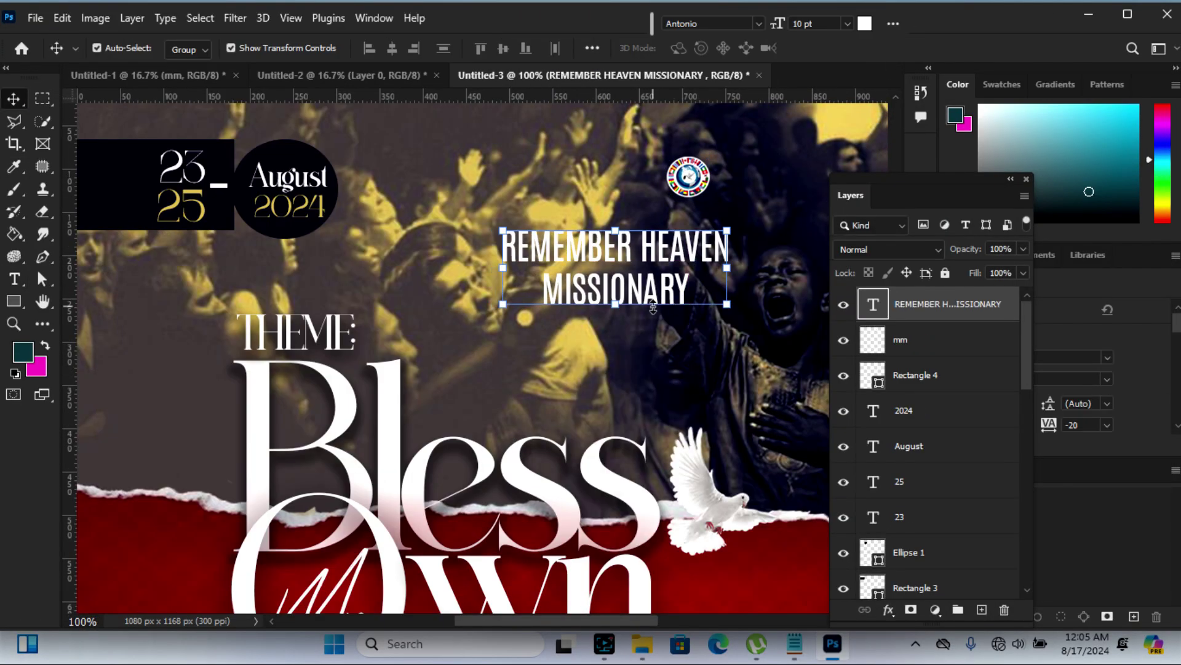
# Drag the Leading value down to 11 pt for the REMEMBER HEAVEN MISSIONARY title
pyautogui.moveTo(1048, 404); pyautogui.dragTo(1054, 404)
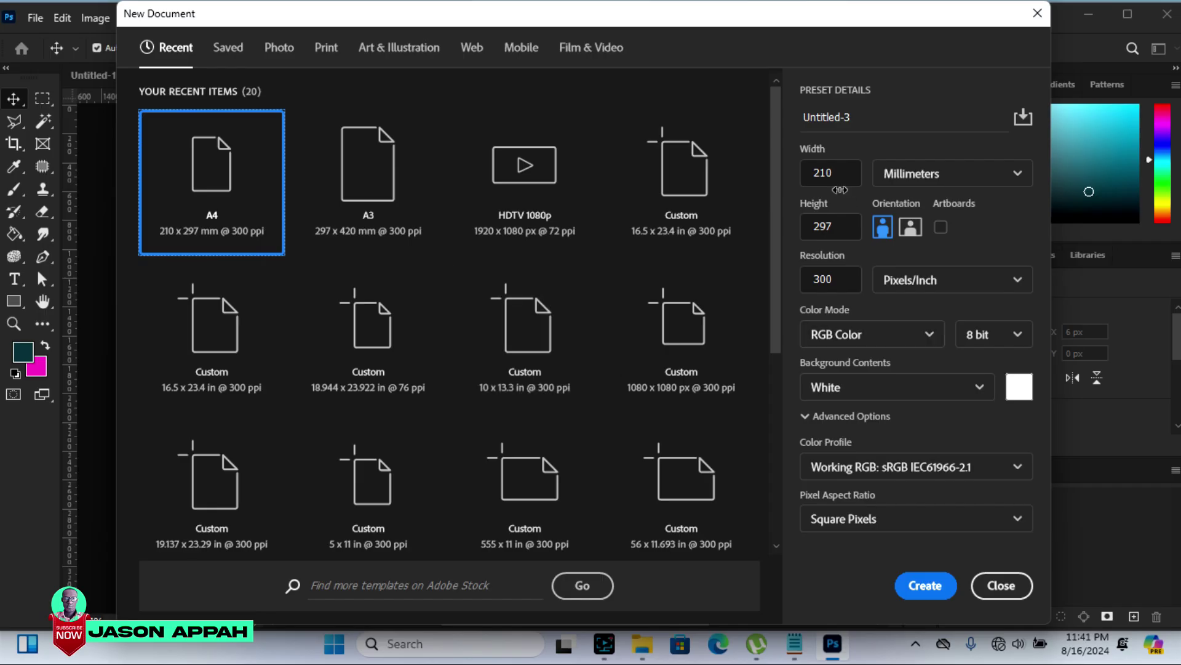
# Create a new 3.6 × 3.893 inch document at 300 ppi
pyautogui.click(992, 179)
pyautogui.click(916, 237)
pyautogui.doubleClick(843, 173)
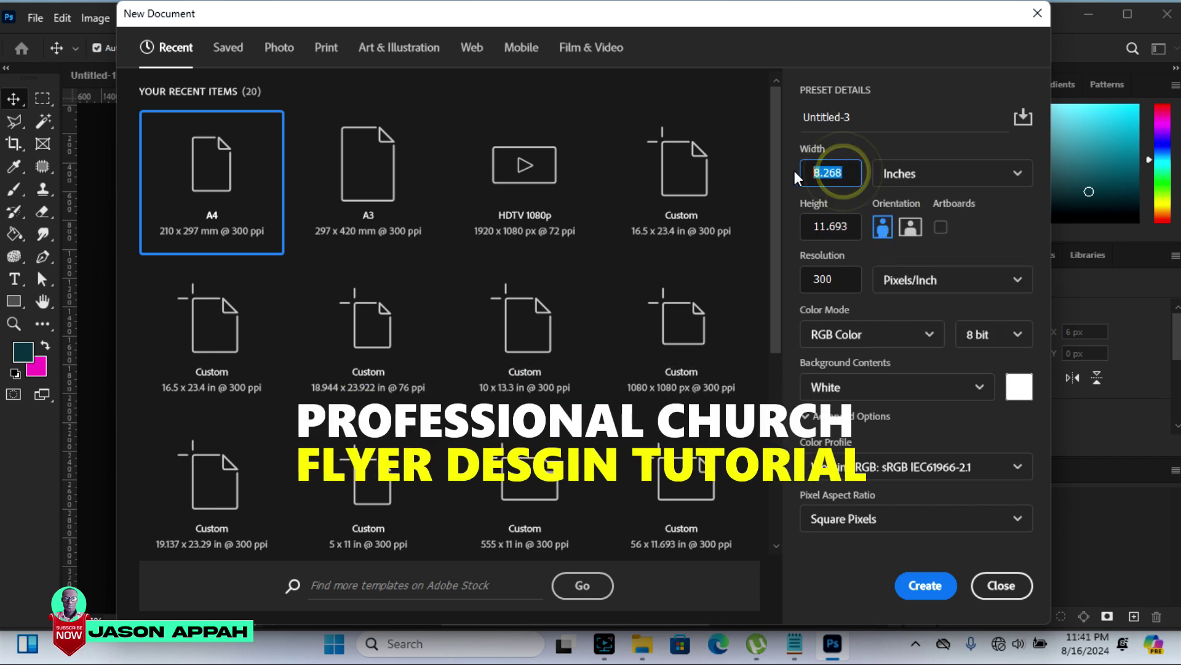
pyautogui.write('3.6')
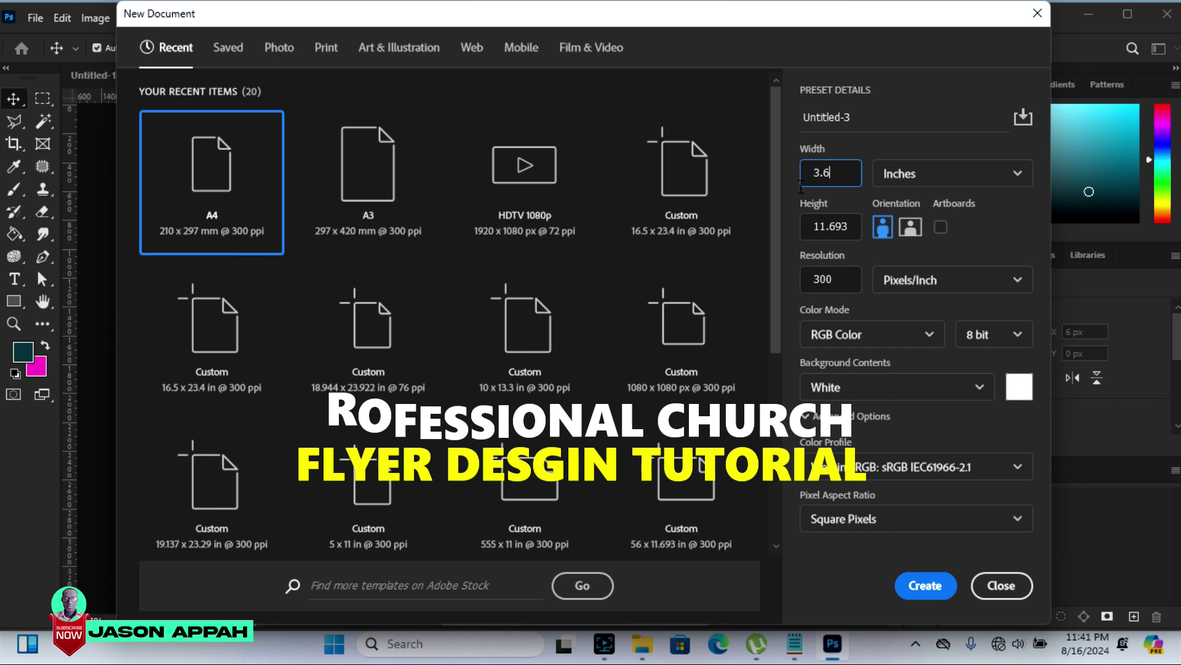
pyautogui.doubleClick(855, 226)
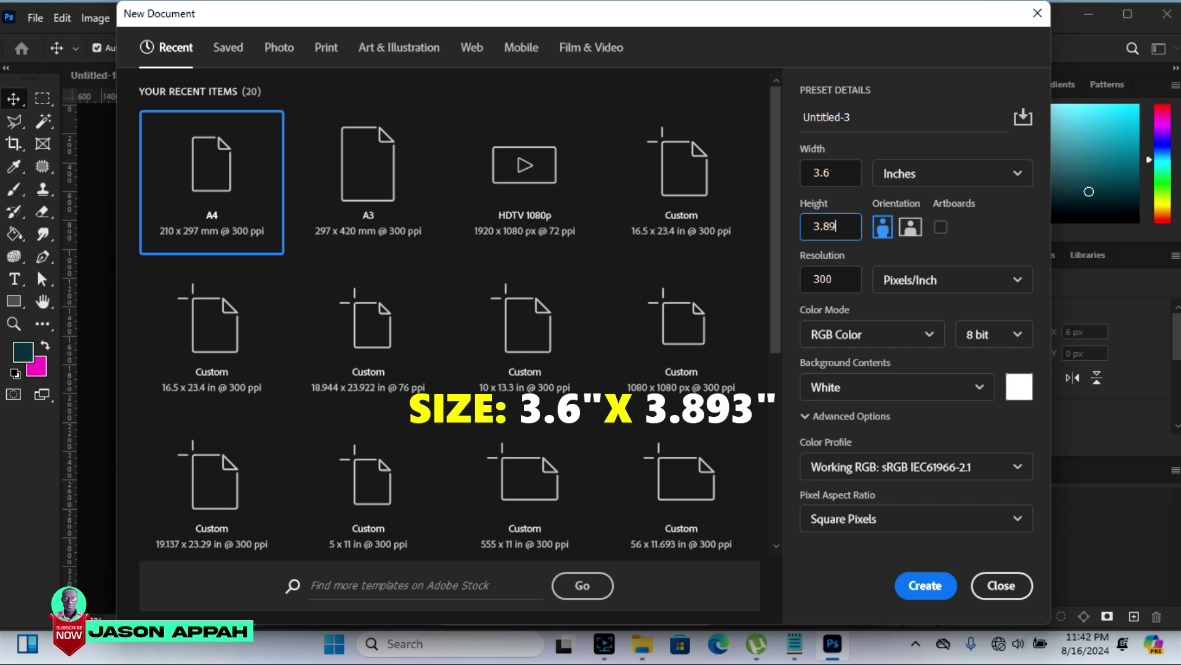
pyautogui.write('3.893')
pyautogui.click(923, 584)
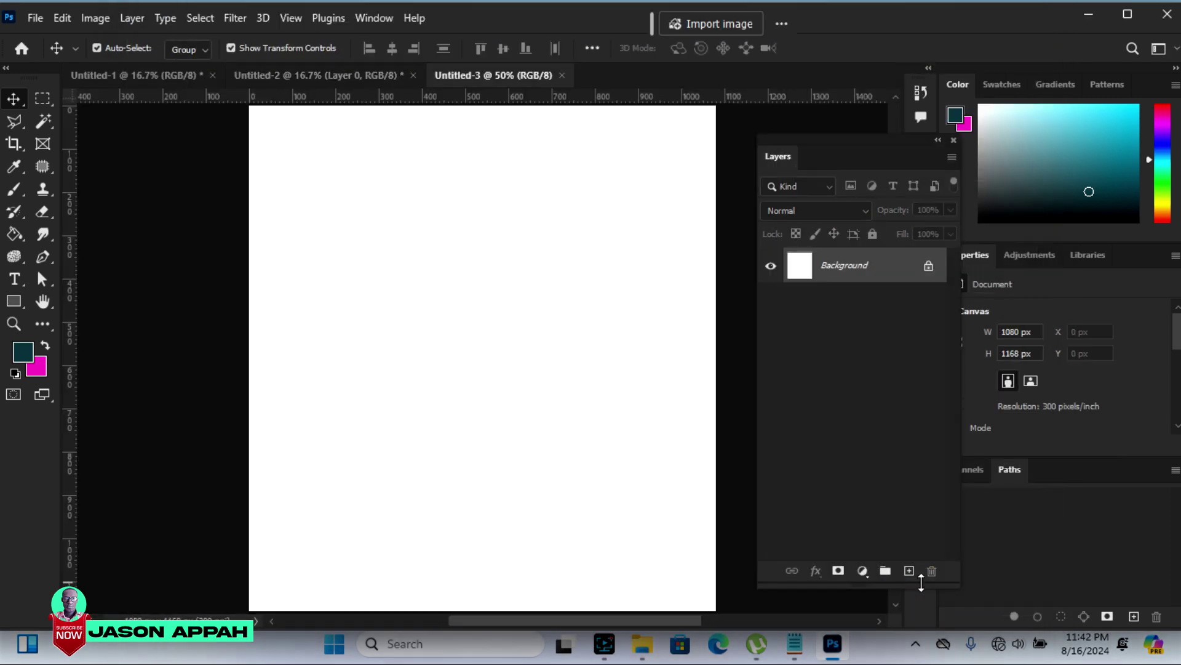
# Zoom out on the blank canvas and unlock the Background into Layer 0
pyautogui.click(11, 324)
pyautogui.click(128, 48)
pyautogui.click(380, 244)
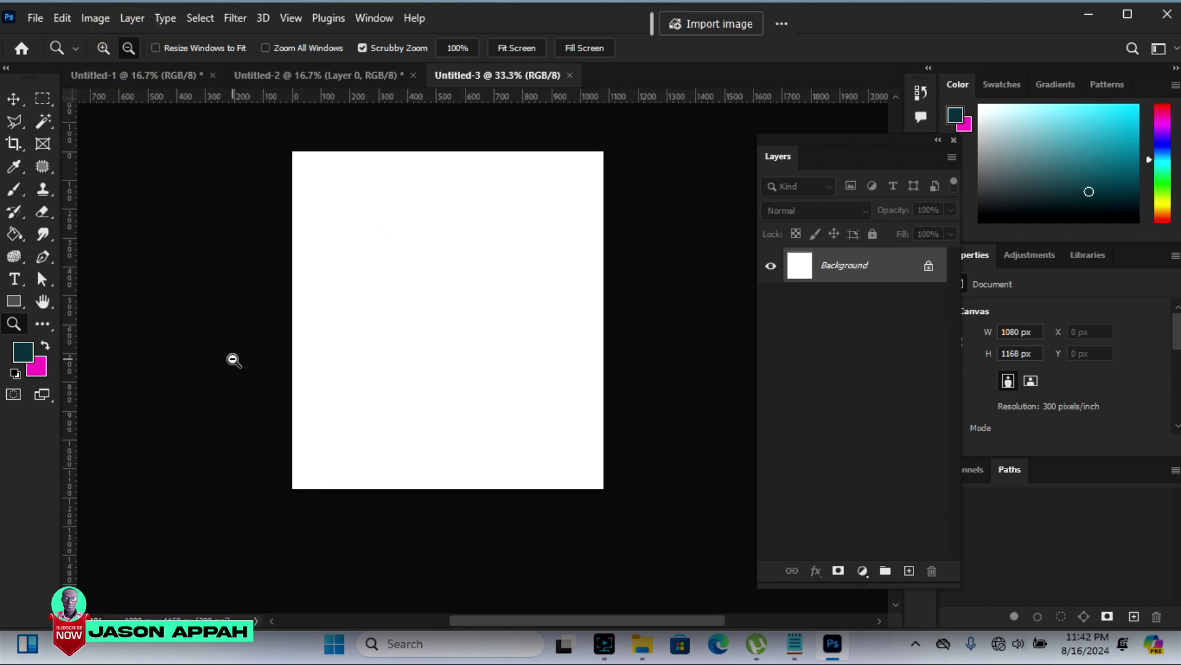
pyautogui.scroll(2, 235, 360)
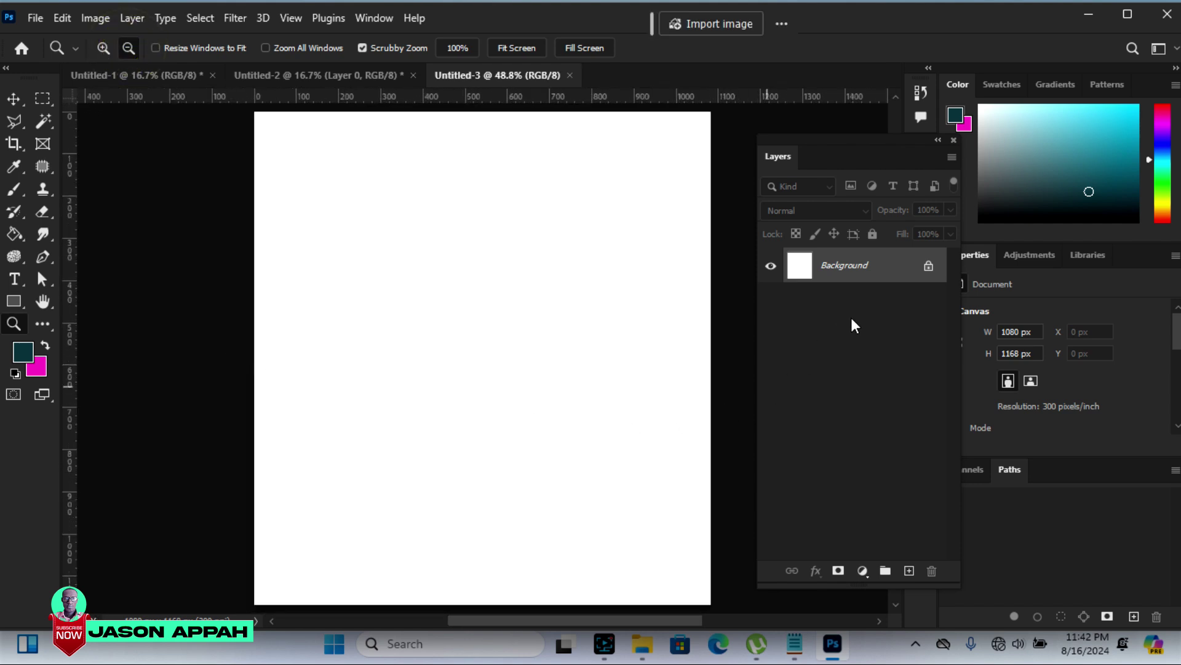
pyautogui.click(927, 267)
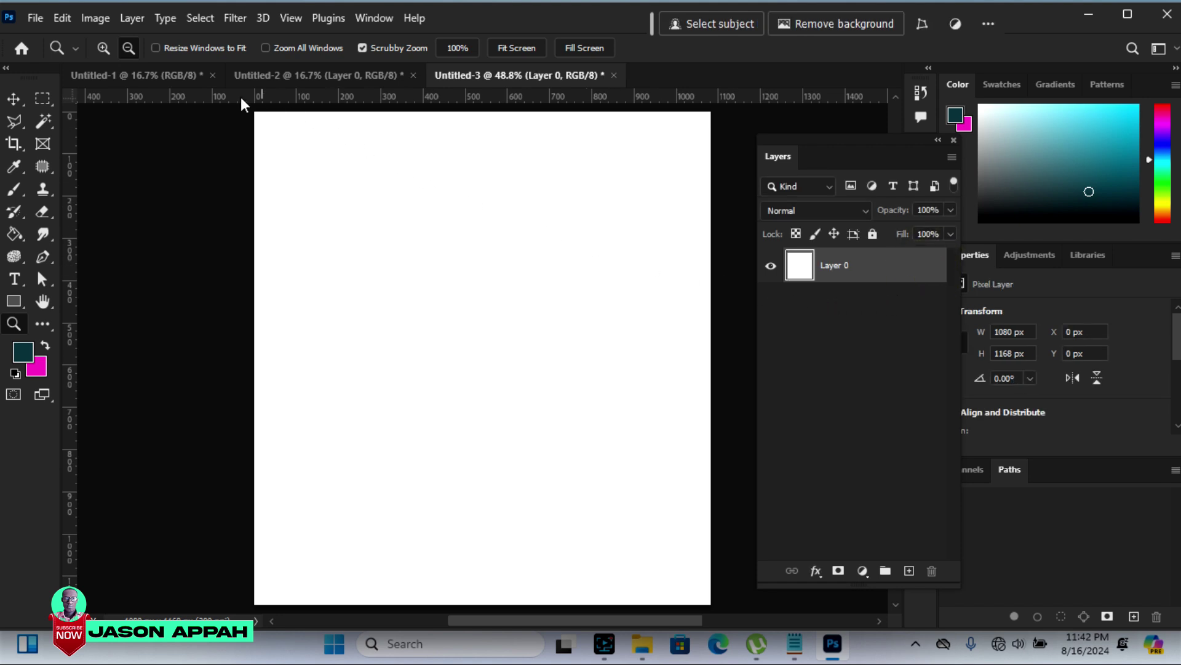
pyautogui.click(136, 75)
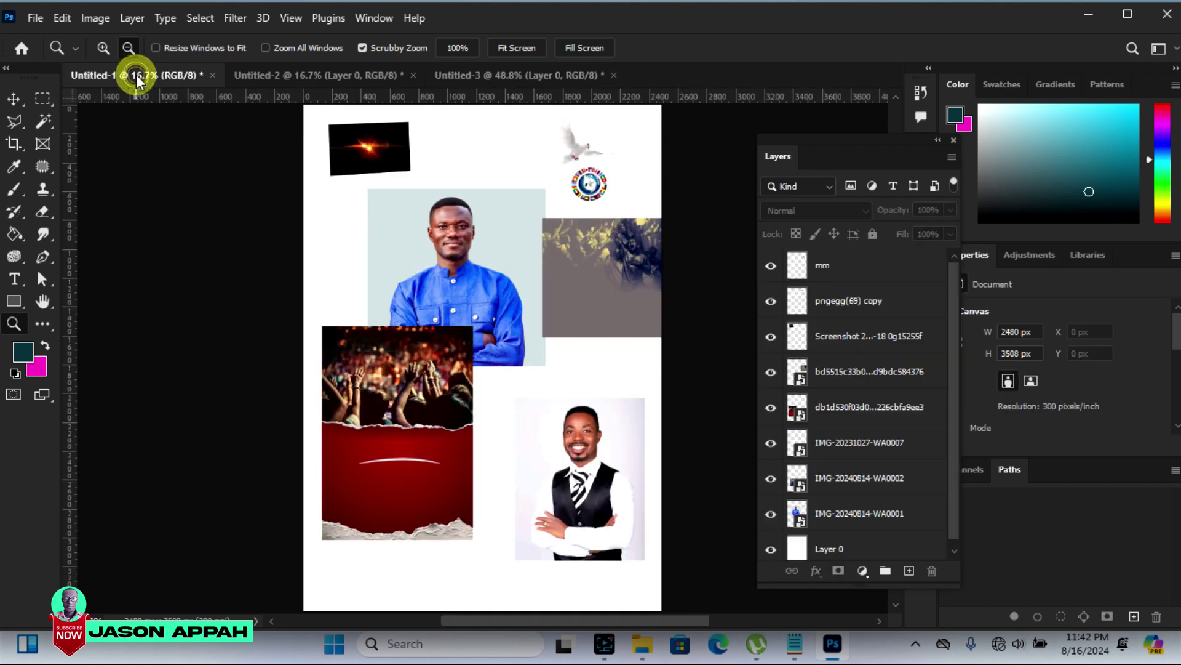
# Move the red crowd image from Untitled-1 into Untitled-3 and settle it at the canvas top
pyautogui.click(12, 100)
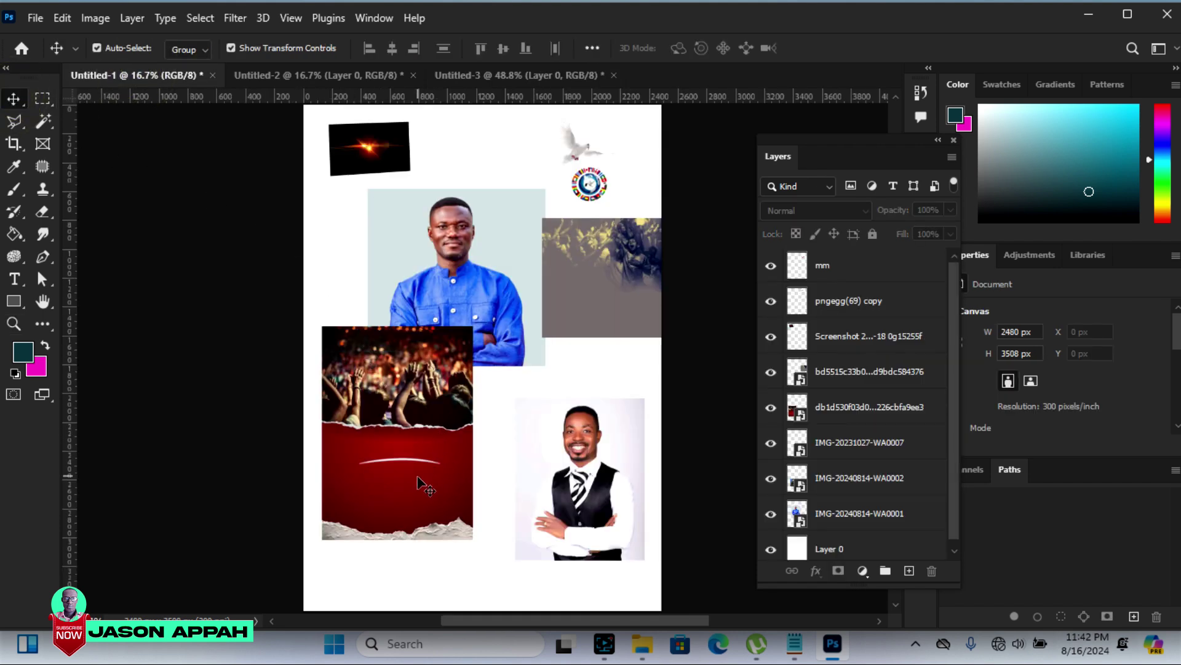
pyautogui.moveTo(417, 486)
pyautogui.mouseDown()
pyautogui.moveTo(458, 254)
pyautogui.moveTo(467, 317)
pyautogui.moveTo(478, 311)
pyautogui.moveTo(476, 266)
pyautogui.mouseUp()
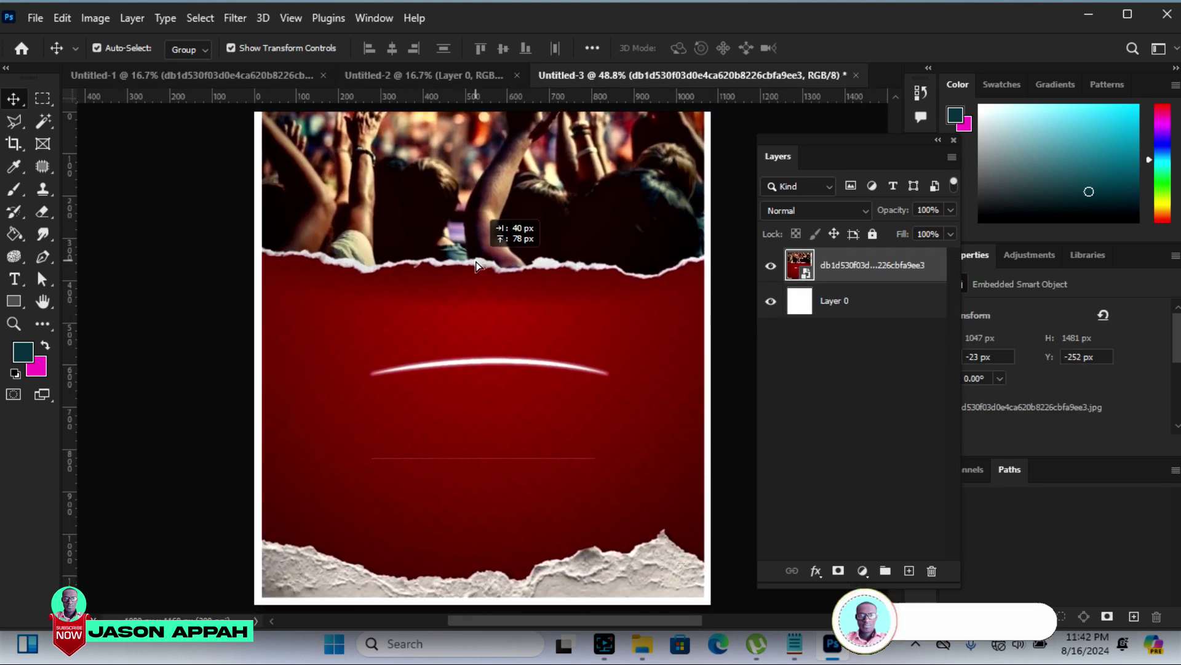
pyautogui.moveTo(476, 266); pyautogui.dragTo(476, 271)
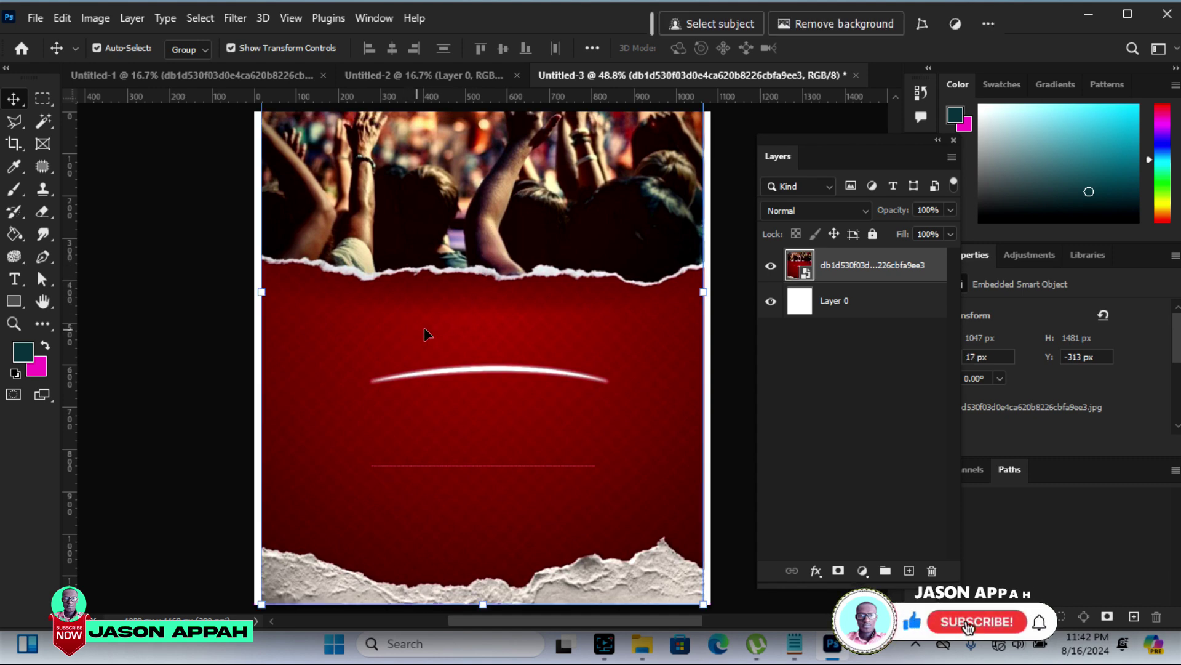
pyautogui.moveTo(439, 336); pyautogui.dragTo(436, 371)
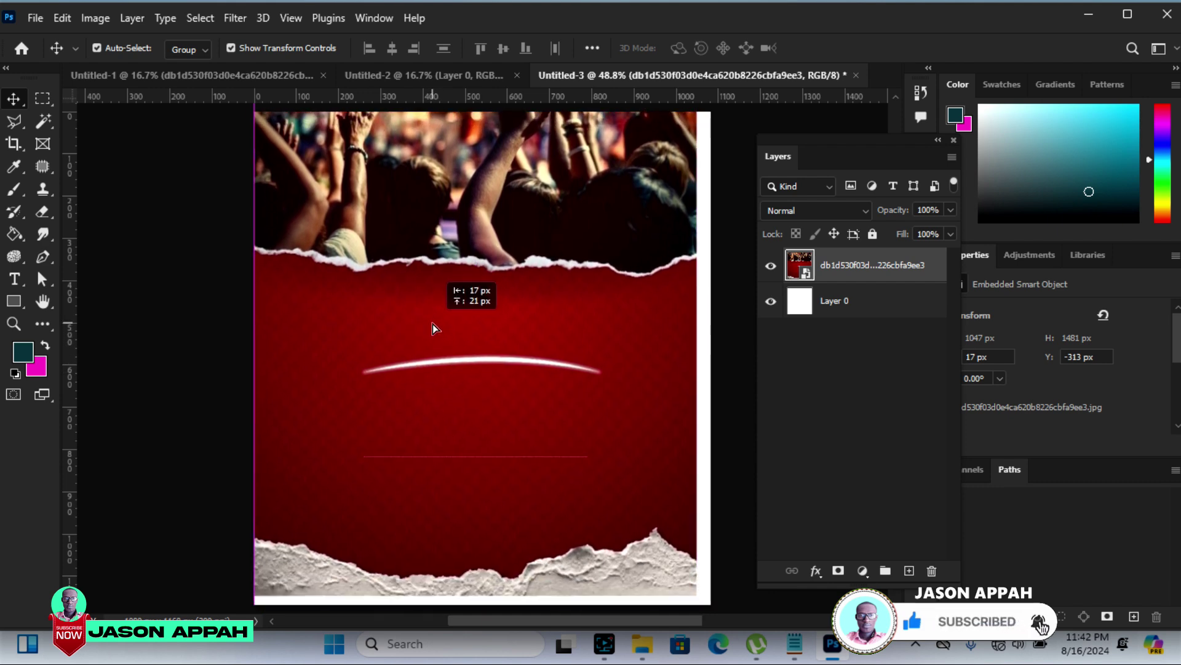
pyautogui.moveTo(437, 372); pyautogui.dragTo(438, 329)
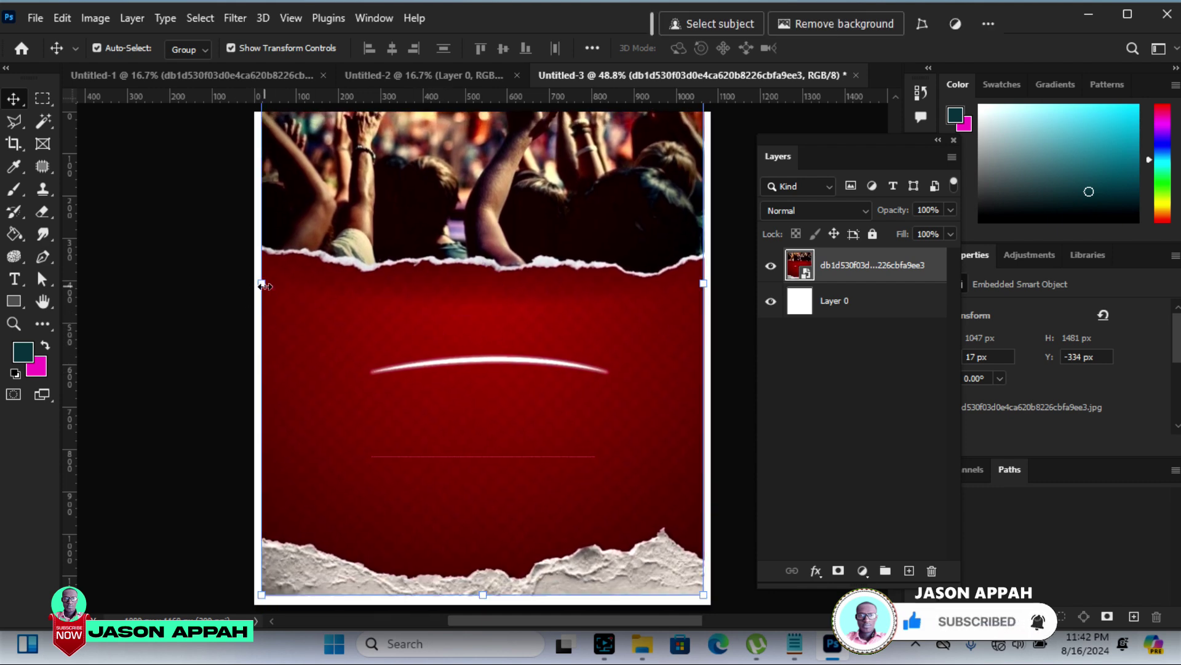
# Stretch the crowd image to the full canvas width and rasterize its layer
pyautogui.moveTo(261, 286); pyautogui.dragTo(255, 286)
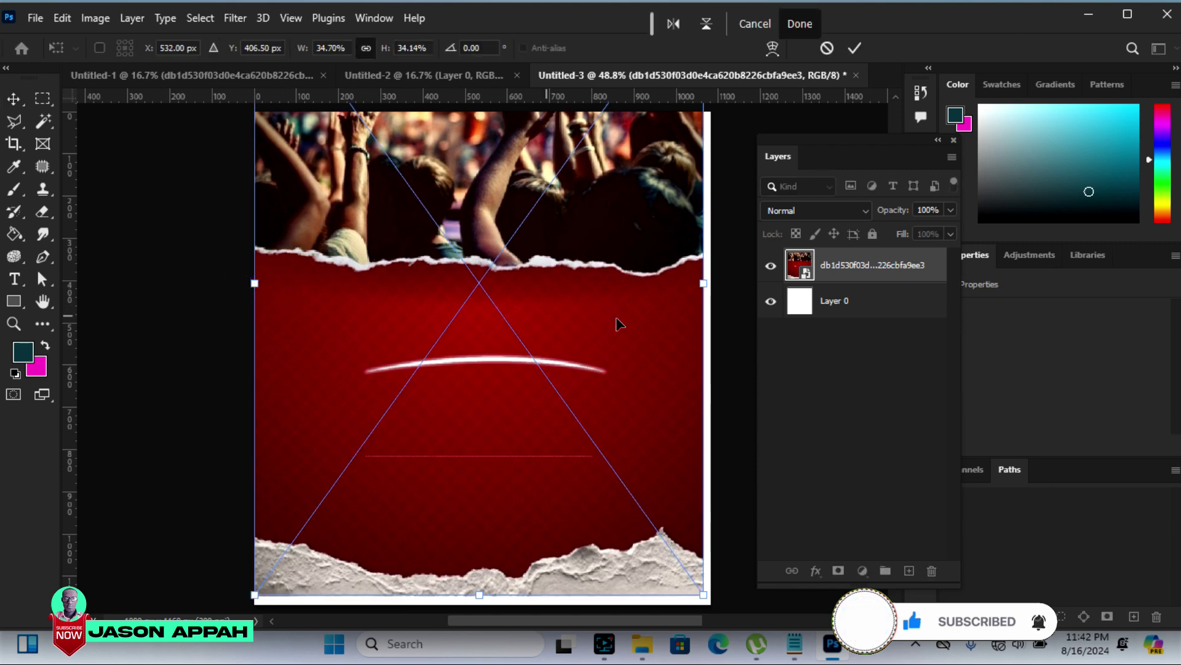
pyautogui.moveTo(705, 284); pyautogui.dragTo(711, 285)
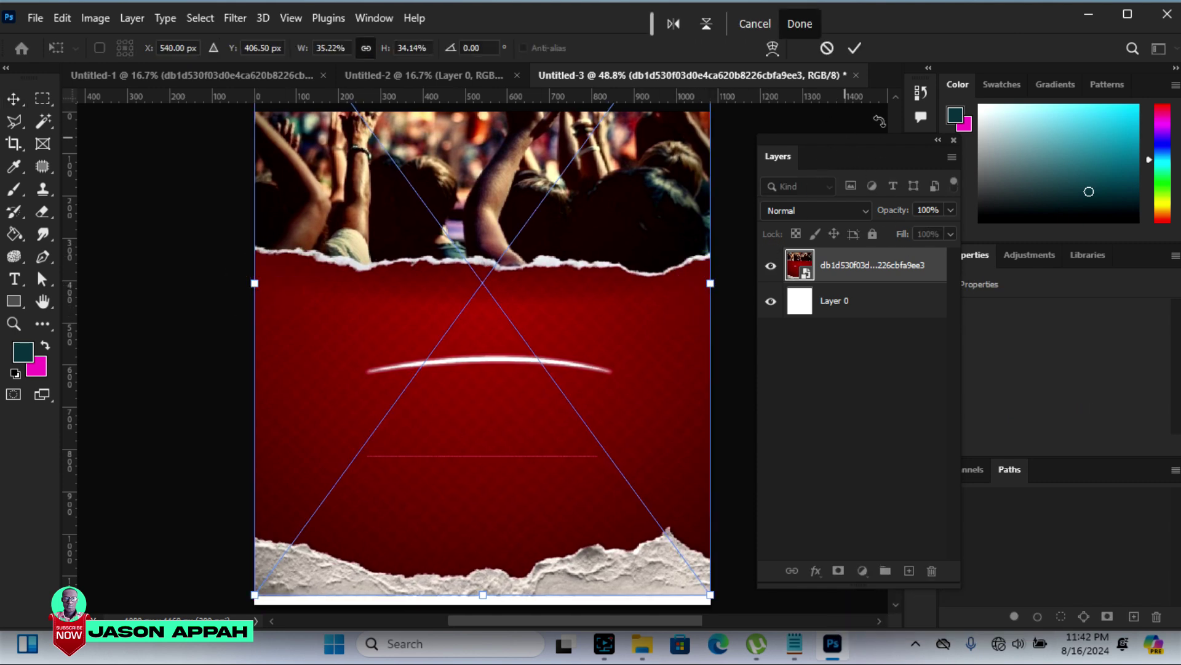
pyautogui.click(855, 49)
pyautogui.rightClick(840, 264)
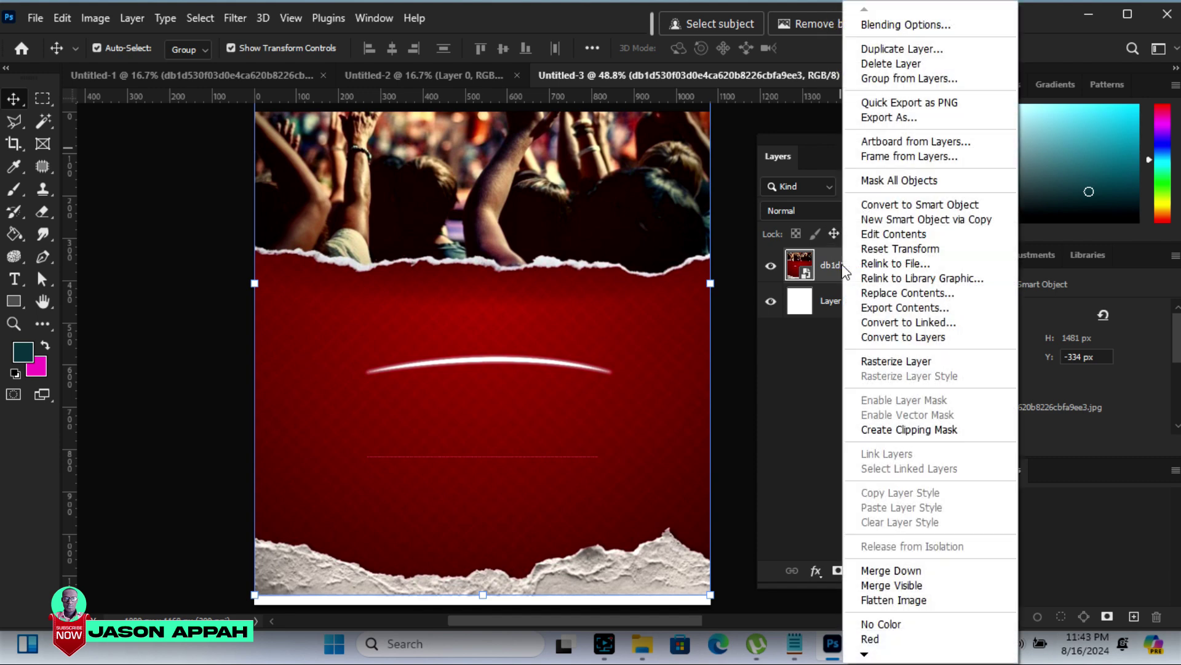
pyautogui.click(881, 361)
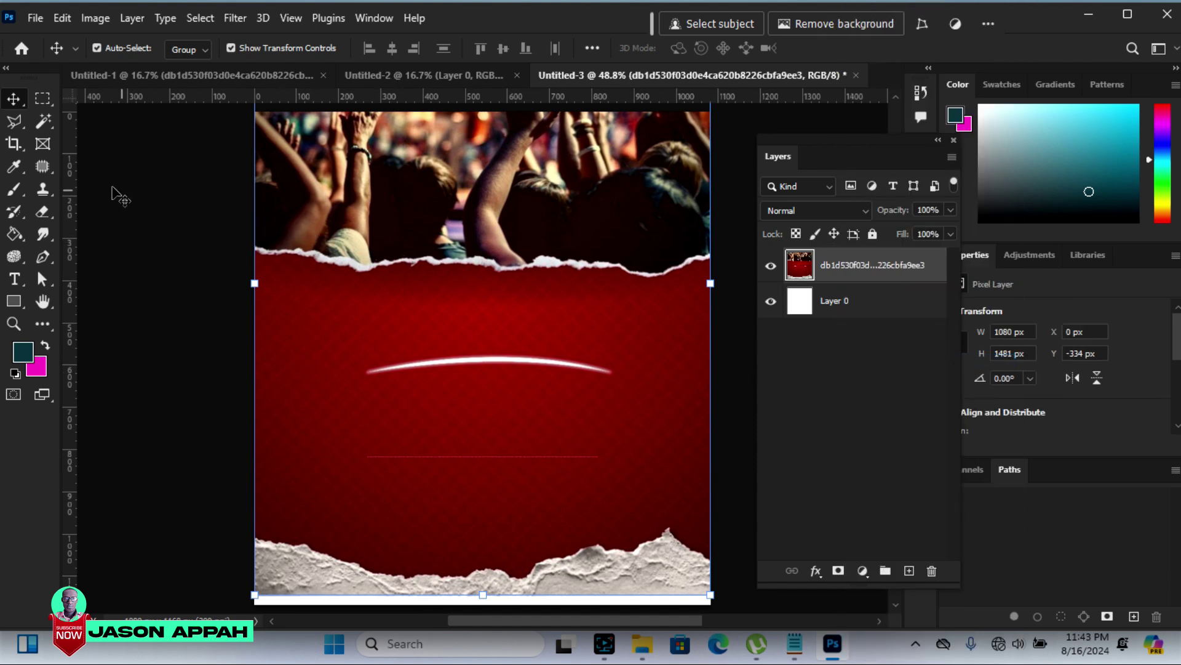
pyautogui.click(43, 122)
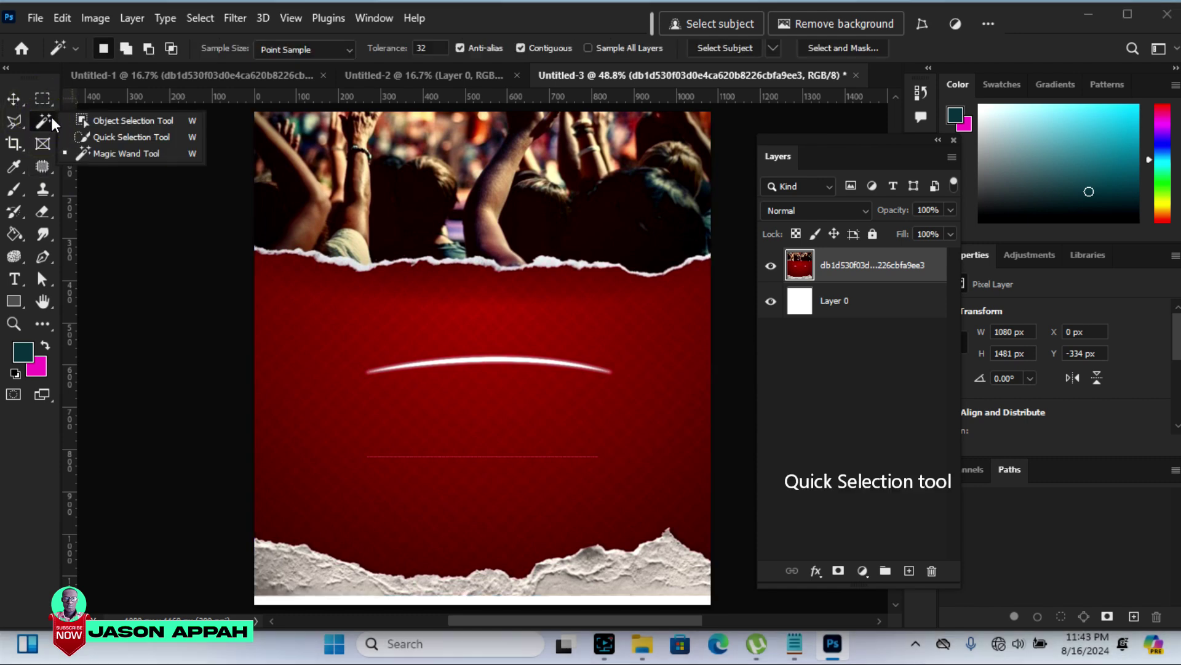
# Quick-select and delete the crowd photo strip above the torn paper edge
pyautogui.click(102, 137)
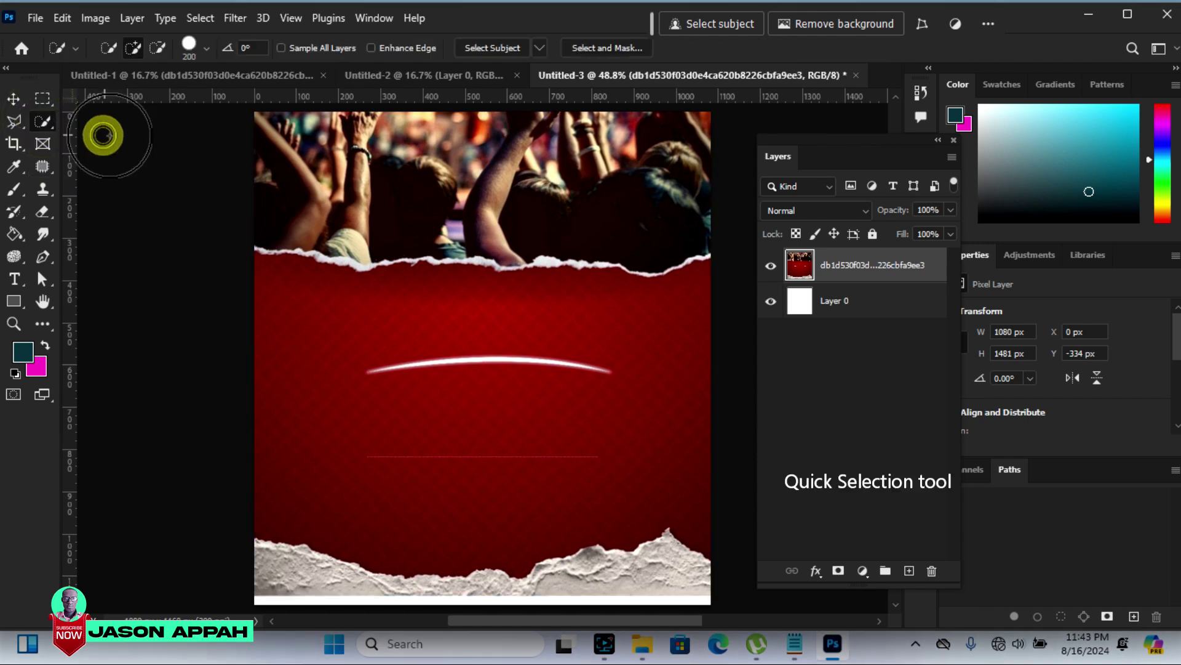
pyautogui.moveTo(282, 145); pyautogui.dragTo(536, 171)
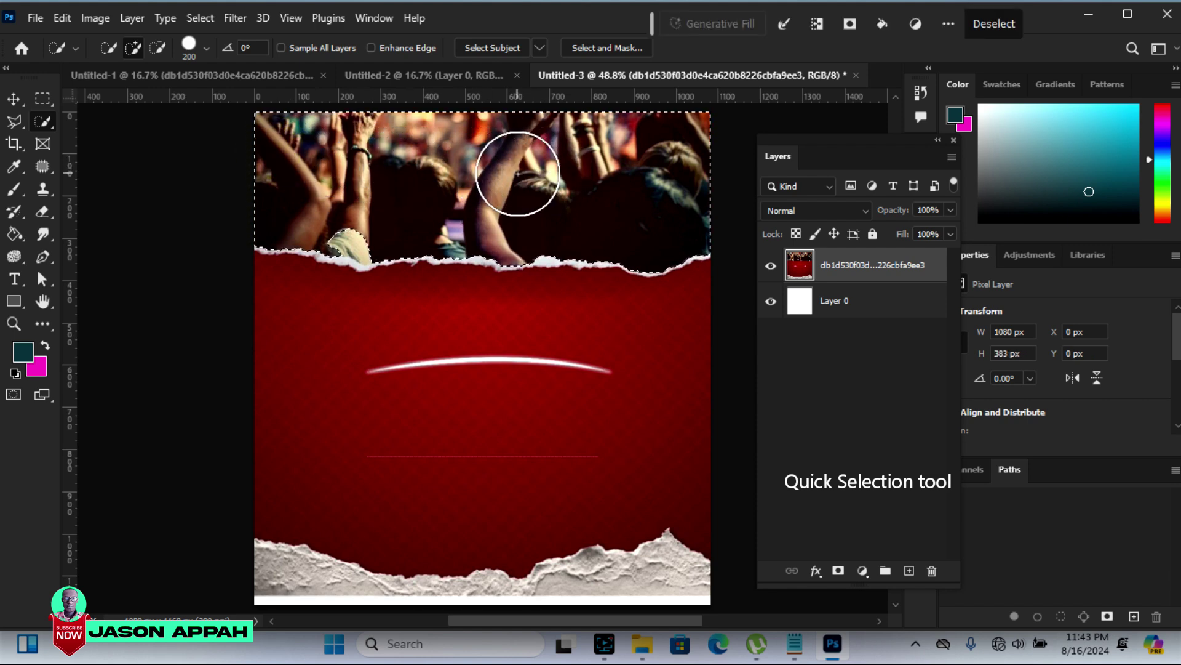
pyautogui.press('Delete')
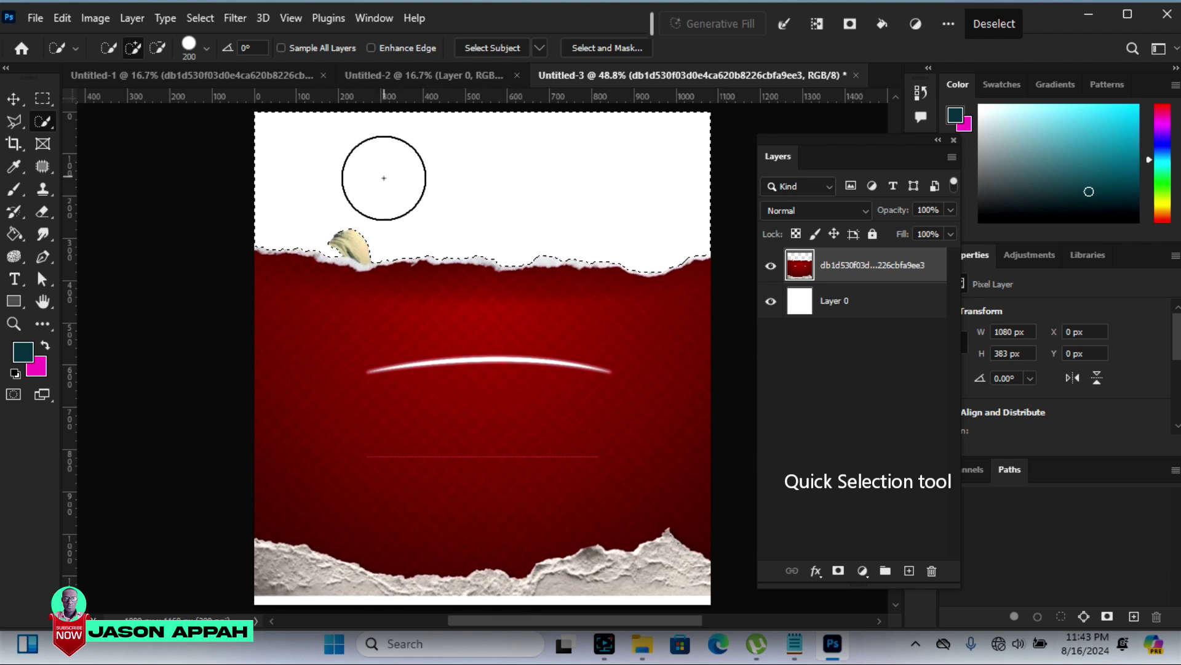
# Select the leftover paper scrap near the torn edge with an 80 px brush, then deselect
pyautogui.click(327, 190)
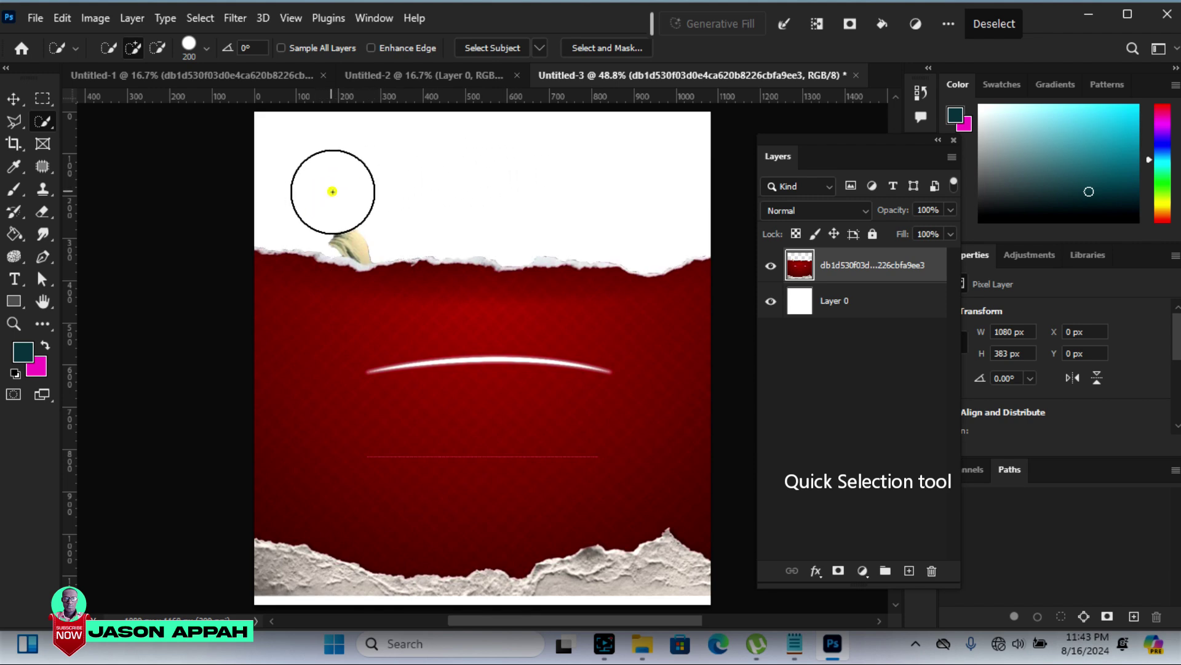
pyautogui.keyDown('alt'); pyautogui.click(357, 194); pyautogui.keyUp('alt')
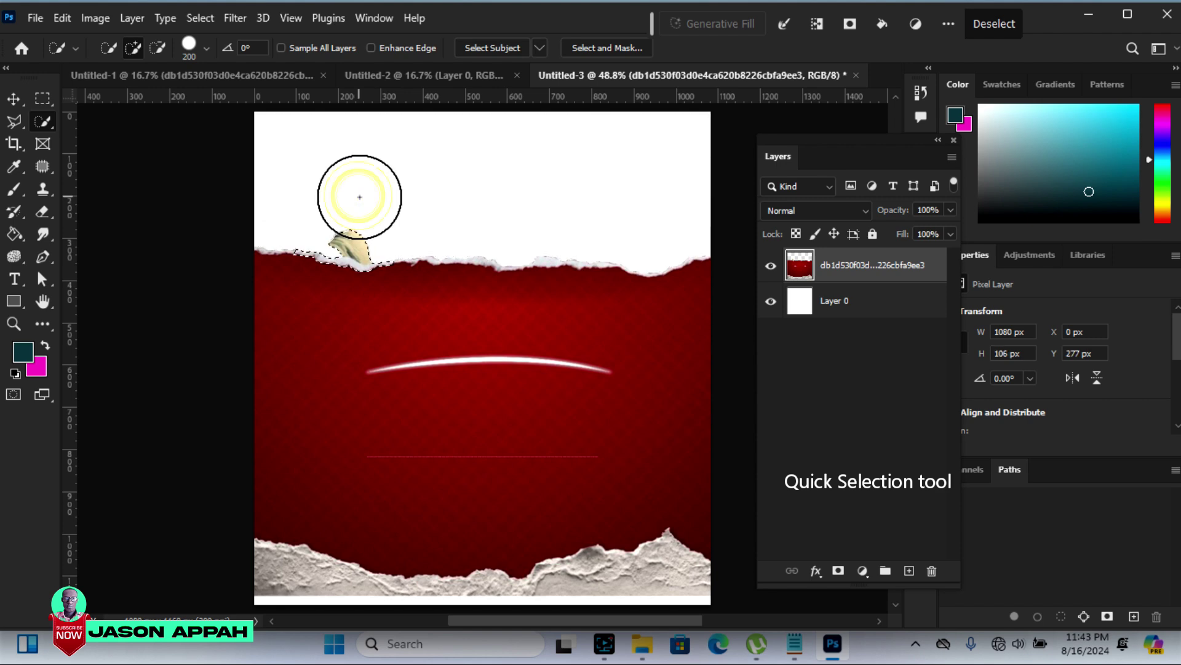
pyautogui.hotkey('ctrl', 'd')
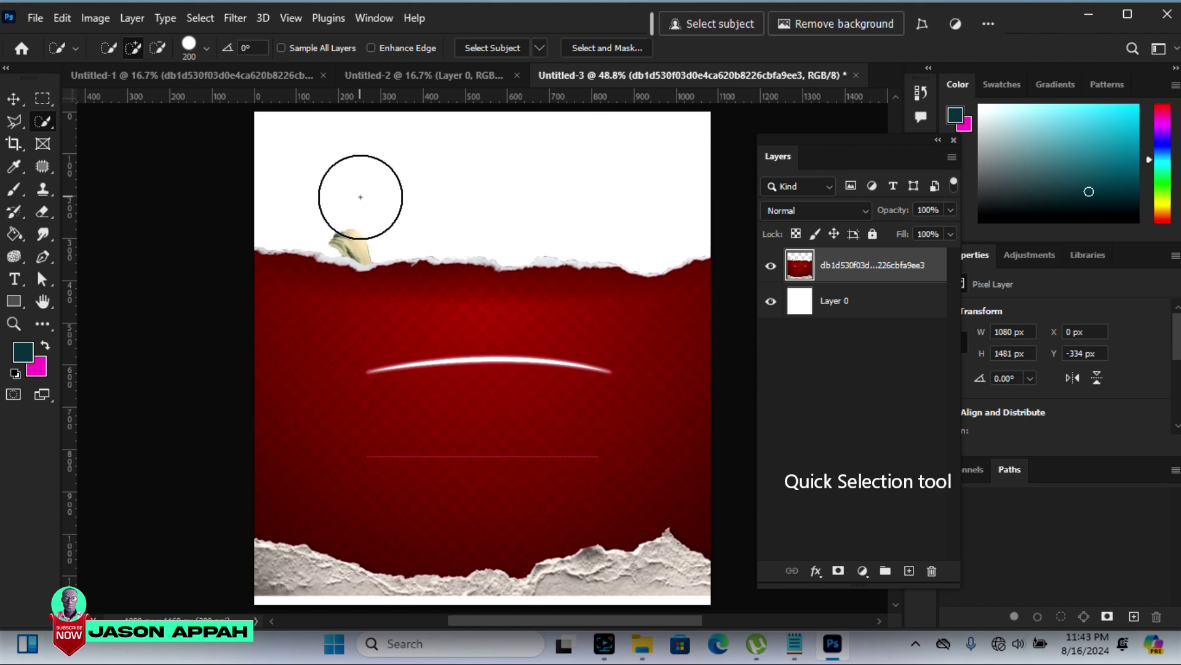
pyautogui.press('[')
pyautogui.press('[')
pyautogui.press('[')
pyautogui.press('[')
pyautogui.press('[')
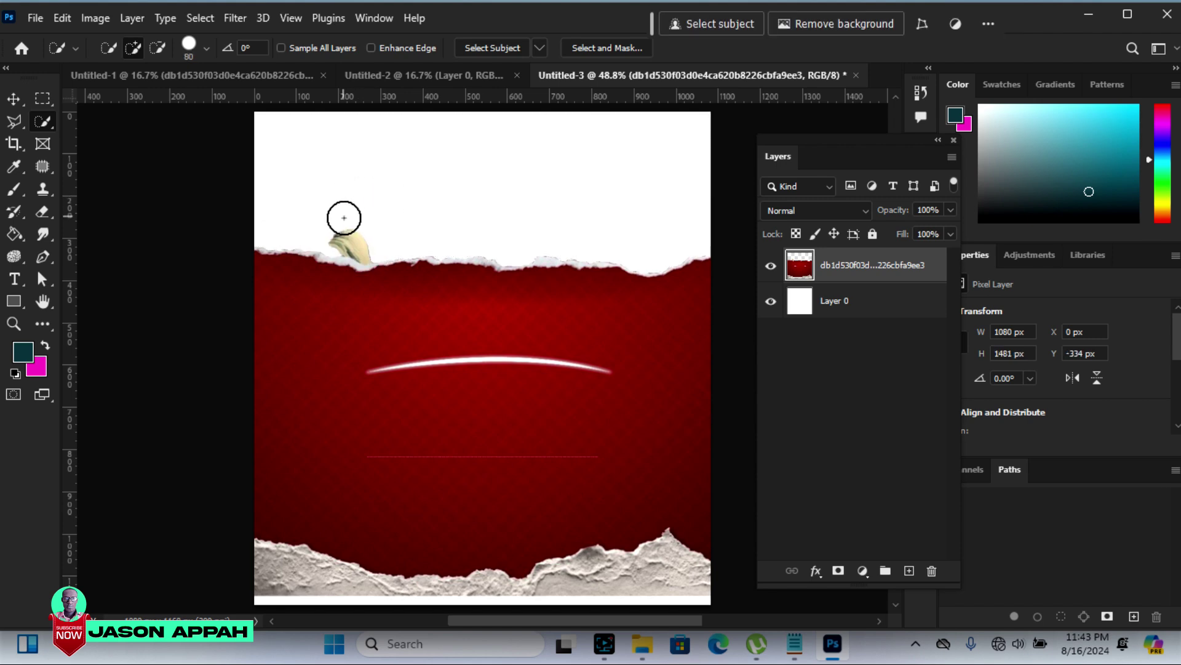
pyautogui.click(343, 225)
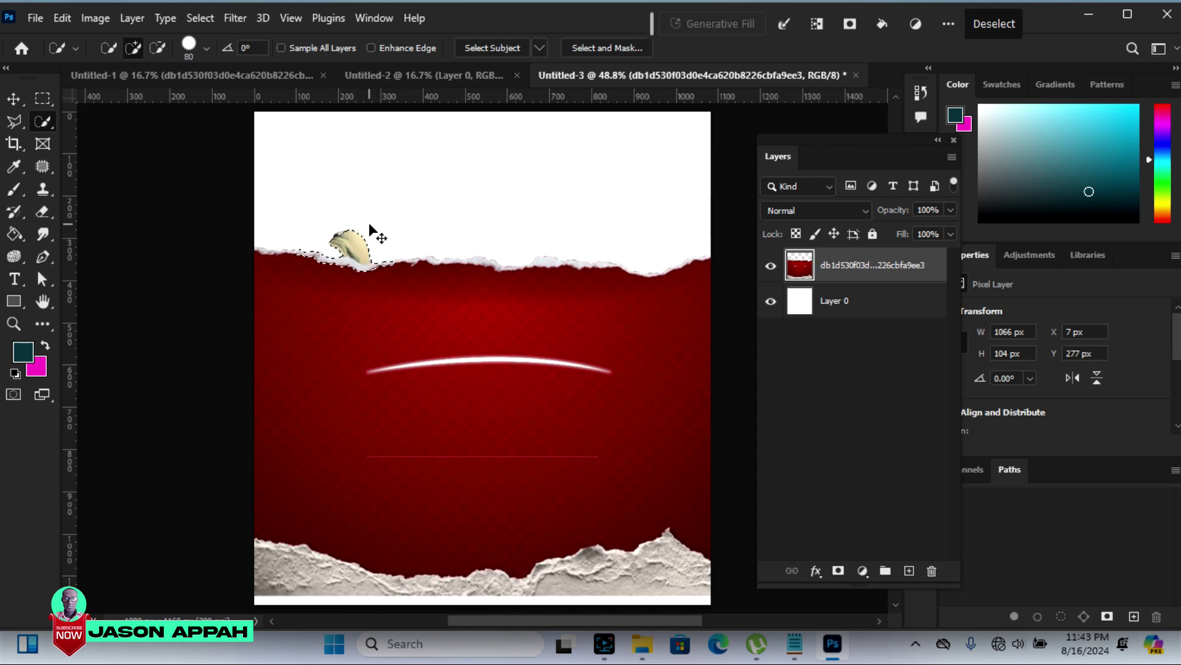
pyautogui.hotkey('ctrl', 'd')
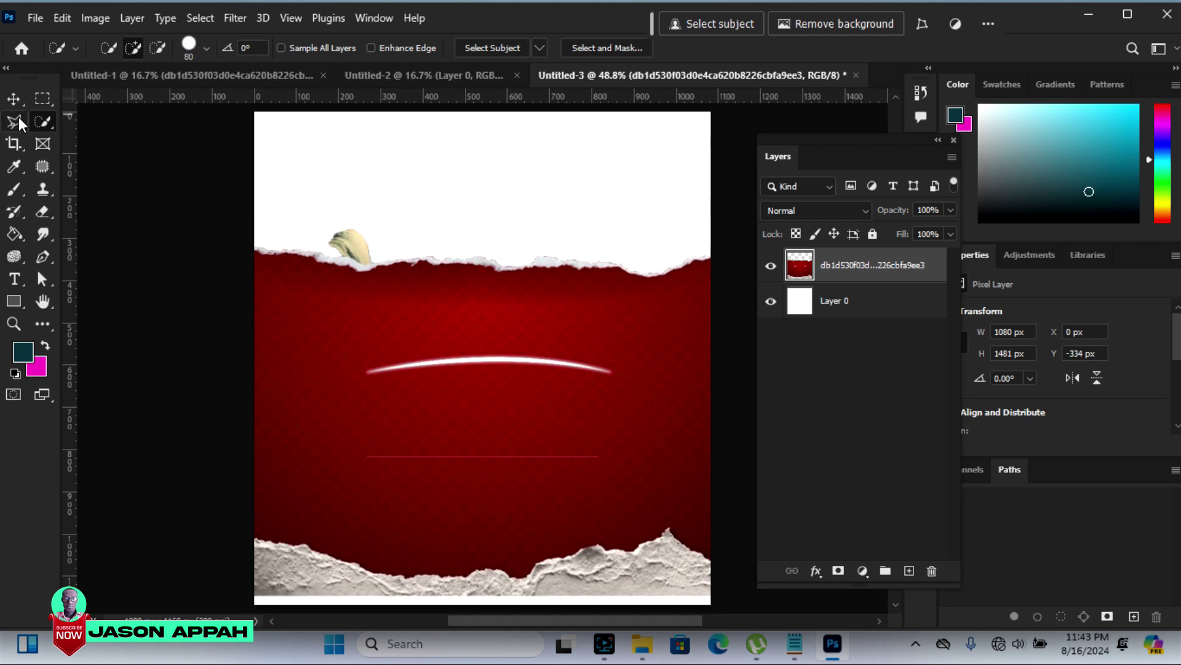
# Outline the shell ornament with the Polygonal Lasso, remove it, and deselect
pyautogui.click(14, 120)
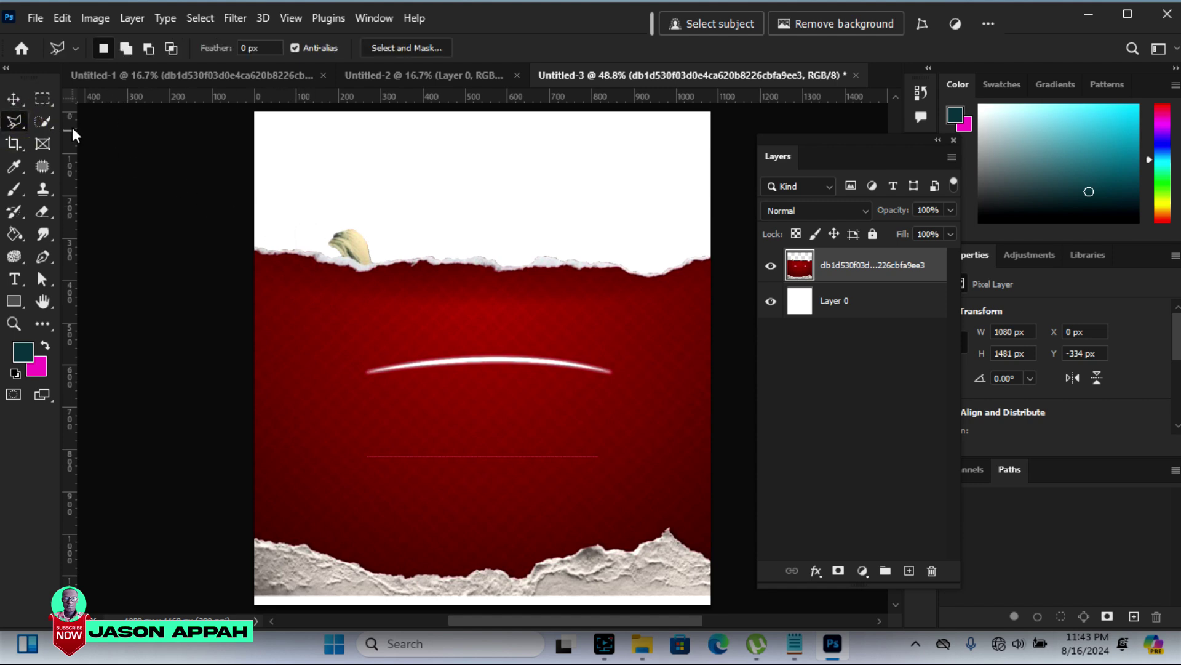
pyautogui.click(314, 233)
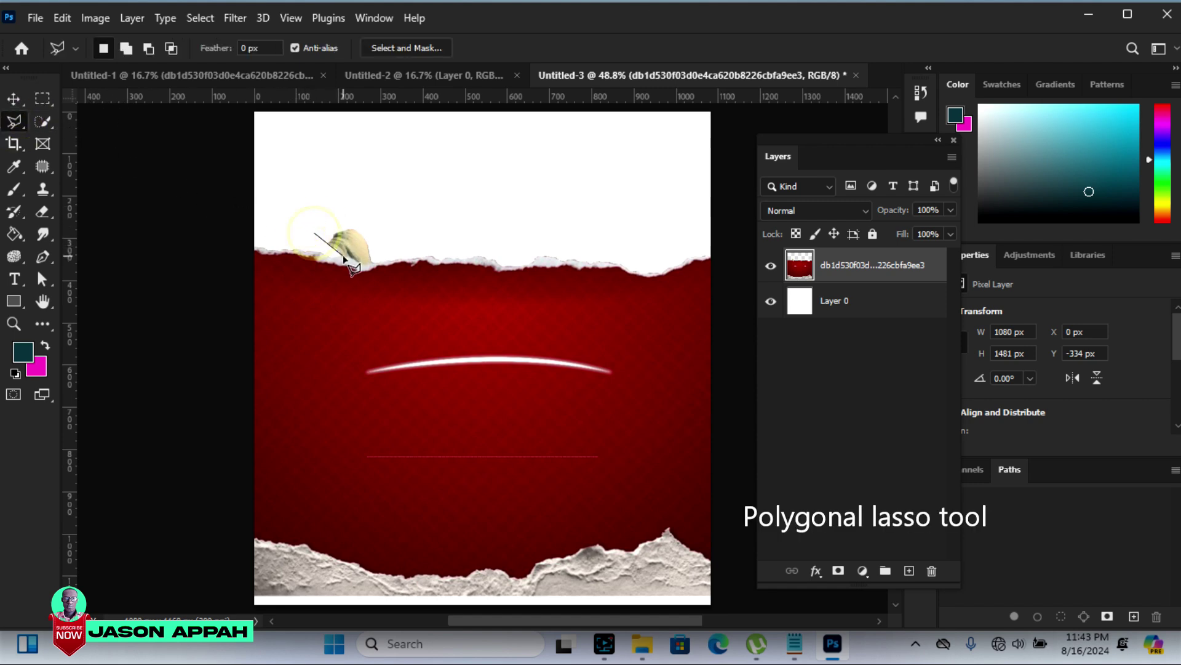
pyautogui.click(361, 267)
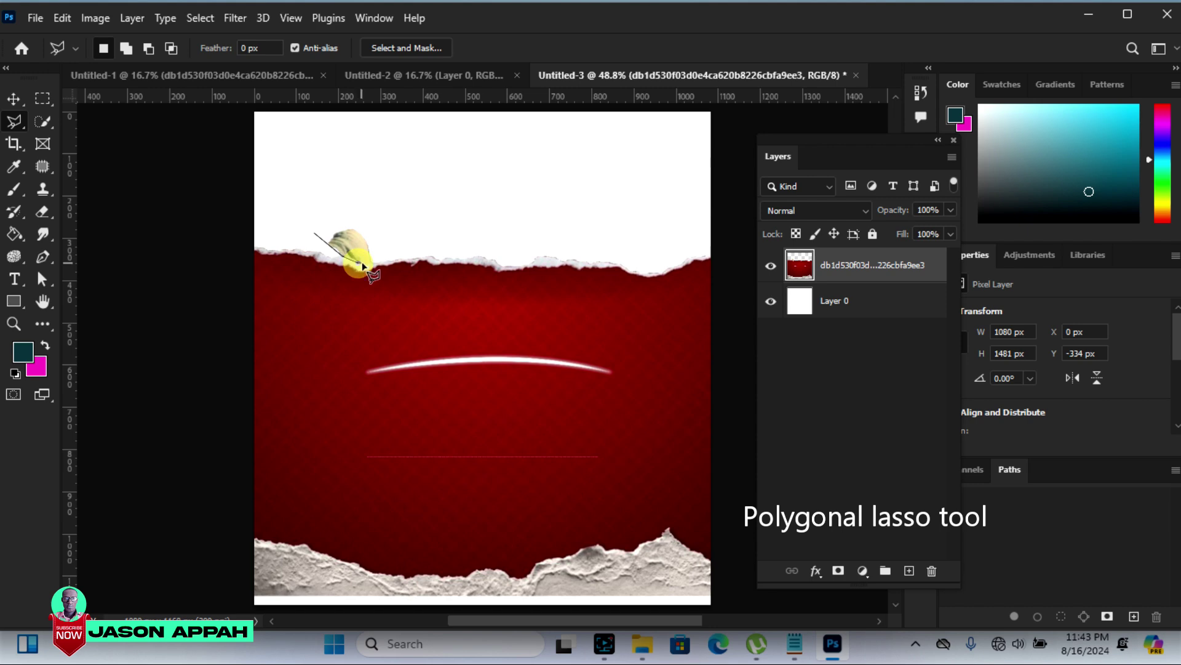
pyautogui.click(375, 258)
pyautogui.click(375, 220)
pyautogui.click(328, 211)
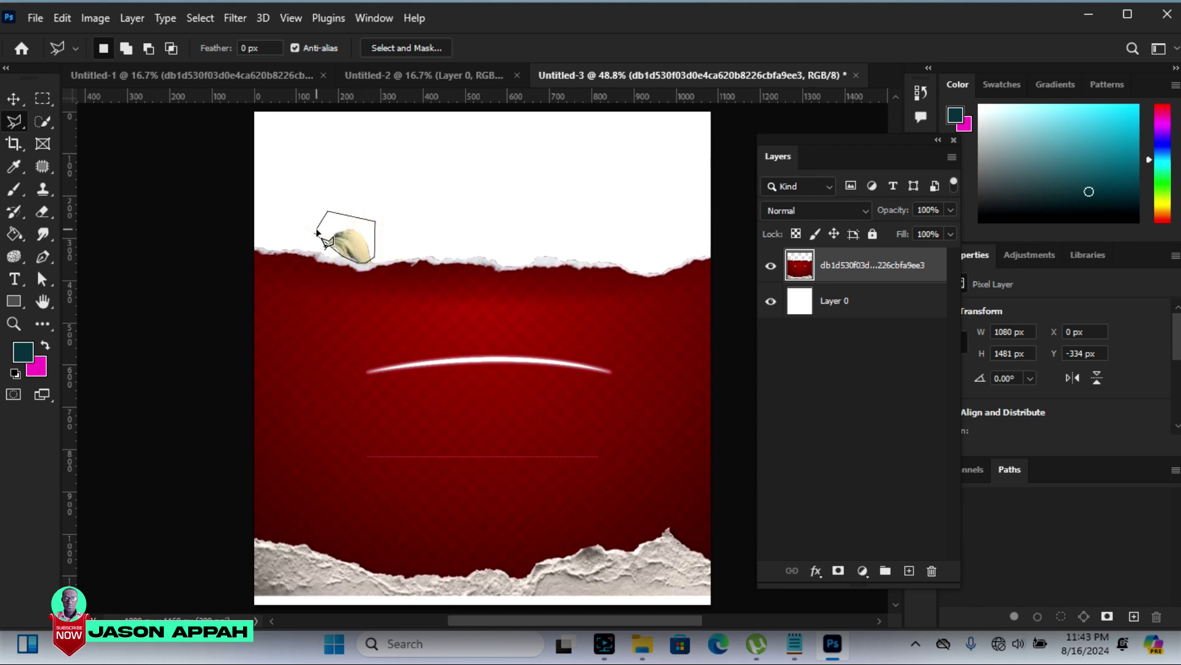
pyautogui.click(316, 234)
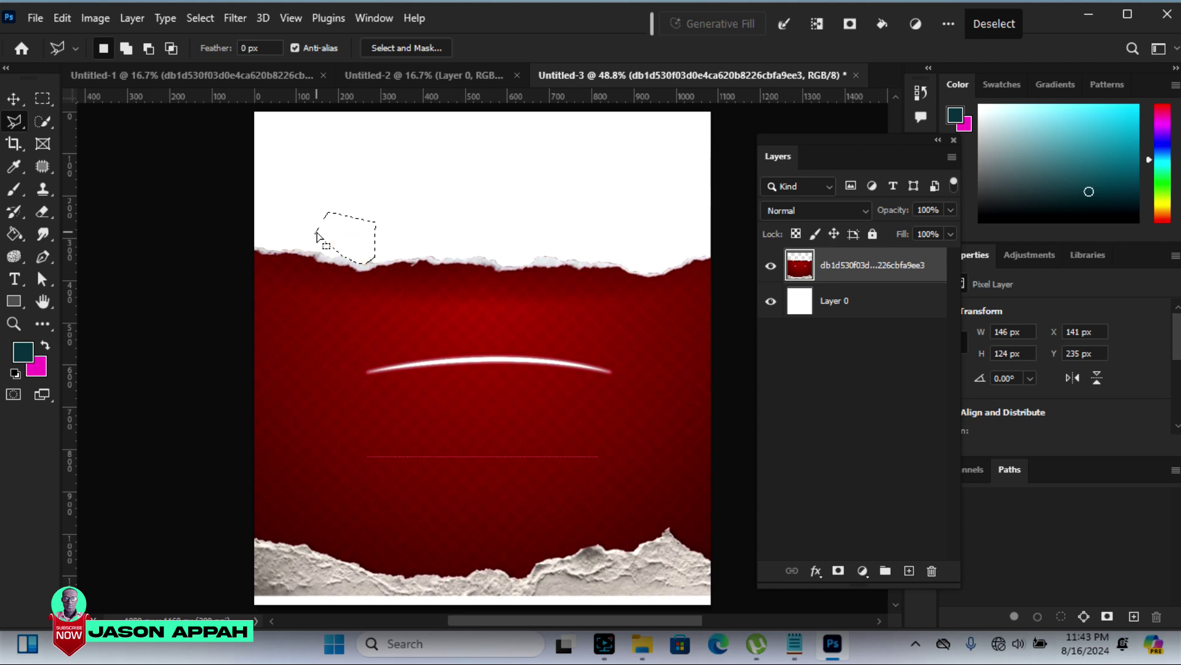
pyautogui.hotkey('ctrl', 'd')
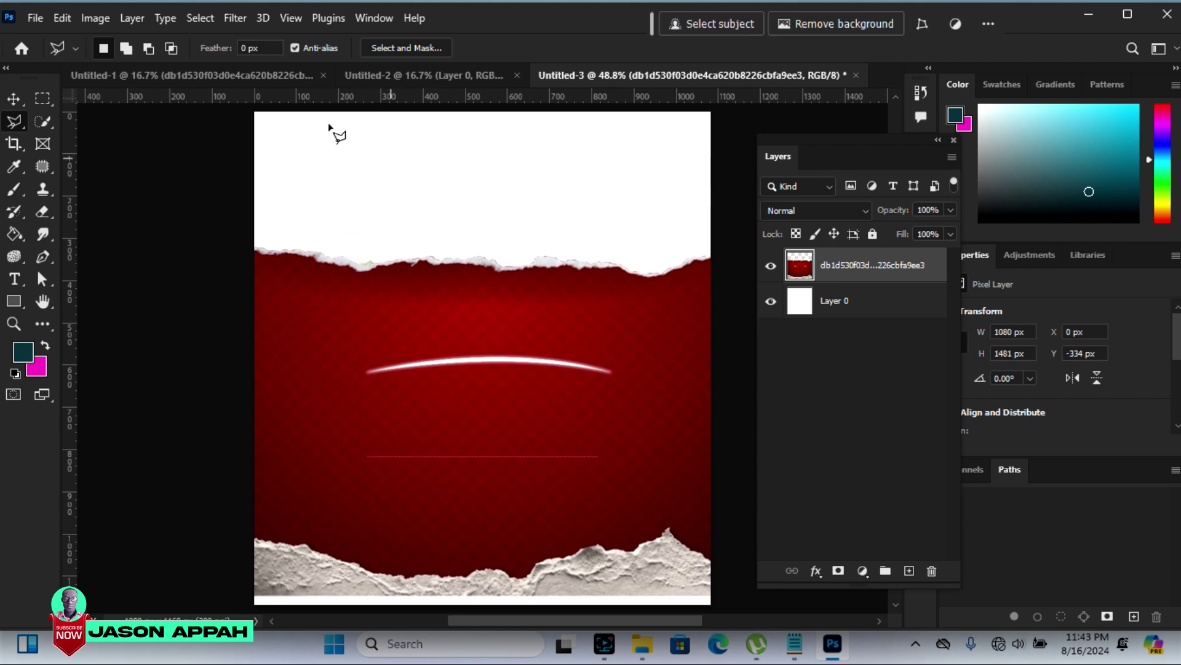
pyautogui.click(13, 99)
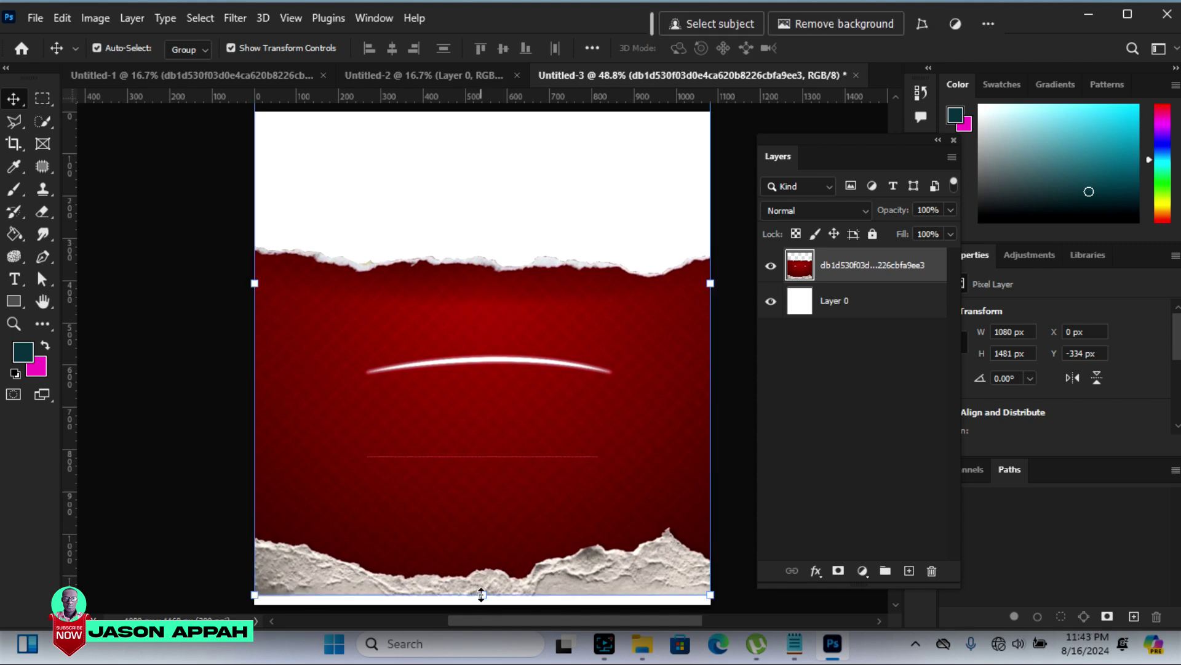
# Squash the red torn-paper layer to 89.20% height
pyautogui.moveTo(481, 594); pyautogui.dragTo(483, 529)
pyautogui.moveTo(511, 334); pyautogui.dragTo(509, 483)
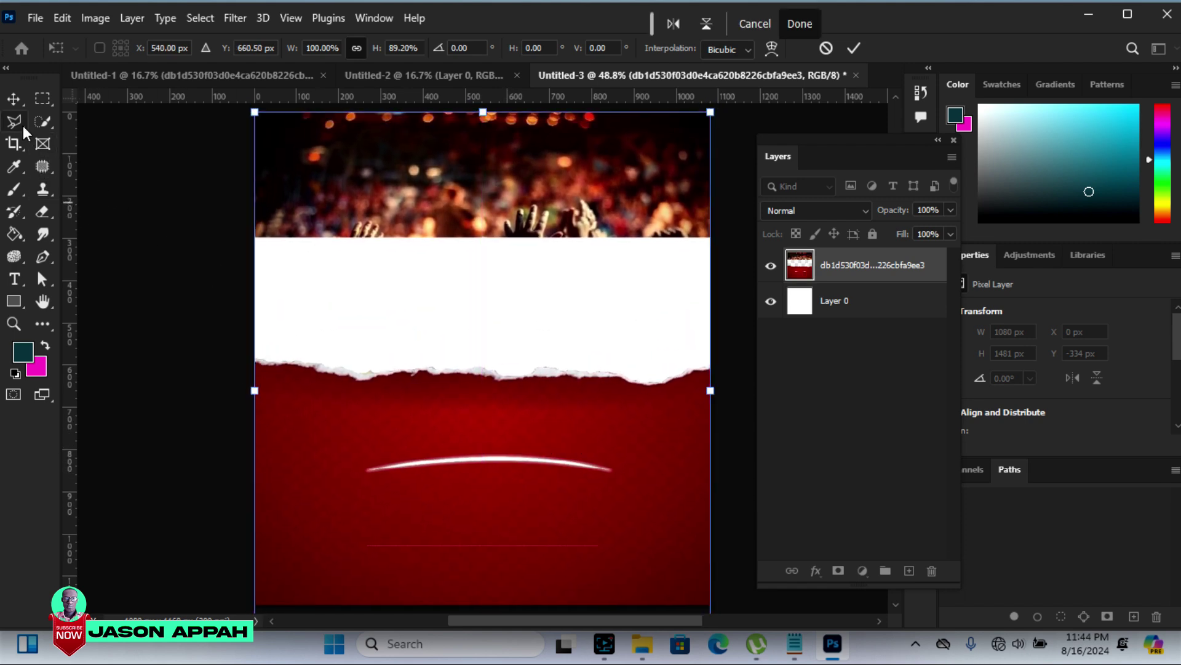
pyautogui.click(41, 100)
# Delete the crowd strip across the canvas top with a rectangular marquee
pyautogui.moveTo(241, 106)
pyautogui.mouseDown()
pyautogui.moveTo(619, 201)
pyautogui.moveTo(734, 252)
pyautogui.mouseUp()
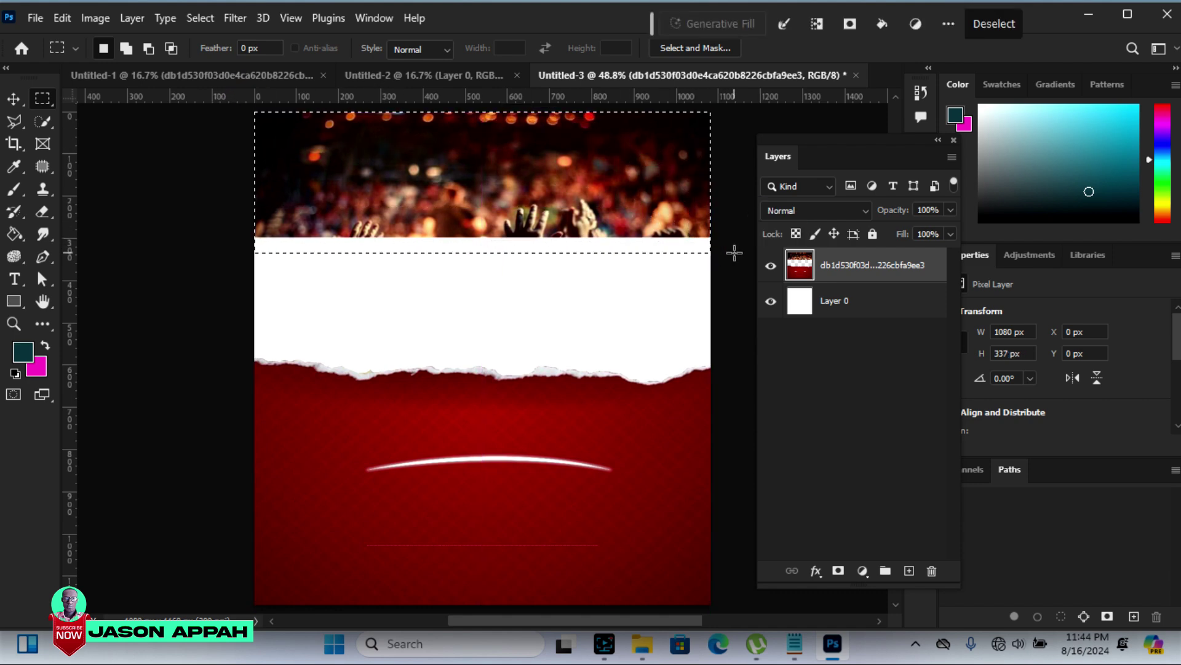
pyautogui.press('Delete')
pyautogui.hotkey('ctrl', 'd')
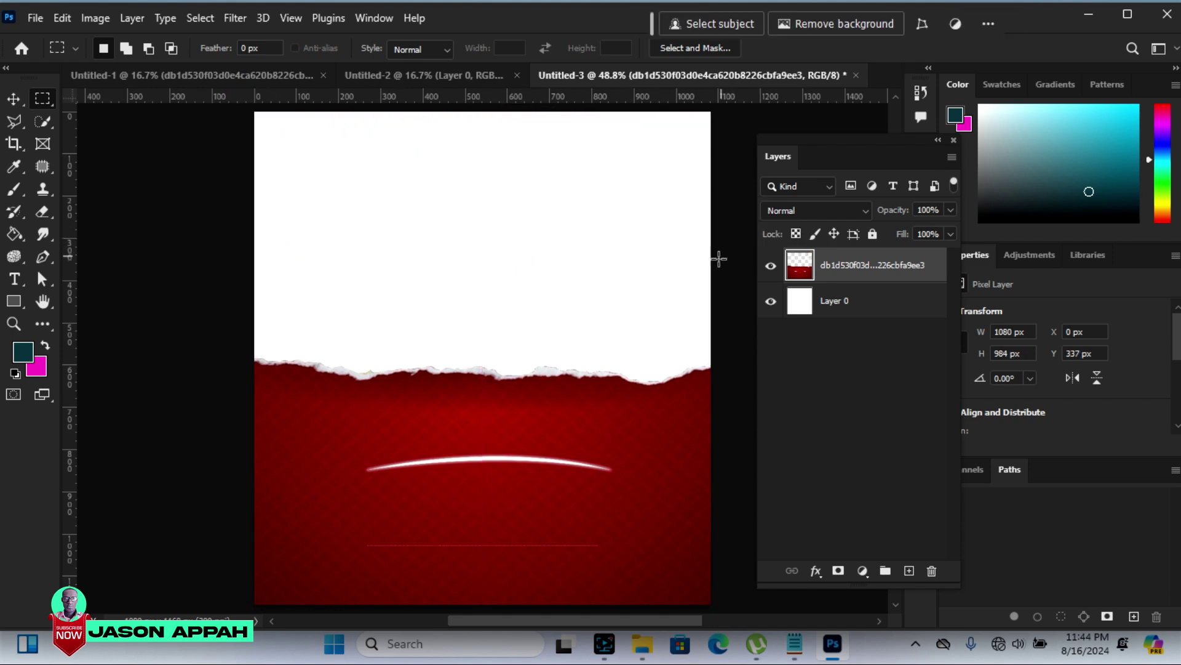
# Zoom to 50% and move the red paper layer up about 94 px to 184 px
pyautogui.click(8, 324)
pyautogui.keyDown('alt'); pyautogui.click(319, 311); pyautogui.keyUp('alt')
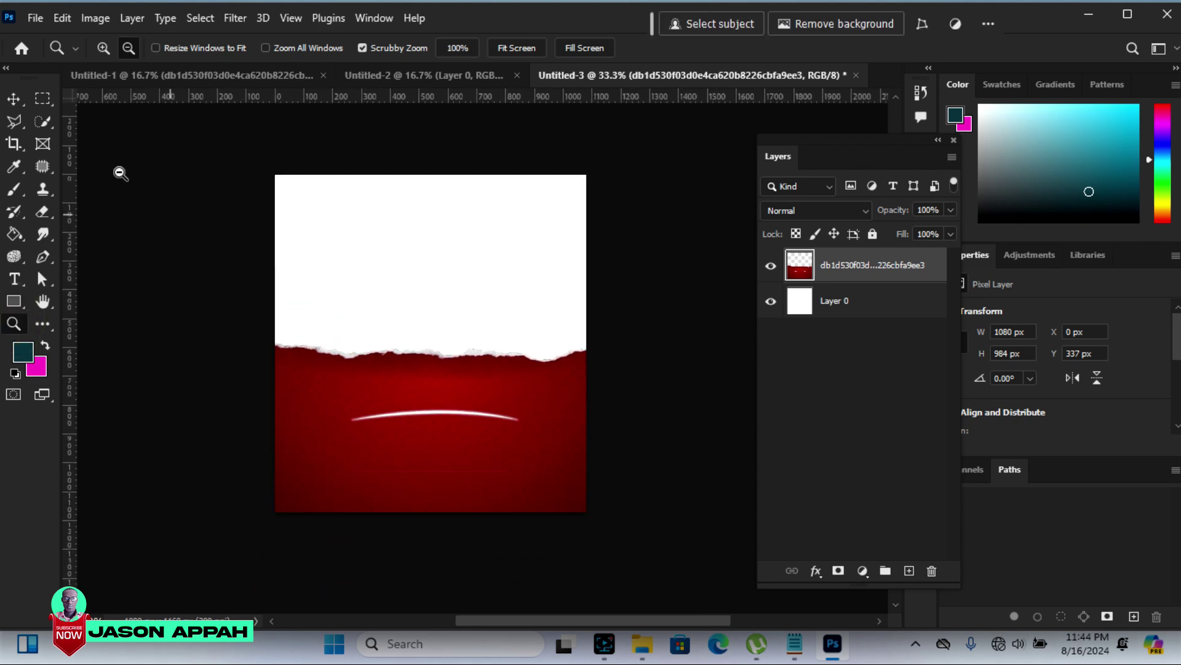
pyautogui.click(13, 99)
pyautogui.moveTo(571, 621); pyautogui.dragTo(553, 623)
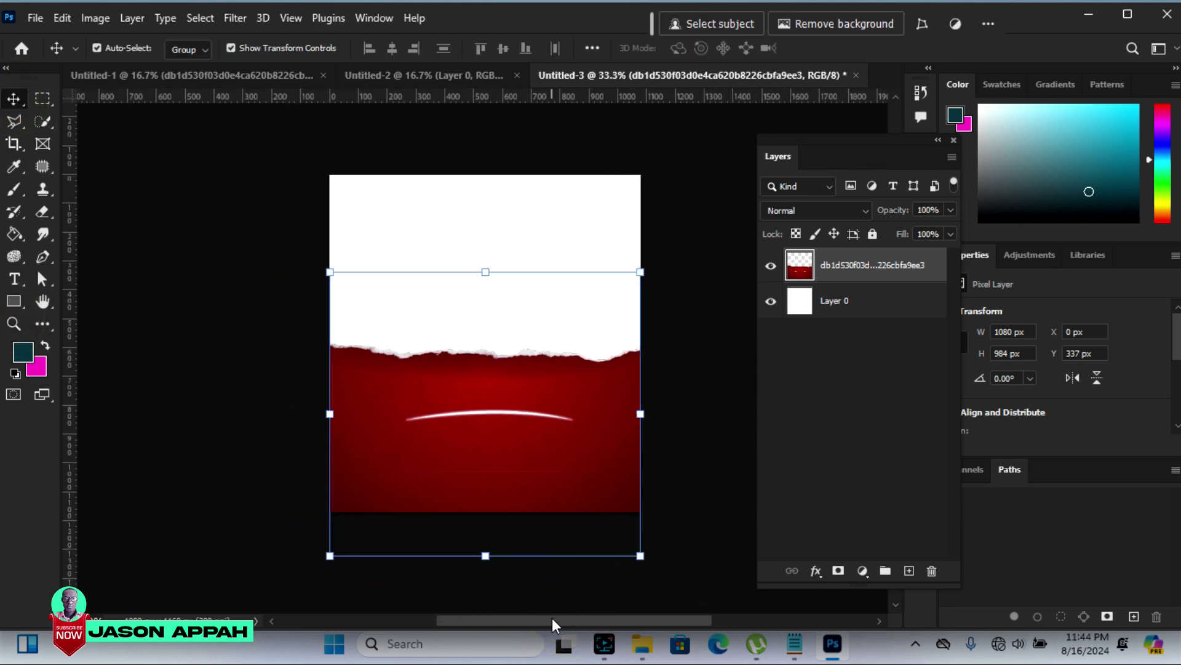
pyautogui.click(12, 324)
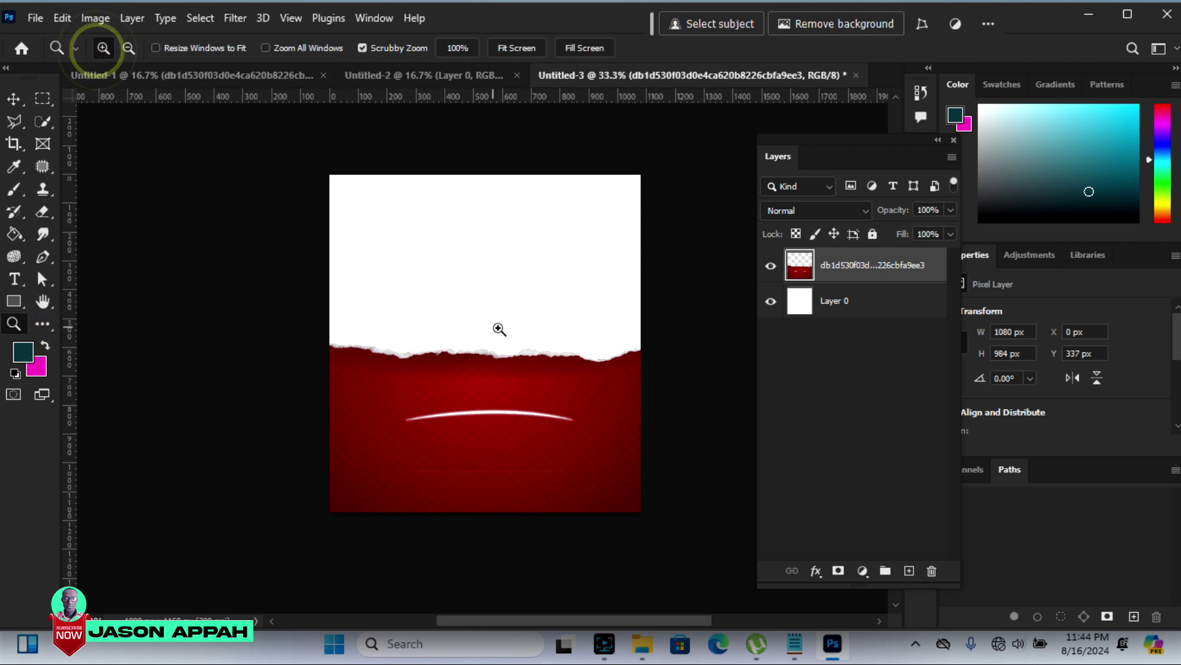
pyautogui.click(501, 305)
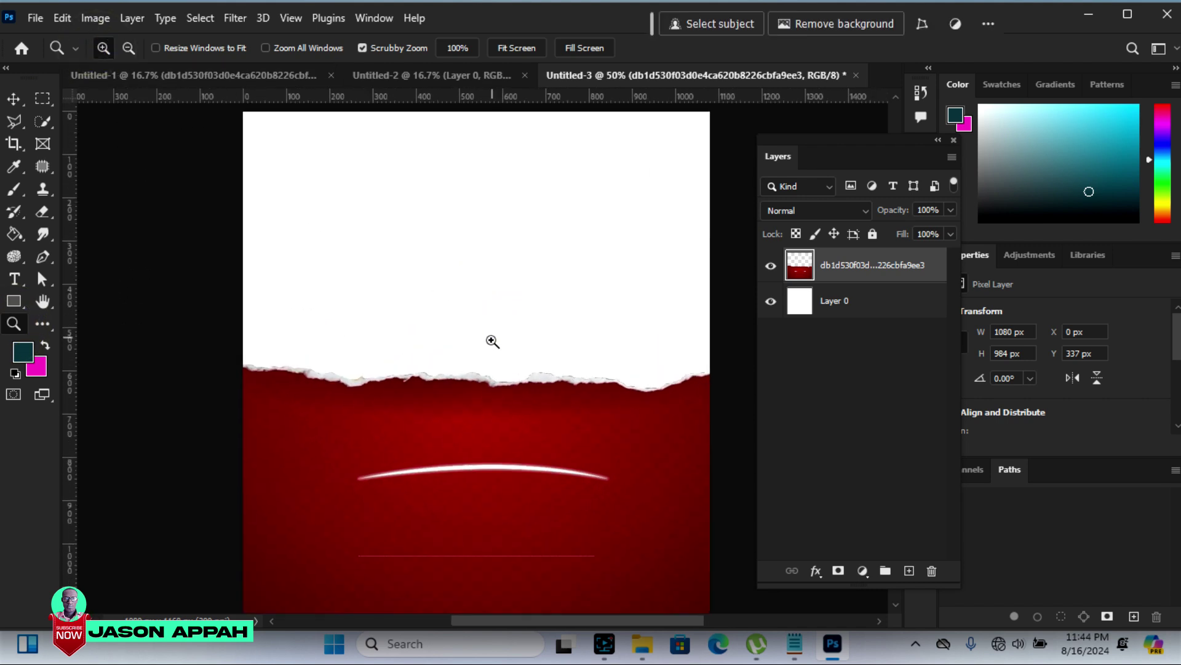
pyautogui.click(13, 98)
pyautogui.moveTo(451, 481); pyautogui.dragTo(452, 424)
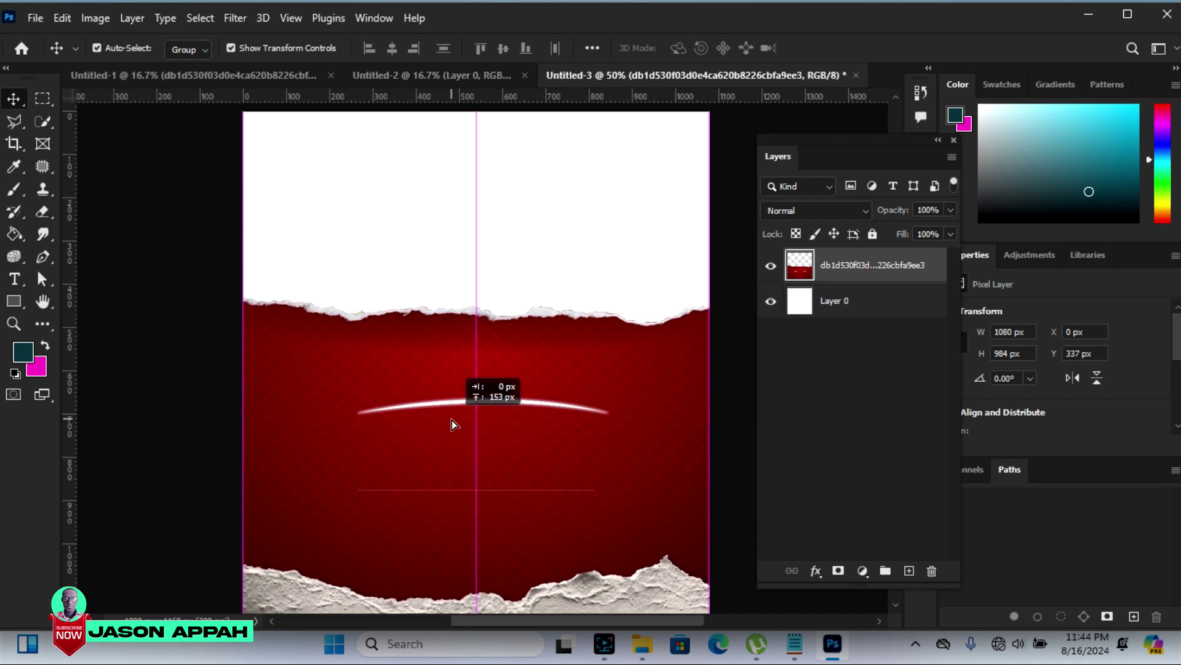
pyautogui.moveTo(453, 424); pyautogui.dragTo(451, 425)
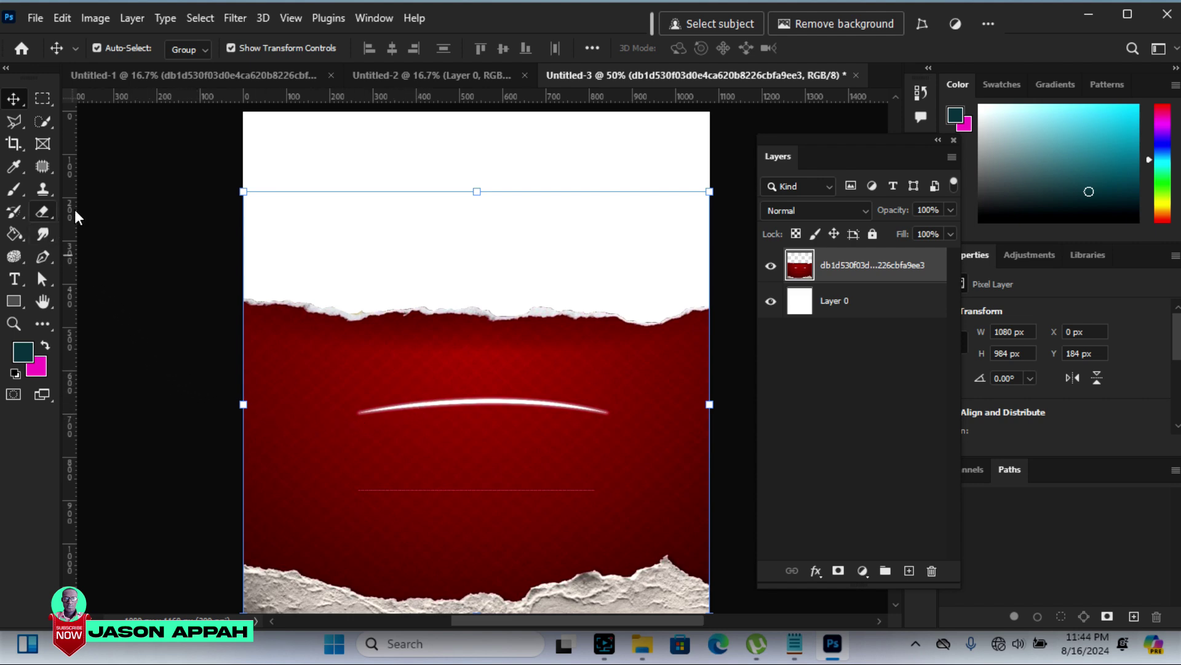
# Patch the white curved streak with clean red texture
pyautogui.click(44, 167)
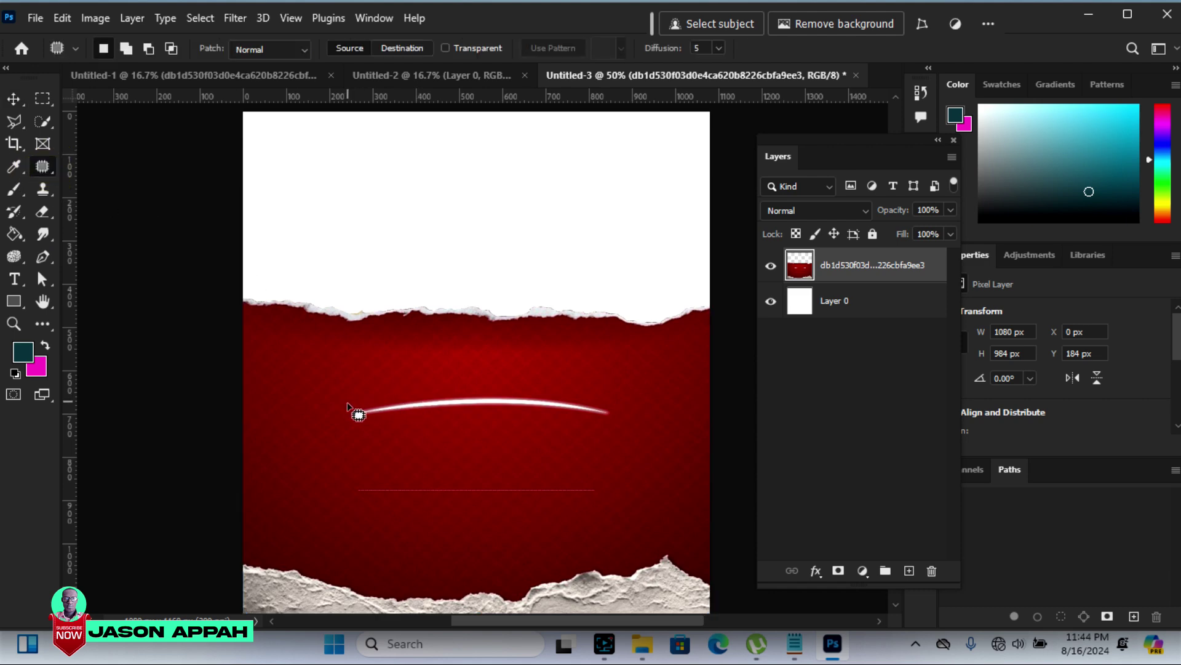
pyautogui.moveTo(347, 405)
pyautogui.mouseDown()
pyautogui.moveTo(553, 393)
pyautogui.moveTo(553, 425)
pyautogui.moveTo(359, 426)
pyautogui.mouseUp()
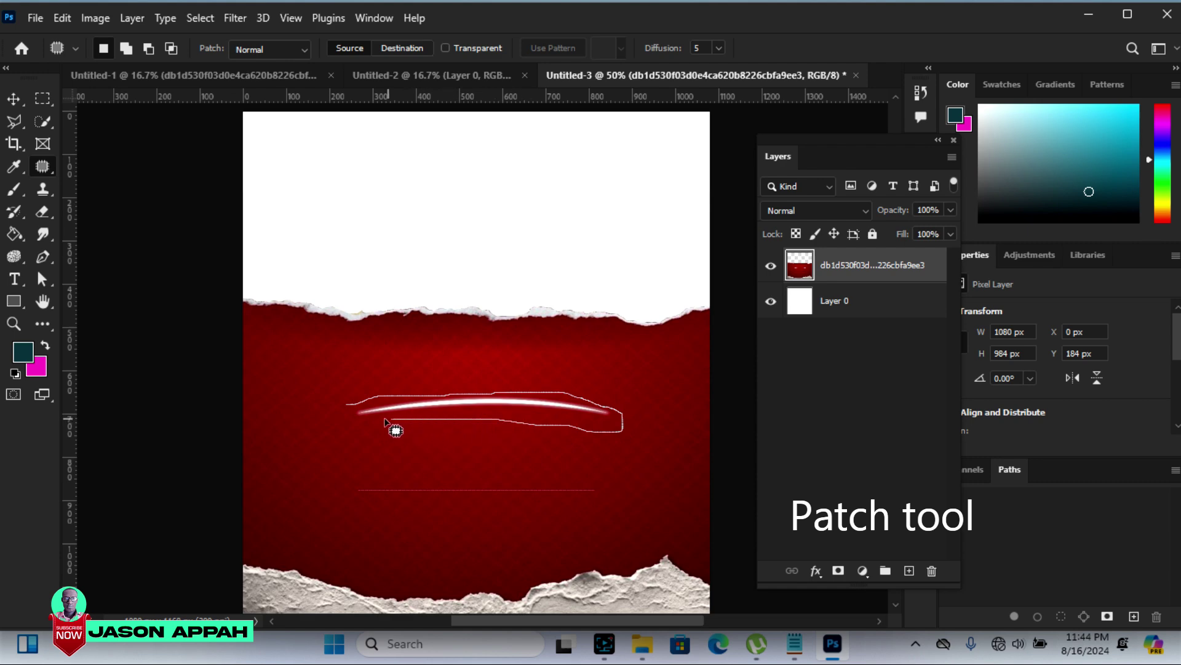
pyautogui.moveTo(359, 427); pyautogui.dragTo(347, 406)
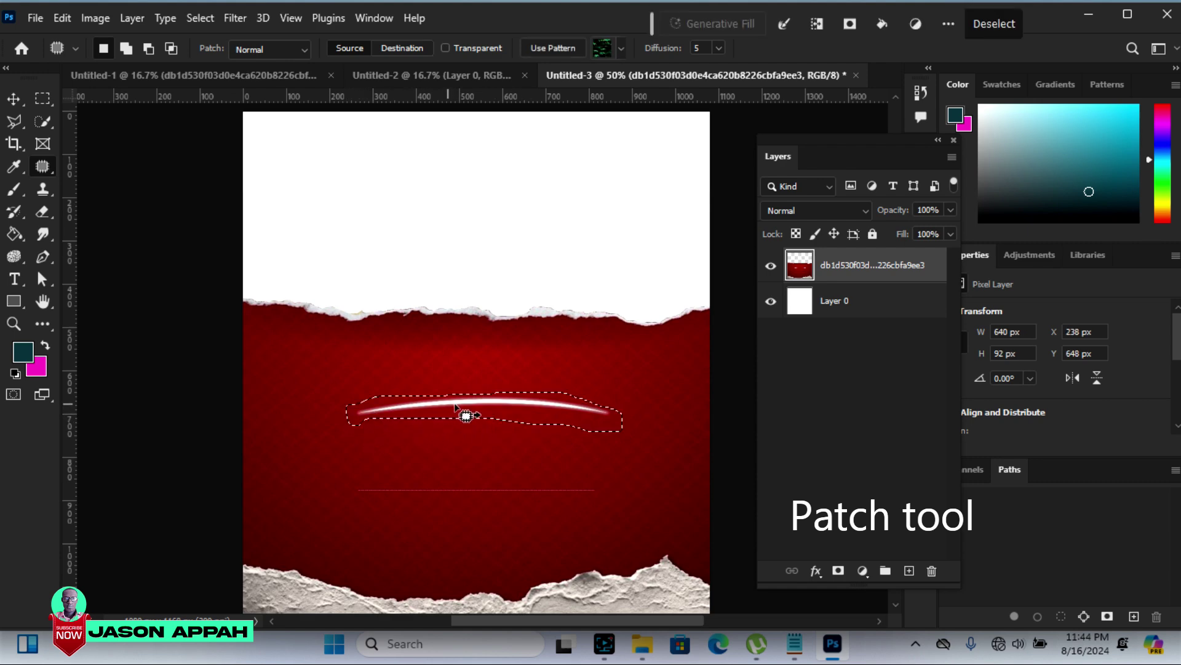
pyautogui.moveTo(477, 411); pyautogui.dragTo(469, 455)
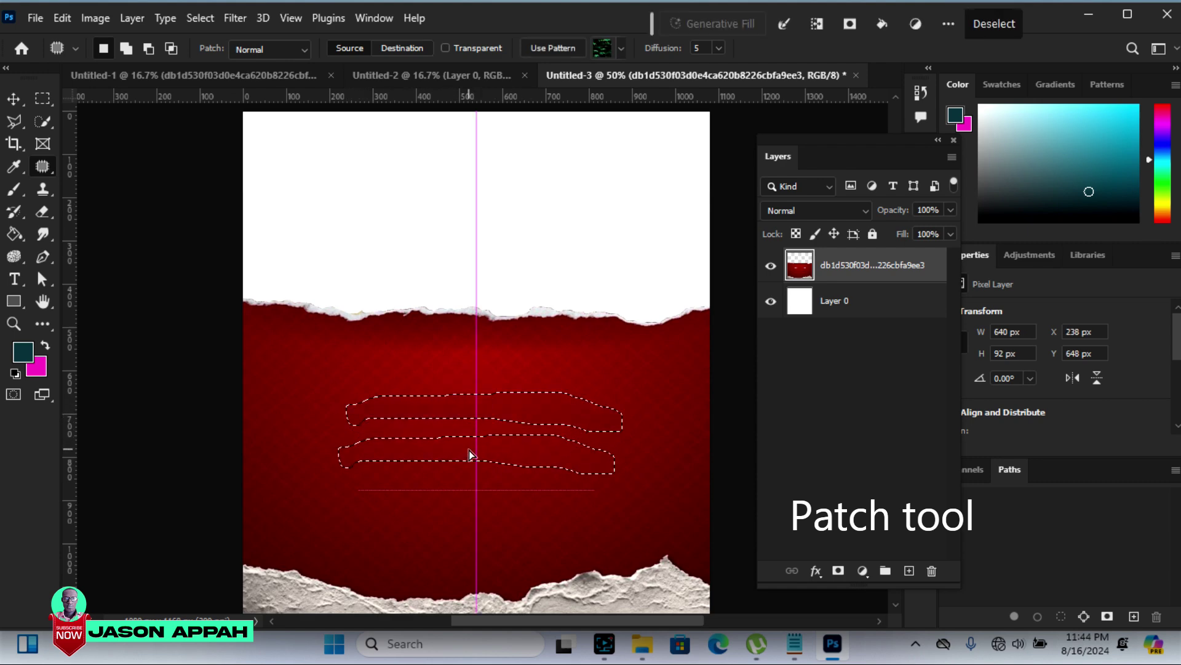
# Patch the faint thin line with red texture from below and deselect
pyautogui.moveTo(345, 488)
pyautogui.mouseDown()
pyautogui.moveTo(602, 492)
pyautogui.moveTo(376, 505)
pyautogui.mouseUp()
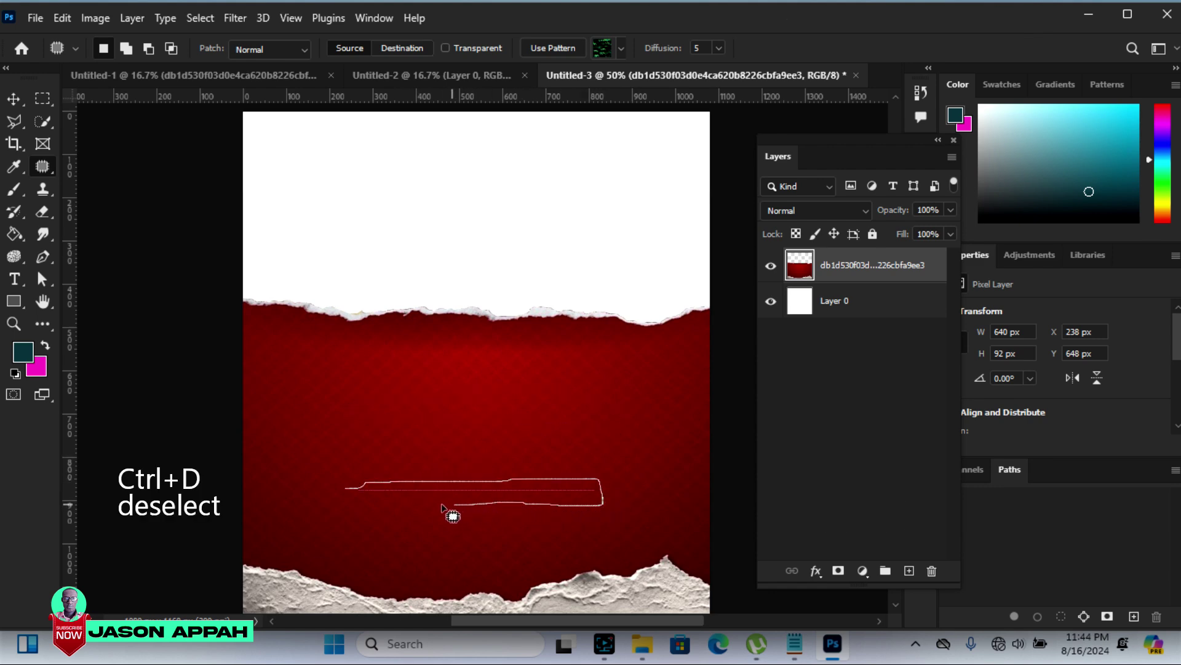
pyautogui.moveTo(377, 506); pyautogui.dragTo(346, 487)
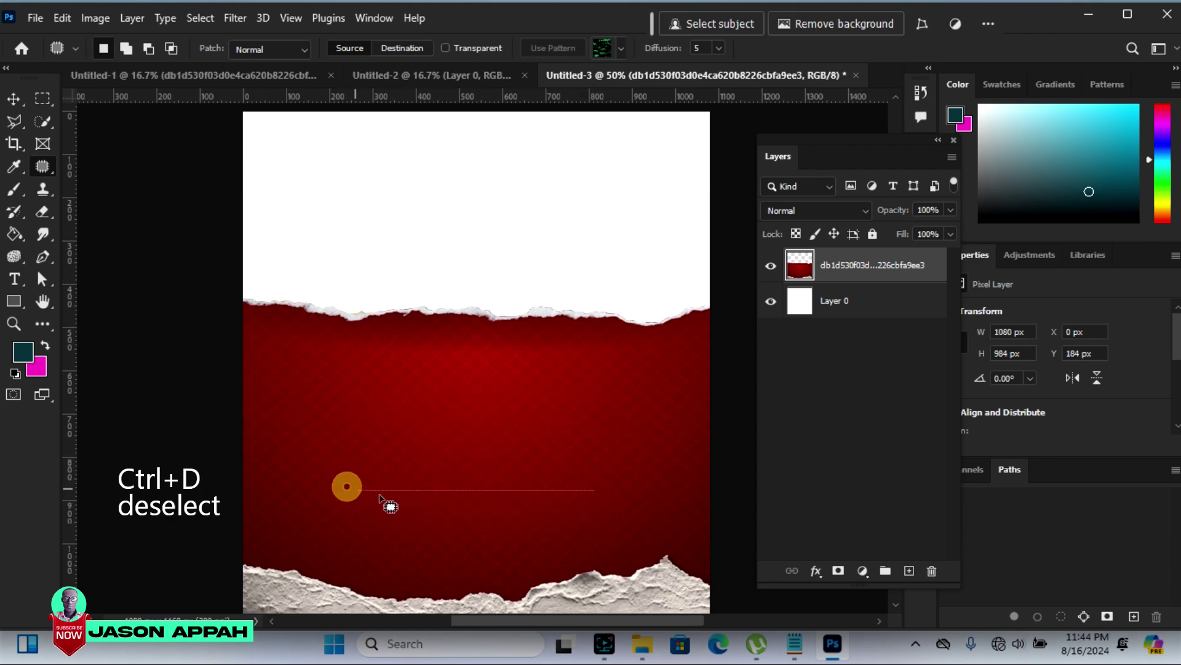
pyautogui.moveTo(404, 485)
pyautogui.mouseDown()
pyautogui.moveTo(358, 489)
pyautogui.moveTo(604, 492)
pyautogui.mouseUp()
pyautogui.moveTo(564, 482); pyautogui.dragTo(403, 484)
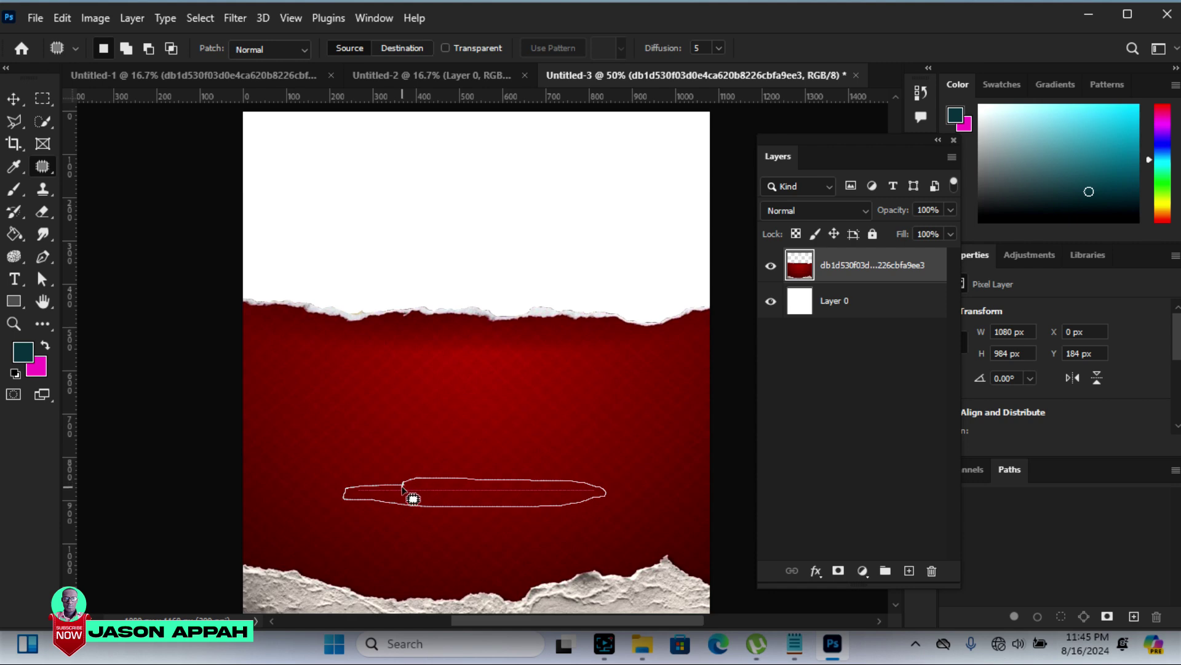
pyautogui.moveTo(453, 488); pyautogui.dragTo(452, 528)
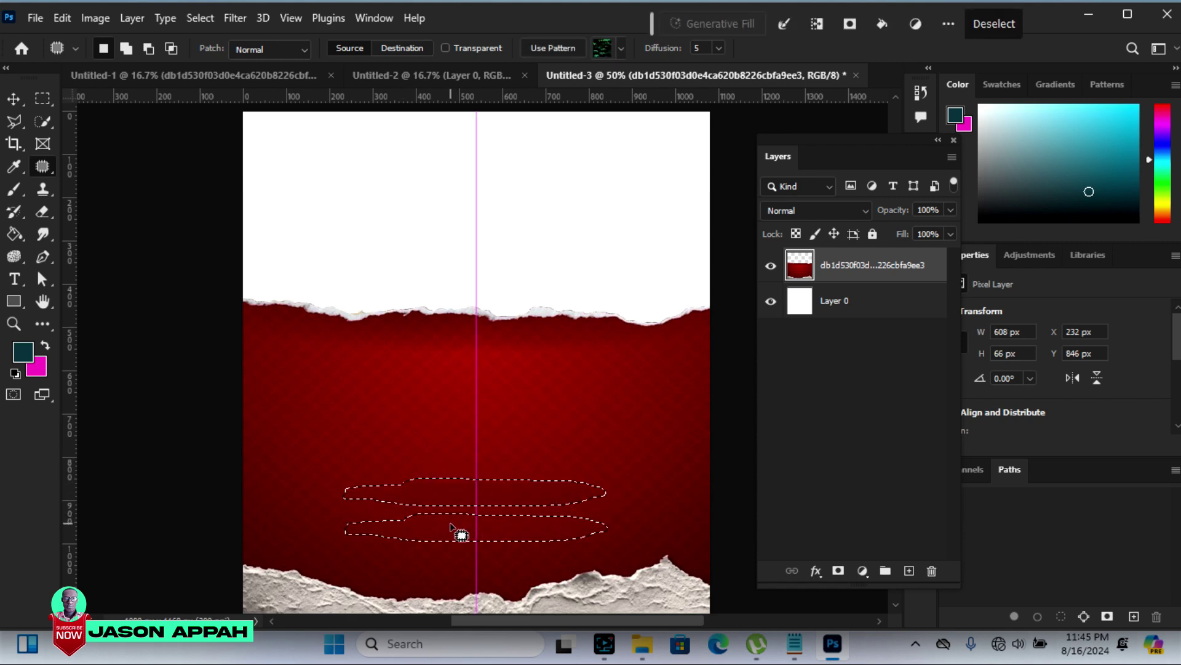
pyautogui.hotkey('ctrl', 'd')
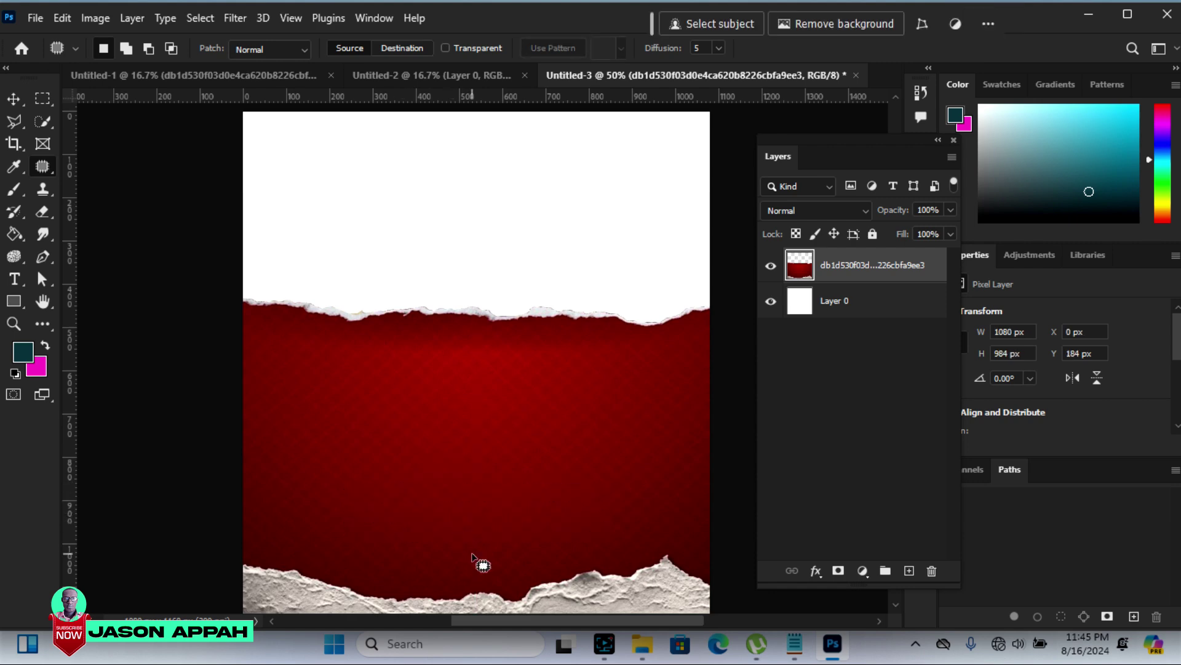
# Undock the Layers panel and move it away from the canvas
pyautogui.click(13, 98)
pyautogui.moveTo(844, 154)
pyautogui.mouseDown()
pyautogui.moveTo(962, 194)
pyautogui.moveTo(1000, 181)
pyautogui.mouseUp()
pyautogui.moveTo(892, 297)
pyautogui.mouseDown()
pyautogui.moveTo(895, 309)
pyautogui.moveTo(887, 294)
pyautogui.mouseUp()
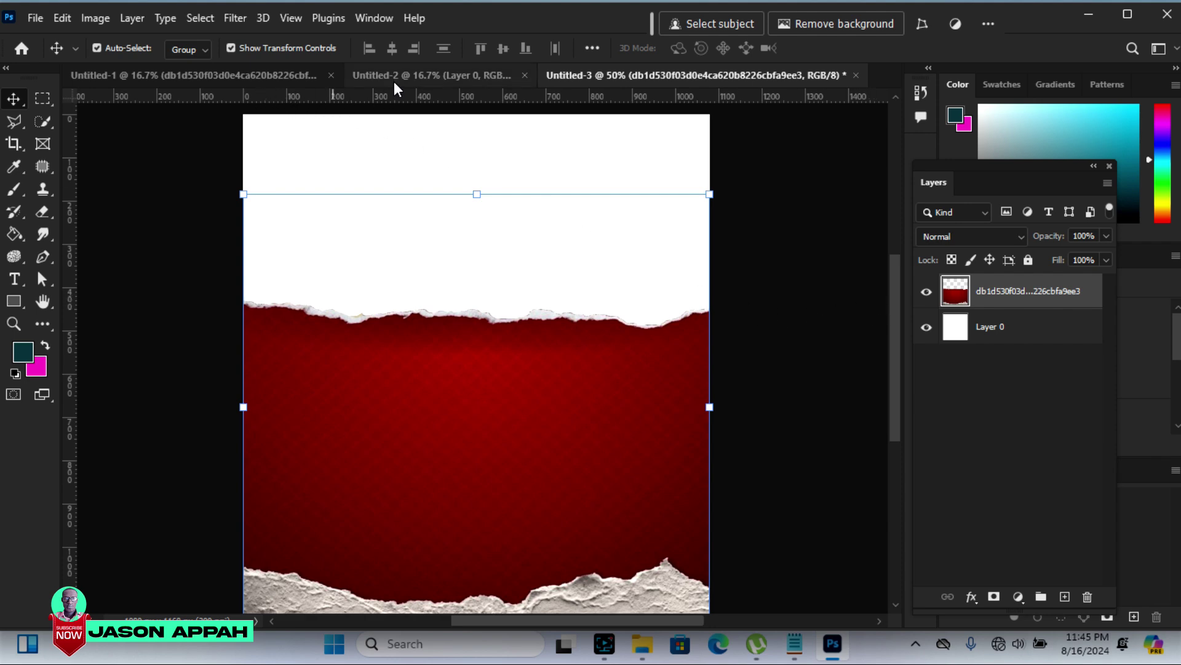
# Bring the crowd photo from Untitled-1 into Untitled-3 and rasterize it
pyautogui.click(274, 76)
pyautogui.moveTo(601, 293)
pyautogui.mouseDown()
pyautogui.moveTo(700, 74)
pyautogui.moveTo(534, 318)
pyautogui.mouseUp()
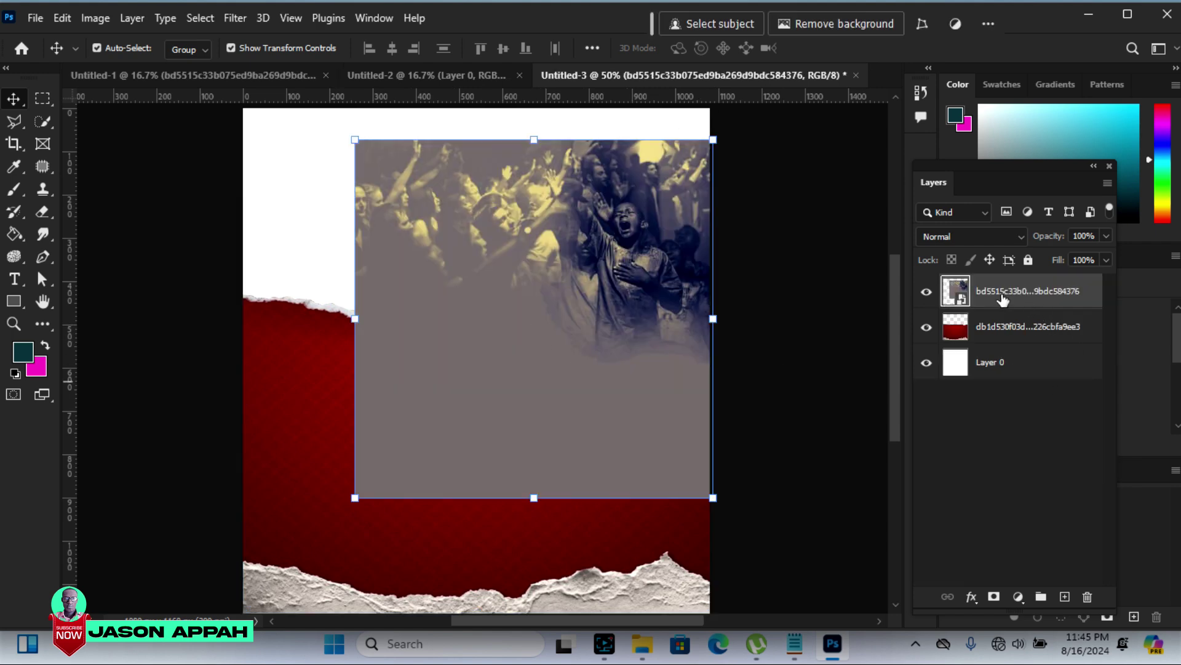
pyautogui.rightClick(1001, 297)
pyautogui.click(1055, 362)
# Place the crowd photo beneath the red paper and enlarge it to about 130.5%
pyautogui.moveTo(1003, 301); pyautogui.dragTo(1000, 340)
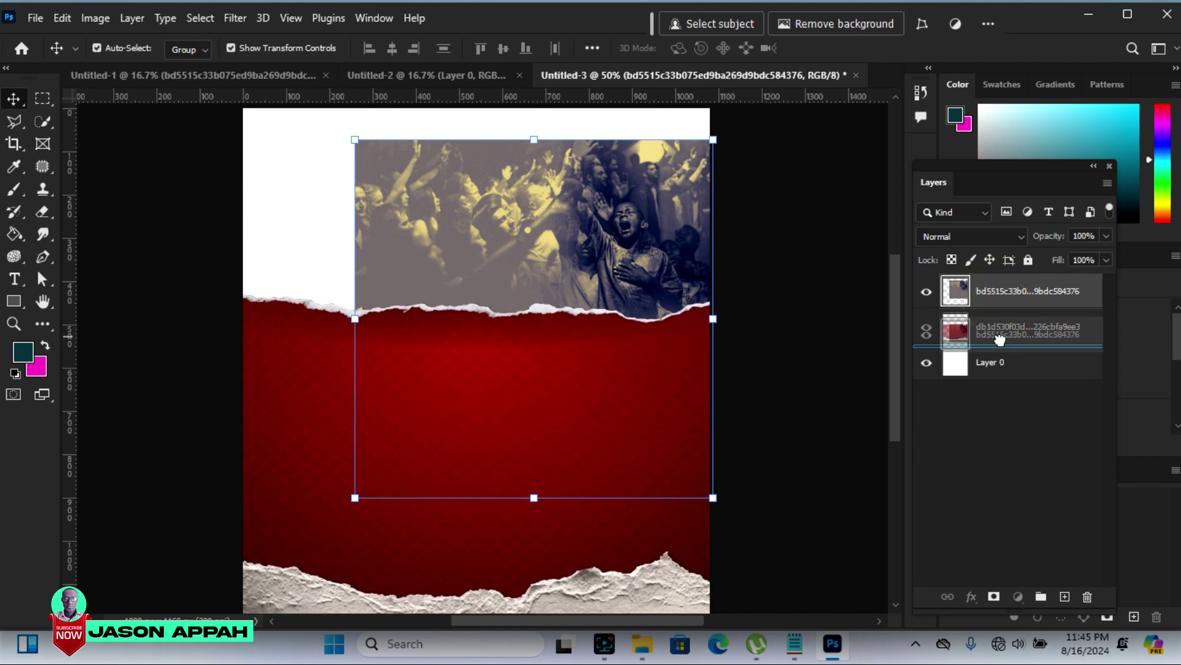
pyautogui.moveTo(473, 265); pyautogui.dragTo(357, 237)
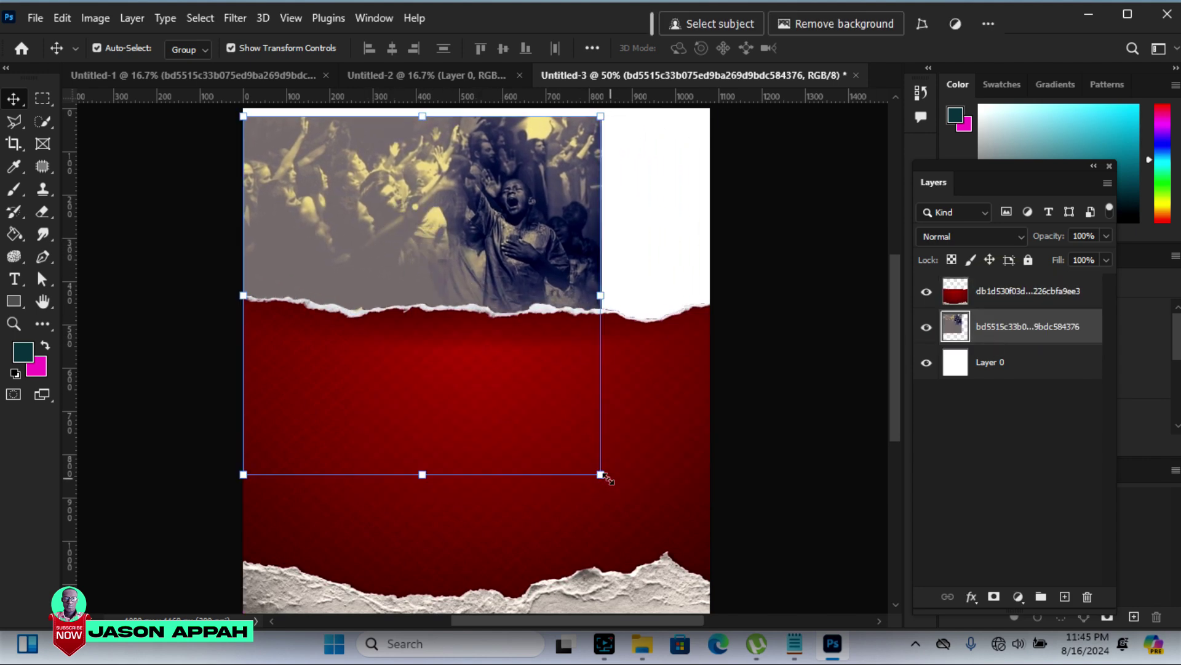
pyautogui.moveTo(601, 474); pyautogui.dragTo(724, 580)
pyautogui.moveTo(899, 369); pyautogui.dragTo(898, 351)
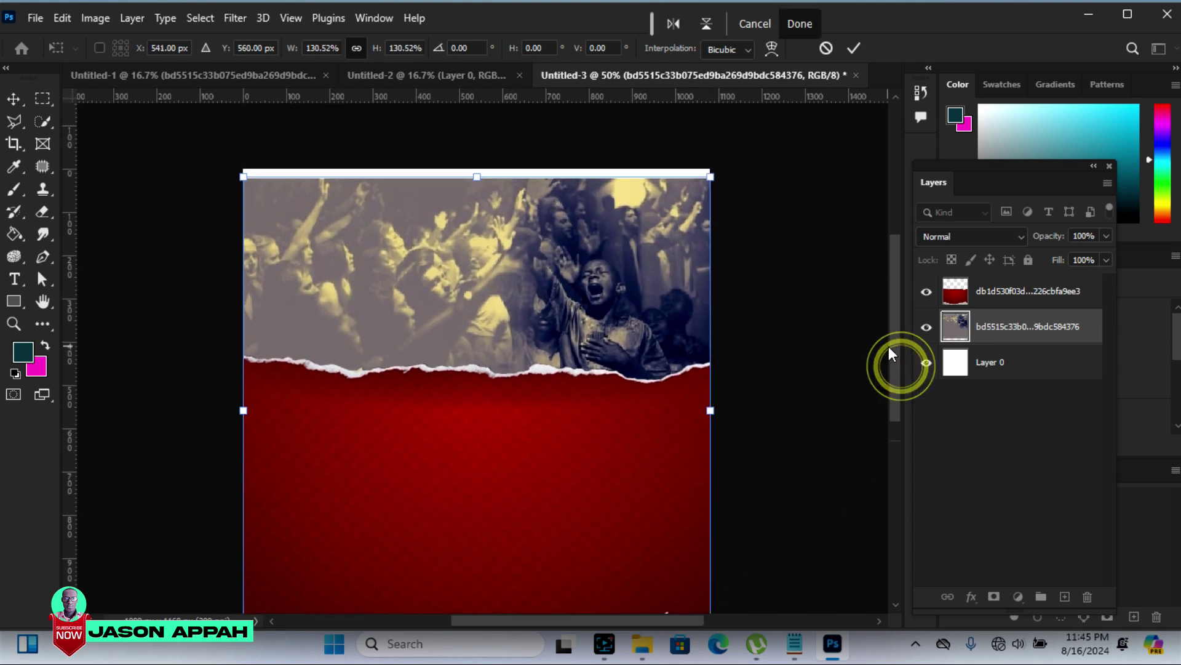
pyautogui.moveTo(526, 278); pyautogui.dragTo(525, 273)
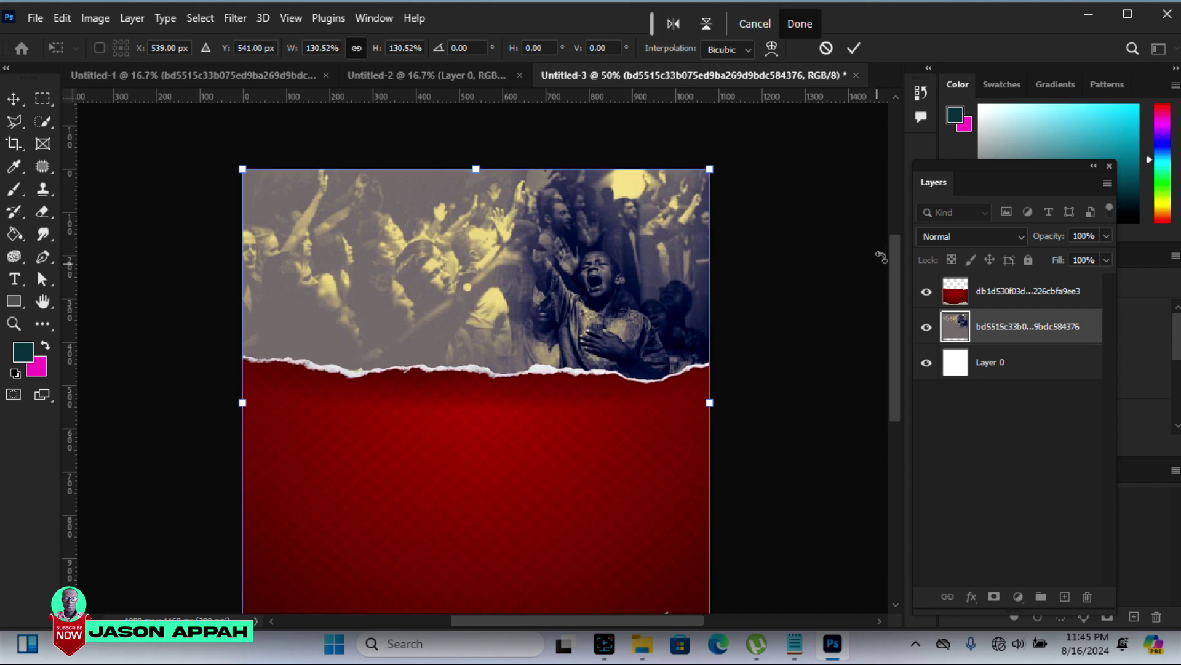
pyautogui.moveTo(899, 268); pyautogui.dragTo(900, 295)
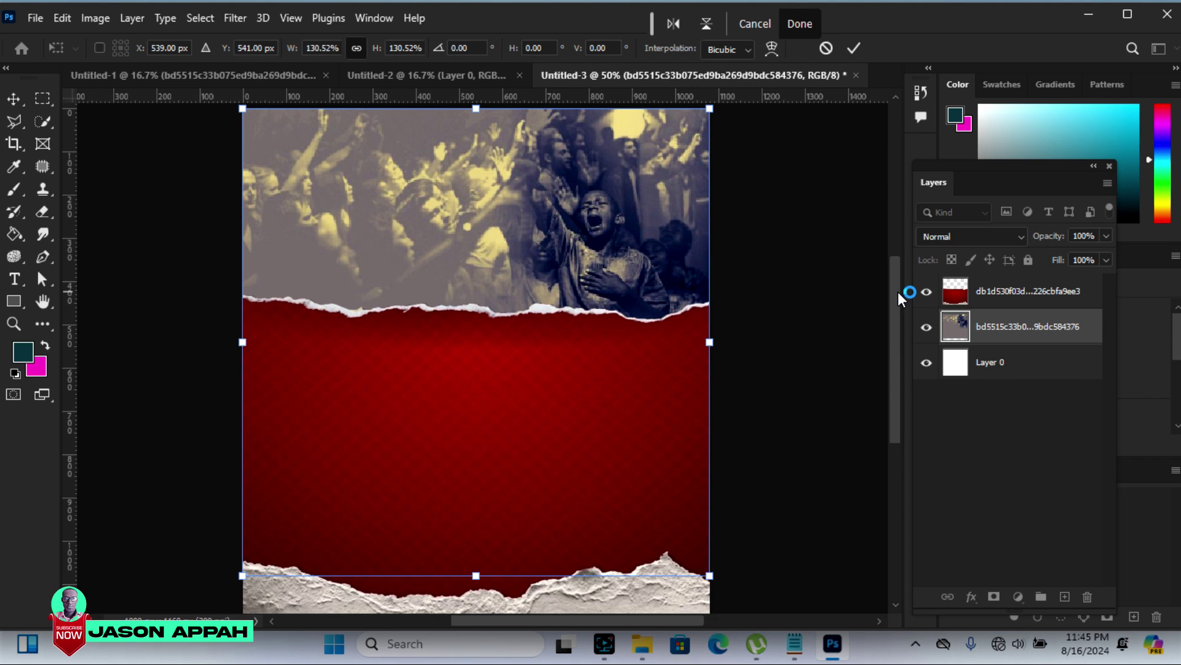
pyautogui.click(534, 402)
# Shorten the red torn-paper layer to 95.53% height and commit it
pyautogui.click(992, 294)
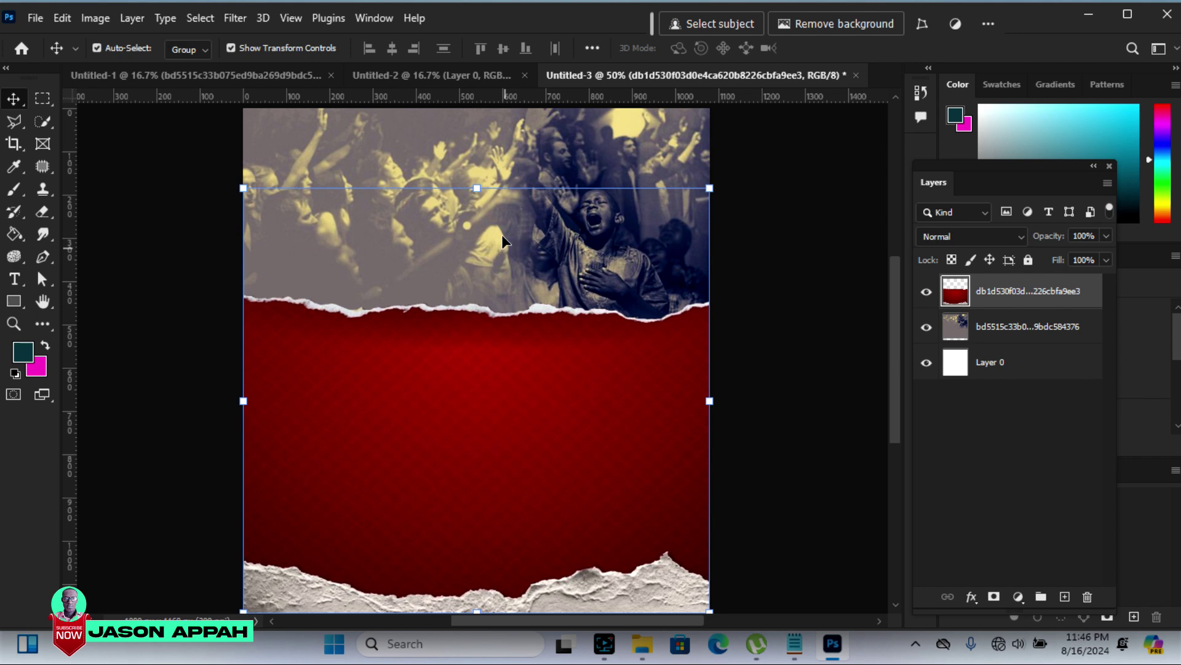
pyautogui.moveTo(480, 194); pyautogui.dragTo(479, 211)
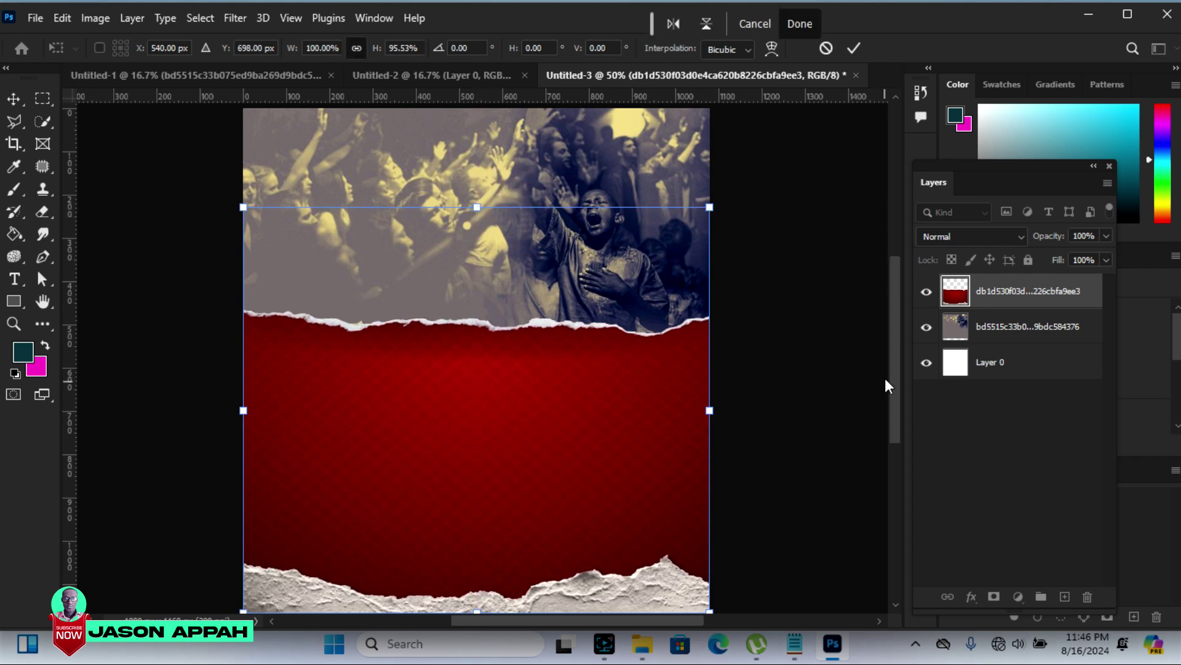
pyautogui.moveTo(892, 364)
pyautogui.mouseDown()
pyautogui.moveTo(895, 384)
pyautogui.moveTo(885, 352)
pyautogui.mouseUp()
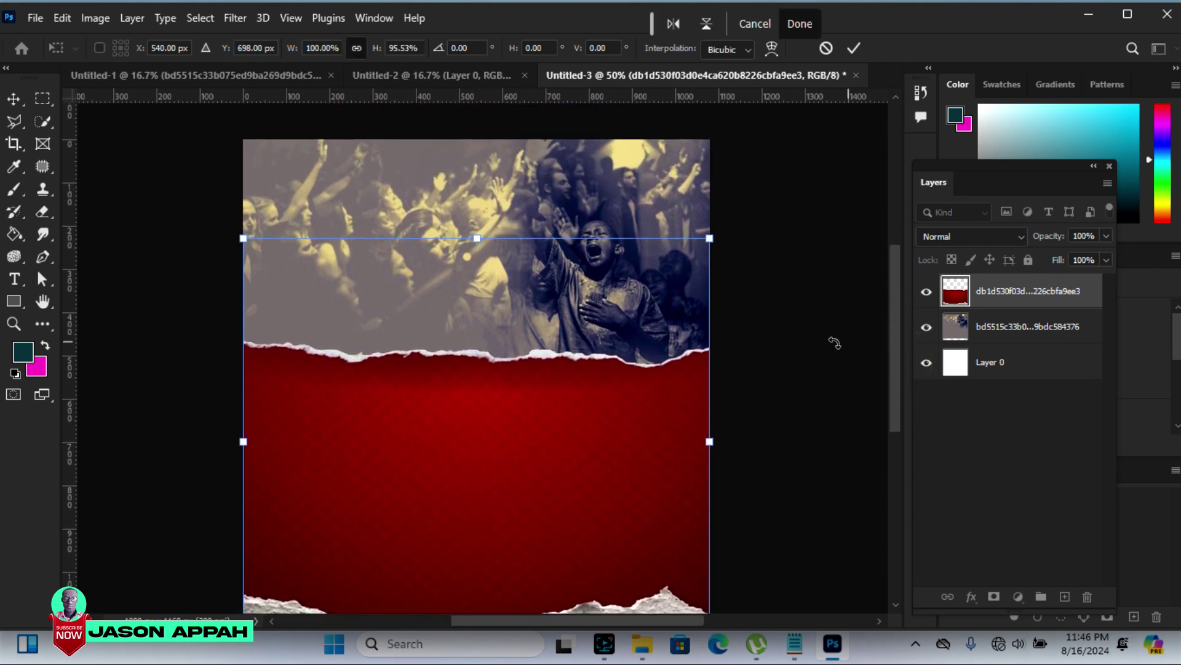
pyautogui.click(847, 44)
pyautogui.moveTo(897, 264); pyautogui.dragTo(891, 278)
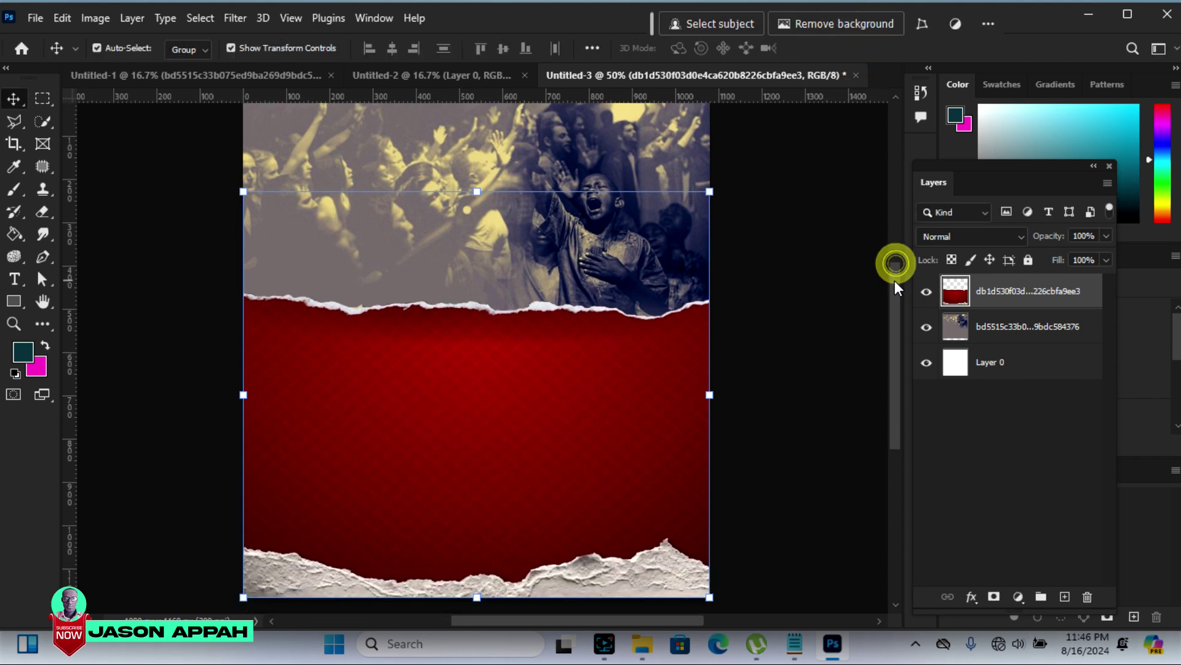
pyautogui.click(803, 287)
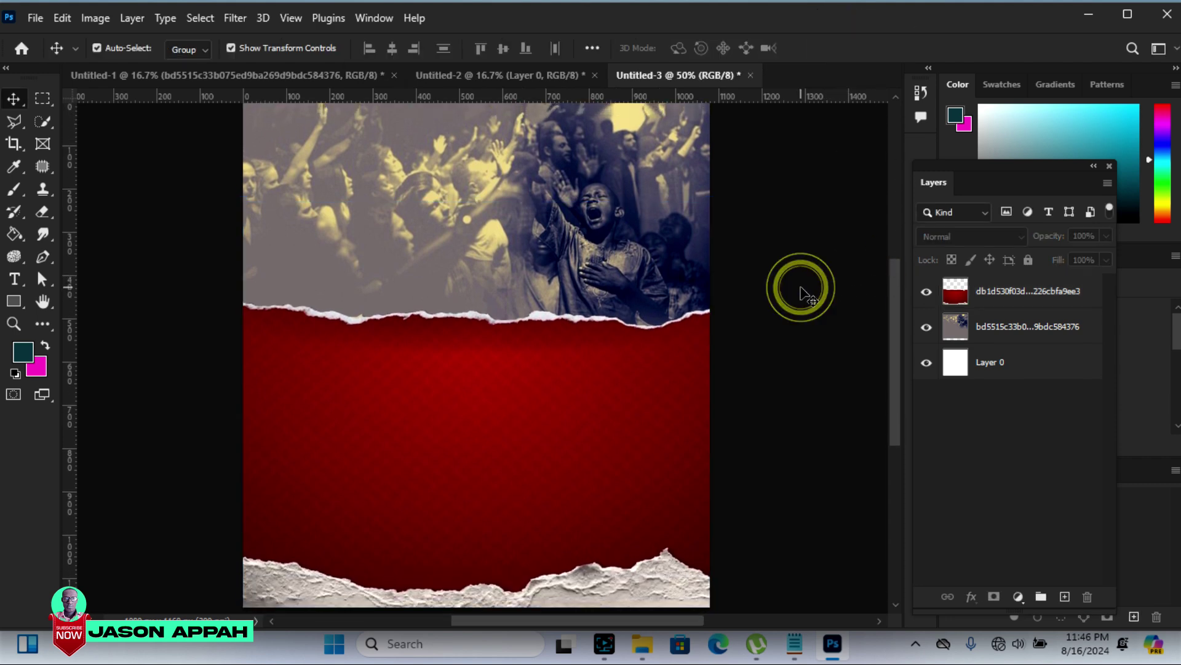
pyautogui.click(514, 259)
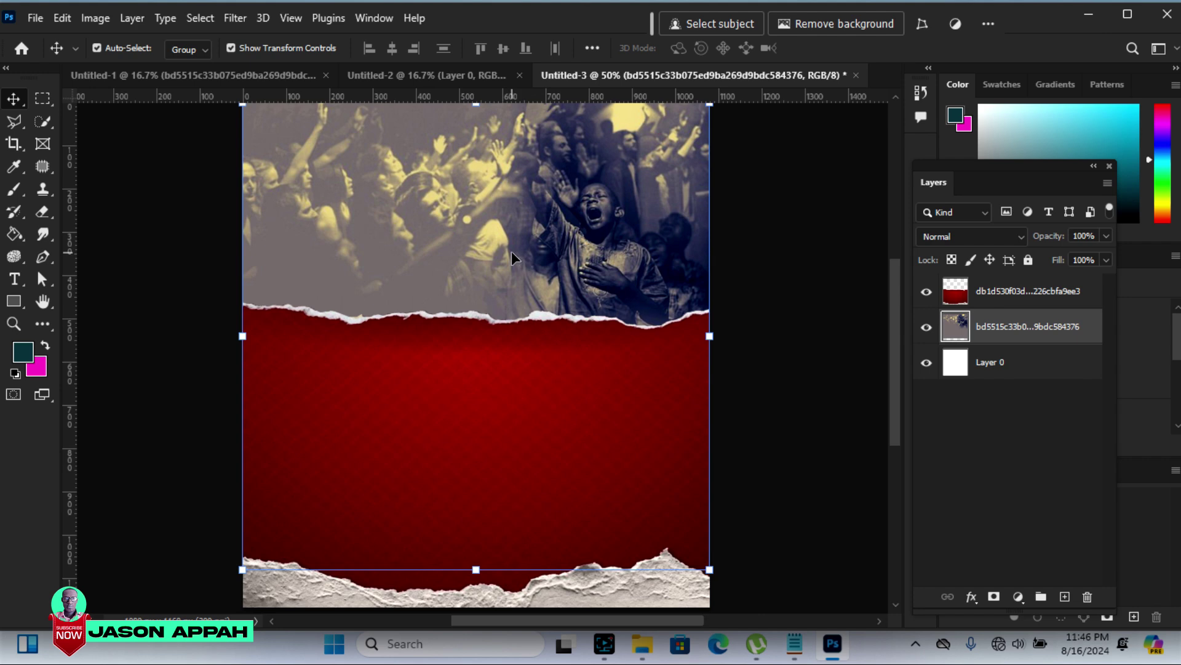
pyautogui.click(92, 20)
pyautogui.moveTo(123, 65)
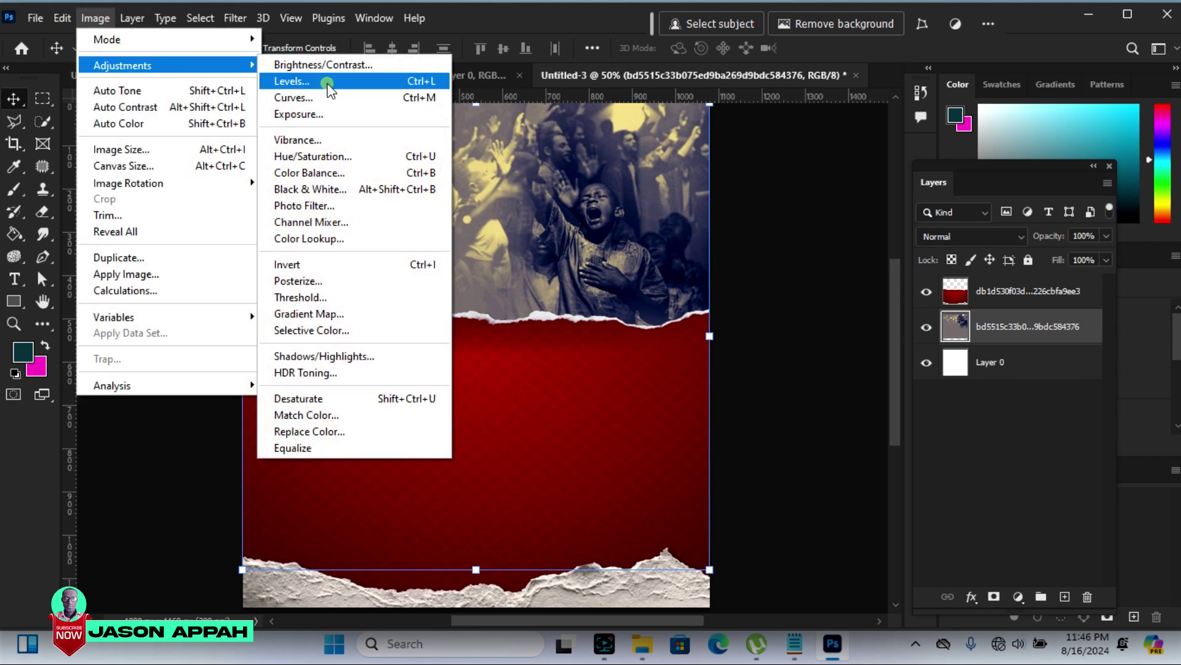
# Apply Levels to the crowd photo with midtones 0.56 and white point 240
pyautogui.click(327, 83)
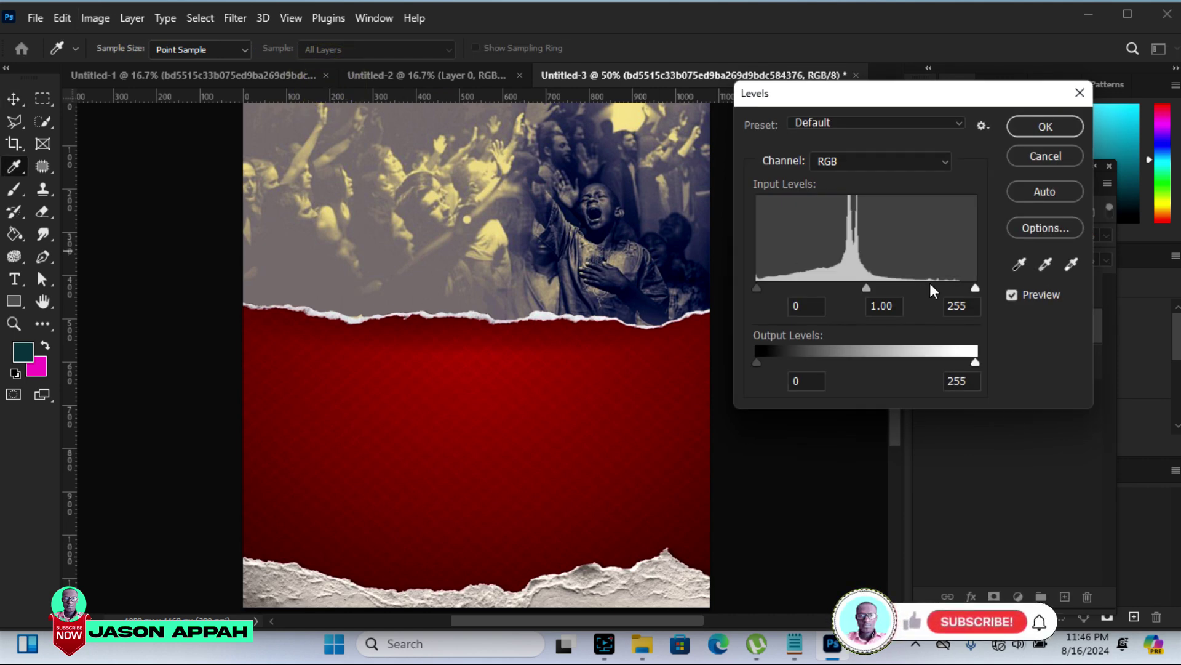
pyautogui.moveTo(976, 289)
pyautogui.mouseDown()
pyautogui.moveTo(963, 289)
pyautogui.moveTo(972, 290)
pyautogui.mouseUp()
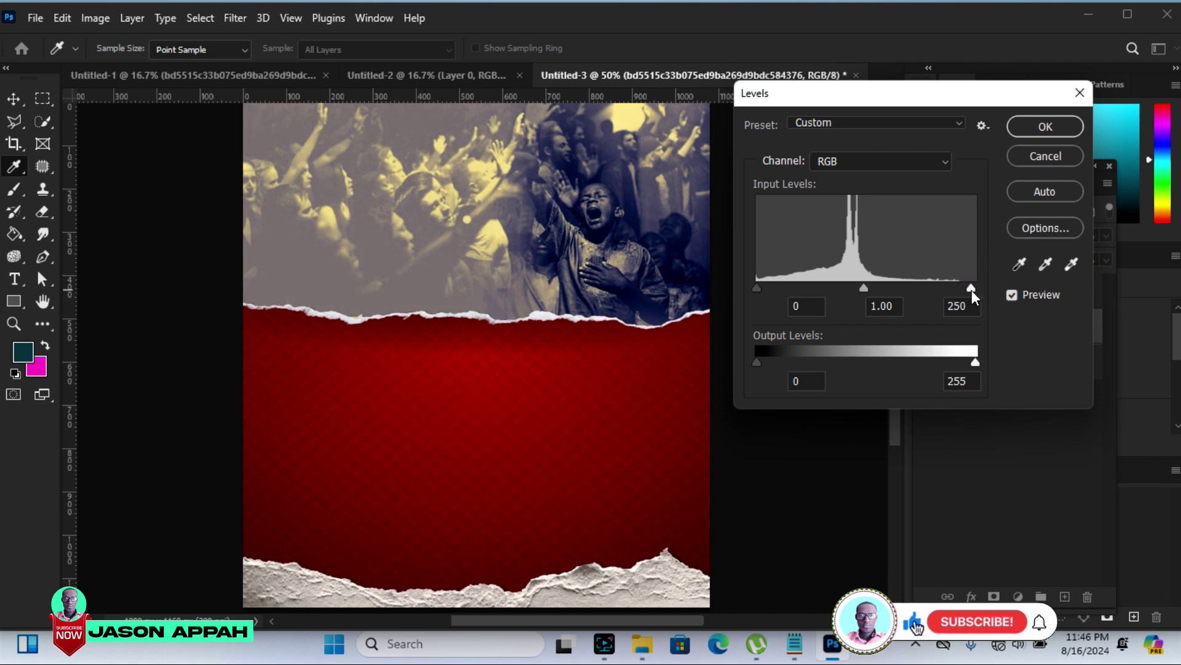
pyautogui.moveTo(864, 288); pyautogui.dragTo(892, 288)
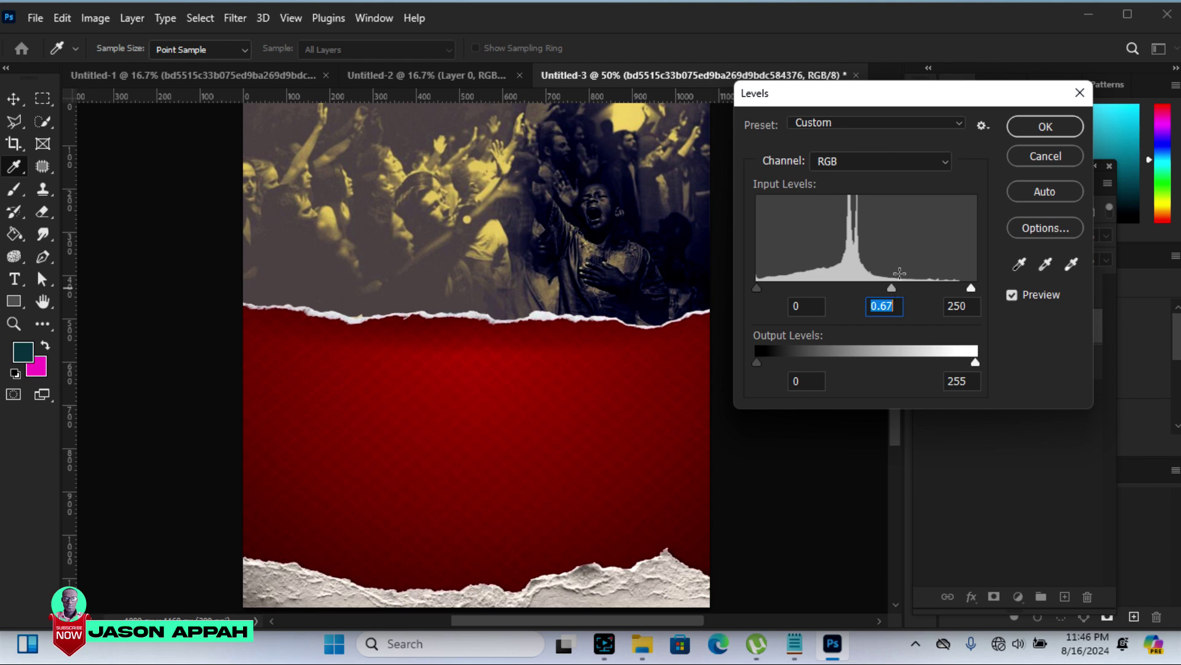
pyautogui.click(892, 296)
pyautogui.click(892, 291)
pyautogui.moveTo(895, 294); pyautogui.dragTo(899, 290)
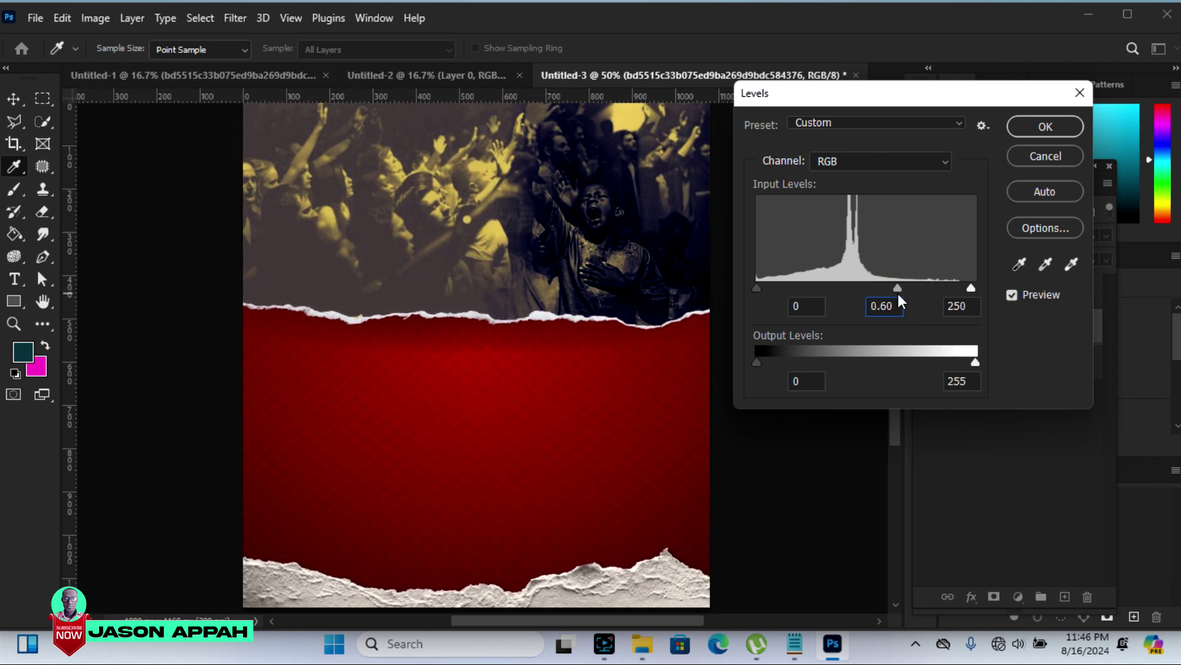
pyautogui.moveTo(899, 294); pyautogui.dragTo(902, 297)
pyautogui.moveTo(968, 286); pyautogui.dragTo(966, 285)
pyautogui.click(1045, 126)
pyautogui.press('v')
pyautogui.moveTo(895, 289)
pyautogui.mouseDown()
pyautogui.moveTo(895, 272)
pyautogui.moveTo(898, 289)
pyautogui.mouseUp()
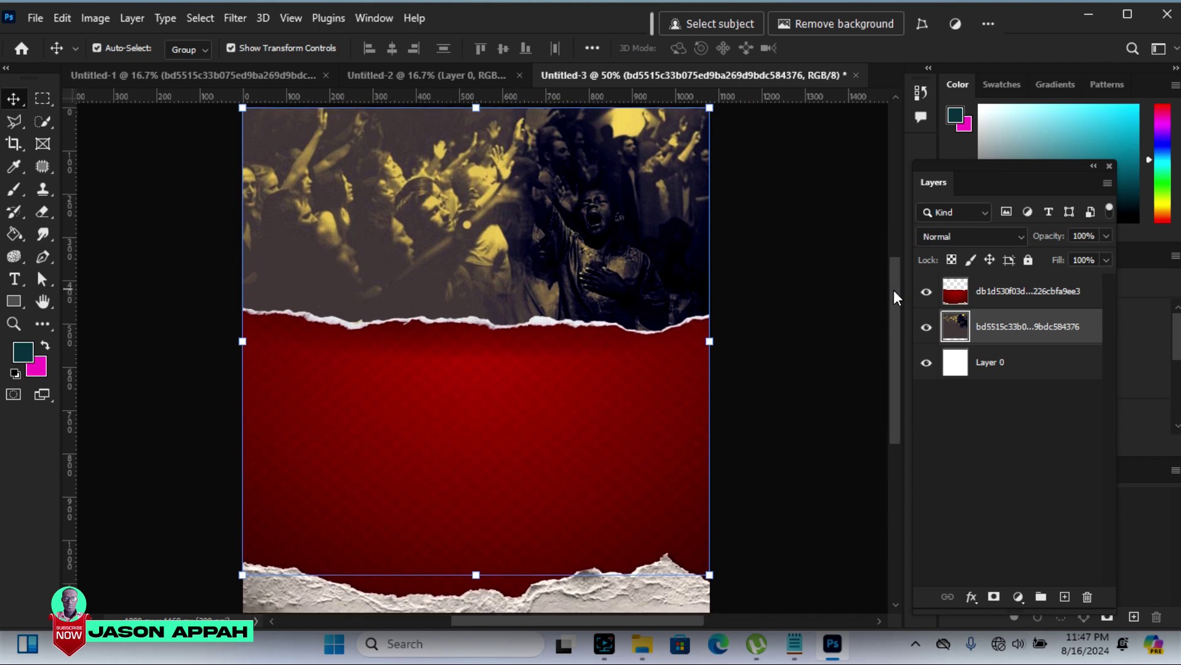
pyautogui.click(800, 285)
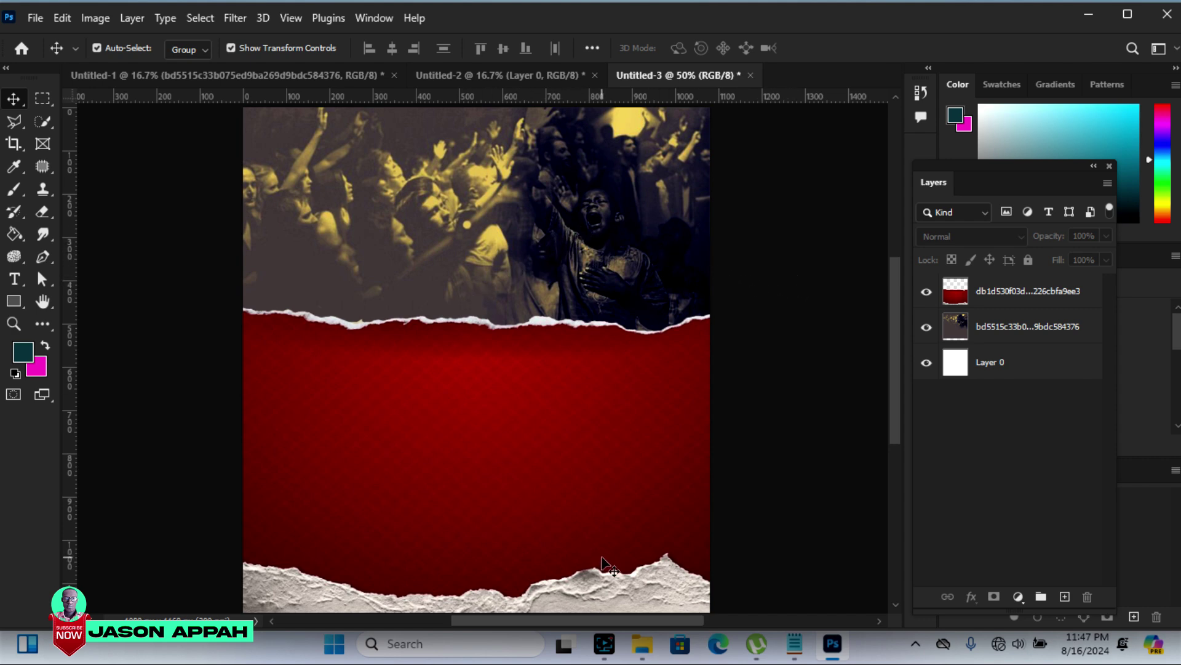
pyautogui.moveTo(794, 644)
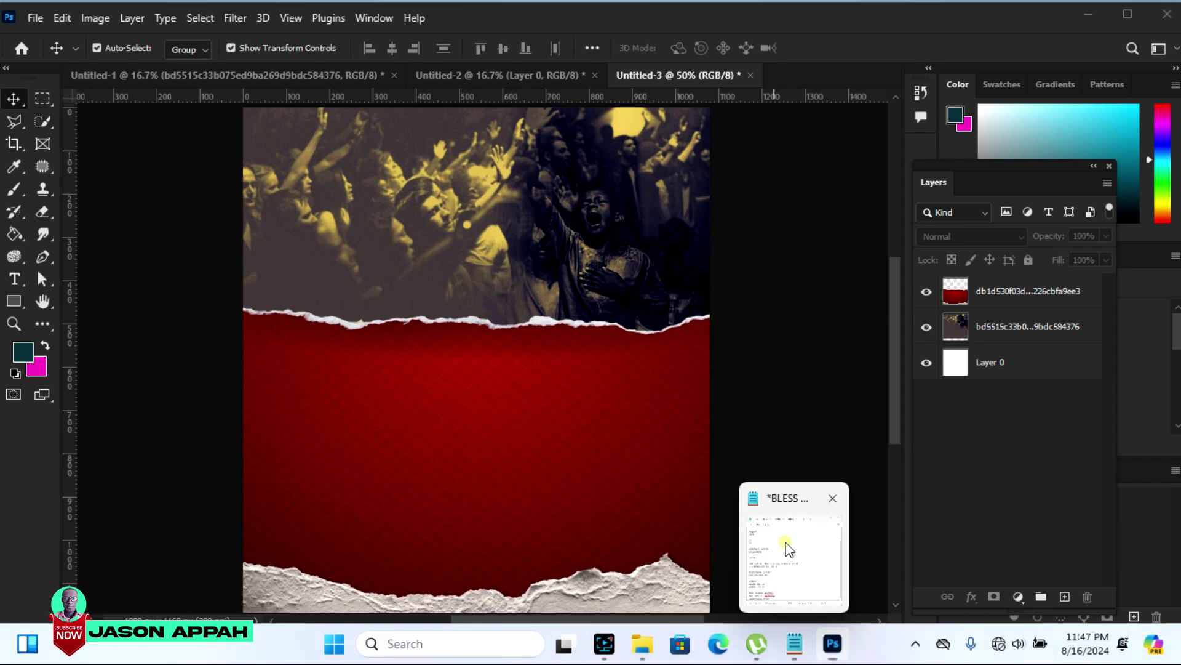
# Copy the word BLESS from the Notepad flyer notes and return to Photoshop
pyautogui.click(790, 550)
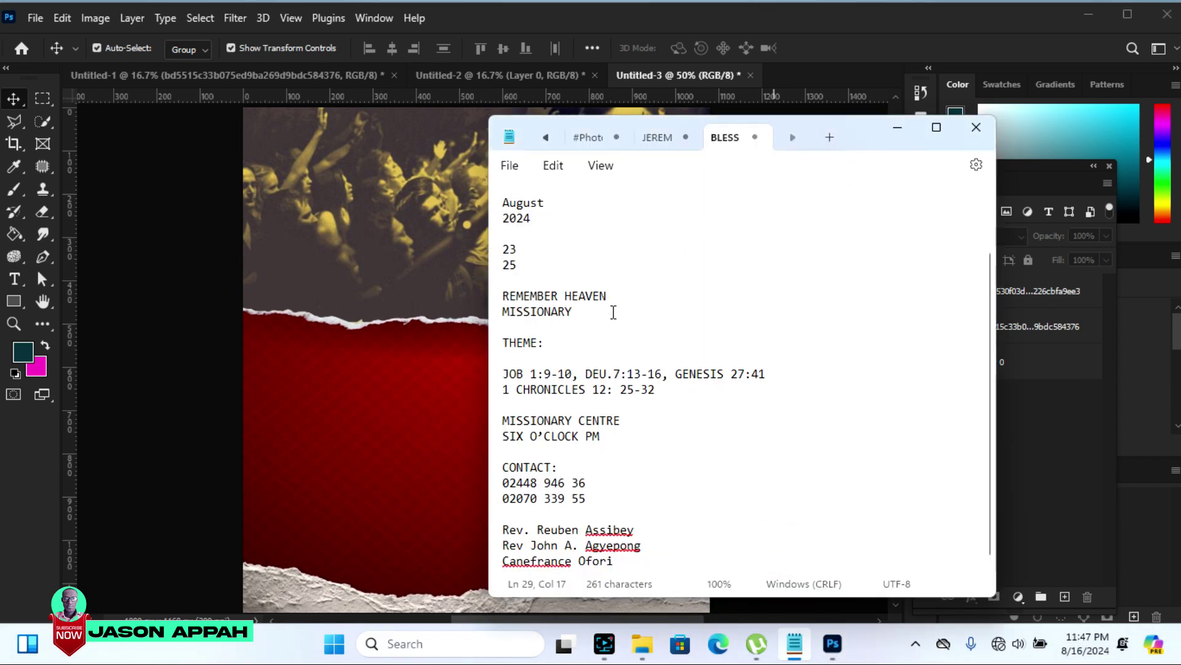
pyautogui.scroll(1, 990, 314)
pyautogui.scroll(1, 985, 308)
pyautogui.moveTo(540, 201); pyautogui.dragTo(503, 201)
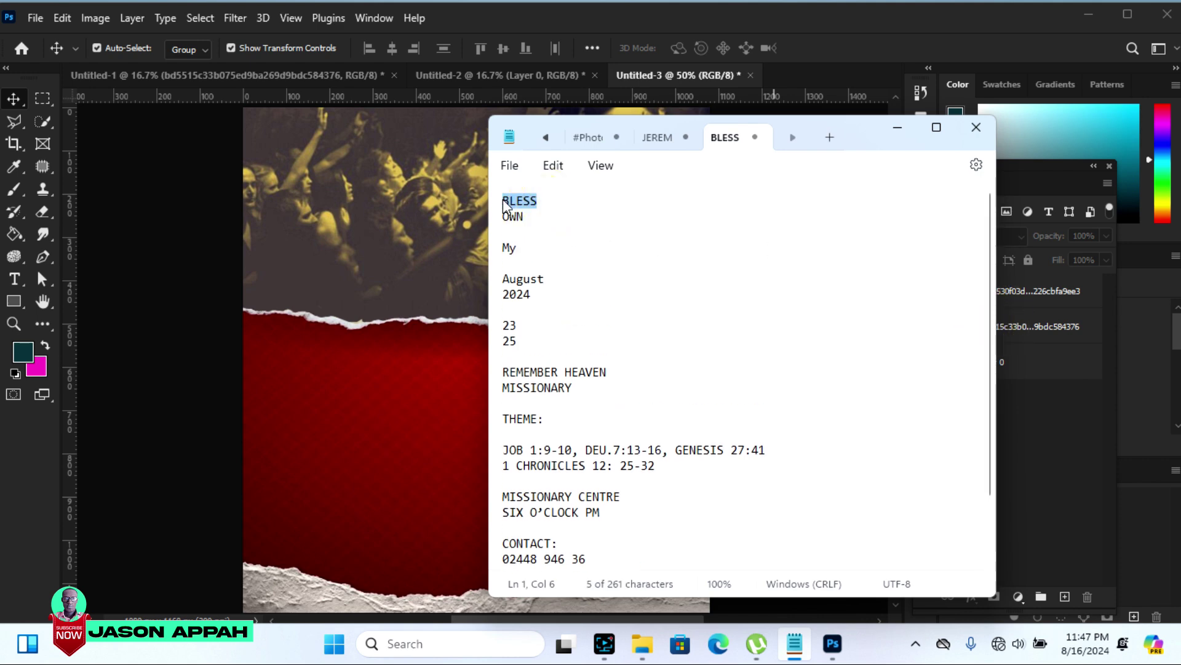
pyautogui.rightClick(513, 204)
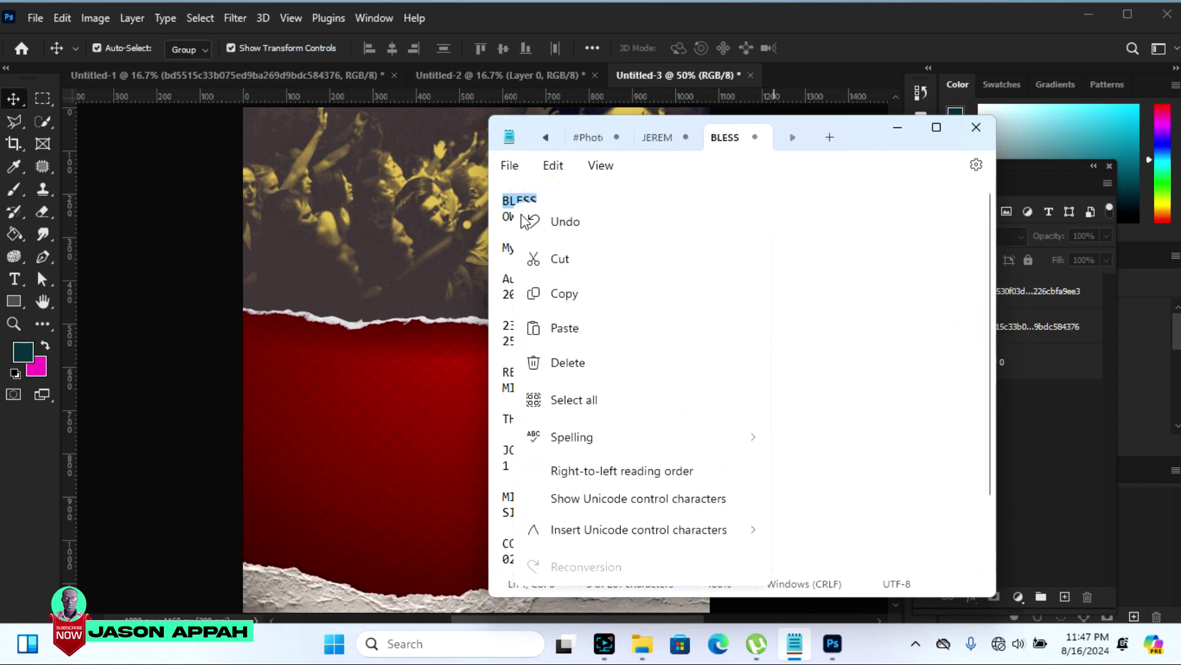
pyautogui.click(565, 294)
pyautogui.click(530, 19)
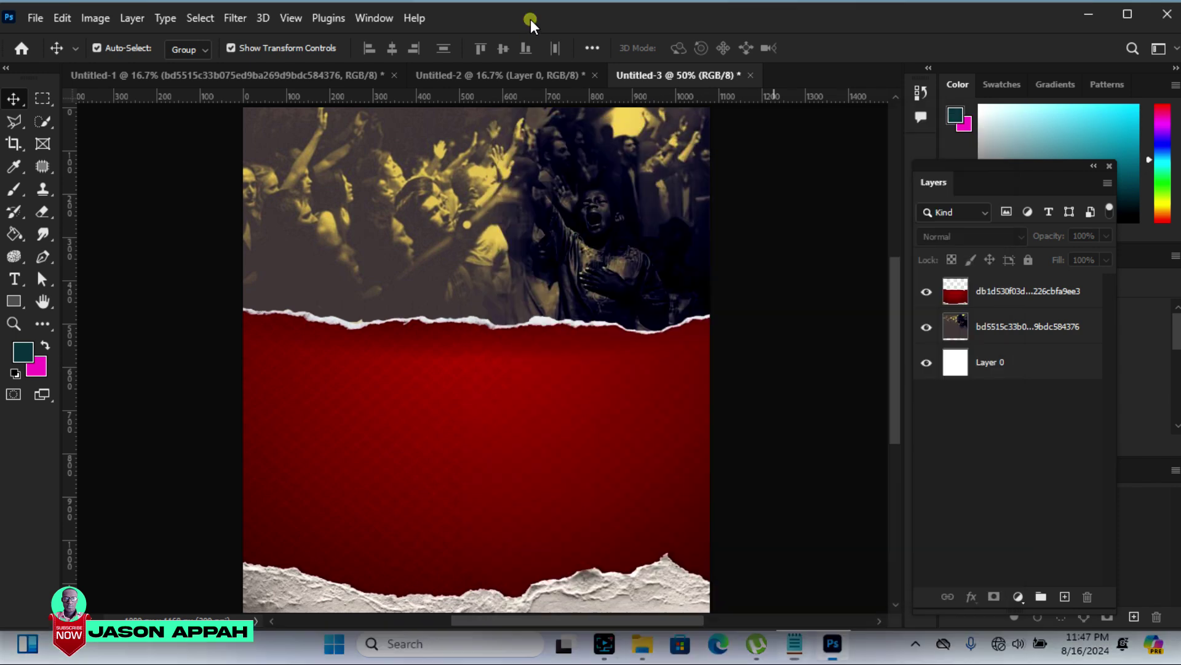
# Add a text layer on the crowd photo with the pasted word BLESS
pyautogui.click(13, 278)
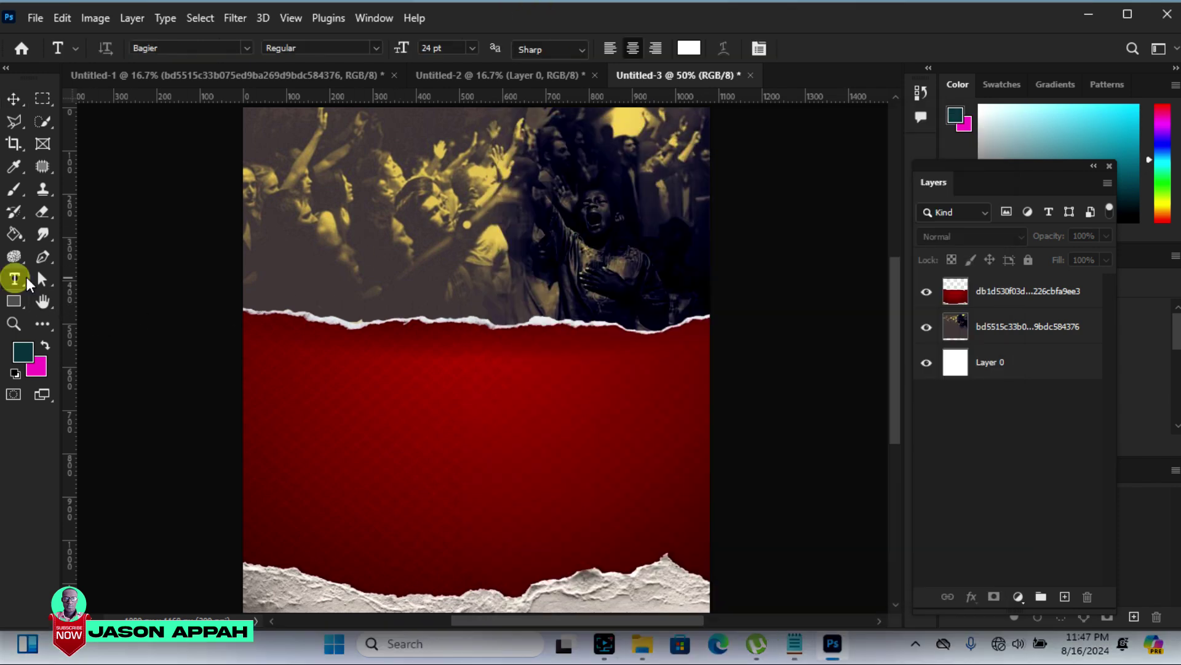
pyautogui.click(384, 272)
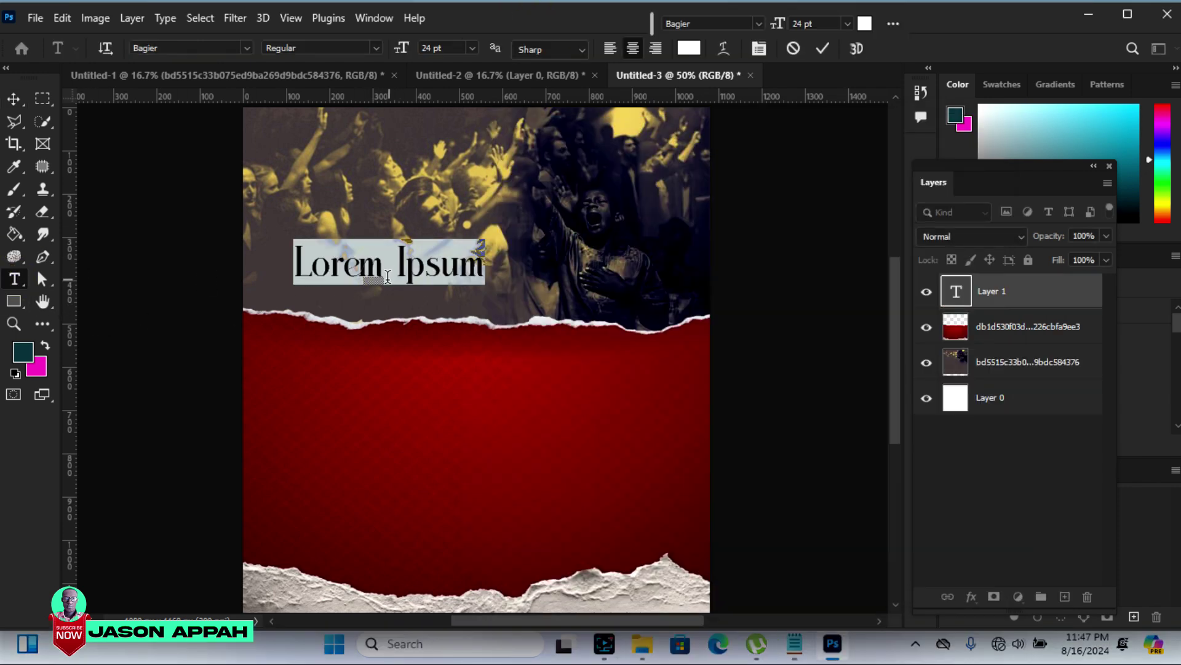
pyautogui.rightClick(422, 275)
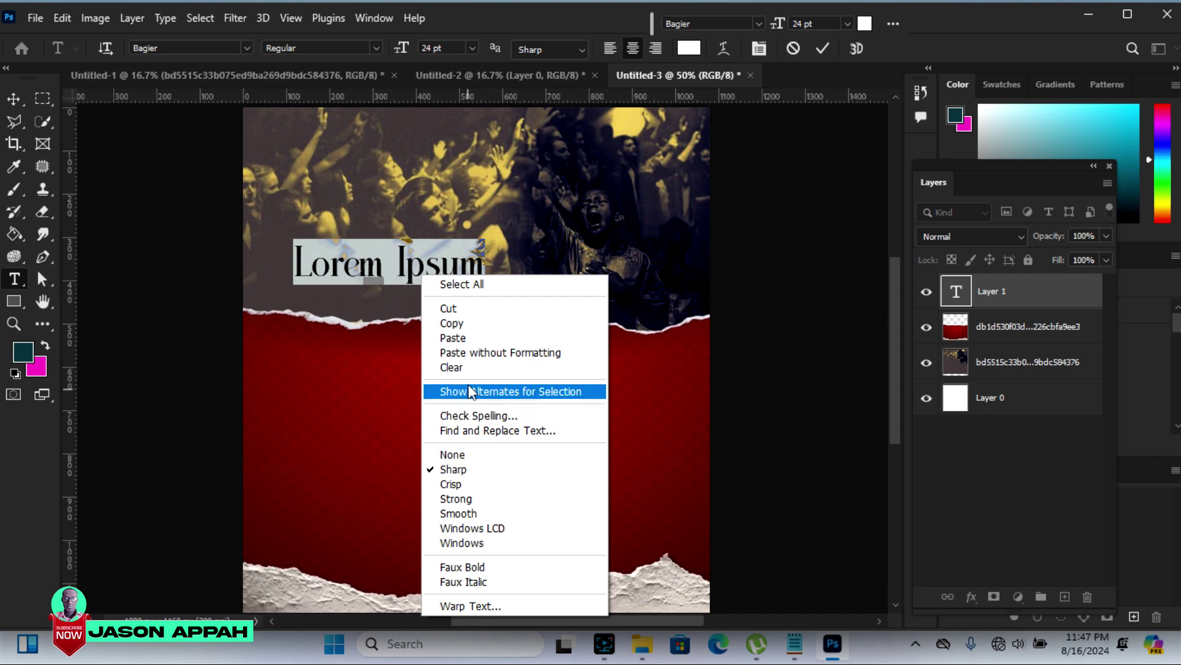
pyautogui.click(462, 338)
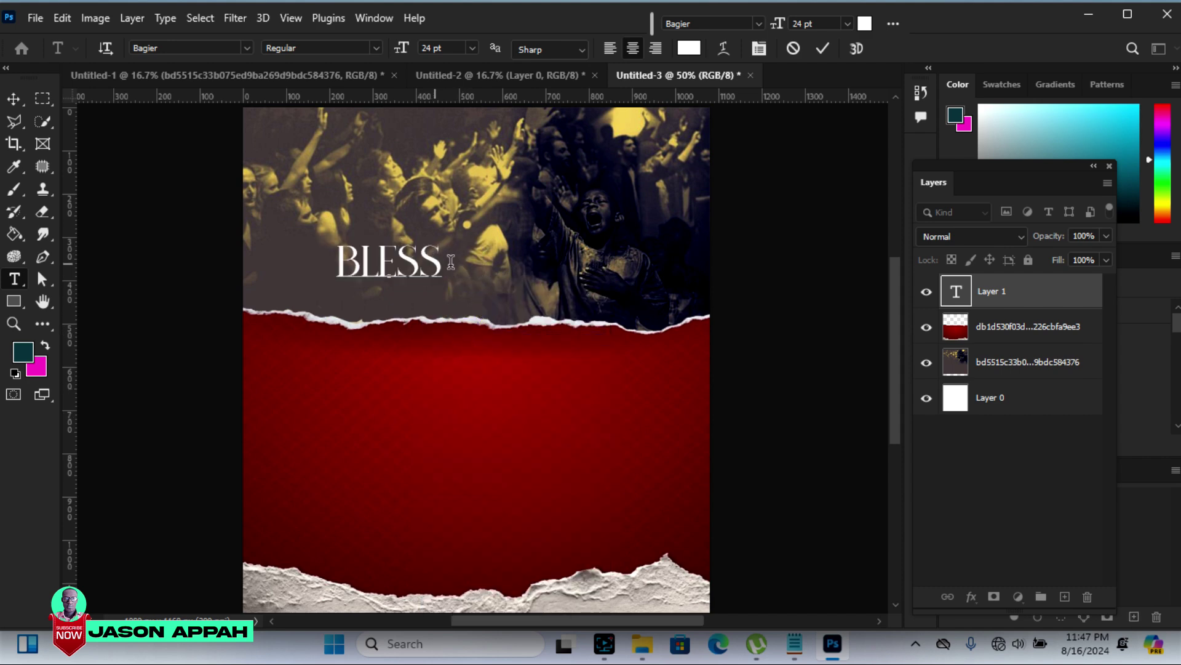
# Retype the letters so the title reads 'Bless' and commit the text
pyautogui.moveTo(441, 267); pyautogui.dragTo(345, 271)
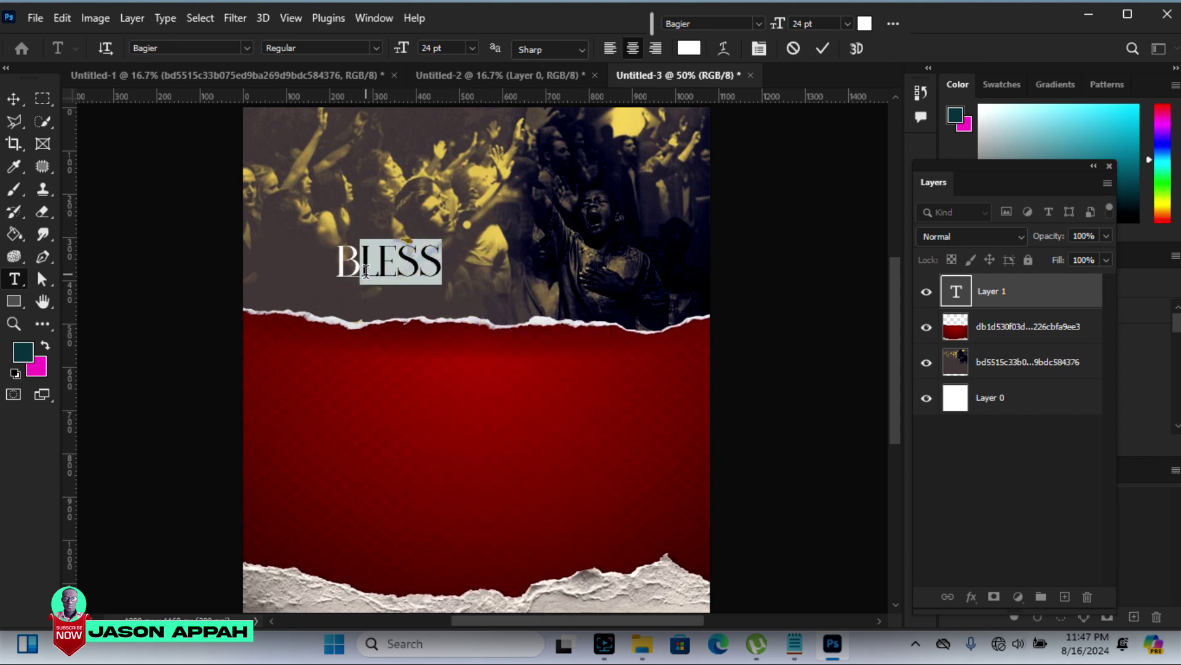
pyautogui.click(435, 265)
pyautogui.doubleClick(447, 266)
pyautogui.click(394, 266)
pyautogui.moveTo(360, 266); pyautogui.dragTo(438, 266)
pyautogui.write('e')
pyautogui.press('BackSpace')
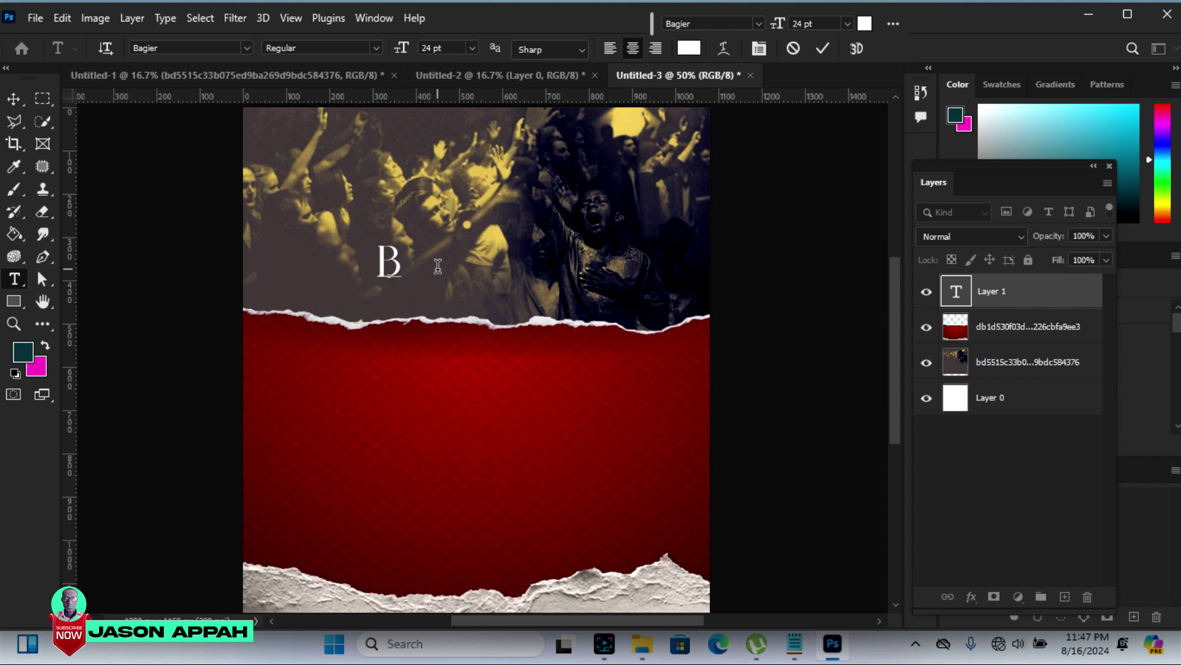
pyautogui.write('less')
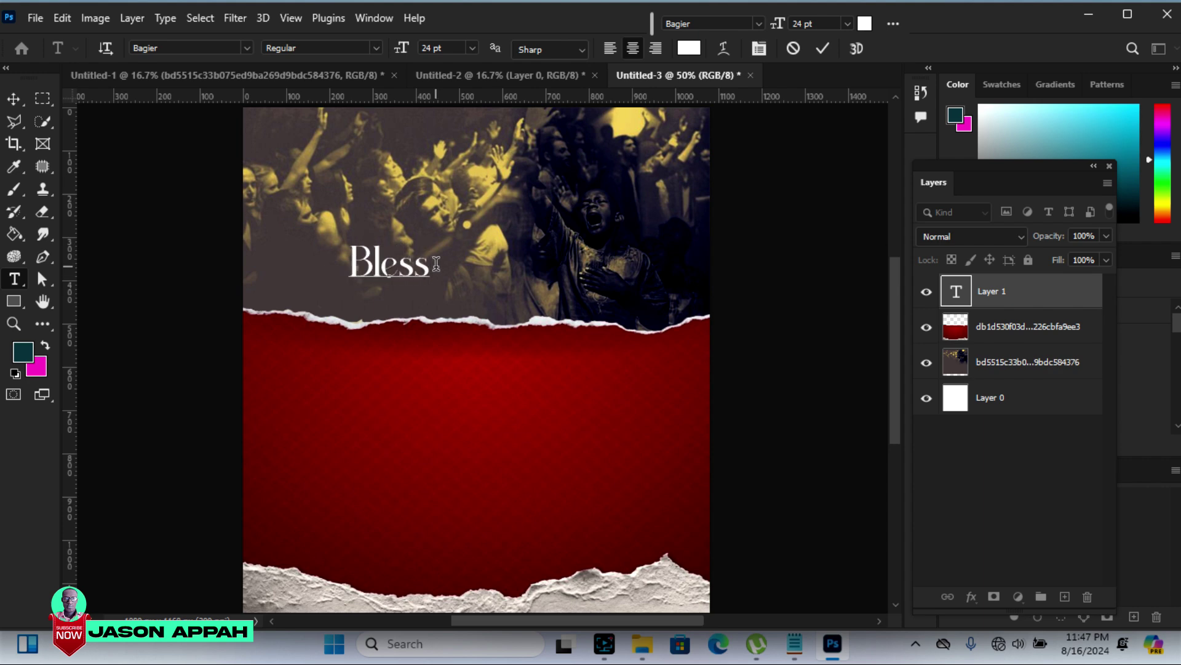
pyautogui.click(13, 99)
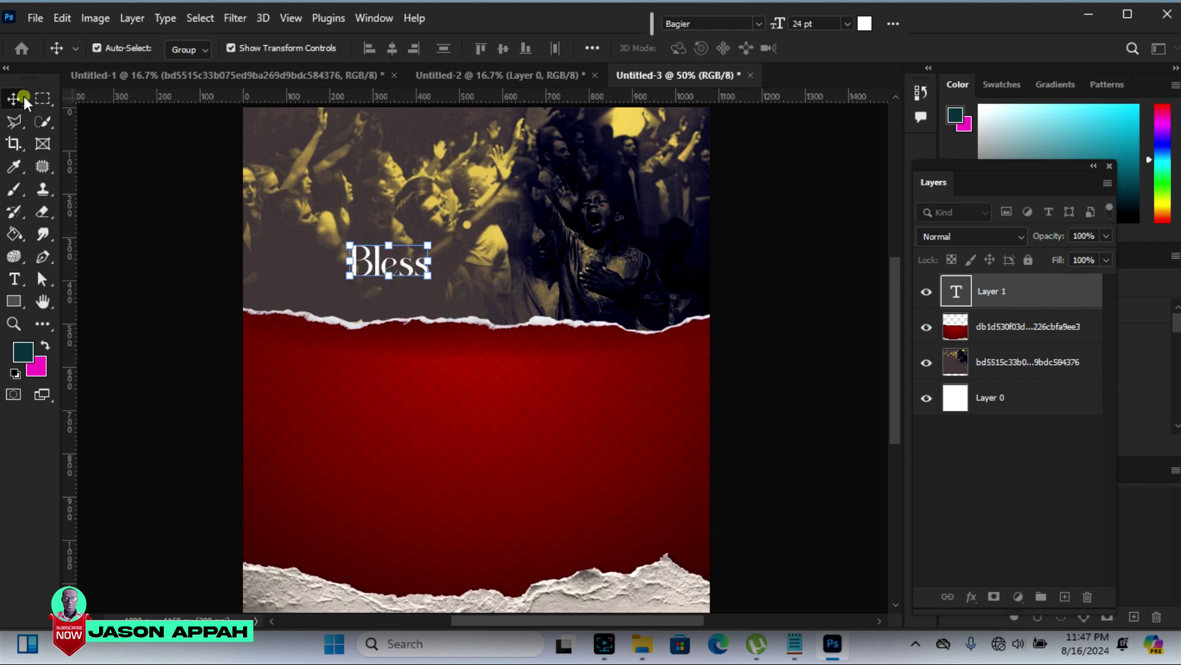
# Enlarge the Bless title about 112% to 54.1 pt
pyautogui.hotkey('ctrl', 't')
pyautogui.moveTo(429, 240); pyautogui.dragTo(520, 173)
pyautogui.press('Return')
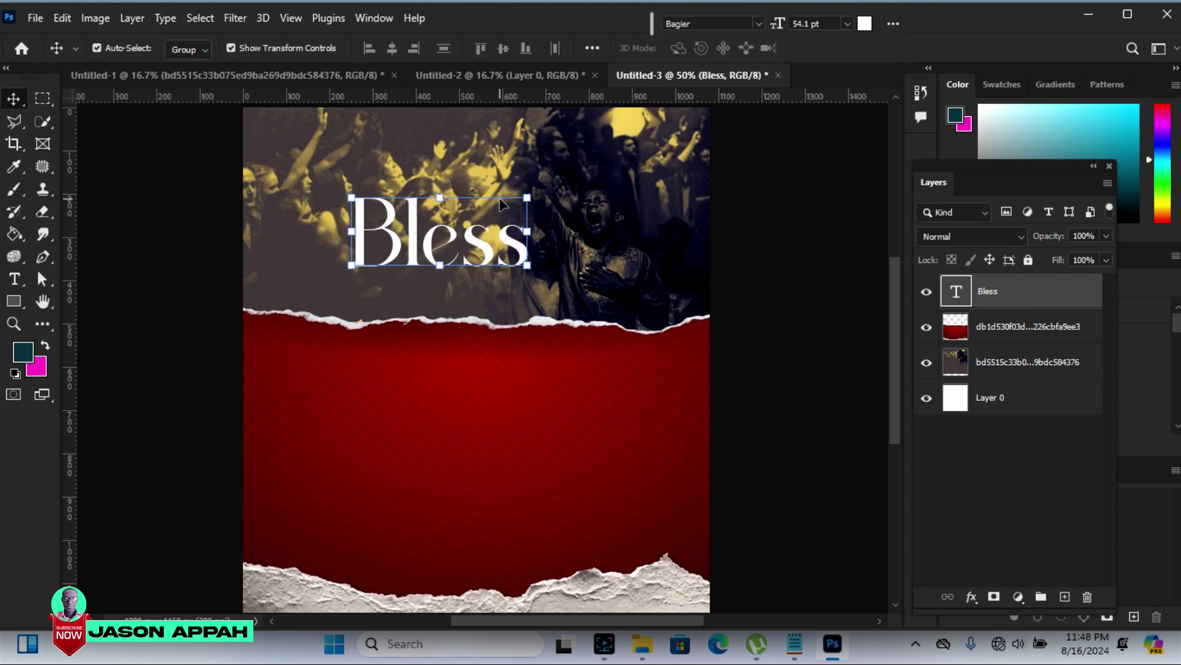
pyautogui.click(14, 279)
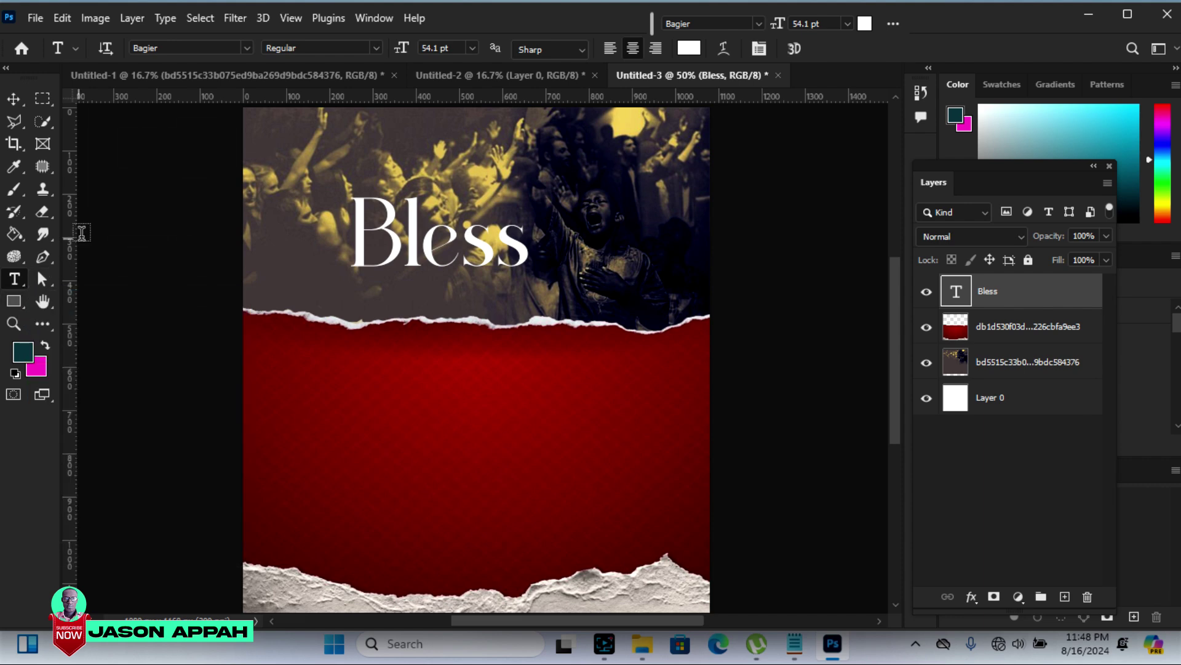
# Preview other fonts on the Bless title and keep Bagier
pyautogui.click(245, 48)
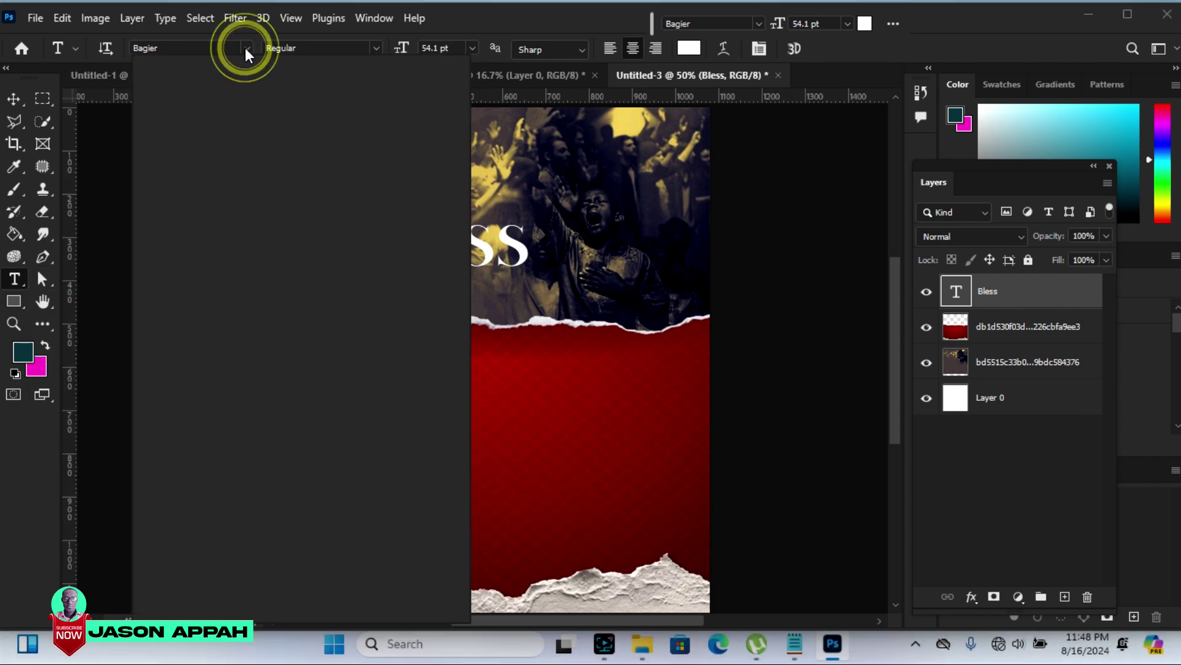
pyautogui.press('Down')
pyautogui.press('Down')
pyautogui.press('Down')
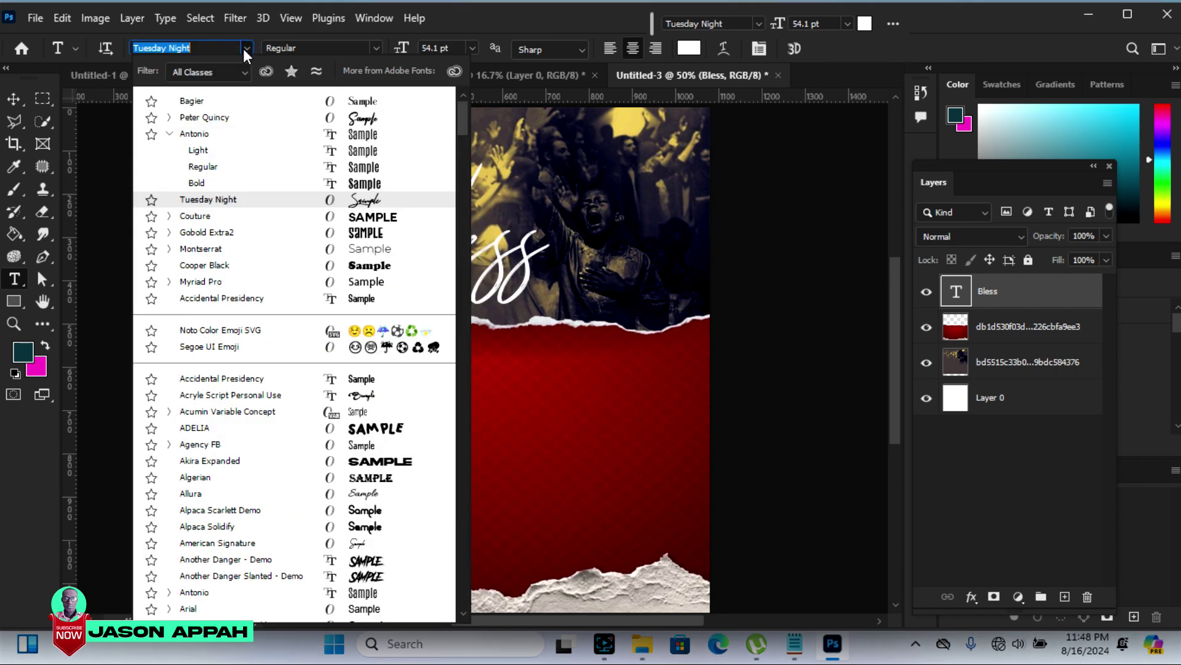
pyautogui.click(210, 101)
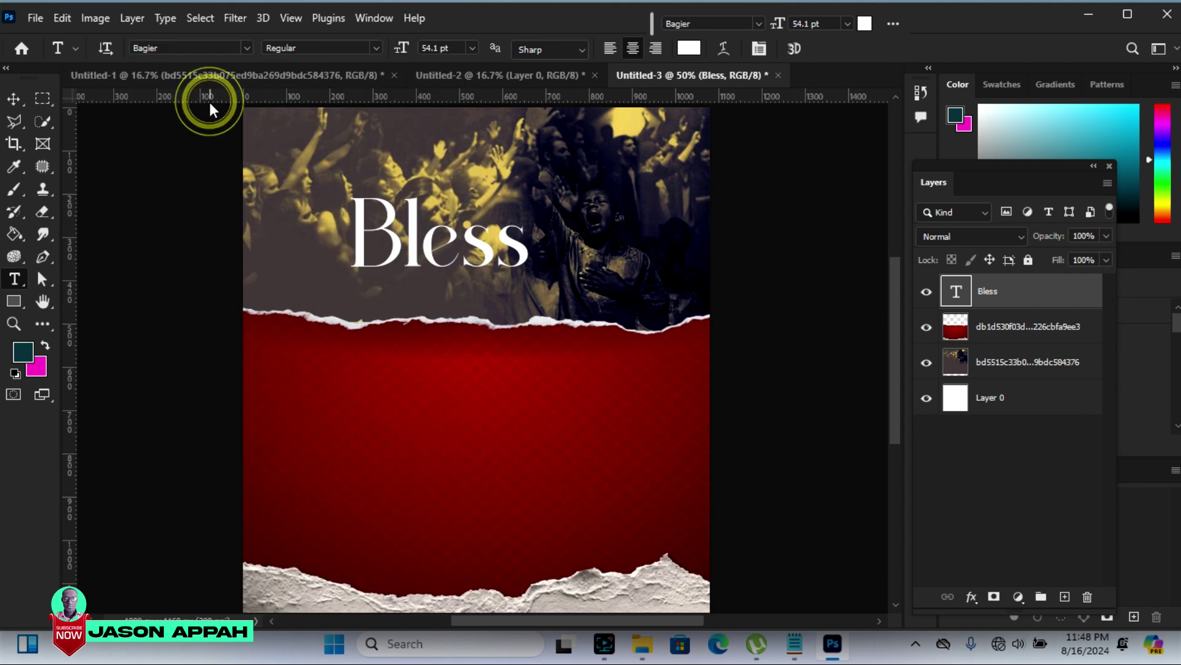
# Move the Bless title slightly down and to the right
pyautogui.click(15, 99)
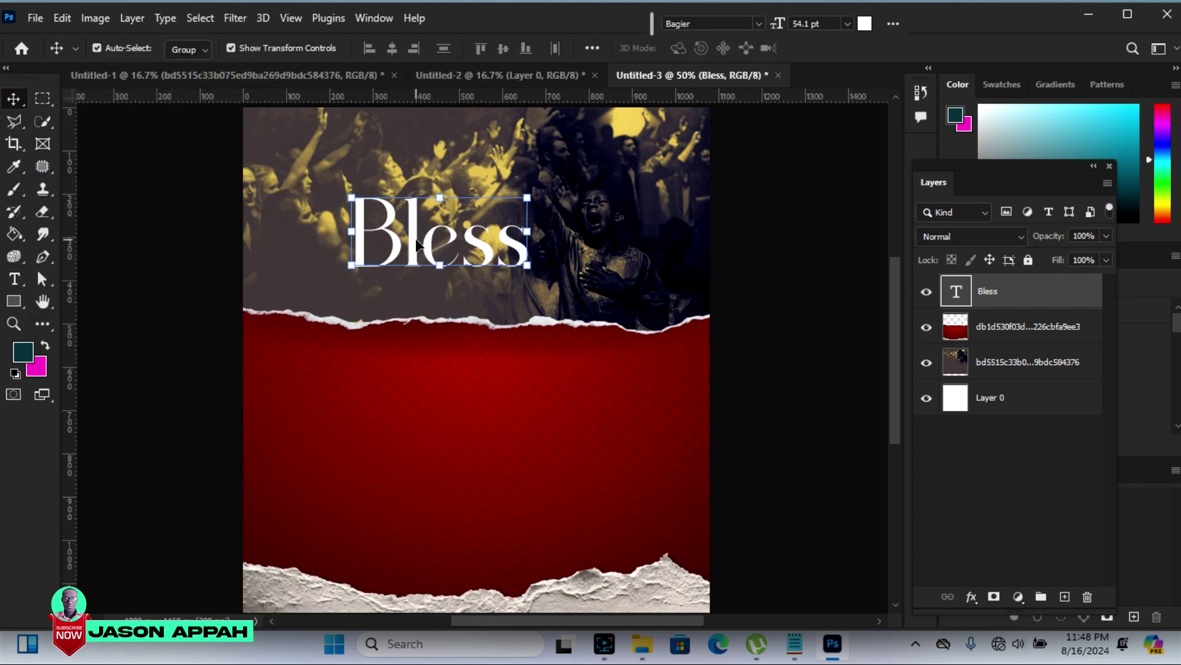
pyautogui.moveTo(417, 242); pyautogui.dragTo(423, 264)
pyautogui.moveTo(424, 265); pyautogui.dragTo(412, 268)
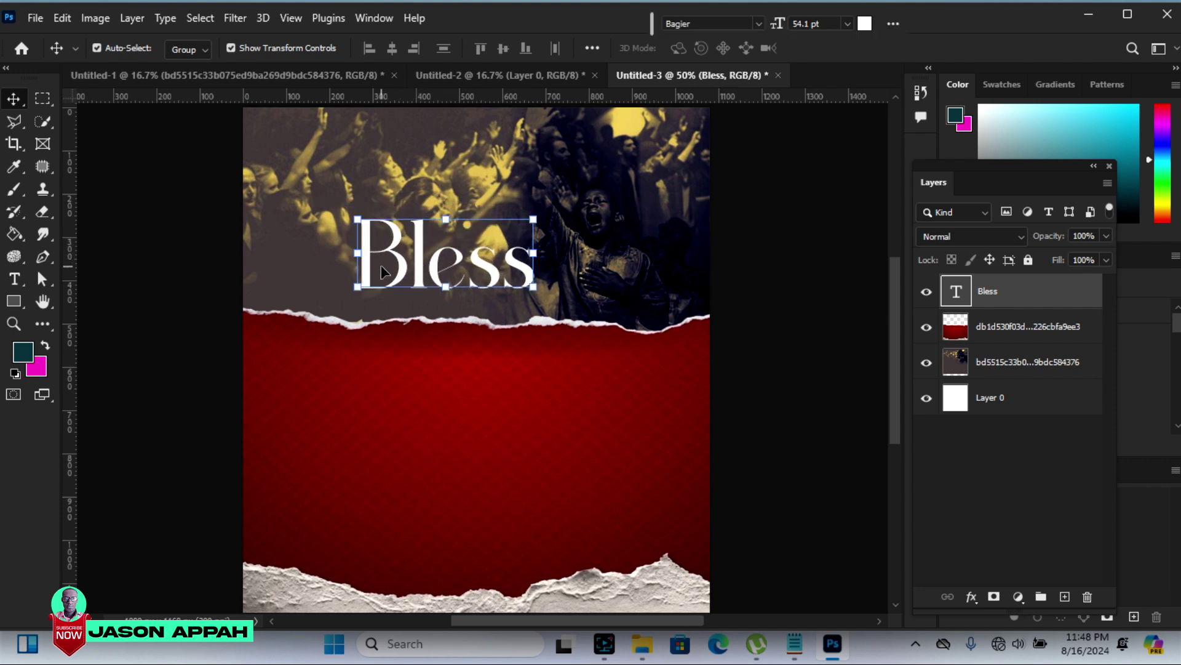
# Briefly try Peter Quincy on the title, then return to Bagier at 54.1 pt
pyautogui.click(15, 280)
pyautogui.click(246, 50)
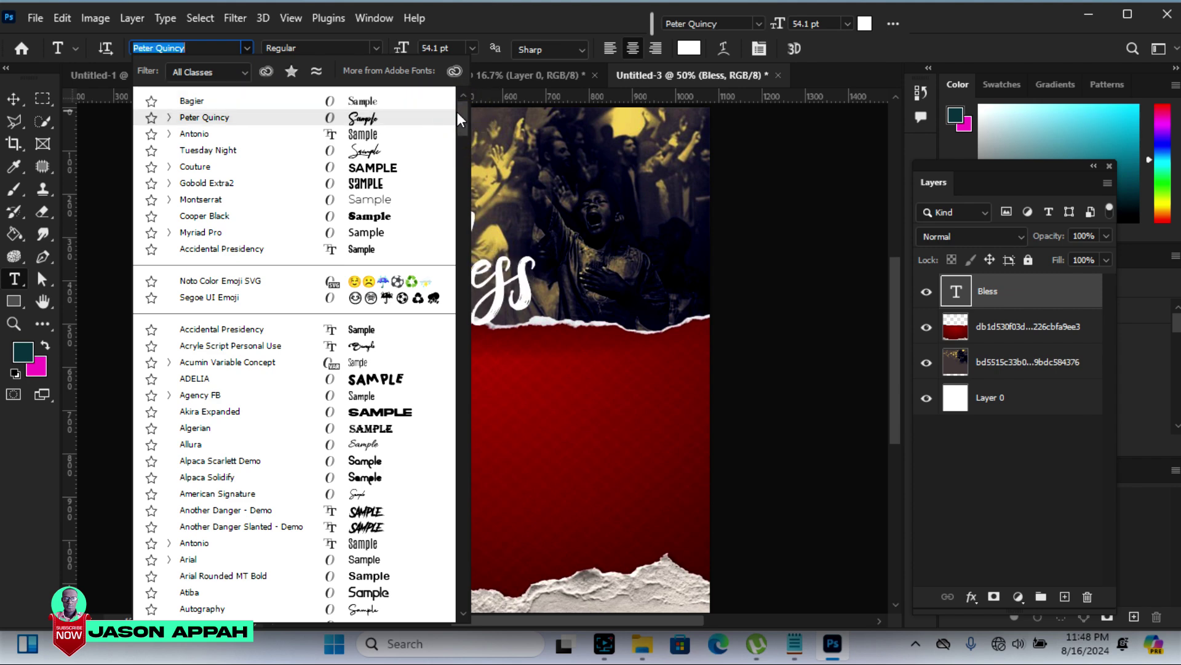
pyautogui.click(190, 101)
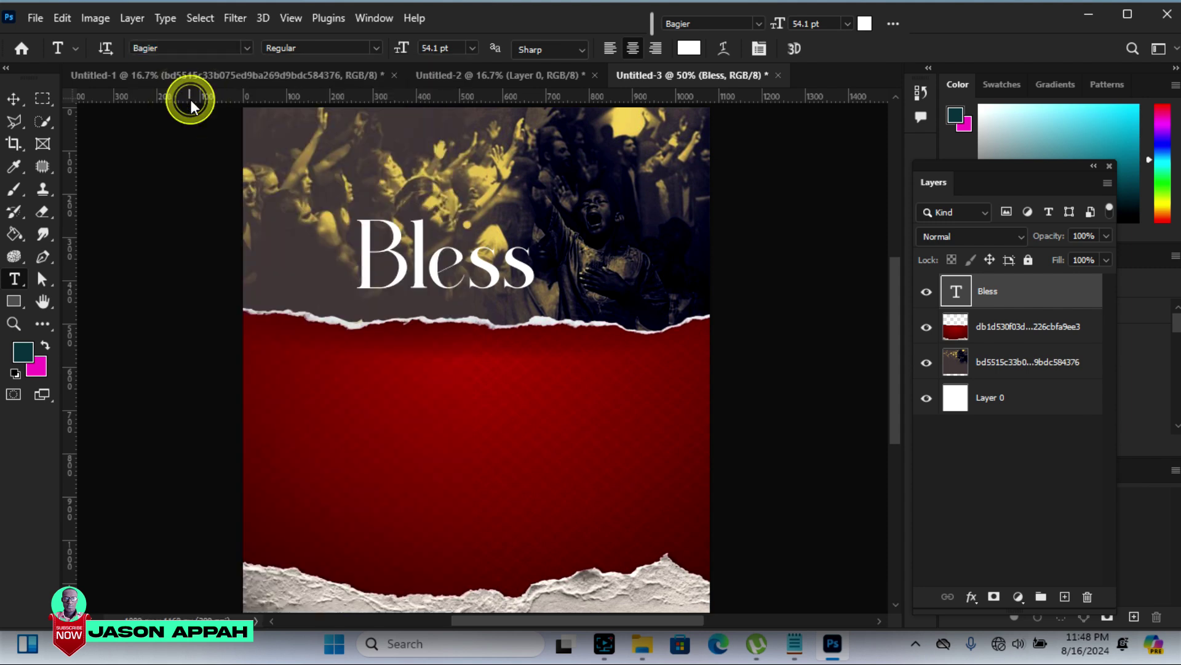
# Set the Bless title's character tracking to -60
pyautogui.click(13, 98)
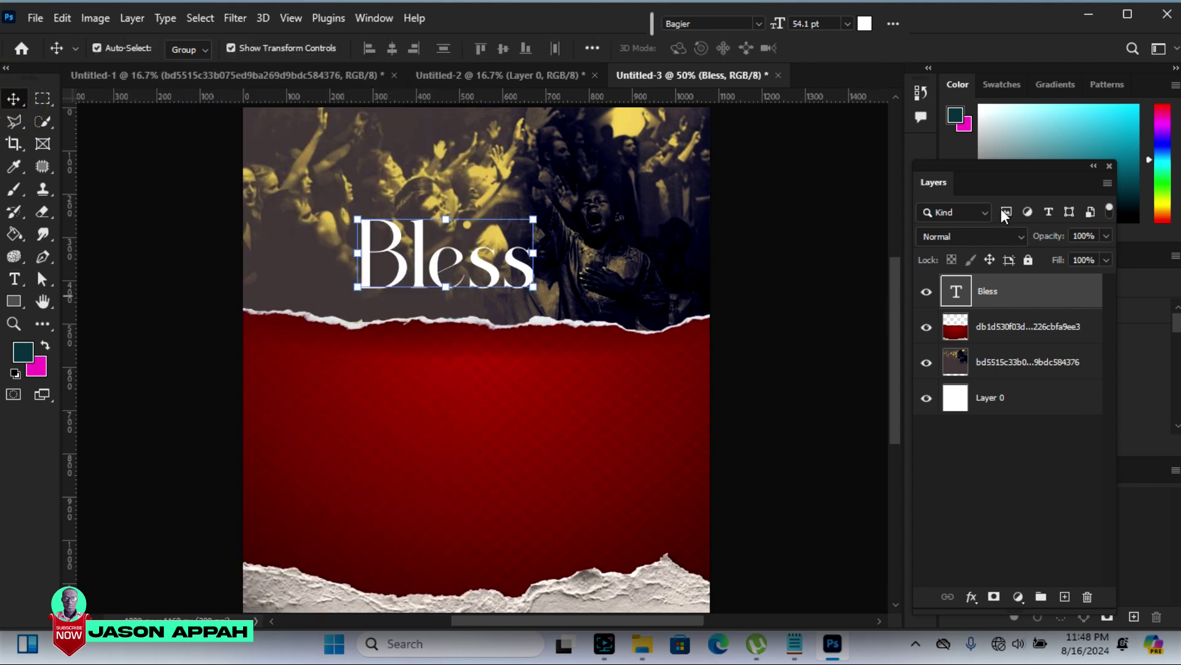
pyautogui.moveTo(998, 164)
pyautogui.mouseDown()
pyautogui.moveTo(822, 157)
pyautogui.moveTo(818, 176)
pyautogui.mouseUp()
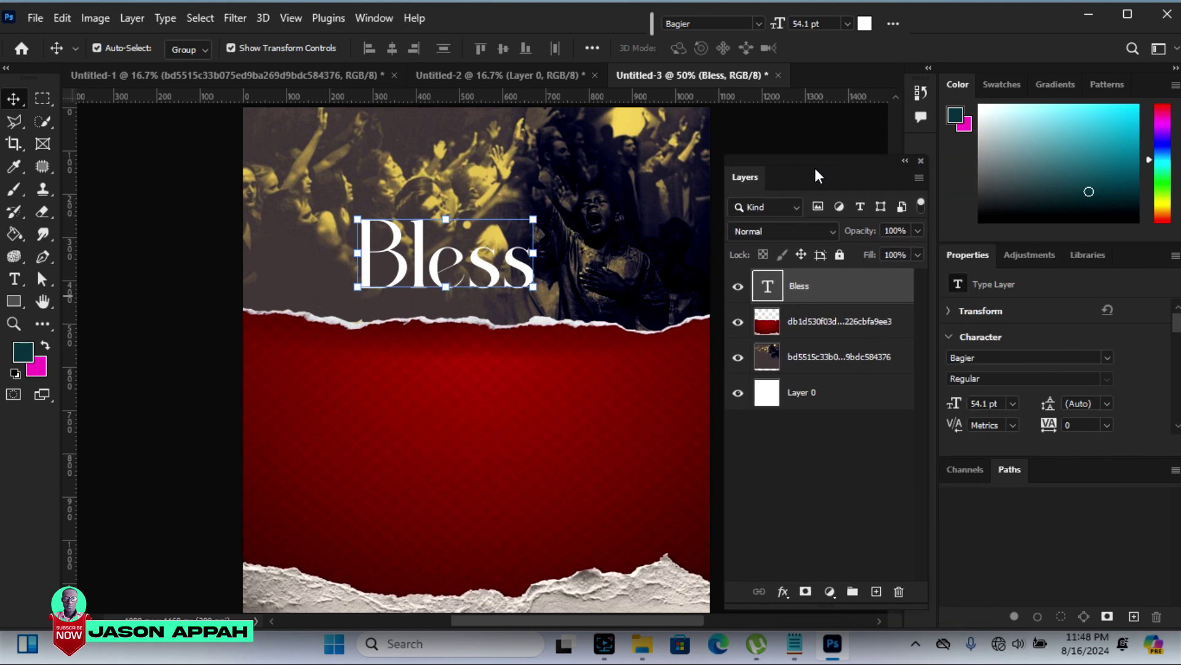
pyautogui.moveTo(1175, 336); pyautogui.dragTo(1176, 344)
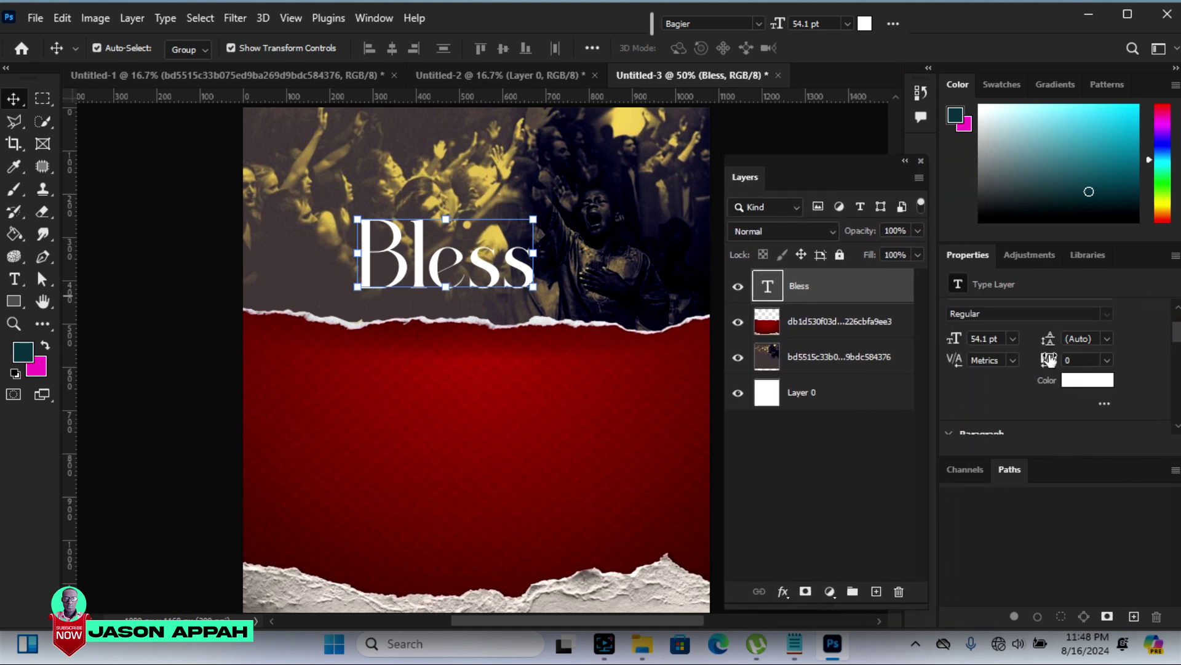
pyautogui.moveTo(1053, 361); pyautogui.dragTo(1046, 362)
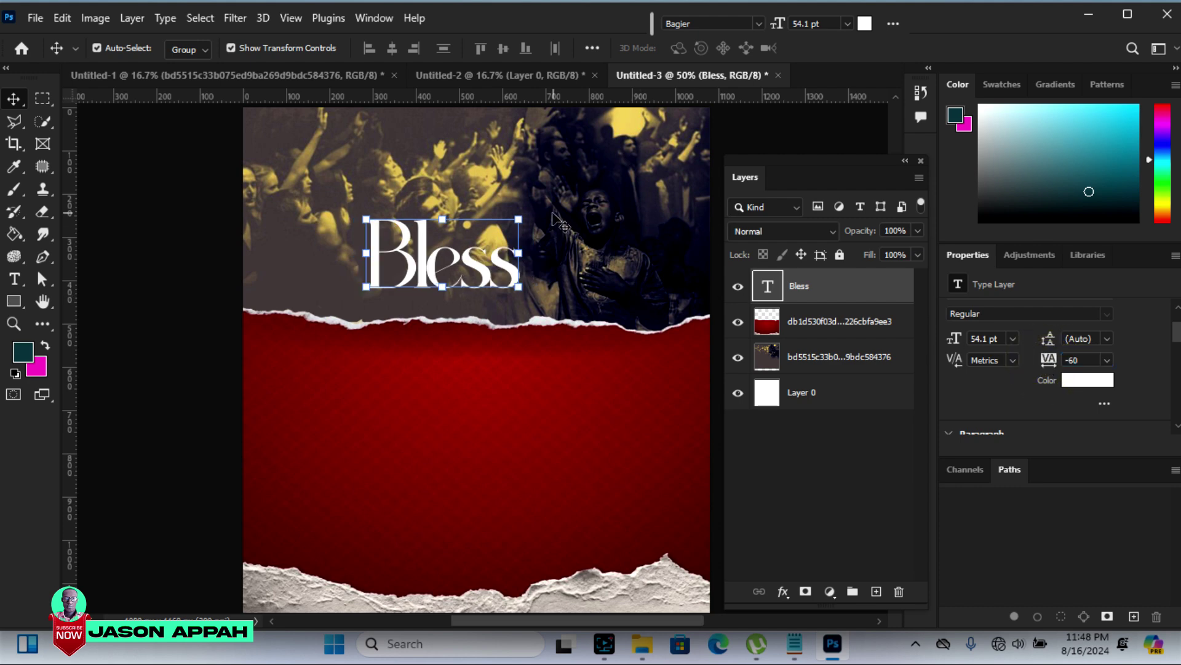
# Scale Bless up to 76.1 pt and lower it onto the torn paper edge
pyautogui.moveTo(519, 219); pyautogui.dragTo(593, 190)
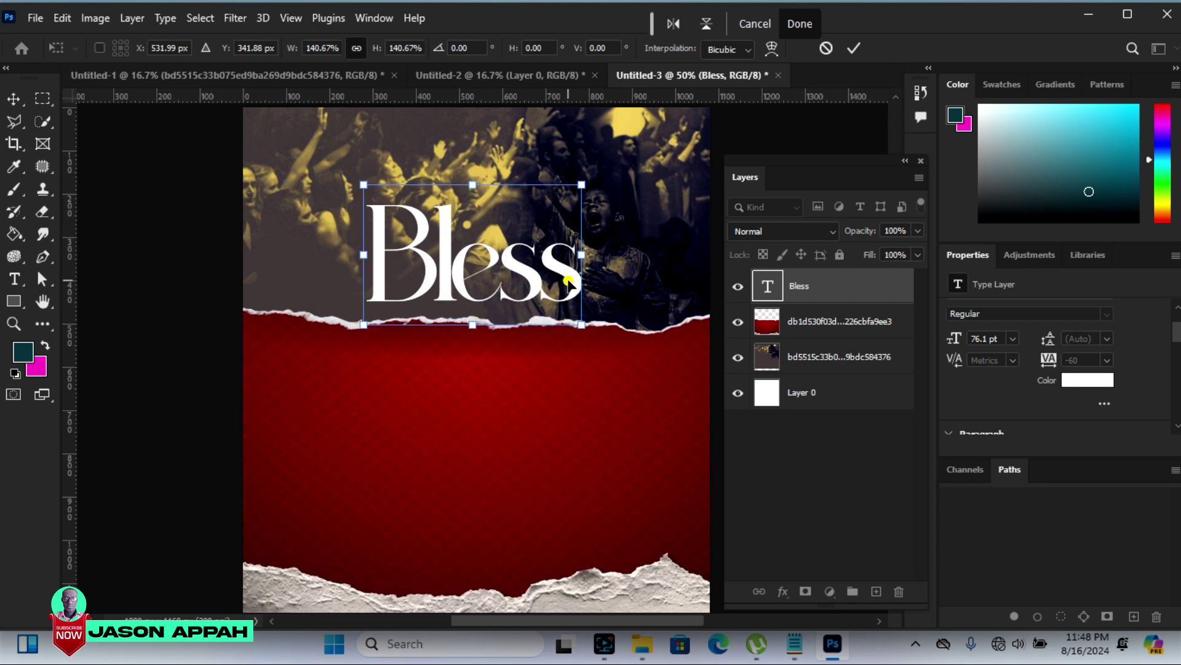
pyautogui.moveTo(571, 284); pyautogui.dragTo(549, 294)
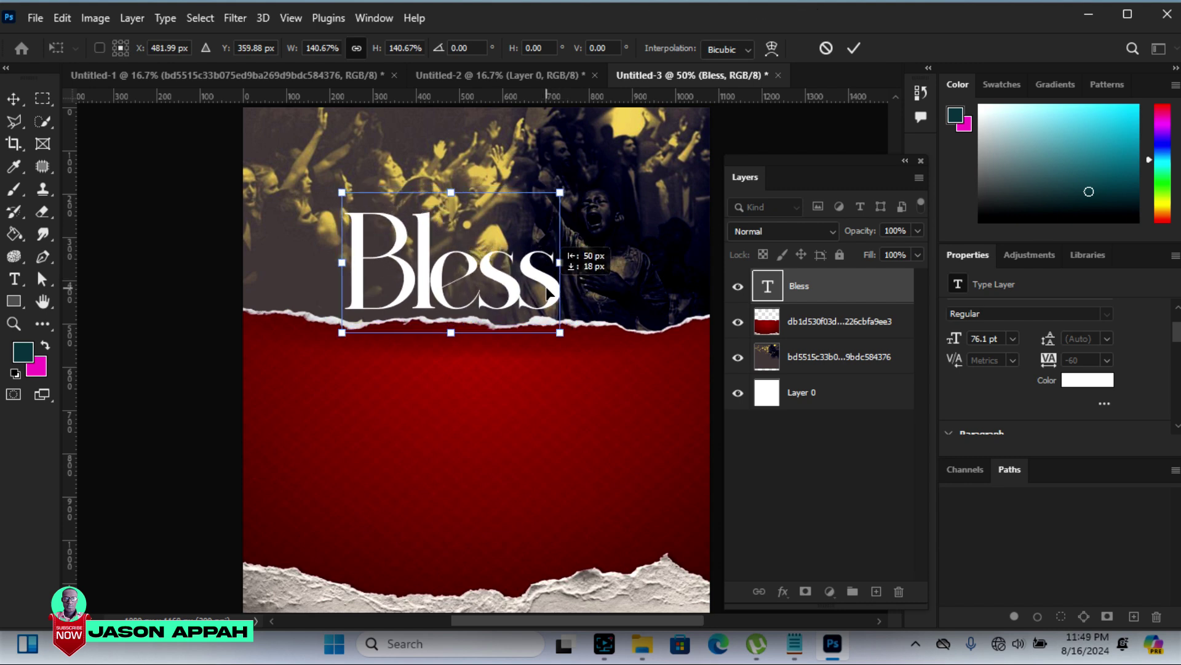
pyautogui.moveTo(547, 288); pyautogui.dragTo(547, 313)
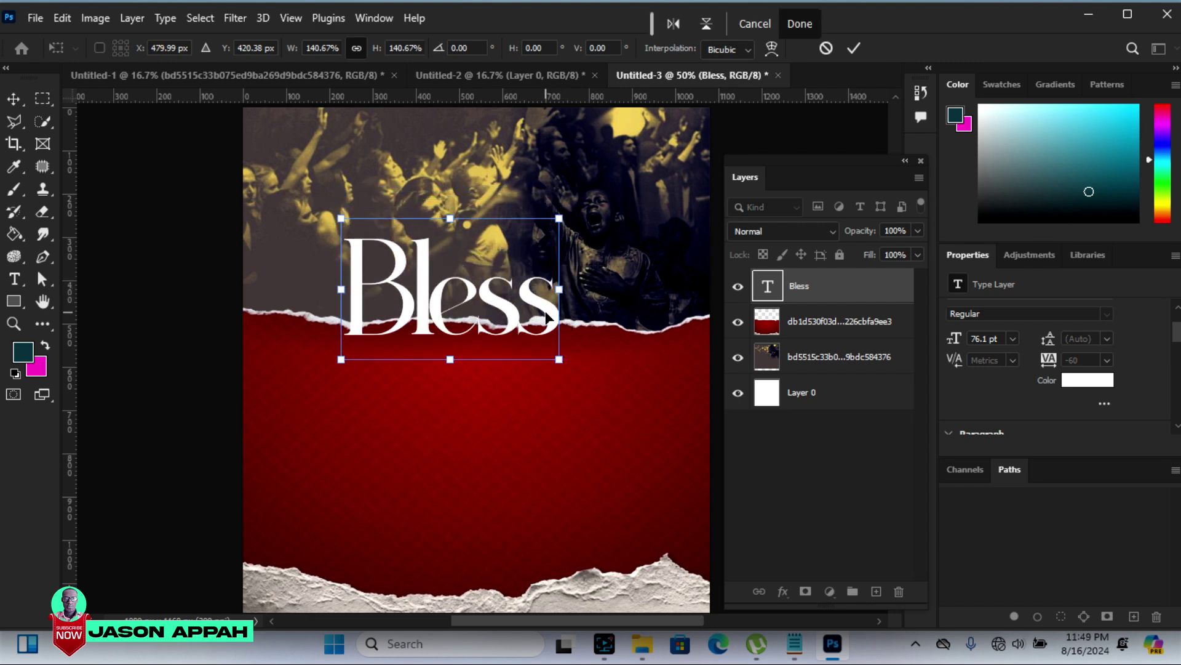
pyautogui.press('Left')
pyautogui.press('Left')
pyautogui.press('Left')
pyautogui.press('Left')
pyautogui.press('Left')
pyautogui.press('Left')
pyautogui.press('Down')
pyautogui.press('Down')
pyautogui.press('Down')
pyautogui.press('Down')
pyautogui.press('Down')
pyautogui.press('Down')
pyautogui.press('Down')
pyautogui.press('Down')
pyautogui.press('Down')
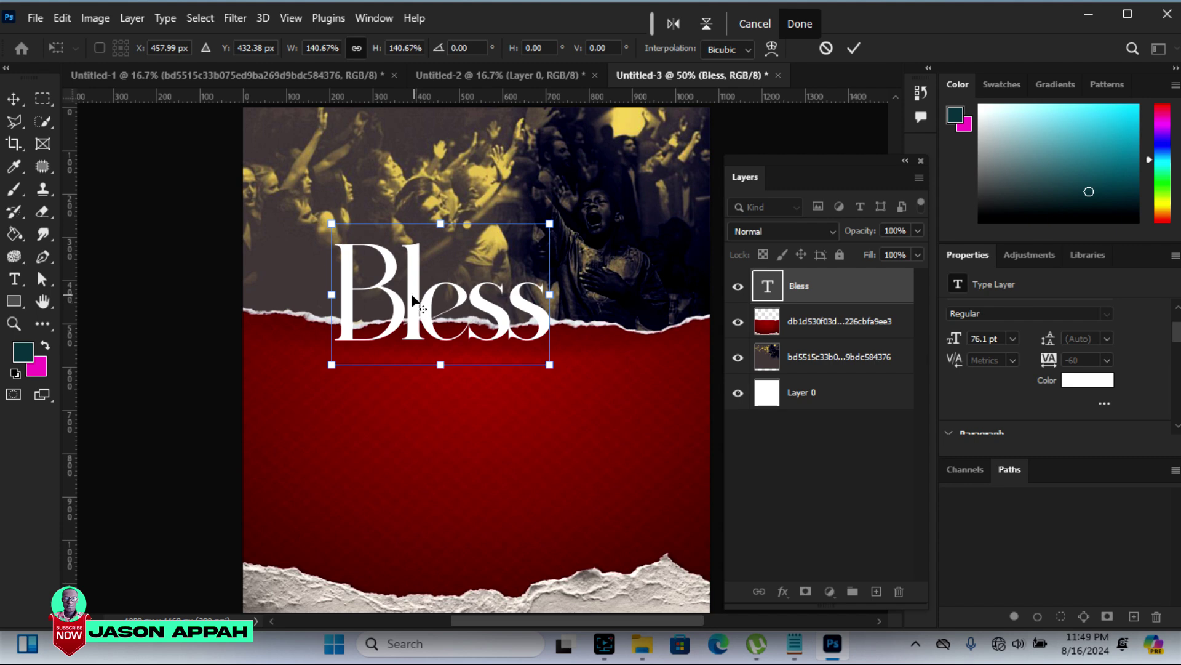
pyautogui.click(14, 98)
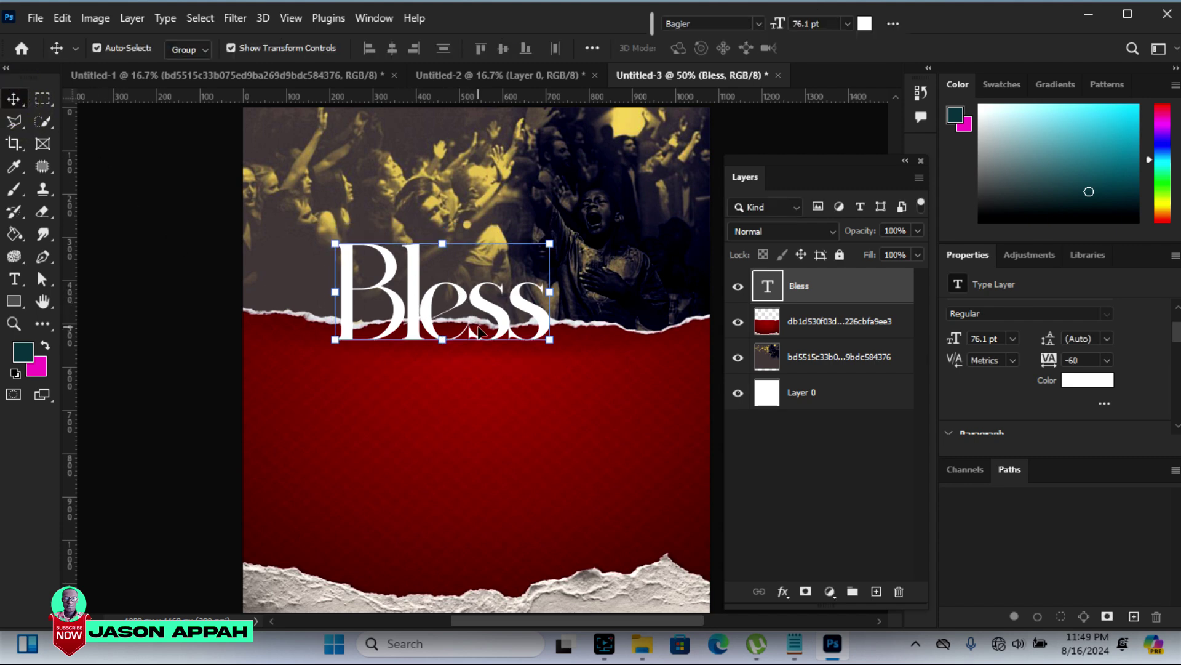
# Duplicate the Bless title below it and retype the copy as a white 'O'
pyautogui.moveTo(409, 303); pyautogui.dragTo(418, 396)
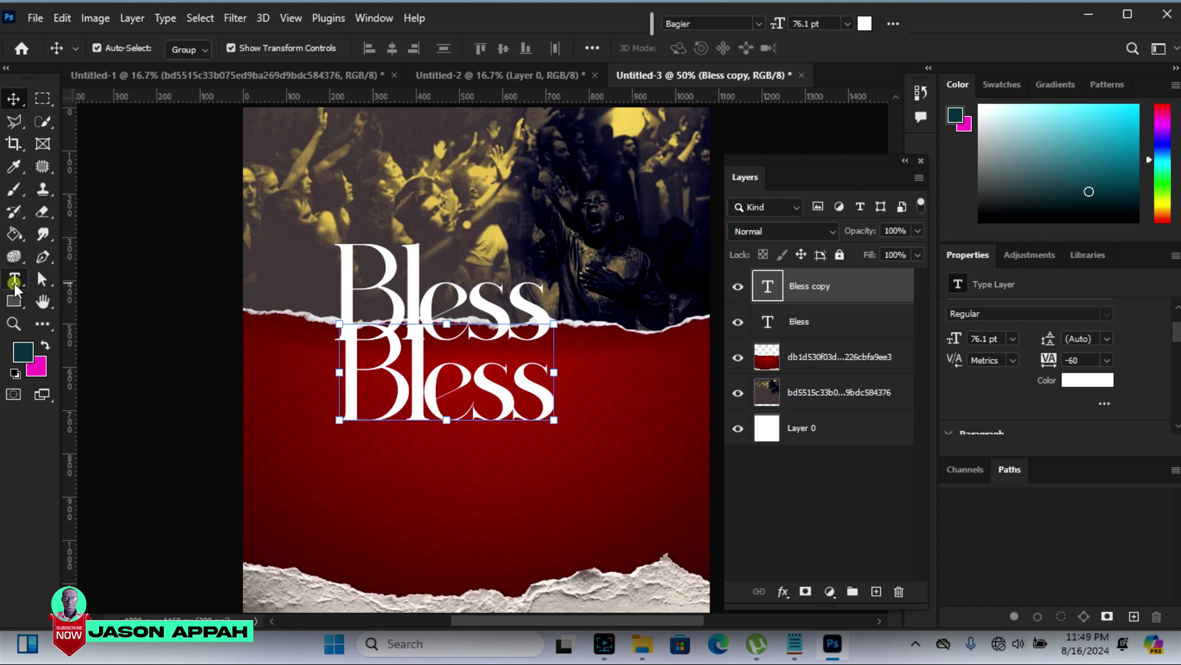
pyautogui.click(14, 279)
pyautogui.moveTo(551, 406); pyautogui.dragTo(332, 386)
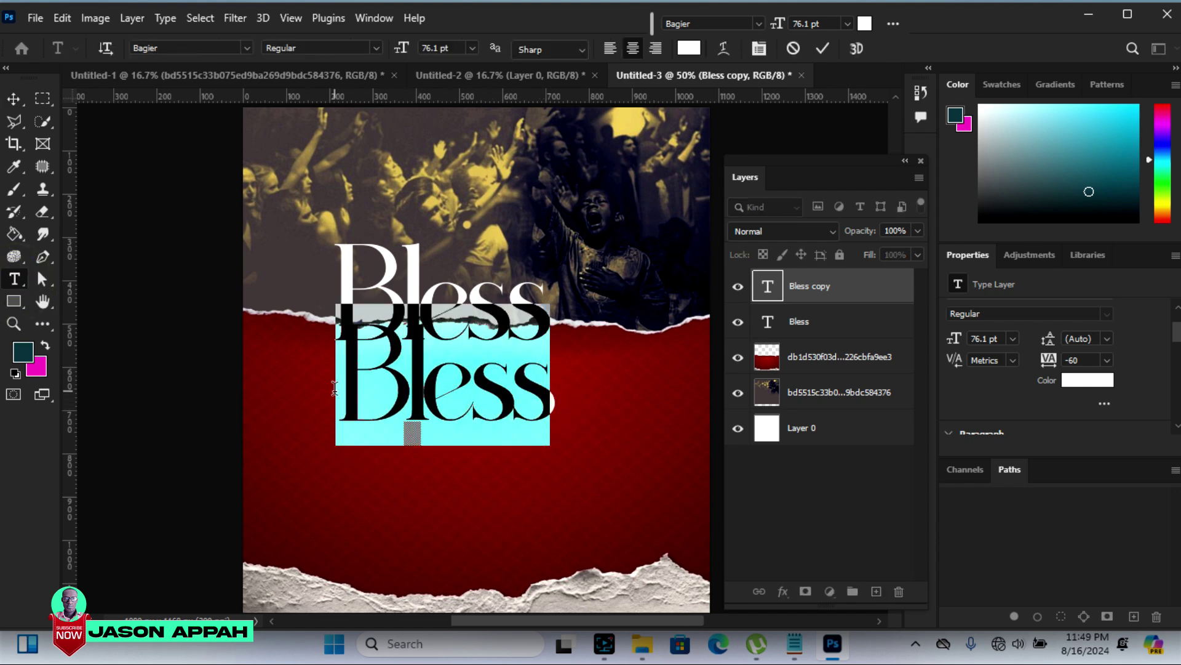
pyautogui.write('O')
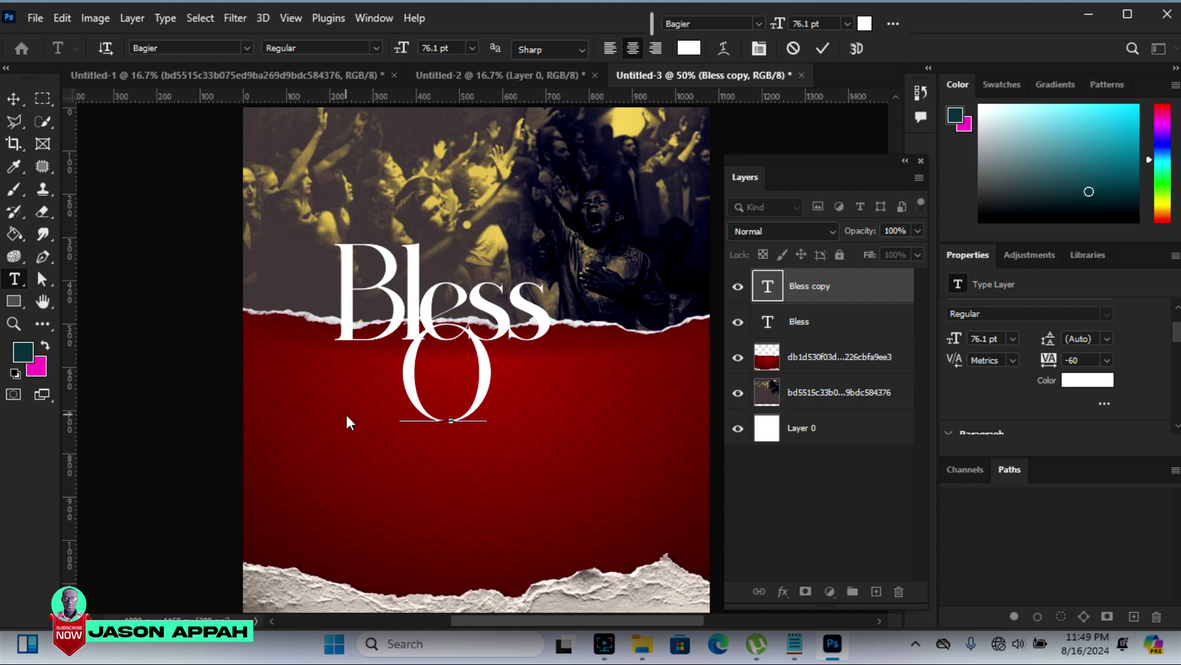
pyautogui.click(13, 99)
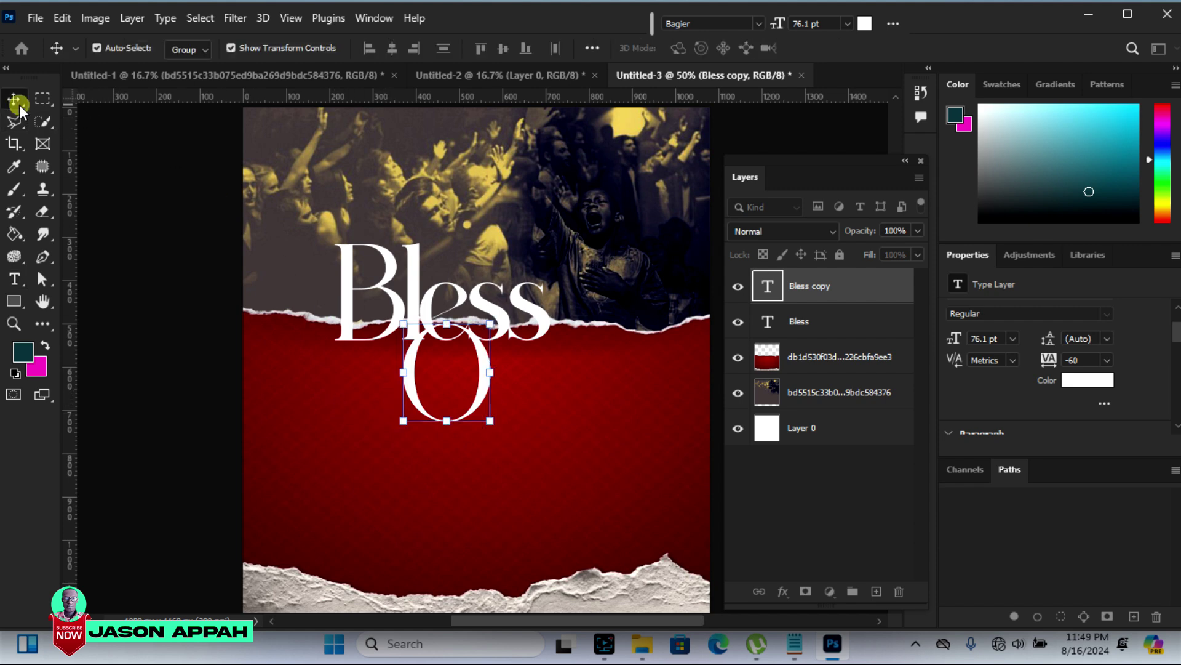
# Position the O just beneath the 'Bl' of Bless, overlapping its lower edge
pyautogui.moveTo(417, 360); pyautogui.dragTo(345, 362)
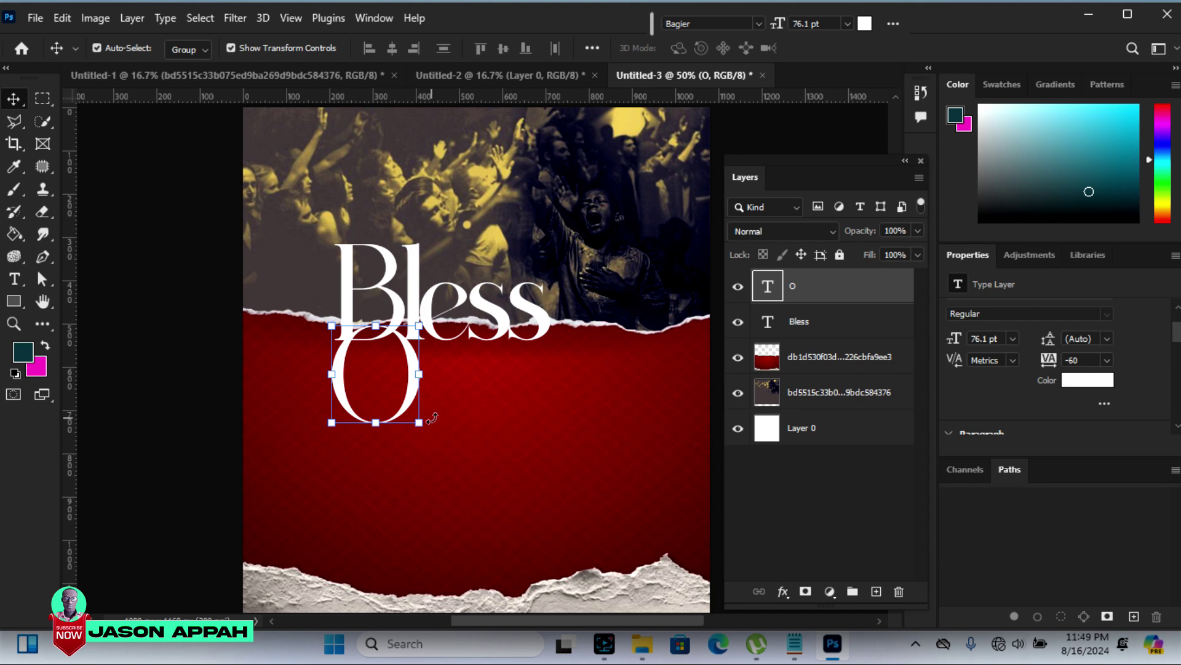
pyautogui.press('Up')
pyautogui.press('Up')
pyautogui.press('Up')
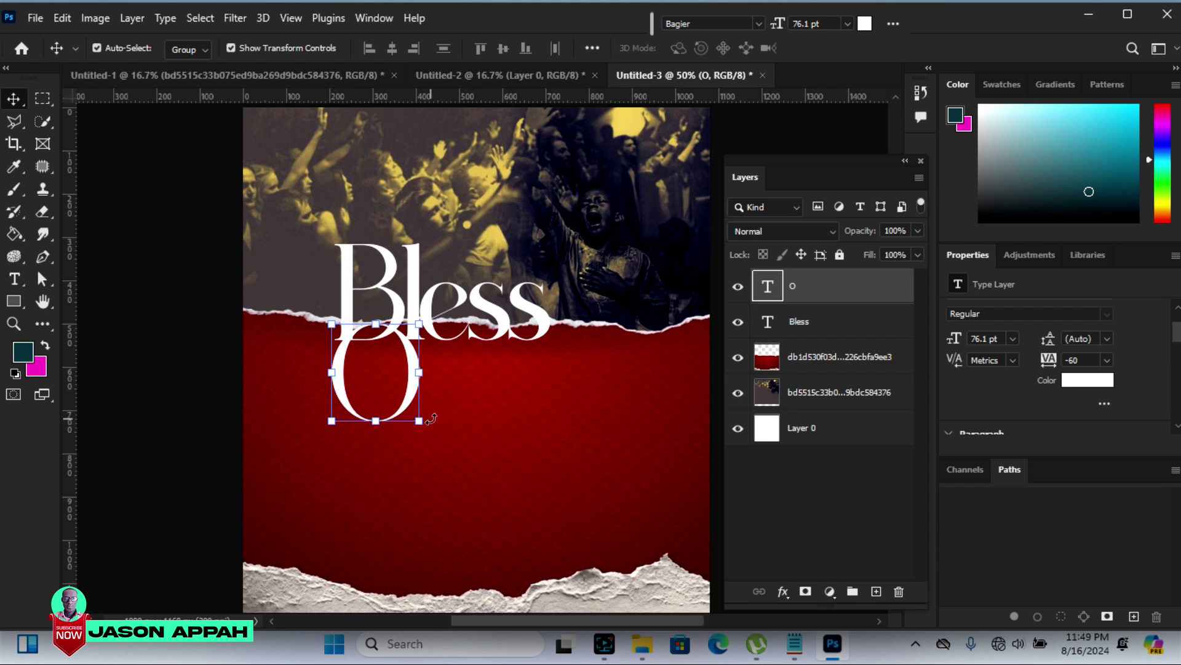
pyautogui.press('Up')
pyautogui.press('Up')
pyautogui.press('Up')
pyautogui.press('Up')
pyautogui.press('Up')
pyautogui.press('Up')
pyautogui.press('Up')
pyautogui.press('Up')
pyautogui.press('Up')
pyautogui.press('Up')
pyautogui.press('Up')
pyautogui.press('Up')
pyautogui.press('Up')
pyautogui.press('Up')
pyautogui.press('Up')
pyautogui.press('Up')
pyautogui.press('Up')
pyautogui.press('Up')
pyautogui.press('Right')
pyautogui.press('Right')
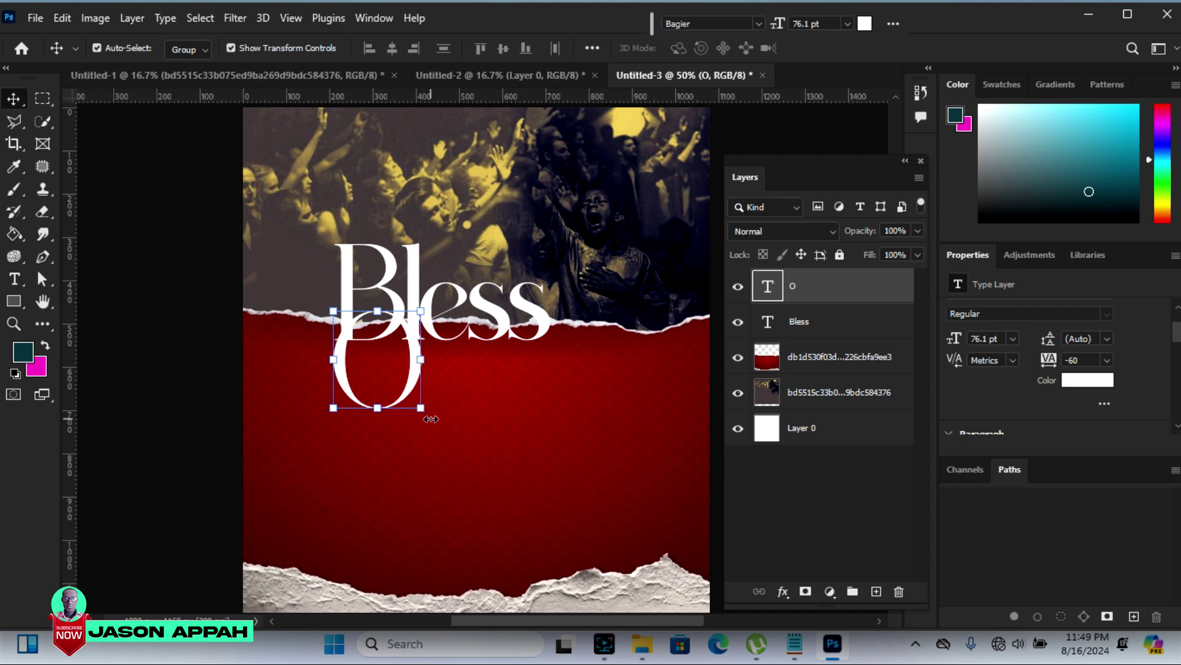
pyautogui.press('Right')
pyautogui.press('Right')
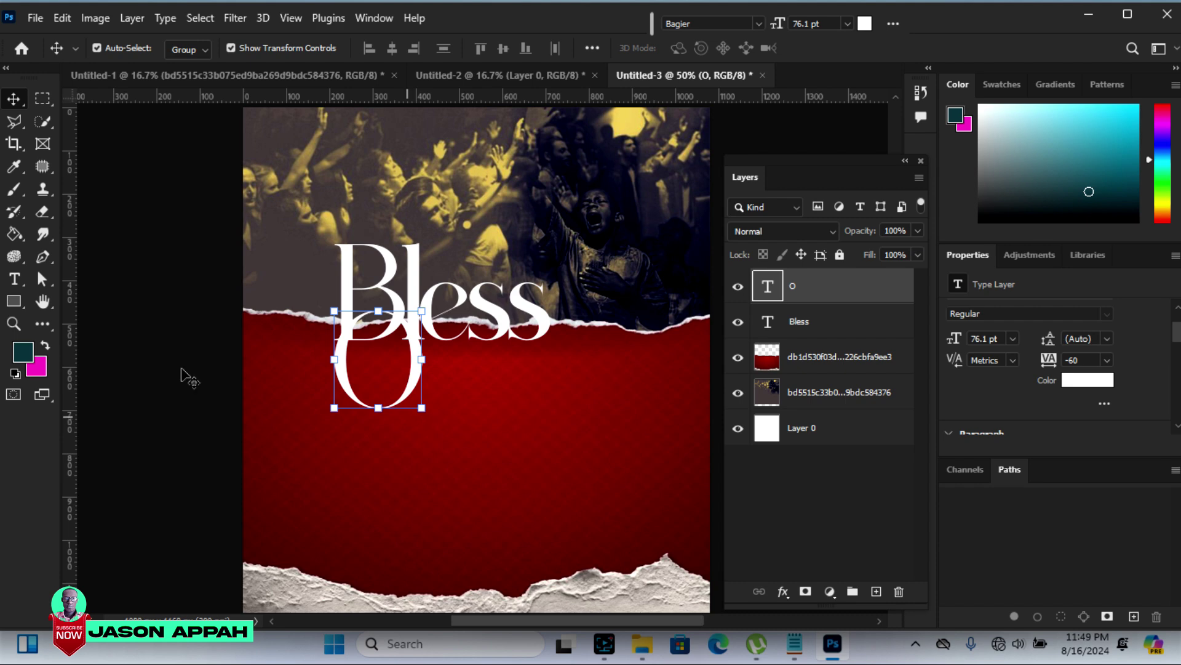
pyautogui.click(18, 282)
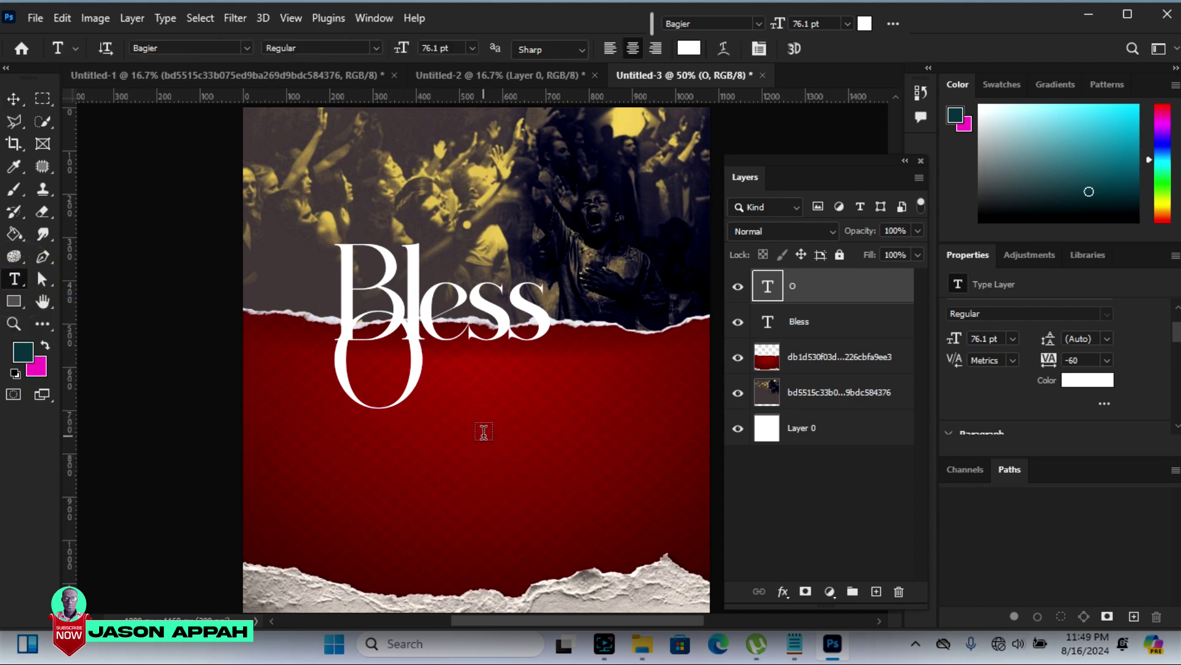
# Add a new 'wn' text layer below the O
pyautogui.click(483, 429)
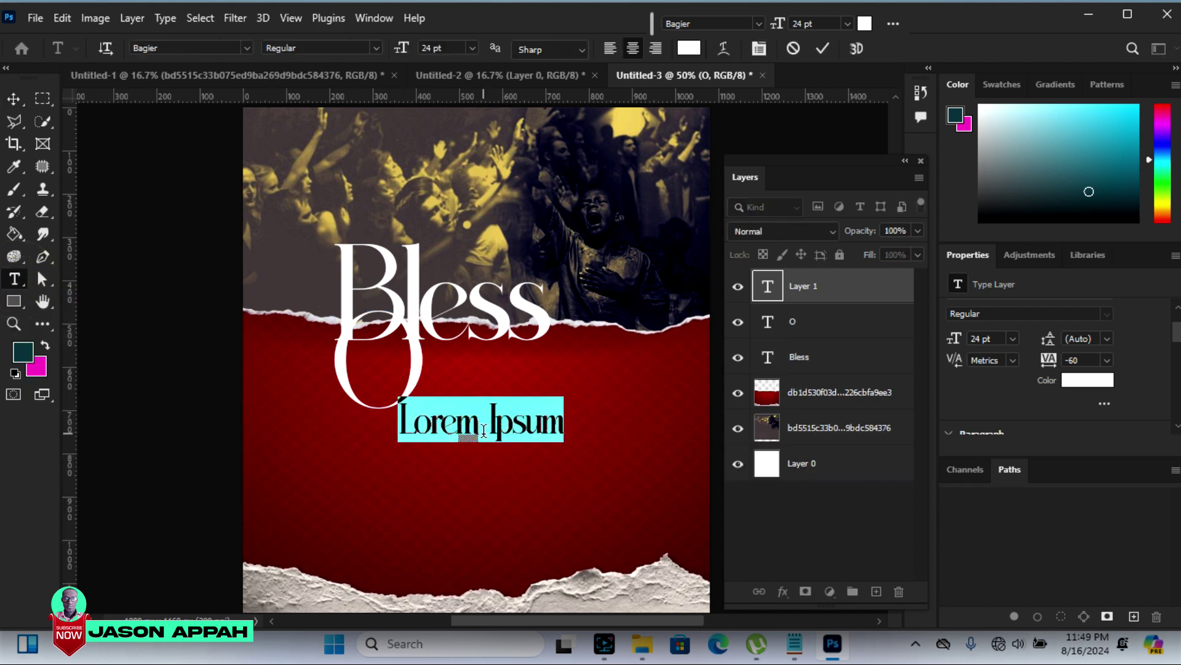
pyautogui.write('wn')
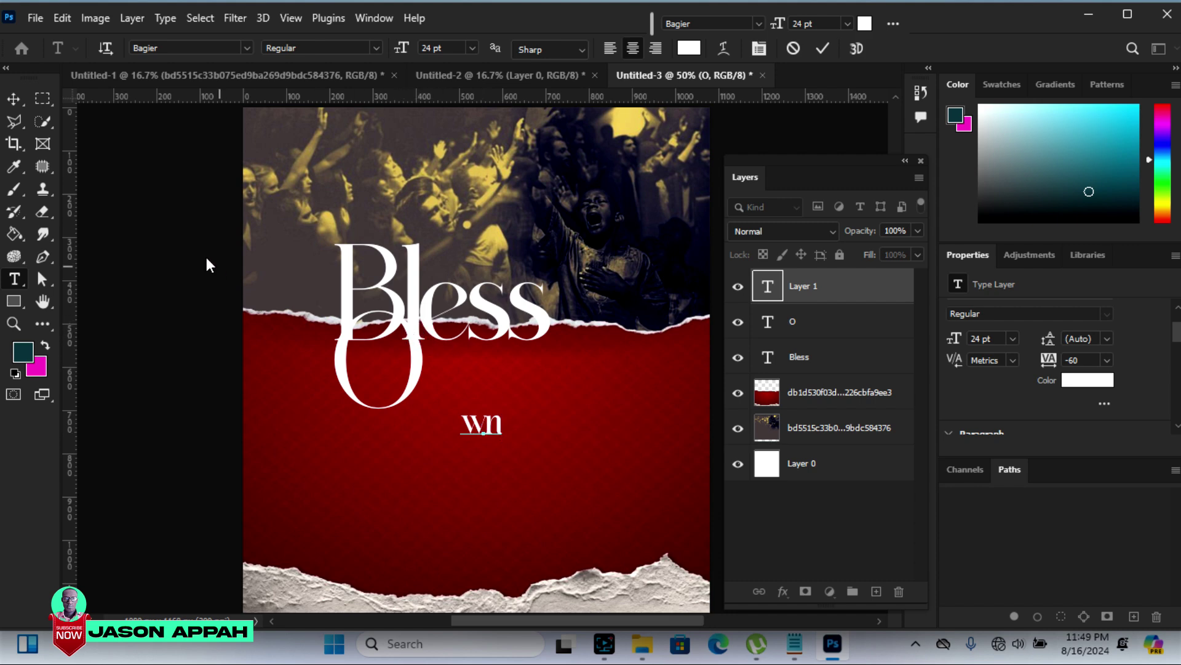
pyautogui.click(13, 98)
# Enlarge 'wn' to 73.87 pt and snug it against the right of the O
pyautogui.hotkey('ctrl', 't')
pyautogui.moveTo(506, 411); pyautogui.dragTo(564, 378)
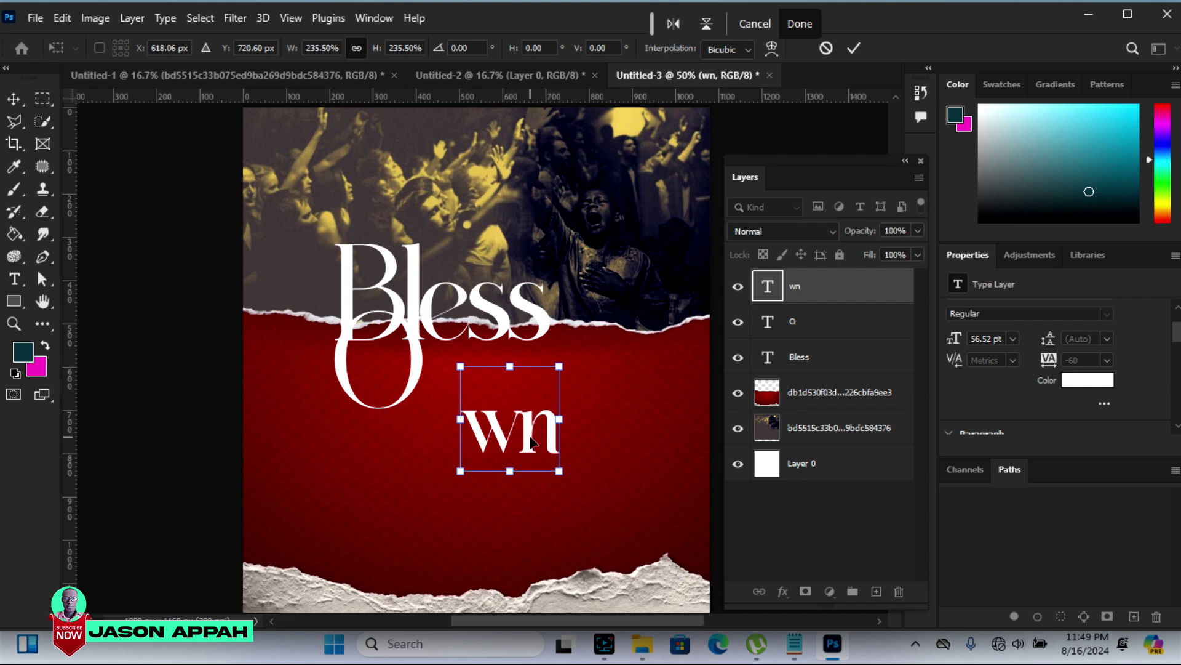
pyautogui.moveTo(531, 441); pyautogui.dragTo(529, 434)
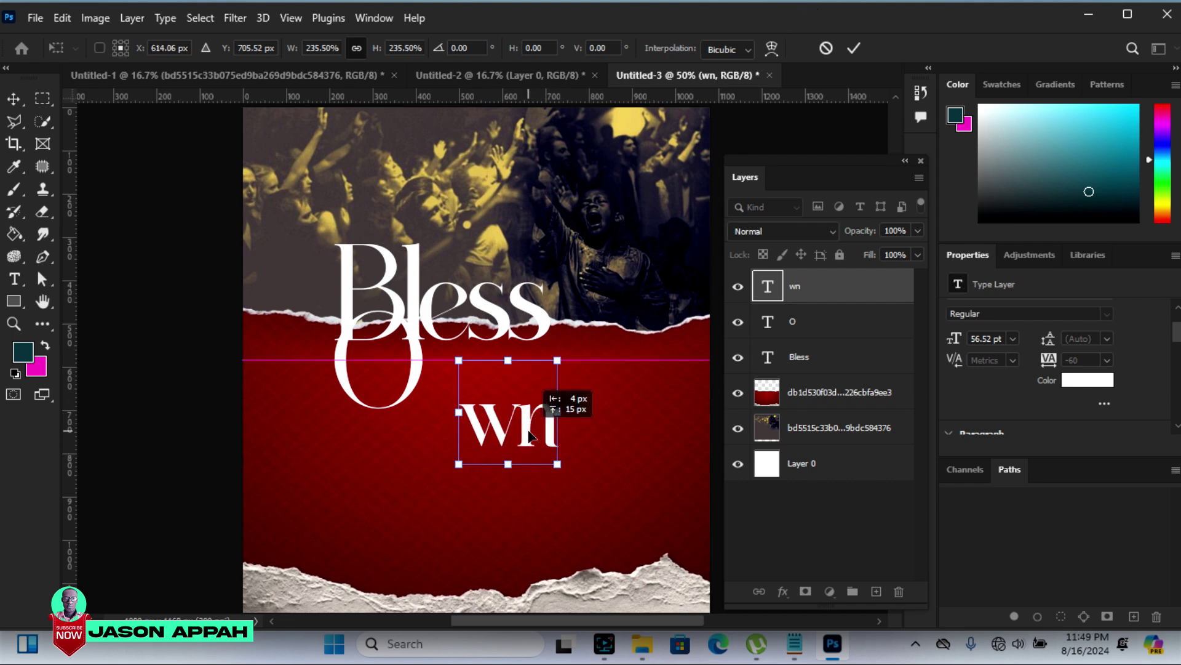
pyautogui.moveTo(529, 434)
pyautogui.mouseDown()
pyautogui.moveTo(497, 377)
pyautogui.moveTo(549, 449)
pyautogui.mouseUp()
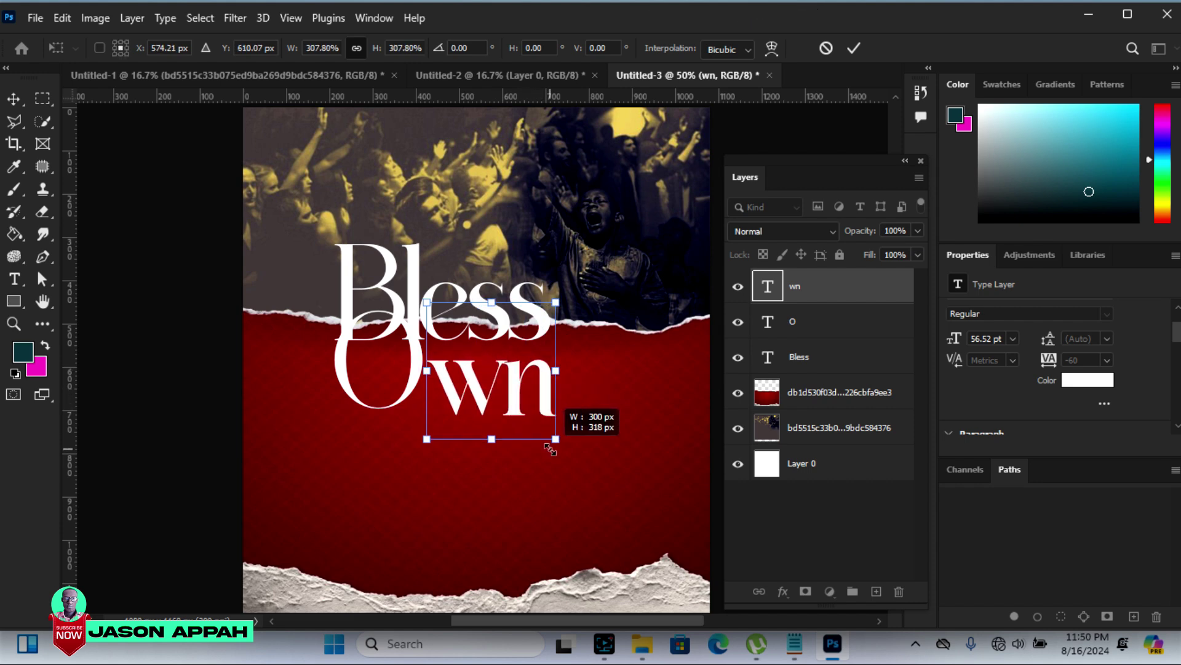
pyautogui.press('Return')
pyautogui.press('Up')
pyautogui.press('Up')
pyautogui.press('Up')
pyautogui.press('Up')
pyautogui.press('Up')
pyautogui.press('Up')
pyautogui.press('Up')
pyautogui.press('Up')
pyautogui.press('Up')
pyautogui.press('Up')
pyautogui.press('Up')
pyautogui.press('Up')
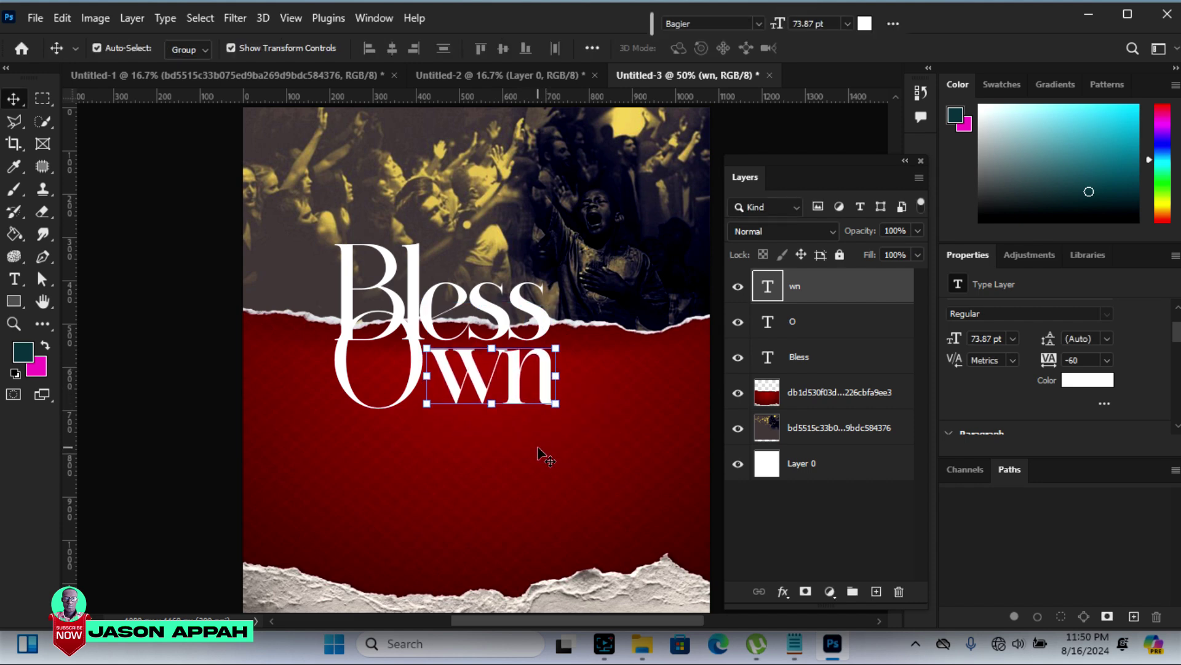
pyautogui.press('Left')
pyautogui.press('Left')
pyautogui.press('Left')
pyautogui.press('Left')
pyautogui.press('Left')
pyautogui.press('Left')
pyautogui.press('Left')
pyautogui.press('Left')
pyautogui.press('Left')
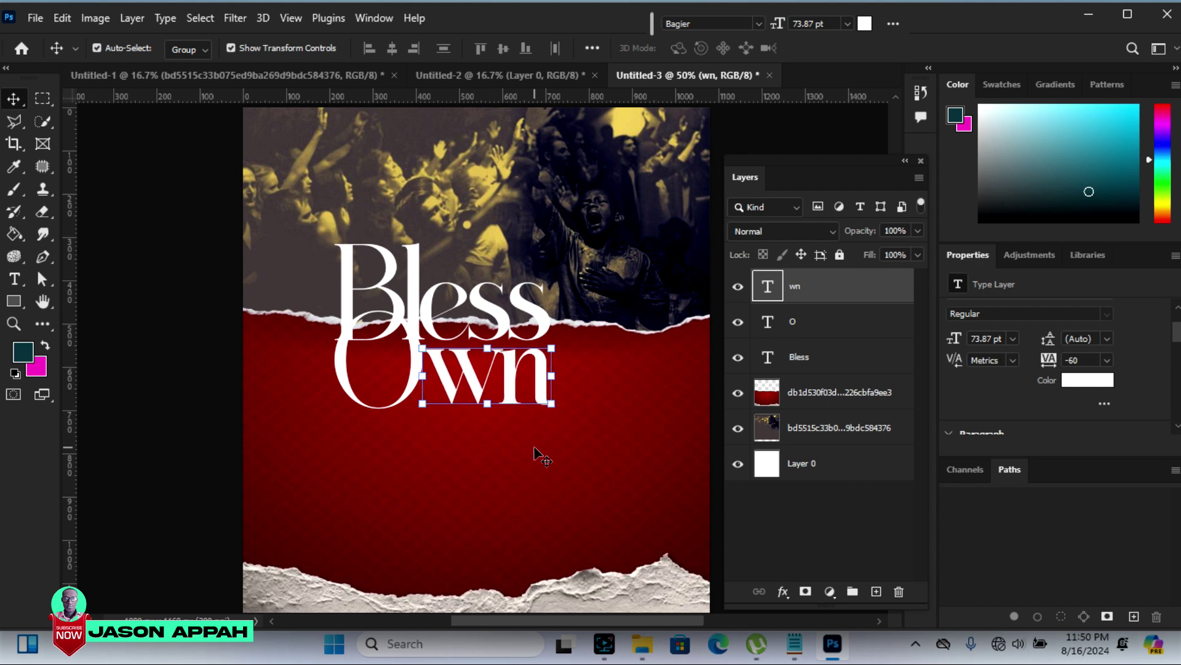
pyautogui.press('Up')
pyautogui.press('Up')
pyautogui.press('Up')
pyautogui.press('Up')
pyautogui.press('Up')
pyautogui.press('Up')
pyautogui.press('Up')
pyautogui.press('Up')
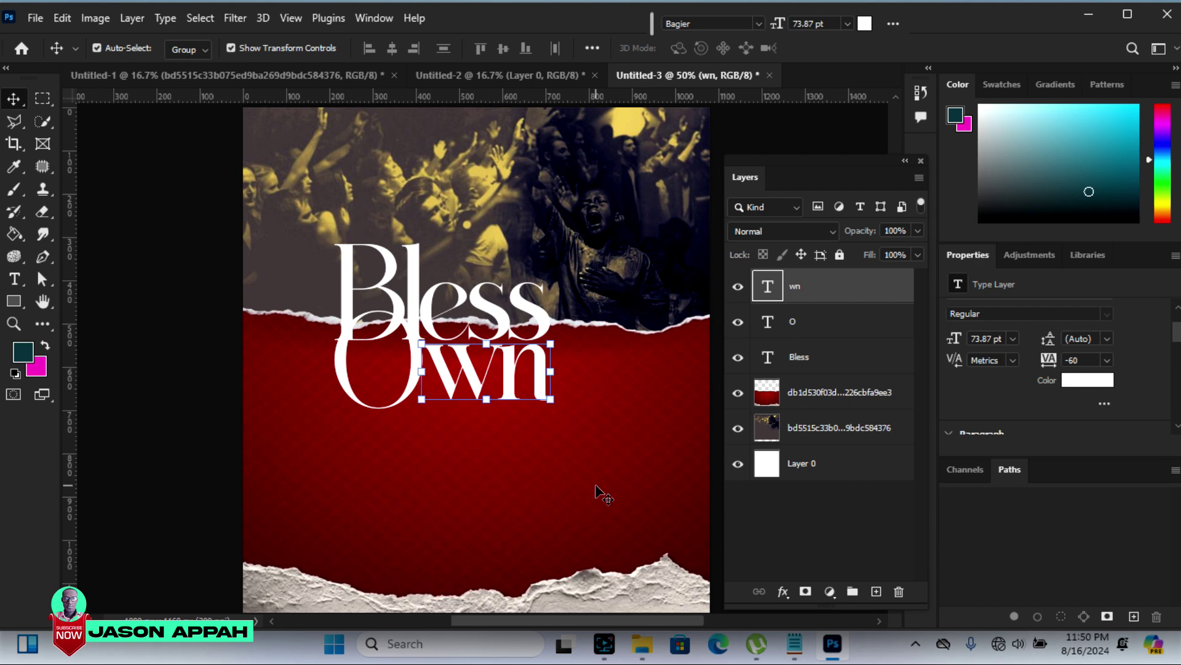
# Select the Bless, O and wn layers together
pyautogui.click(604, 500)
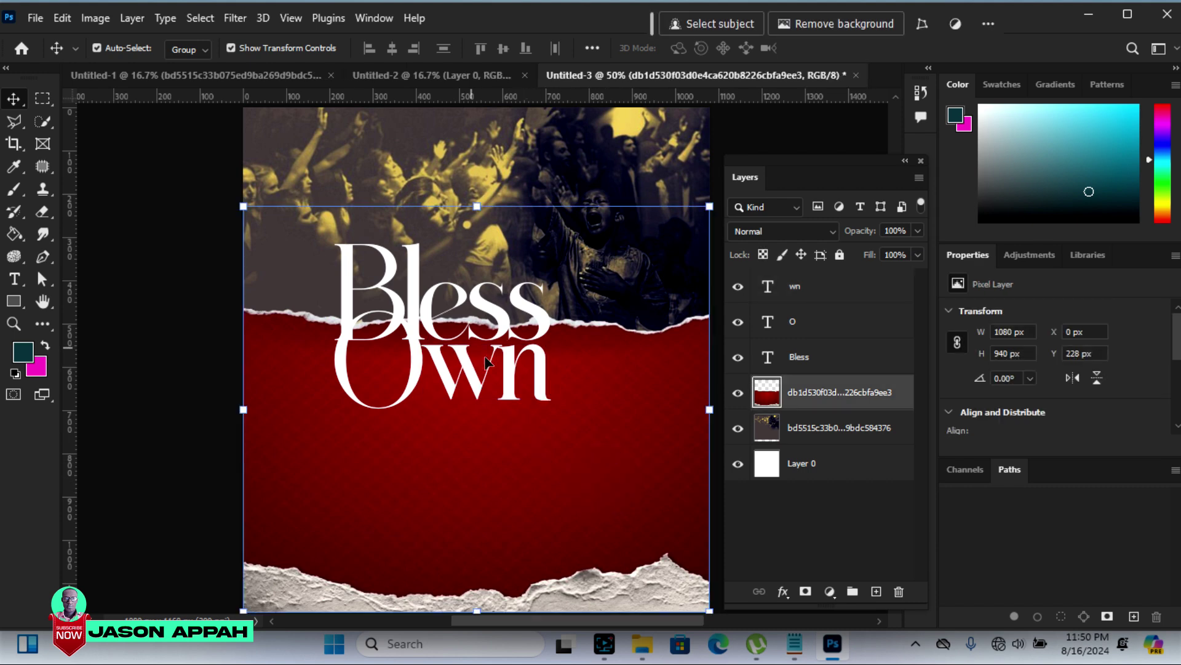
pyautogui.click(478, 389)
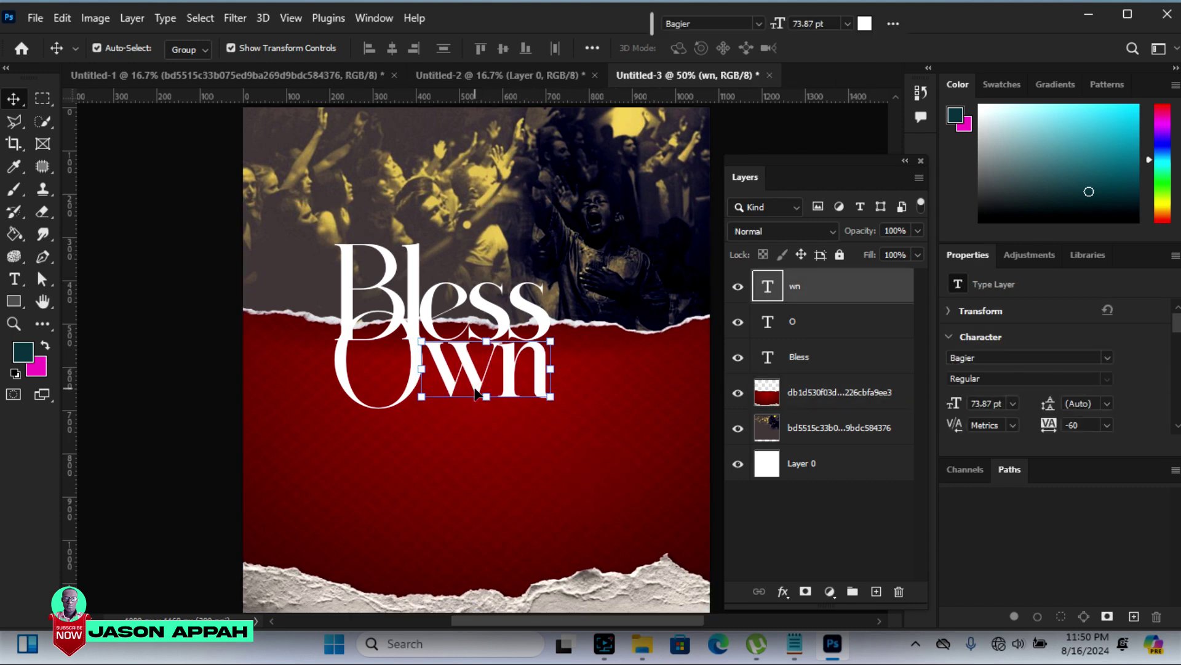
pyautogui.click(491, 447)
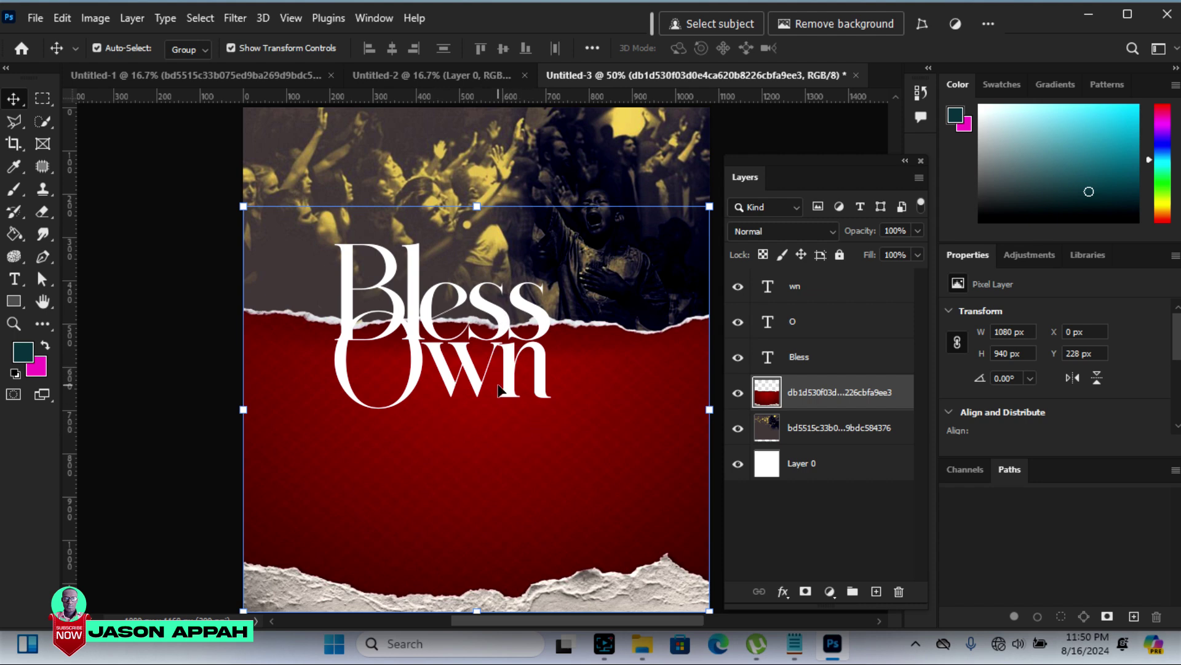
pyautogui.click(460, 302)
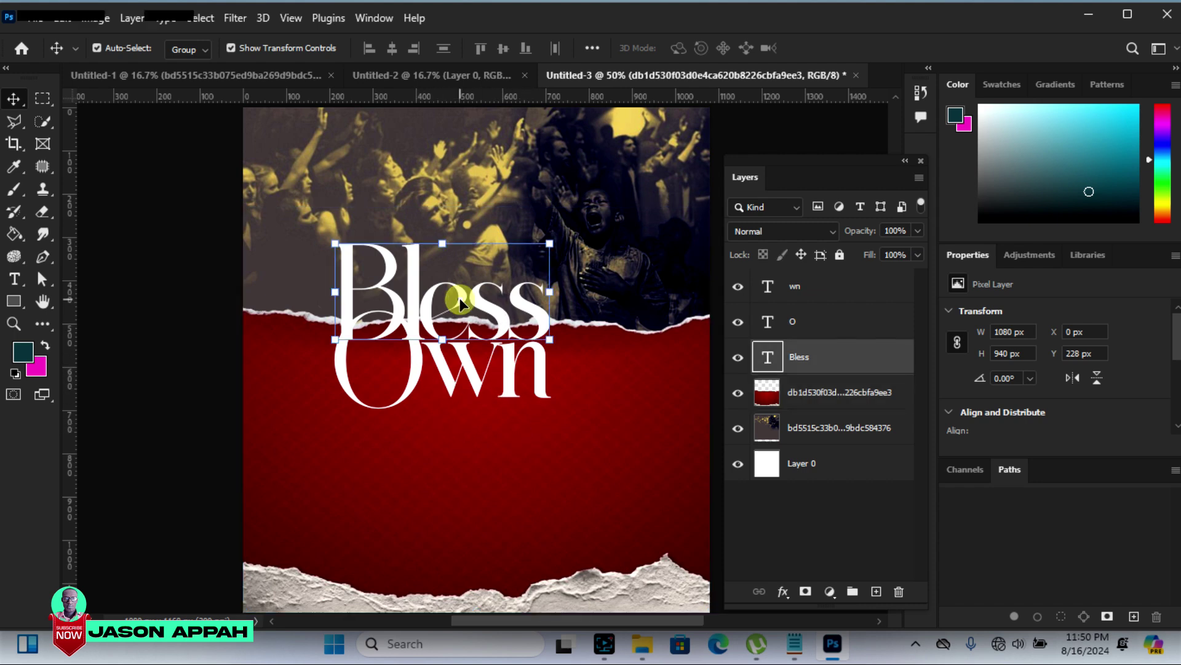
pyautogui.keyDown('shift'); pyautogui.click(789, 319); pyautogui.keyUp('shift')
pyautogui.keyDown('shift'); pyautogui.click(796, 286); pyautogui.keyUp('shift')
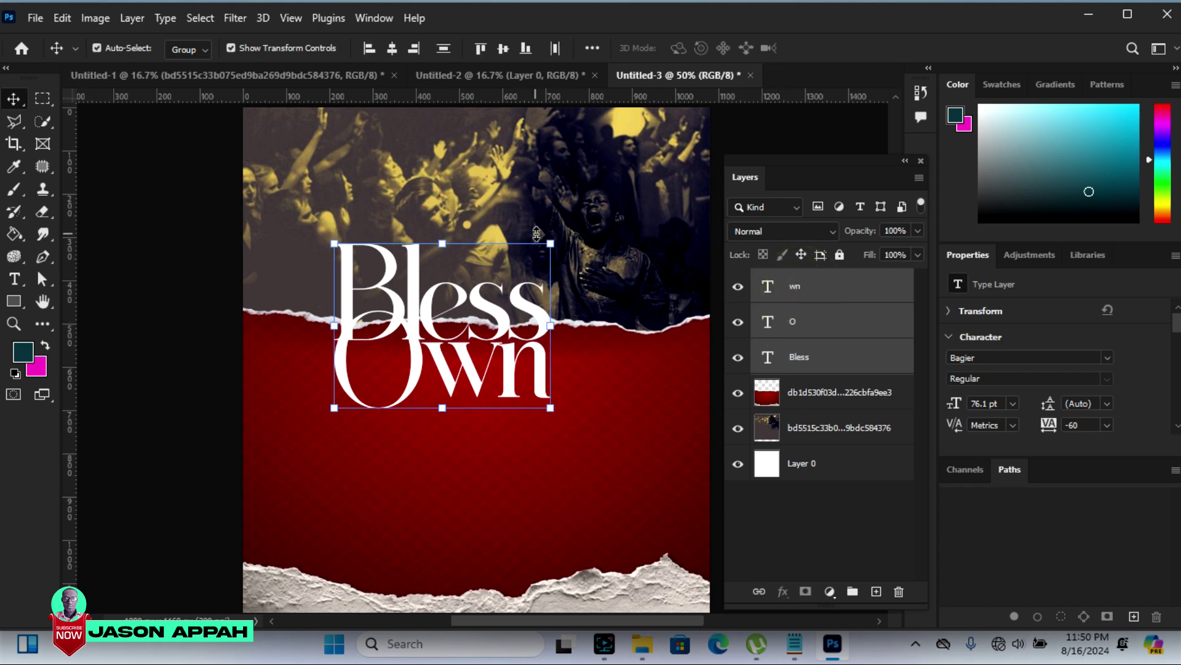
# Scale the Bless Own title block to 99.24% and shift it 14 px left
pyautogui.moveTo(550, 243); pyautogui.dragTo(543, 249)
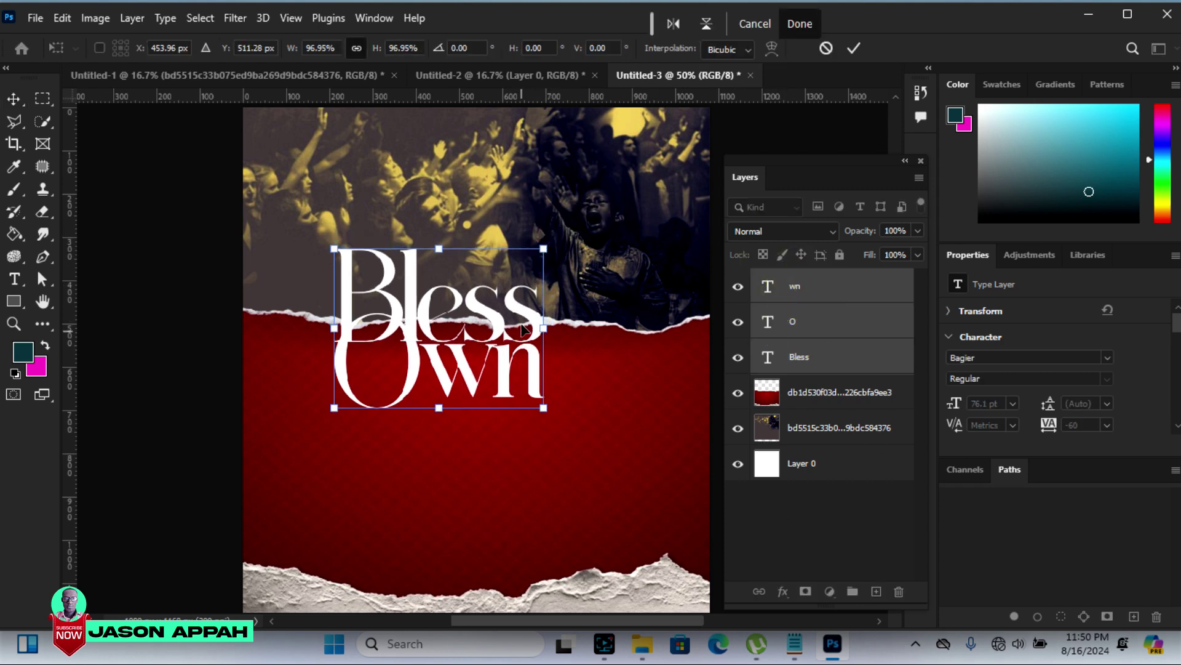
pyautogui.moveTo(543, 408); pyautogui.dragTo(555, 415)
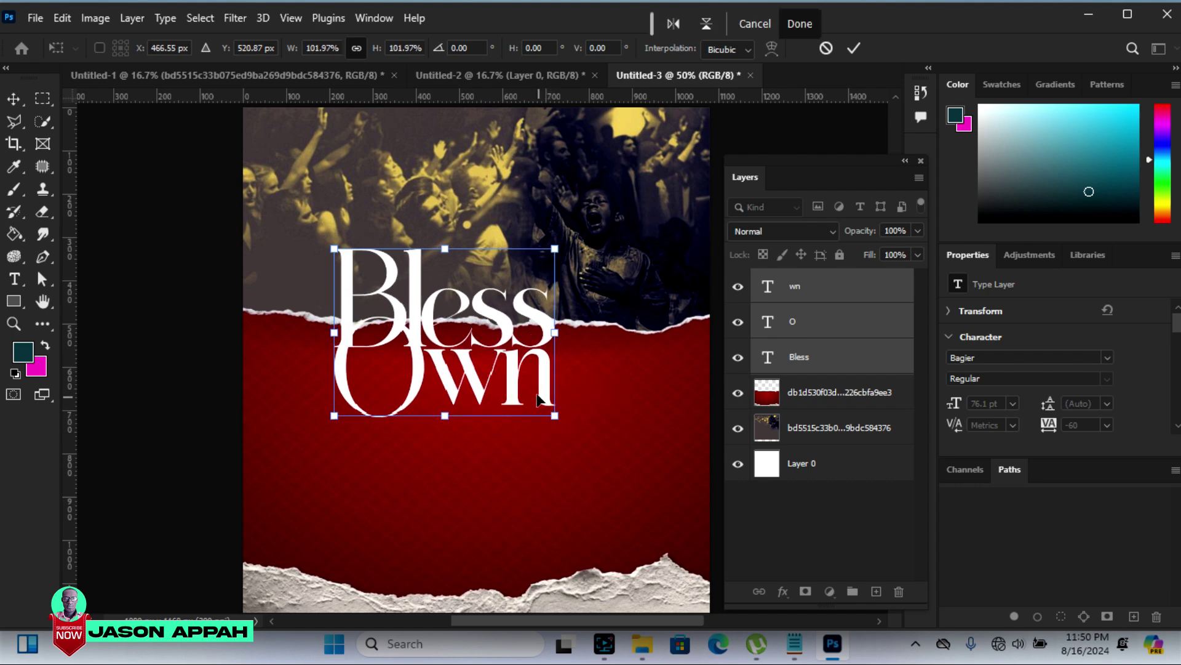
pyautogui.moveTo(510, 332); pyautogui.dragTo(494, 326)
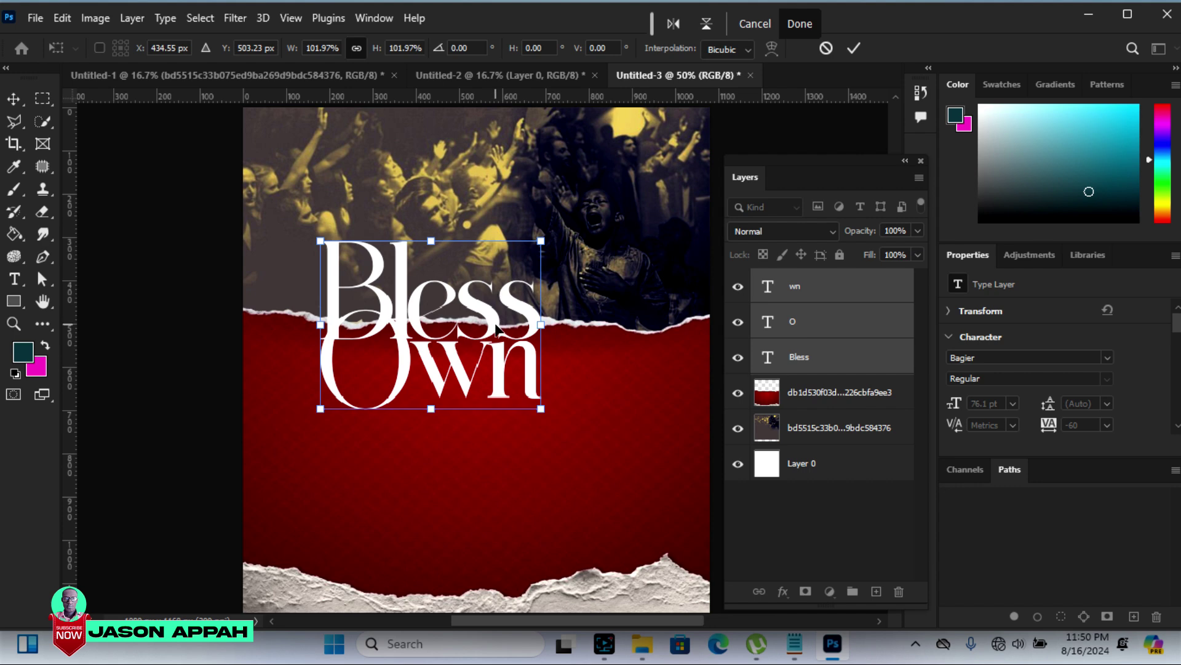
pyautogui.click(541, 241)
pyautogui.moveTo(541, 242); pyautogui.dragTo(535, 245)
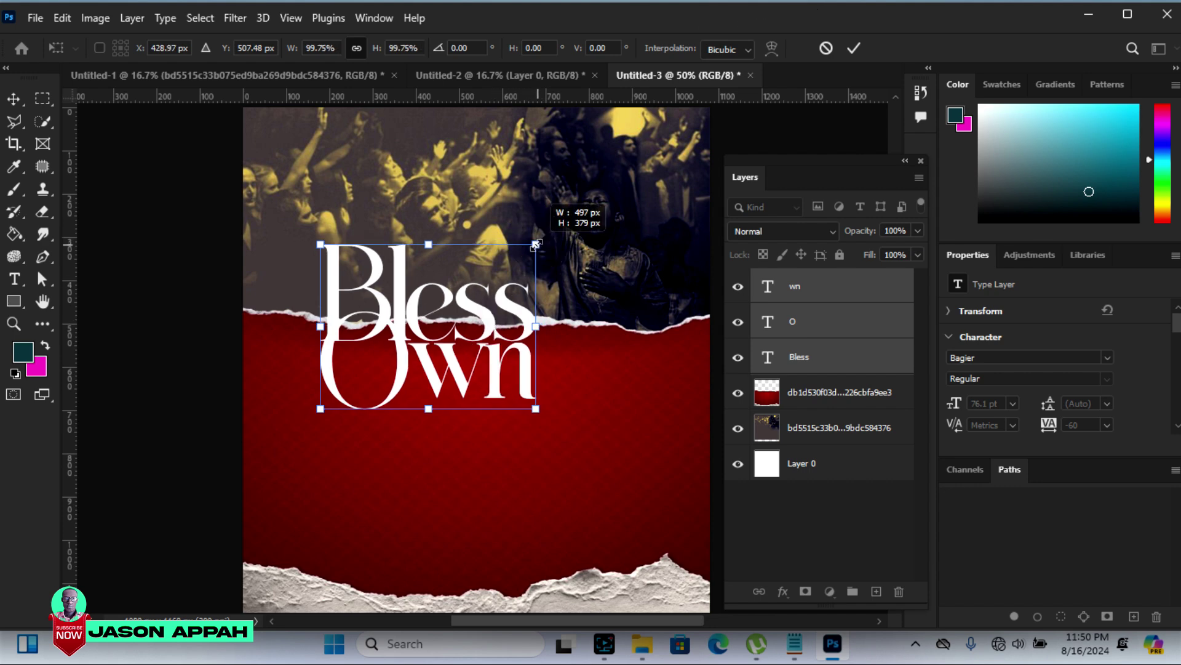
pyautogui.click(854, 47)
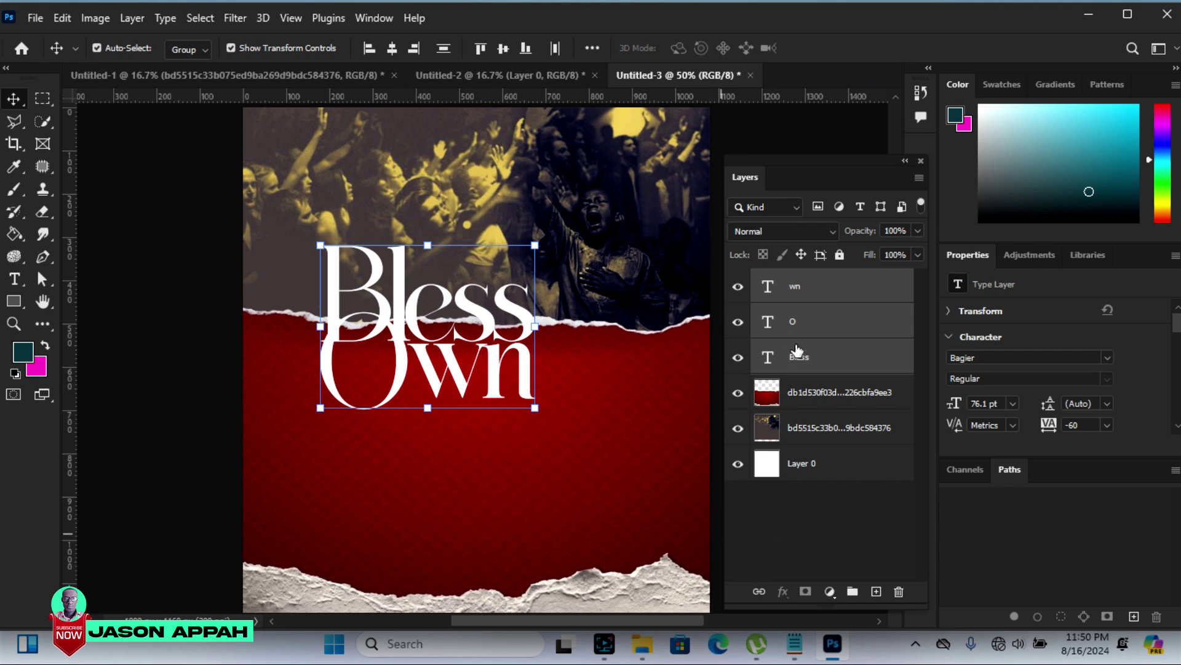
pyautogui.click(786, 288)
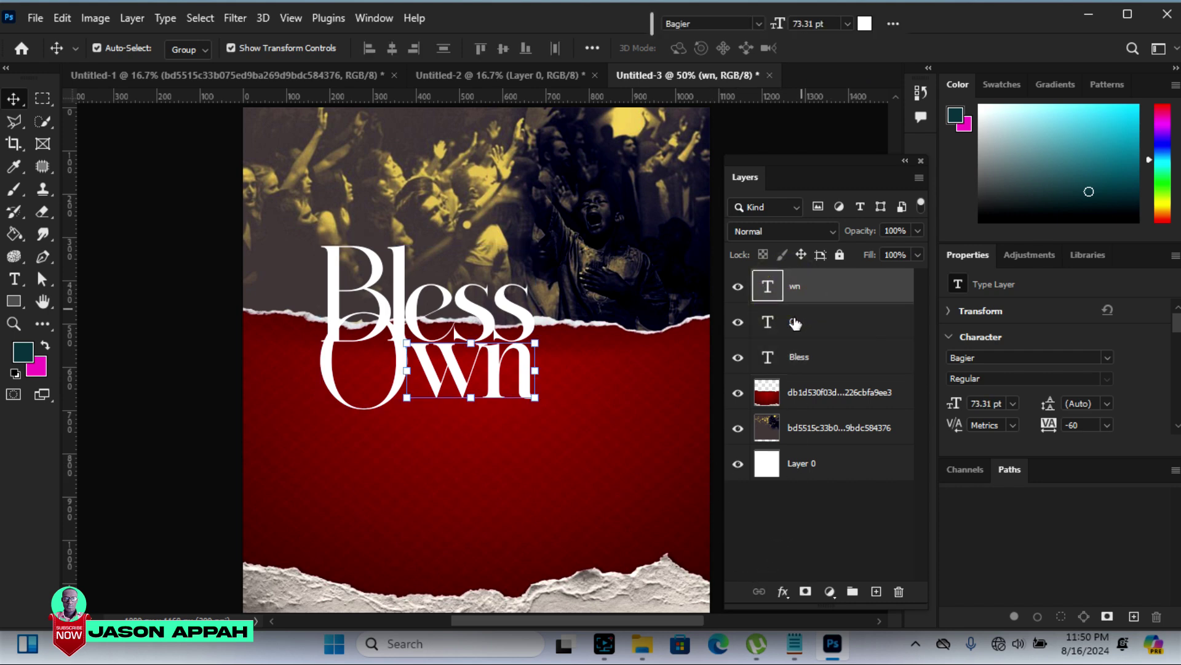
# Add a drop shadow to Bless using a near-black colour sampled from the image
pyautogui.click(806, 355)
pyautogui.click(783, 590)
pyautogui.click(827, 585)
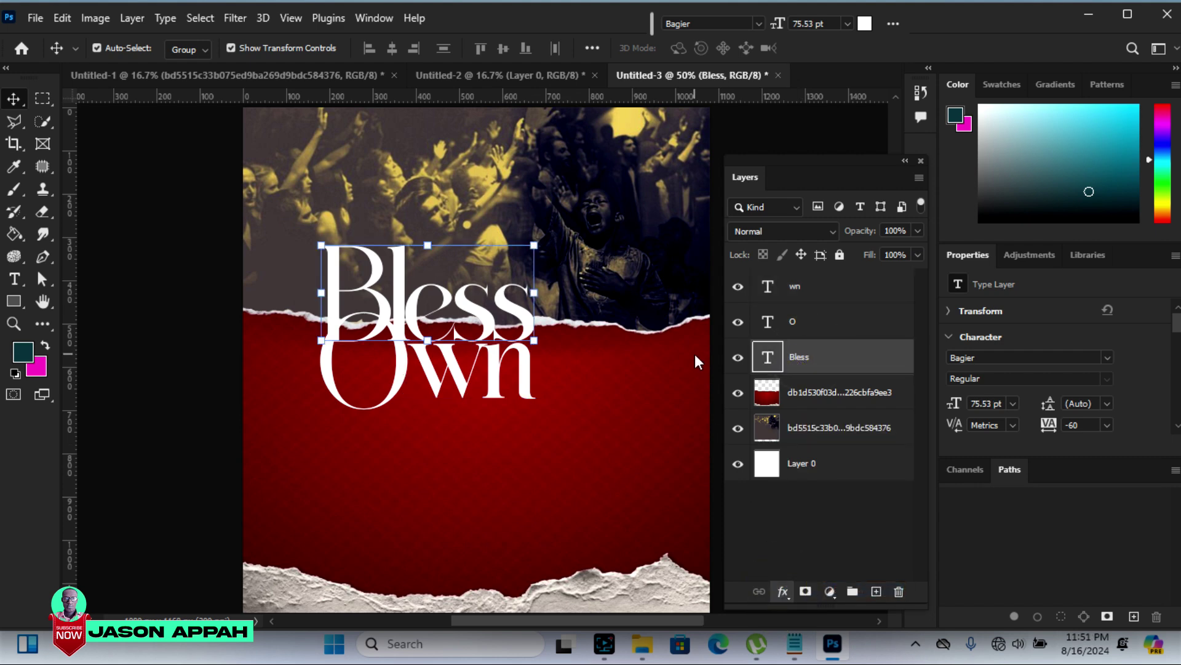
pyautogui.moveTo(700, 128); pyautogui.dragTo(810, 120)
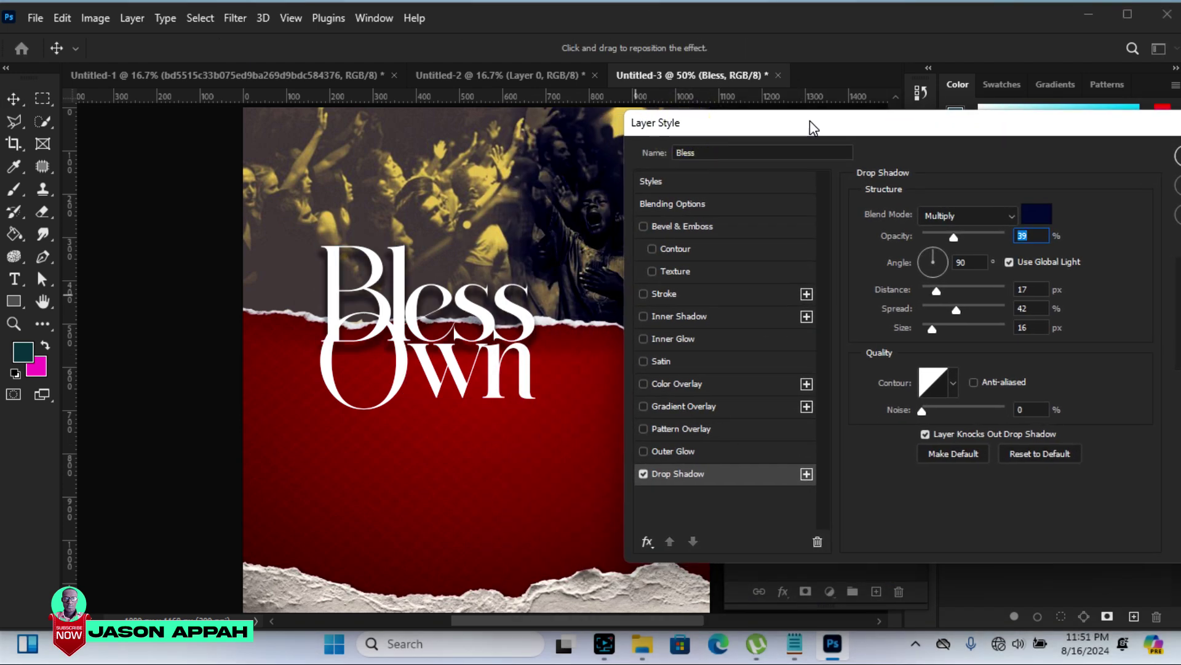
pyautogui.click(1037, 215)
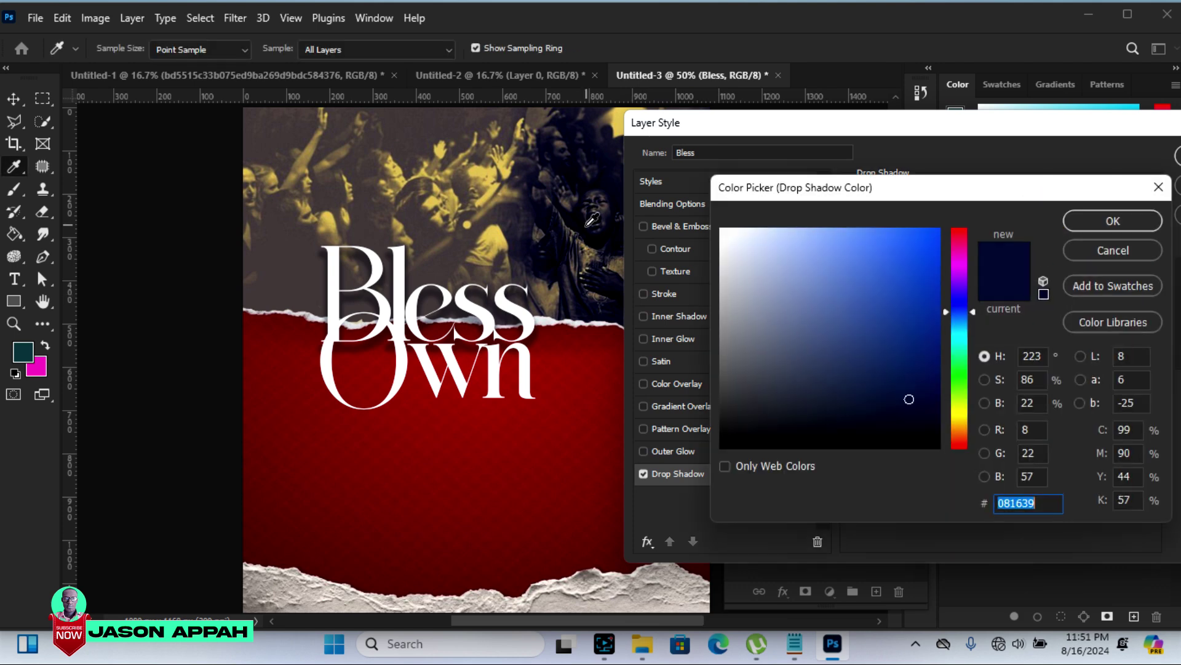
pyautogui.click(575, 221)
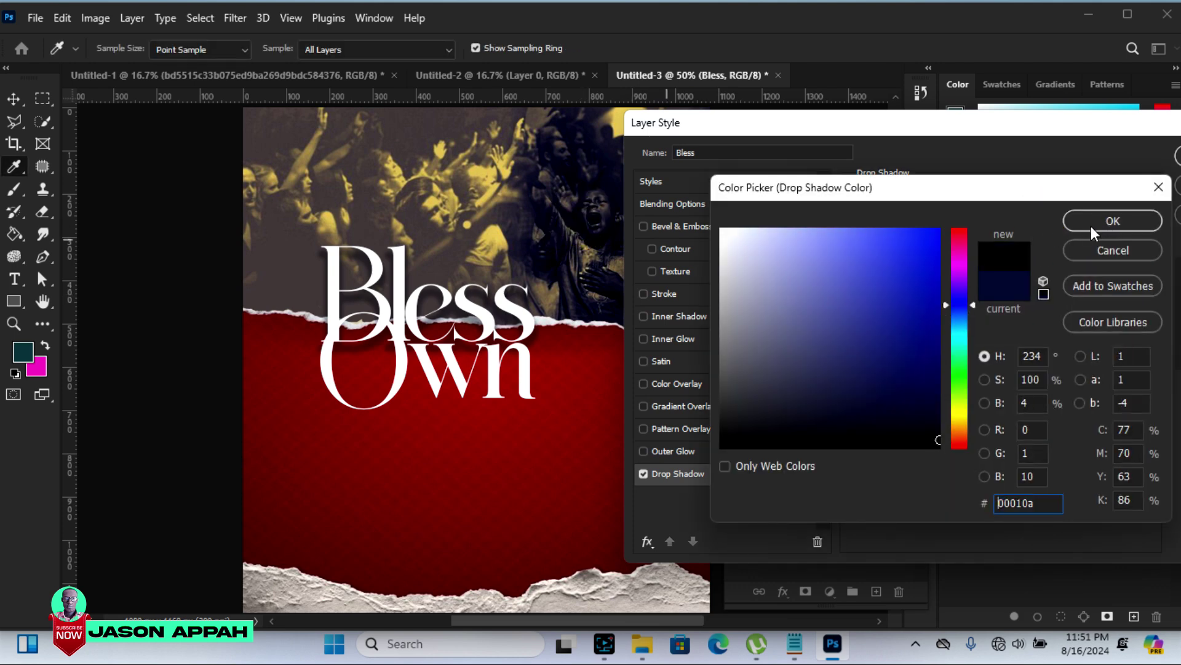
pyautogui.click(1113, 222)
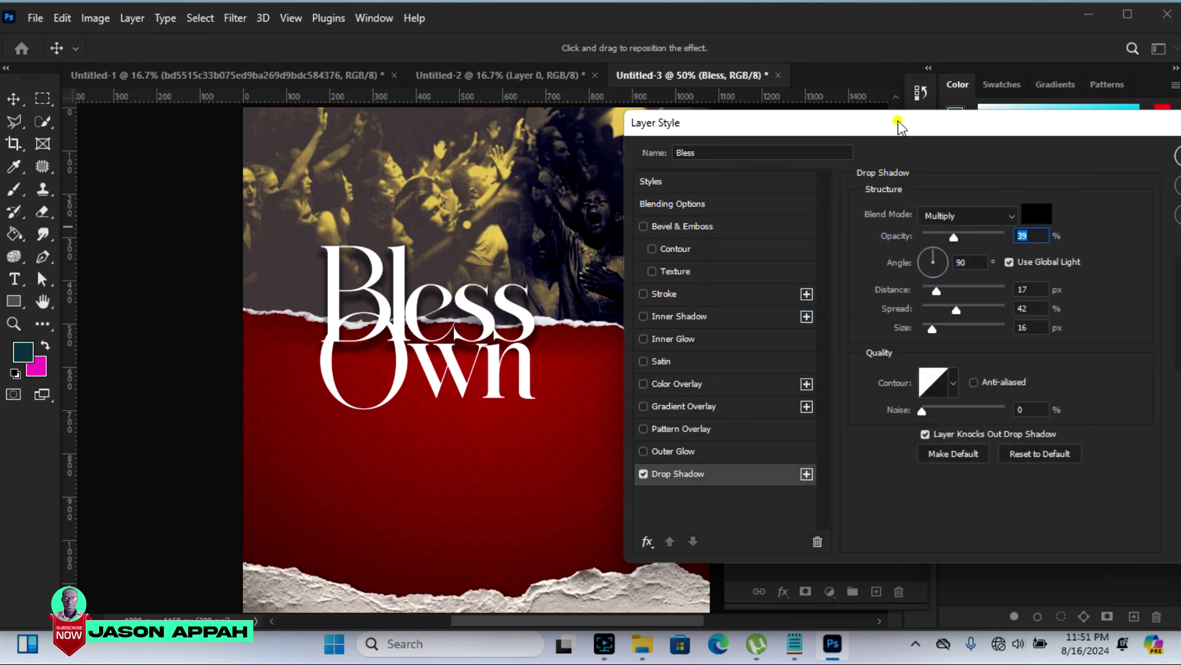
pyautogui.moveTo(900, 127)
pyautogui.mouseDown()
pyautogui.moveTo(878, 126)
pyautogui.moveTo(904, 125)
pyautogui.mouseUp()
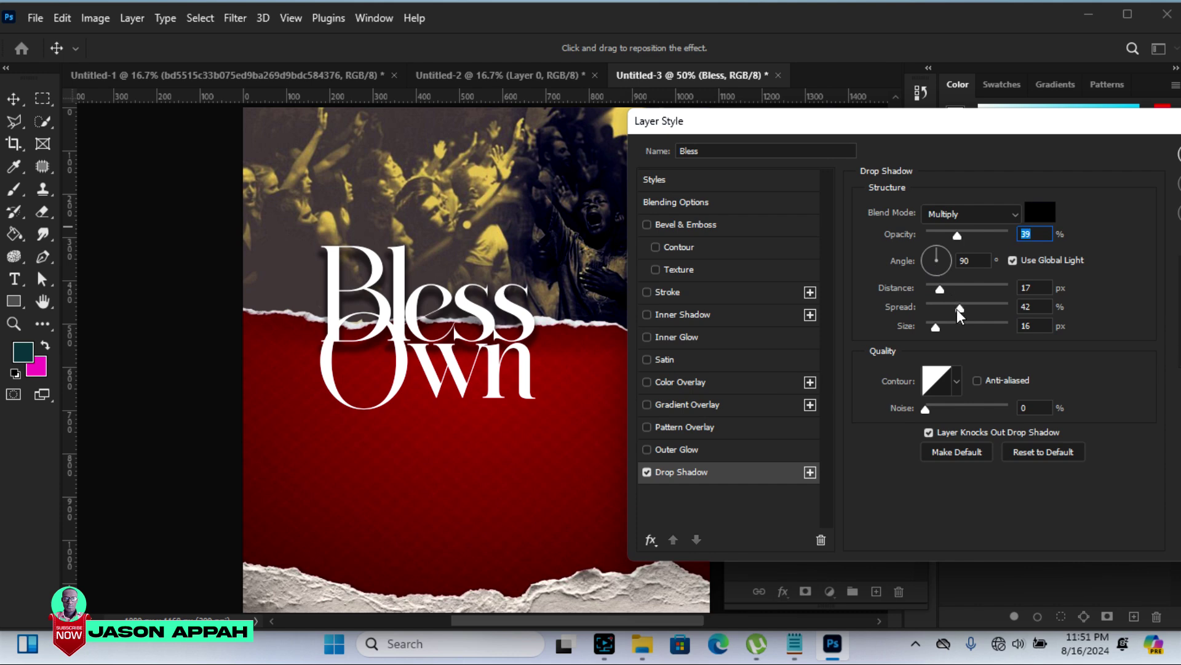
# Add an Inner Bevel & Emboss to Bless and increase its size
pyautogui.click(656, 228)
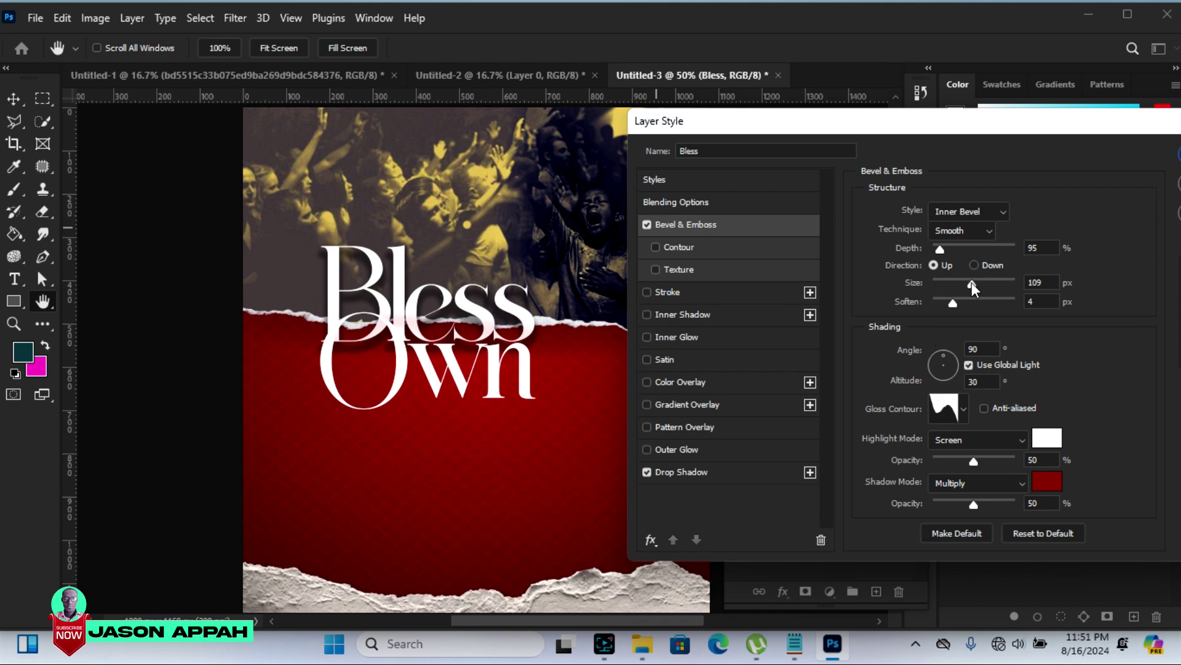
pyautogui.moveTo(972, 284); pyautogui.dragTo(981, 284)
pyautogui.click(969, 282)
# Set the Bless drop shadow distance to 10 px
pyautogui.click(695, 473)
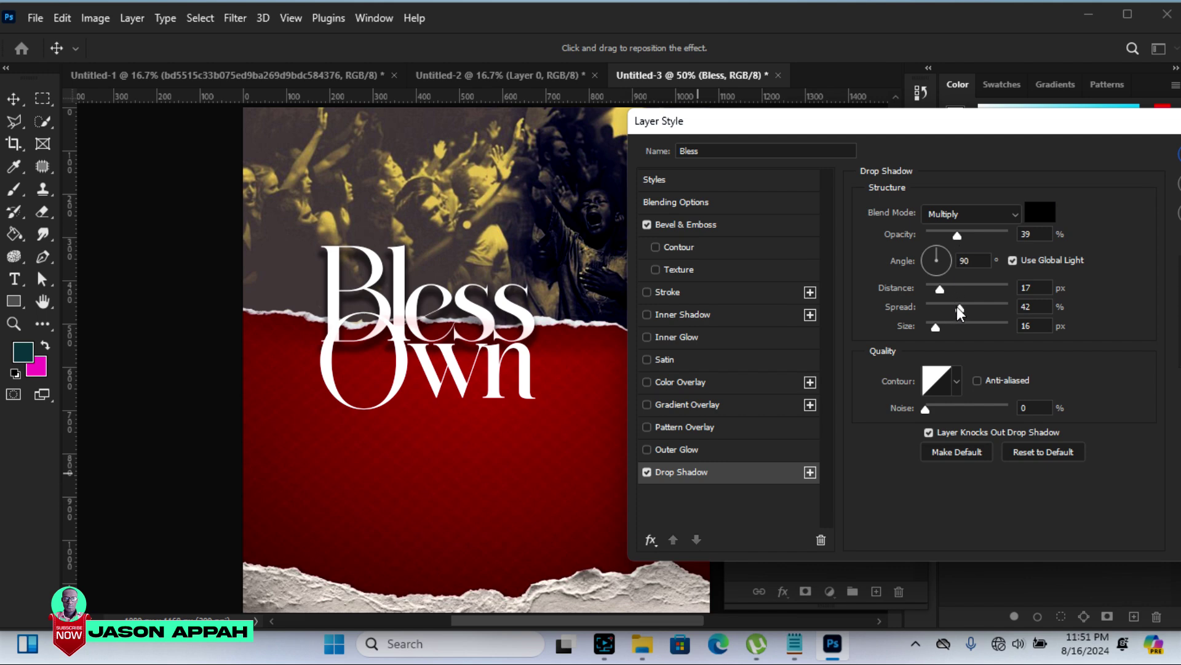
pyautogui.moveTo(939, 289); pyautogui.dragTo(933, 287)
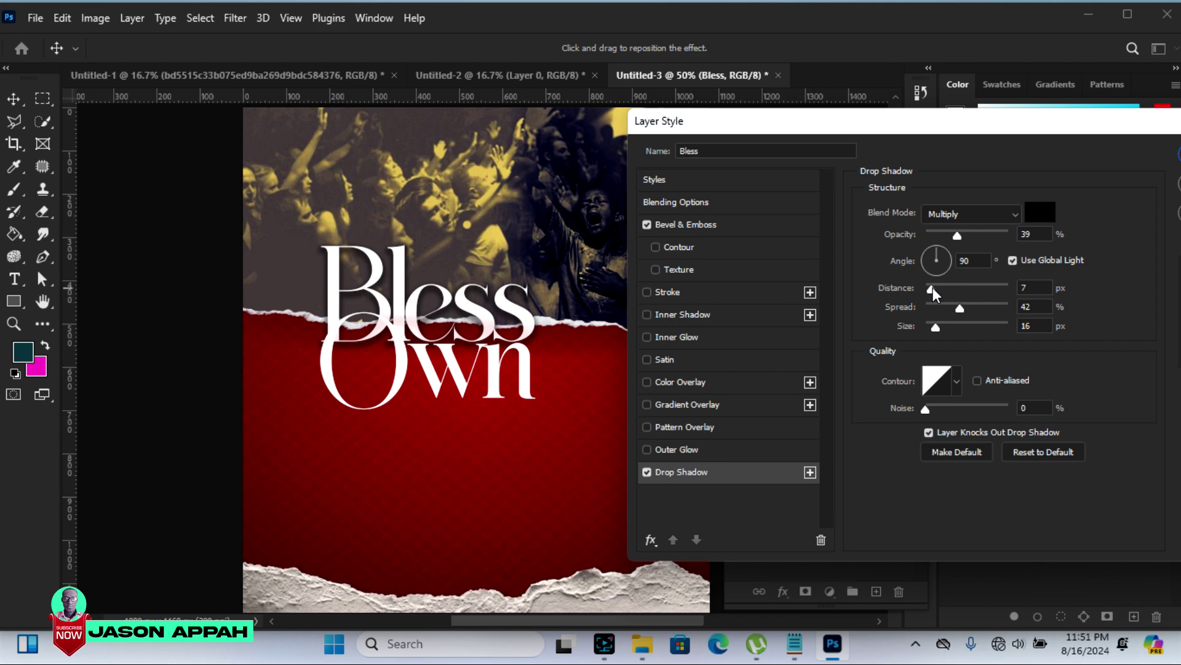
pyautogui.click(934, 287)
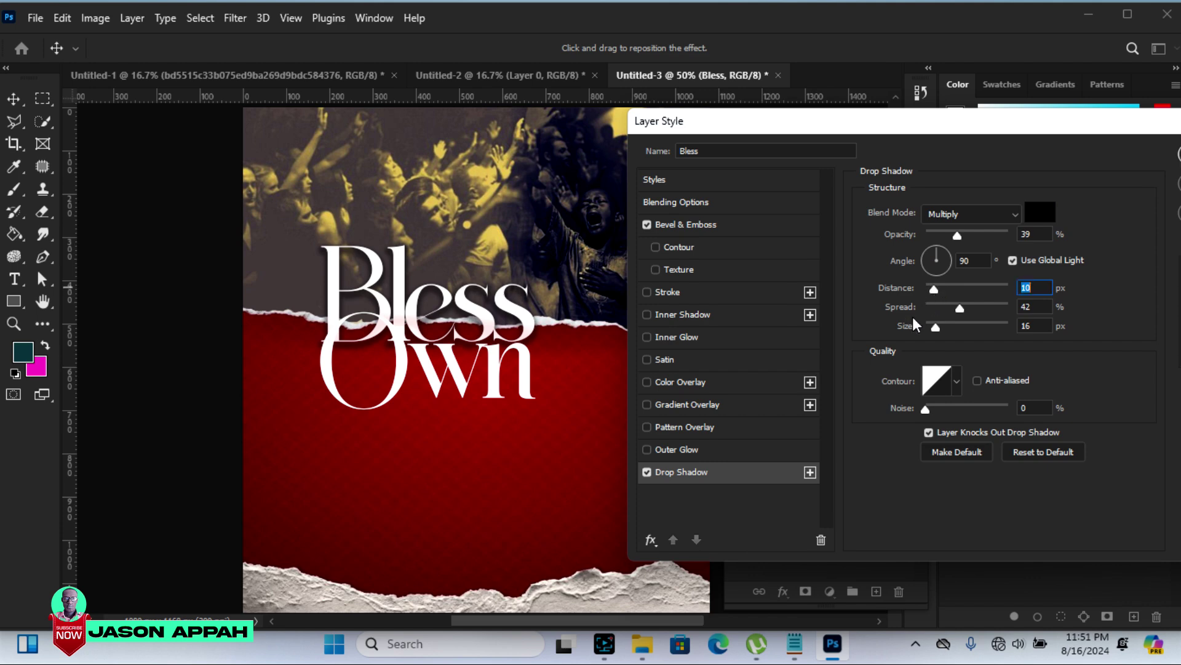
pyautogui.click(695, 232)
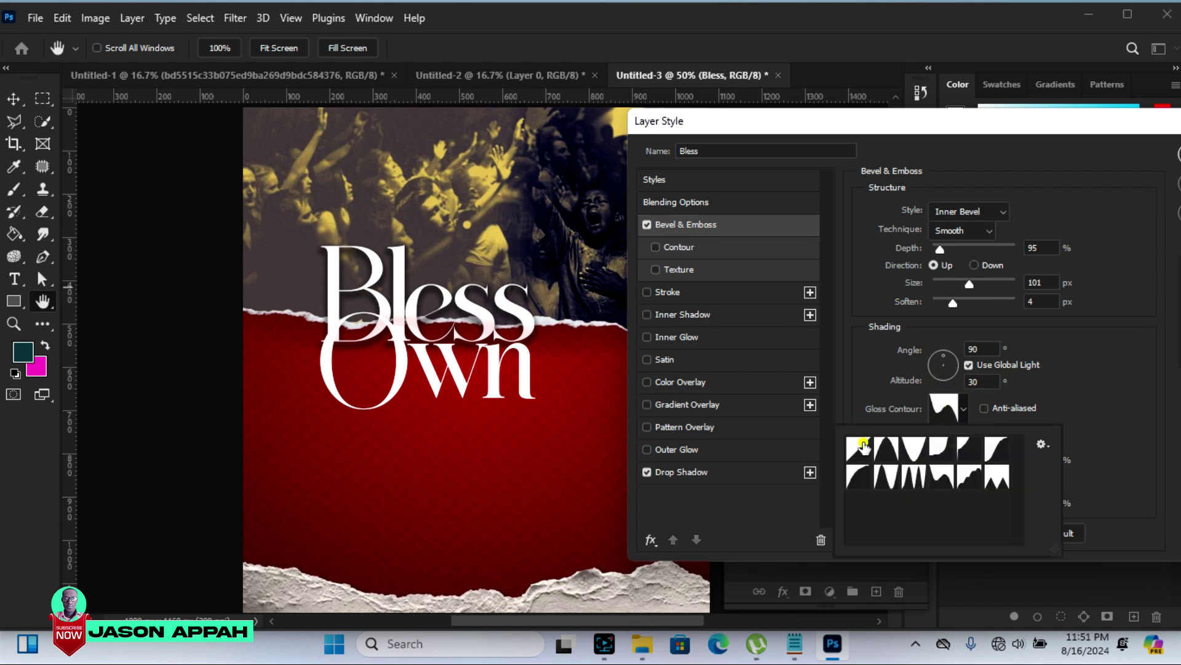
# Try several gloss contour presets on the Bless bevel and settle on Linear
pyautogui.click(861, 447)
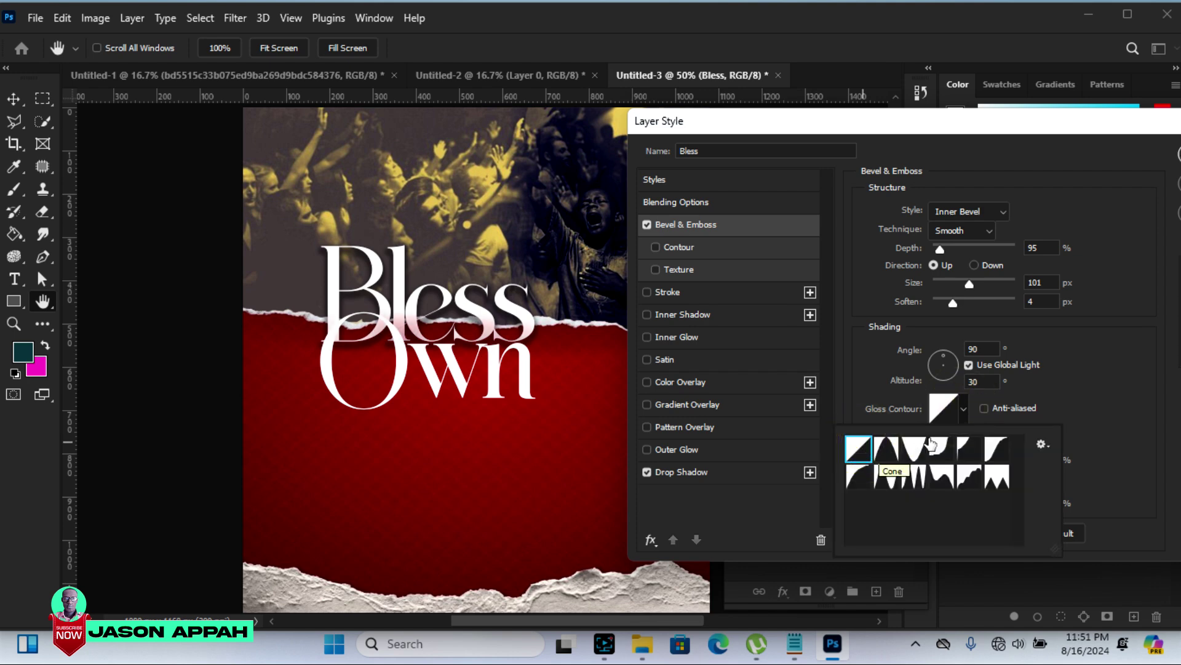
pyautogui.click(893, 458)
pyautogui.click(915, 457)
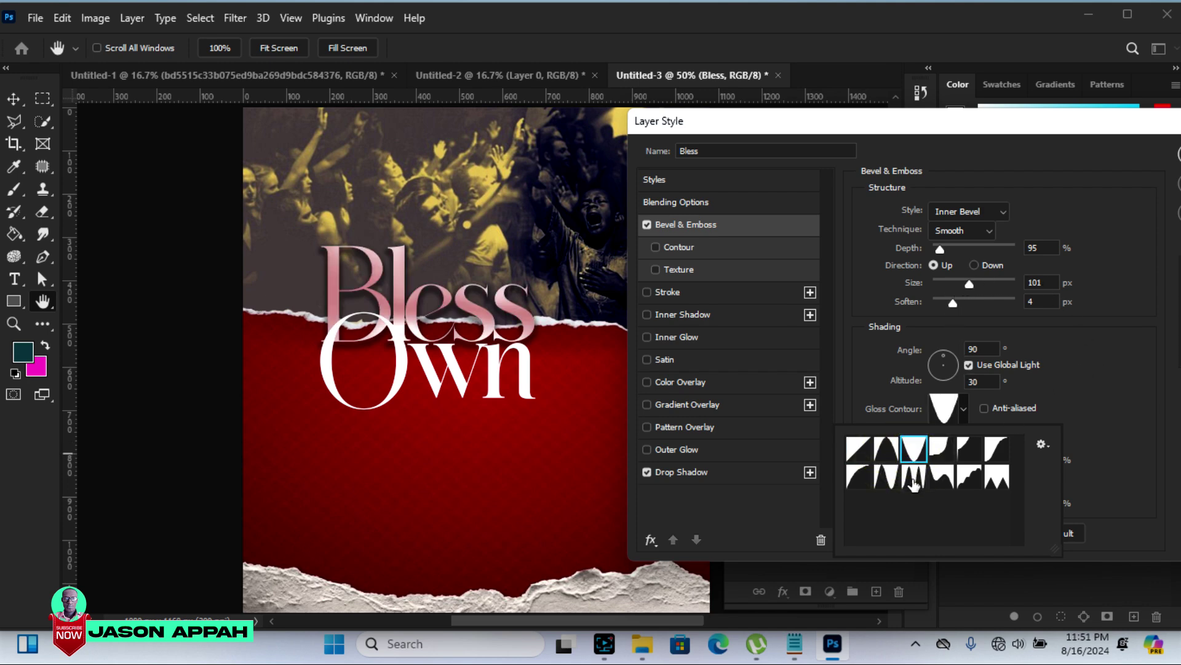
pyautogui.click(915, 483)
pyautogui.click(886, 480)
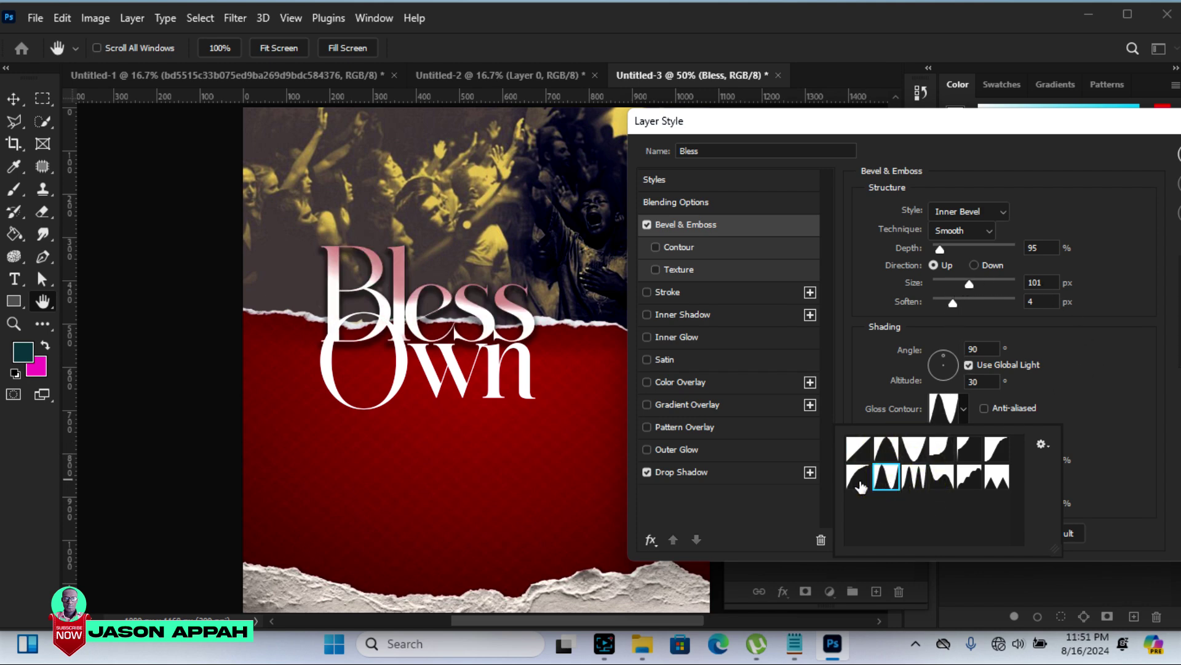
pyautogui.click(858, 483)
pyautogui.click(943, 479)
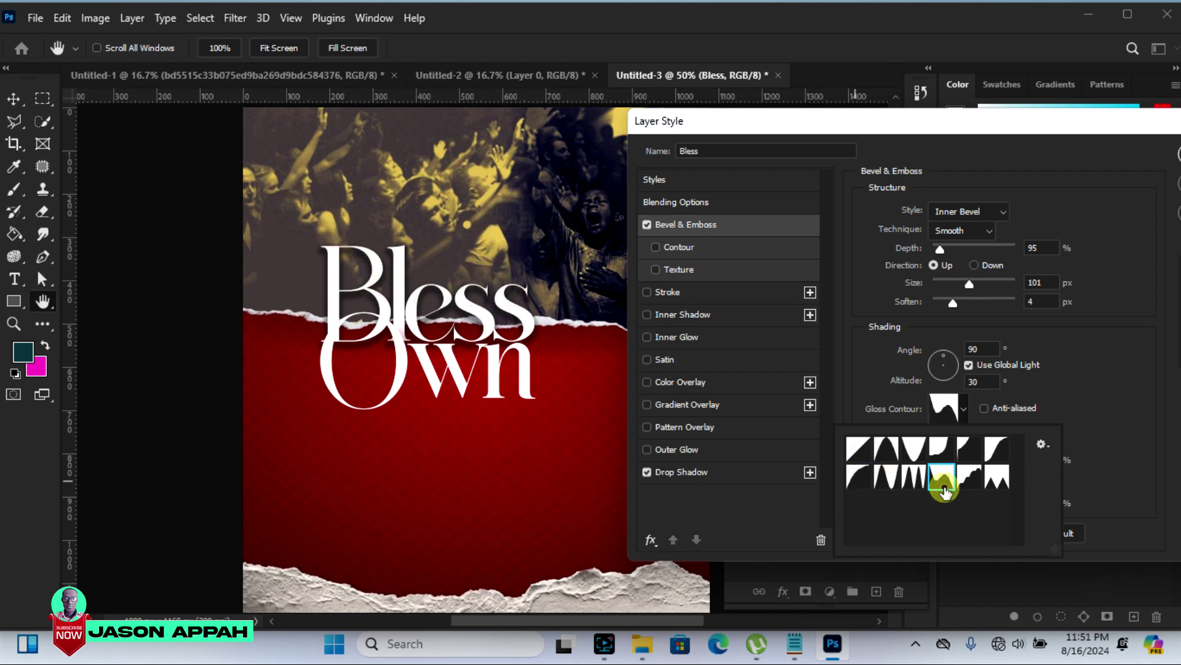
pyautogui.click(969, 486)
pyautogui.click(994, 479)
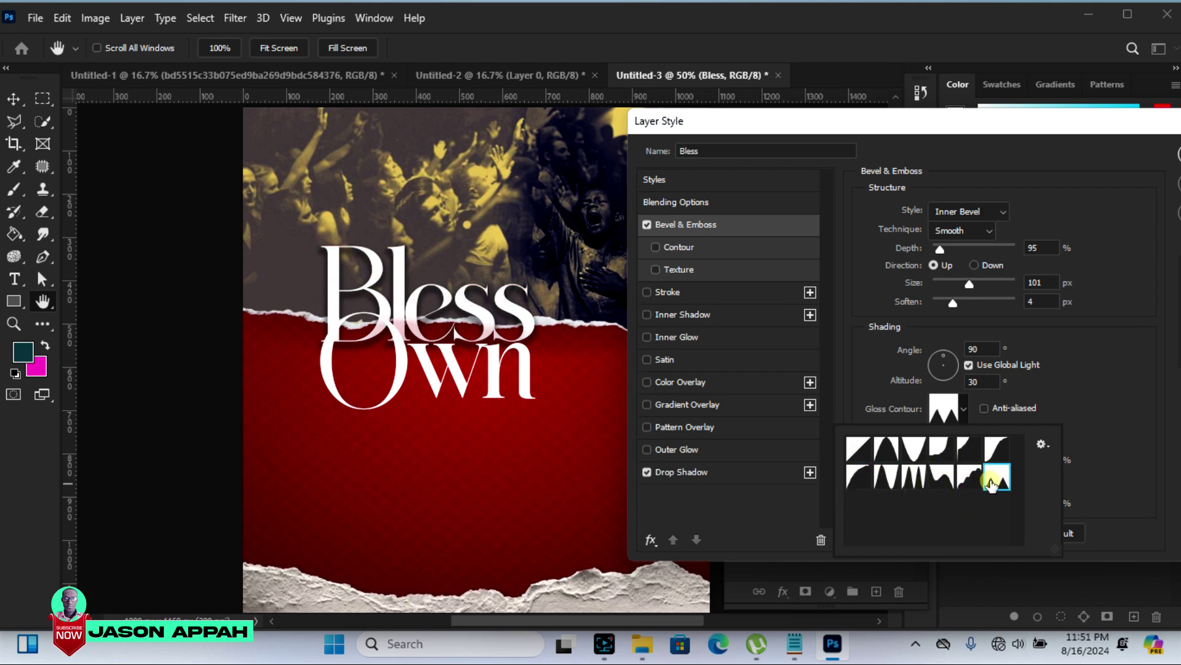
pyautogui.click(860, 449)
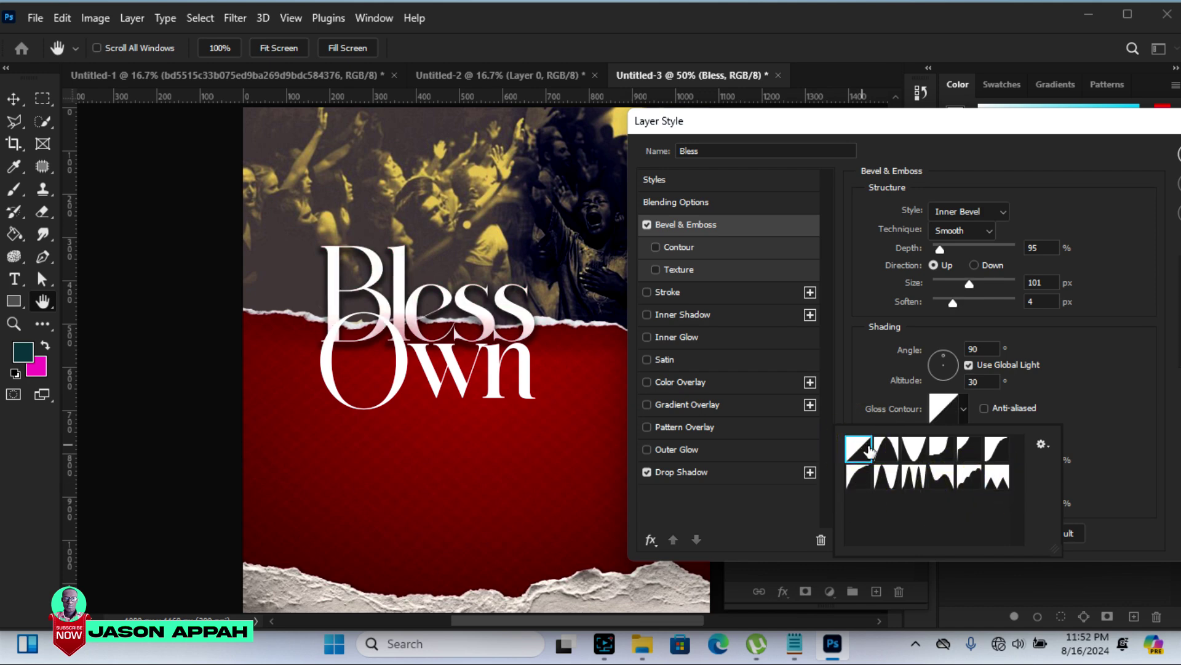
pyautogui.click(1123, 336)
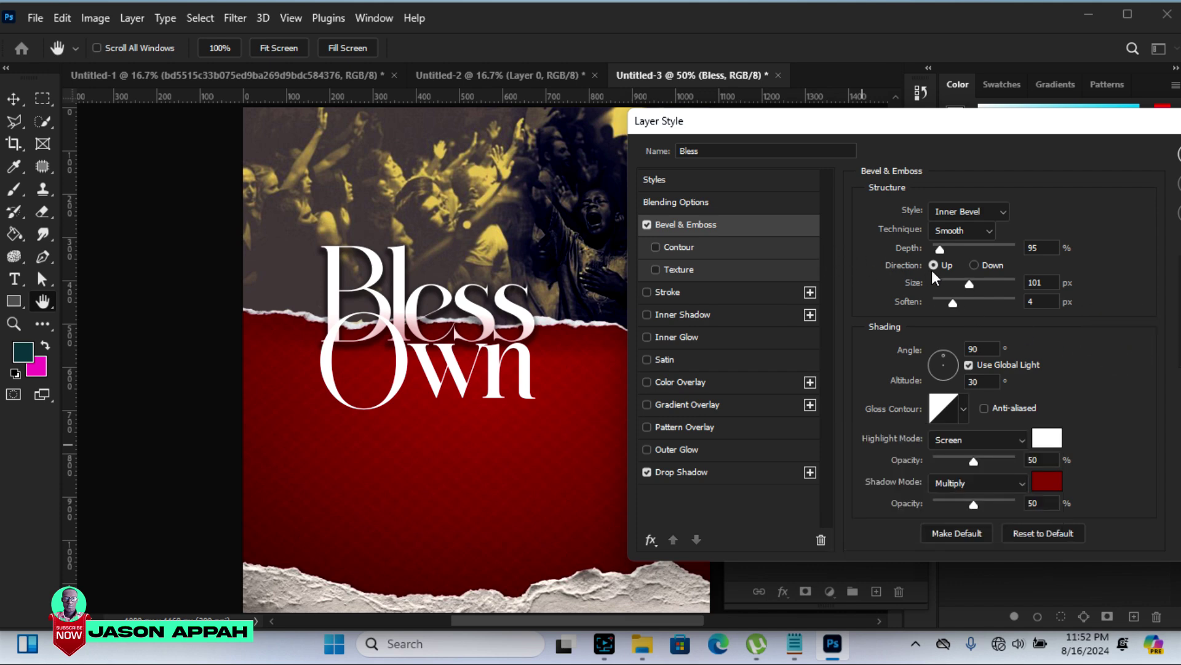
# Set the bevel depth to 84% and apply the layer style
pyautogui.moveTo(940, 249)
pyautogui.mouseDown()
pyautogui.moveTo(974, 251)
pyautogui.moveTo(944, 260)
pyautogui.mouseUp()
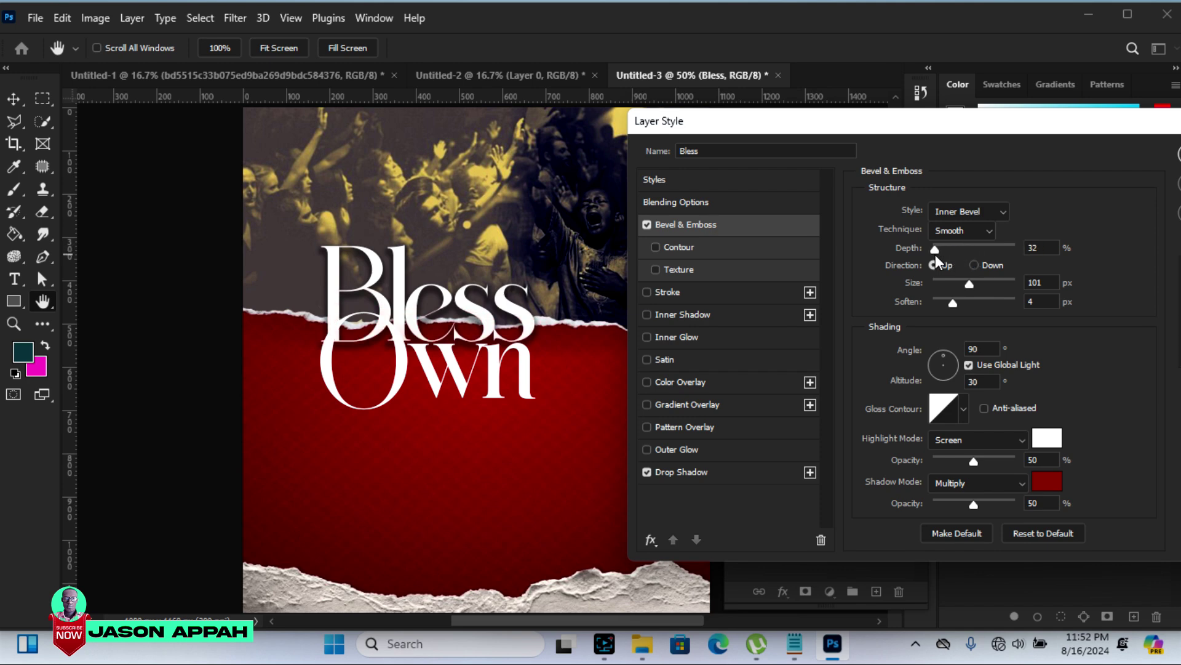
pyautogui.moveTo(944, 260); pyautogui.dragTo(939, 264)
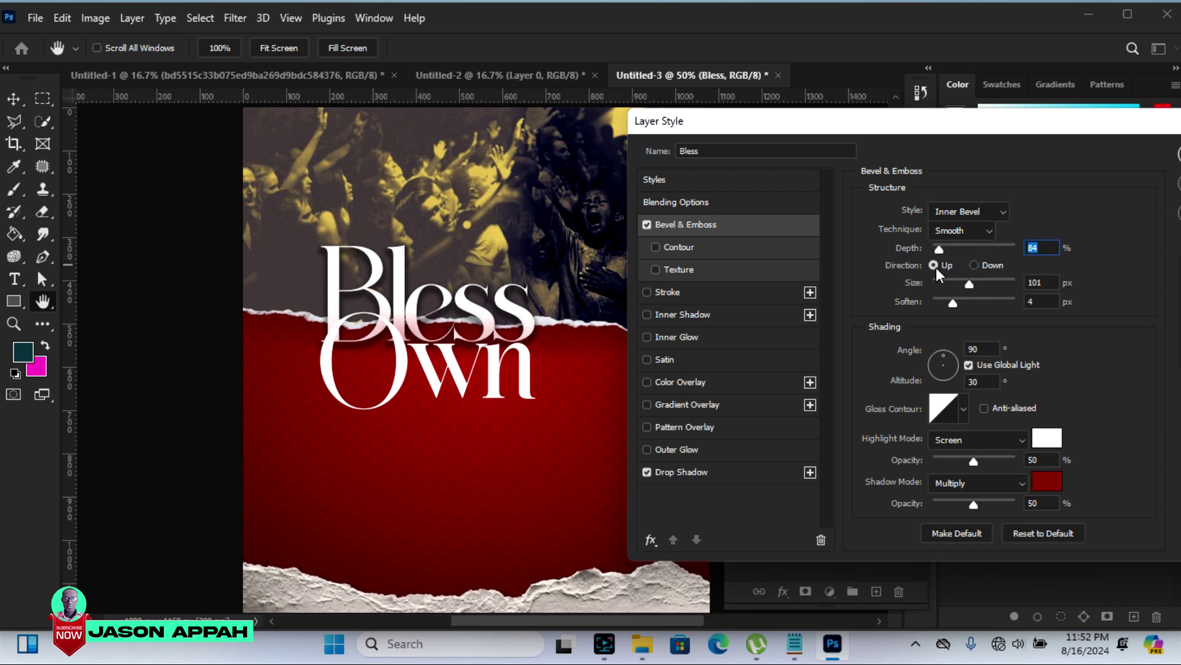
pyautogui.moveTo(954, 127); pyautogui.dragTo(894, 144)
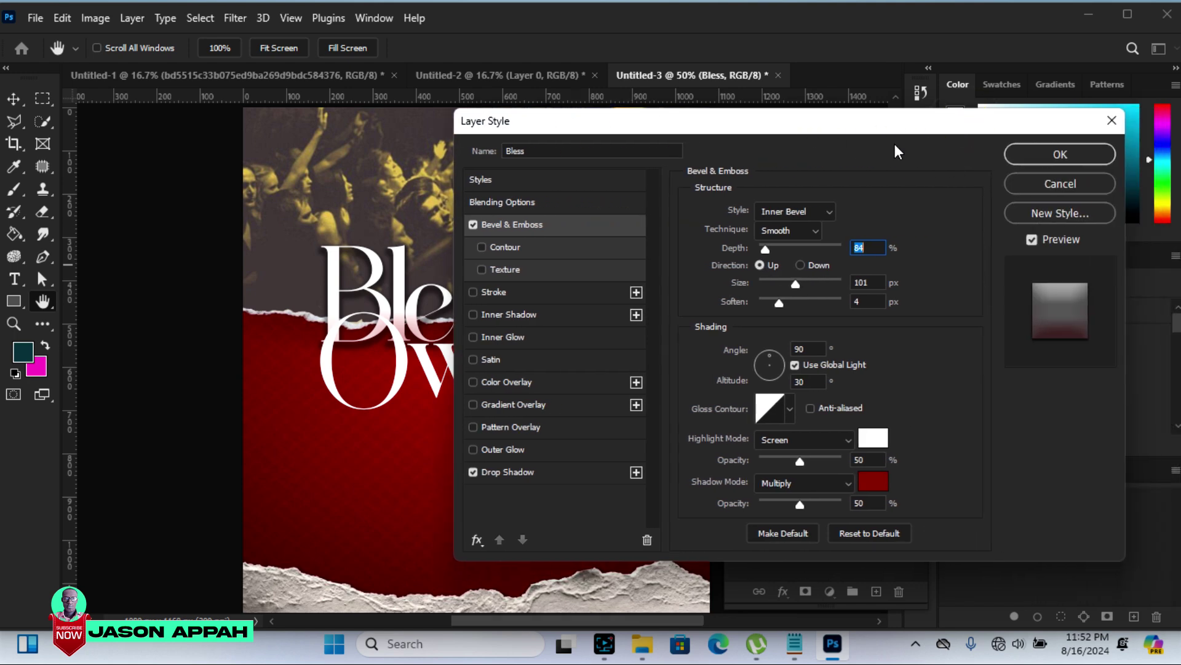
pyautogui.click(1056, 155)
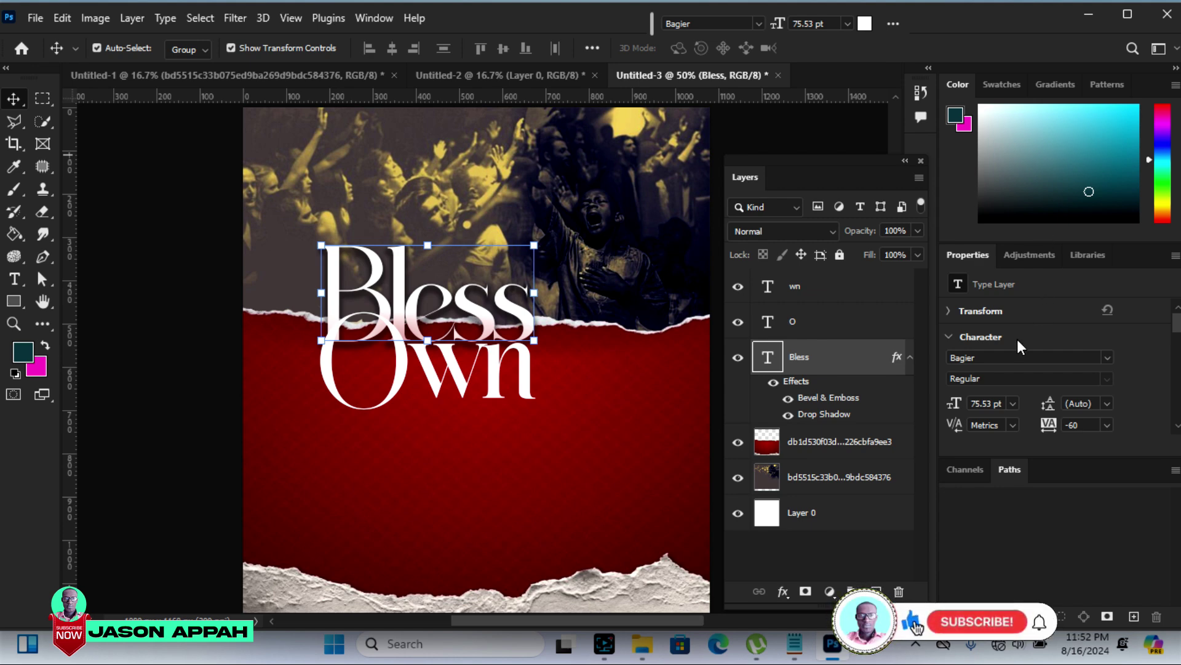
pyautogui.click(402, 373)
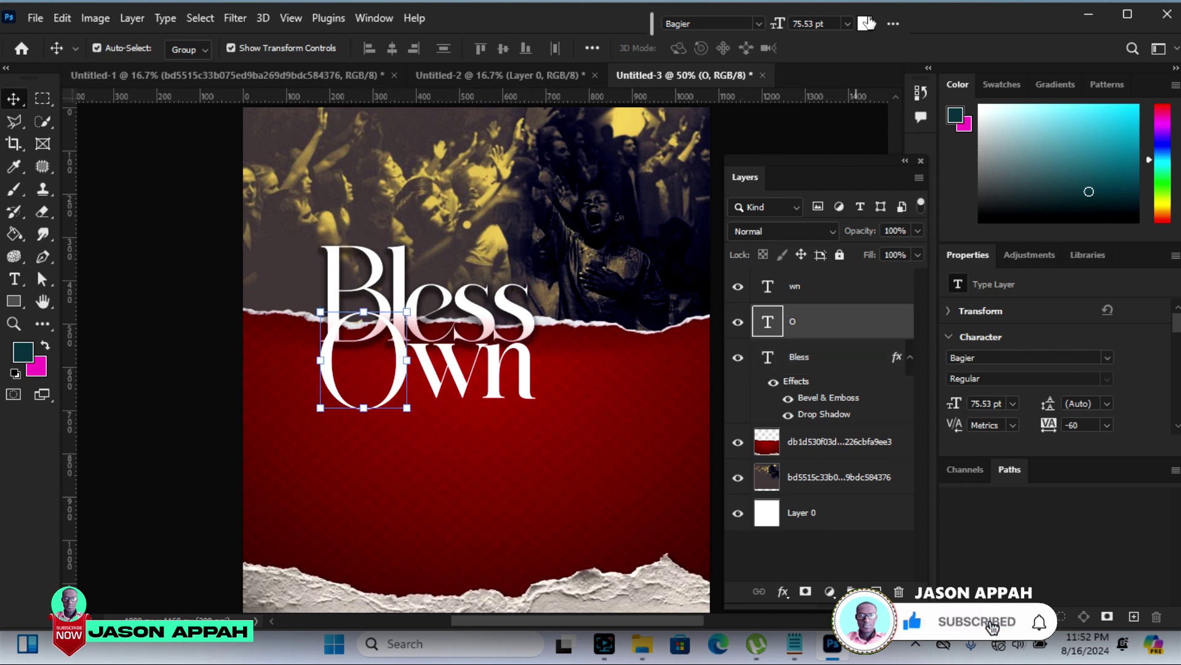
pyautogui.click(864, 23)
pyautogui.click(630, 122)
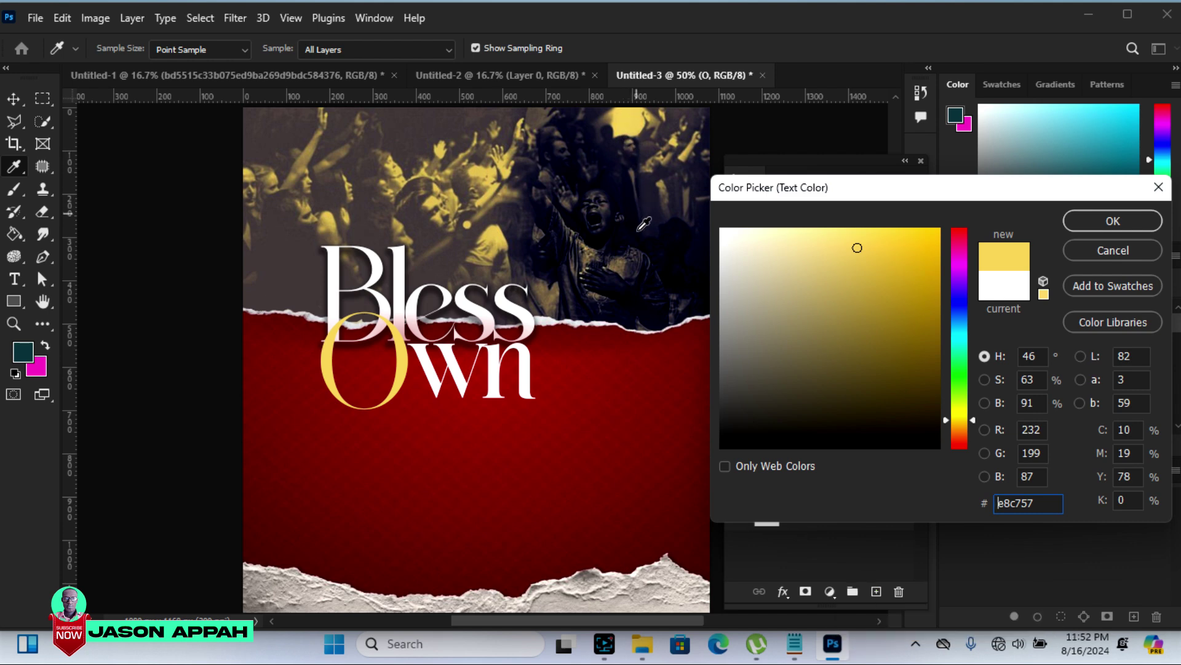
pyautogui.click(401, 253)
pyautogui.click(1102, 222)
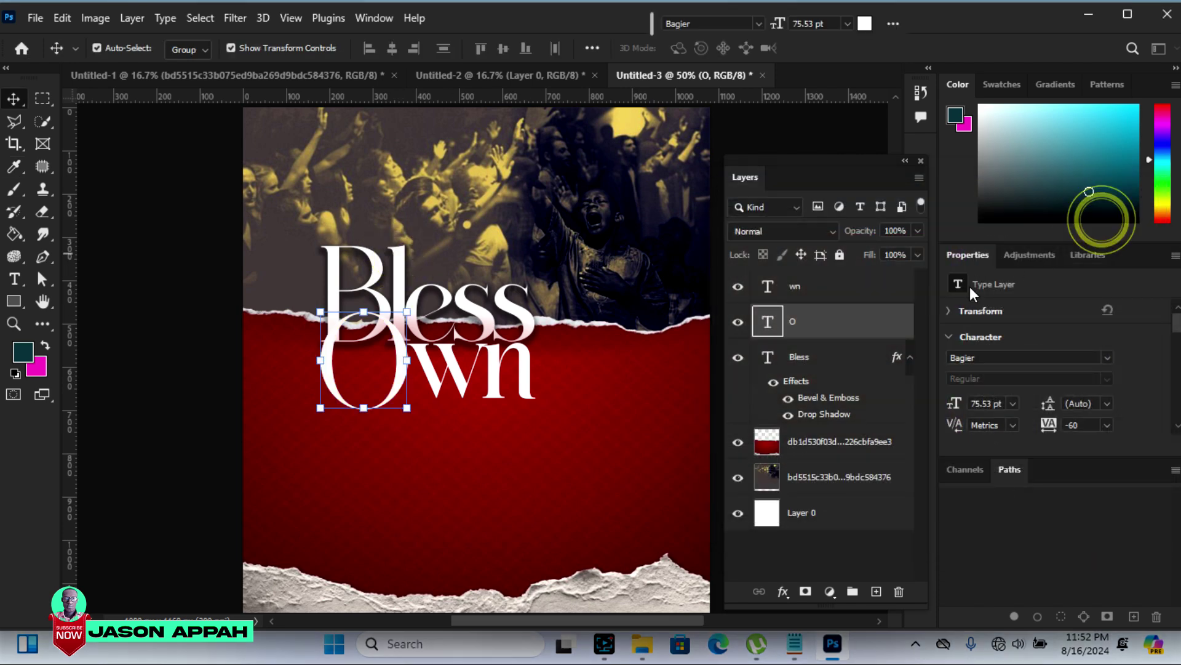
pyautogui.click(783, 591)
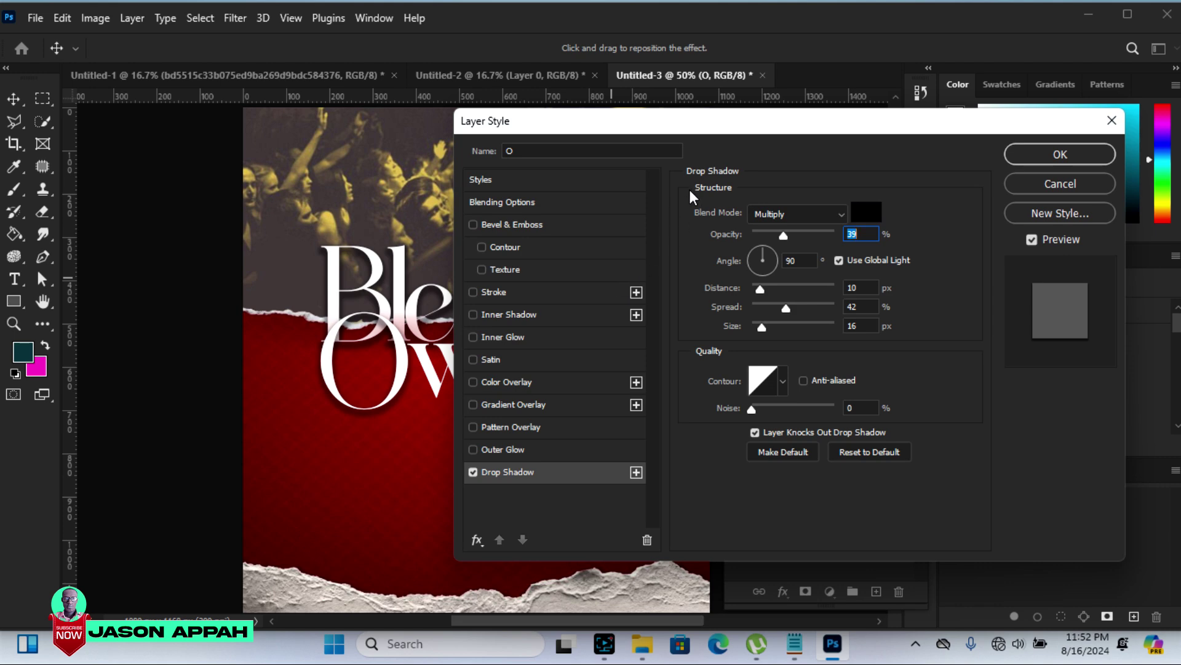
# Set the O's drop shadow spread to 18% and size to 49 px
pyautogui.moveTo(686, 131); pyautogui.dragTo(780, 133)
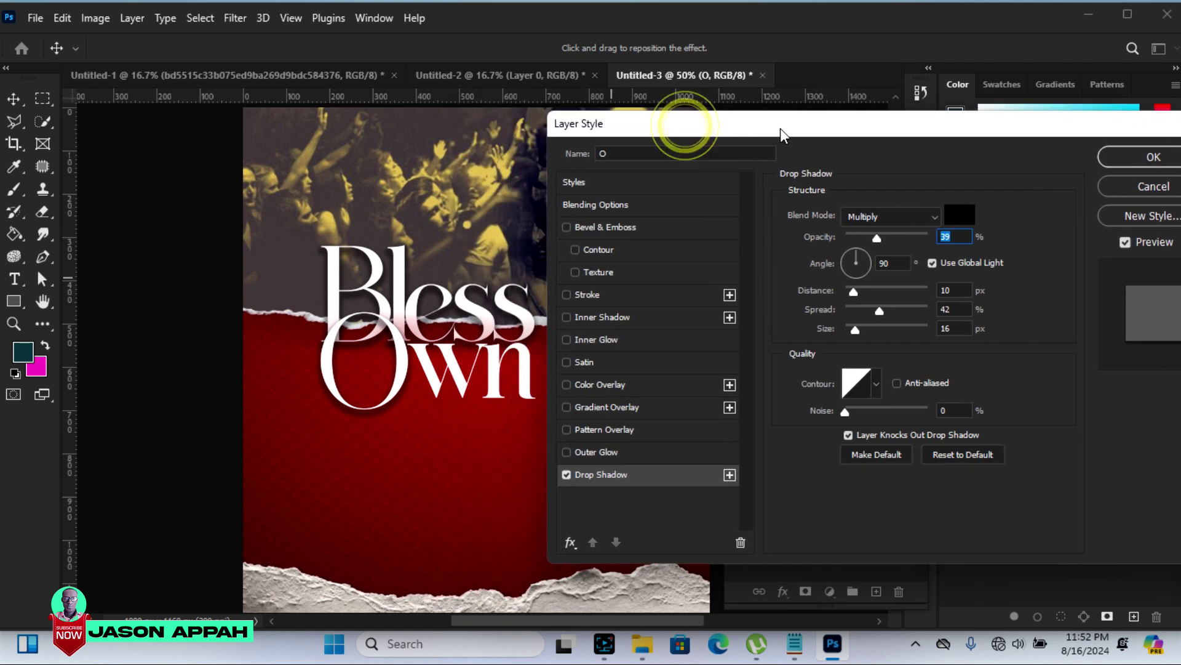
pyautogui.moveTo(879, 310); pyautogui.dragTo(871, 311)
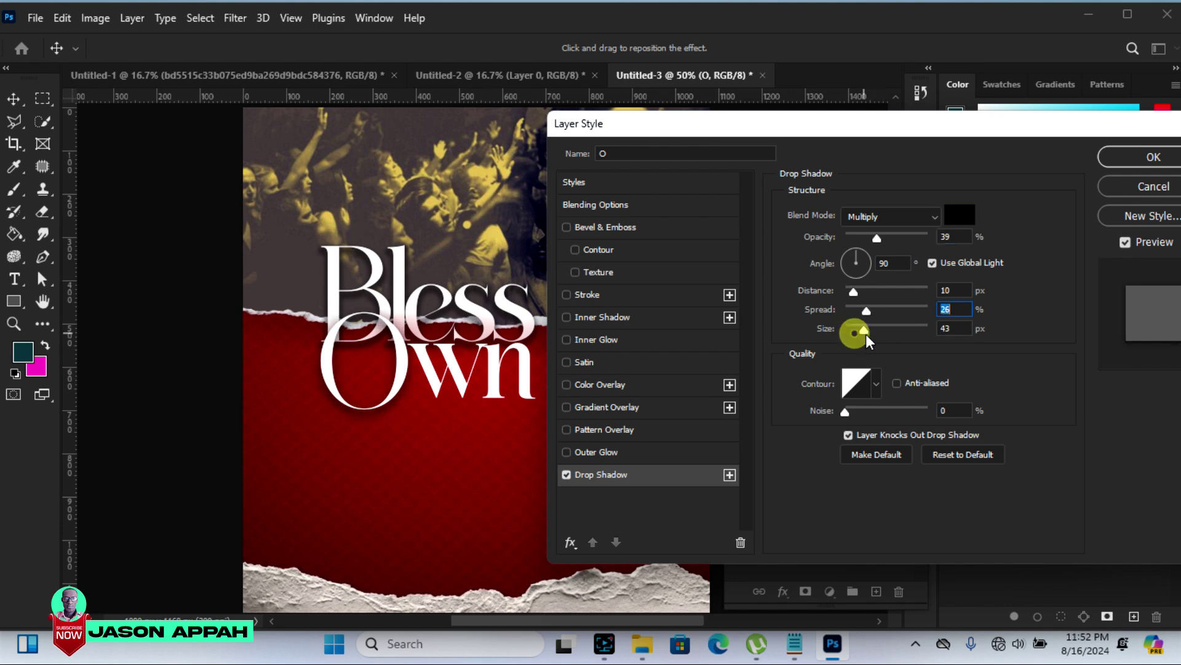
pyautogui.moveTo(855, 329)
pyautogui.mouseDown()
pyautogui.moveTo(866, 329)
pyautogui.moveTo(860, 313)
pyautogui.mouseUp()
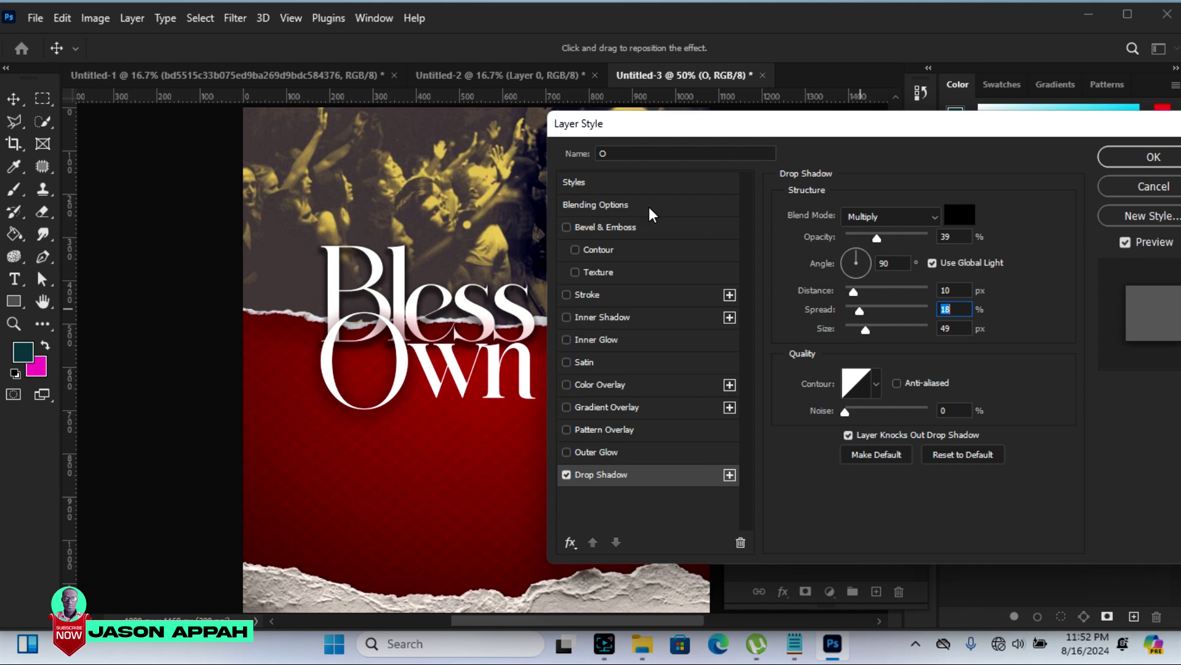
# Add Bevel & Emboss to the O with a Linear gloss contour and apply
pyautogui.click(566, 228)
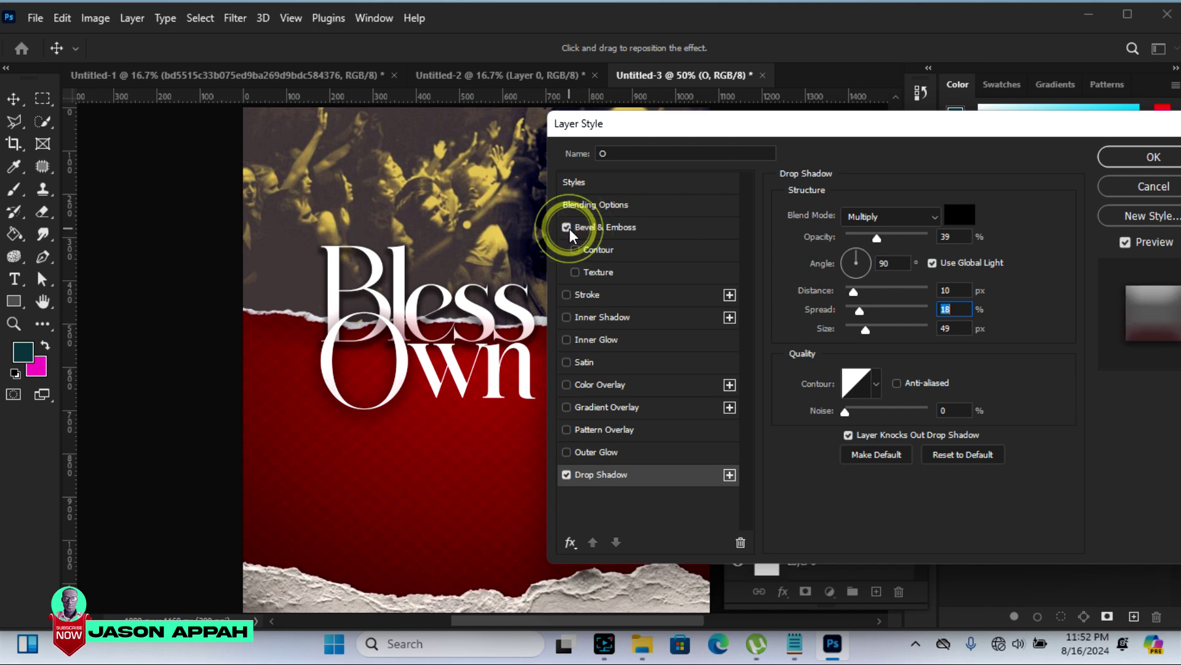
pyautogui.click(589, 228)
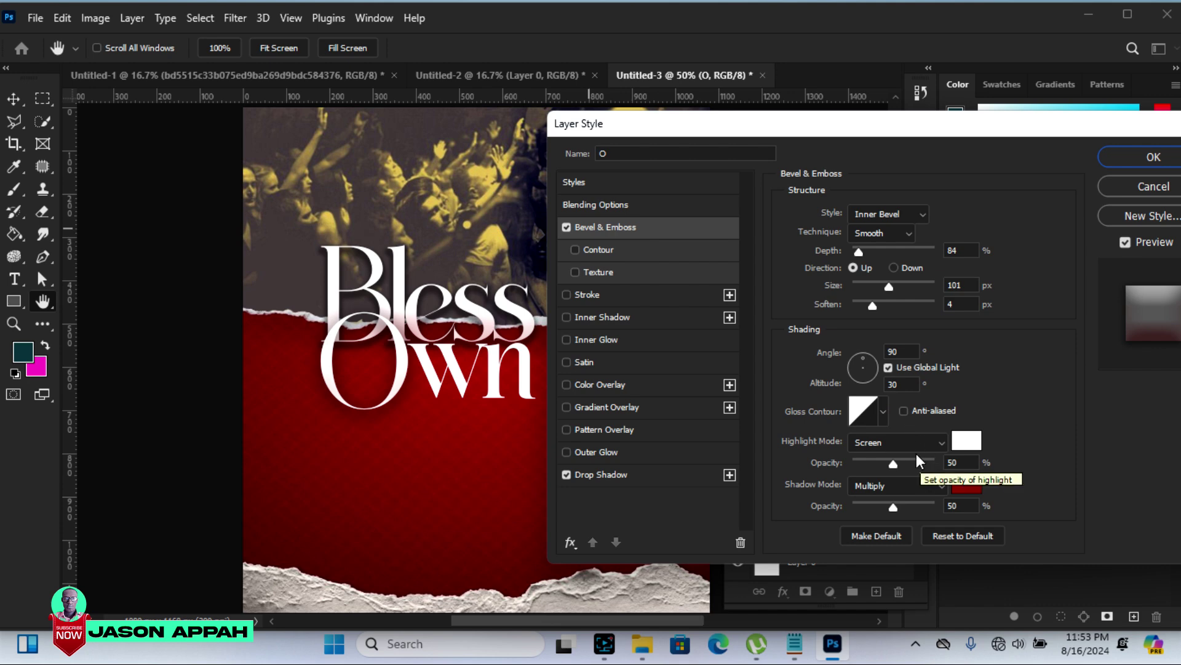
pyautogui.click(884, 412)
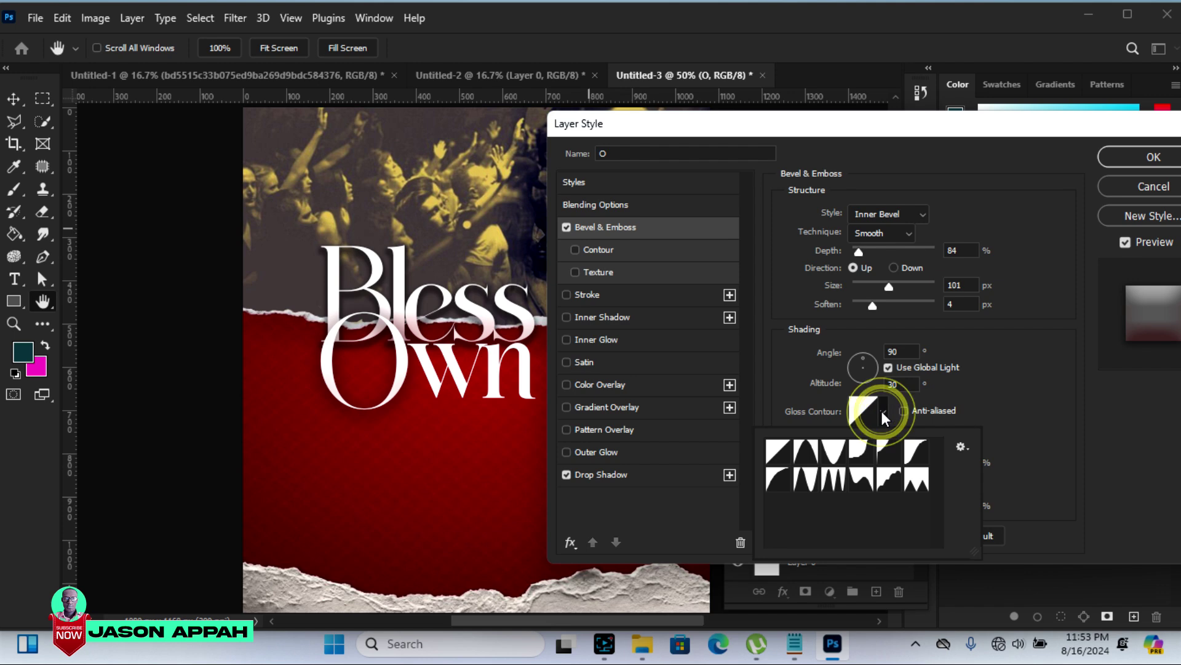
pyautogui.click(837, 456)
pyautogui.click(781, 483)
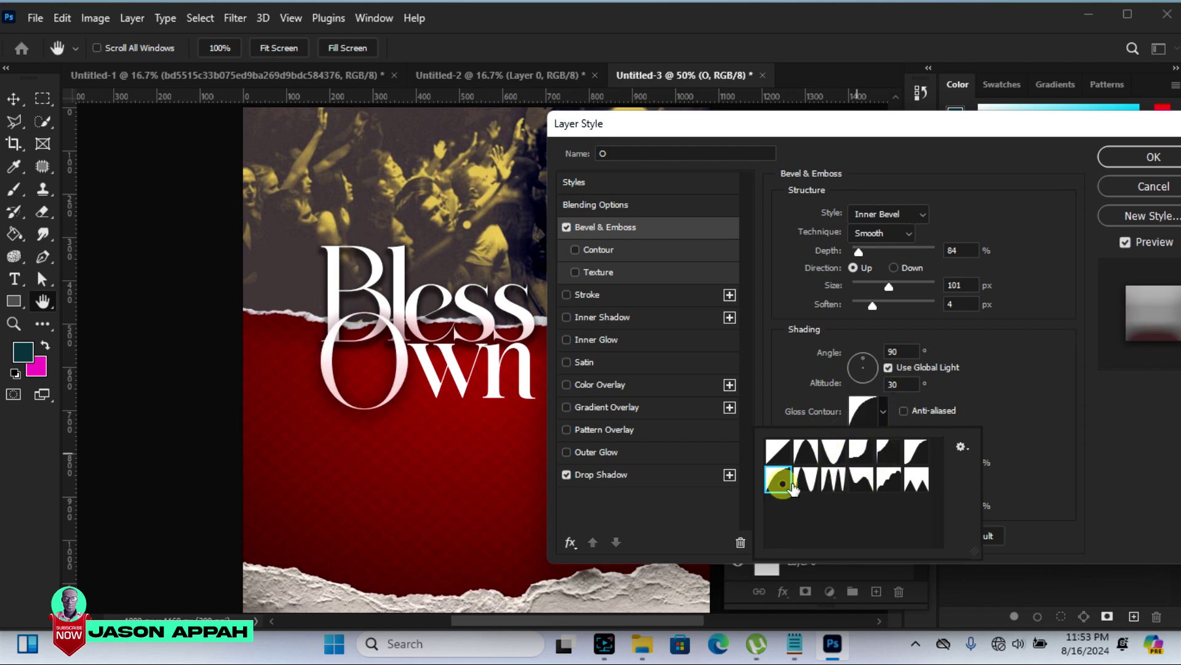
pyautogui.click(835, 483)
pyautogui.click(886, 483)
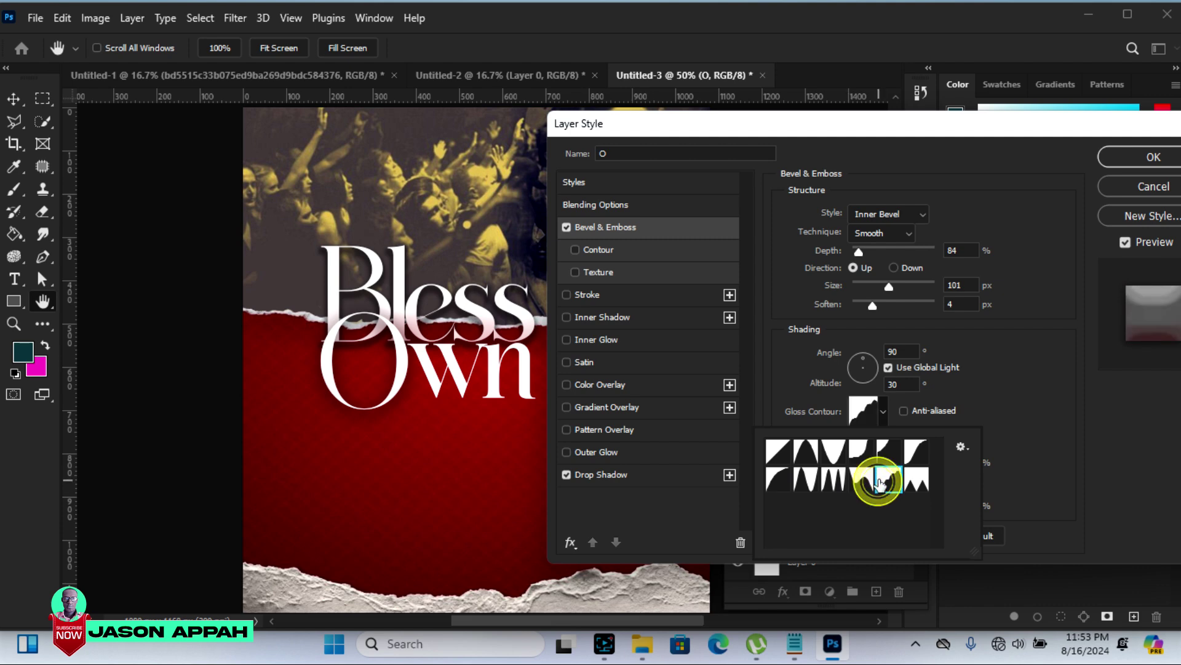
pyautogui.click(778, 451)
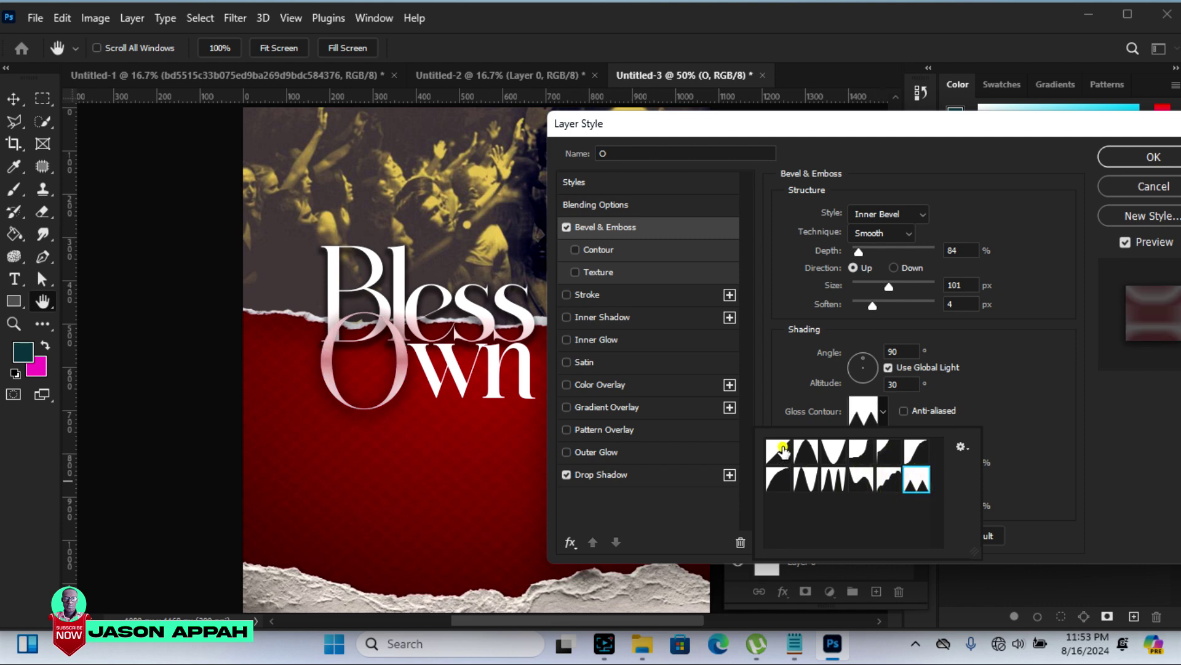
pyautogui.click(1121, 156)
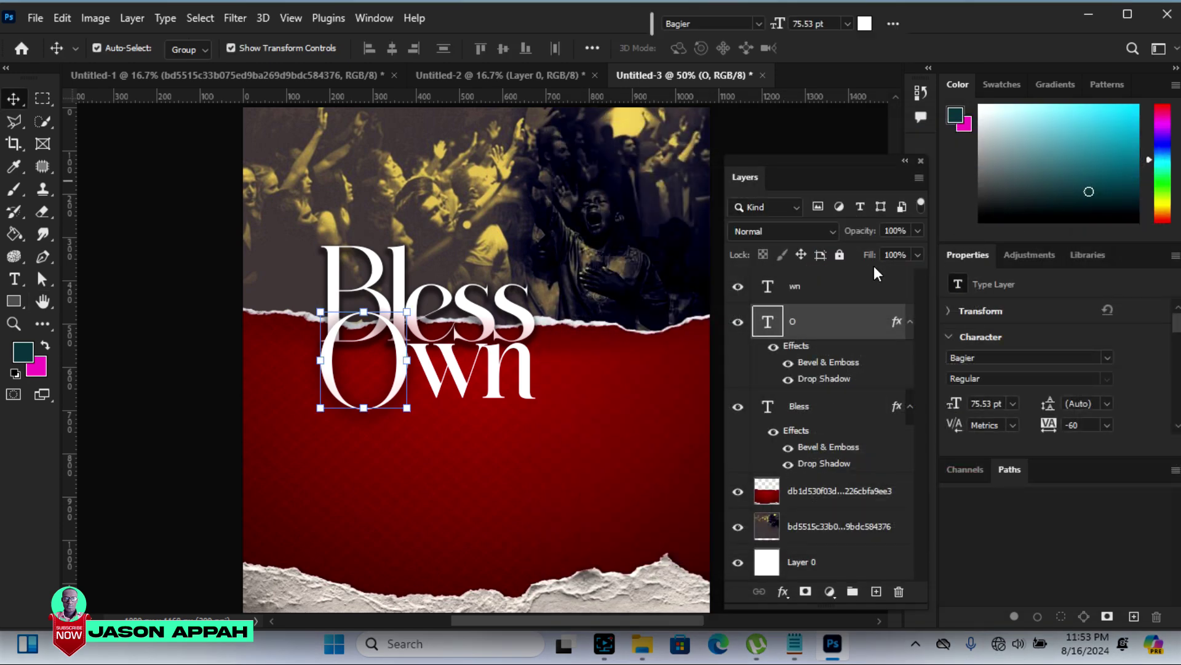
# Add a drop shadow to the wn text layer
pyautogui.click(525, 380)
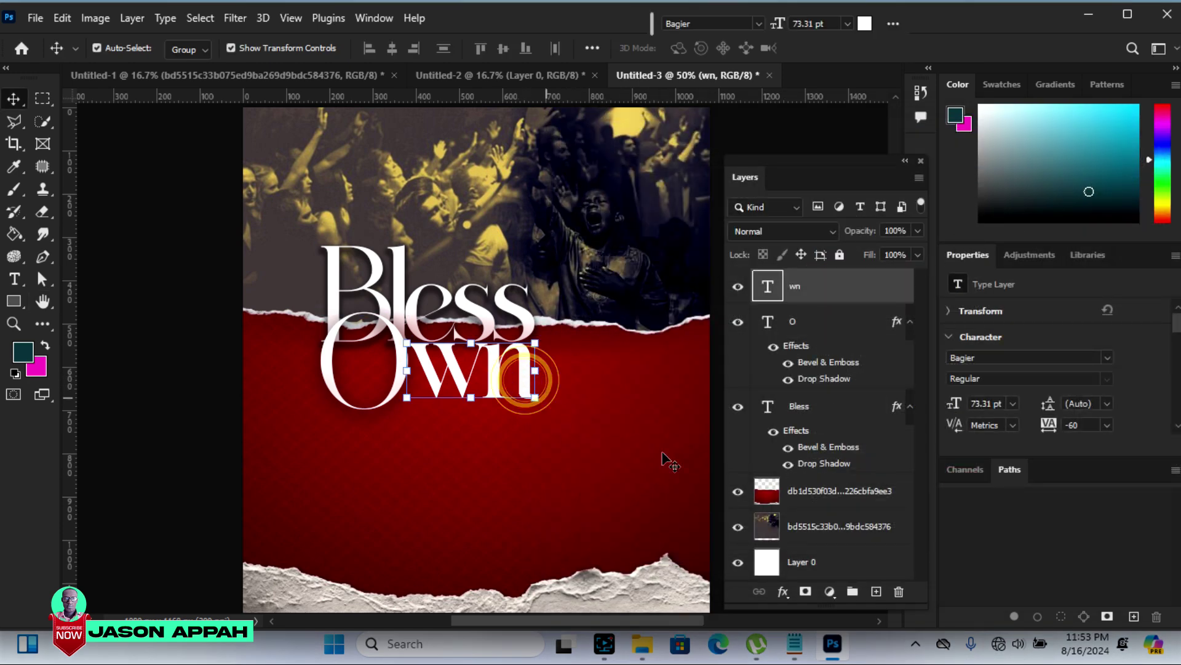
pyautogui.click(782, 591)
pyautogui.click(797, 585)
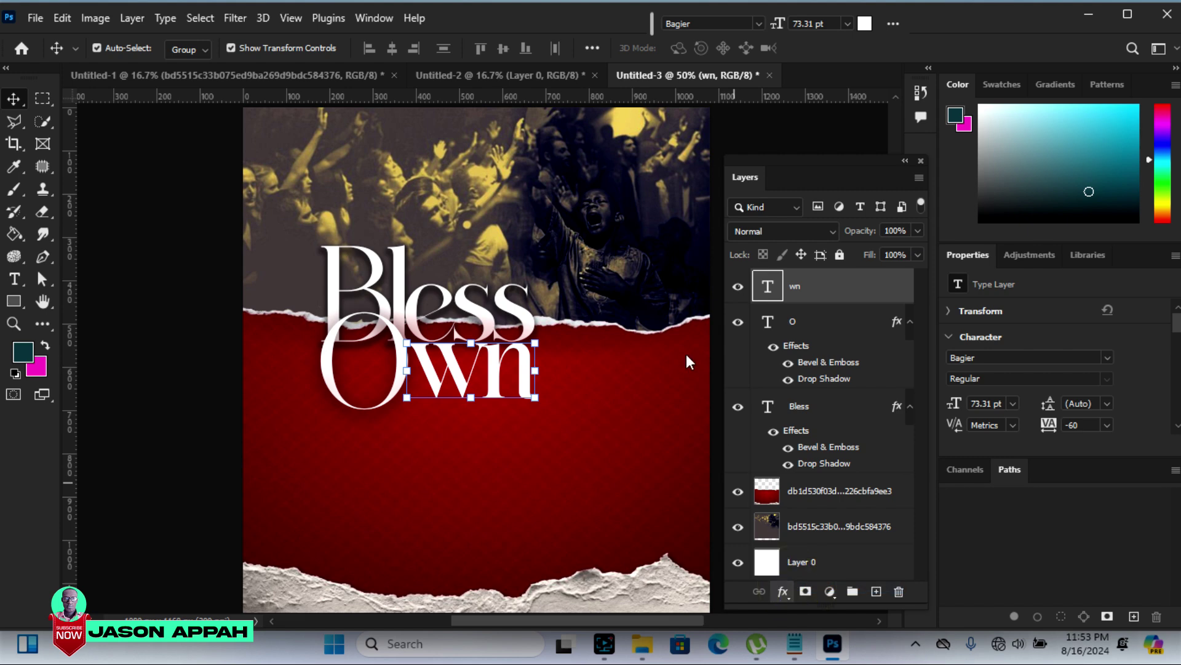
pyautogui.moveTo(670, 120); pyautogui.dragTo(806, 104)
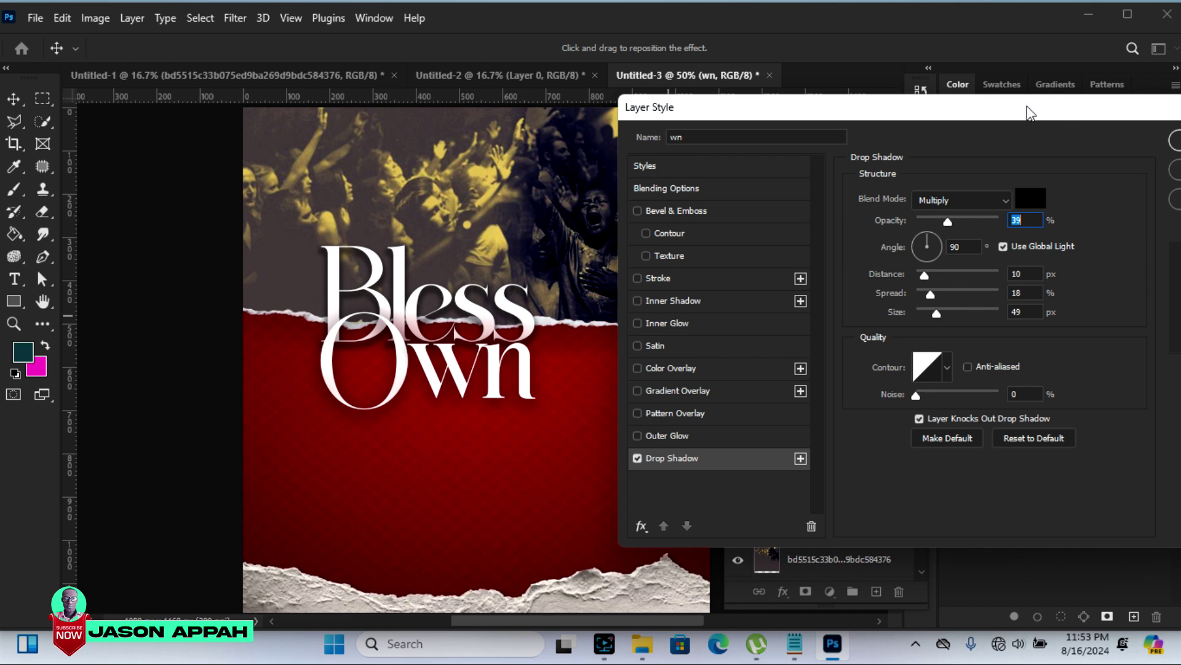
pyautogui.moveTo(1019, 105); pyautogui.dragTo(938, 114)
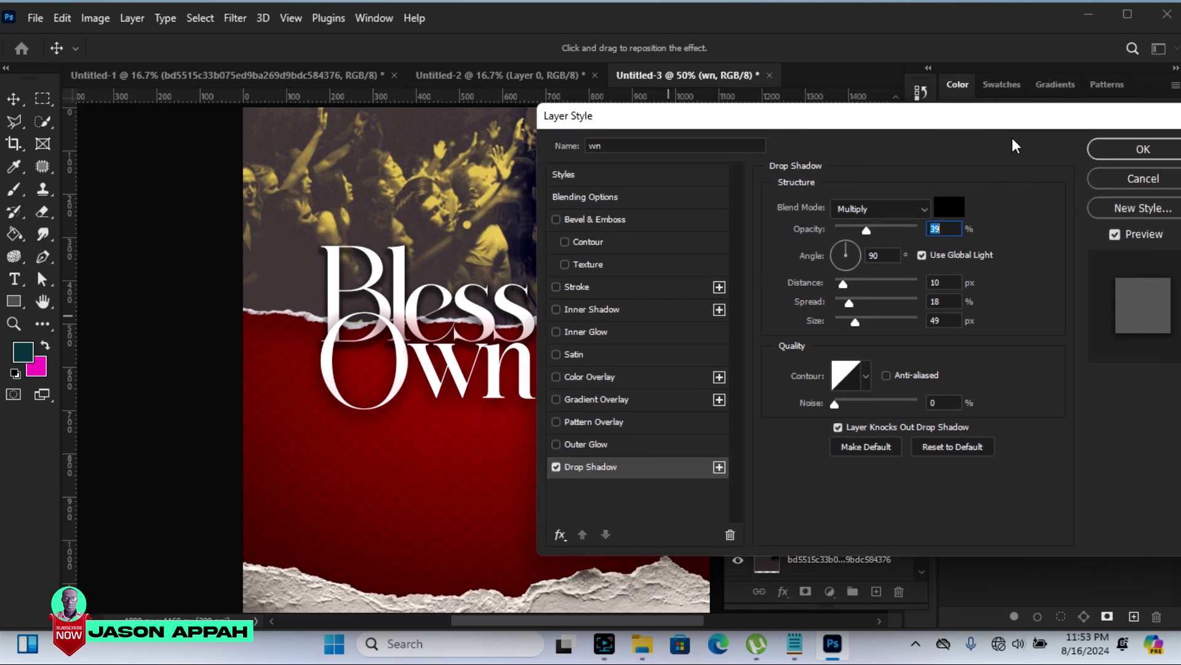
# Add Bevel & Emboss to wn with 59% highlight and 58% shadow opacity
pyautogui.click(557, 218)
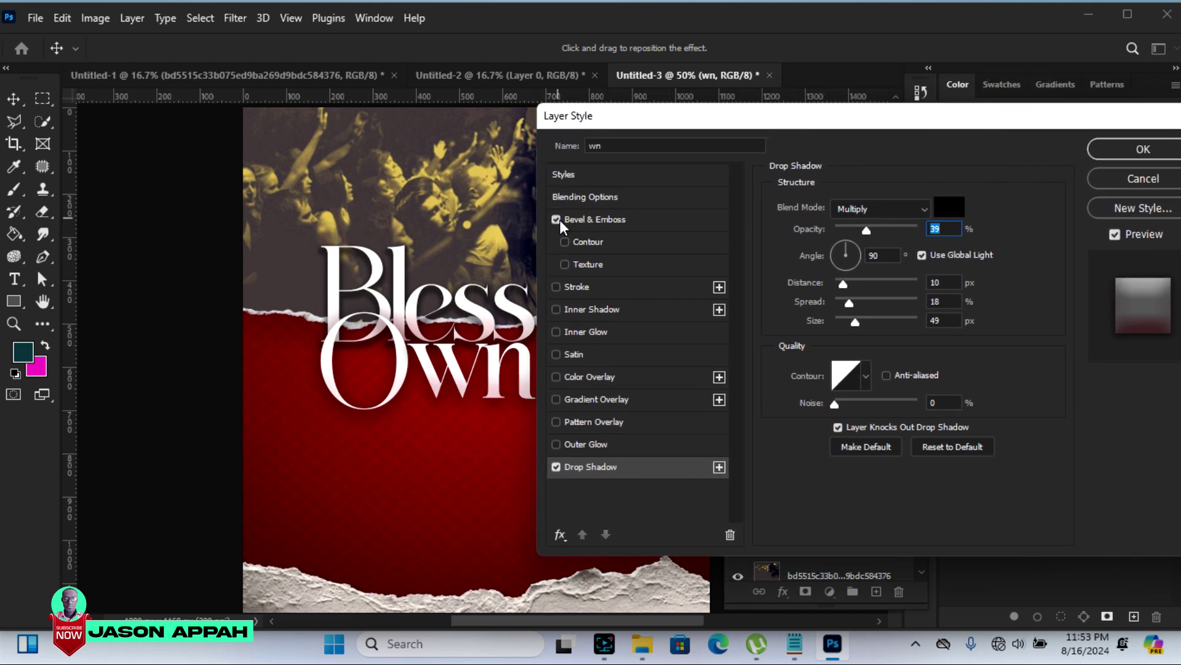
pyautogui.click(614, 219)
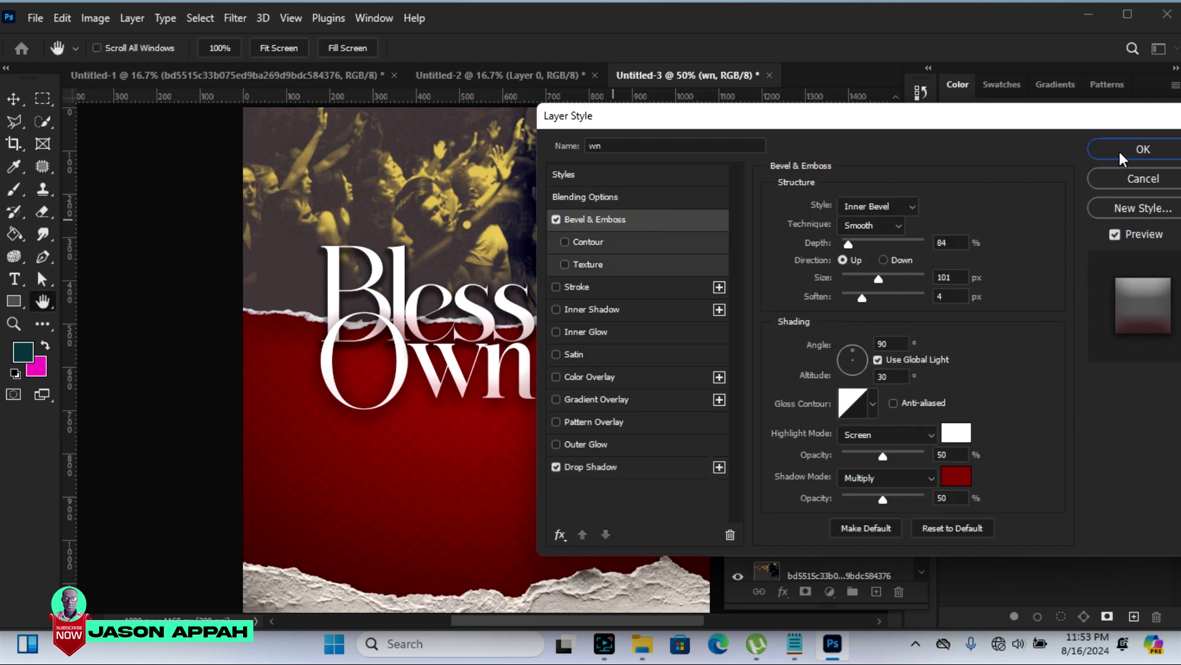
pyautogui.moveTo(882, 495)
pyautogui.mouseDown()
pyautogui.moveTo(854, 498)
pyautogui.moveTo(889, 502)
pyautogui.mouseUp()
pyautogui.moveTo(884, 456)
pyautogui.mouseDown()
pyautogui.moveTo(917, 464)
pyautogui.moveTo(892, 463)
pyautogui.mouseUp()
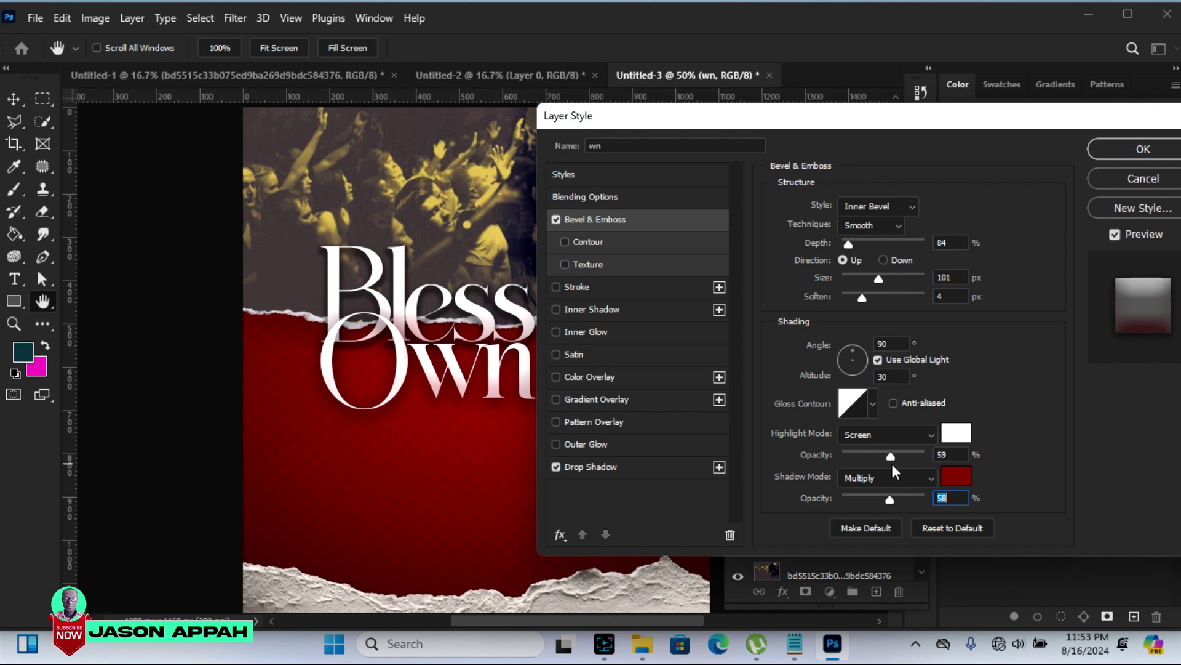
# Apply the wn layer style, deselect the layer, and bring up the Untitled-1 document
pyautogui.click(1125, 153)
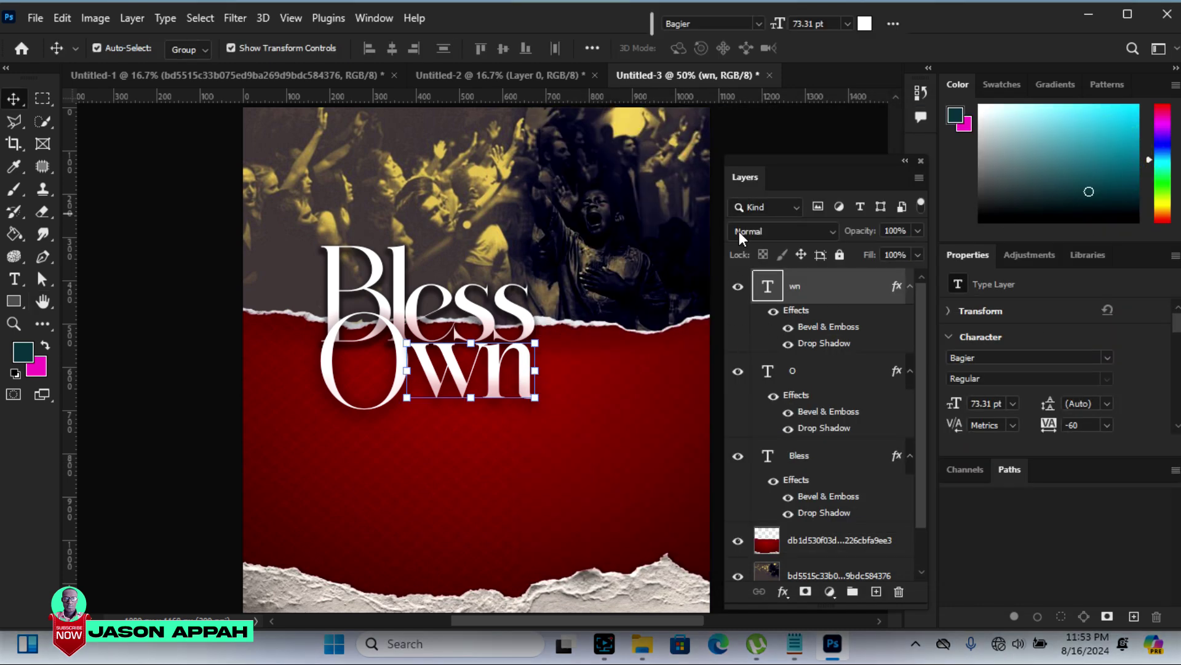
pyautogui.click(799, 120)
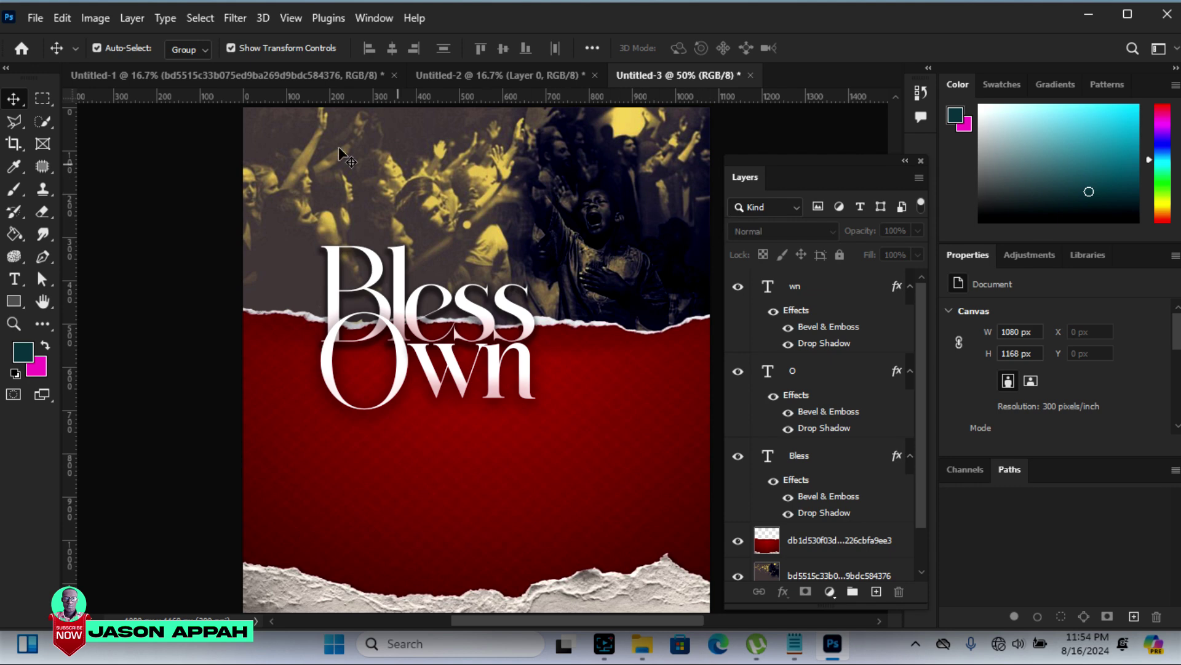
pyautogui.click(182, 75)
# Drop the white dove from Untitled-1 into Untitled-3 and shrink it to about 492 px
pyautogui.moveTo(575, 150)
pyautogui.mouseDown()
pyautogui.moveTo(626, 125)
pyautogui.moveTo(612, 184)
pyautogui.mouseUp()
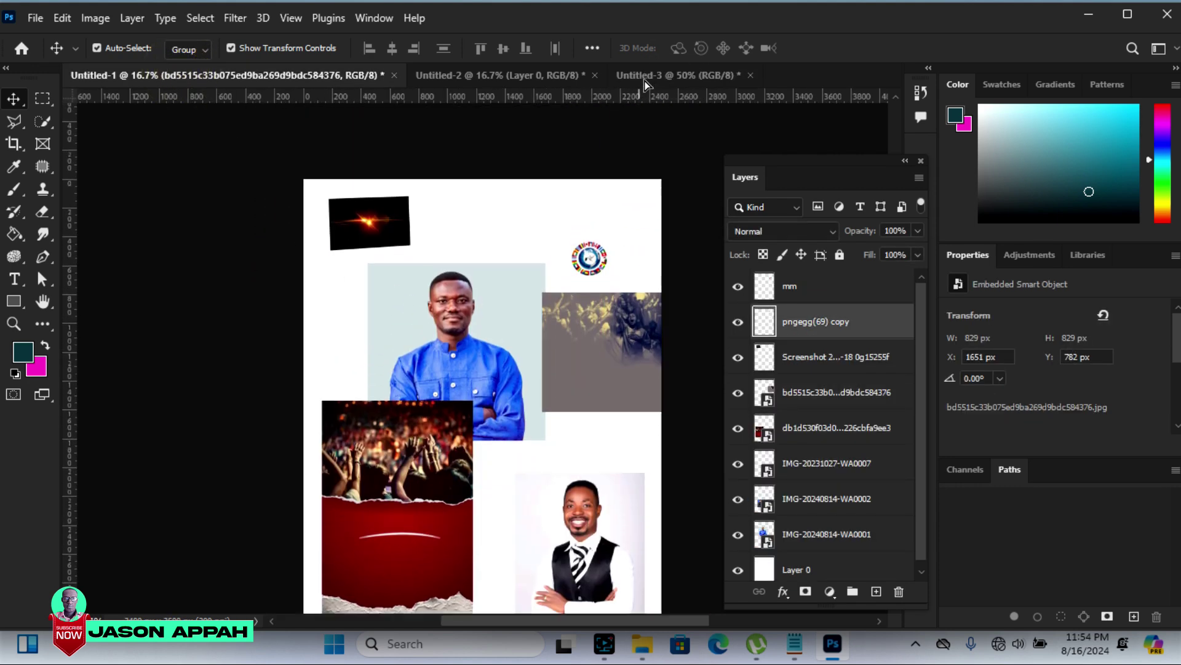
pyautogui.moveTo(581, 300); pyautogui.dragTo(583, 303)
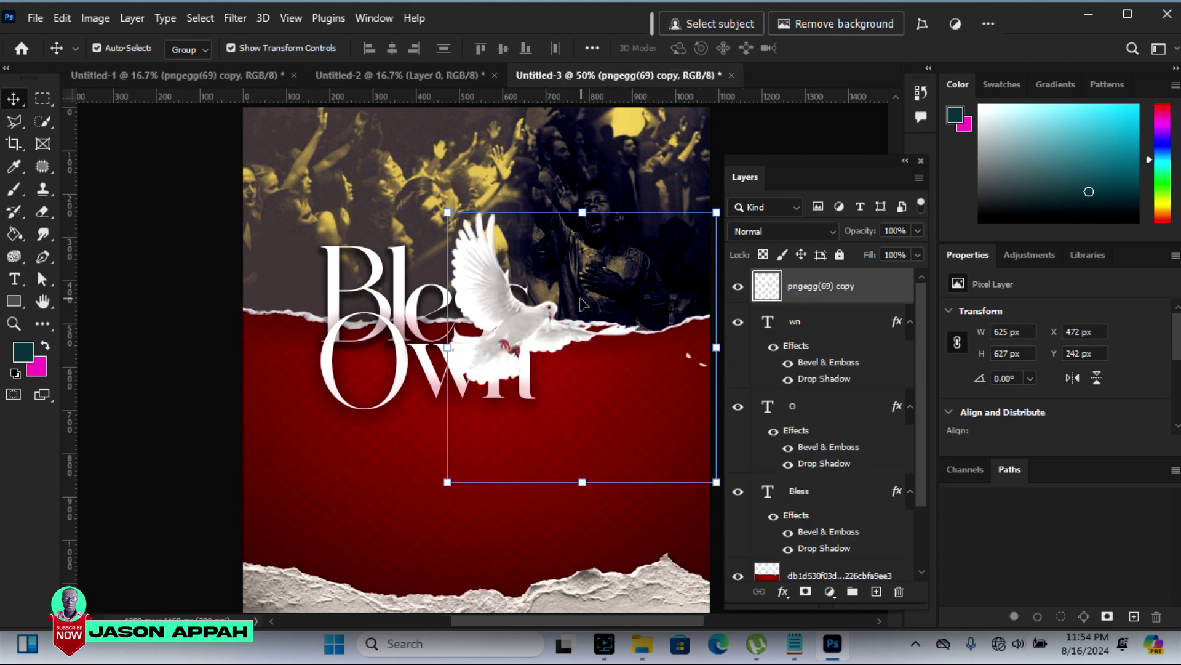
pyautogui.moveTo(447, 212)
pyautogui.mouseDown()
pyautogui.moveTo(495, 276)
pyautogui.moveTo(577, 342)
pyautogui.mouseUp()
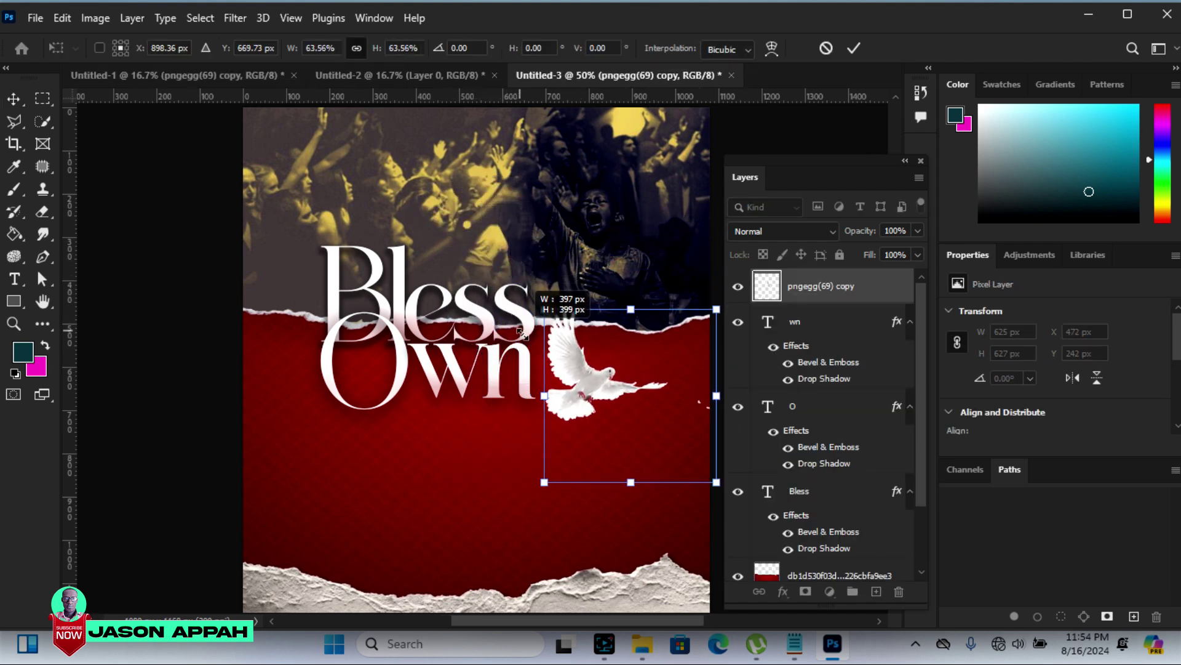
pyautogui.press('Return')
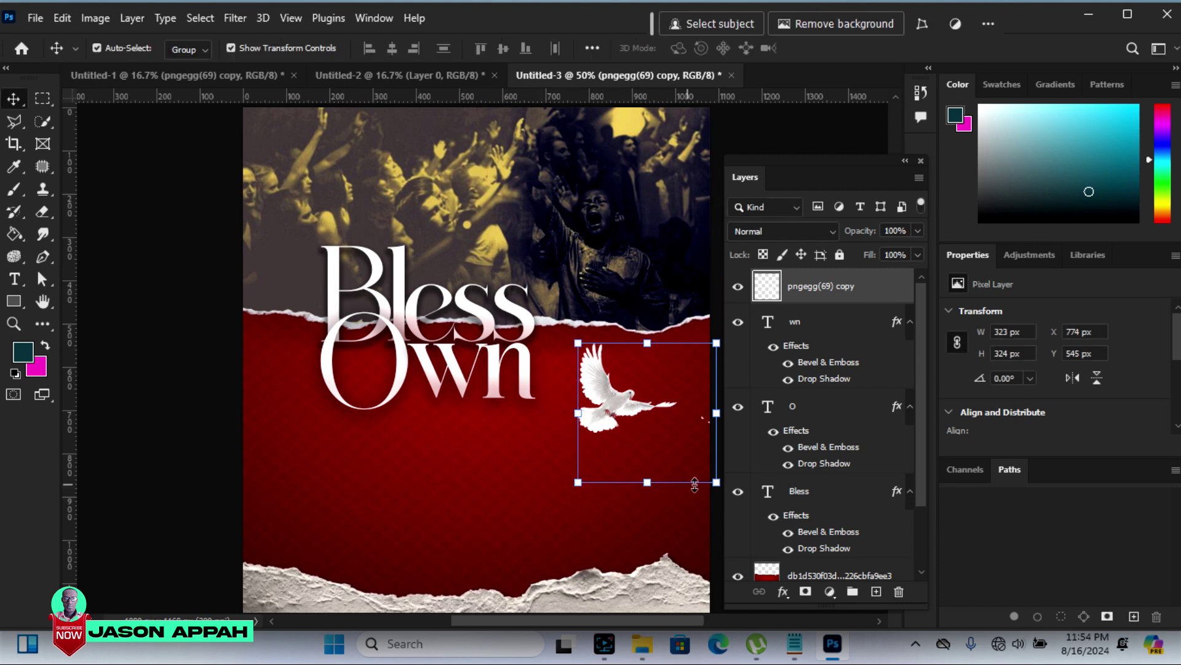
# Scale the dove to 72.19% and set it on the torn edge beside Bless
pyautogui.moveTo(717, 484); pyautogui.dragTo(677, 443)
pyautogui.moveTo(600, 388); pyautogui.dragTo(567, 326)
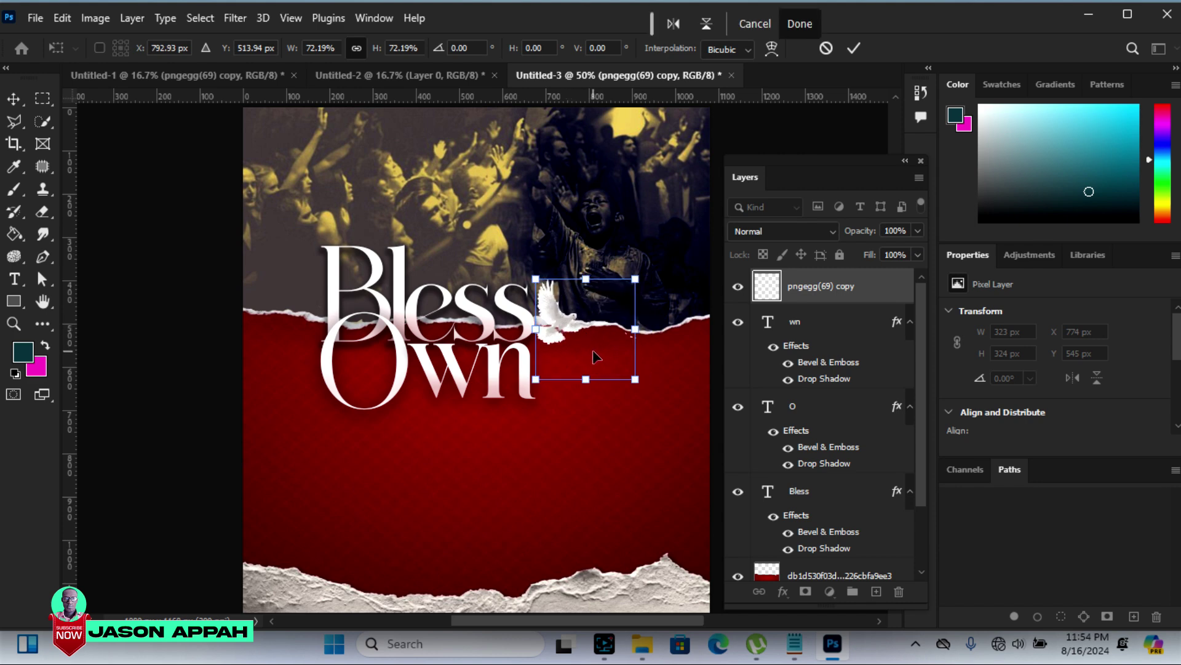
pyautogui.press('Right')
pyautogui.press('Right')
pyautogui.press('Right')
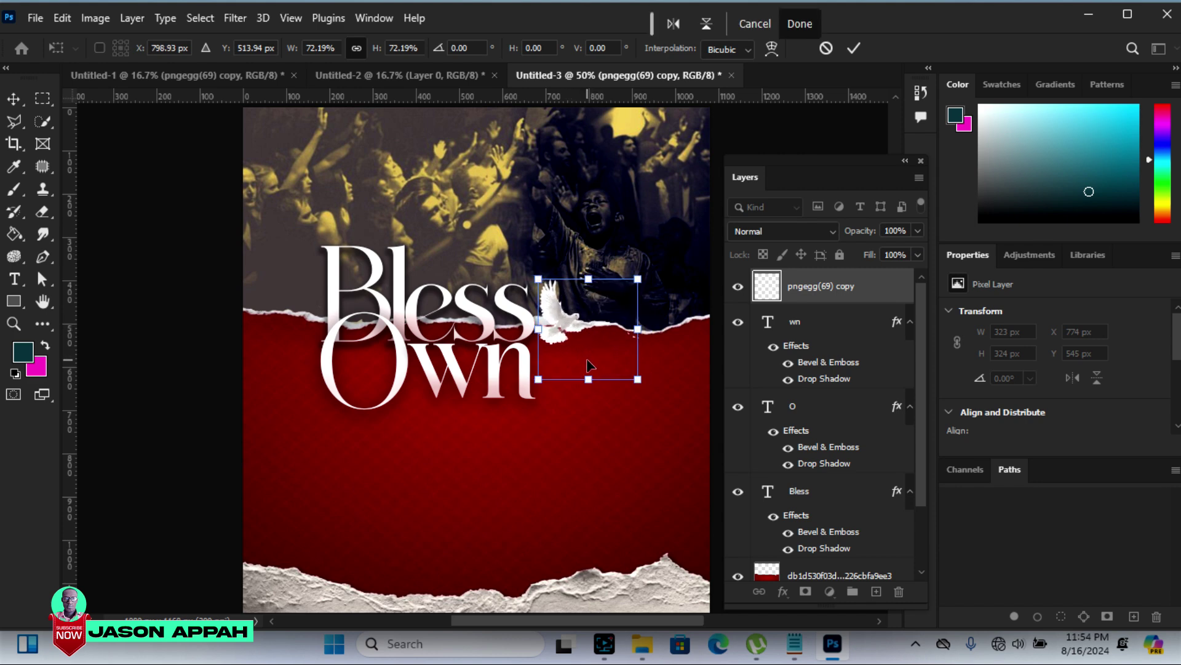
pyautogui.click(854, 48)
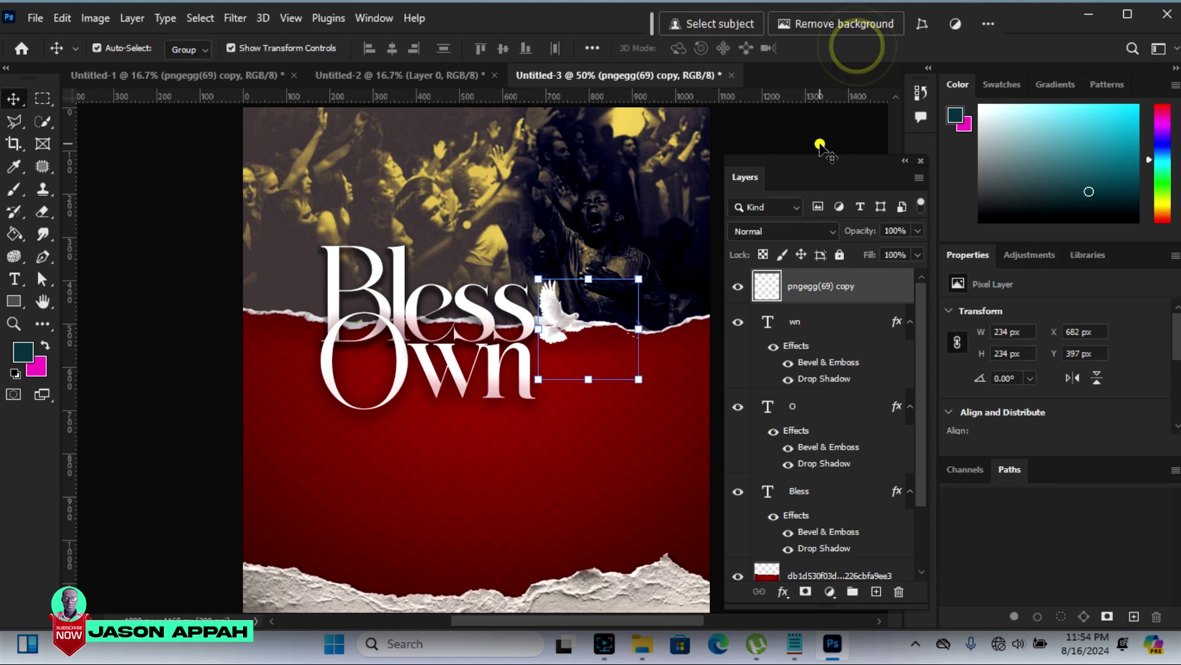
pyautogui.click(824, 143)
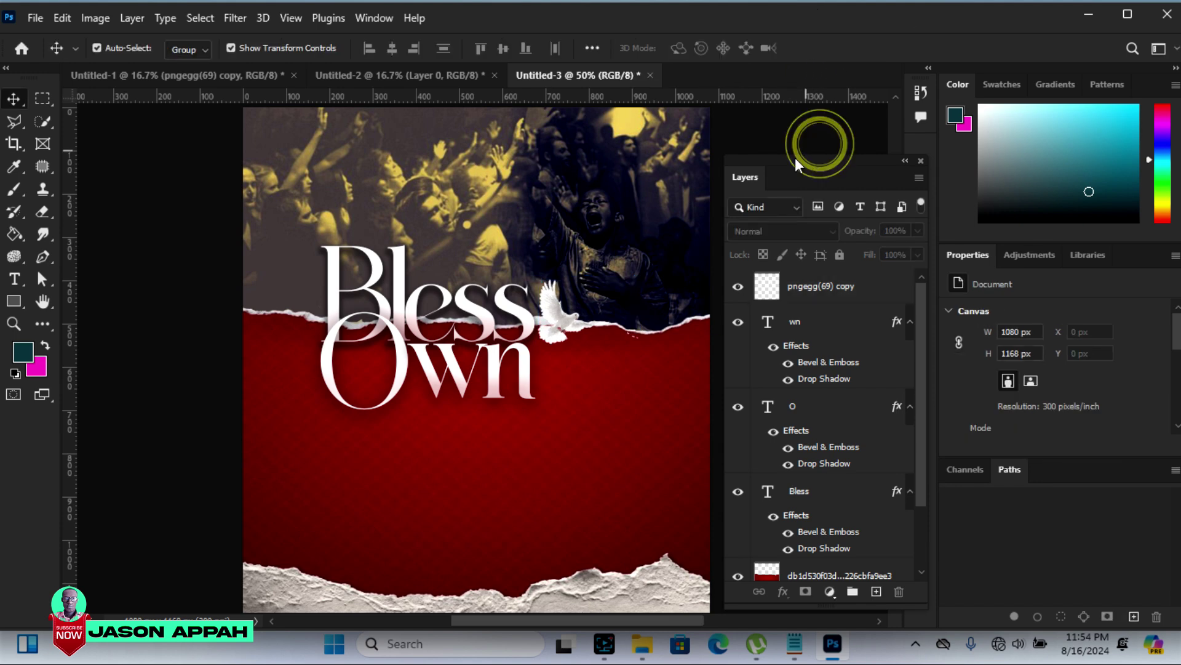
# Add a white 'THEME:' text layer above the Bless title
pyautogui.click(14, 279)
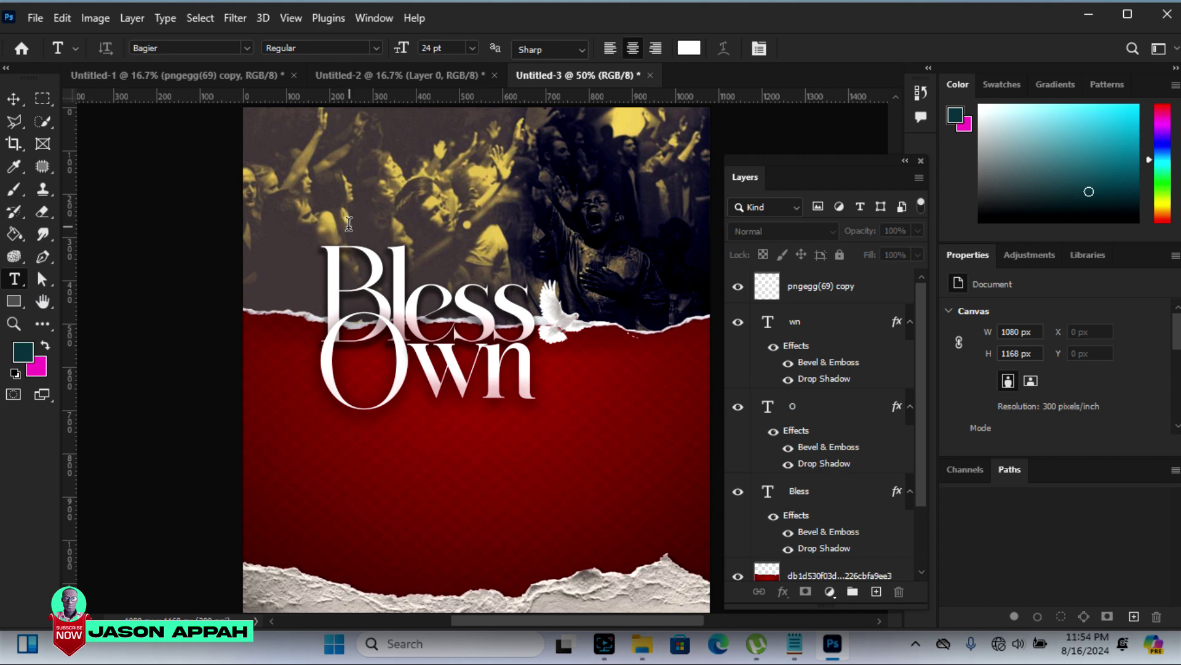
pyautogui.click(348, 223)
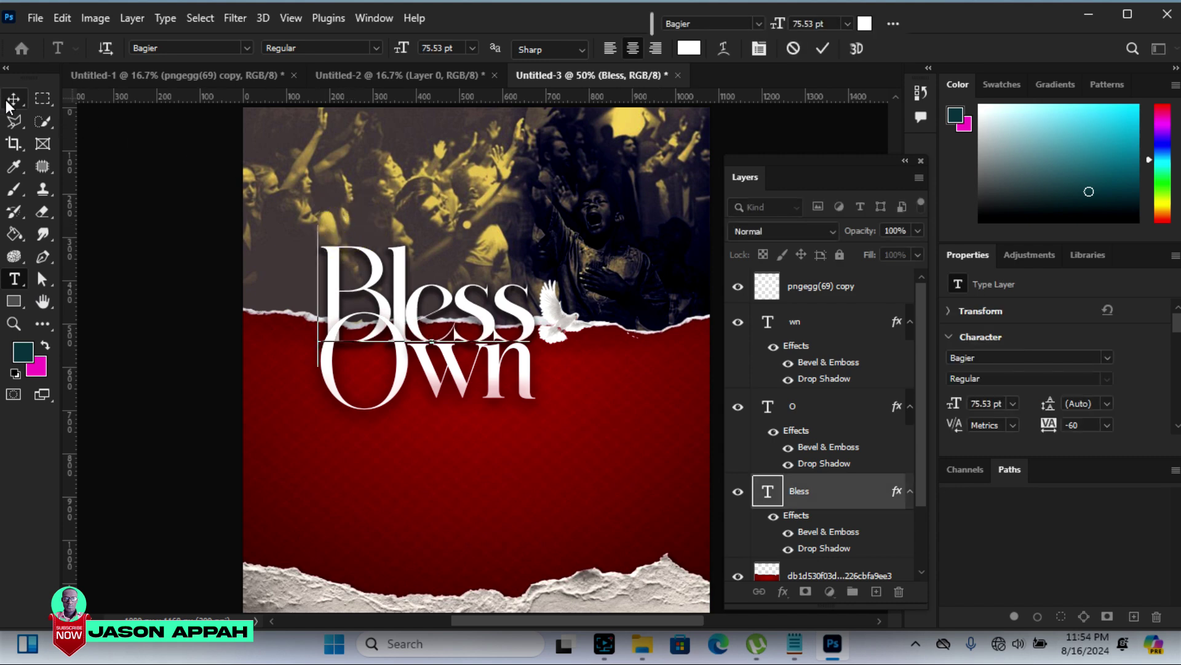
pyautogui.click(14, 99)
pyautogui.click(14, 279)
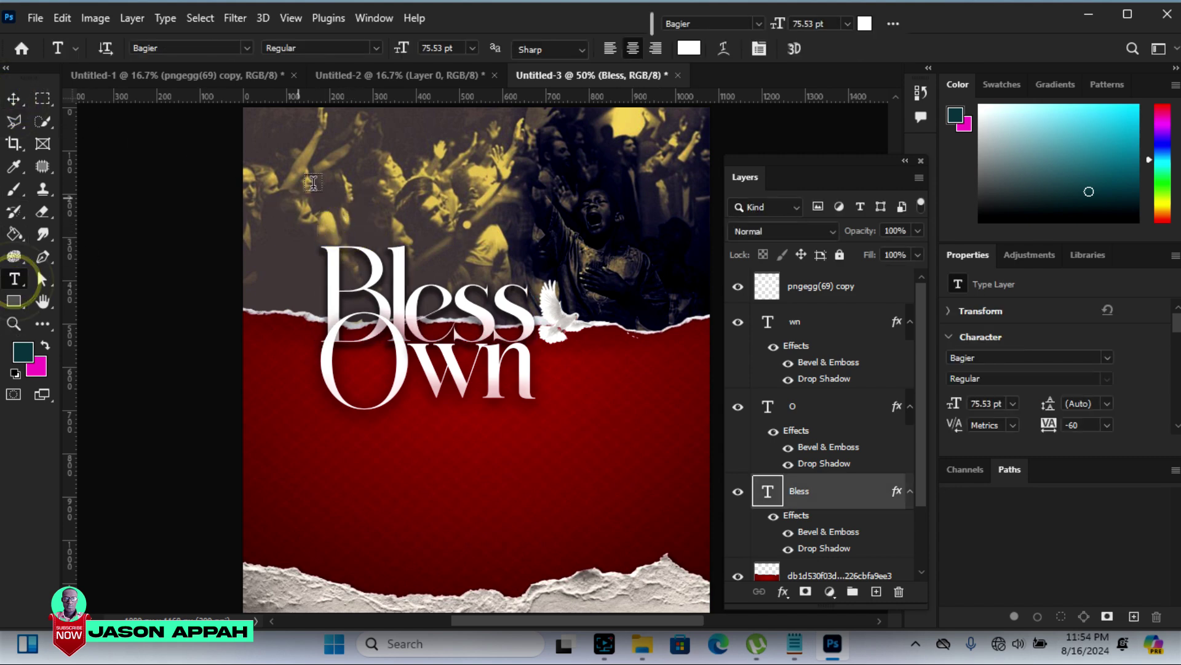
pyautogui.click(315, 169)
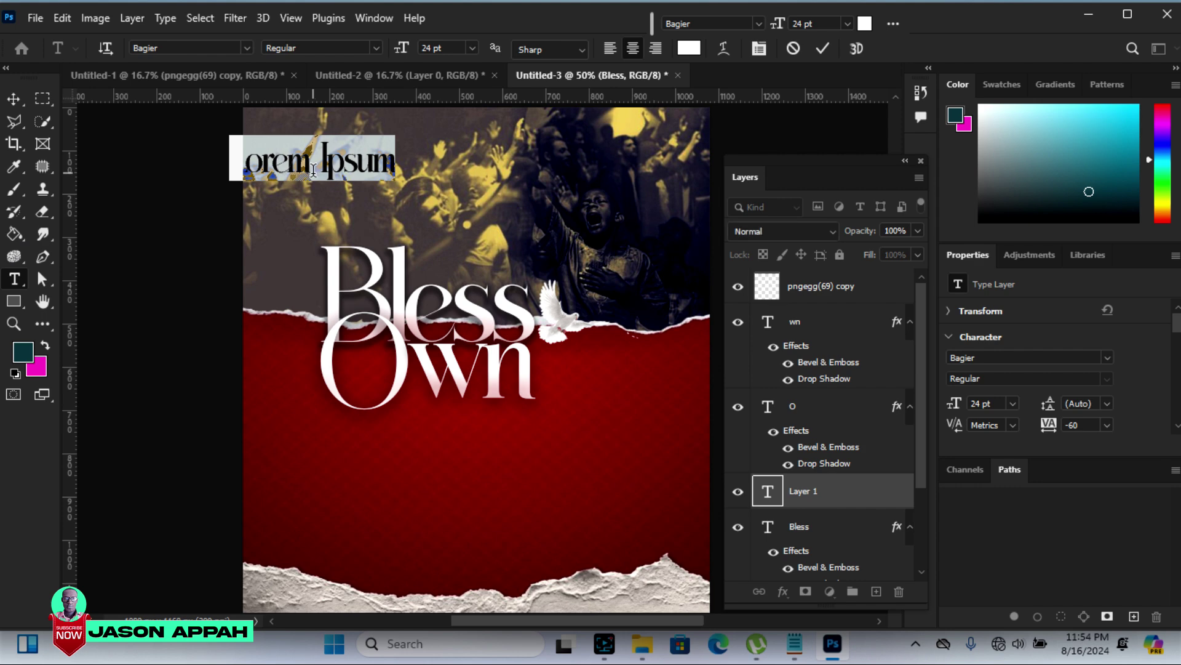
pyautogui.write('THEM')
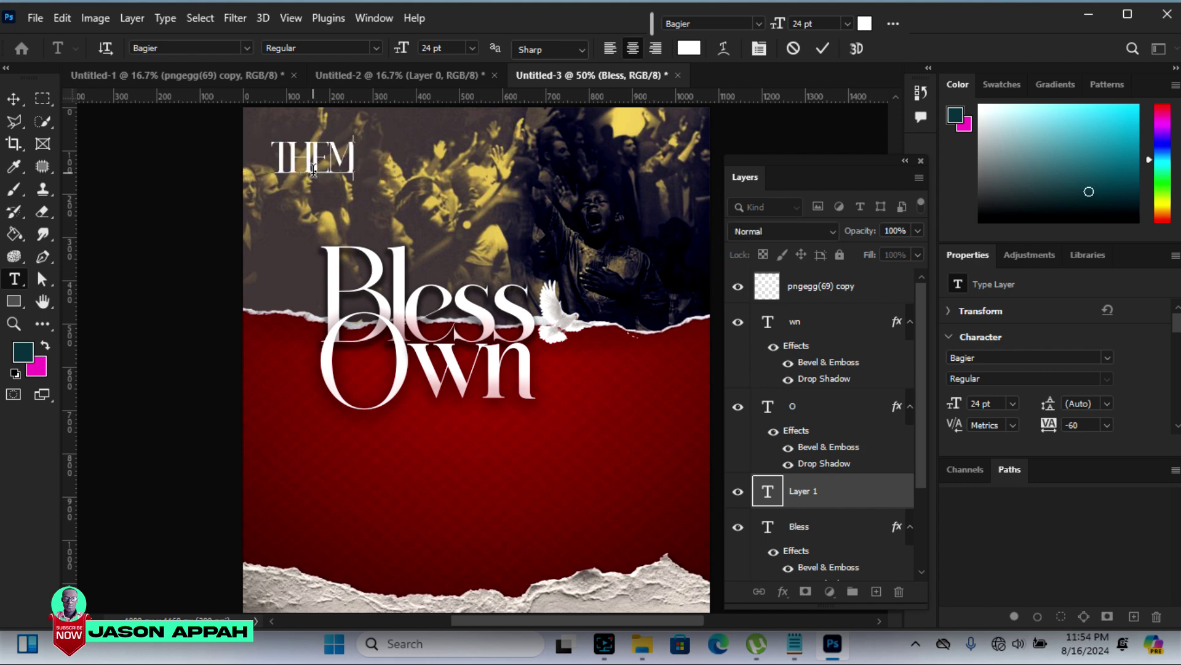
pyautogui.write('E:')
pyautogui.click(13, 98)
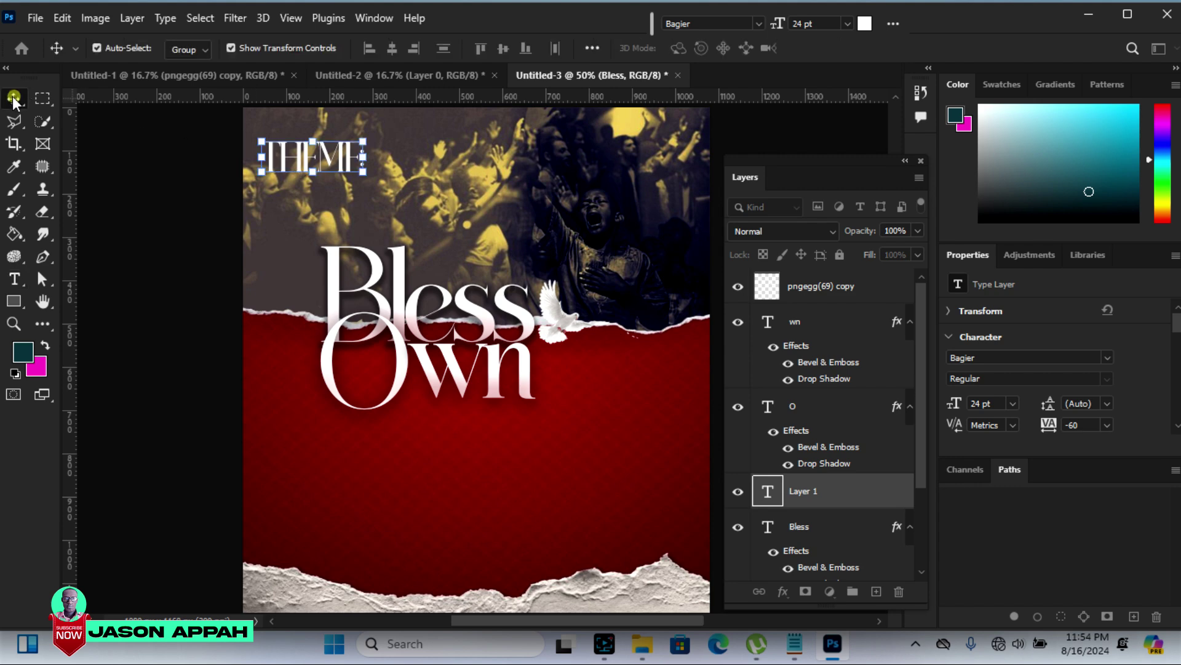
# Scale THEME: down to 13.91 pt and place it just above Bless
pyautogui.hotkey('ctrl', 't')
pyautogui.moveTo(258, 142)
pyautogui.mouseDown()
pyautogui.moveTo(269, 155)
pyautogui.moveTo(301, 156)
pyautogui.moveTo(369, 214)
pyautogui.moveTo(374, 241)
pyautogui.mouseUp()
pyautogui.press('Right')
pyautogui.press('Right')
pyautogui.press('Right')
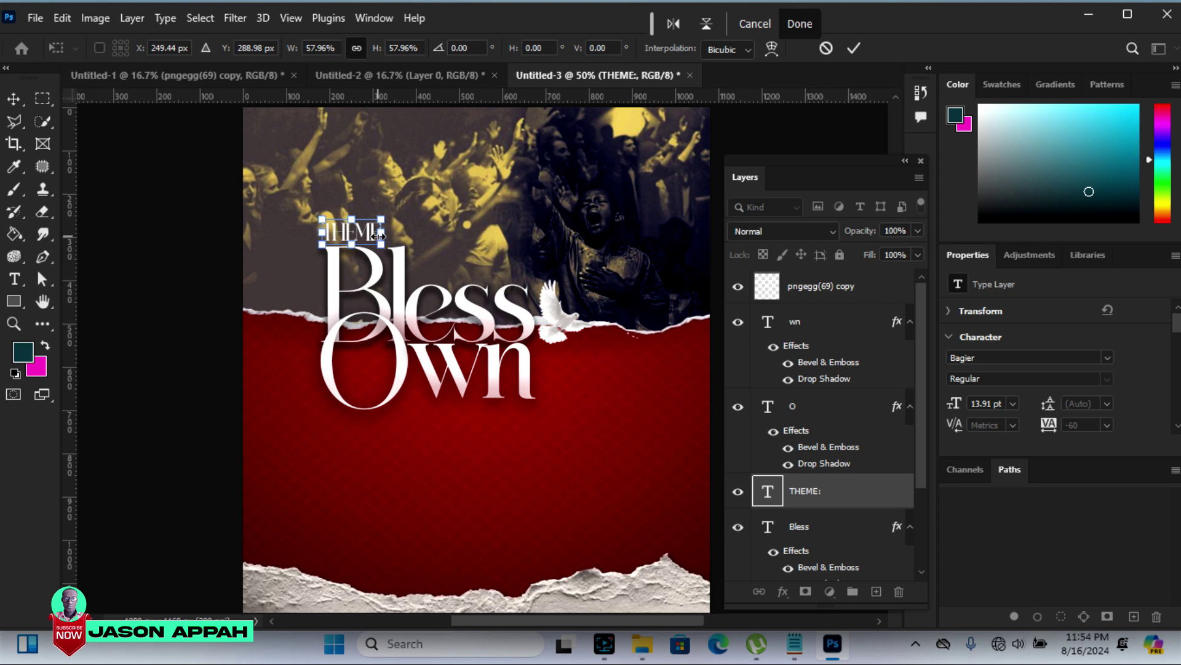
pyautogui.click(855, 48)
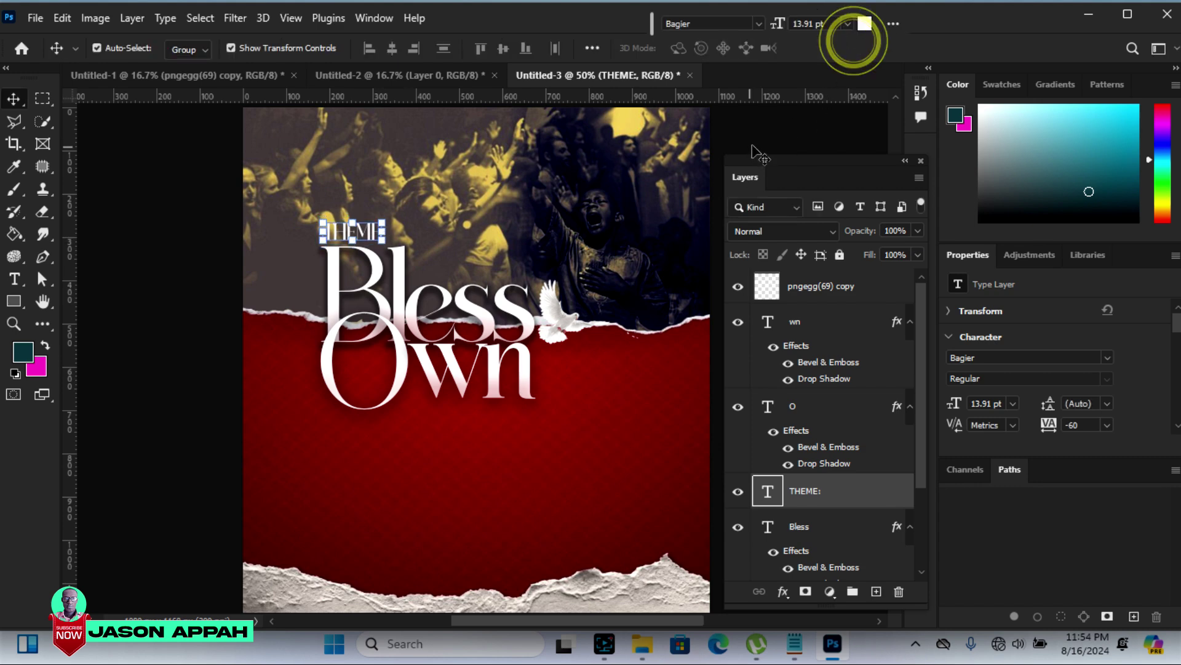
pyautogui.click(757, 138)
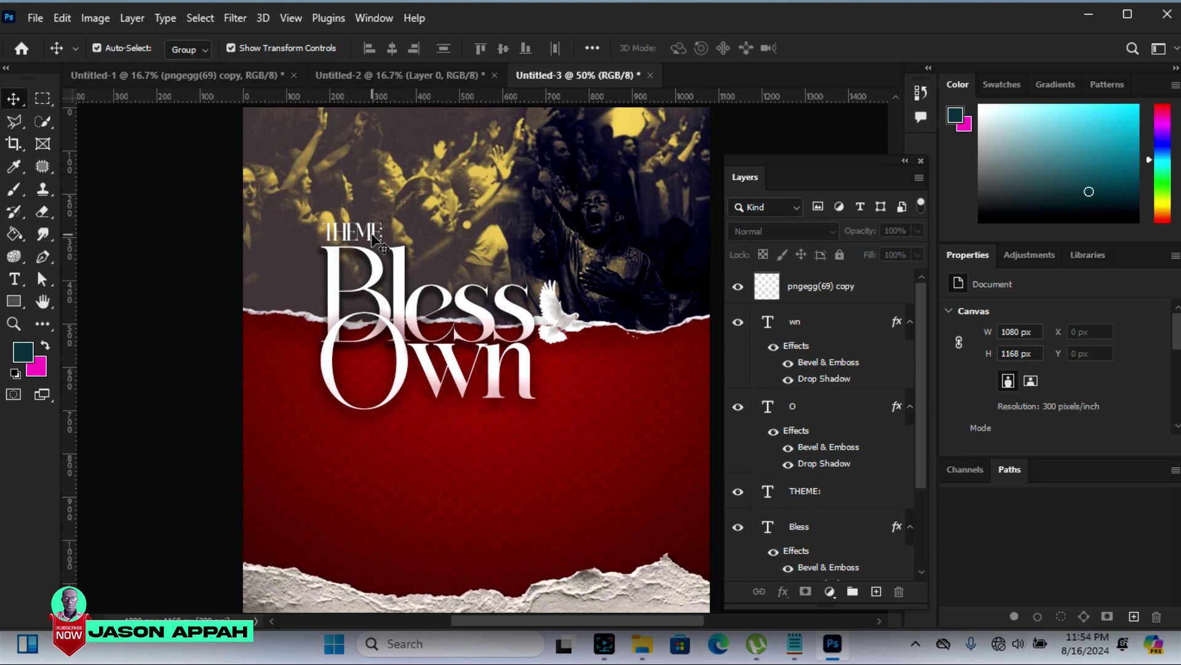
pyautogui.click(374, 240)
# Give THEME: a Multiply drop shadow with 18 px size, 18% spread and 10 px distance
pyautogui.click(778, 592)
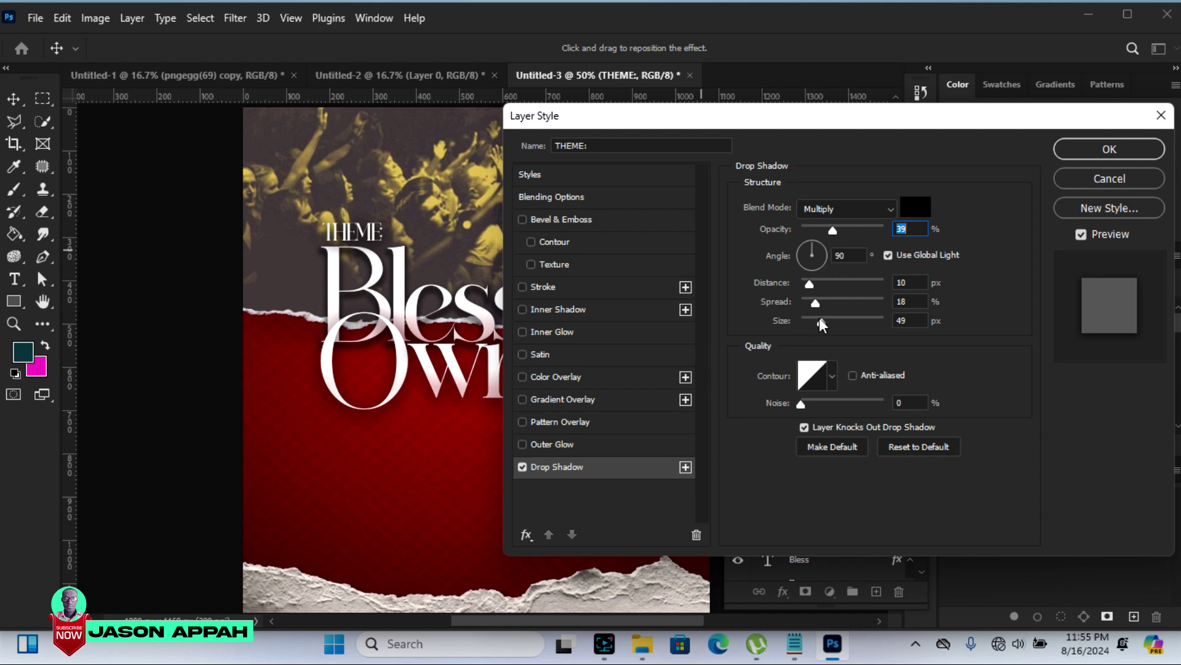
pyautogui.moveTo(820, 321); pyautogui.dragTo(814, 320)
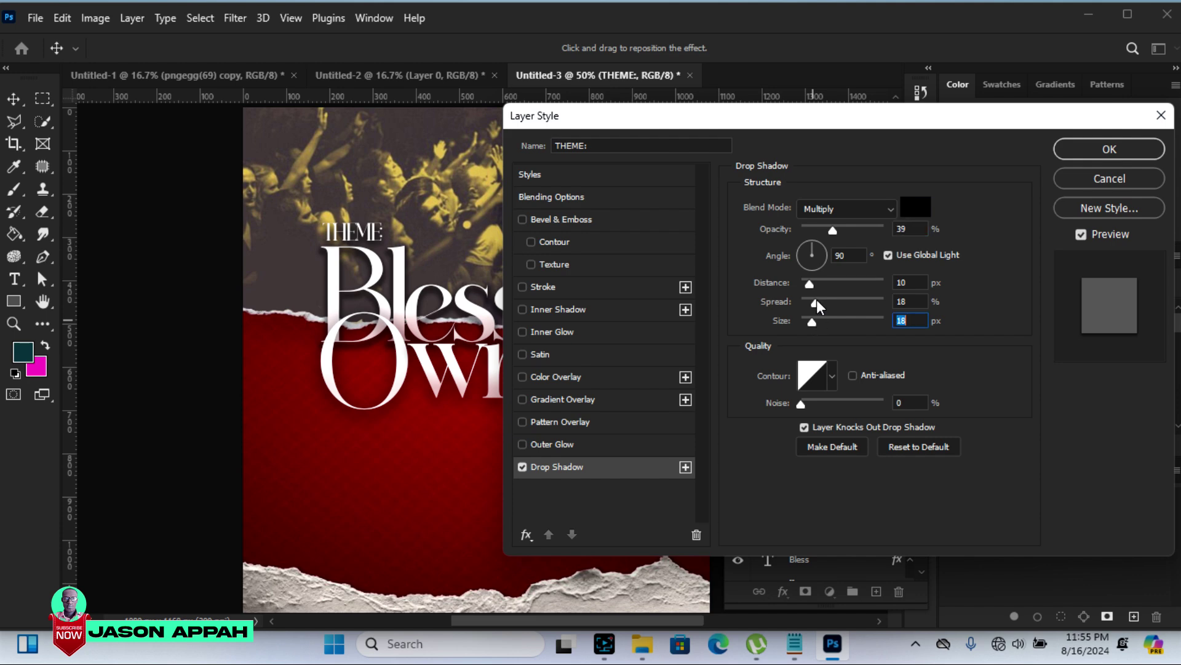
pyautogui.moveTo(815, 302); pyautogui.dragTo(813, 303)
pyautogui.click(1095, 148)
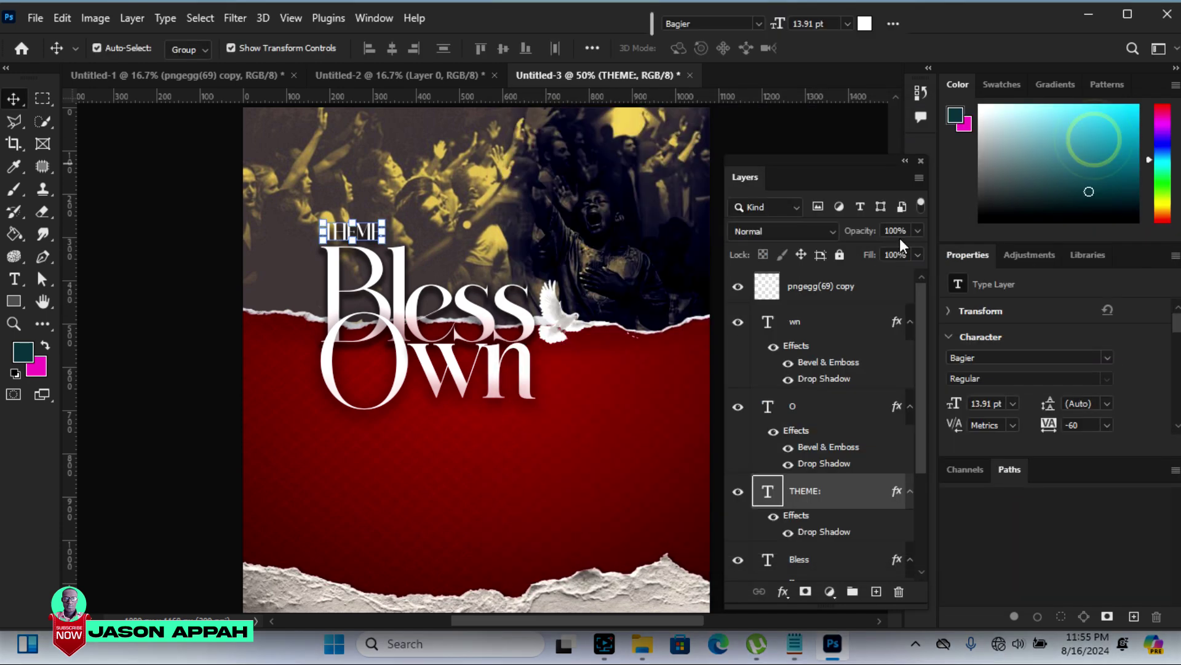
pyautogui.click(754, 130)
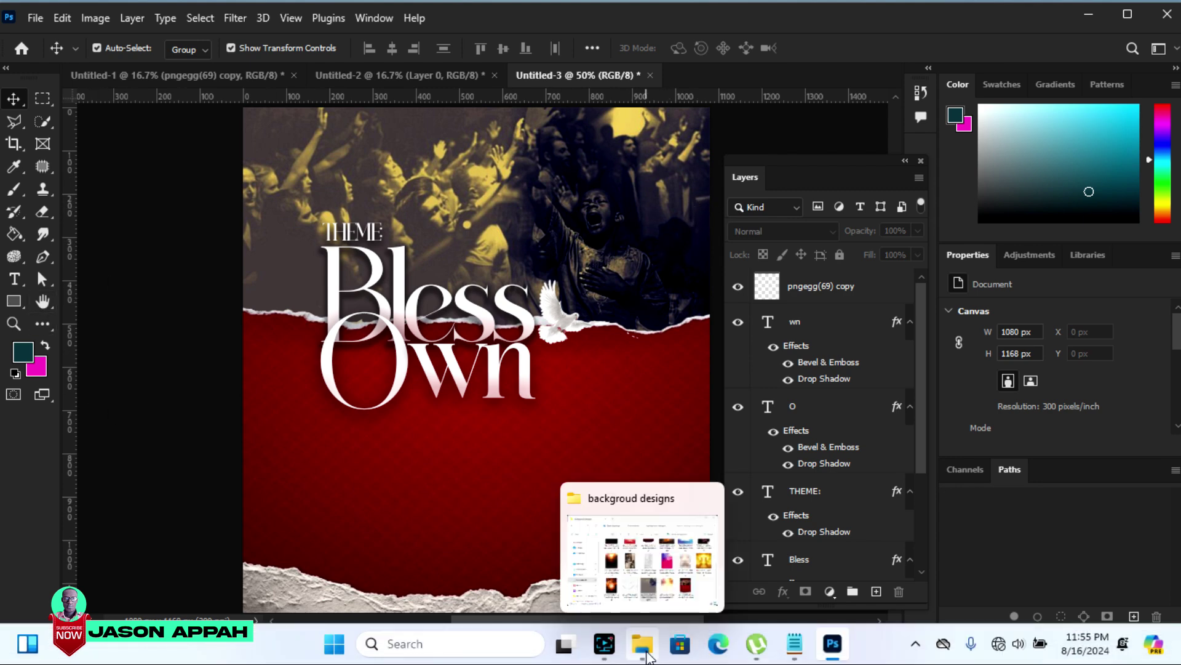
# Copy the word 'My' from the BLESS flyer notes in Notepad and return to Photoshop
pyautogui.click(802, 649)
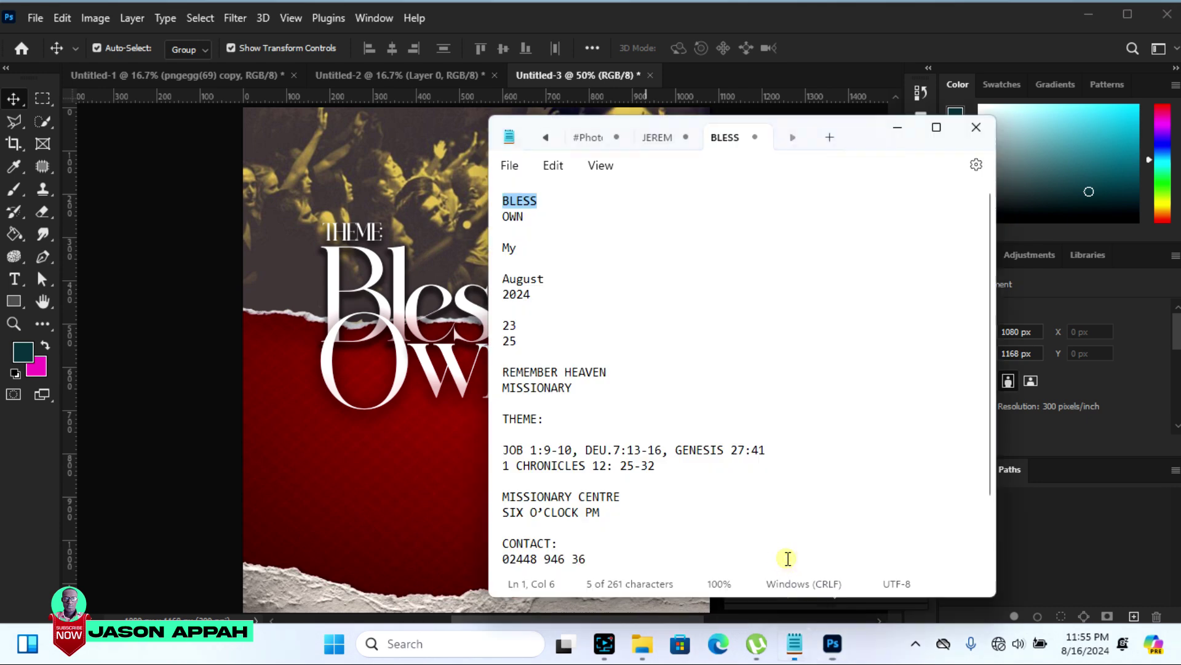
pyautogui.moveTo(534, 265); pyautogui.dragTo(506, 254)
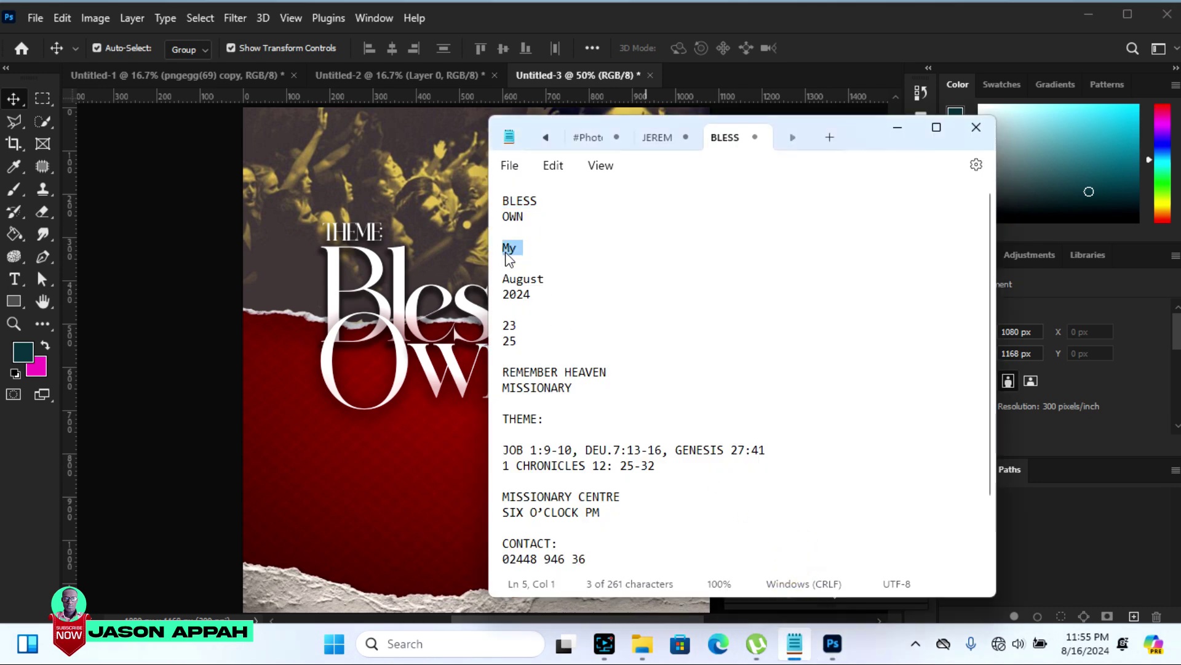
pyautogui.rightClick(508, 258)
pyautogui.click(564, 91)
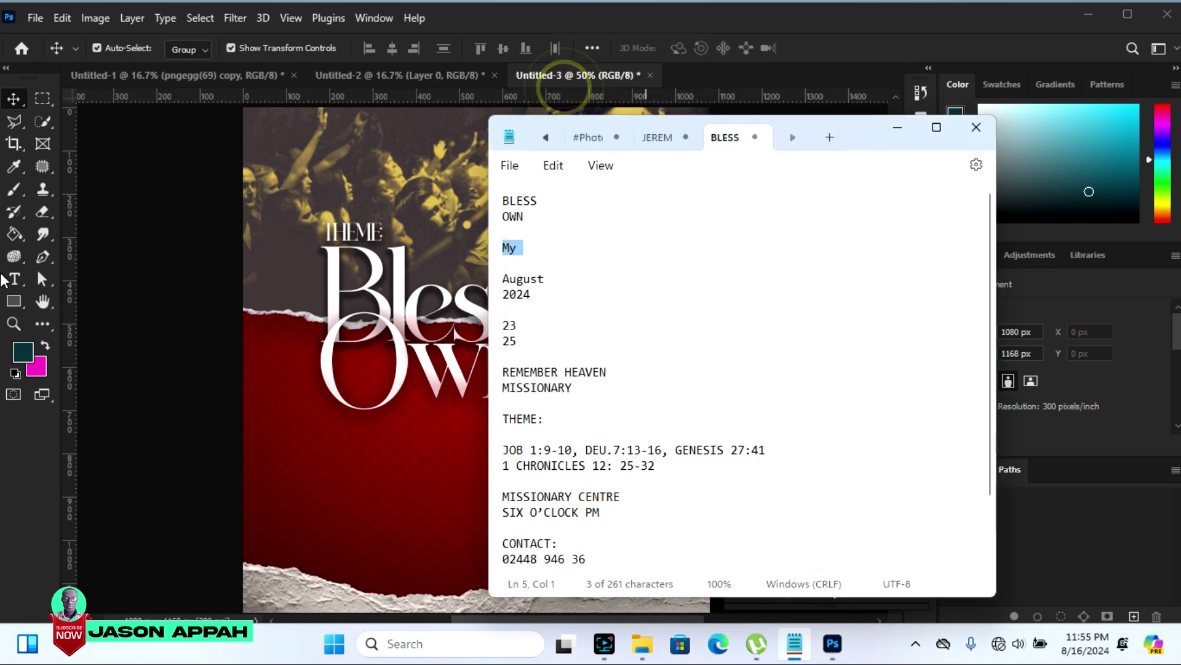
pyautogui.click(3, 280)
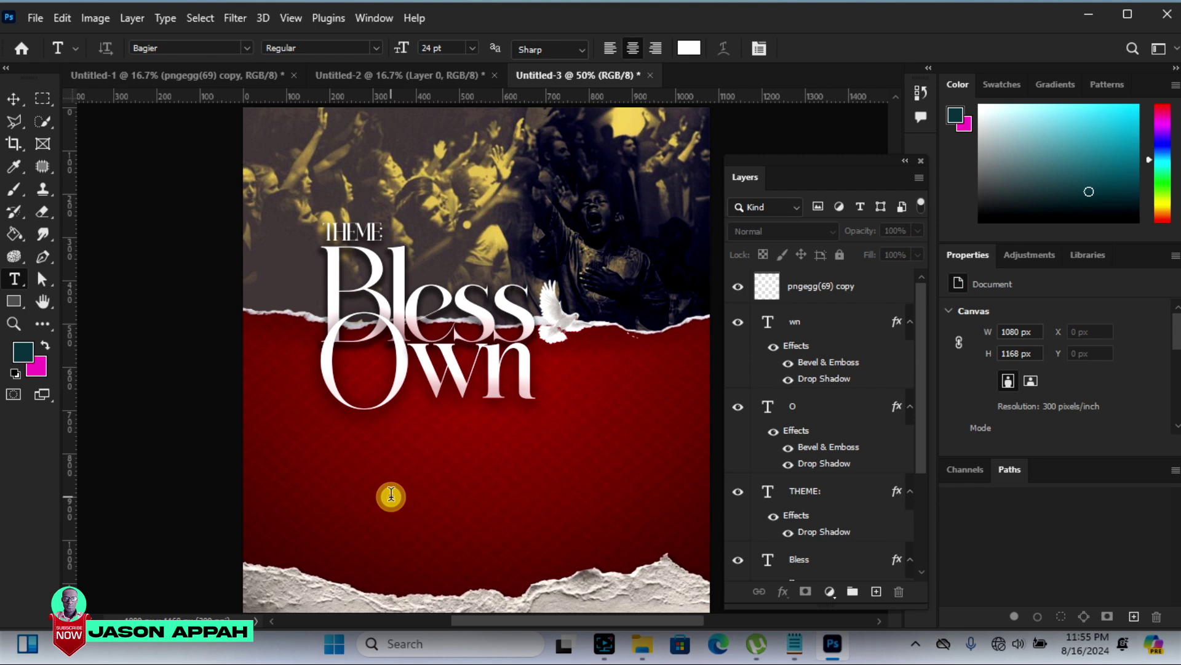
# Replace the Lorem Ipsum placeholder on the red area with the word 'My'
pyautogui.click(391, 496)
pyautogui.moveTo(467, 495); pyautogui.dragTo(272, 475)
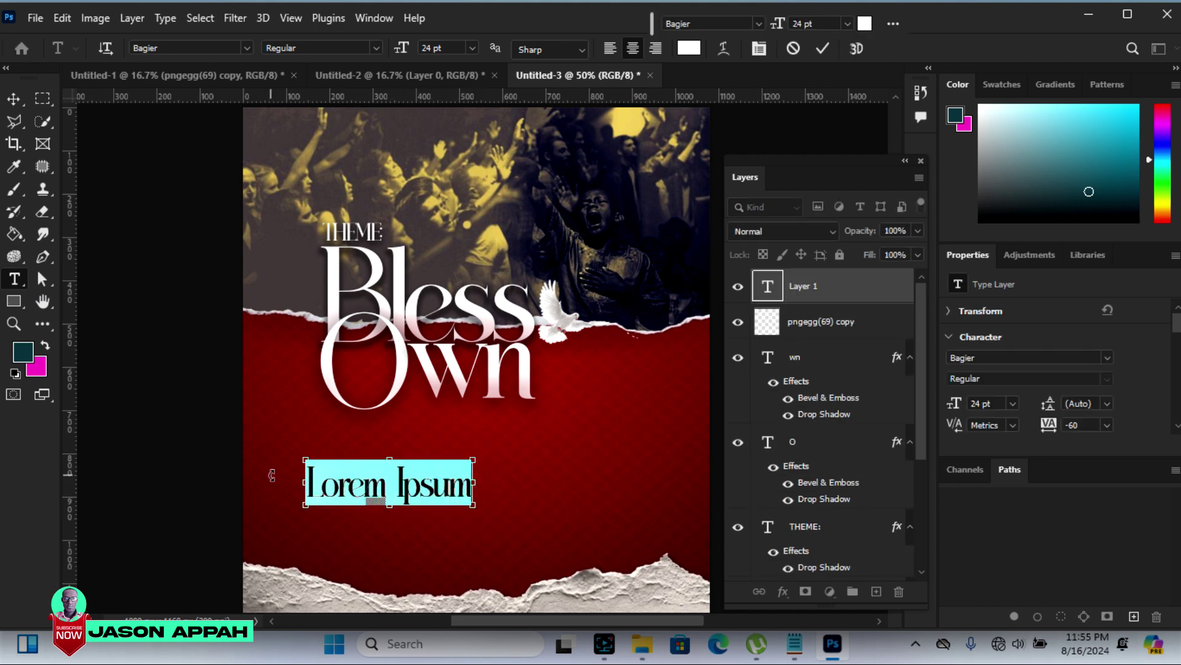
pyautogui.write('My')
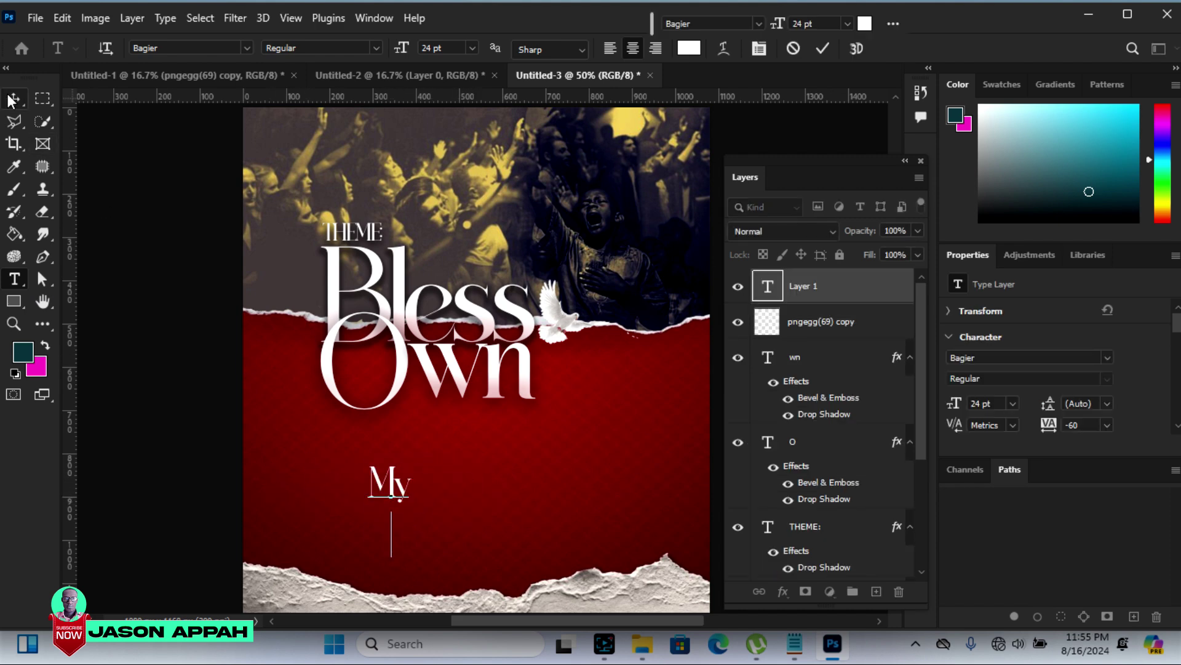
pyautogui.click(14, 98)
pyautogui.click(14, 279)
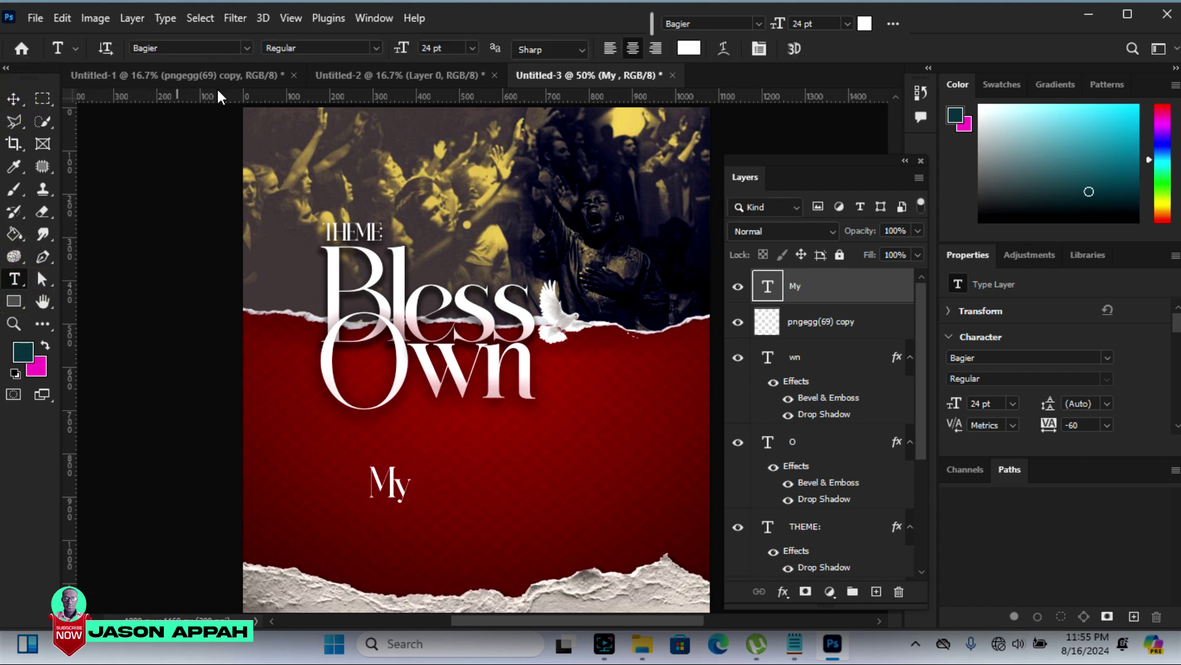
# Set 'My' in the Tuesday Night script font after trying Peter Quincy
pyautogui.click(246, 48)
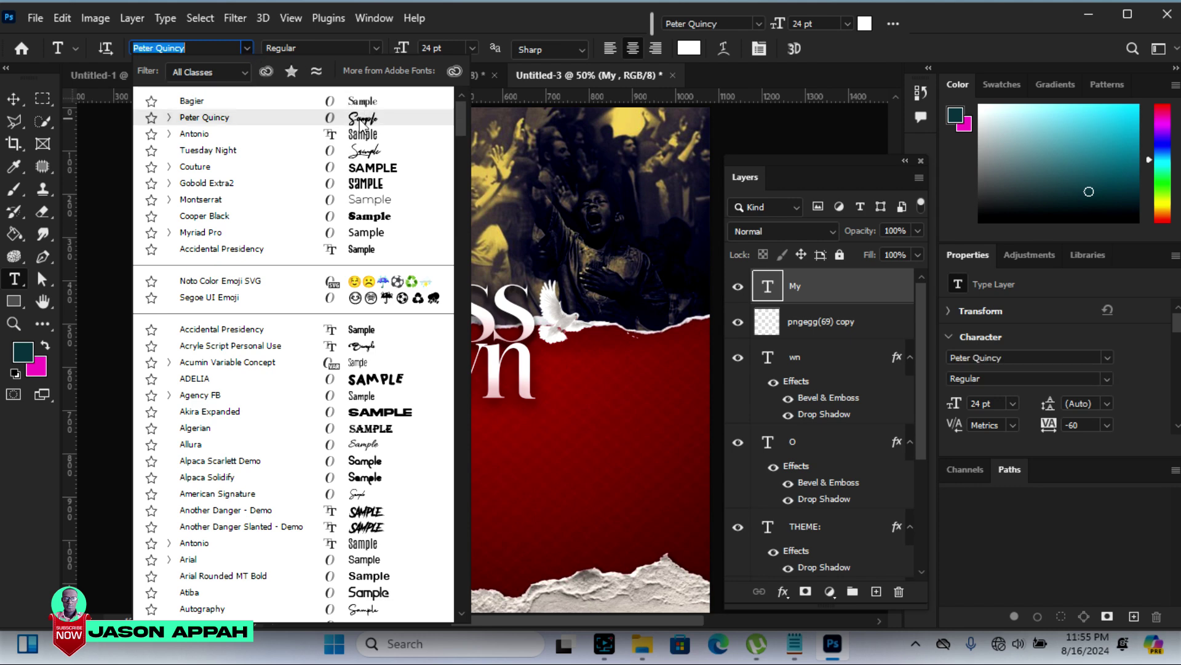
pyautogui.click(359, 118)
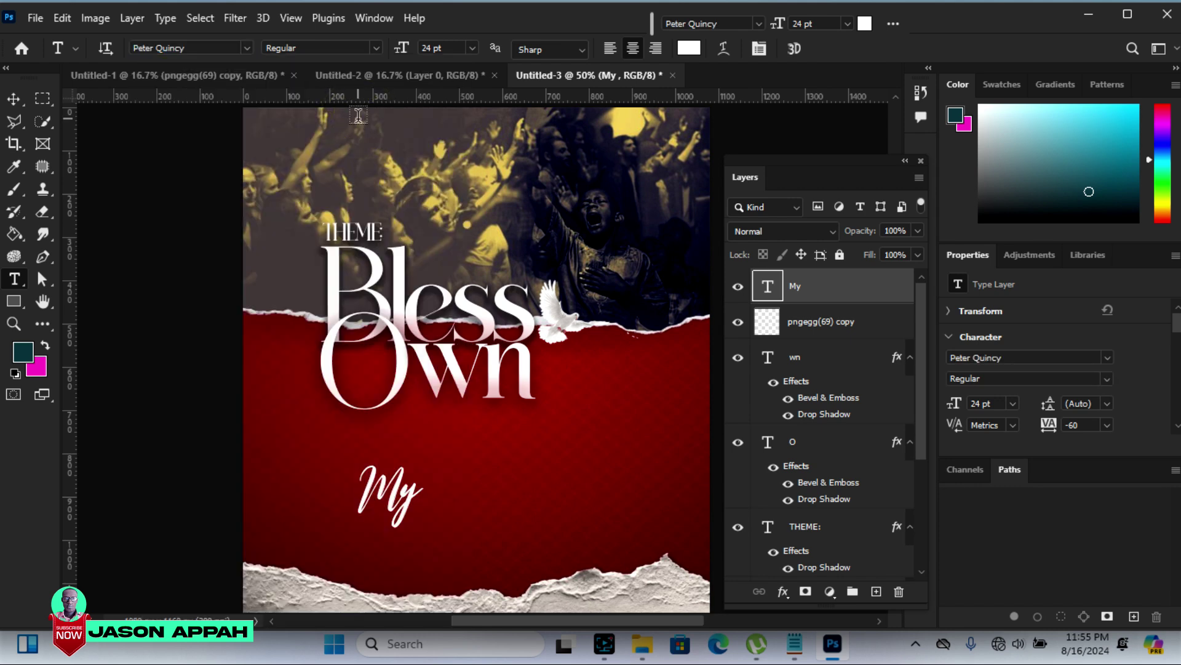
pyautogui.click(248, 48)
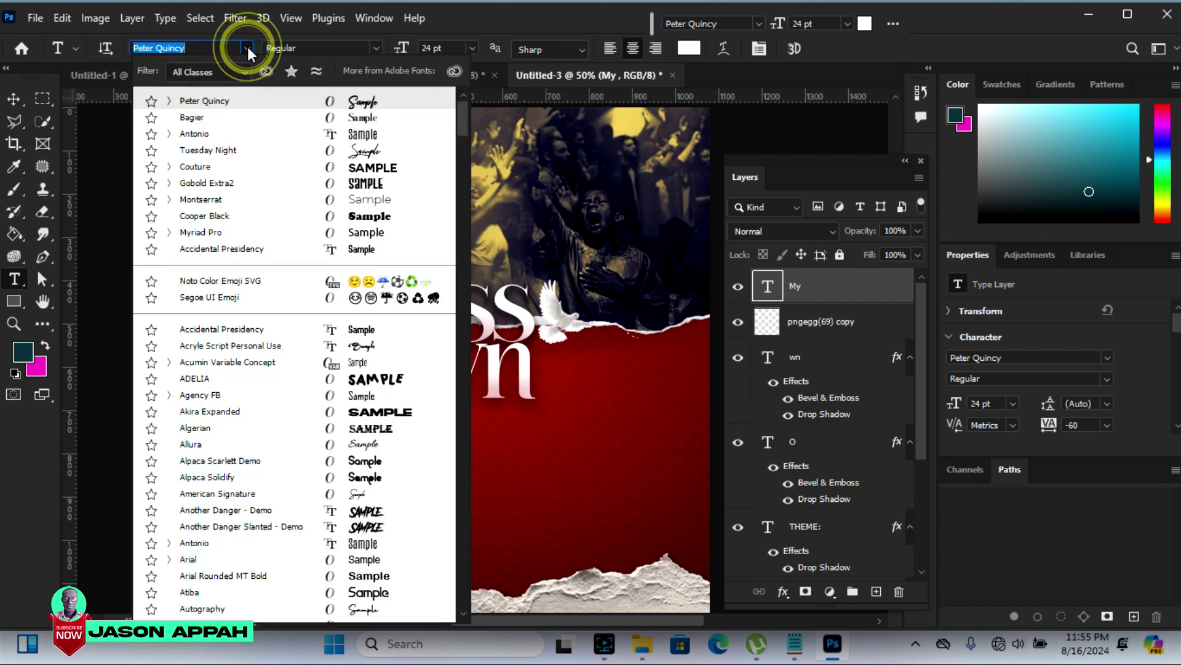
pyautogui.click(366, 153)
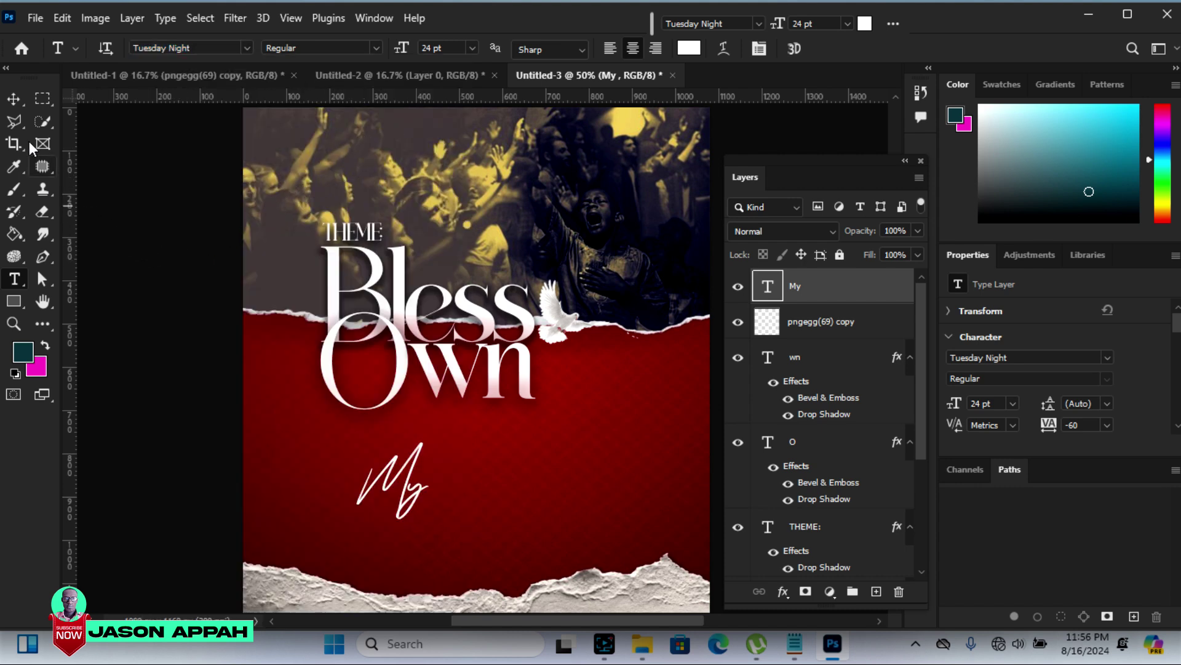
pyautogui.click(13, 98)
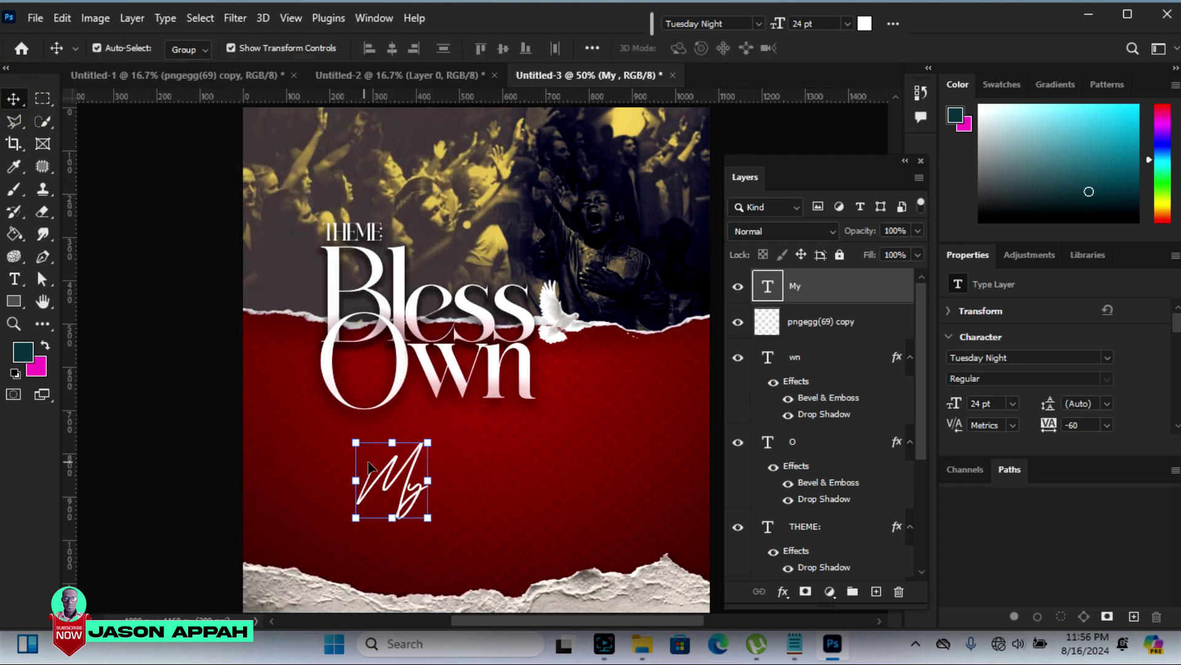
# Tuck 'My' inside the O of Own, shrunk to 18.89 pt, then zoom to 66.7%
pyautogui.moveTo(414, 475); pyautogui.dragTo(395, 377)
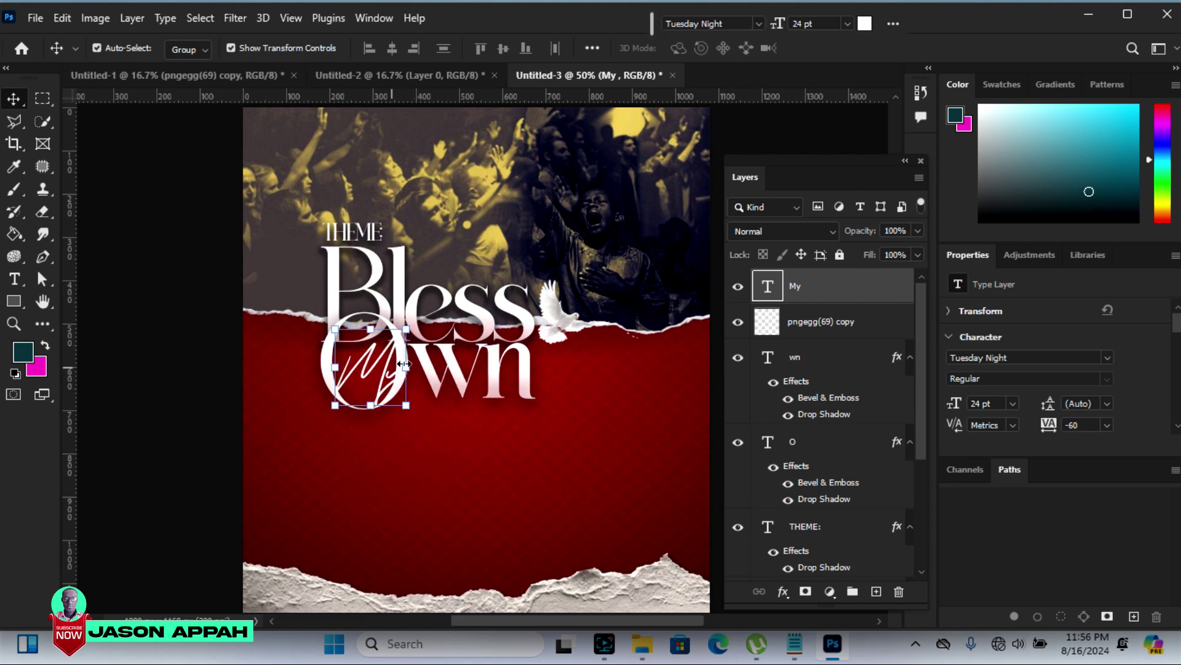
pyautogui.hotkey('ctrl', 't')
pyautogui.moveTo(406, 328); pyautogui.dragTo(375, 368)
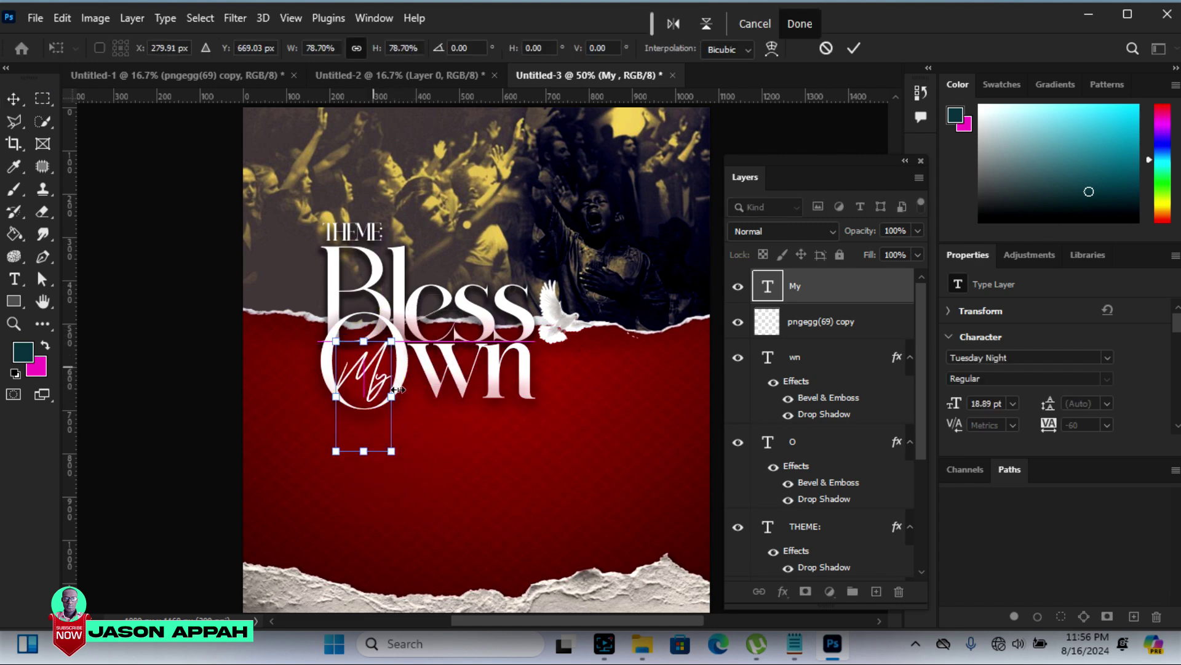
pyautogui.press('Up')
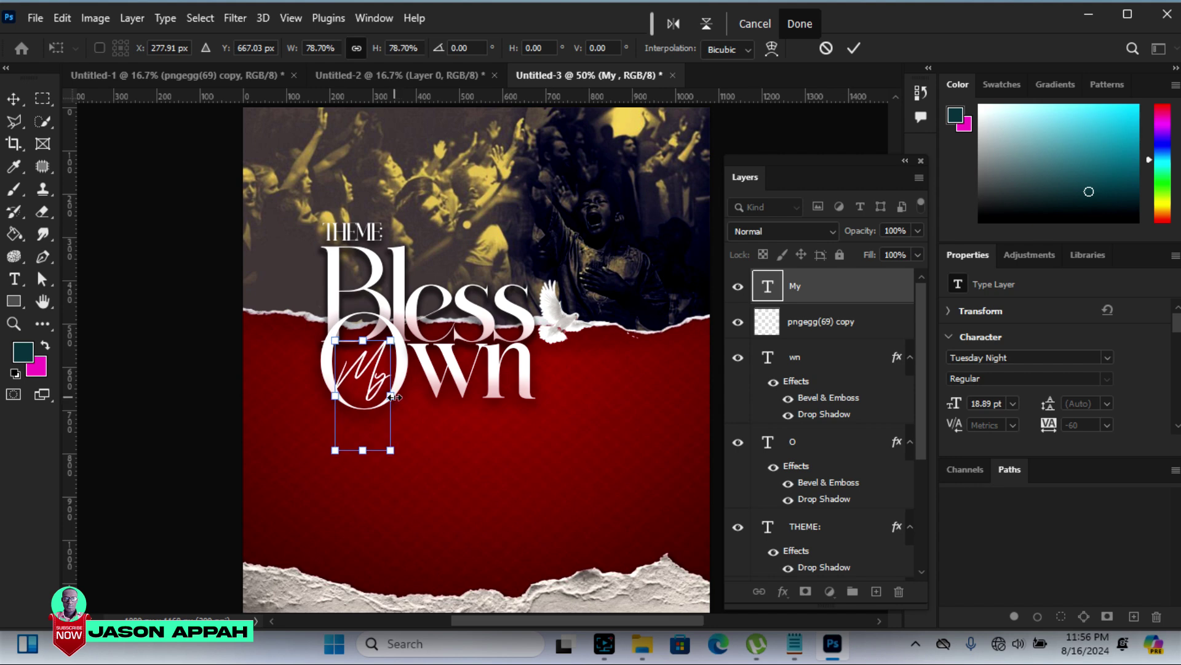
pyautogui.press('Up')
pyautogui.press('Right')
pyautogui.press('Right')
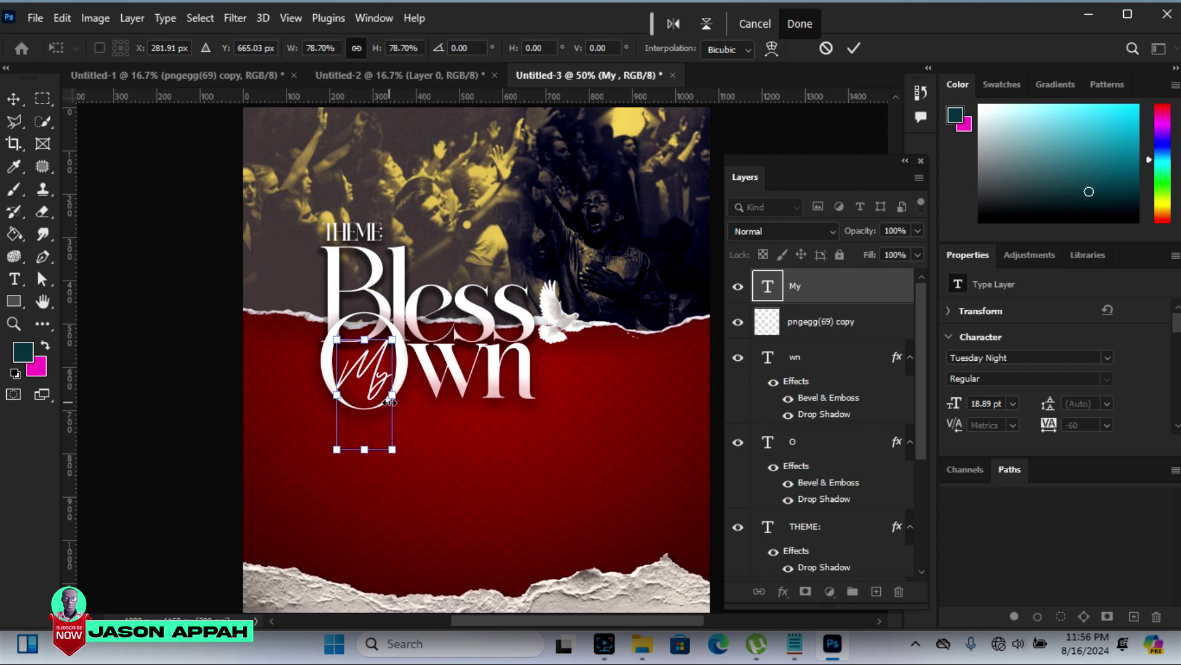
pyautogui.click(853, 49)
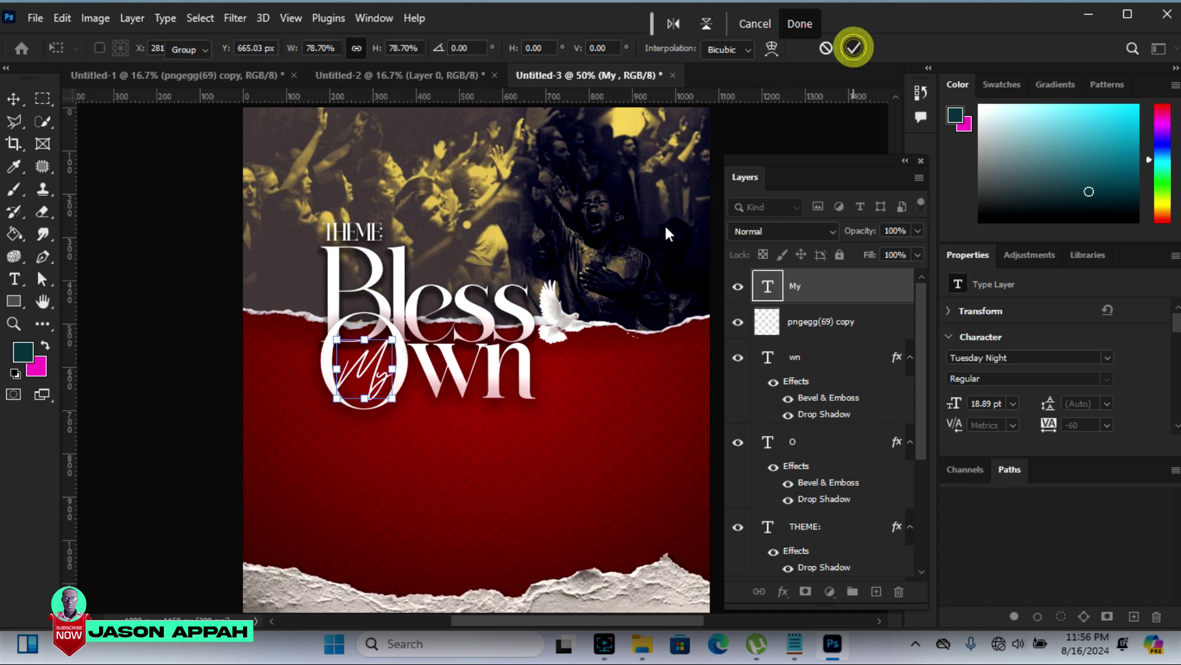
pyautogui.click(179, 315)
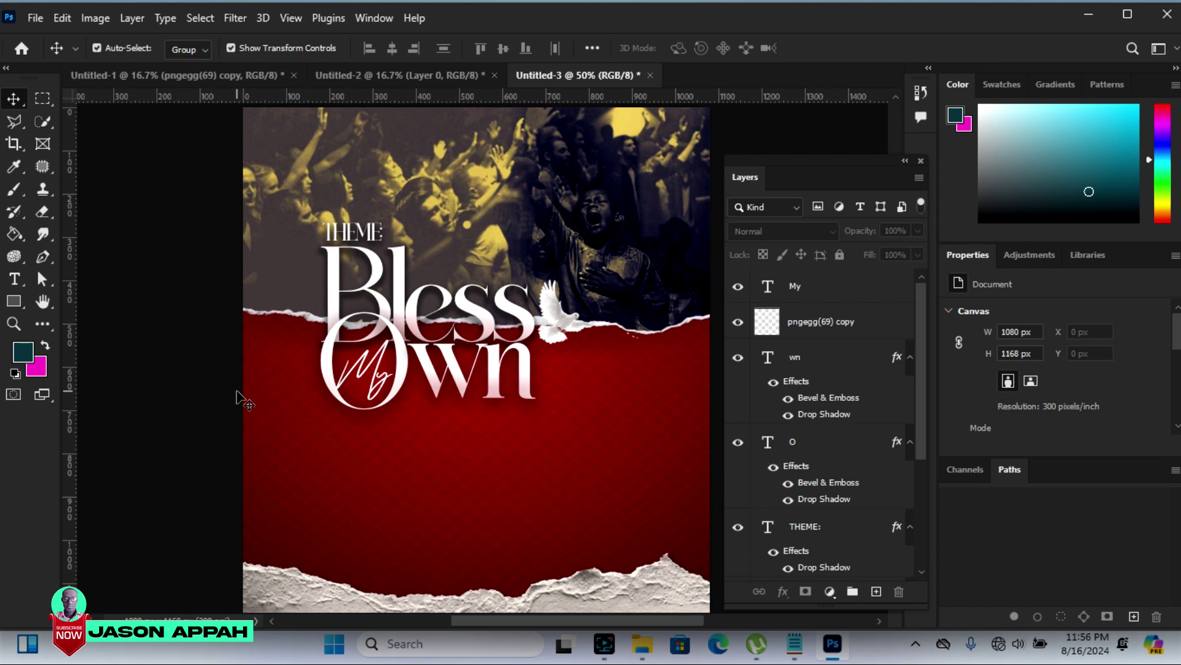
pyautogui.click(14, 323)
pyautogui.click(421, 447)
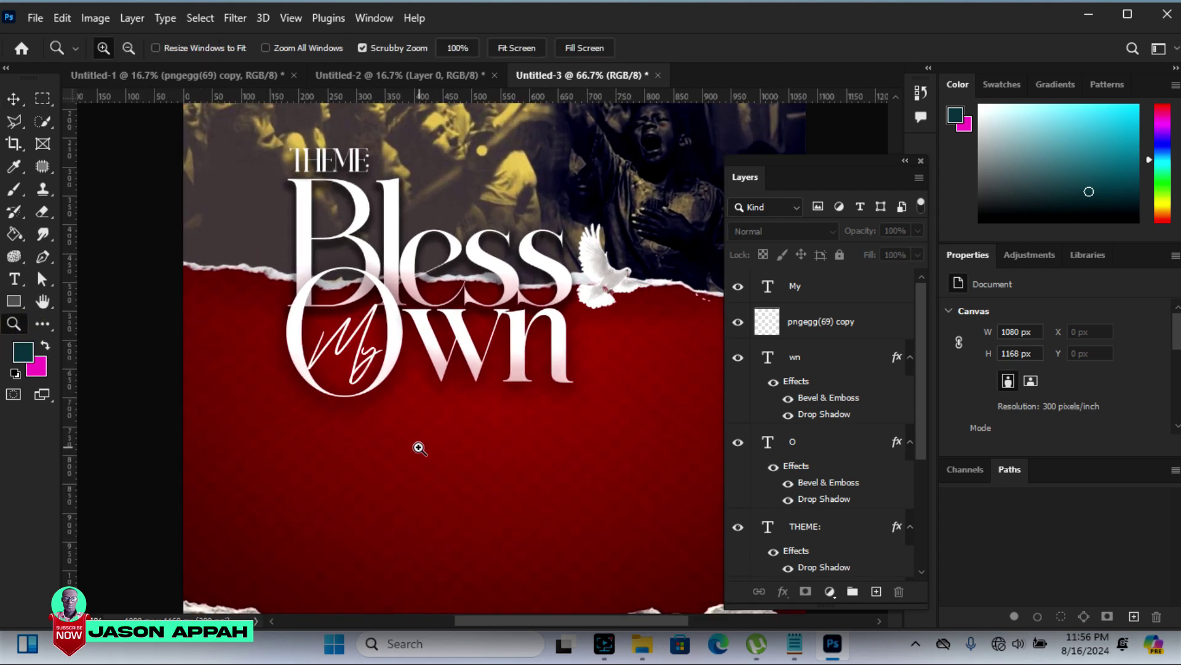
# Draw a 486 × 46 px rectangle below Own, filled with near-white sampled from the O
pyautogui.click(14, 301)
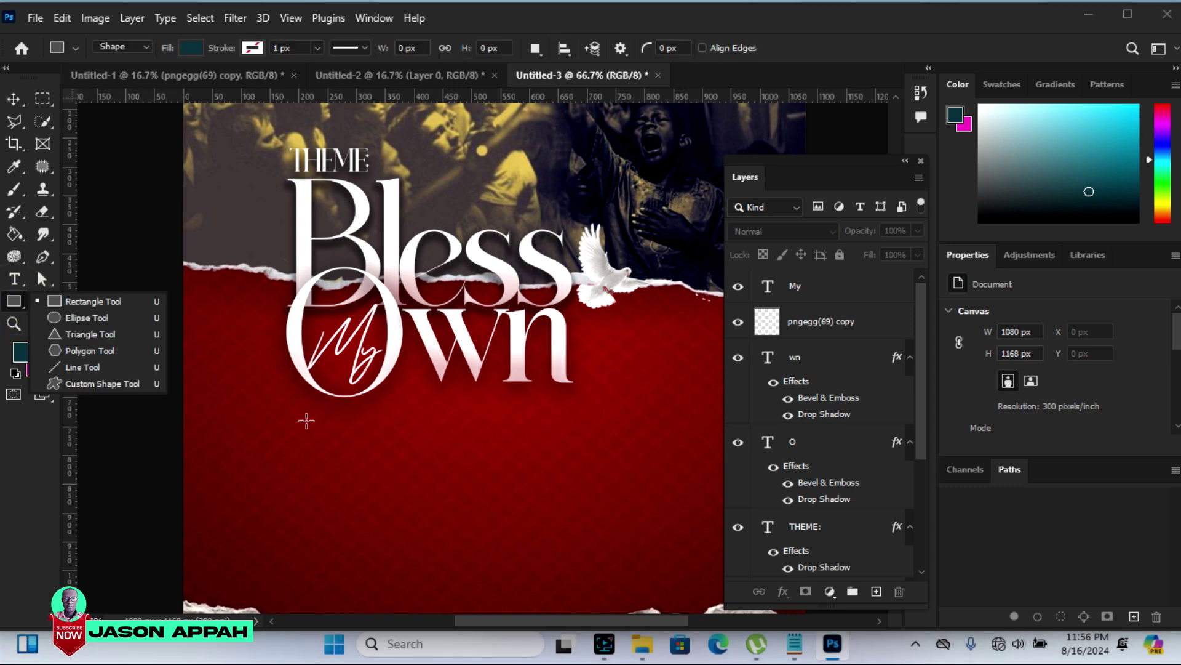
pyautogui.moveTo(297, 406); pyautogui.dragTo(584, 432)
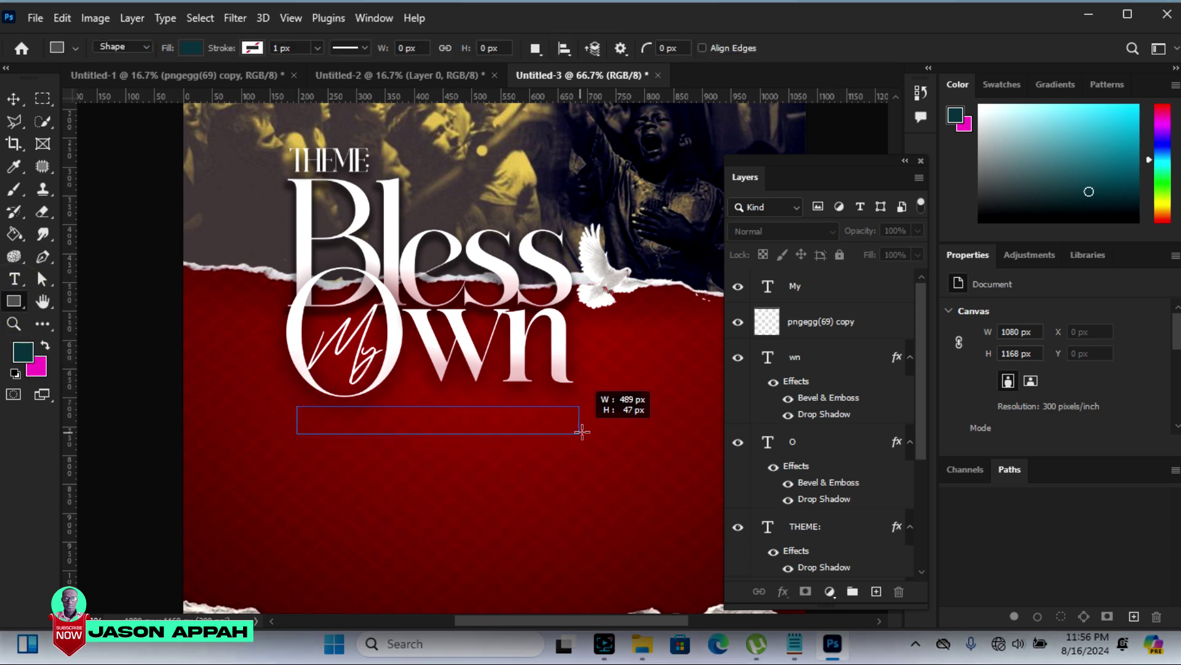
pyautogui.moveTo(584, 432); pyautogui.dragTo(584, 434)
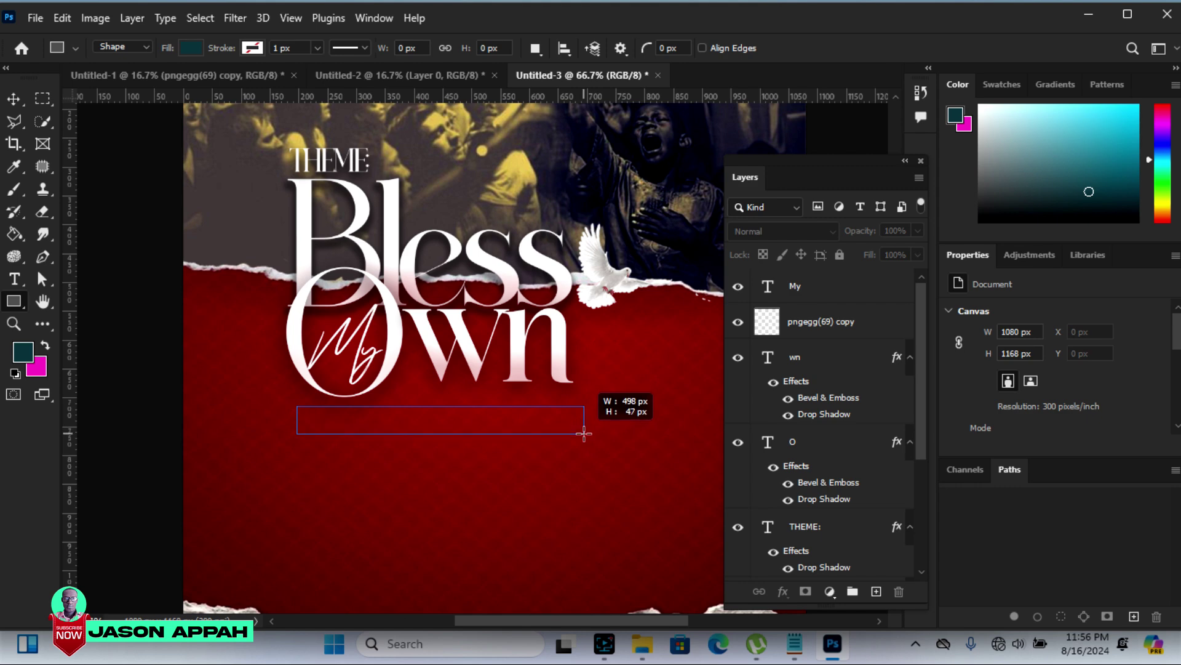
pyautogui.moveTo(584, 434); pyautogui.dragTo(577, 434)
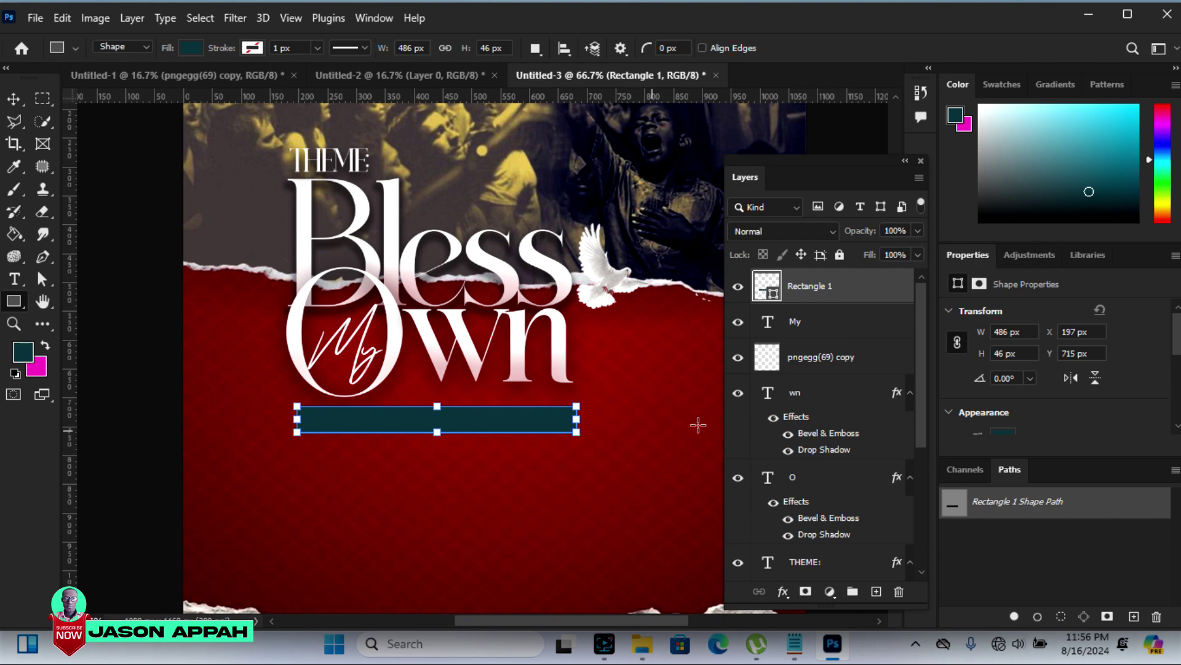
pyautogui.doubleClick(769, 289)
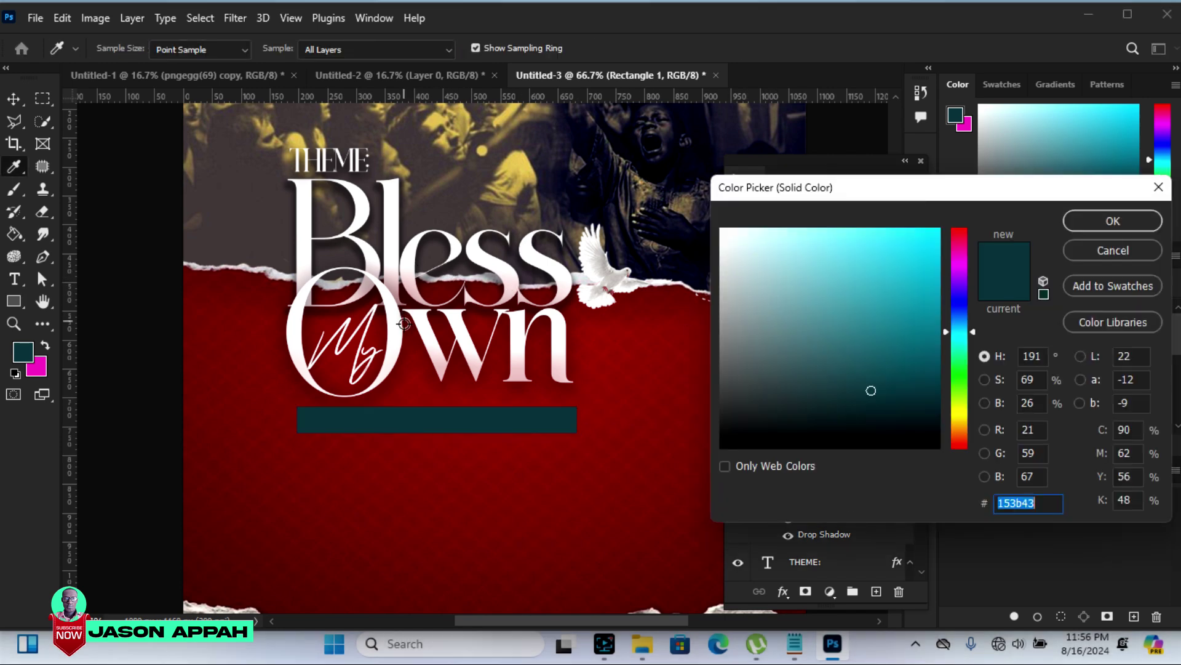
pyautogui.click(397, 323)
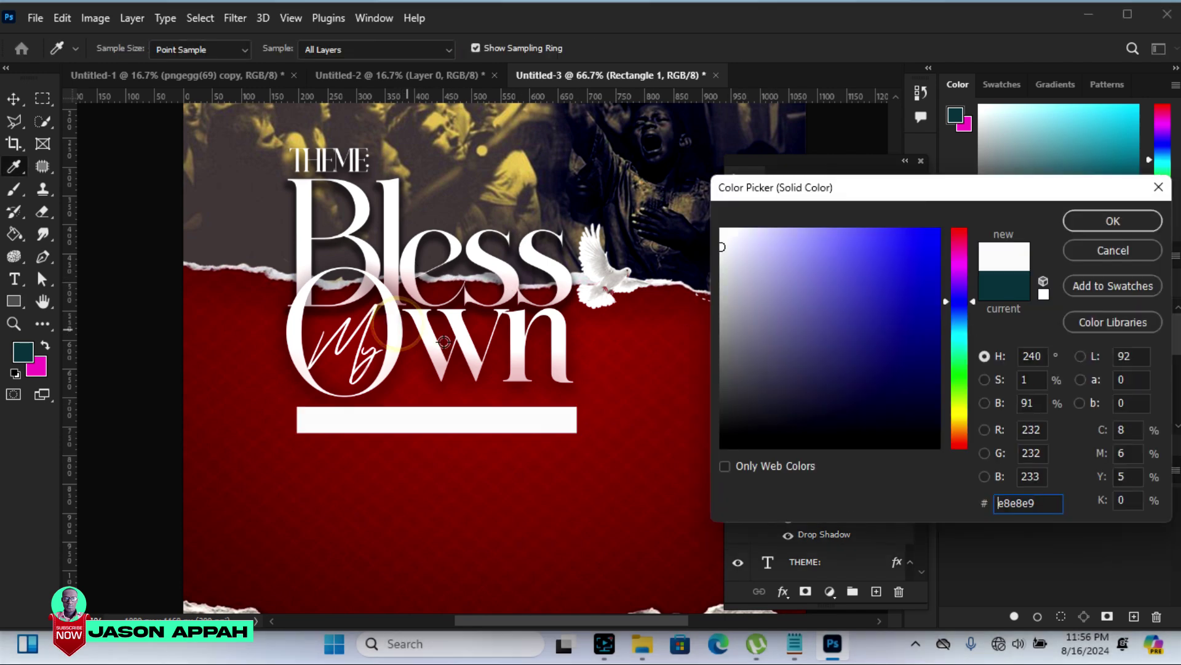
pyautogui.click(1099, 220)
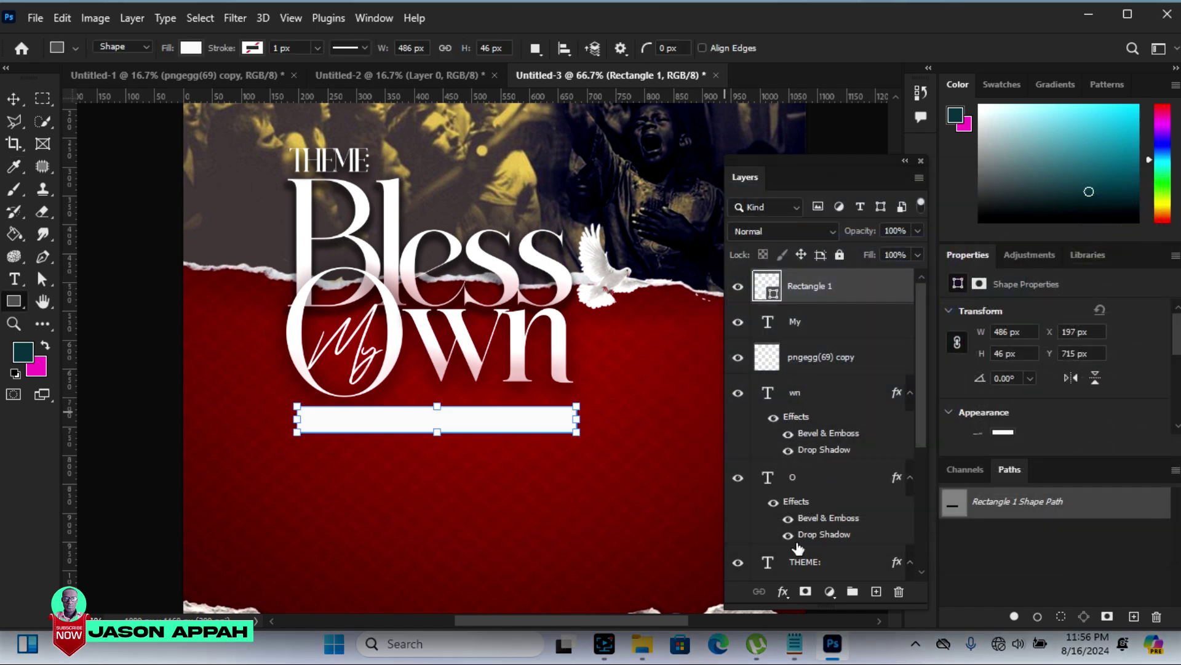
# Replace the bar's colour overlay with a reversed cream-to-gold Gradient Overlay at 166°
pyautogui.click(782, 591)
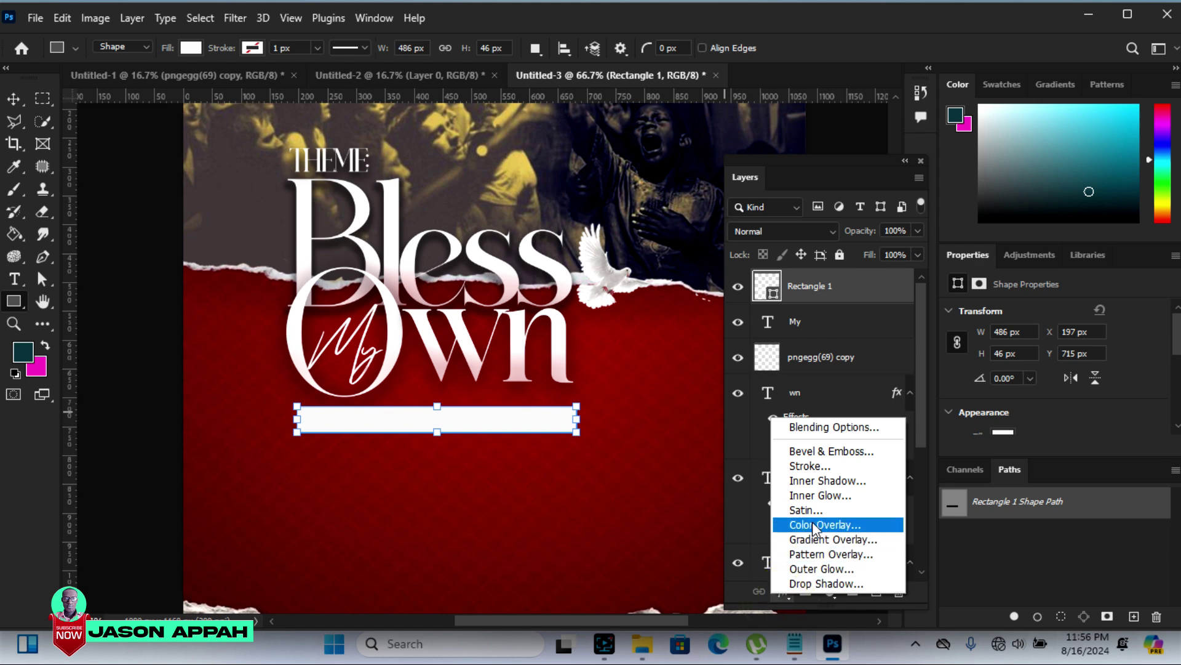
pyautogui.press('Escape')
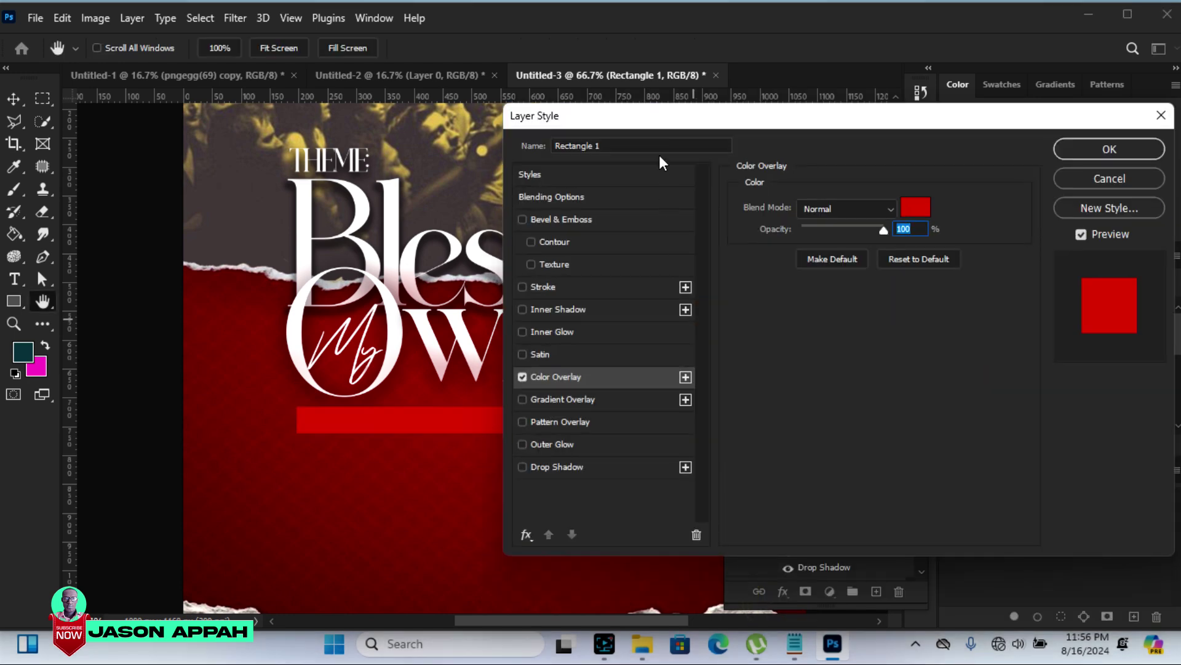
pyautogui.moveTo(644, 124); pyautogui.dragTo(763, 122)
pyautogui.click(647, 395)
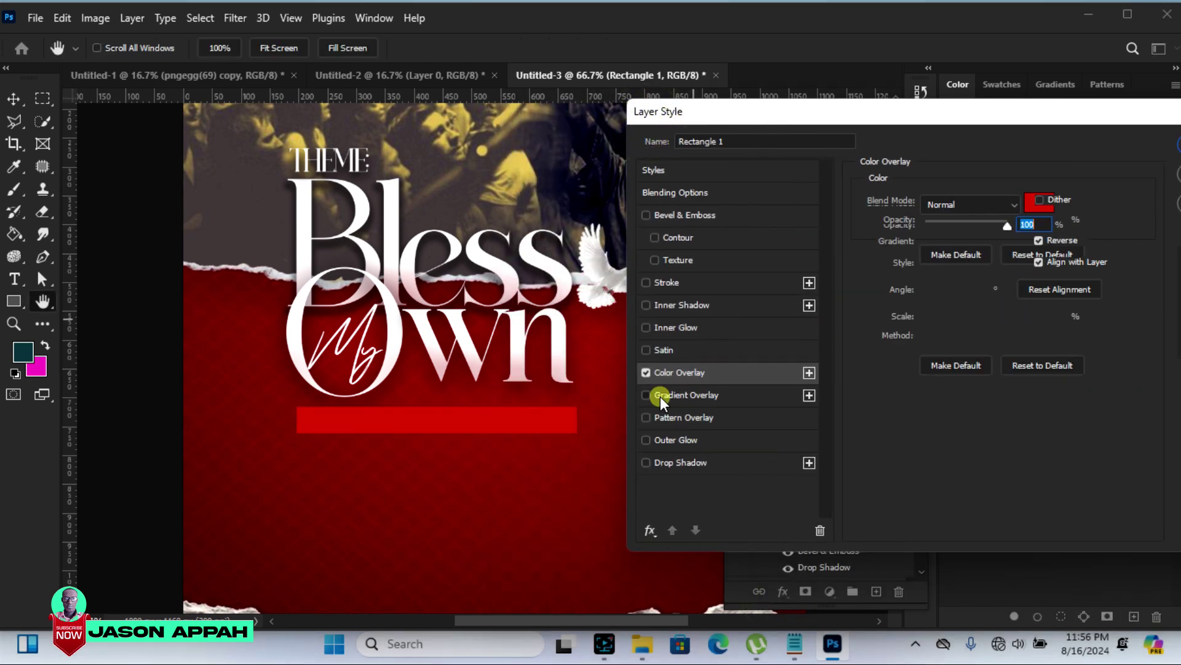
pyautogui.click(646, 373)
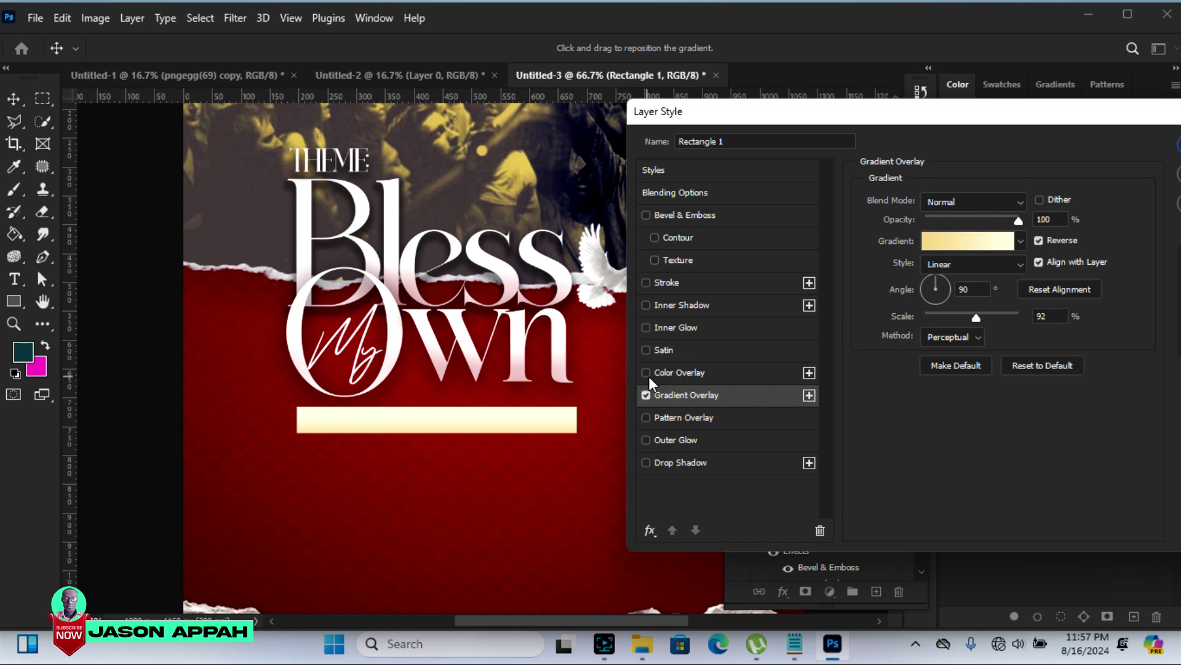
pyautogui.moveTo(939, 277); pyautogui.dragTo(945, 291)
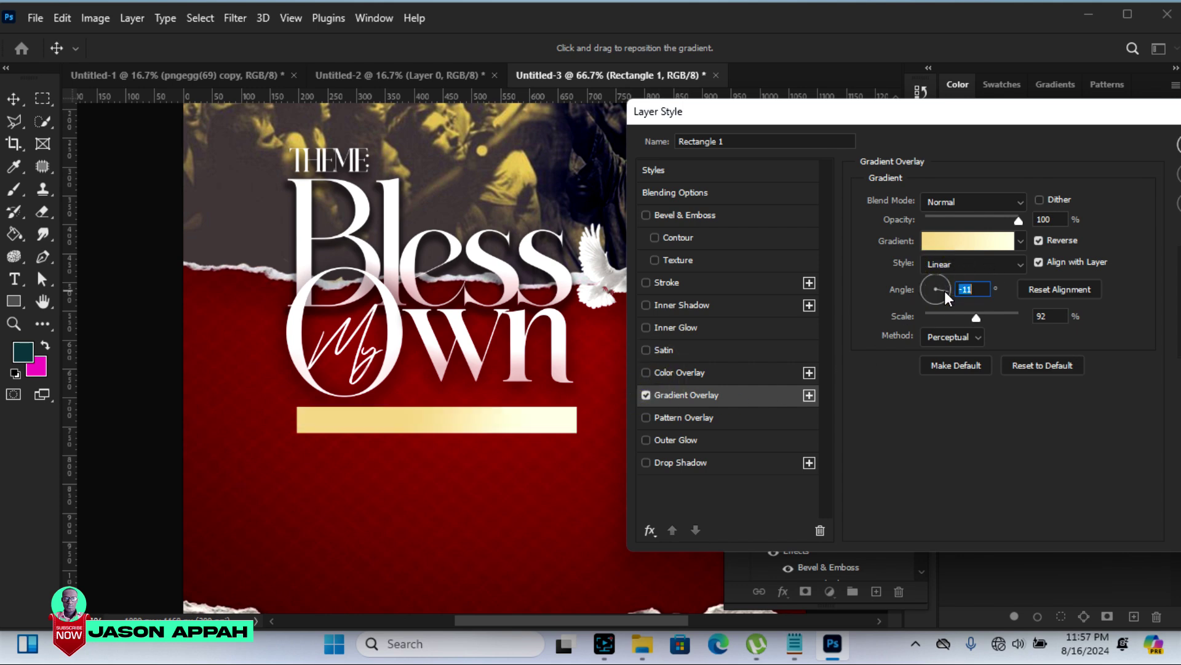
pyautogui.click(944, 291)
pyautogui.moveTo(943, 283); pyautogui.dragTo(931, 294)
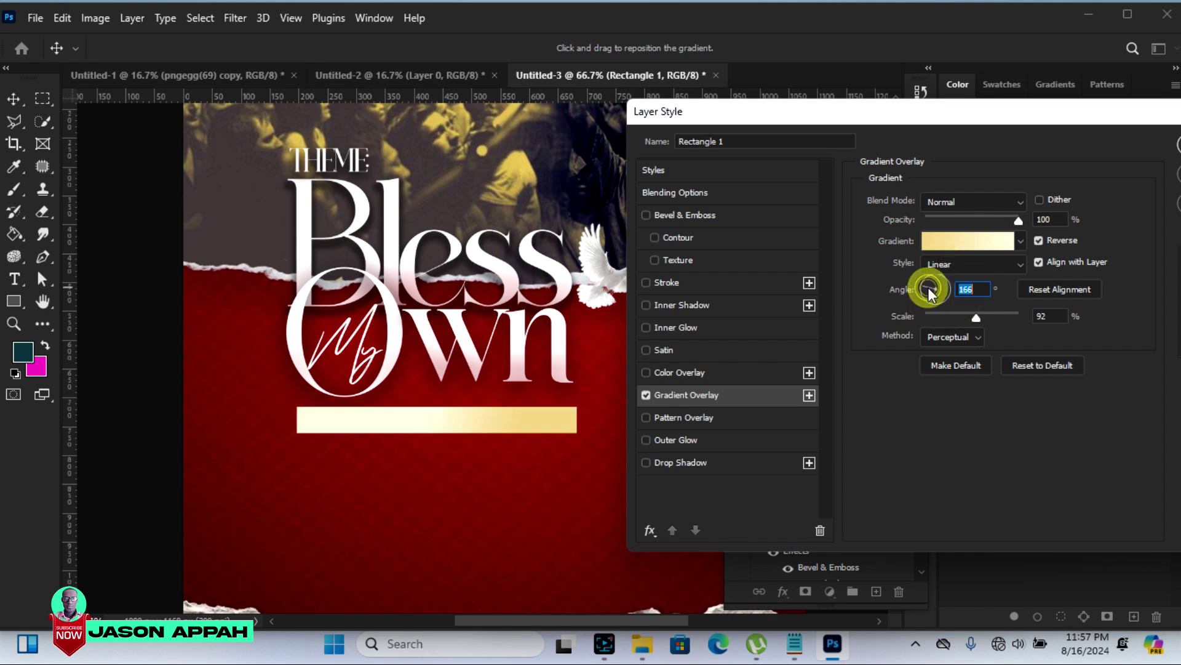
pyautogui.moveTo(1057, 116); pyautogui.dragTo(996, 120)
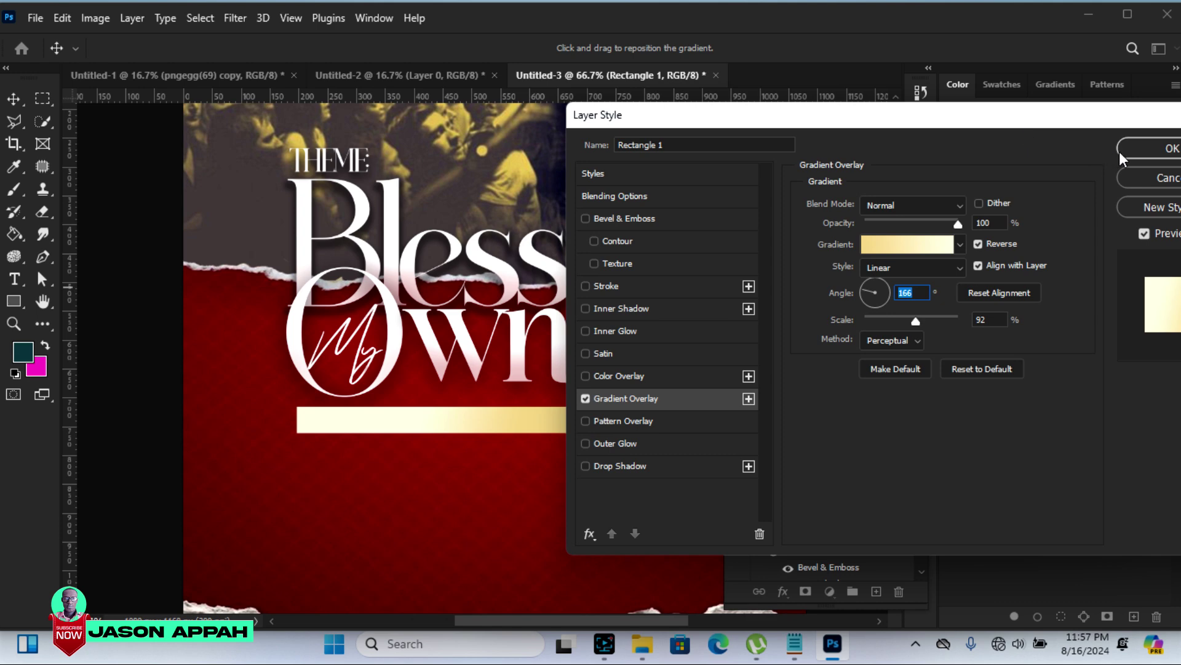
pyautogui.click(1138, 149)
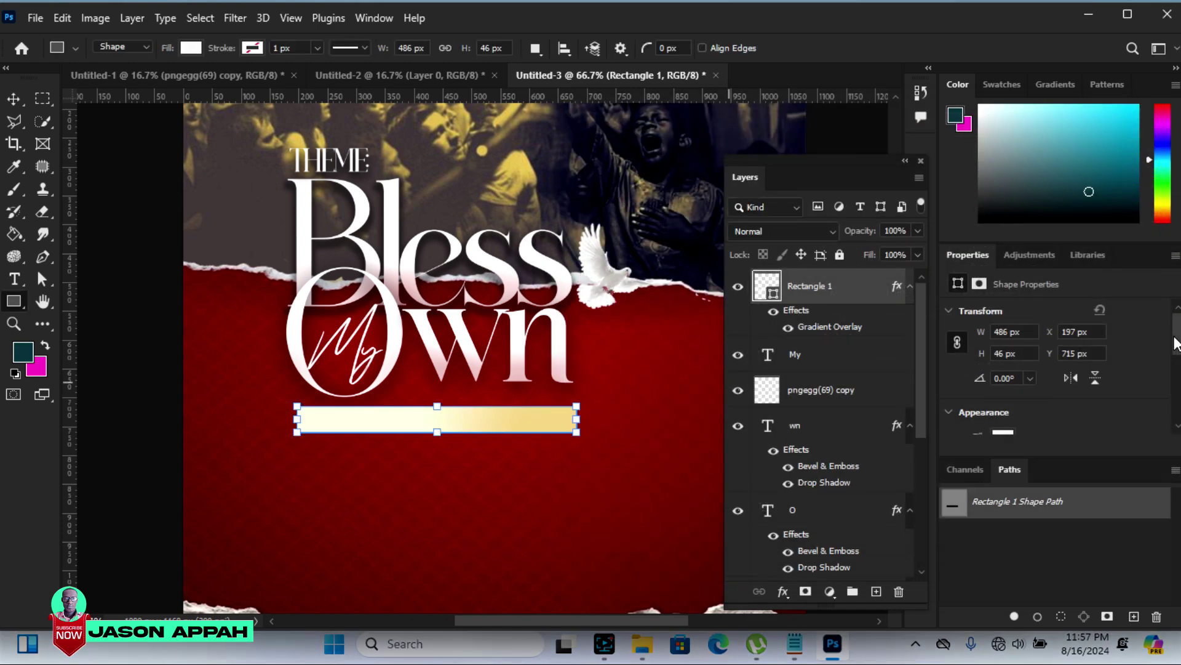
# Round the bar's top-left corner to 38 px and bottom-right corner to 40 px
pyautogui.moveTo(1175, 344); pyautogui.dragTo(1179, 394)
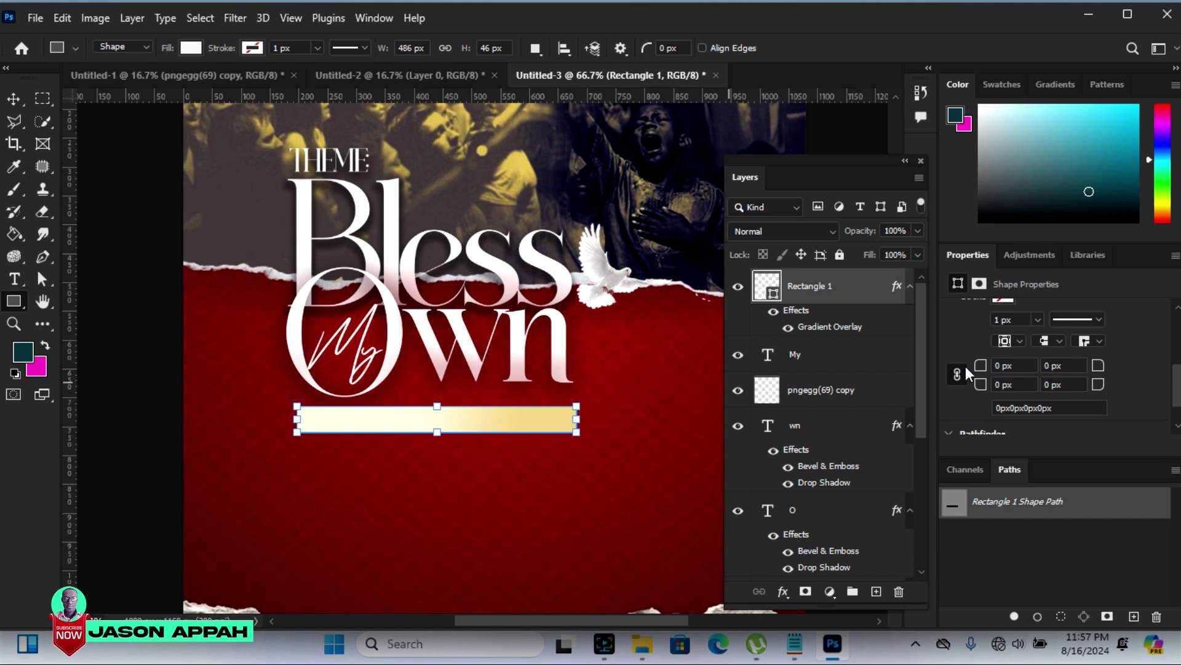
pyautogui.click(957, 374)
pyautogui.moveTo(1096, 395); pyautogui.dragTo(1126, 394)
pyautogui.moveTo(986, 366); pyautogui.dragTo(1018, 372)
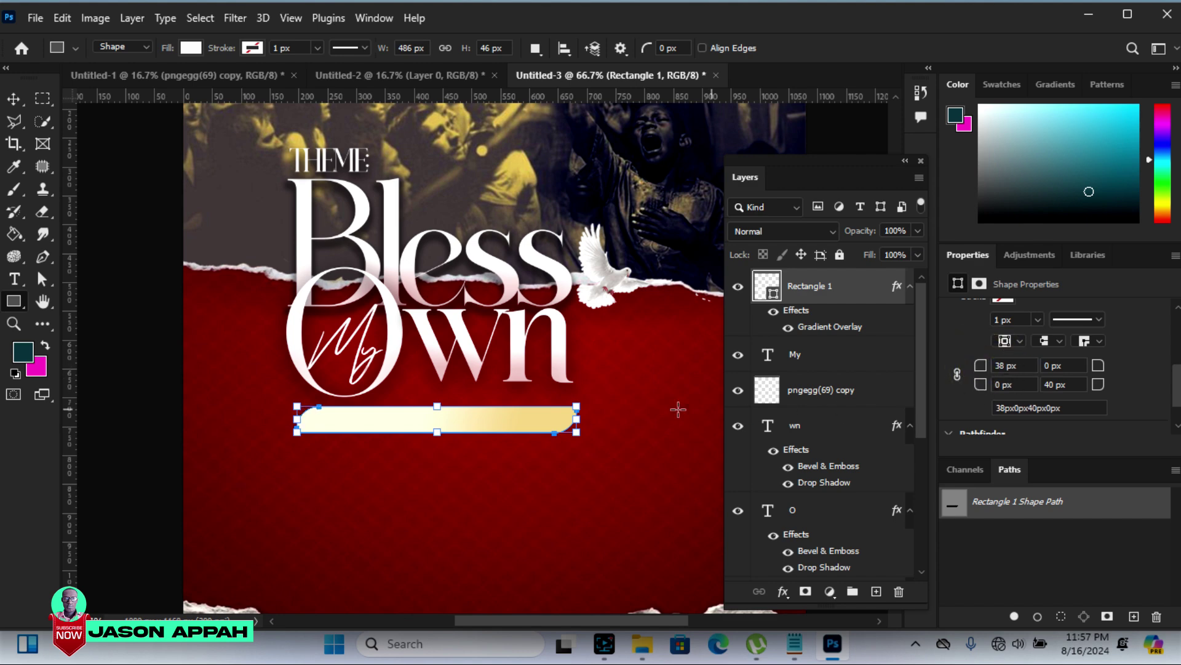
# Nudge the cream bar into place at X 200 px, Y 710 px
pyautogui.click(13, 99)
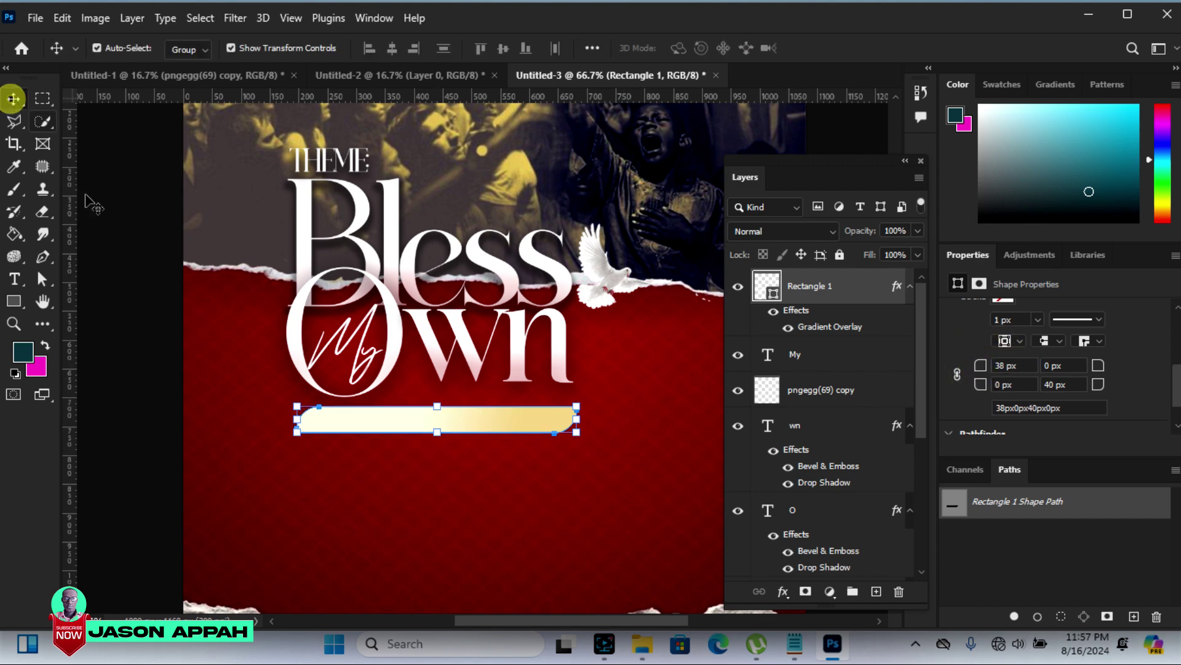
pyautogui.click(474, 487)
pyautogui.click(497, 431)
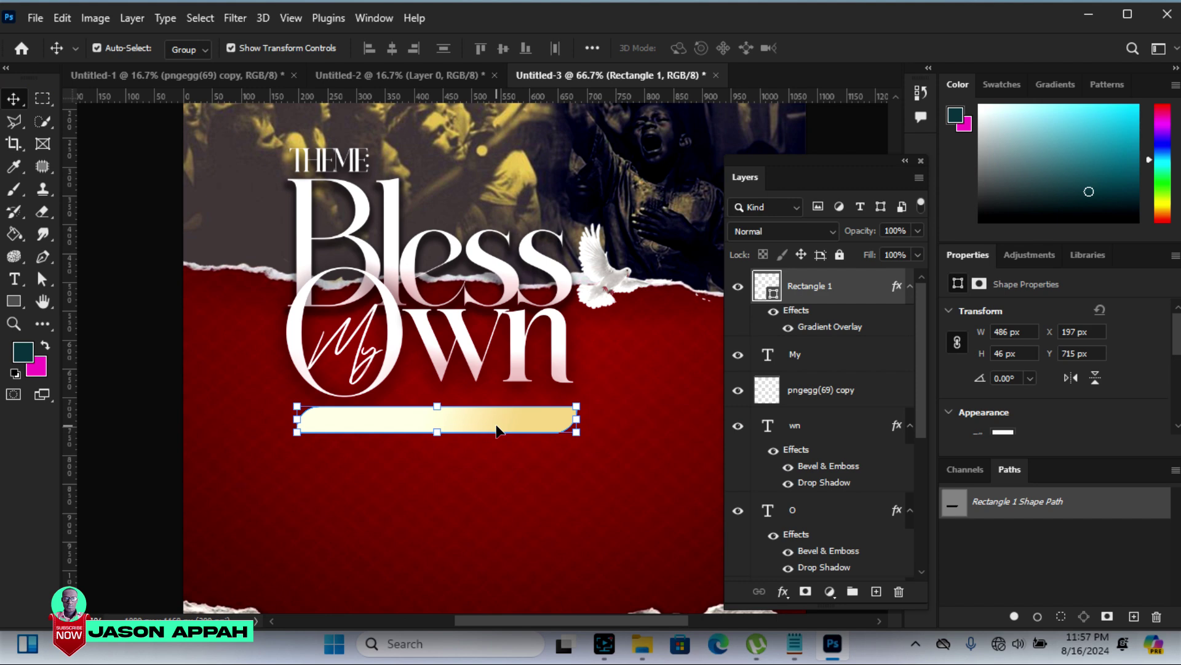
pyautogui.press('Up')
pyautogui.press('Up')
pyautogui.press('Up')
pyautogui.press('Up')
pyautogui.press('Up')
pyautogui.press('Up')
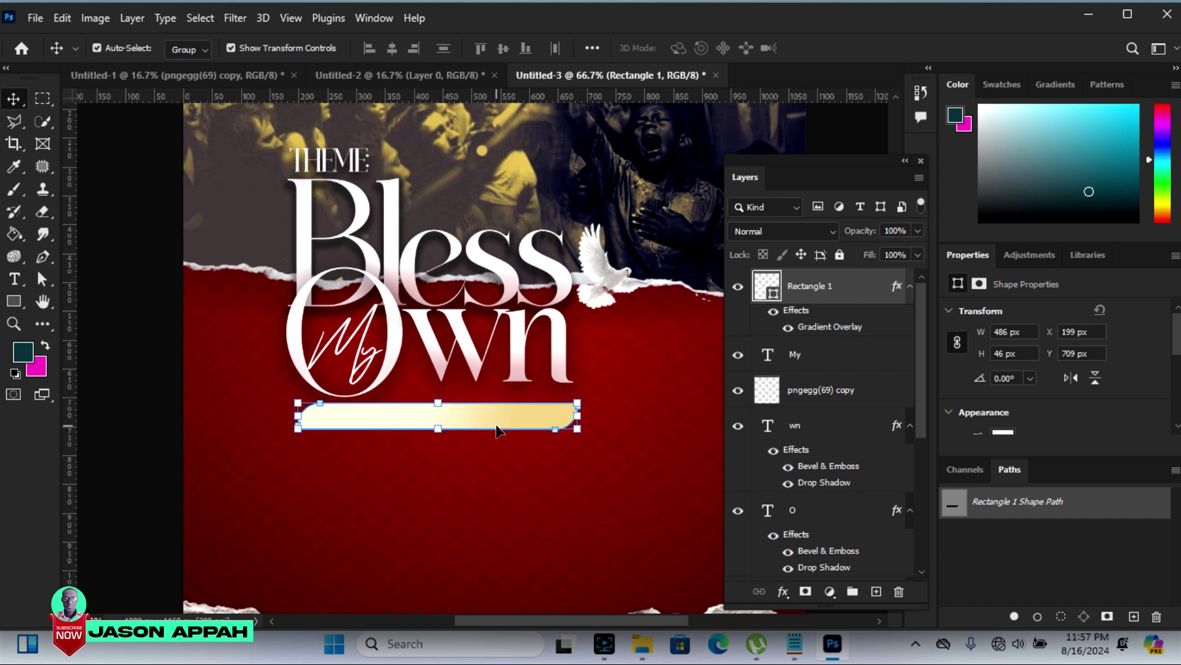
pyautogui.press('Right')
pyautogui.press('Down')
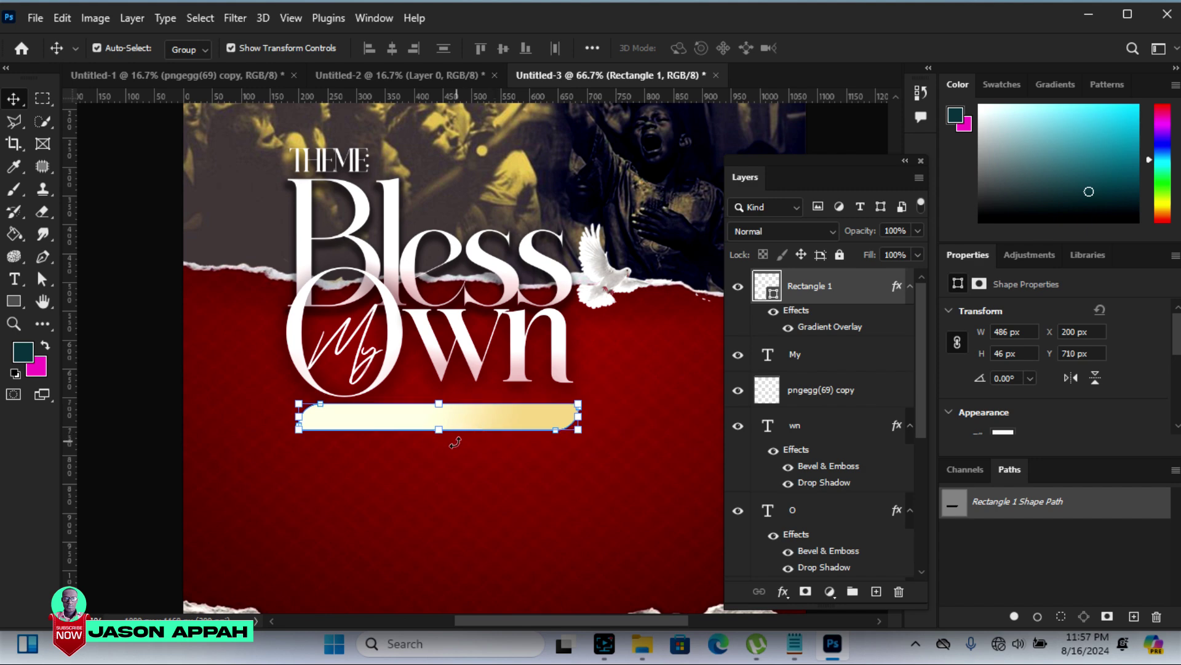
pyautogui.click(438, 473)
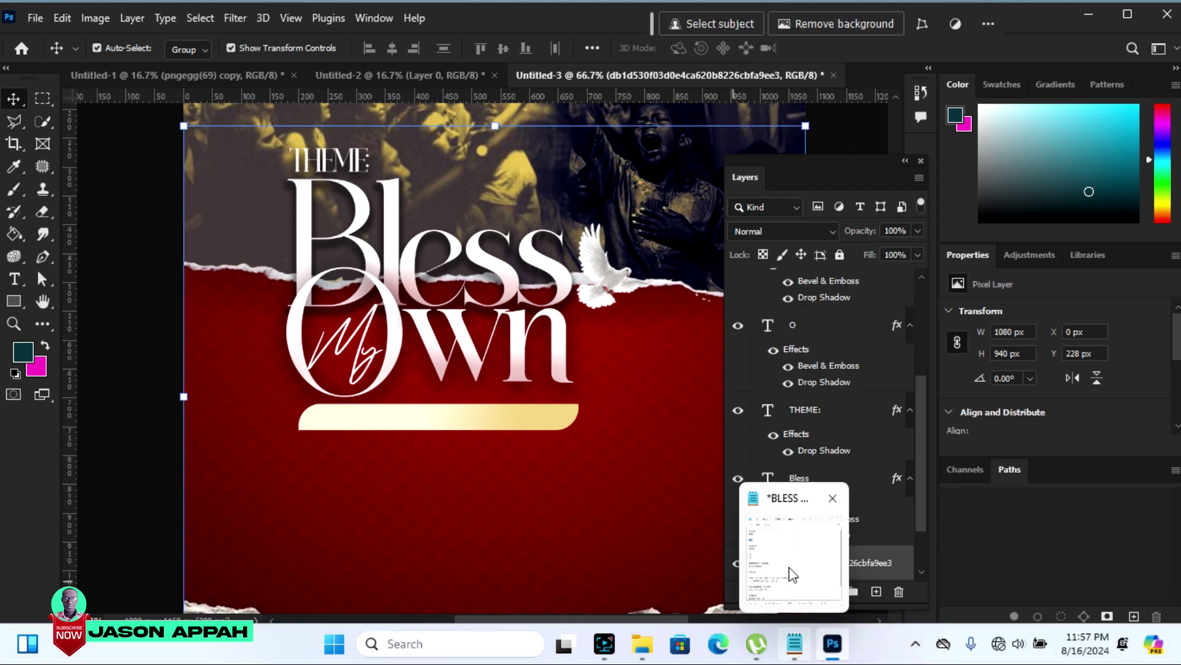
# Copy the 'JOB 1:9-10, DEU.7:13-16, GENESIS 27:41' line from Notepad and return to Photoshop
pyautogui.click(791, 569)
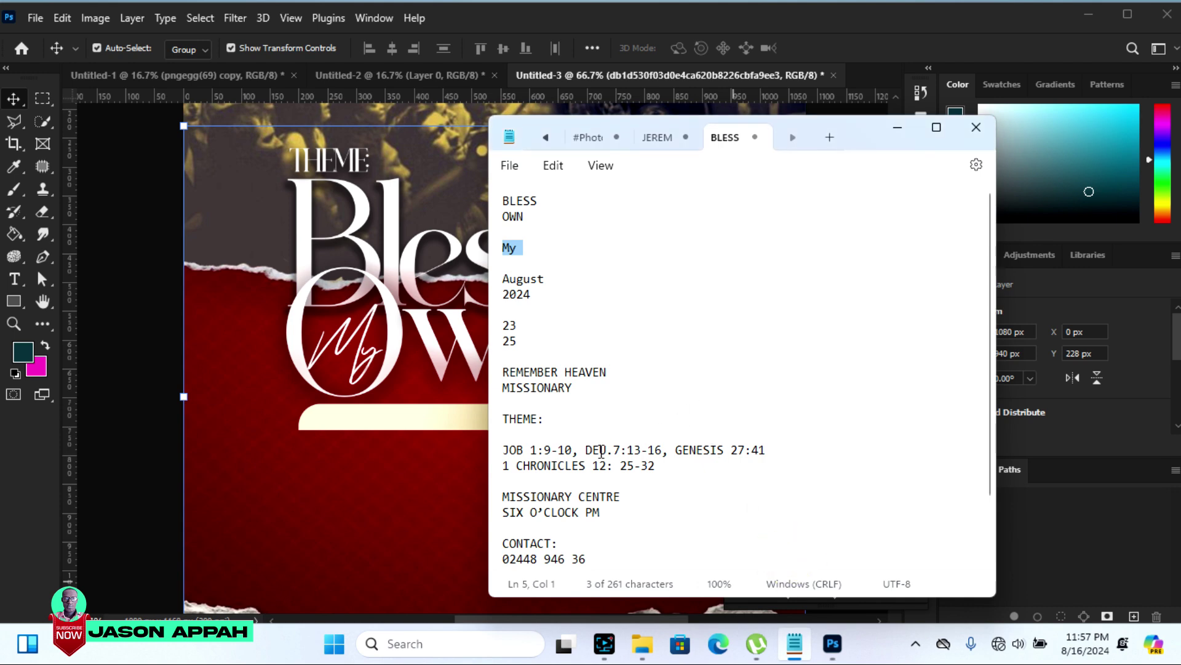
pyautogui.moveTo(505, 450)
pyautogui.mouseDown()
pyautogui.moveTo(766, 449)
pyautogui.moveTo(504, 449)
pyautogui.mouseUp()
pyautogui.click(766, 449)
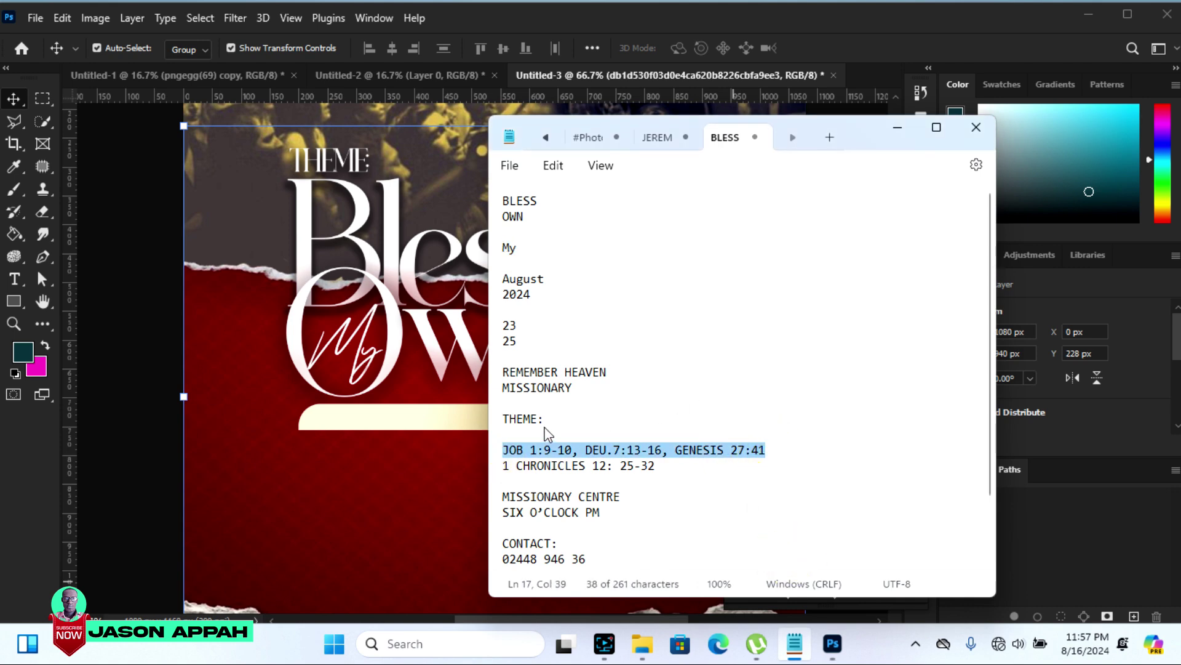
pyautogui.rightClick(546, 449)
pyautogui.click(606, 151)
pyautogui.click(22, 289)
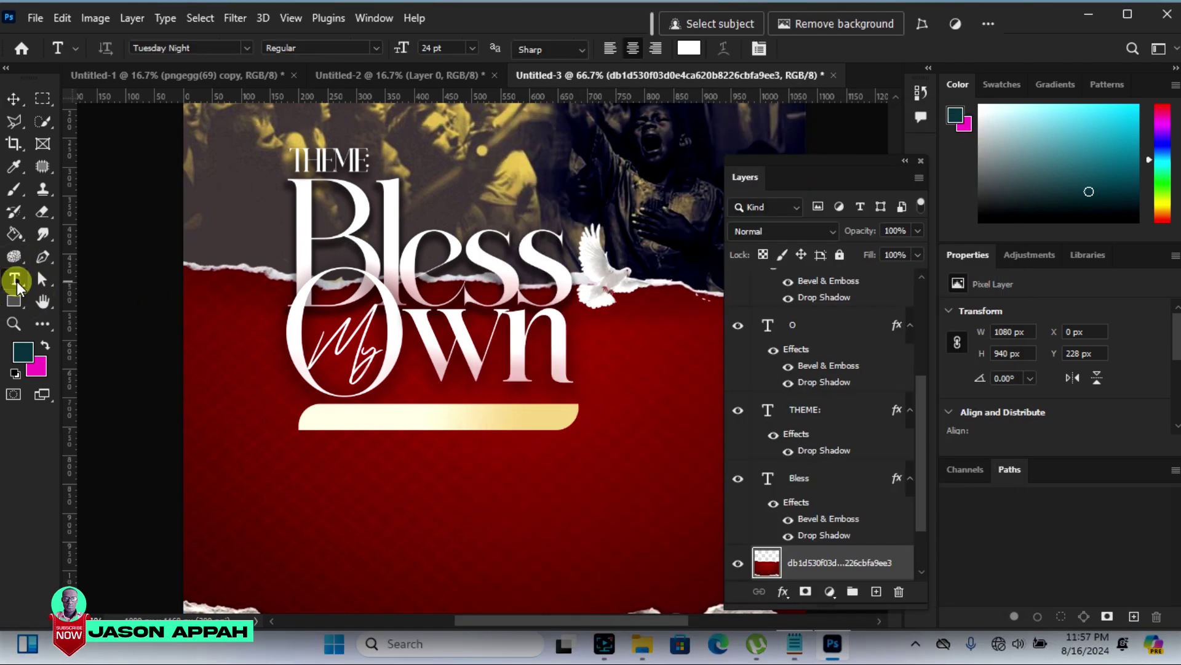
# Start a text layer below the bar and set its placeholder text to Antonio 10 pt
pyautogui.click(335, 499)
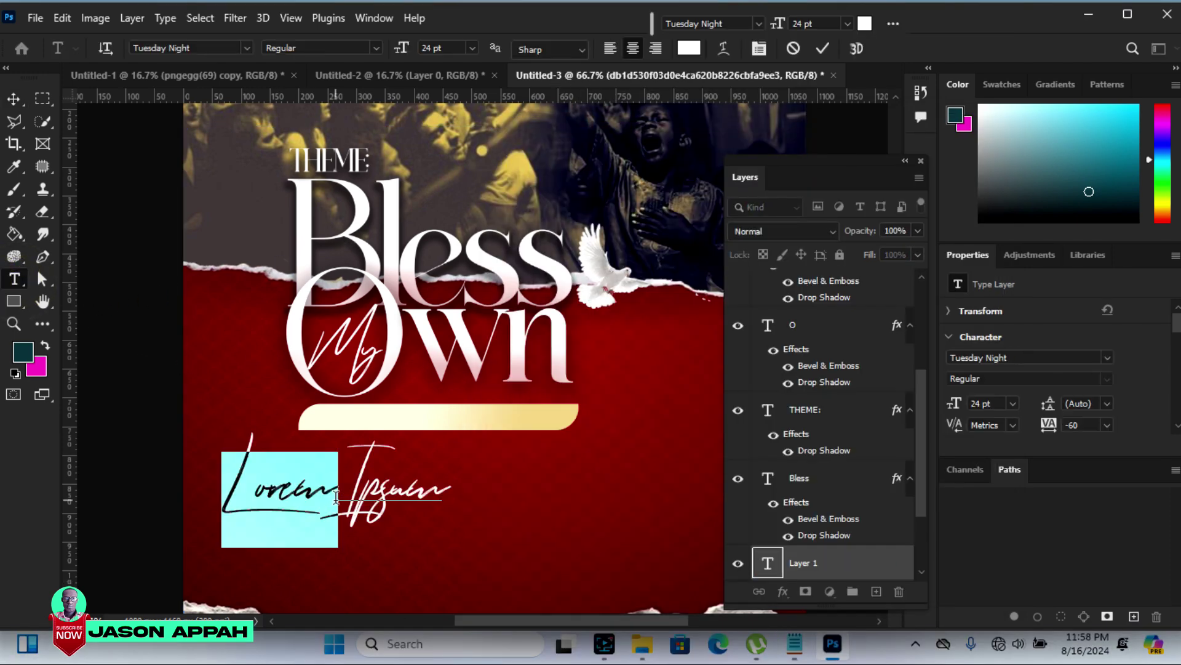
pyautogui.moveTo(457, 490); pyautogui.dragTo(198, 453)
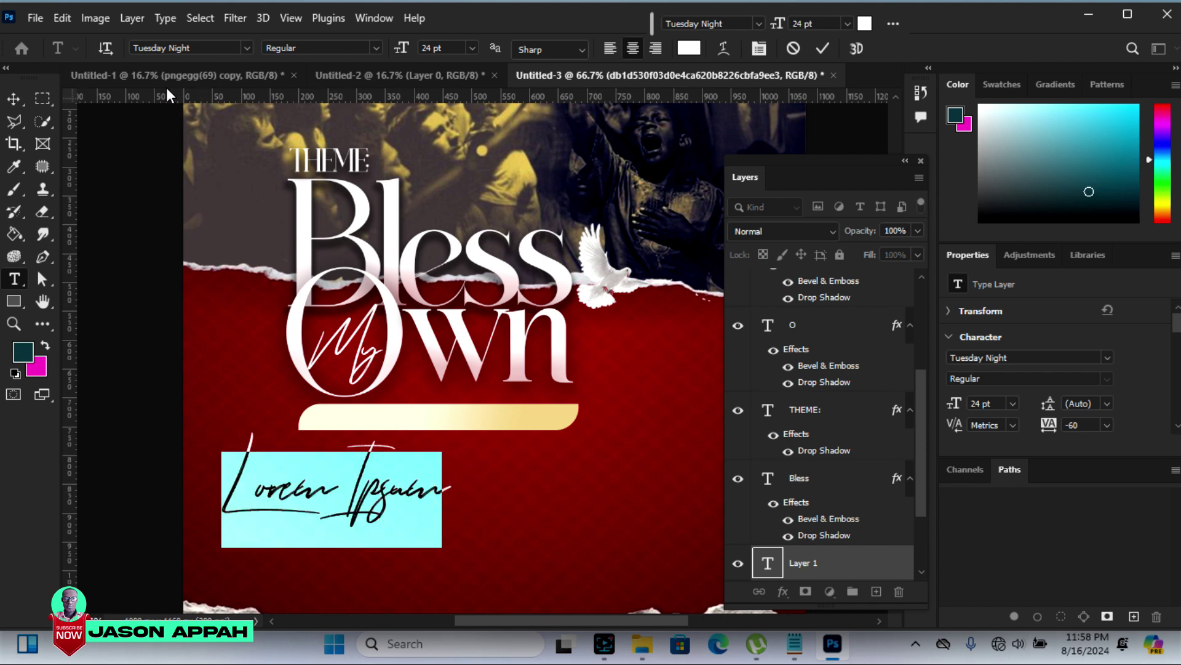
pyautogui.click(250, 52)
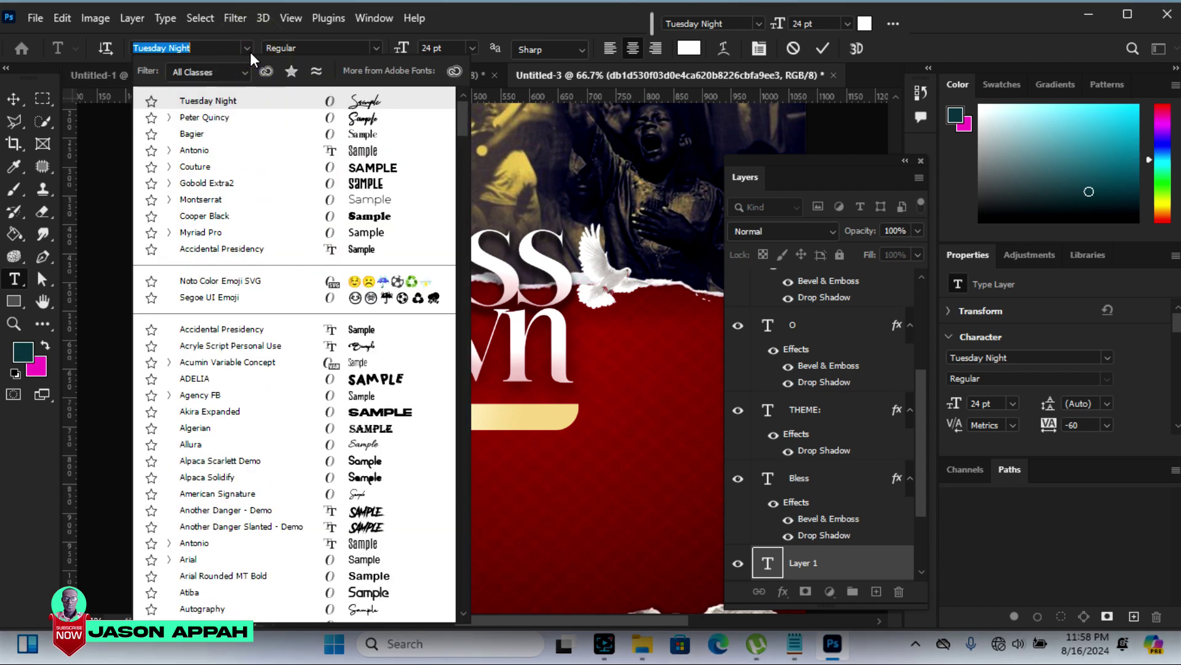
pyautogui.click(231, 155)
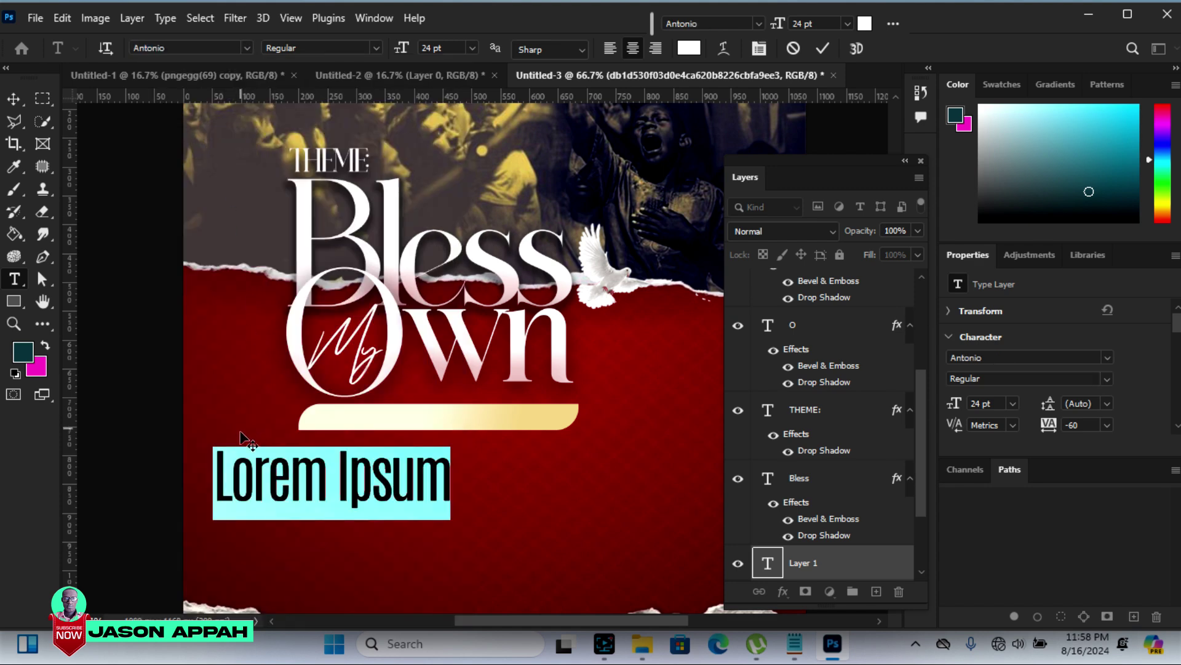
pyautogui.moveTo(402, 48); pyautogui.dragTo(389, 53)
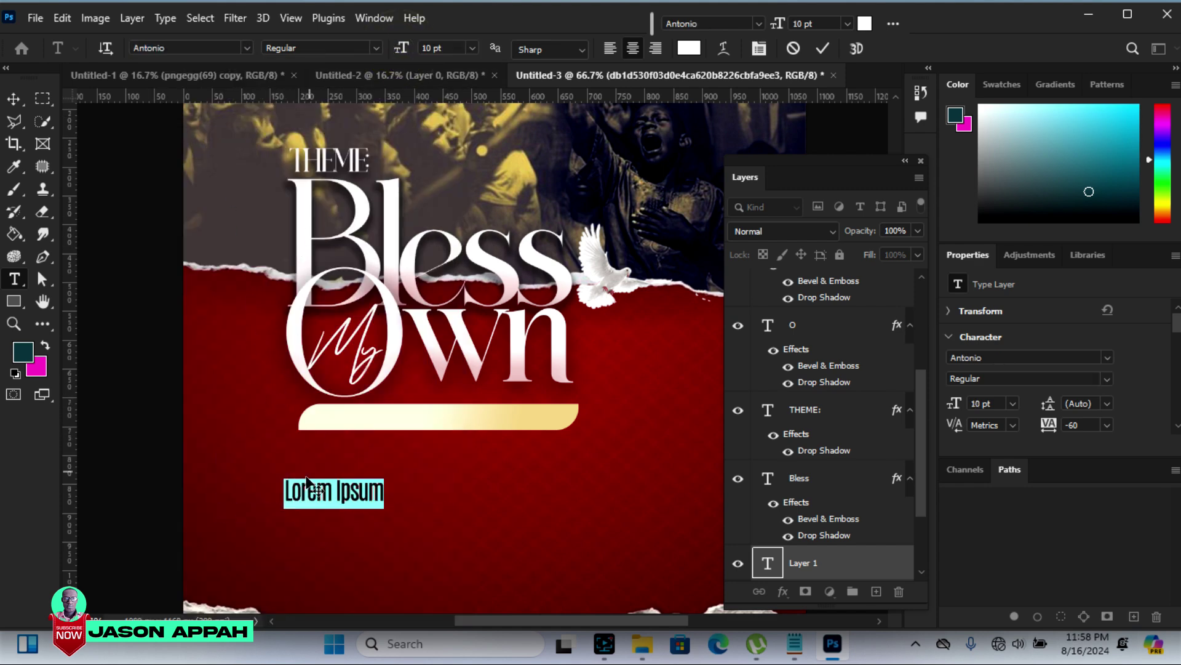
# Paste the references 'JOB 1:9-10, DEU.7:13-16, GENESIS 27:41' and move them up onto the cream bar
pyautogui.rightClick(310, 504)
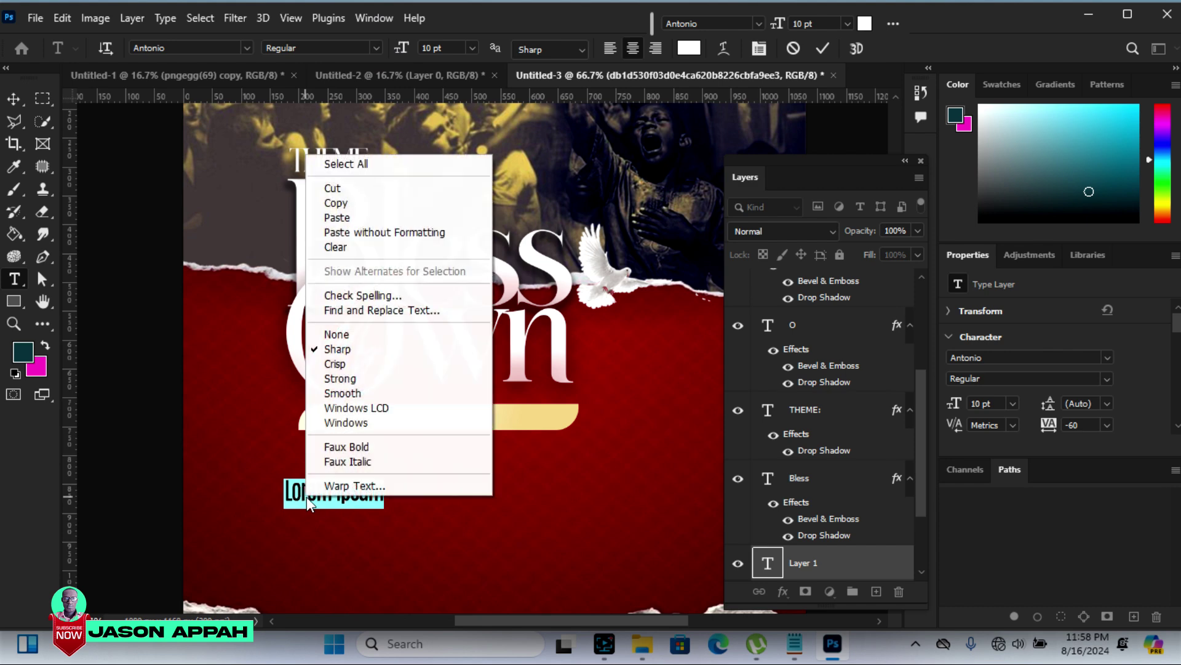
pyautogui.click(342, 217)
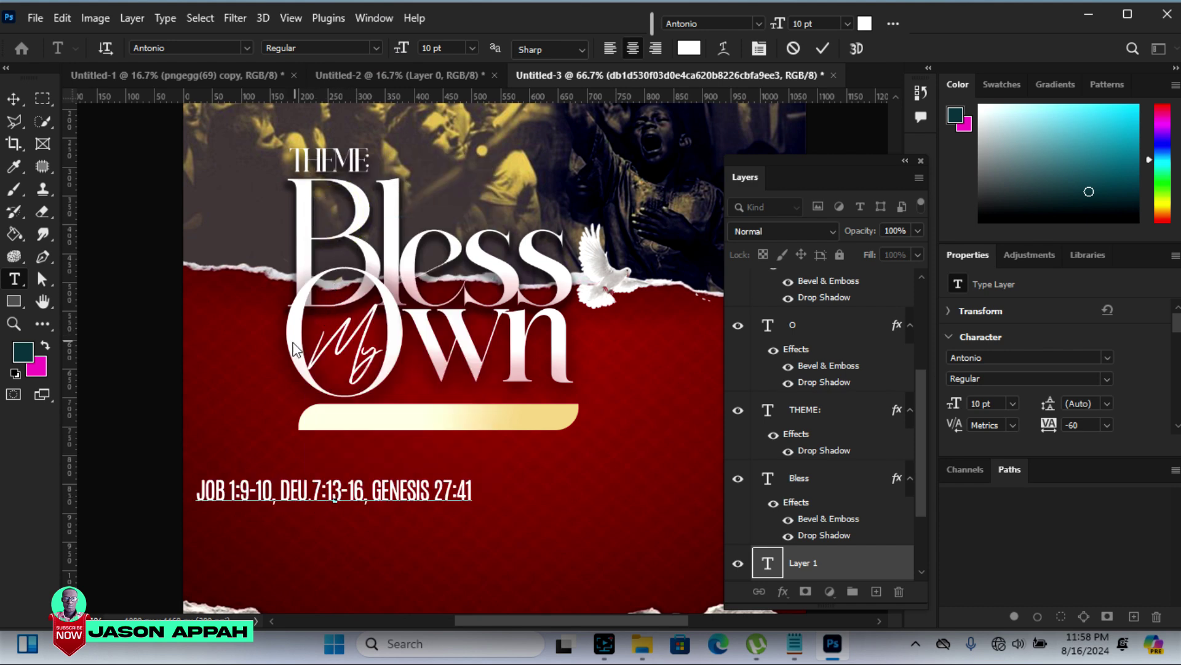
pyautogui.click(13, 98)
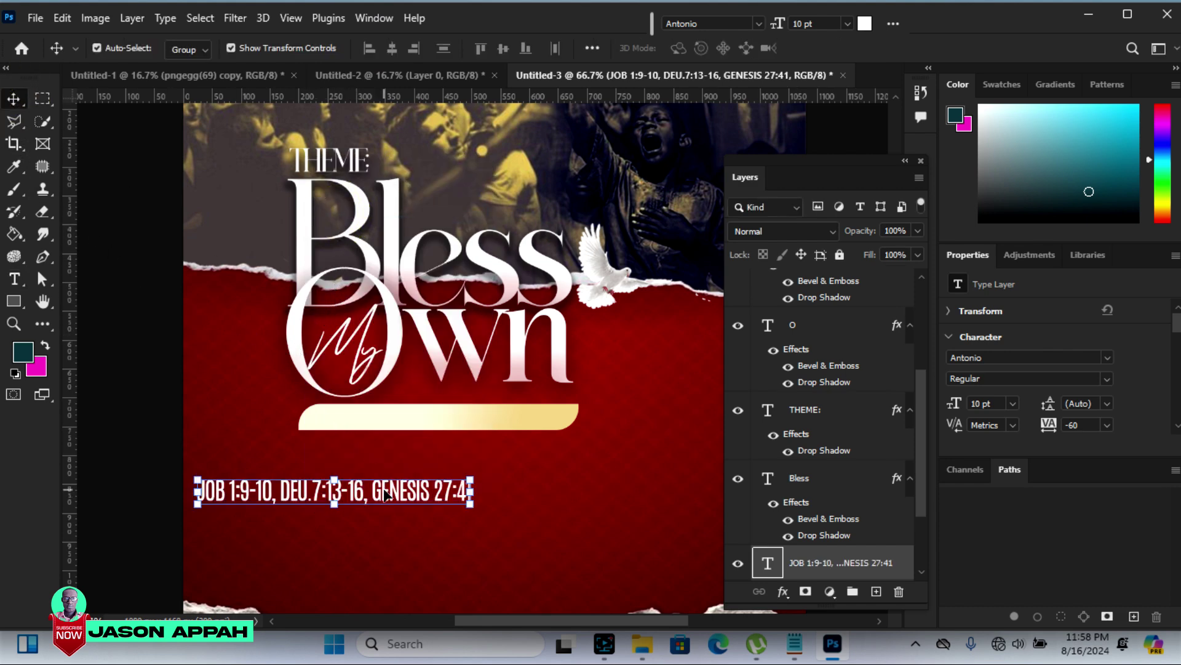
pyautogui.moveTo(381, 498); pyautogui.dragTo(467, 426)
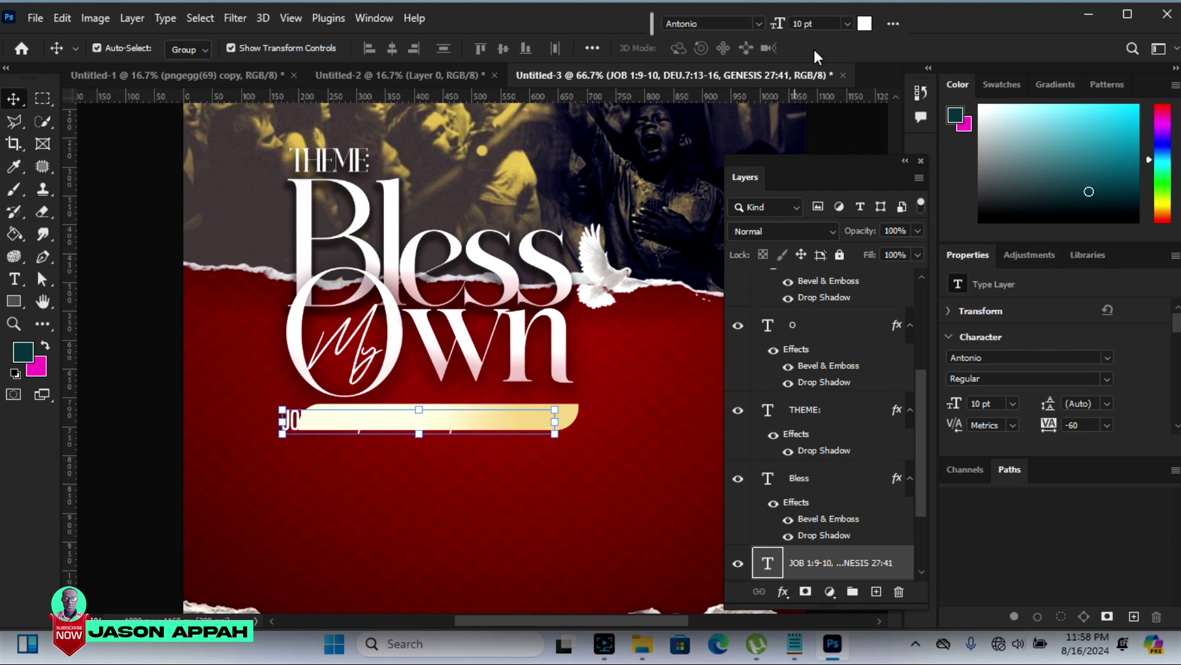
# Color the scripture text dark red (#910104) sampled from the background and stack its layer above the bar
pyautogui.click(864, 25)
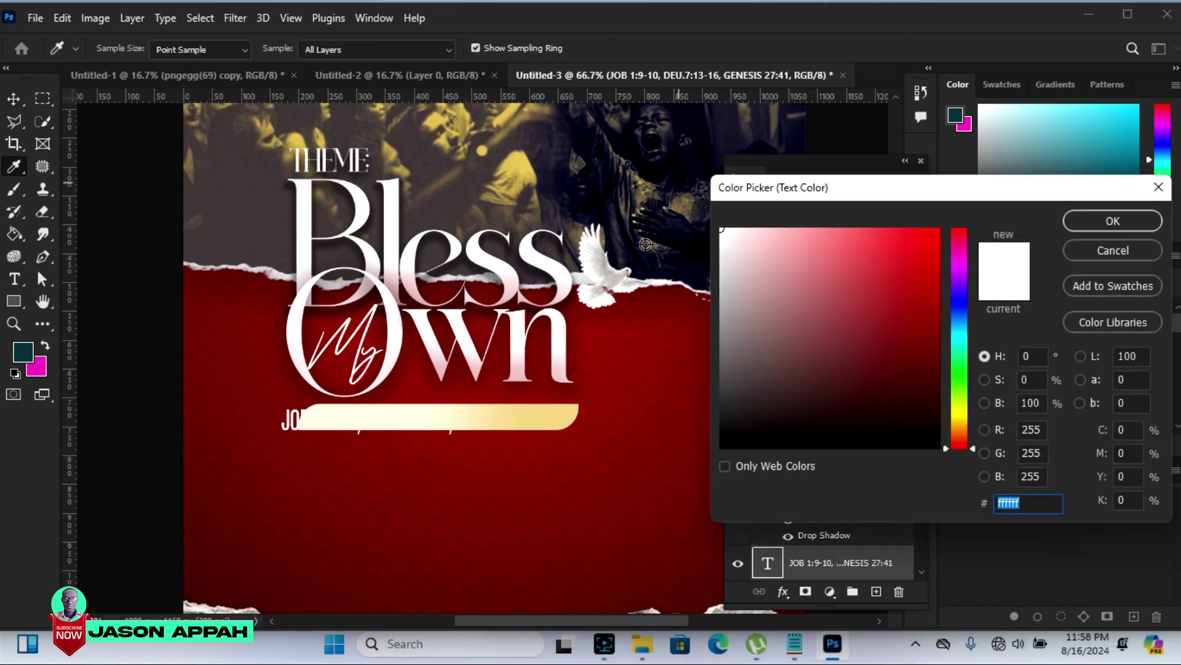
pyautogui.click(614, 434)
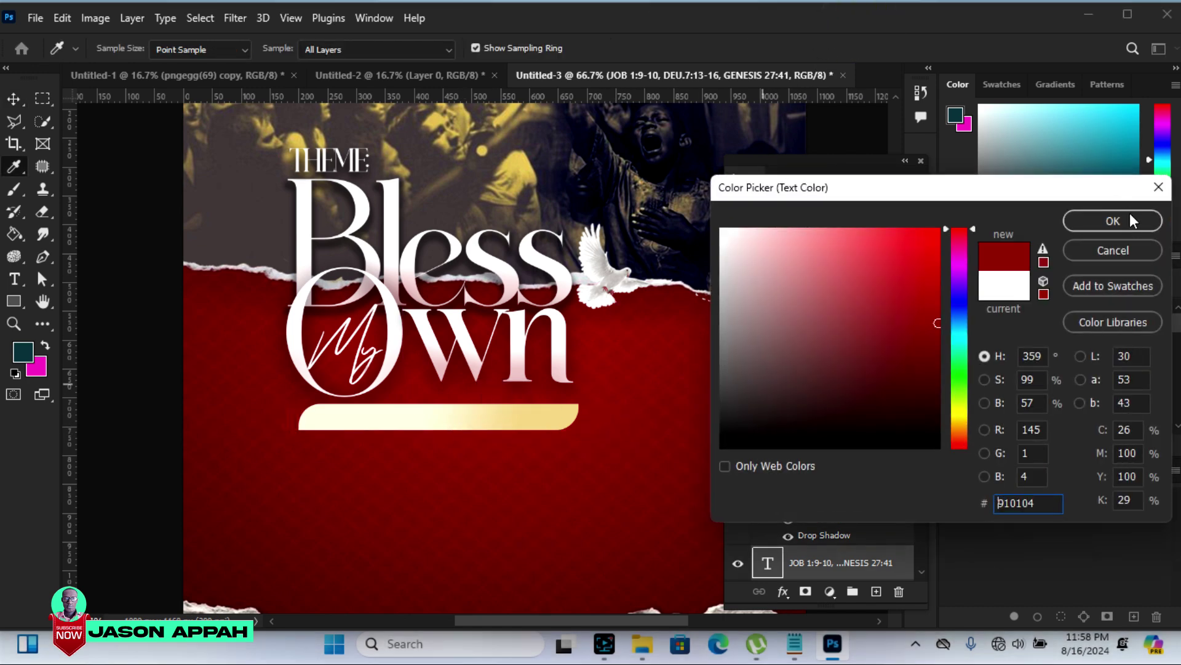
pyautogui.click(1130, 219)
pyautogui.moveTo(804, 570)
pyautogui.mouseDown()
pyautogui.moveTo(799, 232)
pyautogui.moveTo(792, 283)
pyautogui.mouseUp()
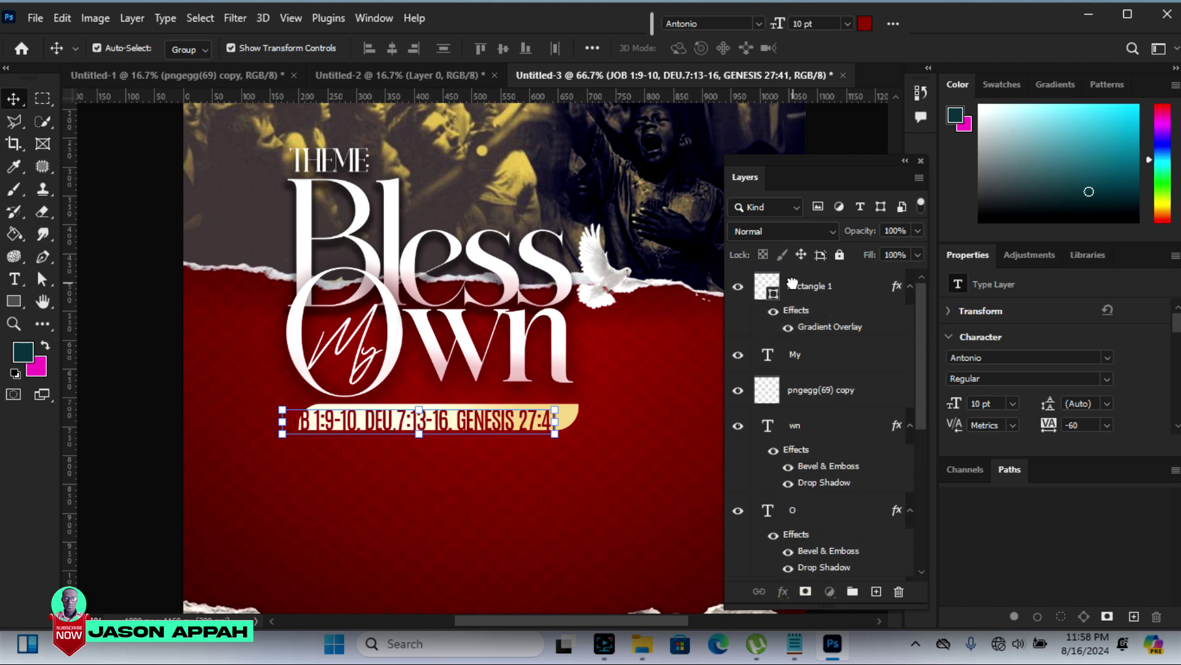
# Scale the scripture line down to about 8.11 pt to fit inside the bar, nudging it into place
pyautogui.moveTo(283, 433); pyautogui.dragTo(319, 430)
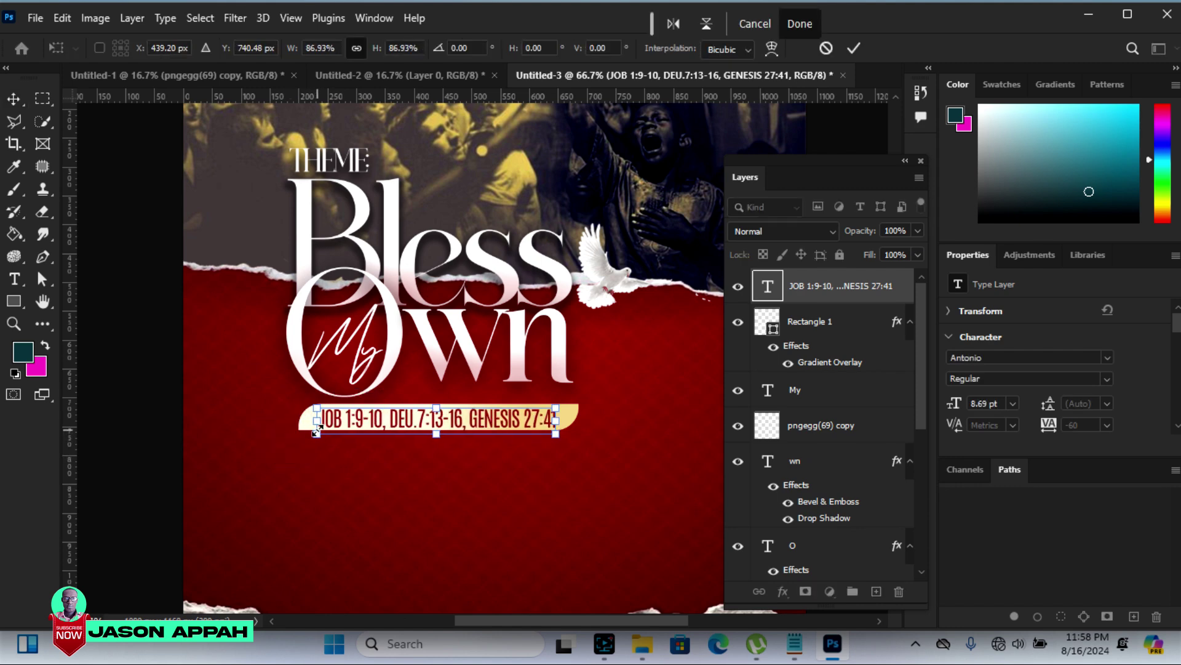
pyautogui.moveTo(554, 434); pyautogui.dragTo(539, 431)
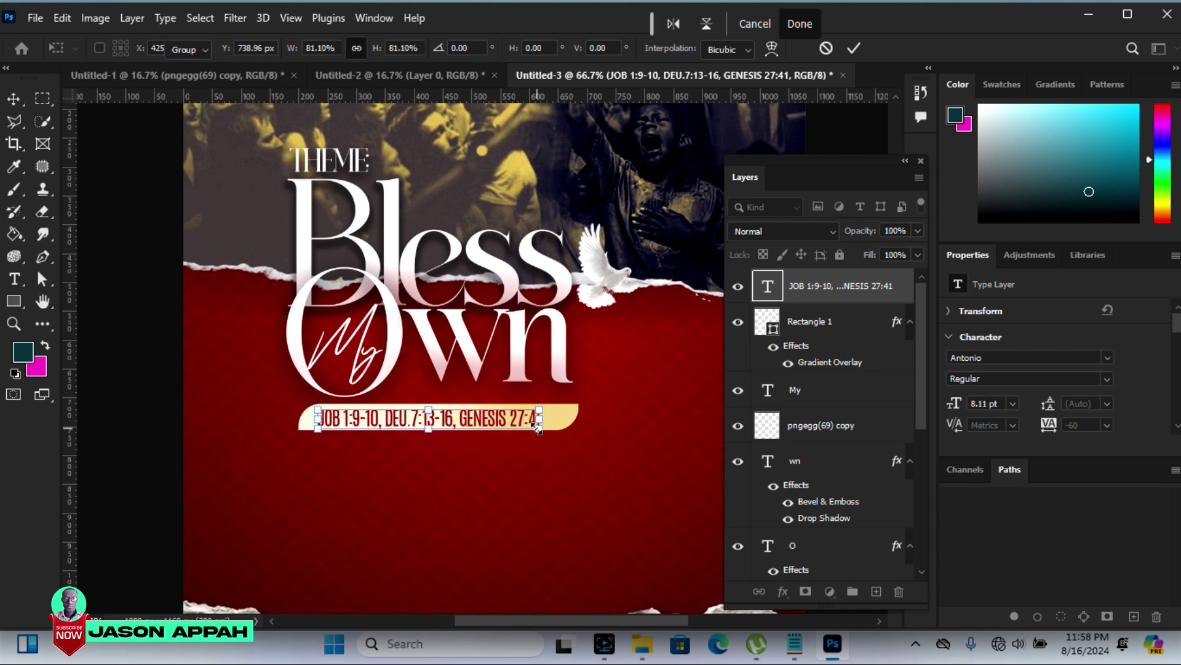
pyautogui.press('Return')
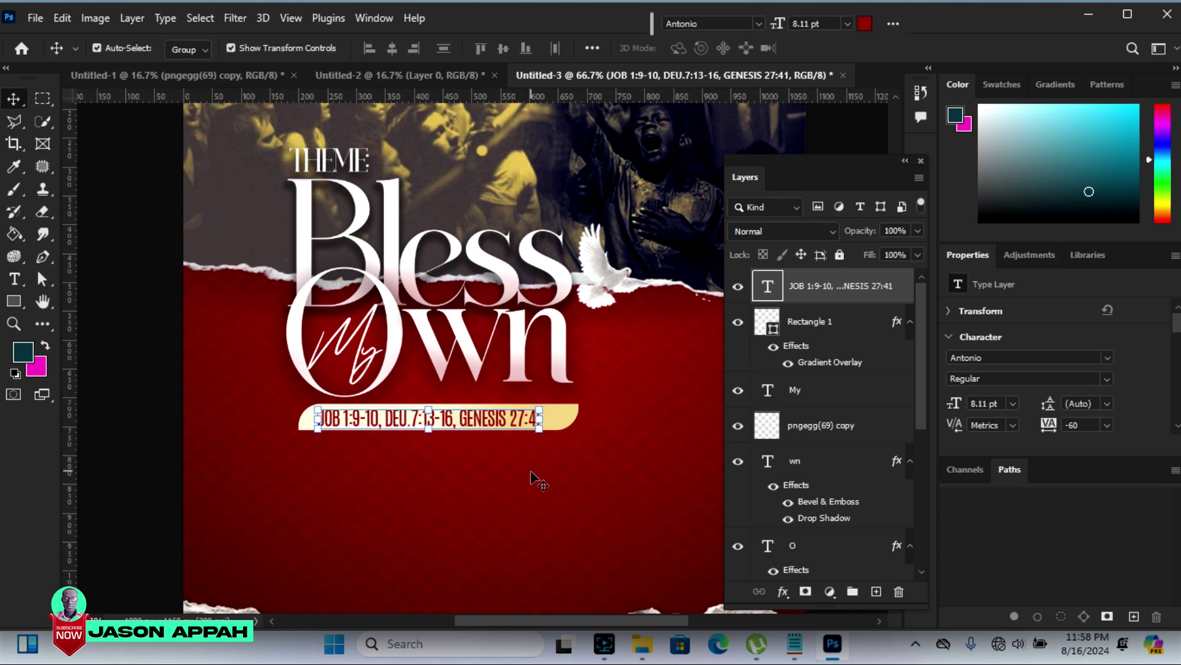
pyautogui.press('Up')
pyautogui.press('Up')
pyautogui.press('Down')
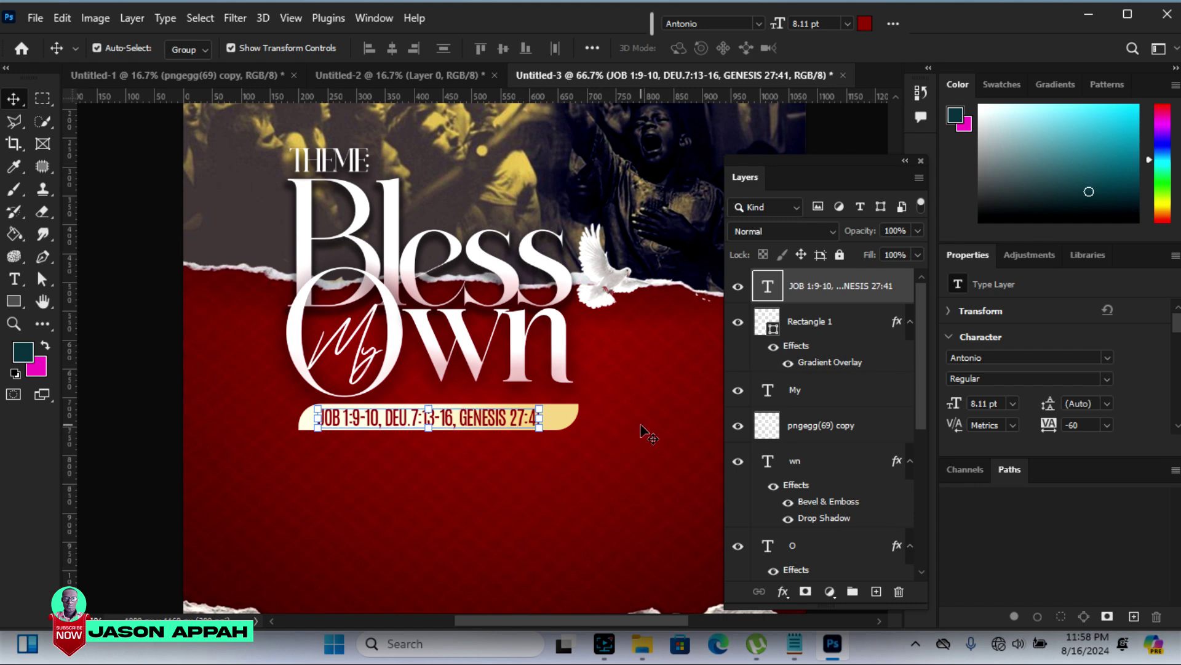
# Set the JOB 1:9-10 verse line's tracking to -20
pyautogui.click(1049, 423)
pyautogui.write('0')
pyautogui.press('Return')
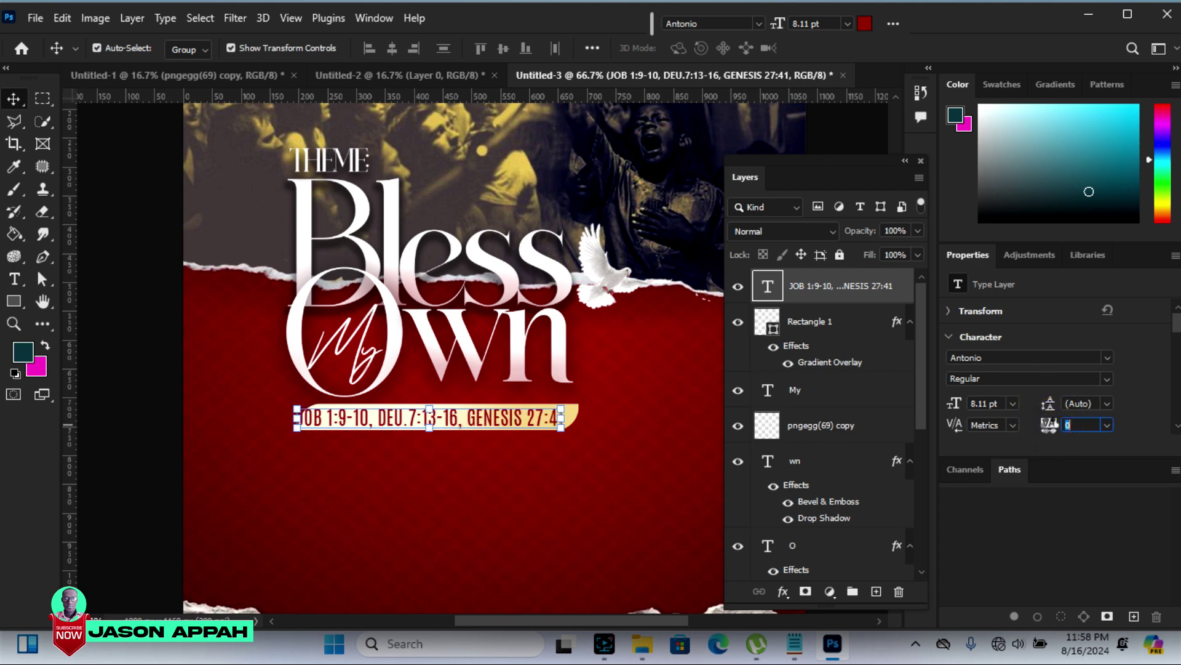
pyautogui.write('-20')
pyautogui.press('Return')
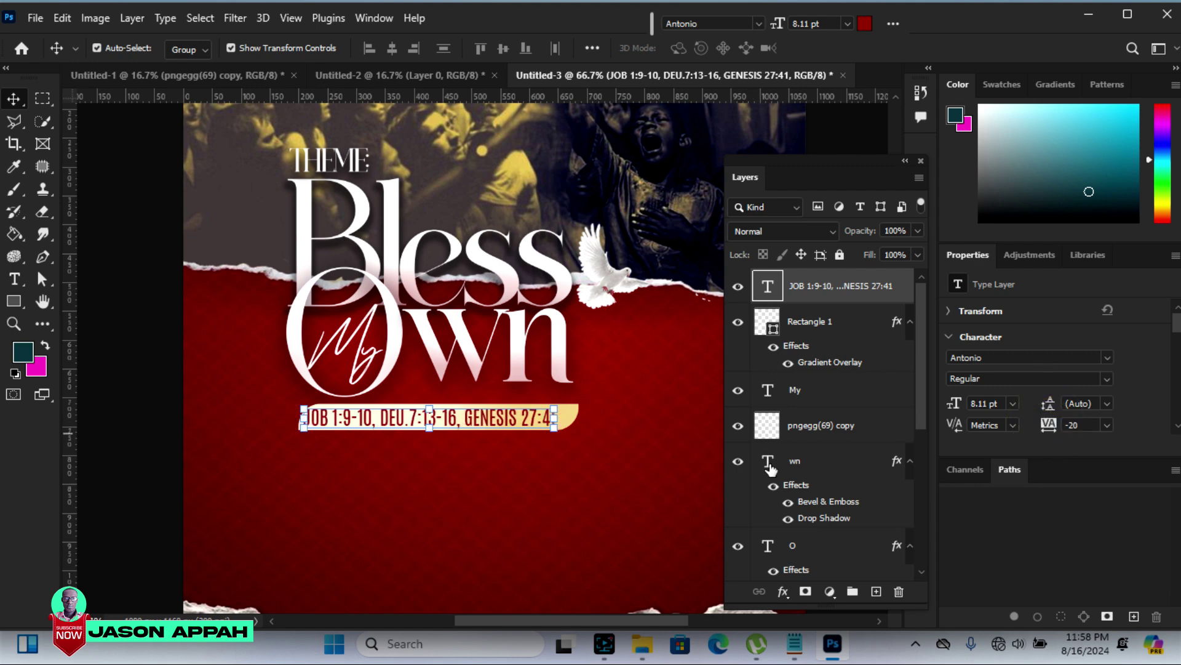
# Nudge the verse line slightly right, then deselect it
pyautogui.press('Right')
pyautogui.press('Right')
pyautogui.press('Right')
pyautogui.press('Right')
pyautogui.press('Right')
pyautogui.press('Right')
pyautogui.press('Right')
pyautogui.press('Right')
pyautogui.press('Right')
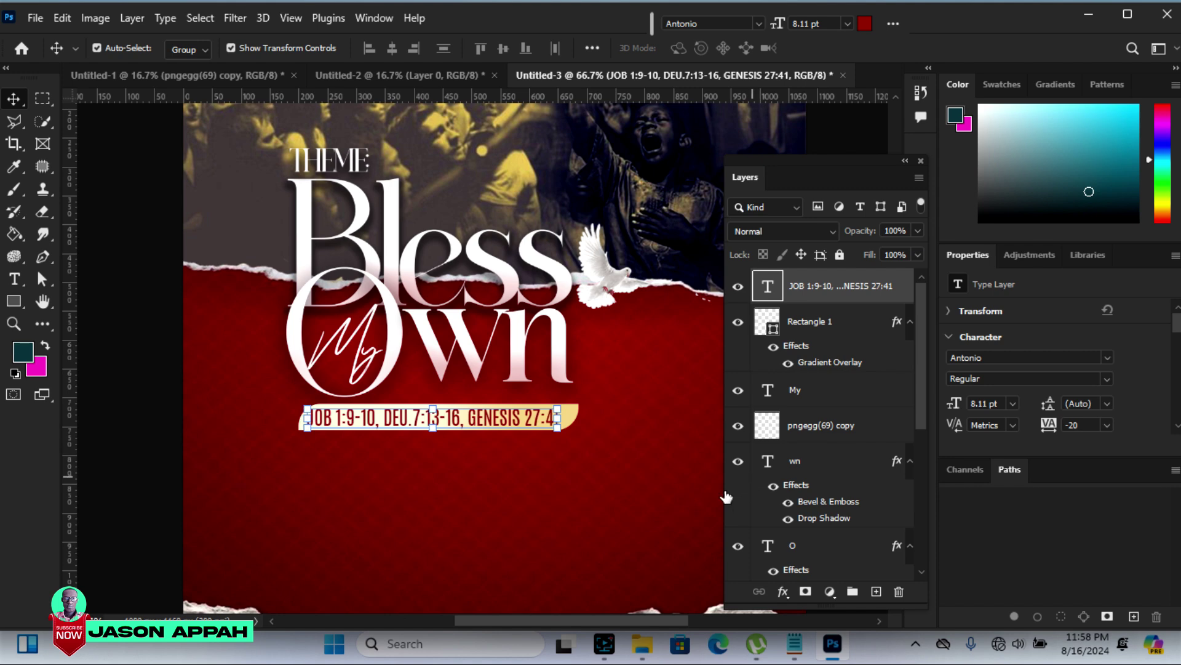
pyautogui.click(578, 507)
pyautogui.moveTo(466, 425); pyautogui.dragTo(468, 424)
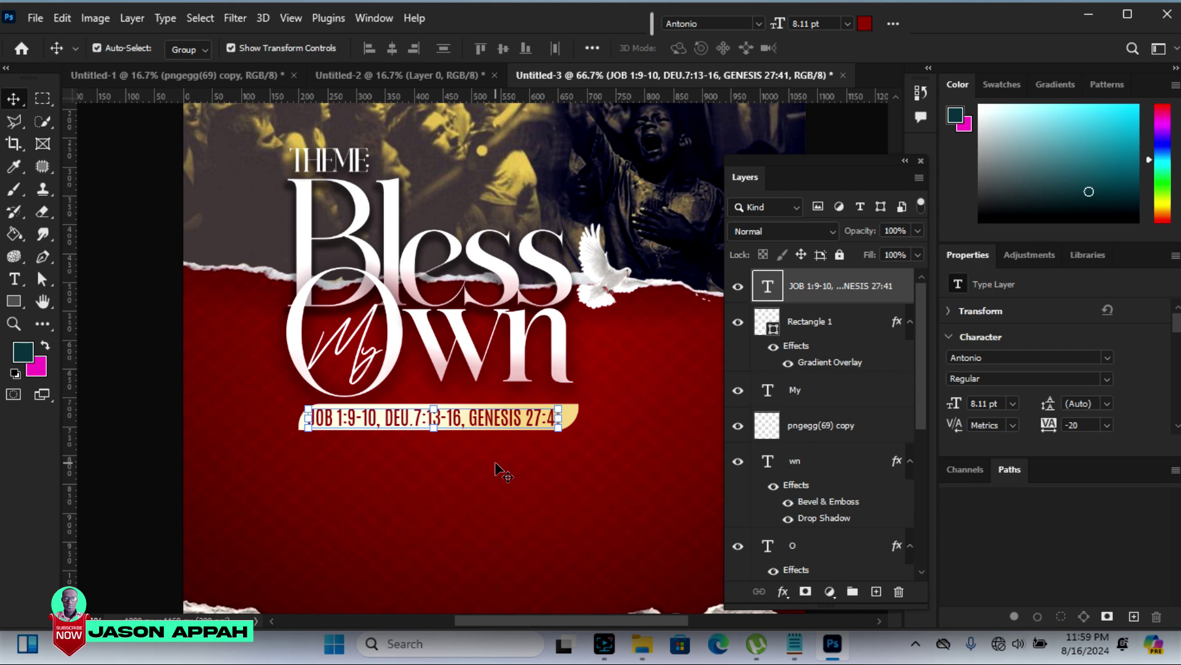
pyautogui.click(499, 483)
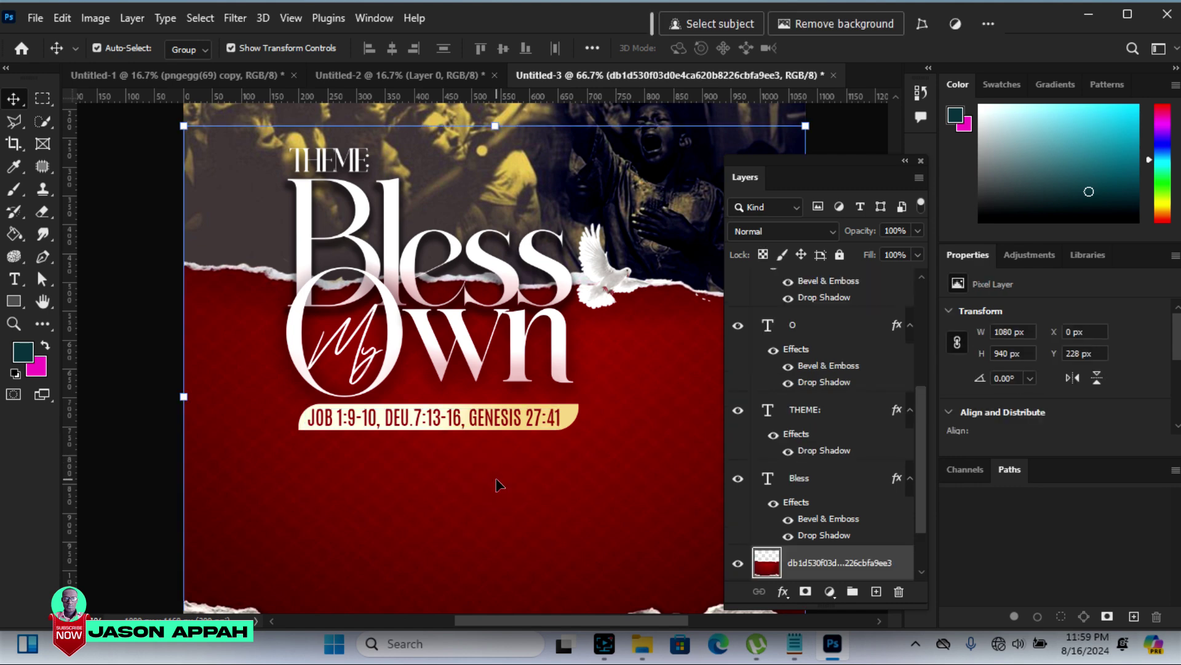
# Draw a 307 × 37 px bar under the scripture banner and fill it near-black
pyautogui.click(15, 302)
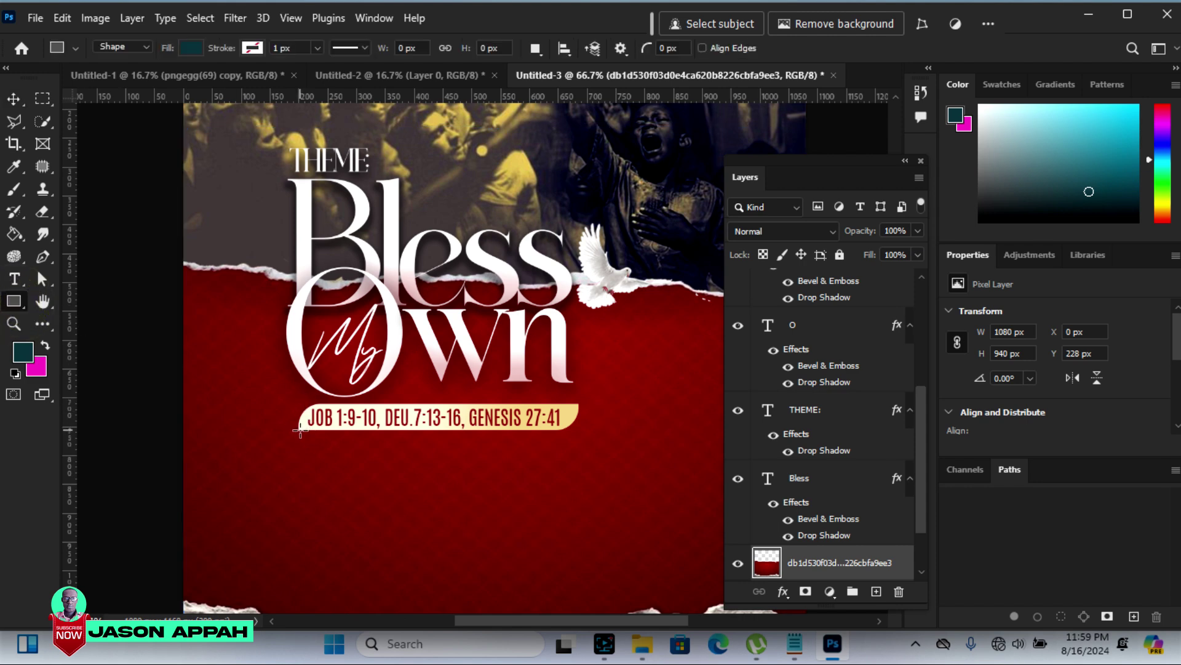
pyautogui.moveTo(298, 429); pyautogui.dragTo(473, 451)
pyautogui.doubleClick(771, 575)
pyautogui.click(661, 167)
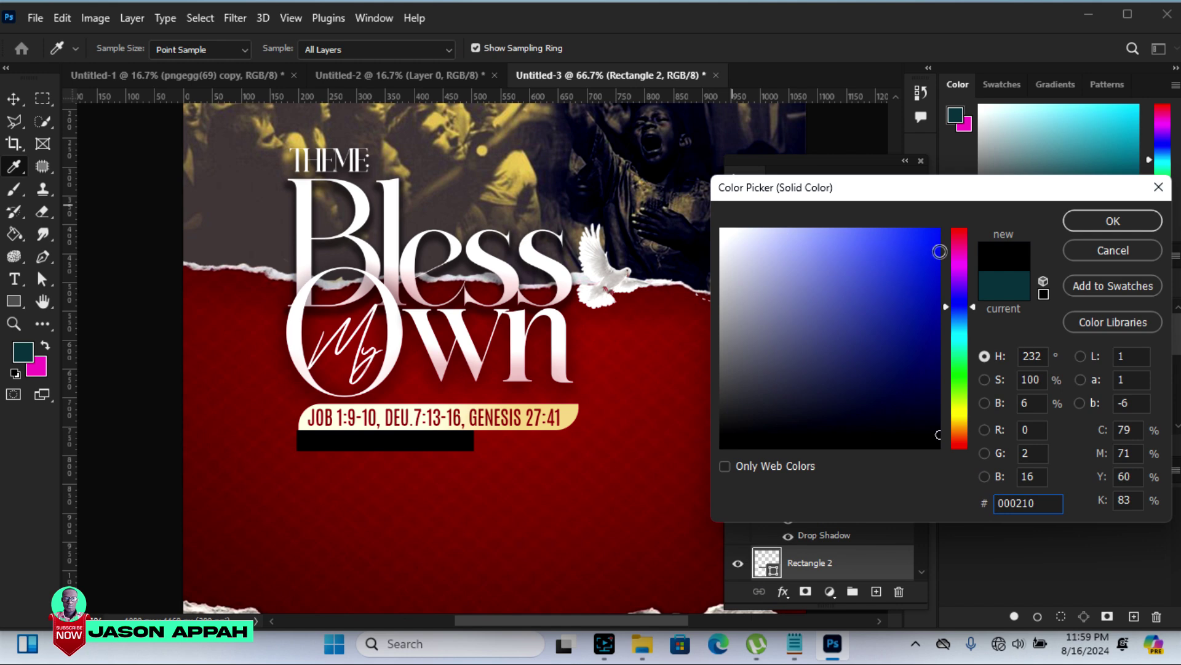
pyautogui.click(1088, 224)
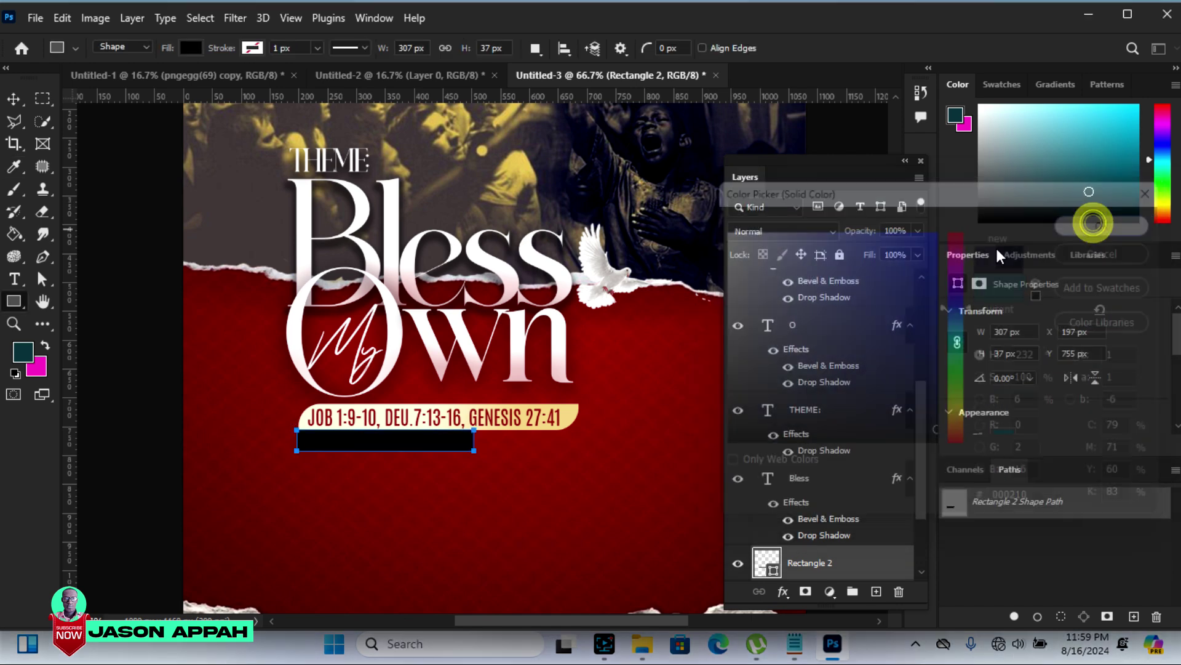
pyautogui.click(14, 98)
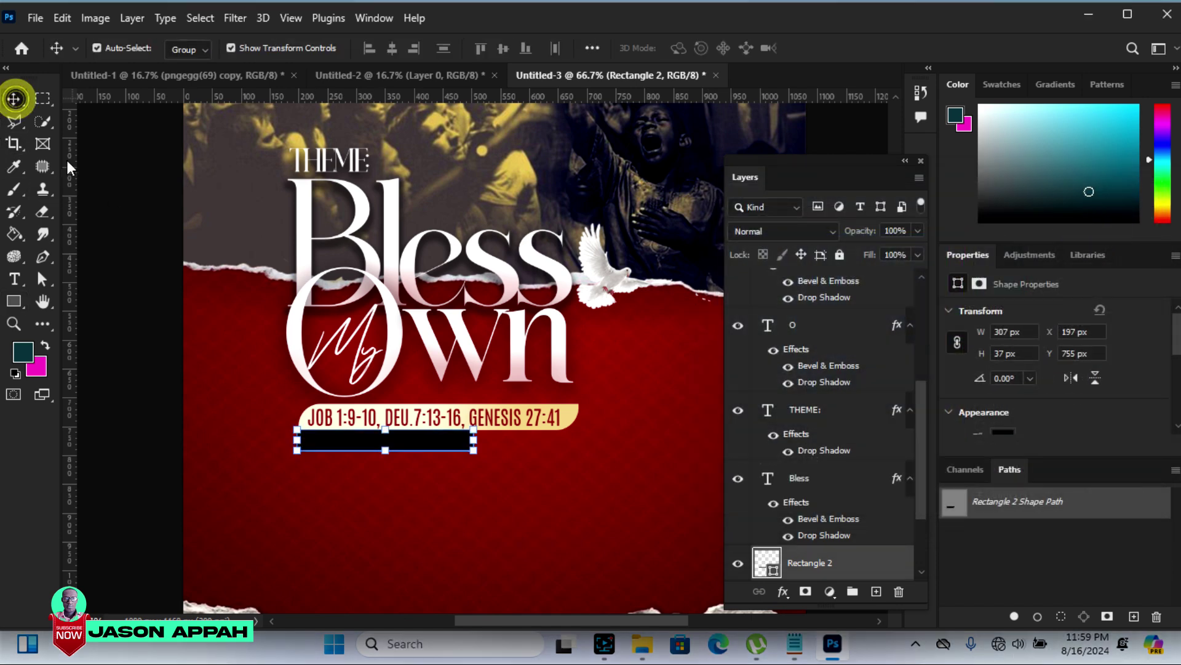
pyautogui.click(488, 517)
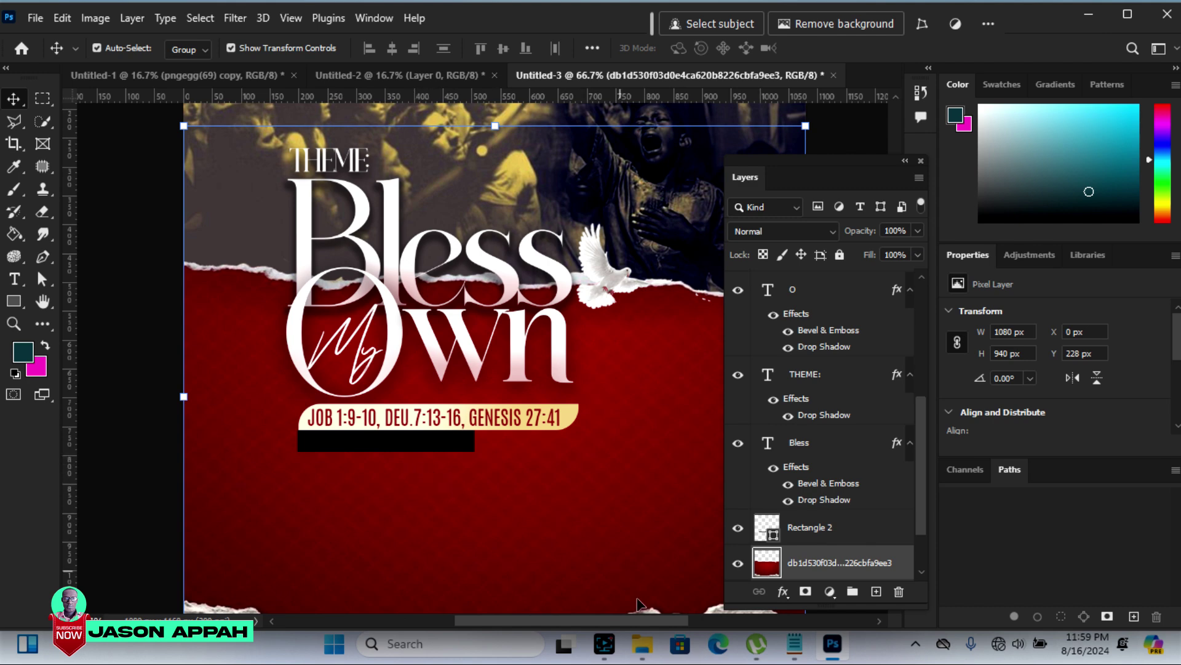
pyautogui.click(795, 643)
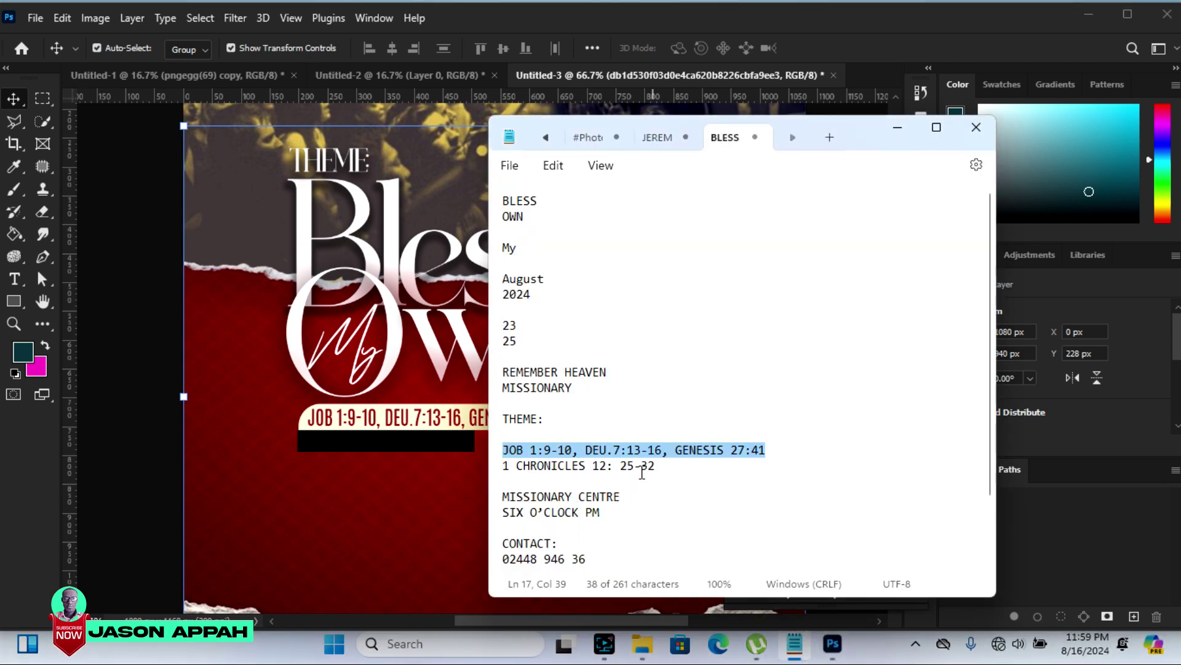
# Copy '1 CHRONICLES 12: 25-32' from the notes and start a text box on the flyer
pyautogui.moveTo(657, 466); pyautogui.dragTo(504, 470)
pyautogui.rightClick(512, 468)
pyautogui.click(562, 173)
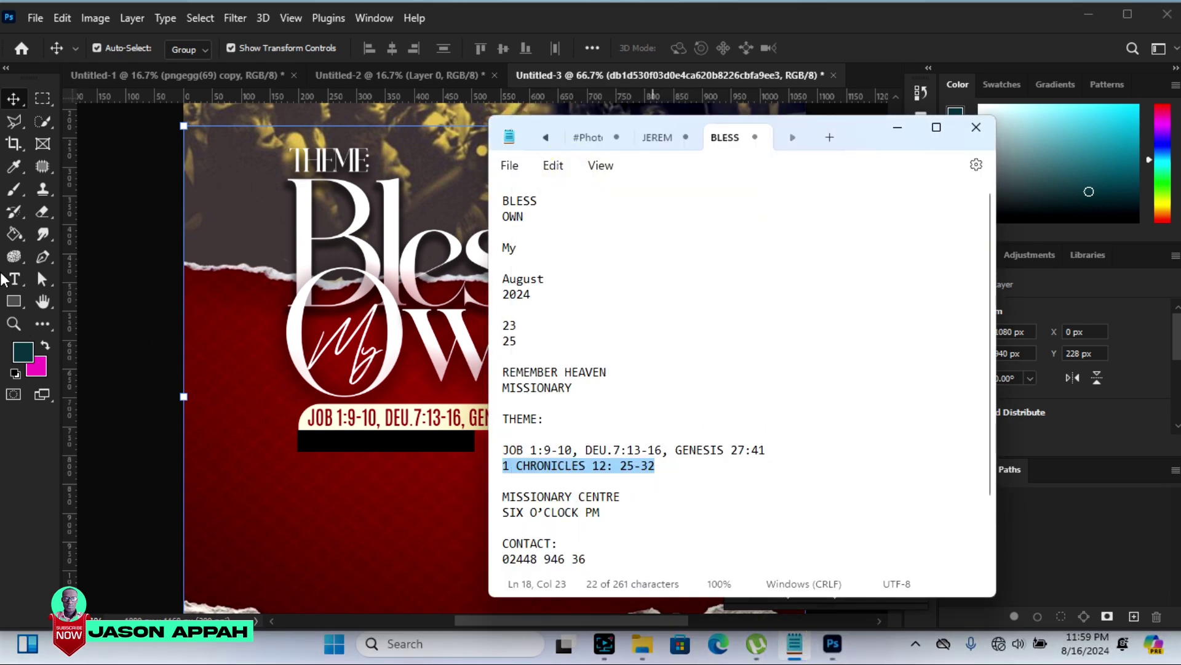
pyautogui.click(11, 280)
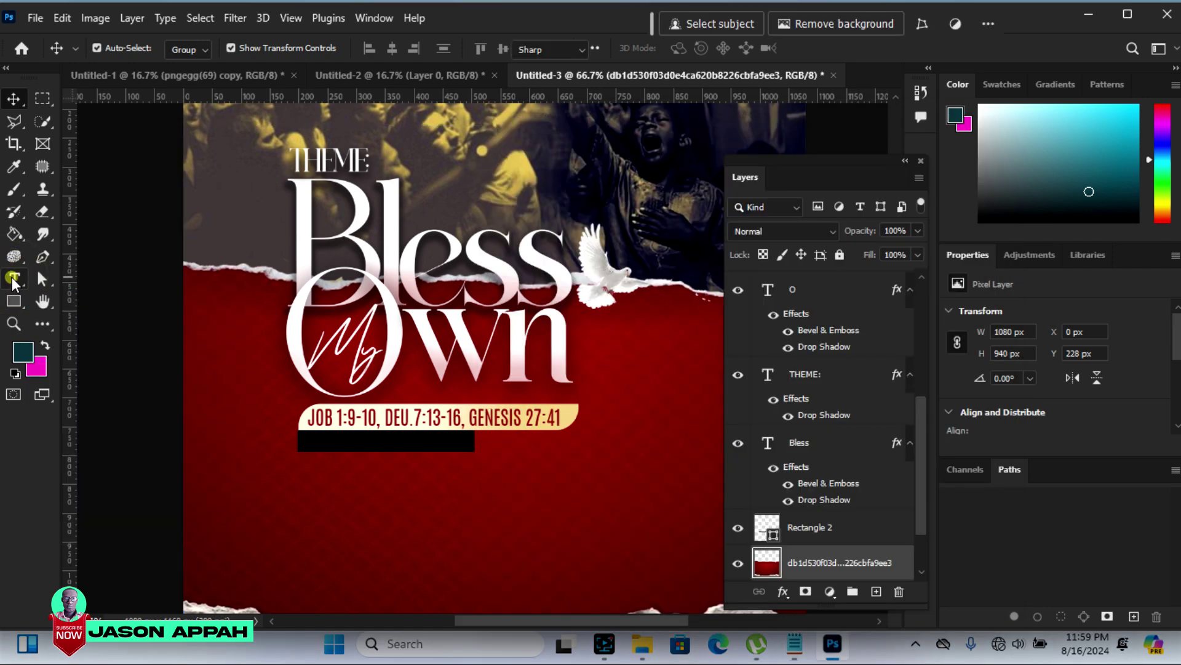
pyautogui.click(290, 503)
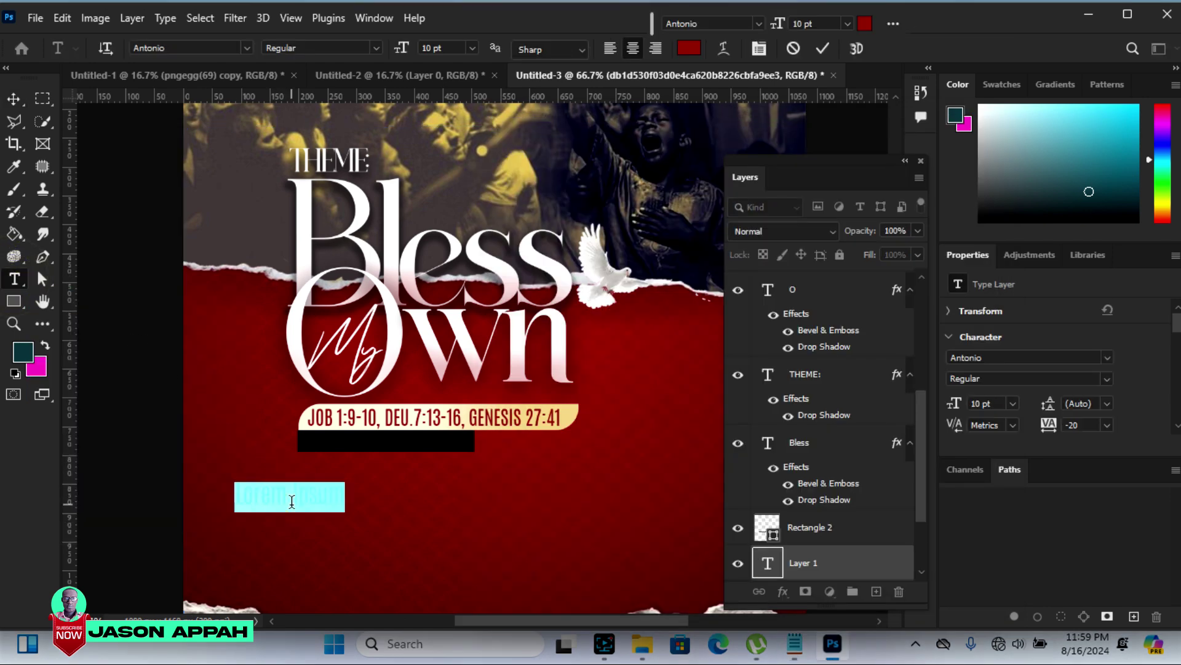
# Paste '1 CHRONICLES 12: 25-32' as a new text layer and color it white
pyautogui.rightClick(292, 502)
pyautogui.click(326, 226)
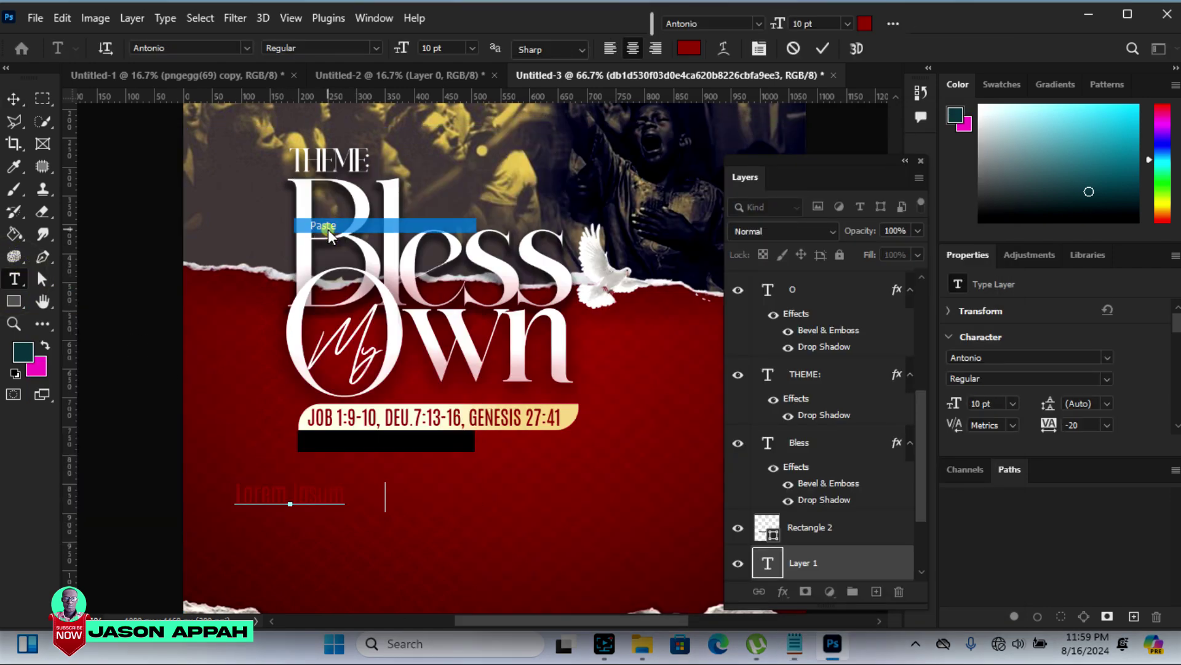
pyautogui.moveTo(385, 488); pyautogui.dragTo(194, 496)
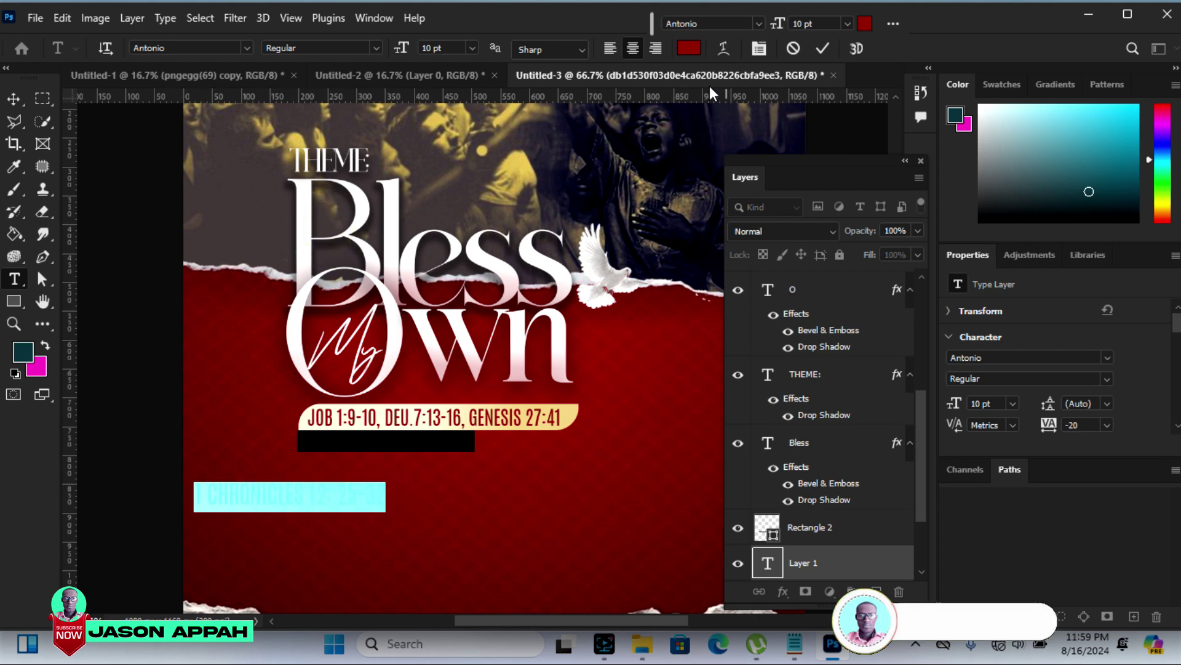
pyautogui.click(689, 48)
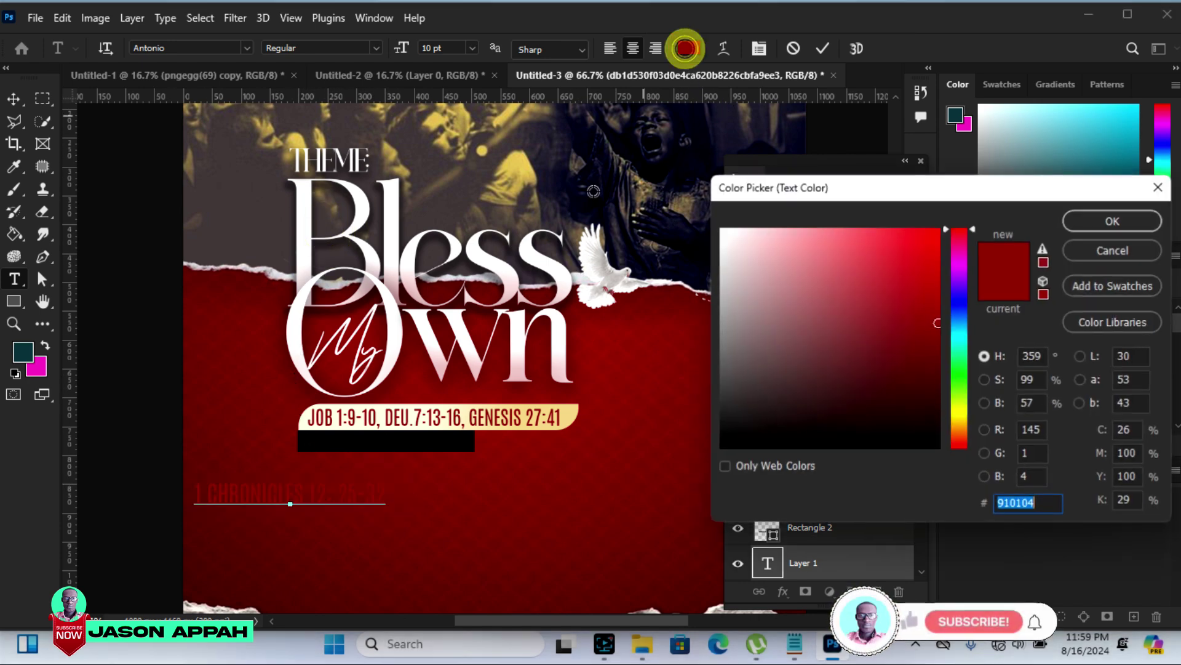
pyautogui.click(474, 256)
pyautogui.click(1102, 220)
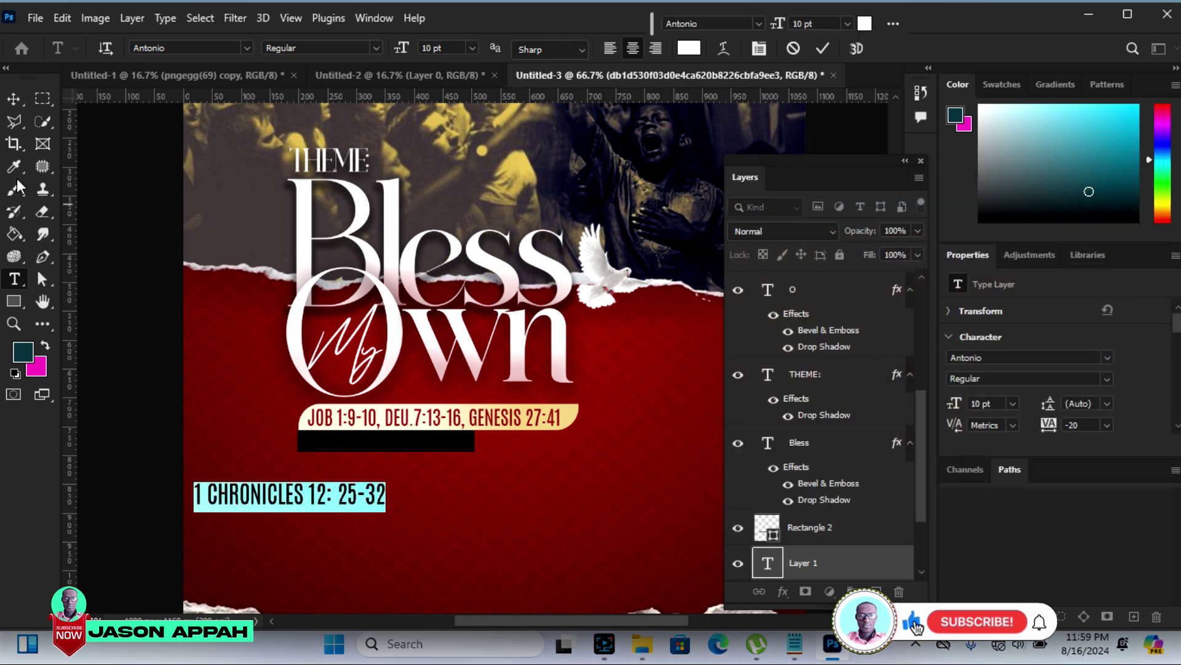
pyautogui.click(13, 99)
# Move the reference onto the black bar, stacking its layer above the bar
pyautogui.moveTo(354, 506)
pyautogui.mouseDown()
pyautogui.moveTo(460, 459)
pyautogui.moveTo(452, 443)
pyautogui.mouseUp()
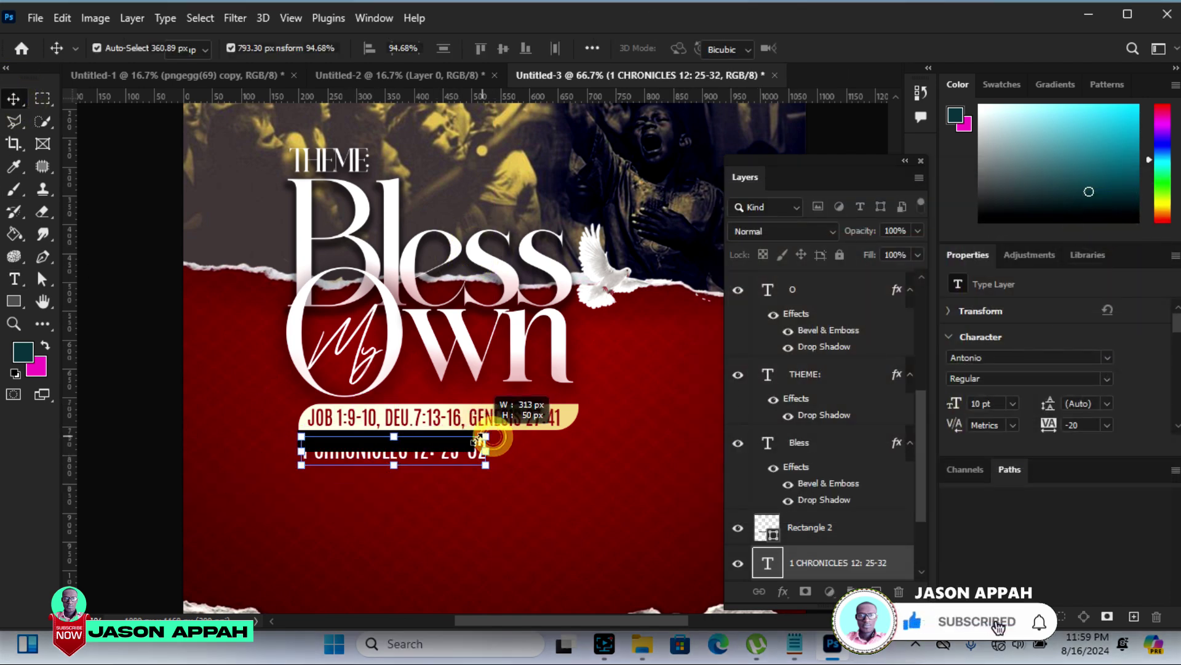
pyautogui.press('Return')
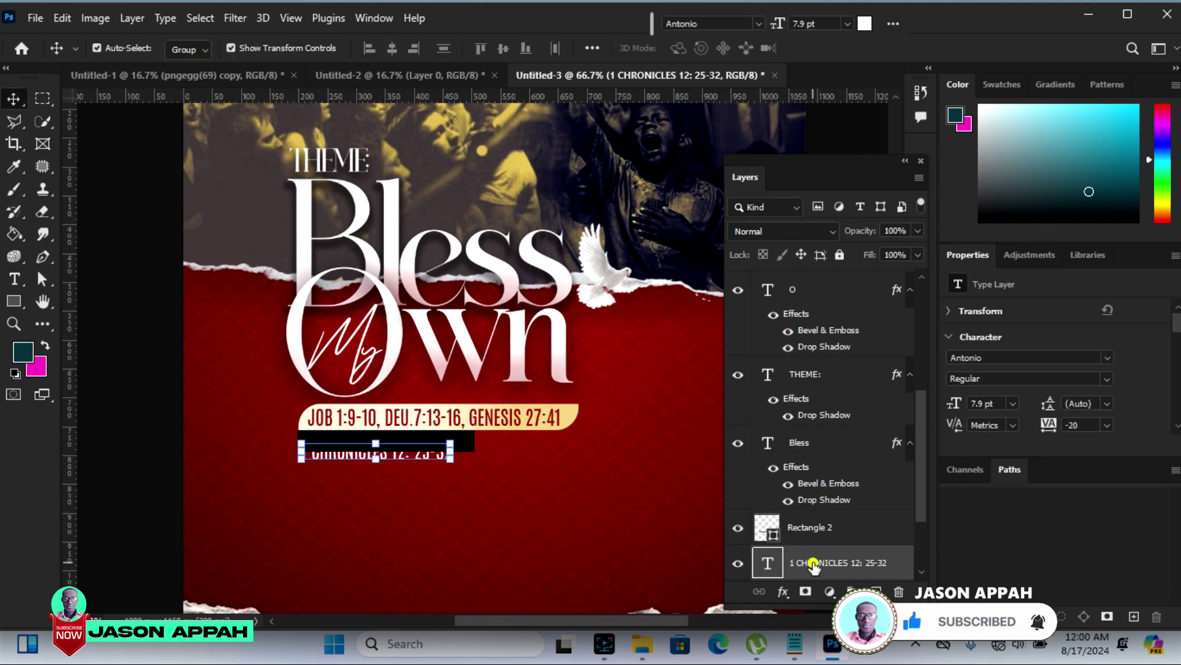
pyautogui.moveTo(798, 555); pyautogui.dragTo(692, 520)
pyautogui.press('Up')
pyautogui.press('Up')
pyautogui.press('Up')
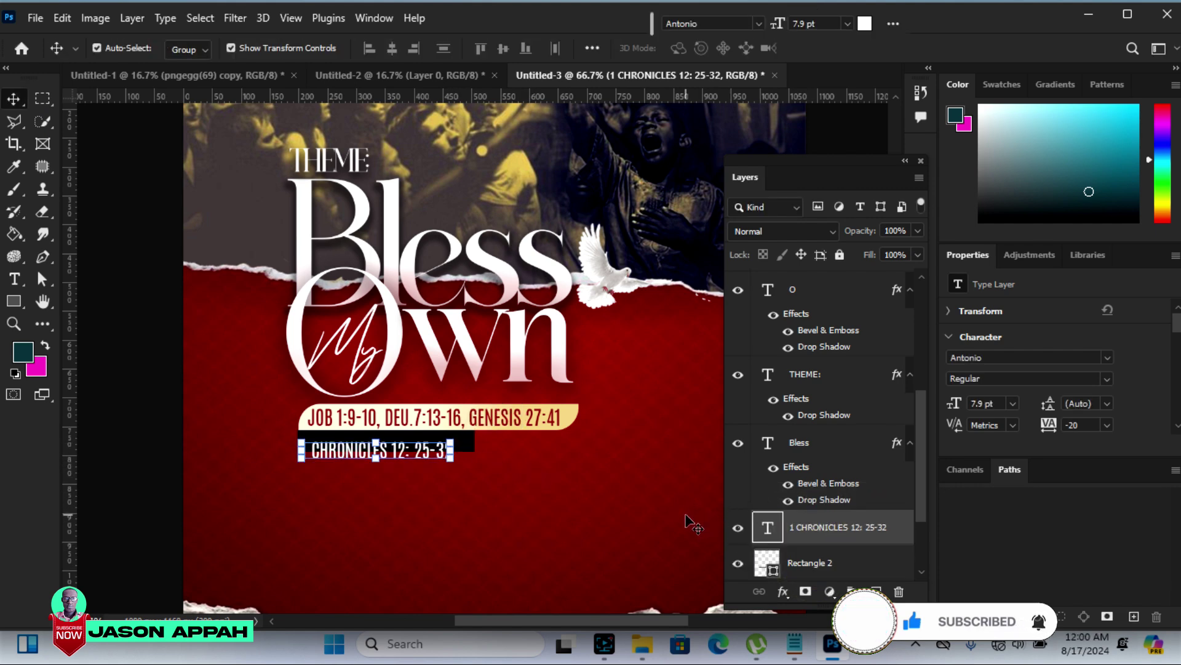
pyautogui.press('Up')
pyautogui.press('Up')
pyautogui.press('Up')
pyautogui.press('Up')
pyautogui.press('Up')
pyautogui.press('Up')
pyautogui.press('Up')
pyautogui.press('Up')
pyautogui.press('Up')
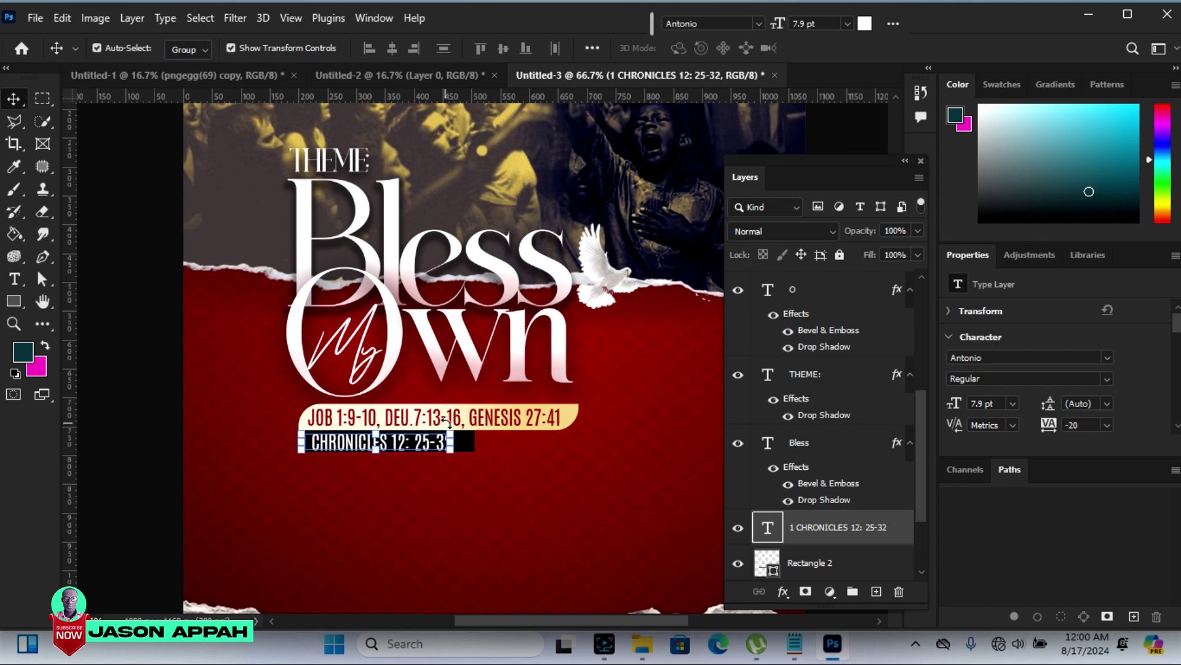
# Scale the reference text down to about 6.67 pt to fit the bar
pyautogui.moveTo(451, 433); pyautogui.dragTo(441, 434)
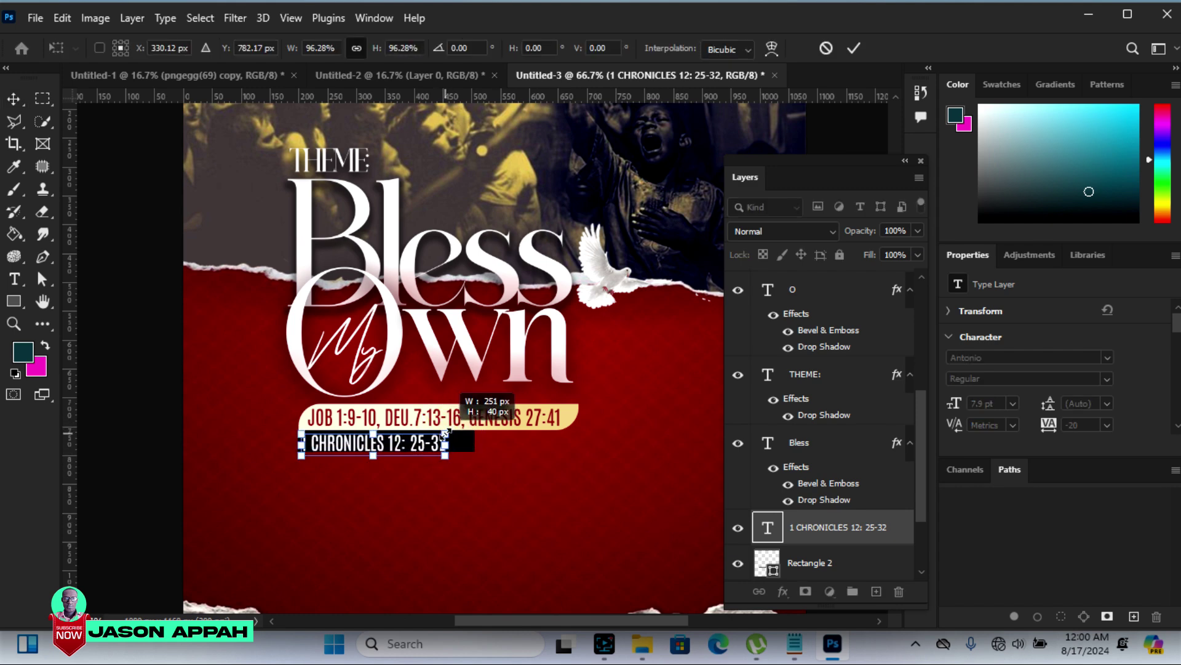
pyautogui.moveTo(442, 434); pyautogui.dragTo(439, 434)
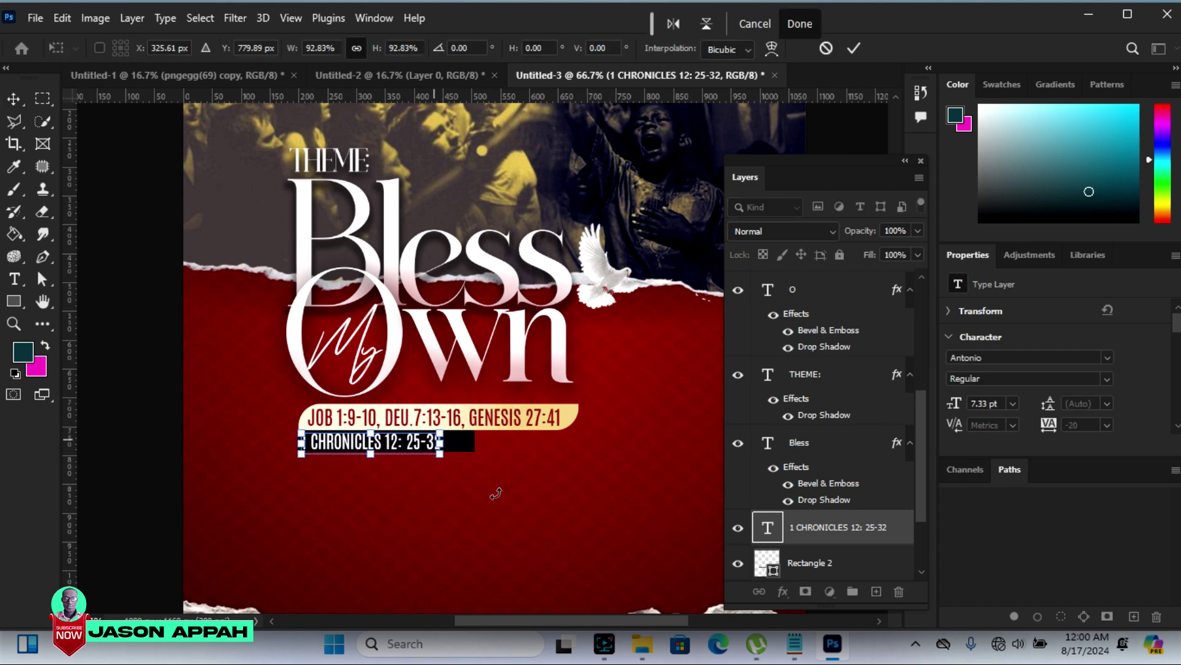
pyautogui.click(13, 99)
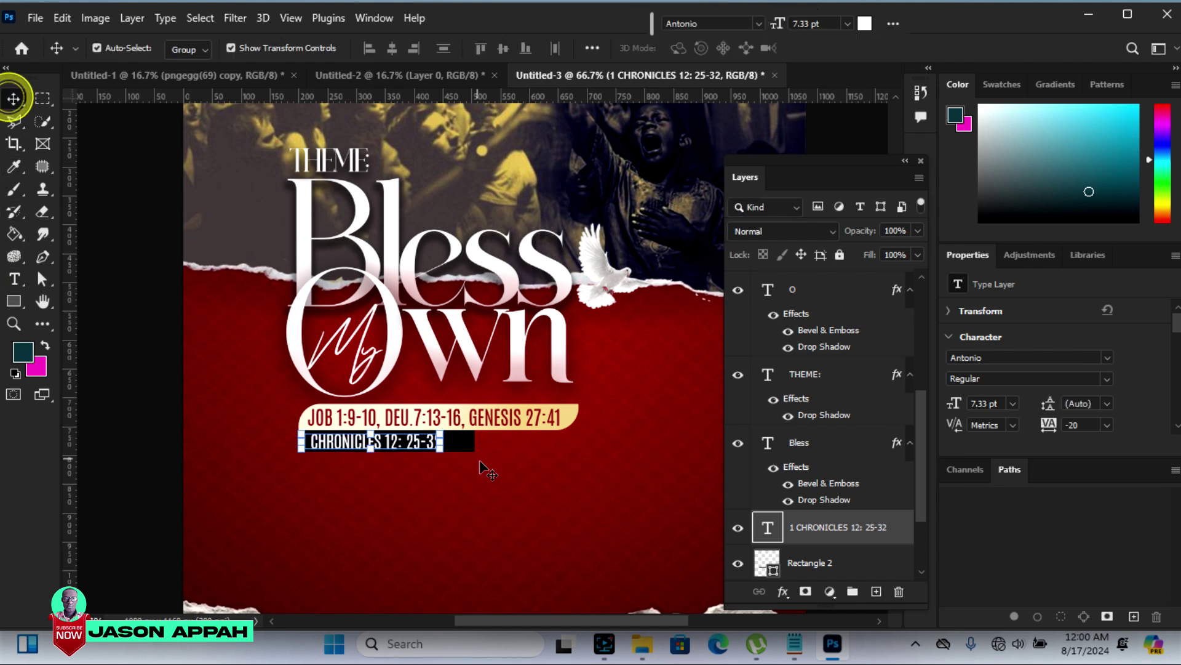
pyautogui.click(528, 510)
pyautogui.click(379, 447)
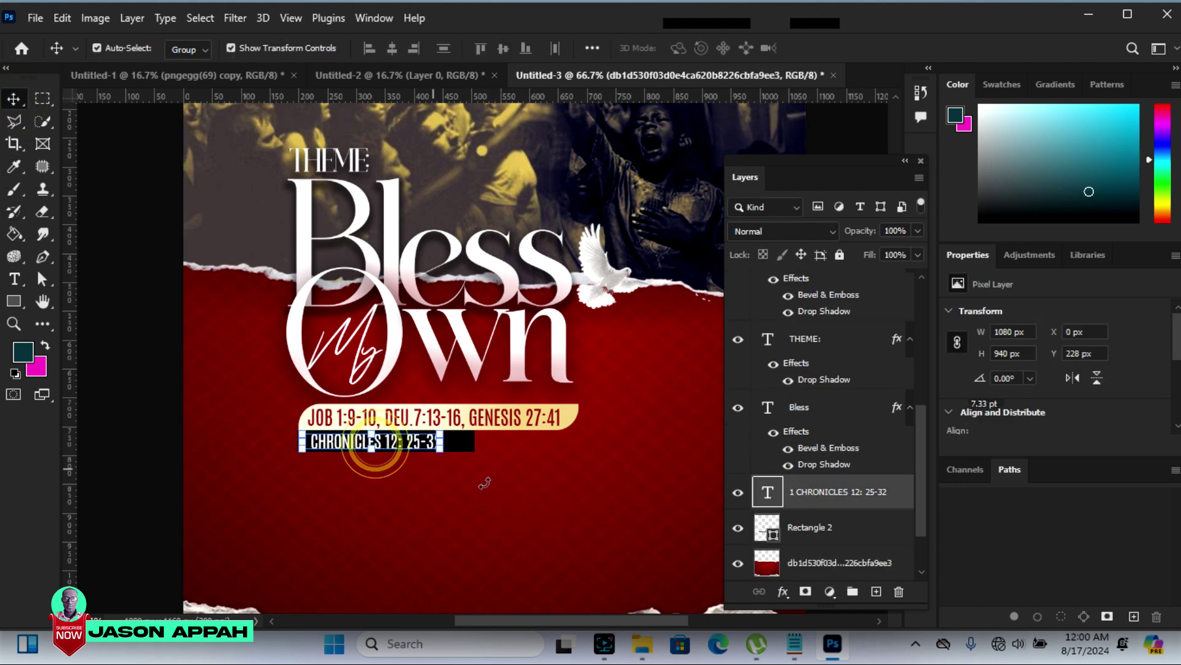
pyautogui.click(451, 433)
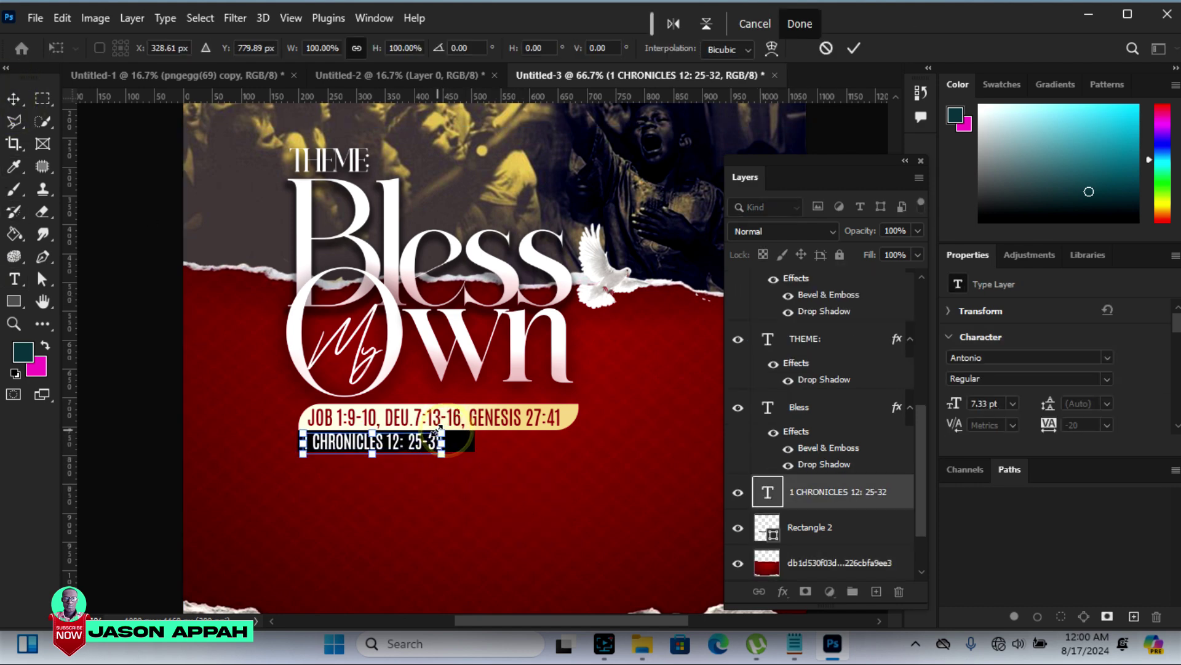
pyautogui.moveTo(442, 427); pyautogui.dragTo(431, 433)
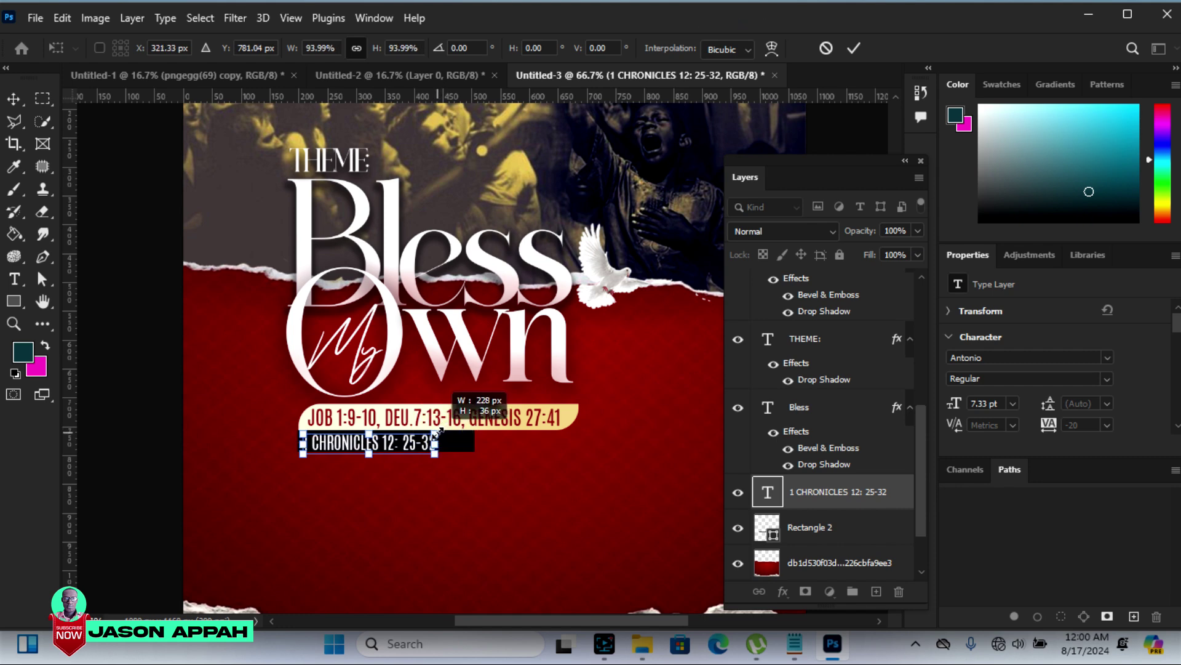
pyautogui.press('Return')
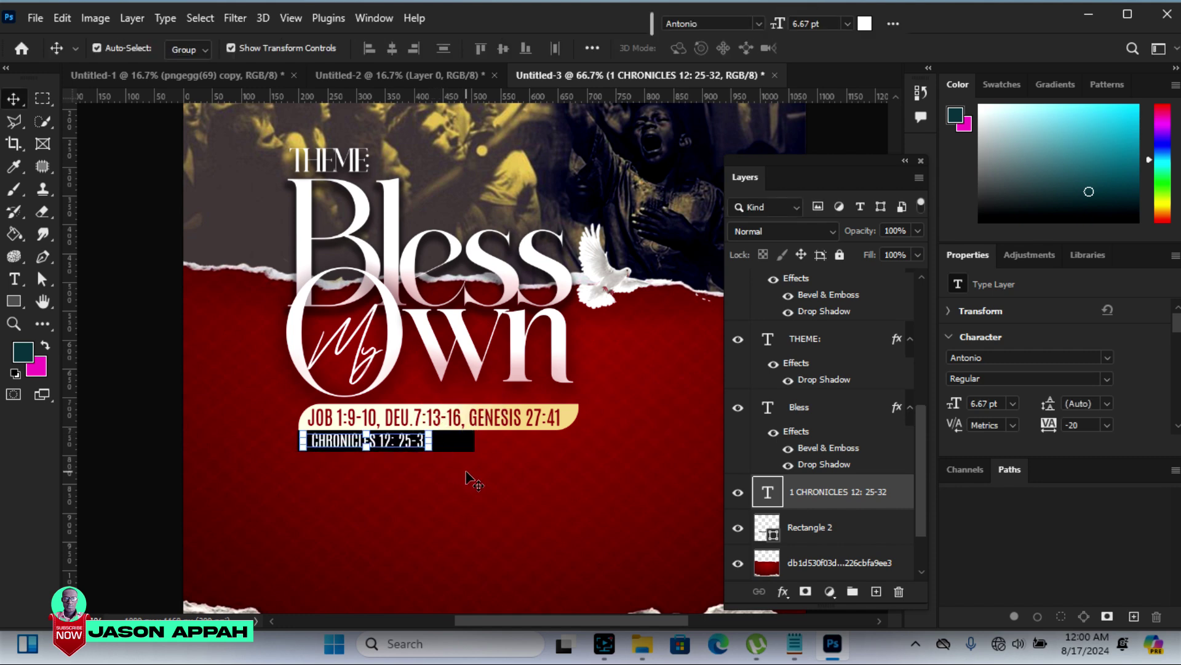
pyautogui.click(498, 495)
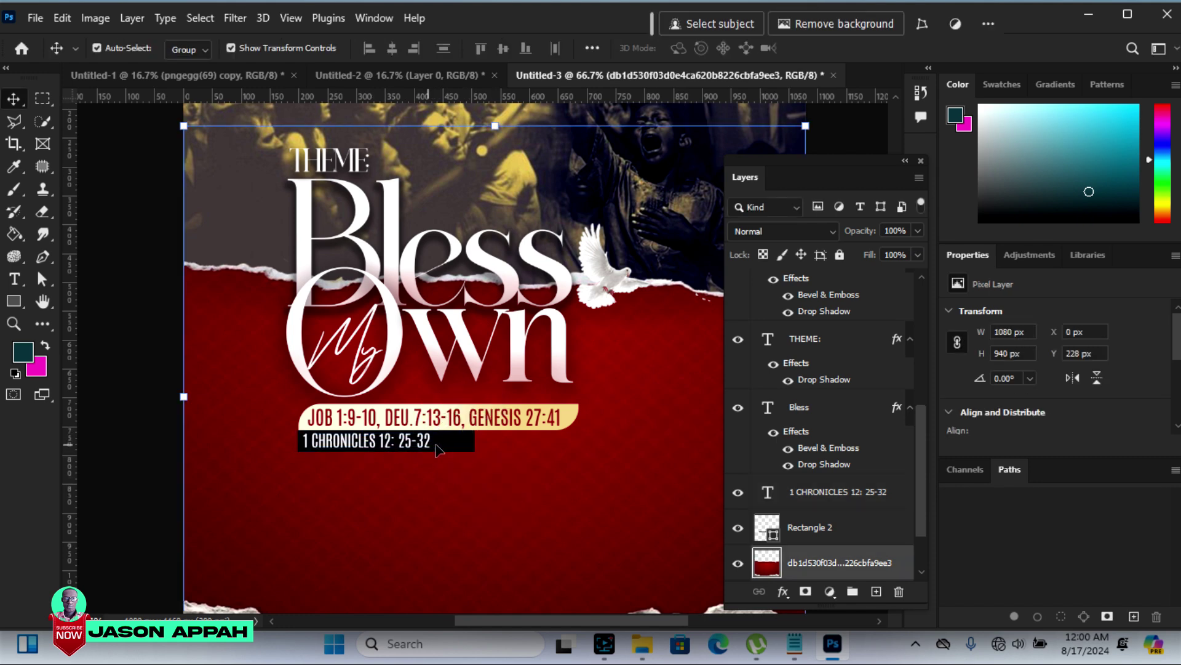
# Give the dark bar's right corners a 25 px radius
pyautogui.click(463, 447)
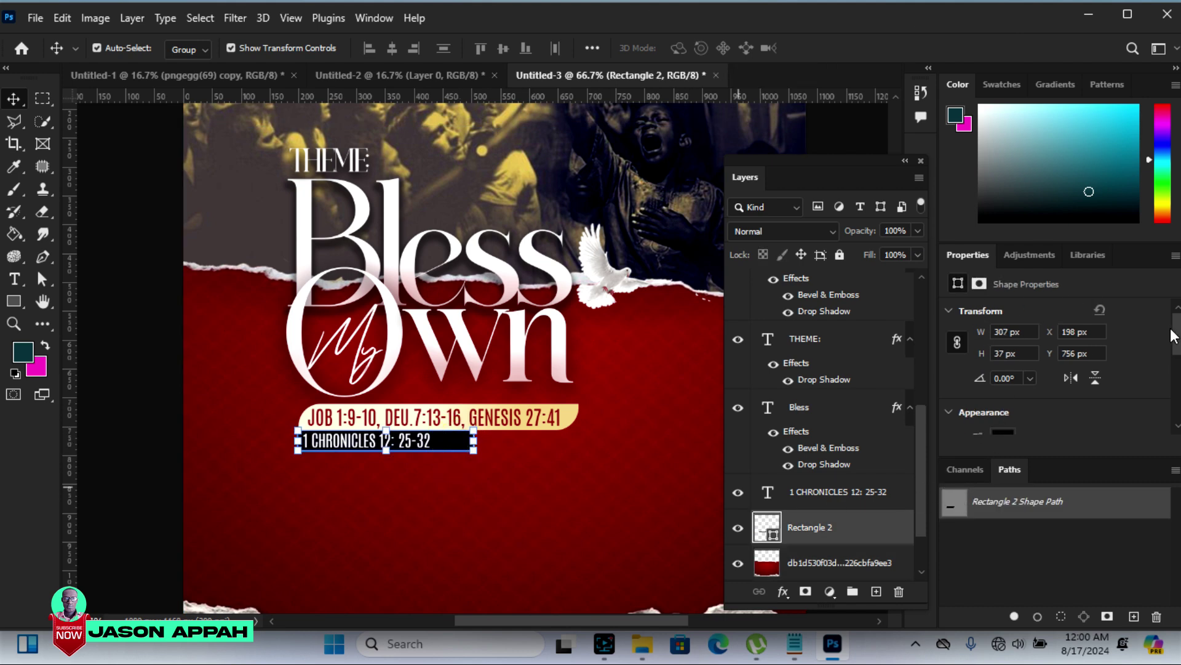
pyautogui.moveTo(1175, 337); pyautogui.dragTo(1177, 385)
pyautogui.write('25')
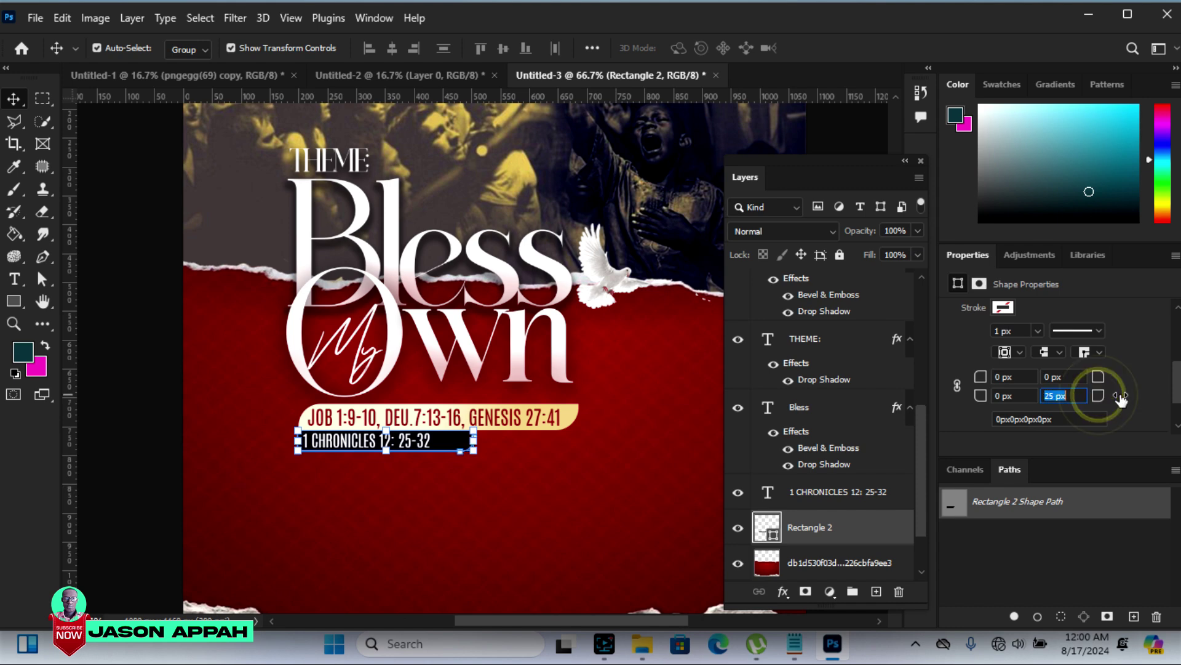
pyautogui.click(612, 497)
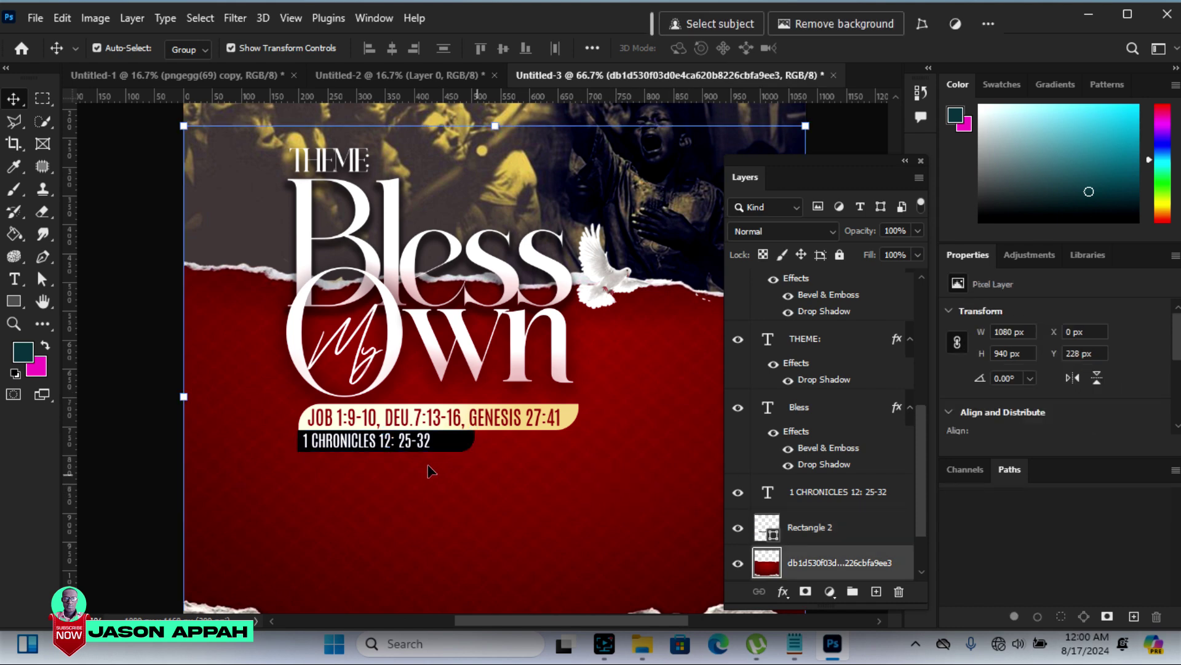
pyautogui.click(355, 444)
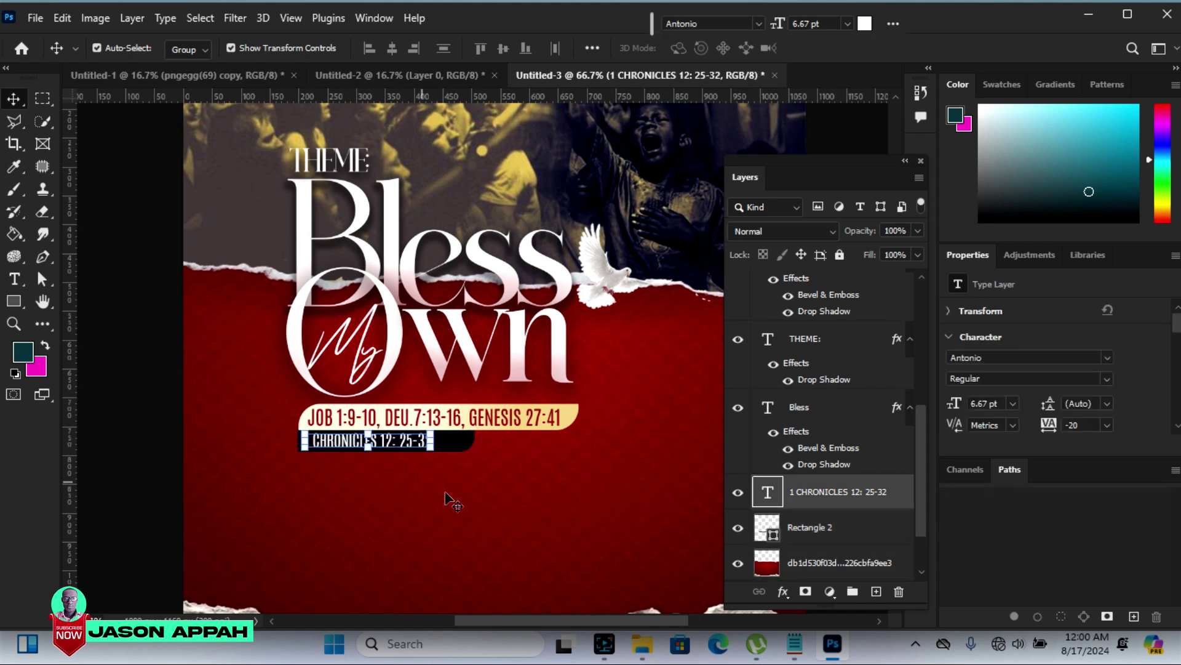
pyautogui.click(476, 503)
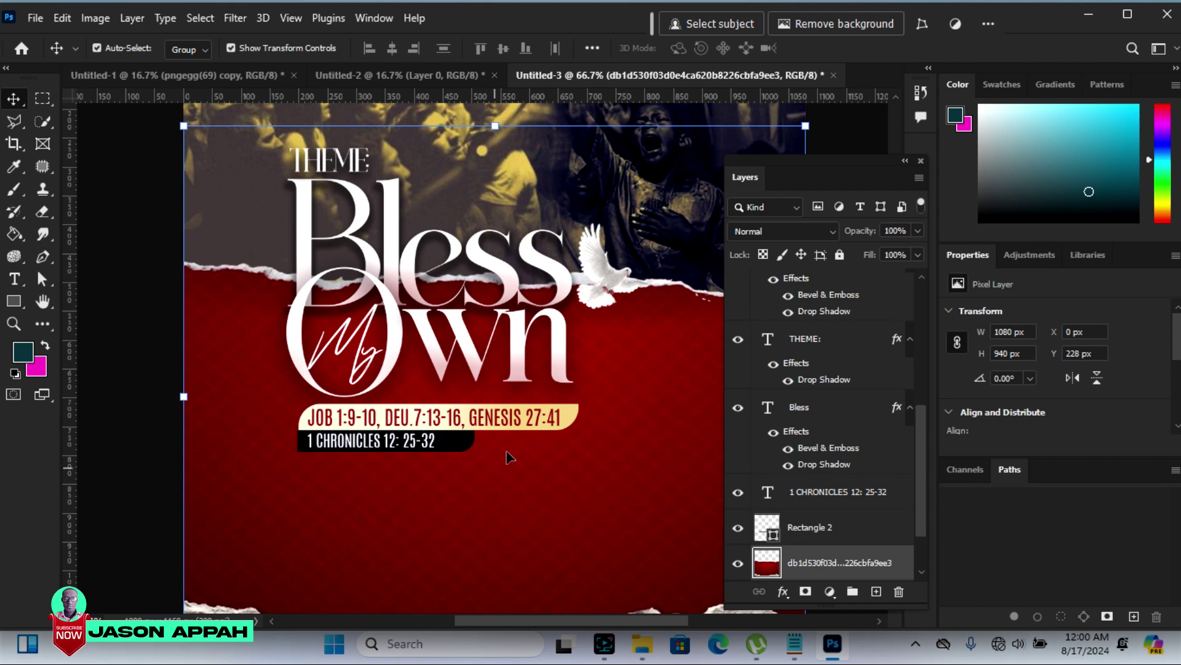
pyautogui.click(528, 492)
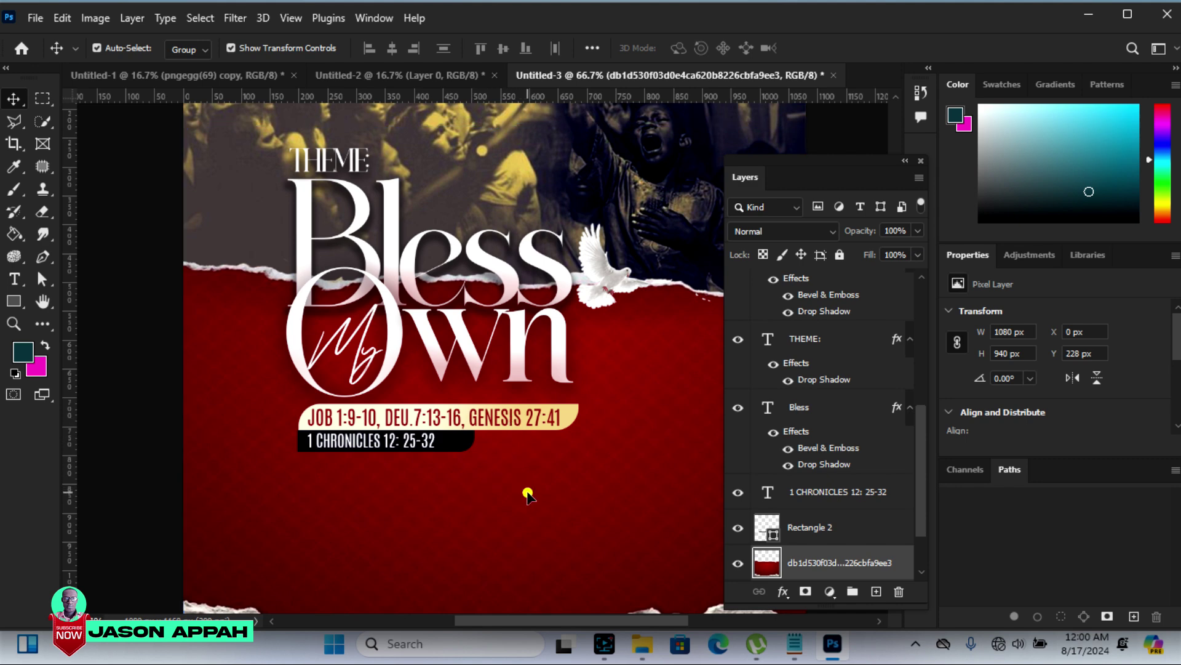
# Fit the flyer to screen at 47.4%, deselect, and start a rectangle at the top-left corner
pyautogui.moveTo(836, 161)
pyautogui.mouseDown()
pyautogui.moveTo(928, 179)
pyautogui.moveTo(916, 185)
pyautogui.mouseUp()
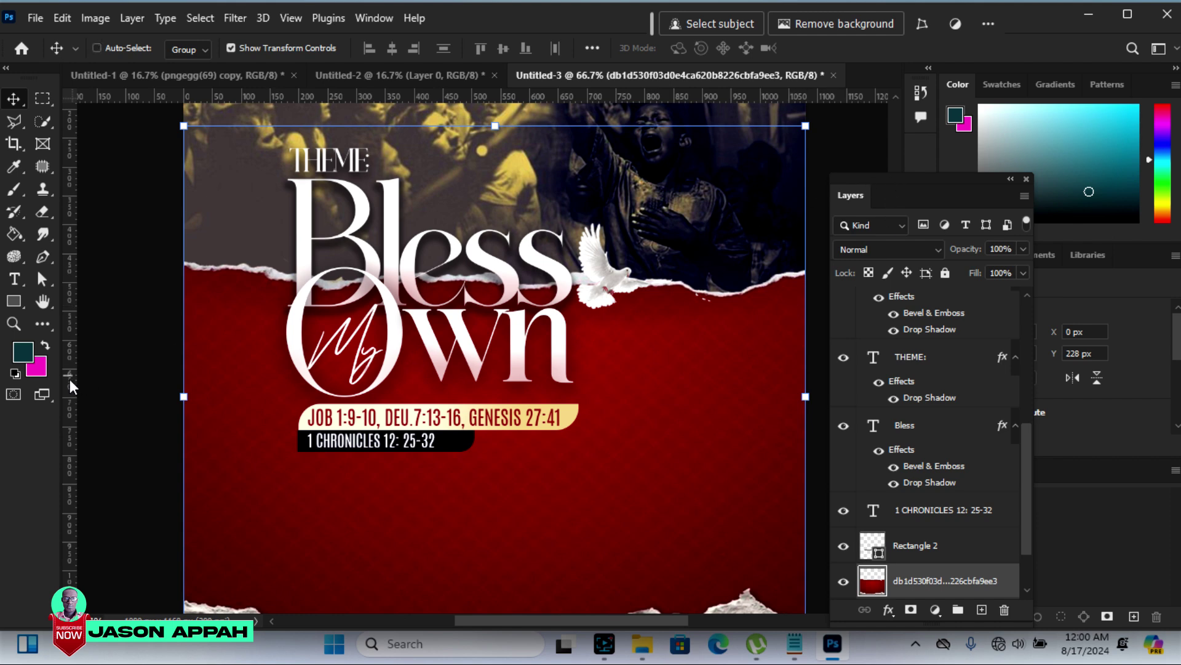
pyautogui.hotkey('ctrl', '0')
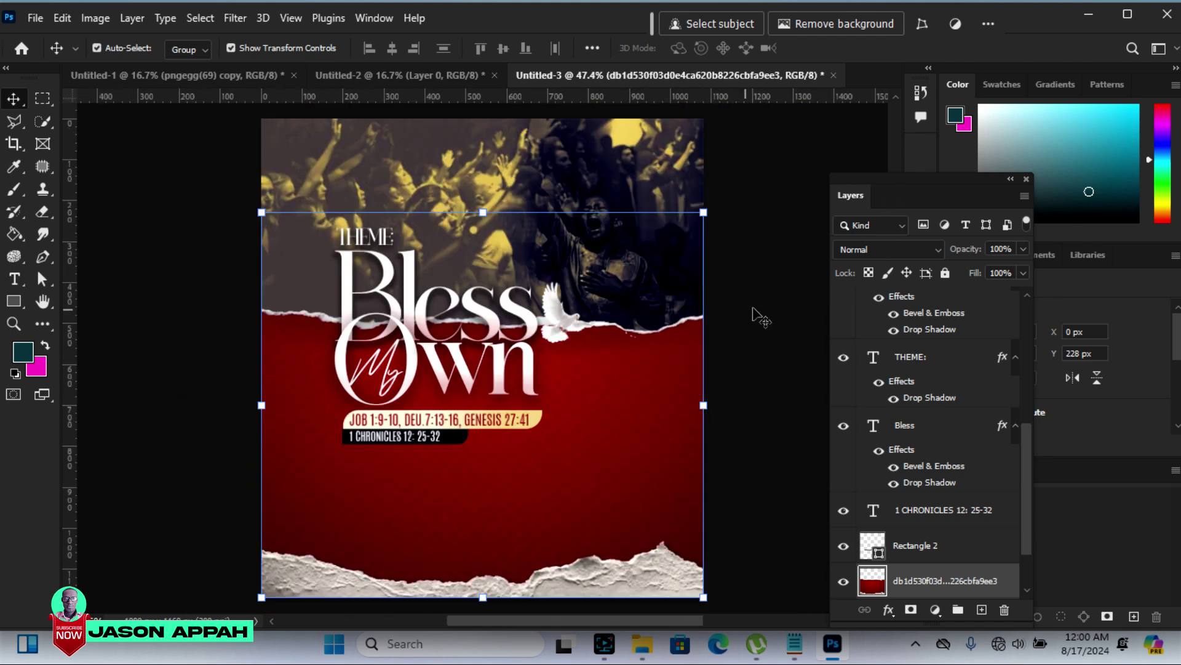
pyautogui.click(755, 310)
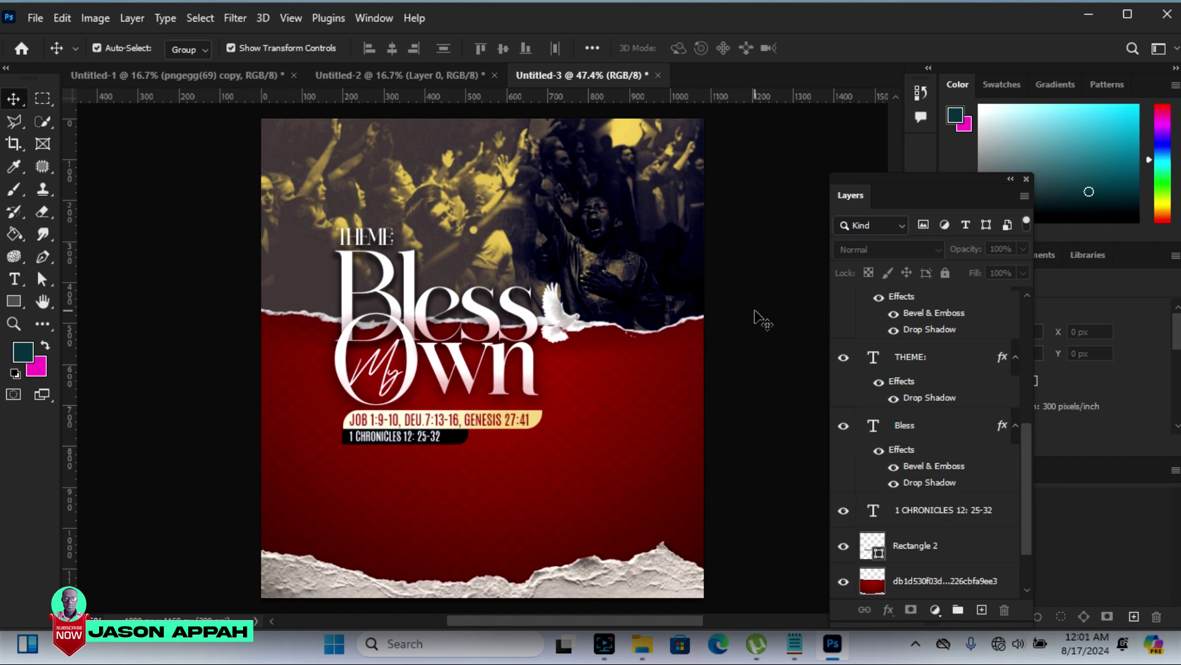
pyautogui.click(13, 301)
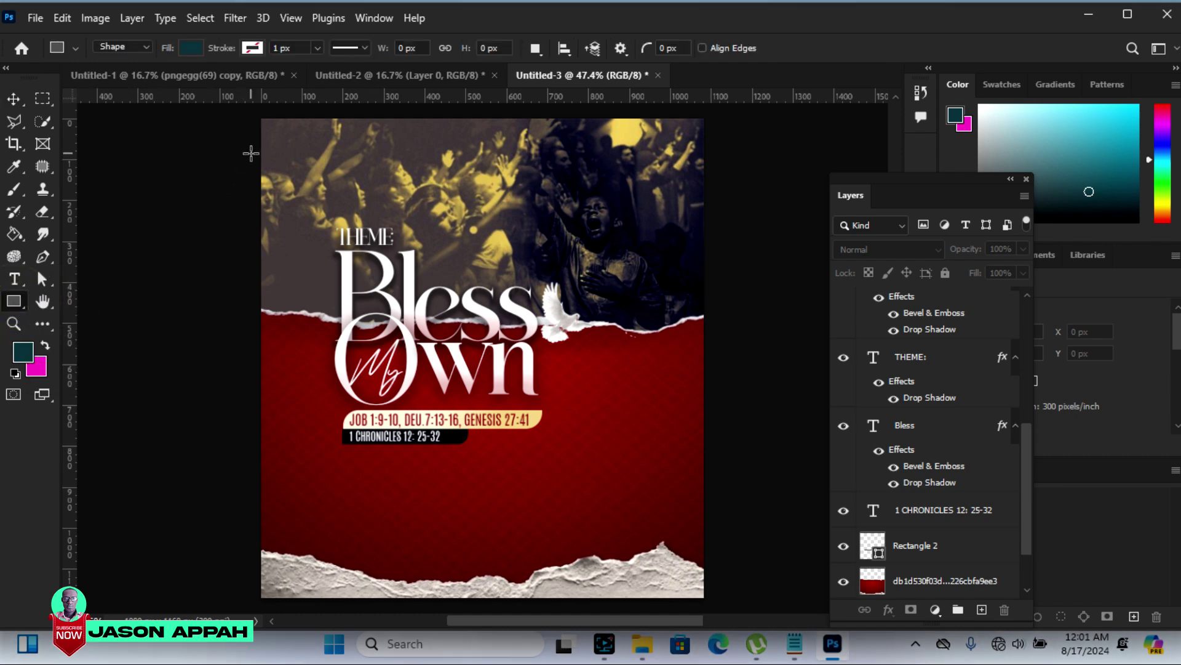
pyautogui.moveTo(254, 154); pyautogui.dragTo(337, 190)
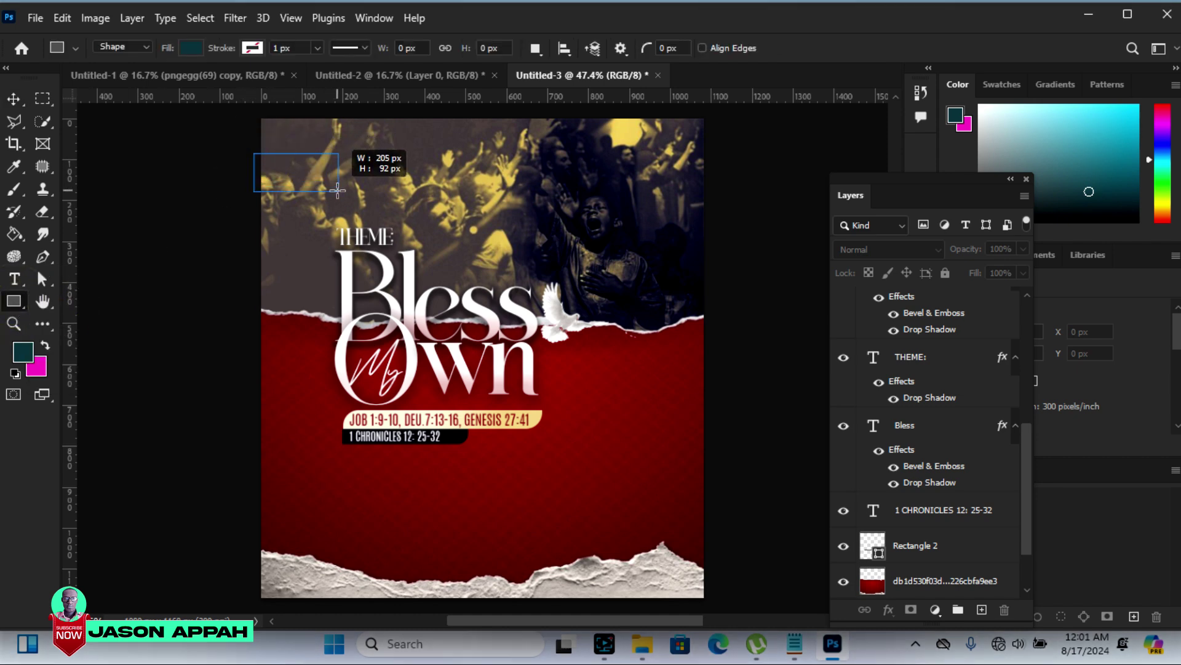
# Finish a 226 × 96 px rectangle, fill it dark navy, and nudge it up-left against the edge
pyautogui.moveTo(338, 191); pyautogui.dragTo(345, 192)
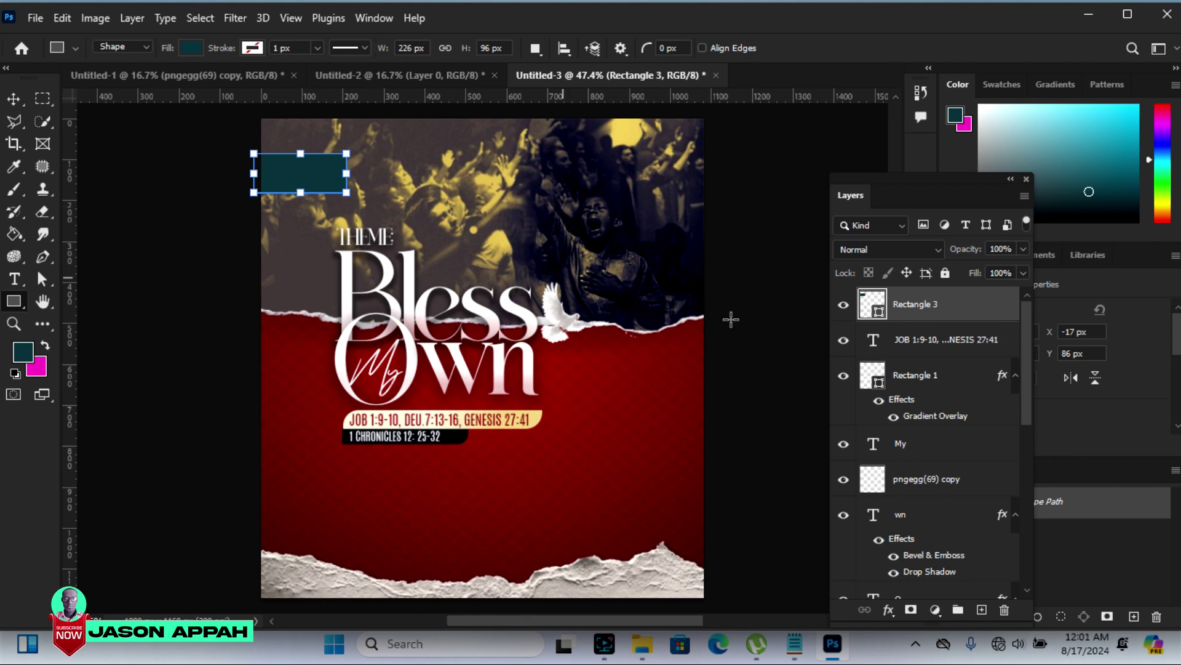
pyautogui.doubleClick(880, 314)
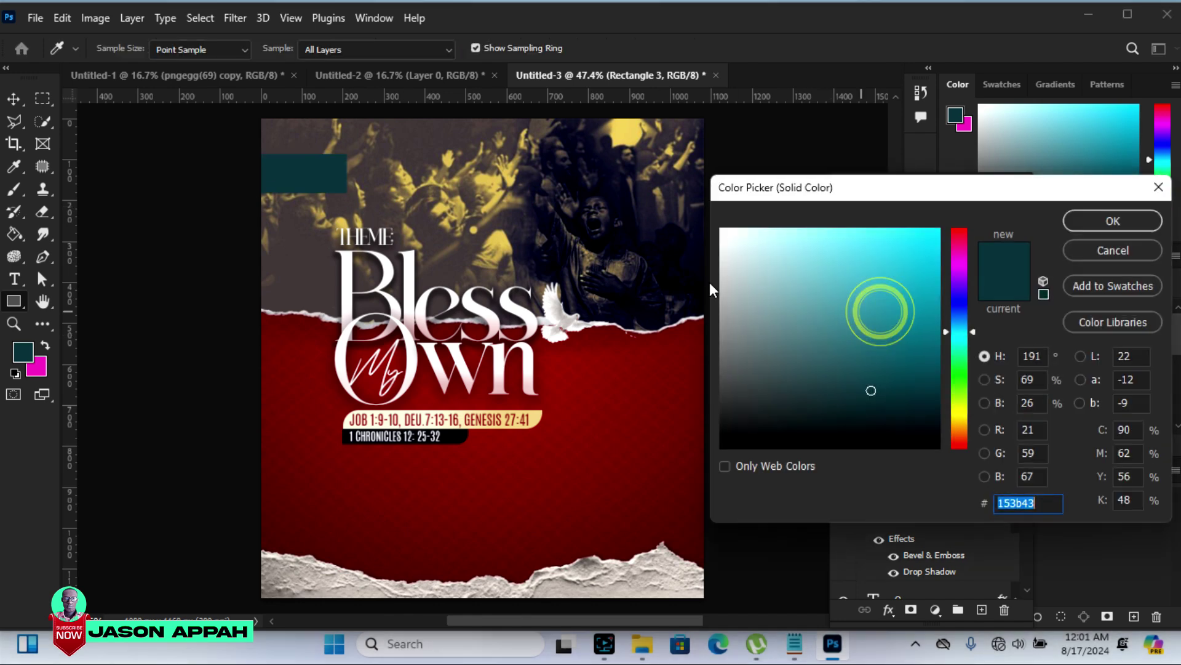
pyautogui.click(627, 231)
pyautogui.click(1112, 220)
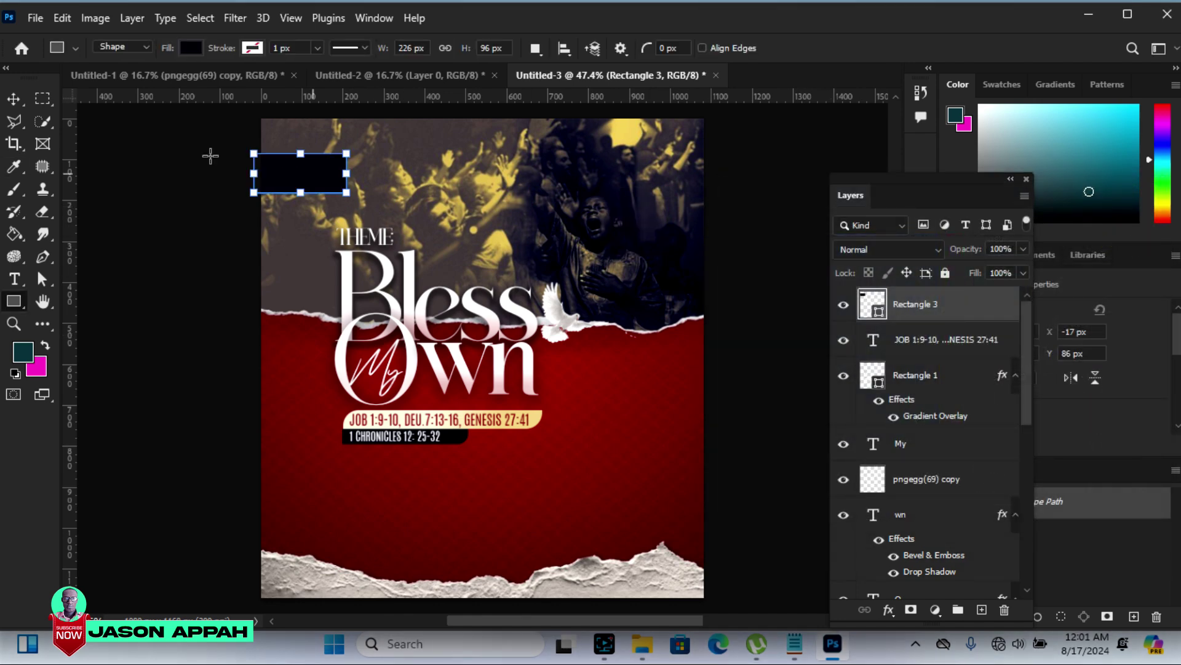
pyautogui.click(14, 100)
pyautogui.press('Up')
pyautogui.press('Up')
pyautogui.press('Up')
pyautogui.press('Up')
pyautogui.press('Up')
pyautogui.press('Up')
pyautogui.press('Left')
pyautogui.press('Left')
pyautogui.press('Left')
pyautogui.press('Left')
pyautogui.press('Left')
pyautogui.press('Left')
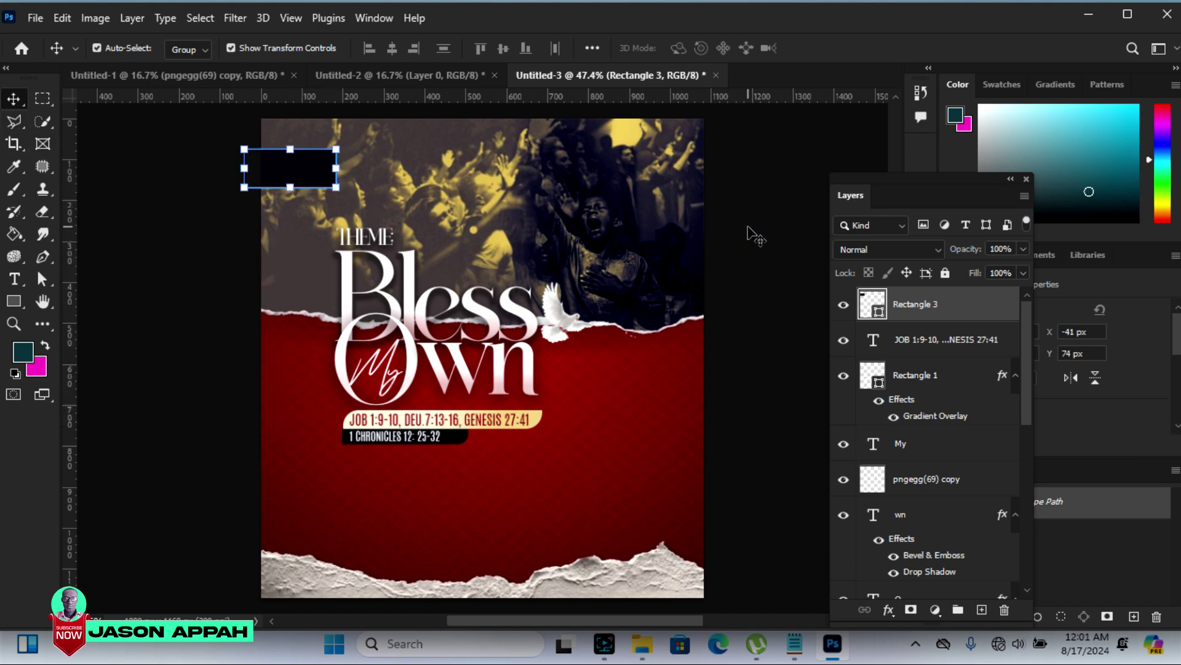
pyautogui.click(748, 226)
# Zoom in on the flyer's top-left area
pyautogui.click(13, 323)
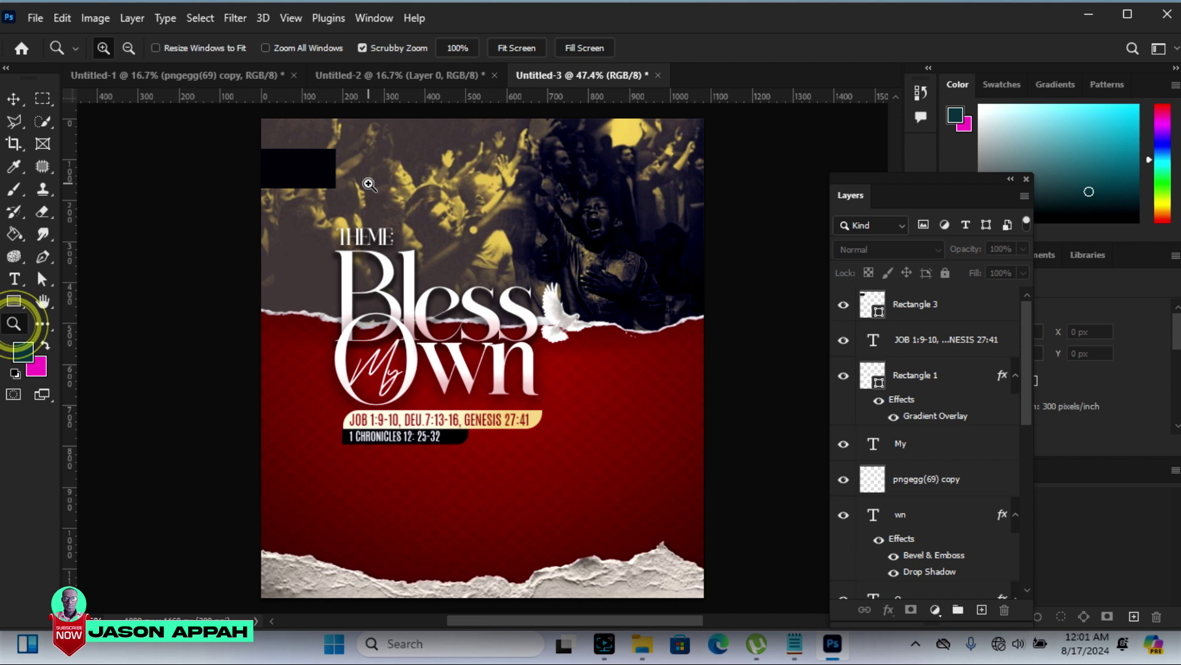
pyautogui.click(276, 147)
pyautogui.click(357, 151)
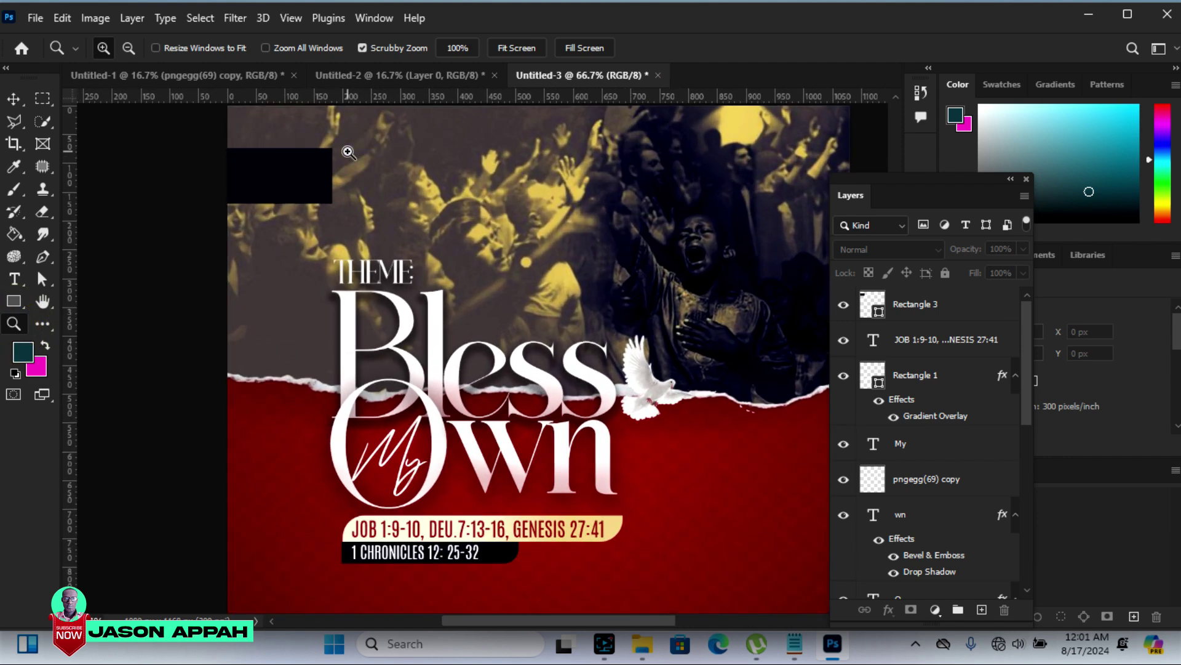
pyautogui.click(345, 151)
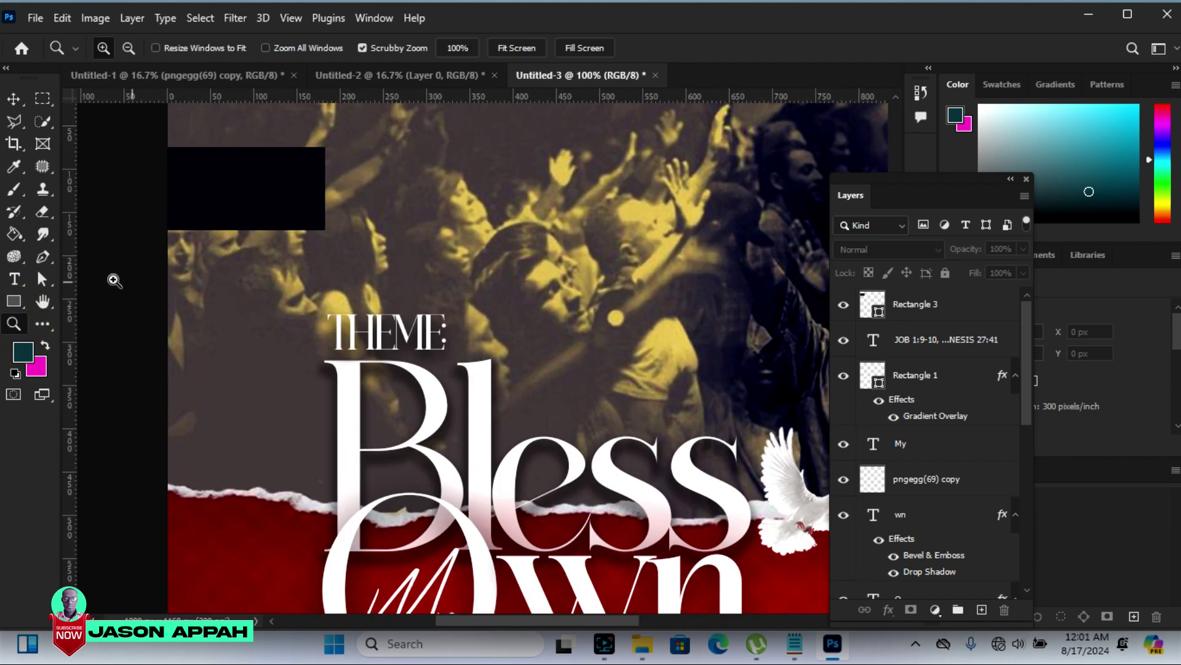
pyautogui.click(14, 301)
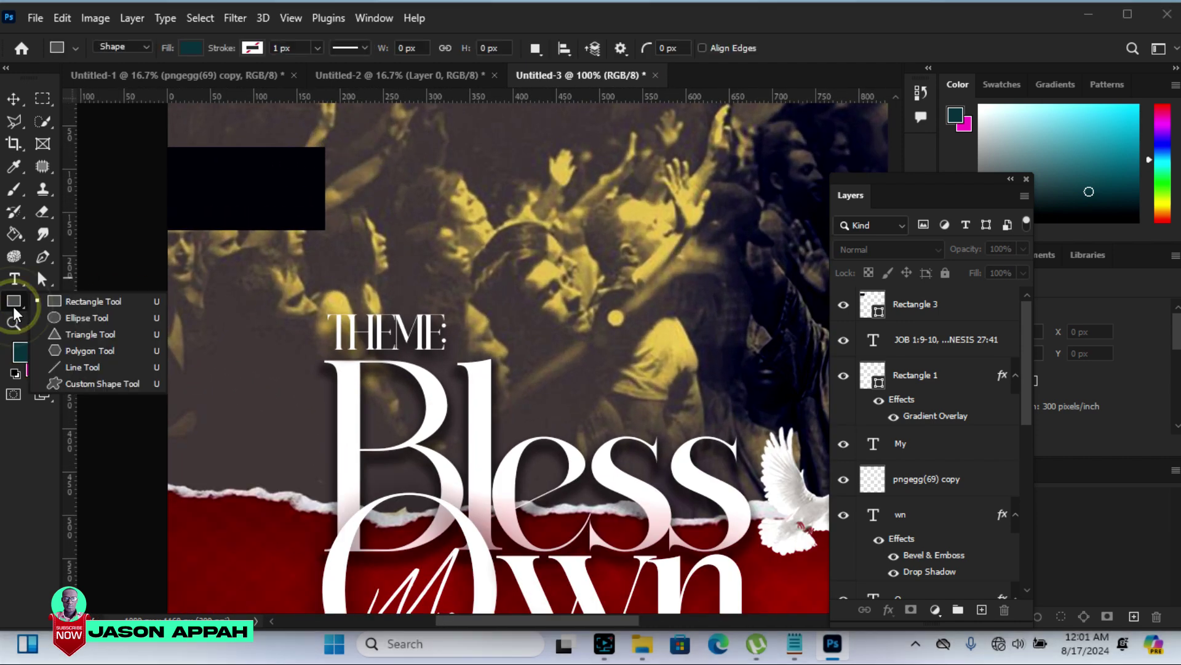
# Add an Ellipse 1 circle in the rectangle's dark colour, joined to its right end
pyautogui.click(56, 316)
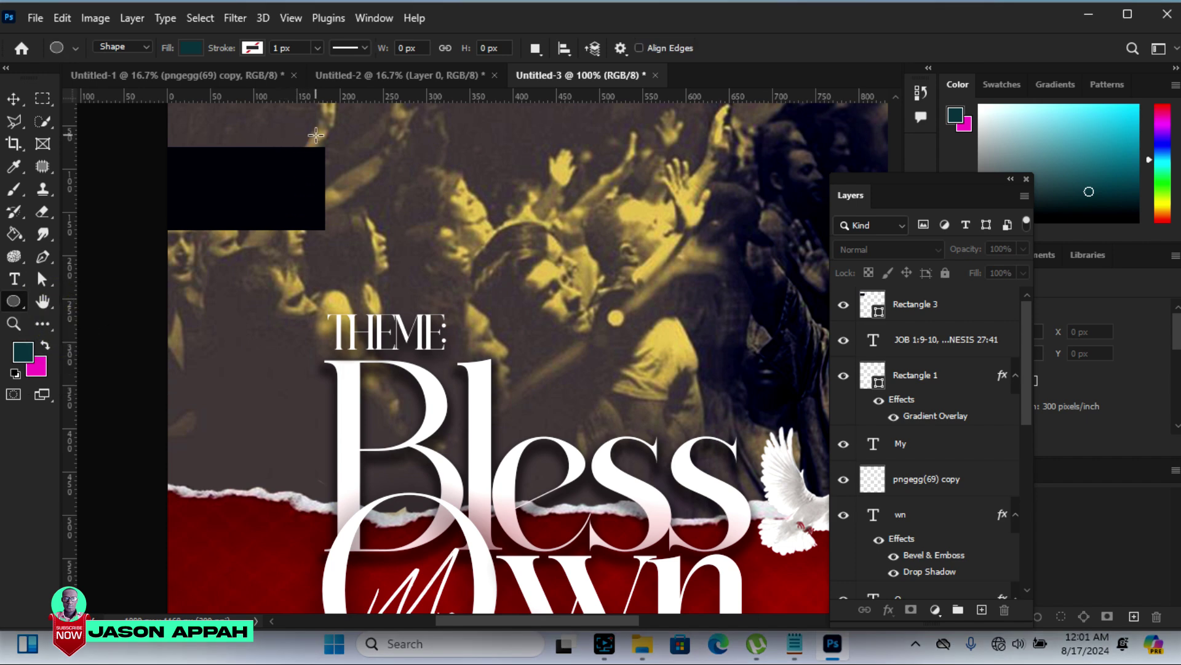
pyautogui.moveTo(330, 138); pyautogui.dragTo(441, 241)
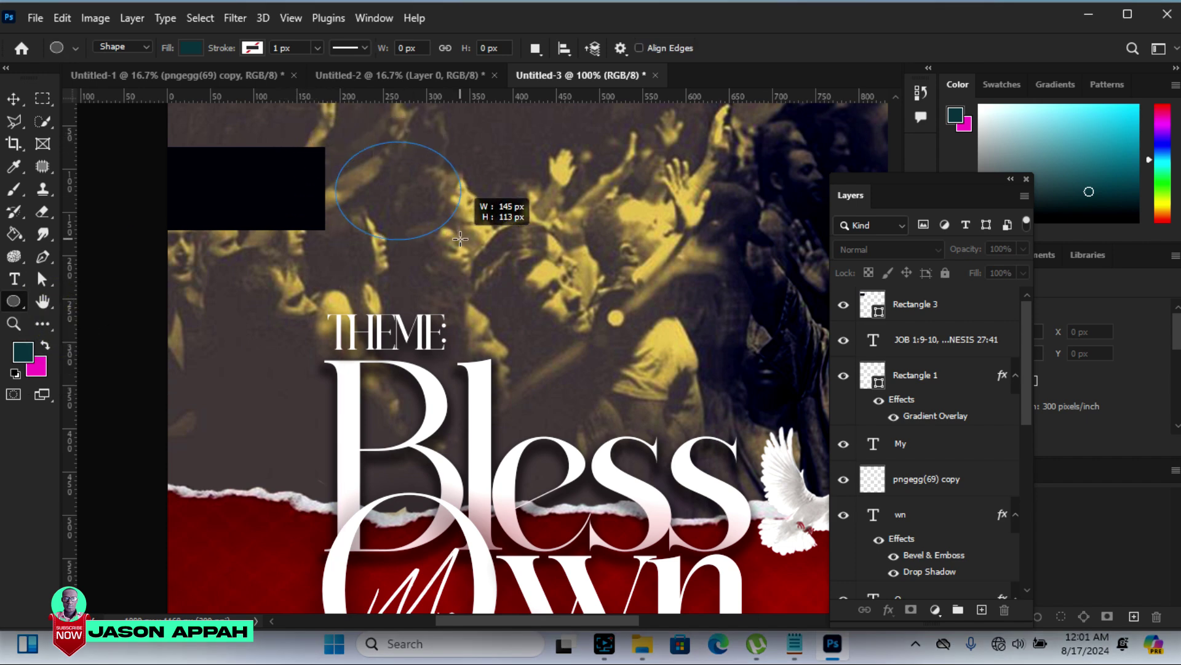
pyautogui.moveTo(441, 241); pyautogui.dragTo(441, 241)
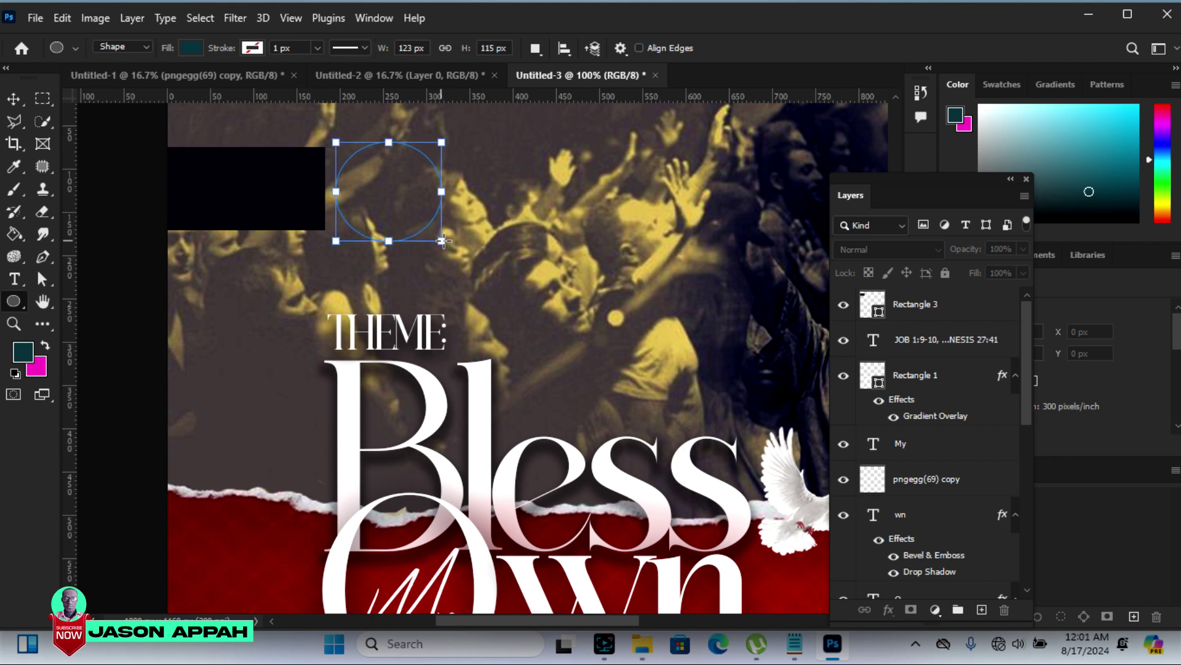
pyautogui.doubleClick(874, 304)
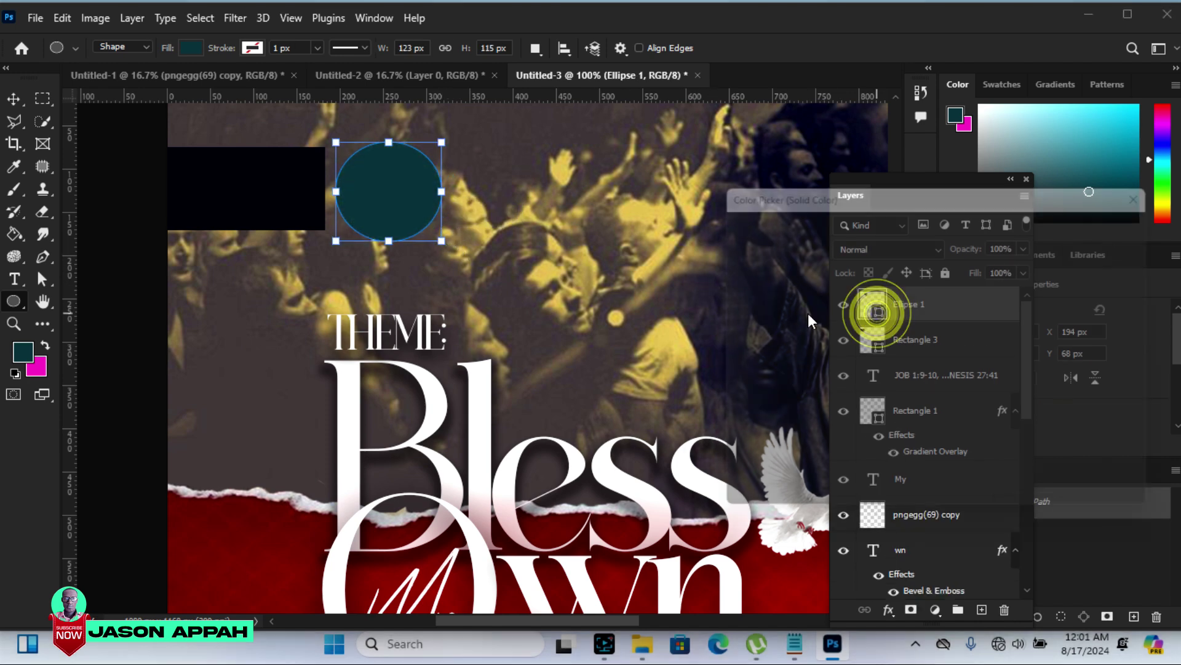
pyautogui.click(273, 205)
pyautogui.click(1086, 219)
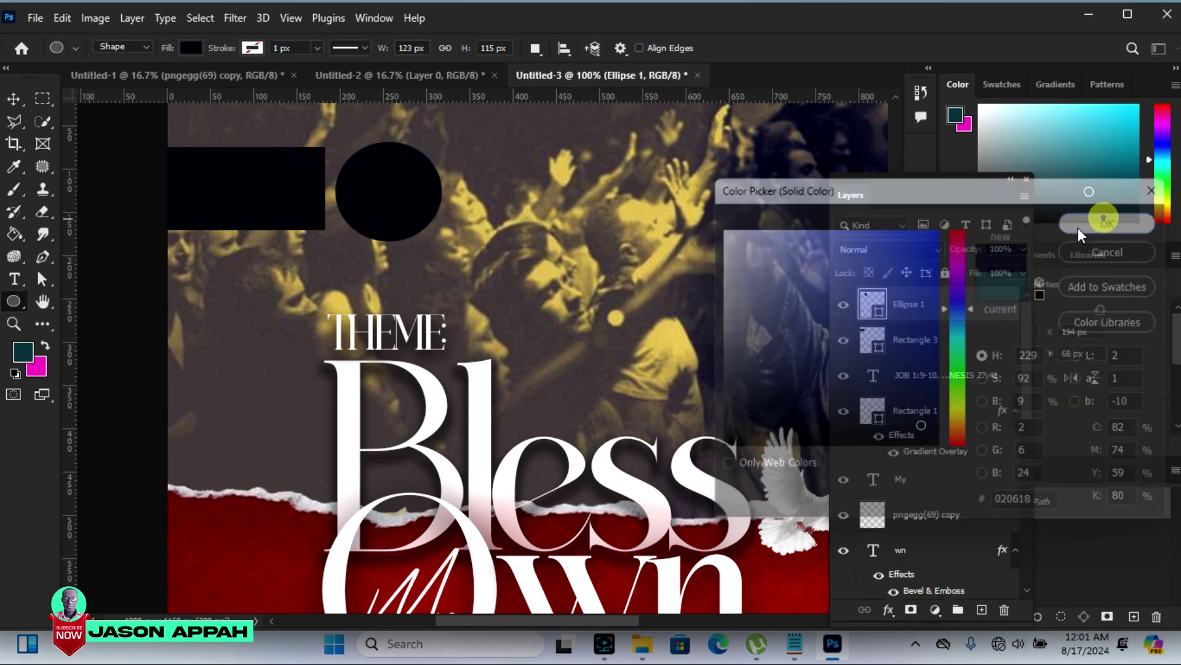
pyautogui.click(13, 99)
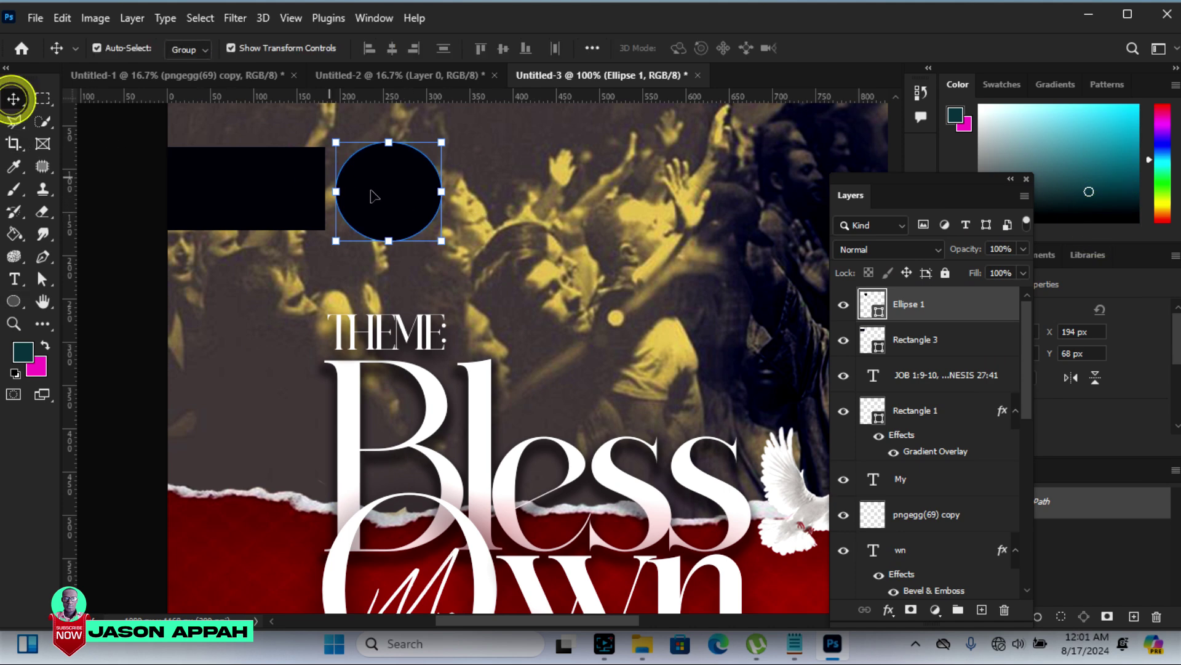
pyautogui.moveTo(414, 197); pyautogui.dragTo(406, 206)
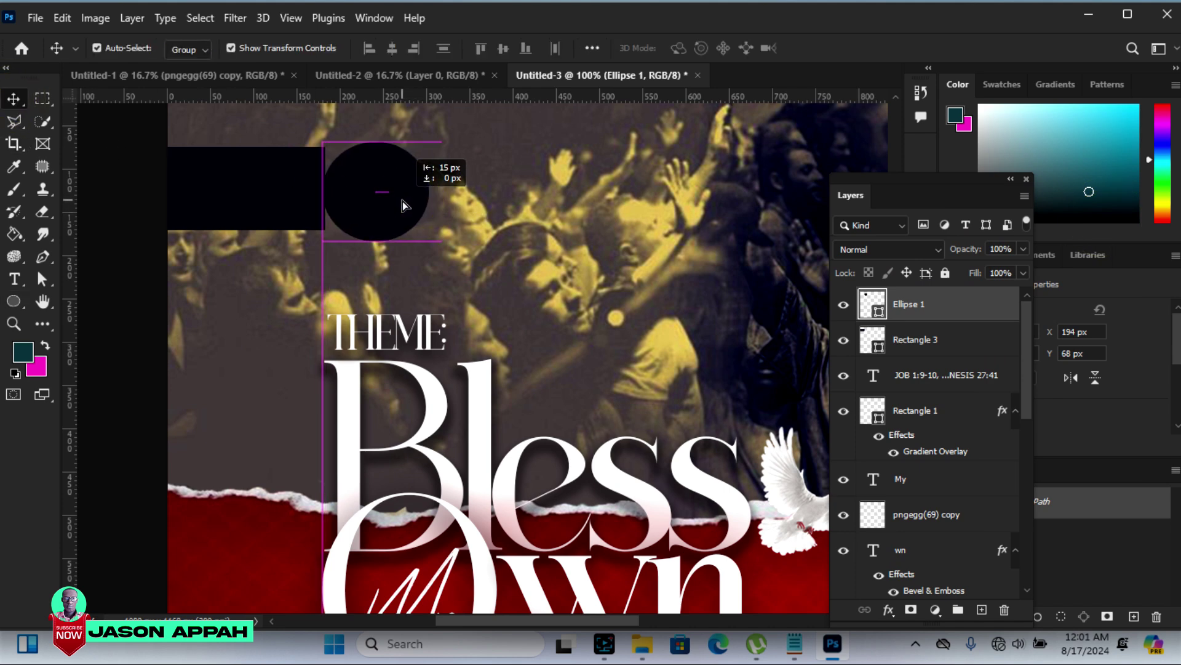
pyautogui.moveTo(402, 201); pyautogui.dragTo(384, 212)
pyautogui.click(101, 172)
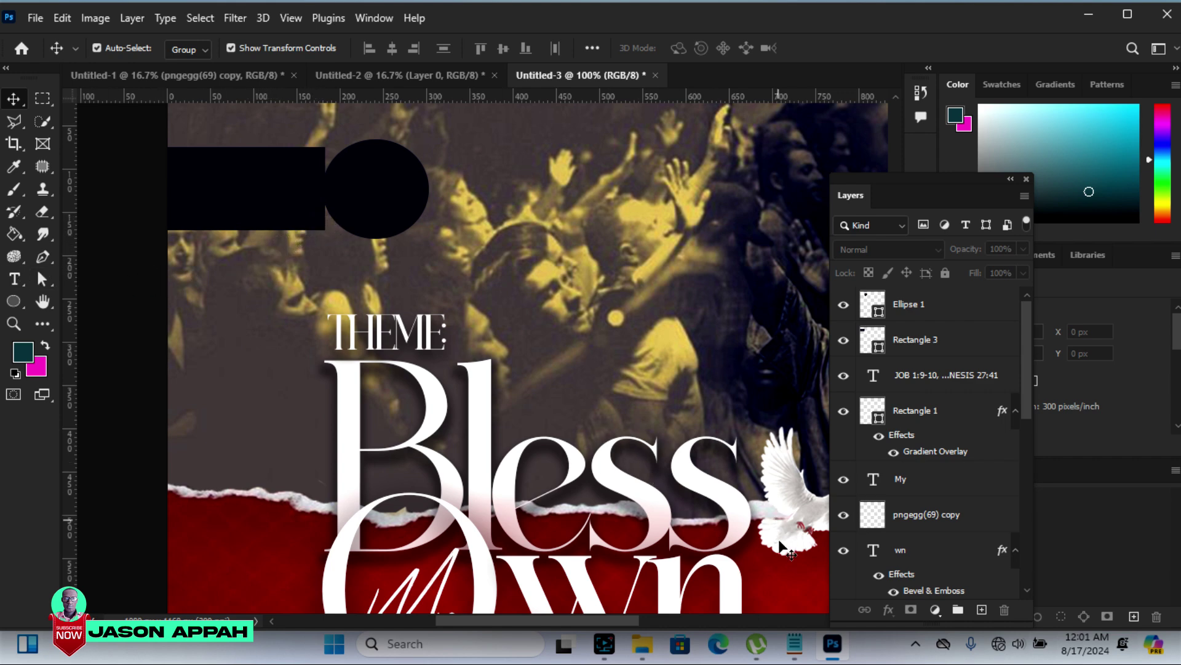
# Copy the date 23 from the notes and return to the flyer
pyautogui.click(794, 646)
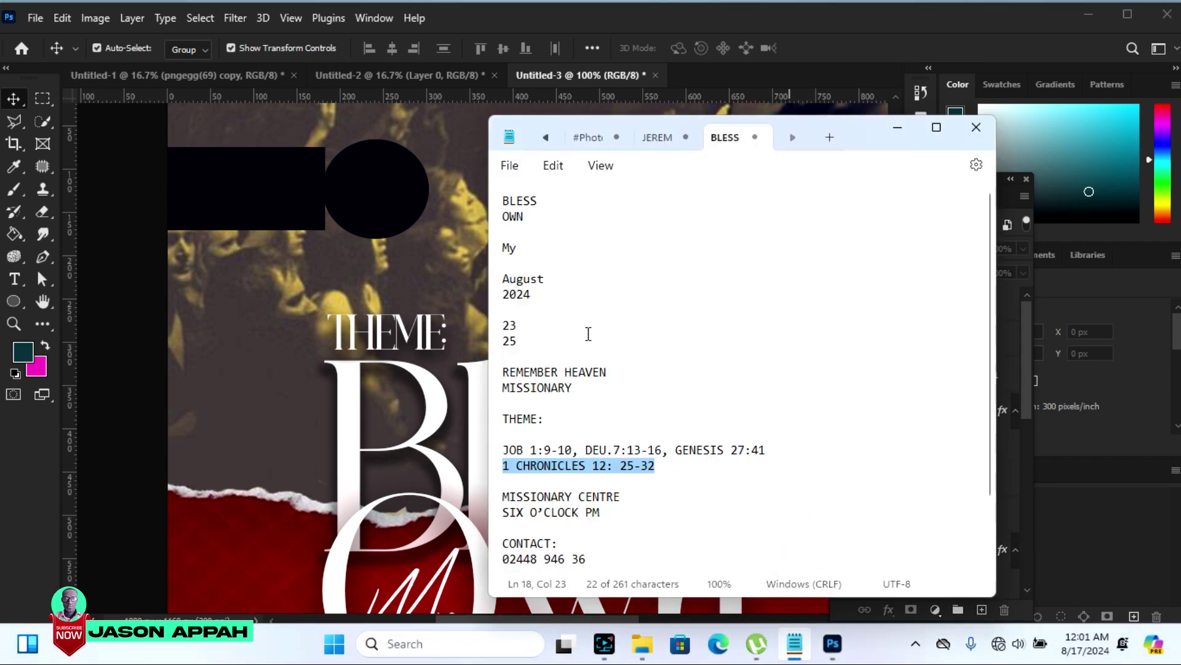
pyautogui.doubleClick(512, 326)
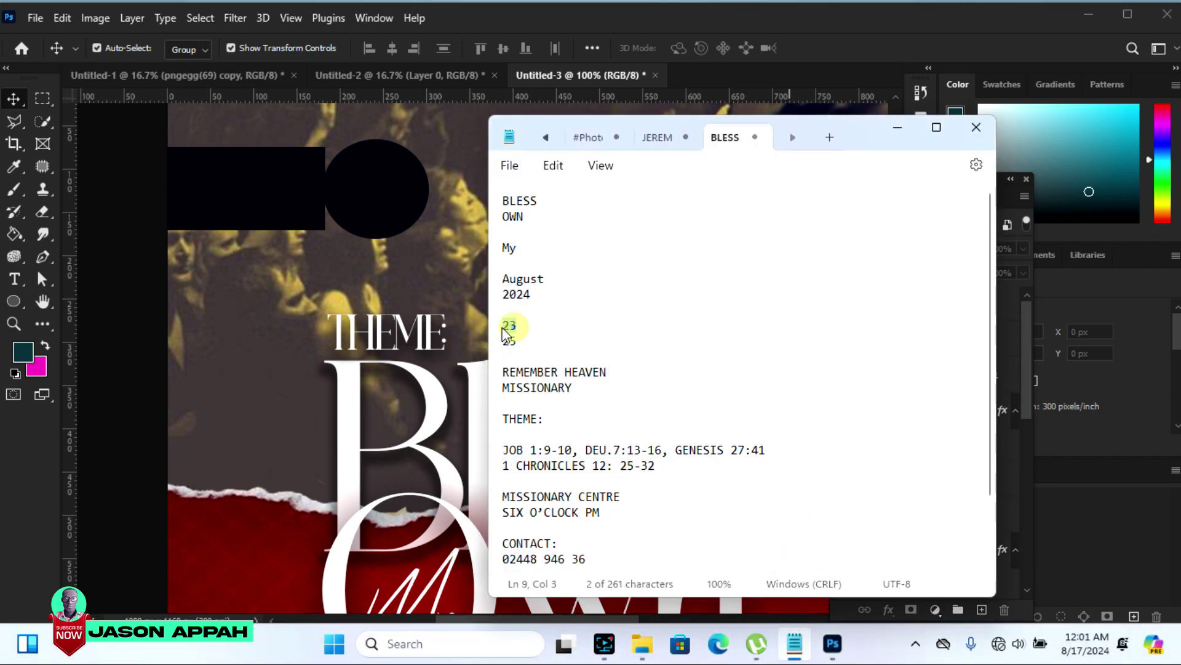
pyautogui.rightClick(511, 328)
pyautogui.click(567, 94)
pyautogui.click(15, 279)
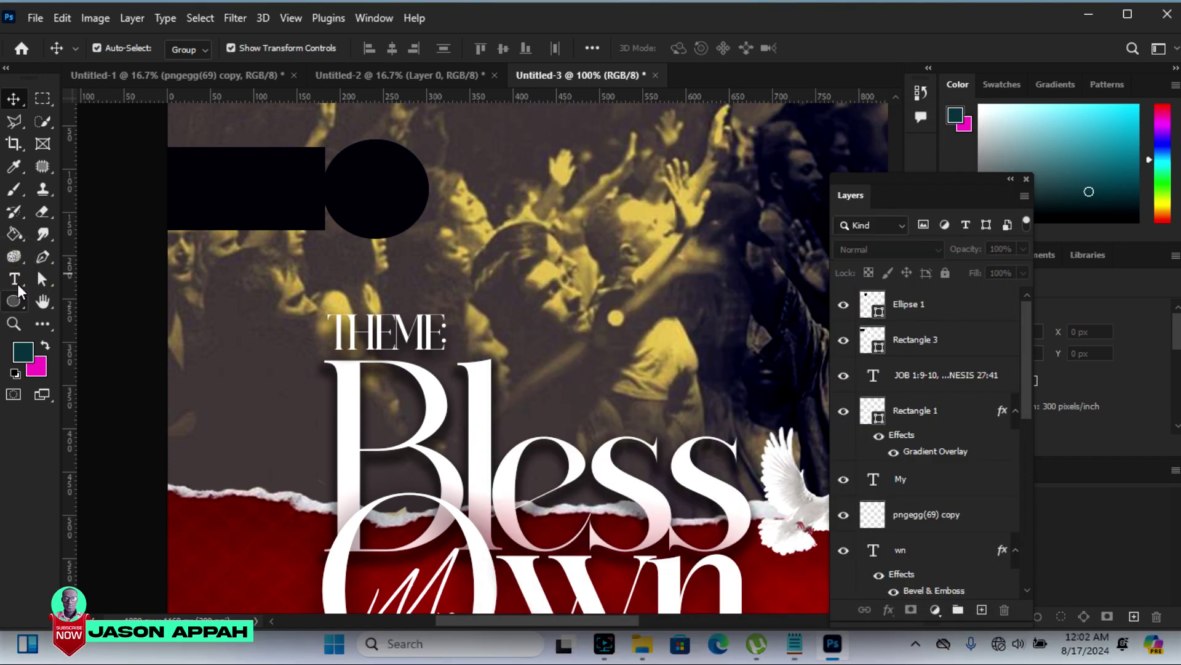
# Create a text layer with the pasted 23 in the Bagier font
pyautogui.click(14, 278)
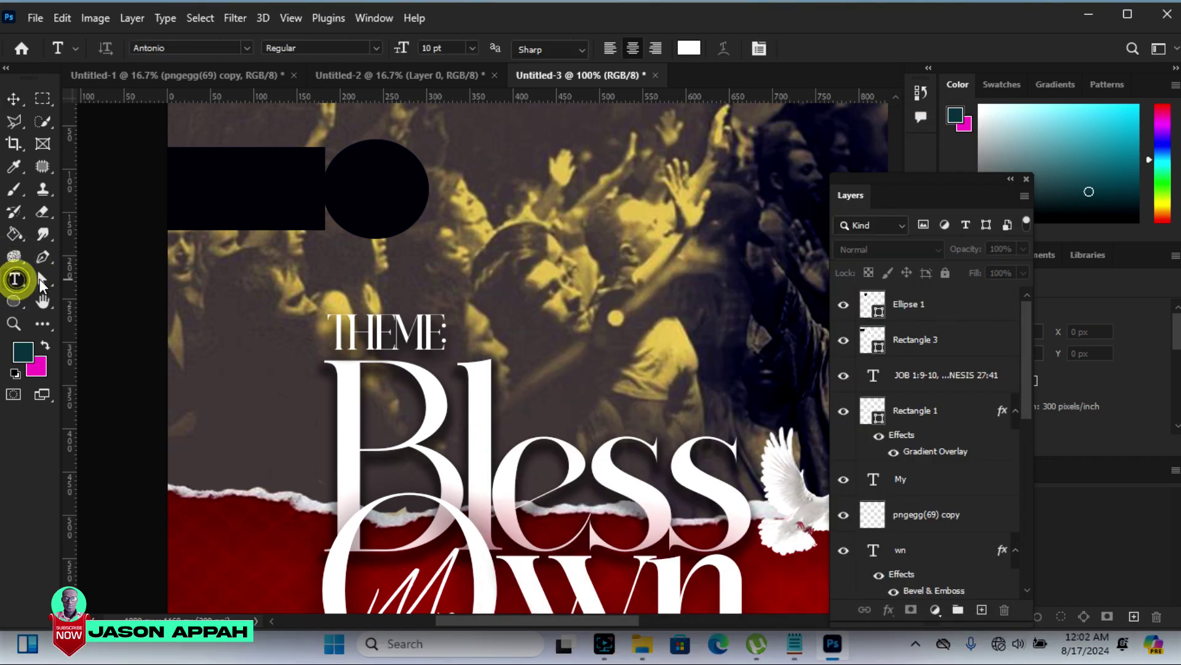
pyautogui.click(206, 268)
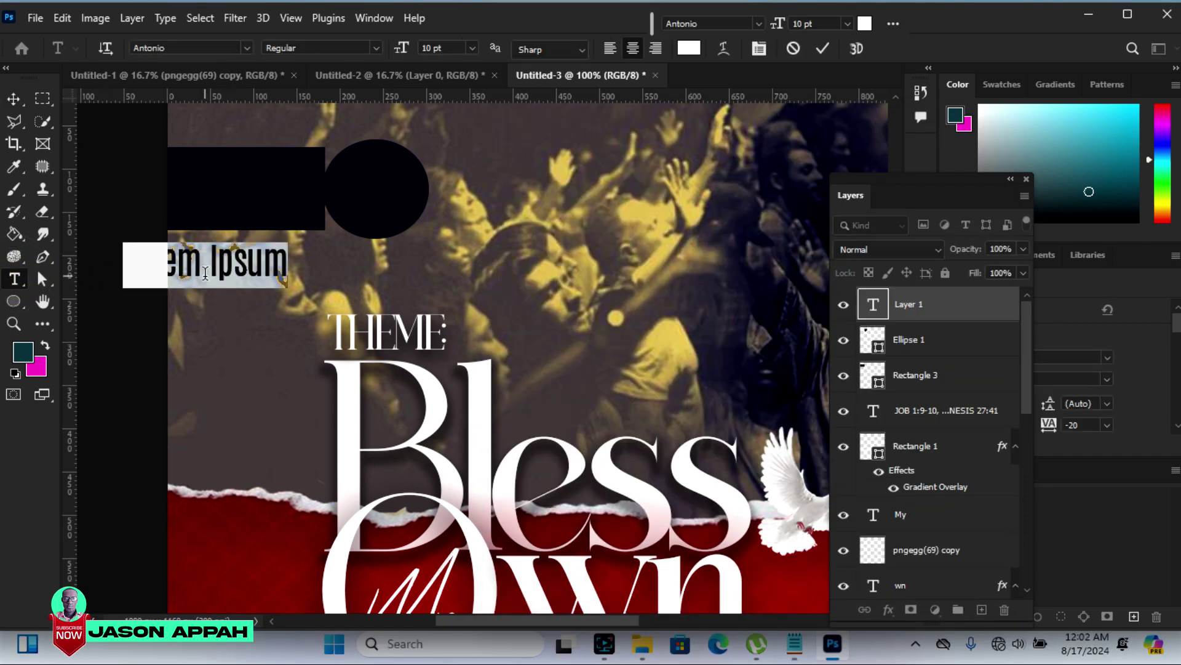
pyautogui.rightClick(205, 273)
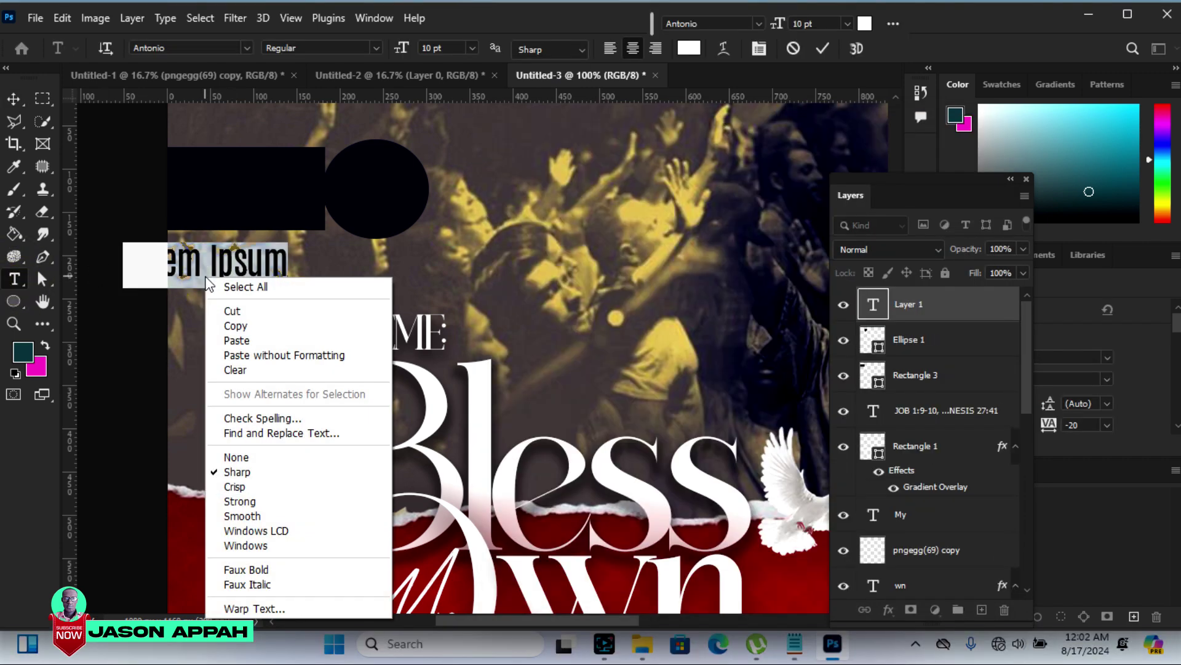
pyautogui.click(240, 340)
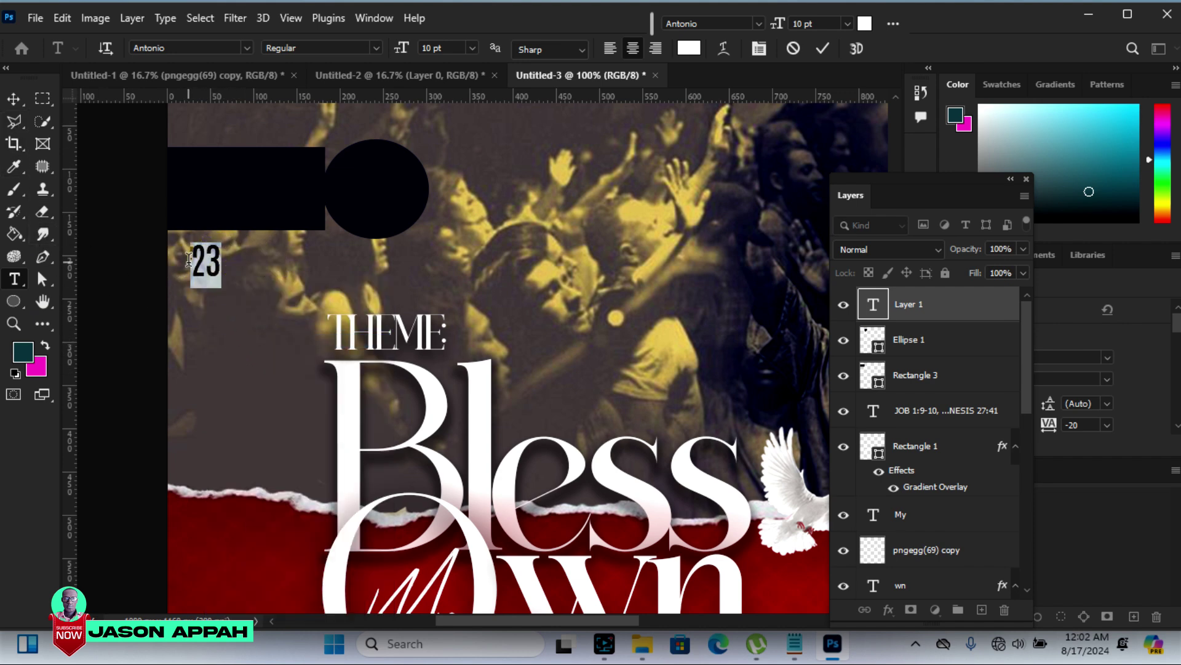
pyautogui.click(245, 48)
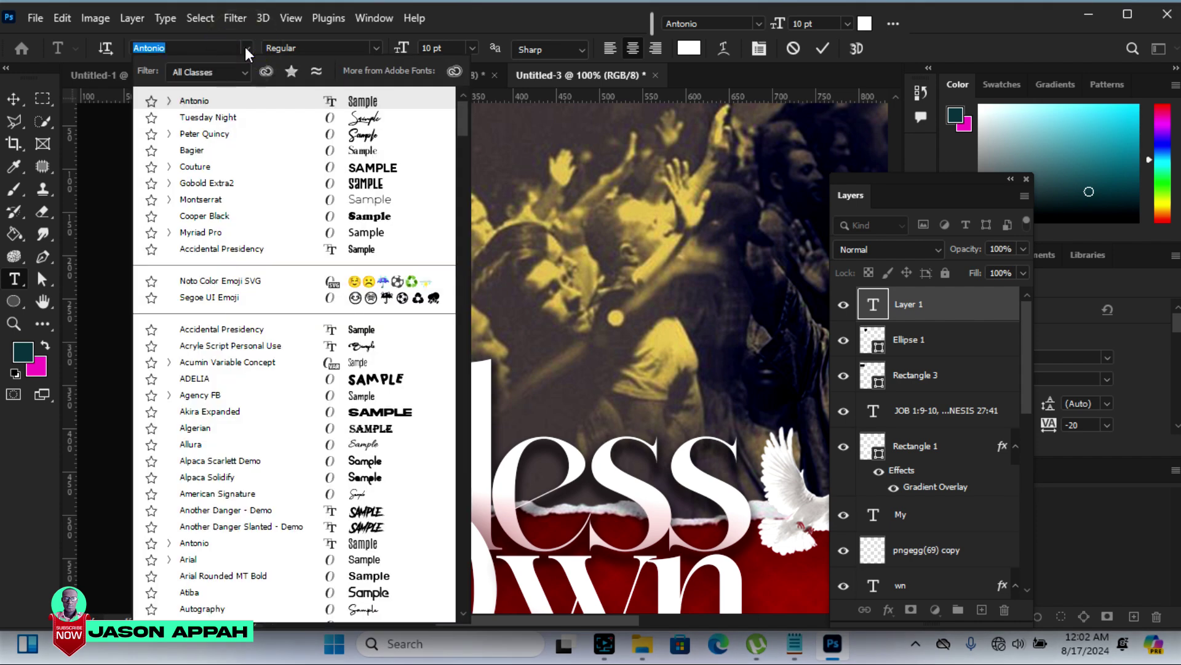
pyautogui.click(195, 152)
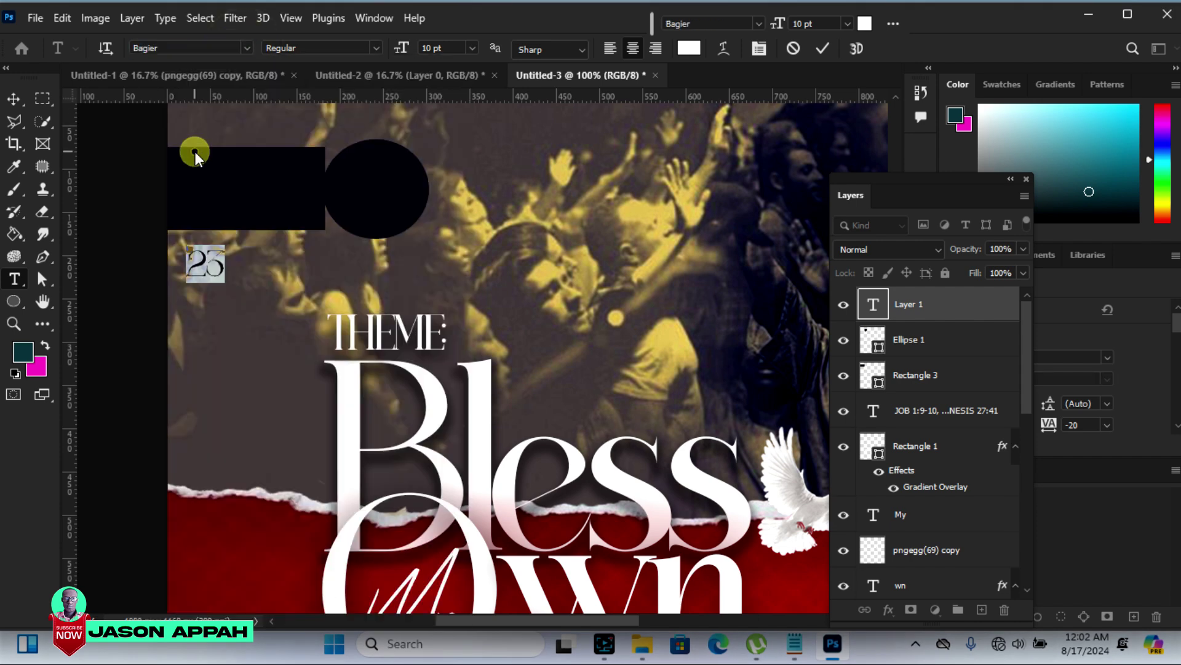
pyautogui.click(14, 98)
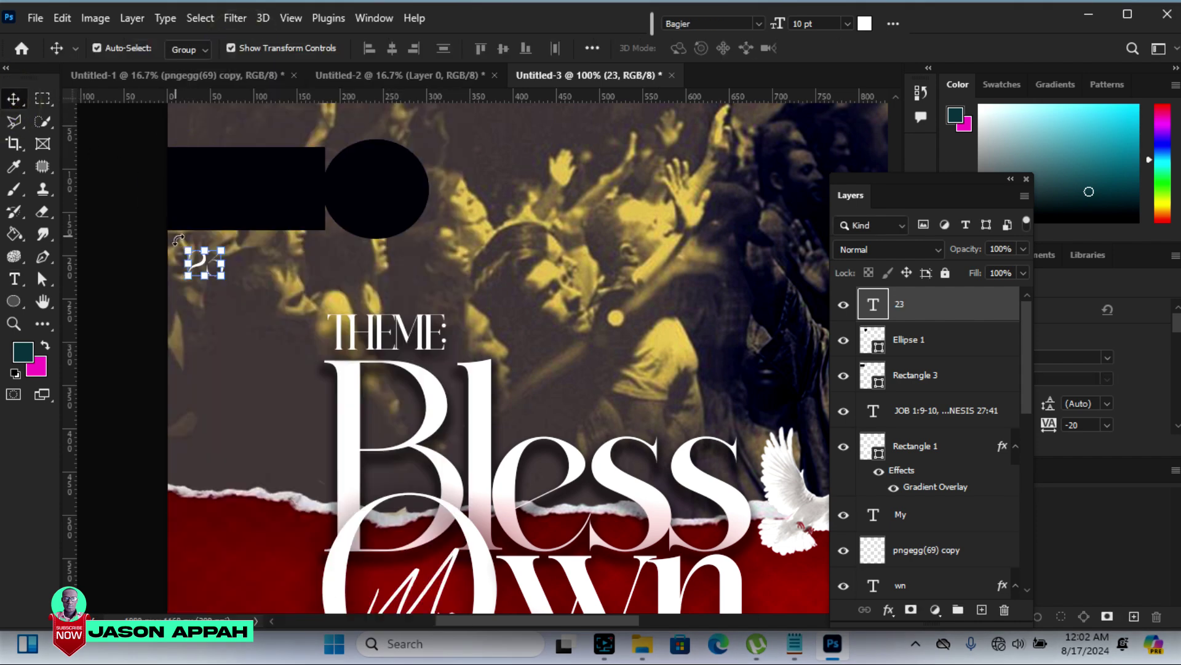
# Position the 23 inside the black top-left rectangle and commit the move
pyautogui.moveTo(195, 265); pyautogui.dragTo(227, 182)
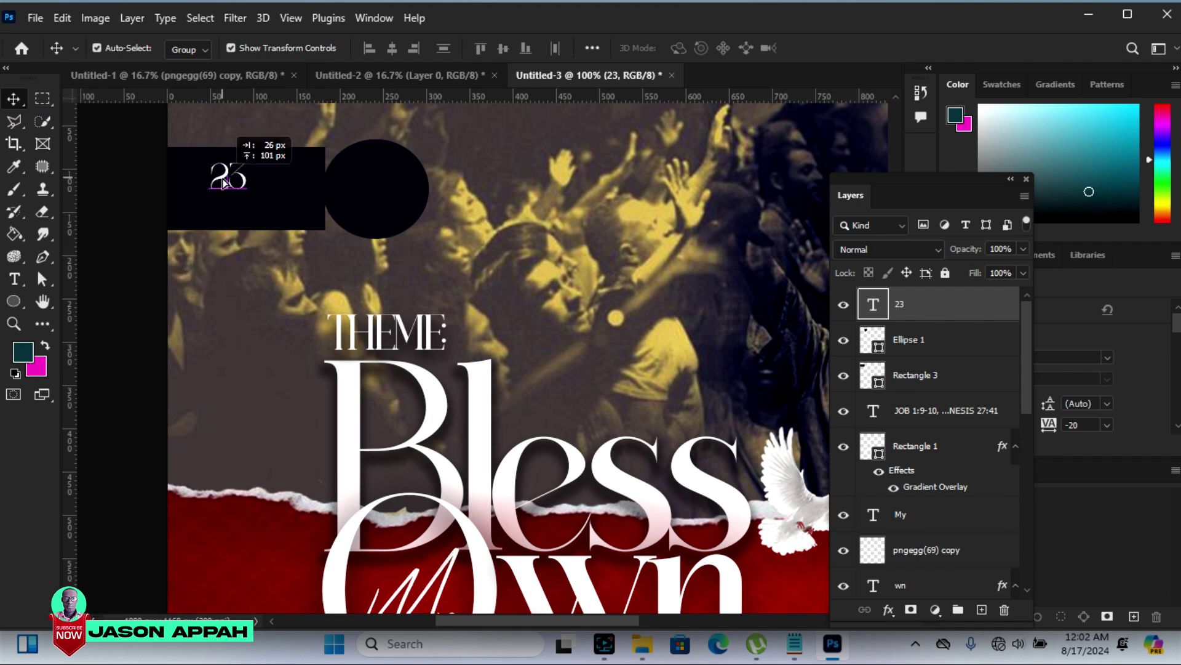
pyautogui.moveTo(226, 183); pyautogui.dragTo(288, 204)
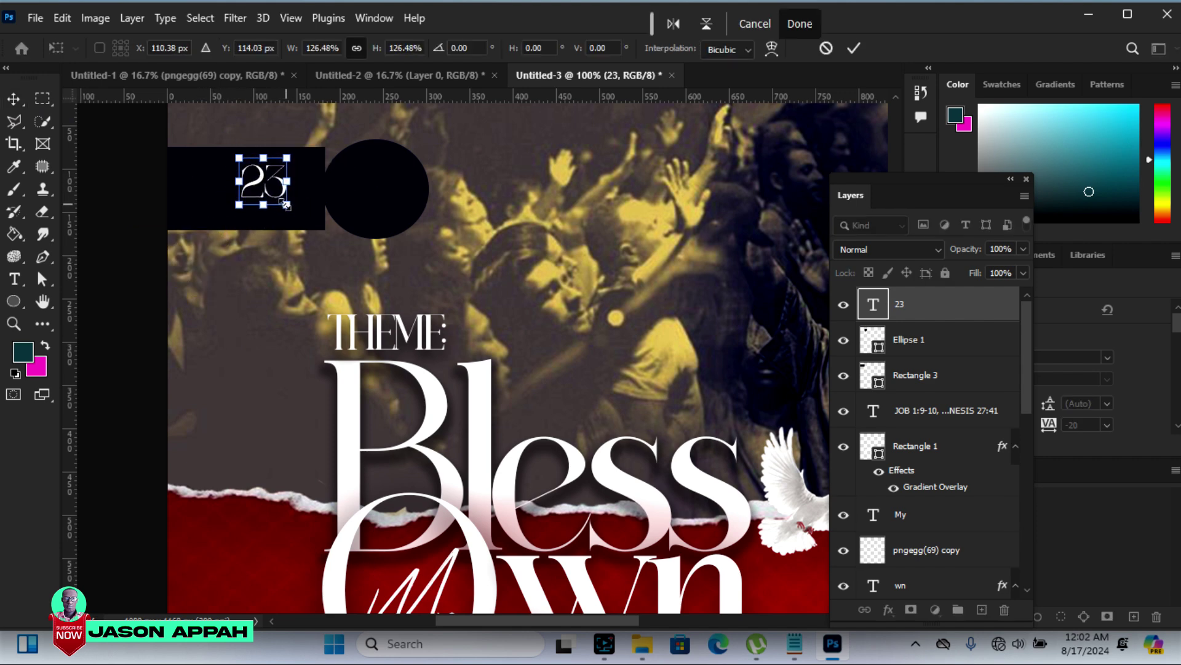
pyautogui.press('Up')
pyautogui.press('Up')
pyautogui.press('Up')
pyautogui.press('Up')
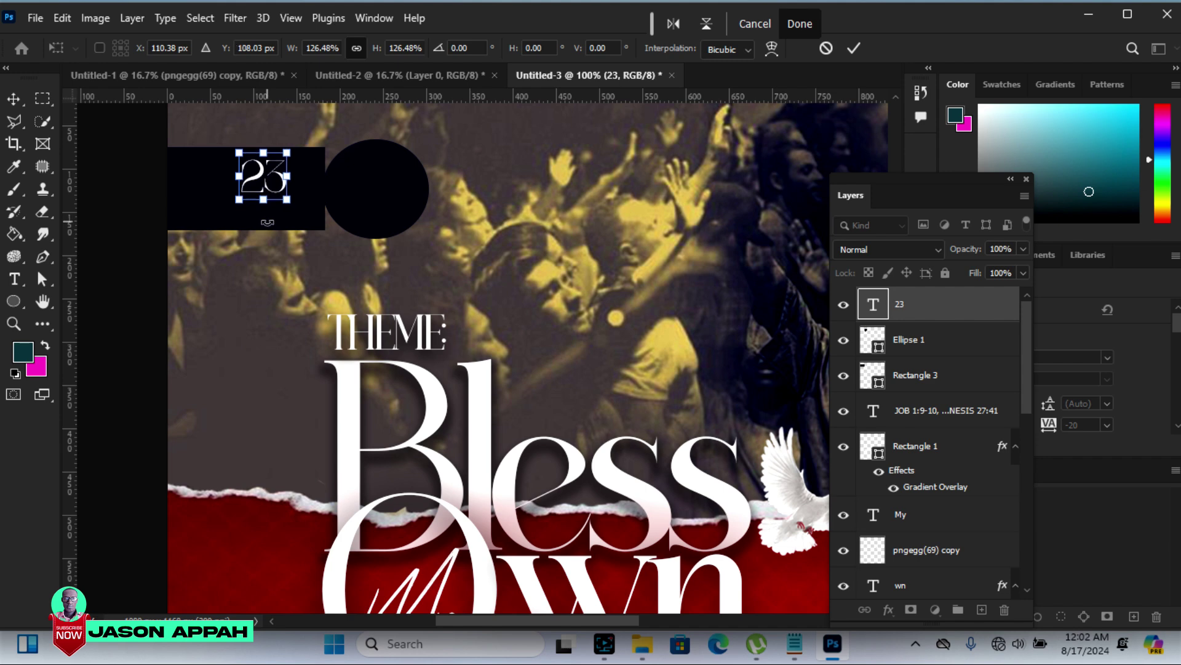
pyautogui.press('Up')
pyautogui.press('Right')
pyautogui.press('Right')
pyautogui.press('Right')
pyautogui.press('Right')
pyautogui.press('Right')
pyautogui.press('Right')
pyautogui.press('Right')
pyautogui.press('Up')
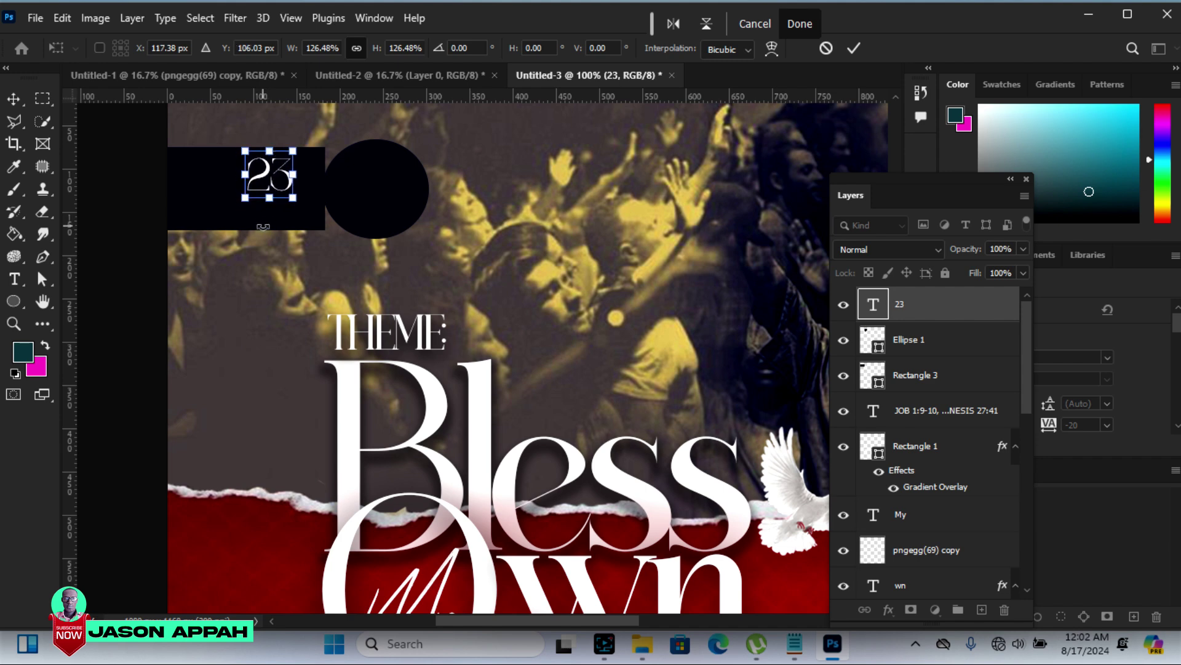
pyautogui.press('Left')
pyautogui.press('Left')
pyautogui.press('Up')
pyautogui.press('Up')
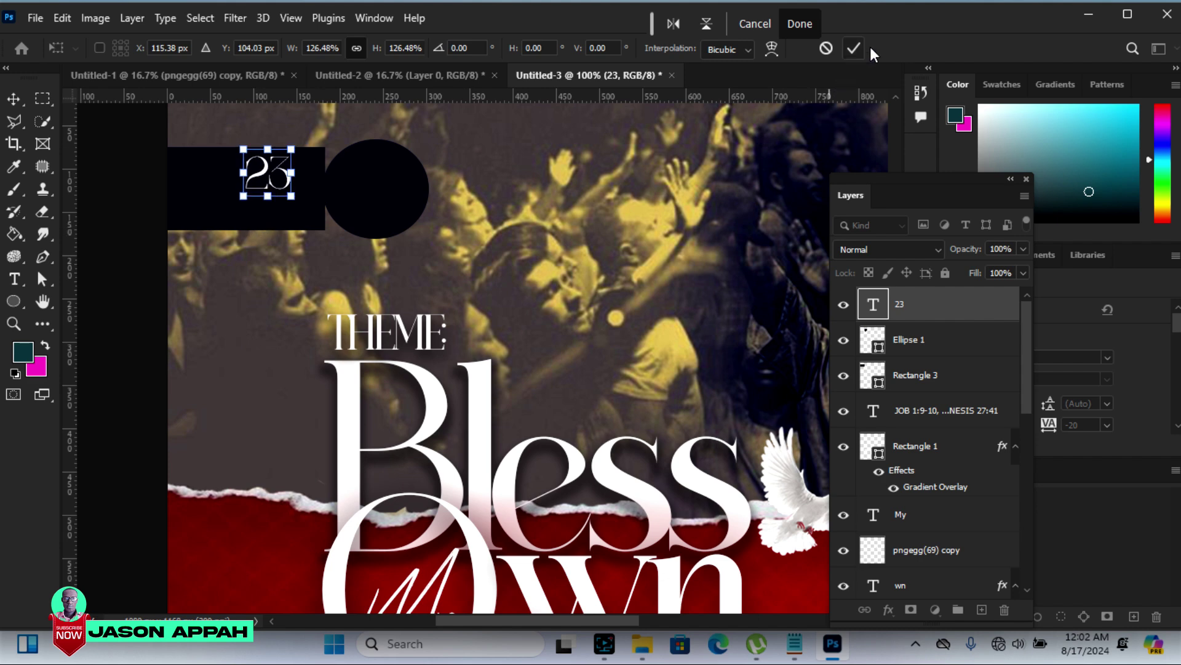
pyautogui.click(857, 46)
pyautogui.click(208, 190)
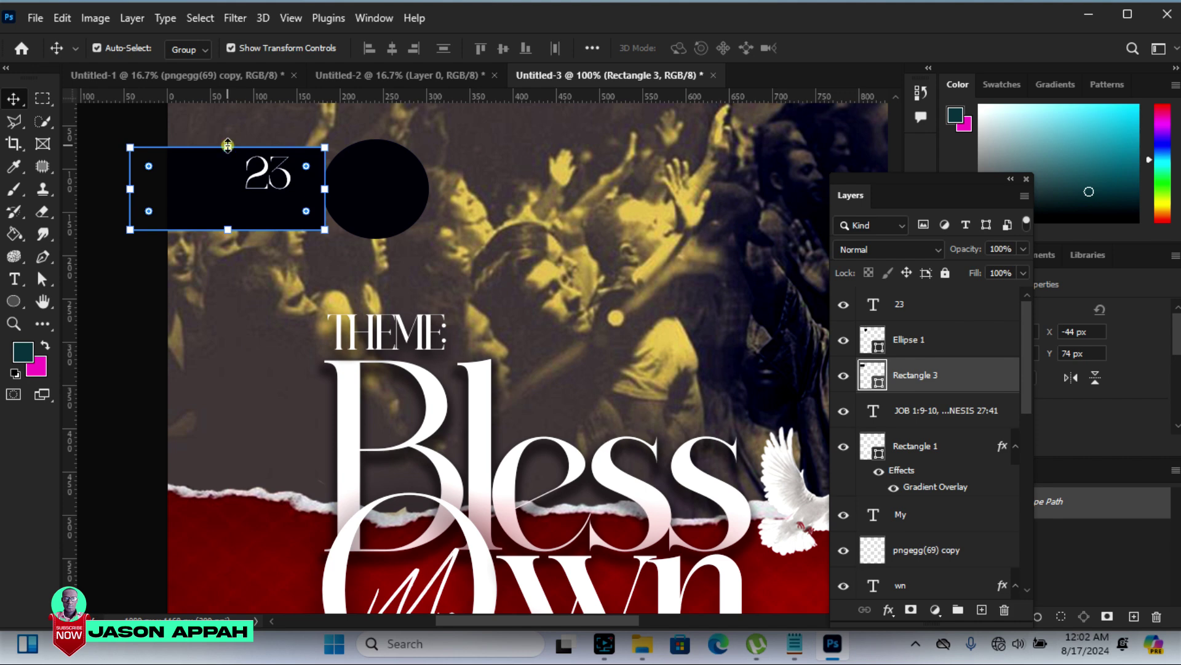
# Extend the black box upward and raise the 23 slightly inside it
pyautogui.moveTo(228, 146); pyautogui.dragTo(228, 140)
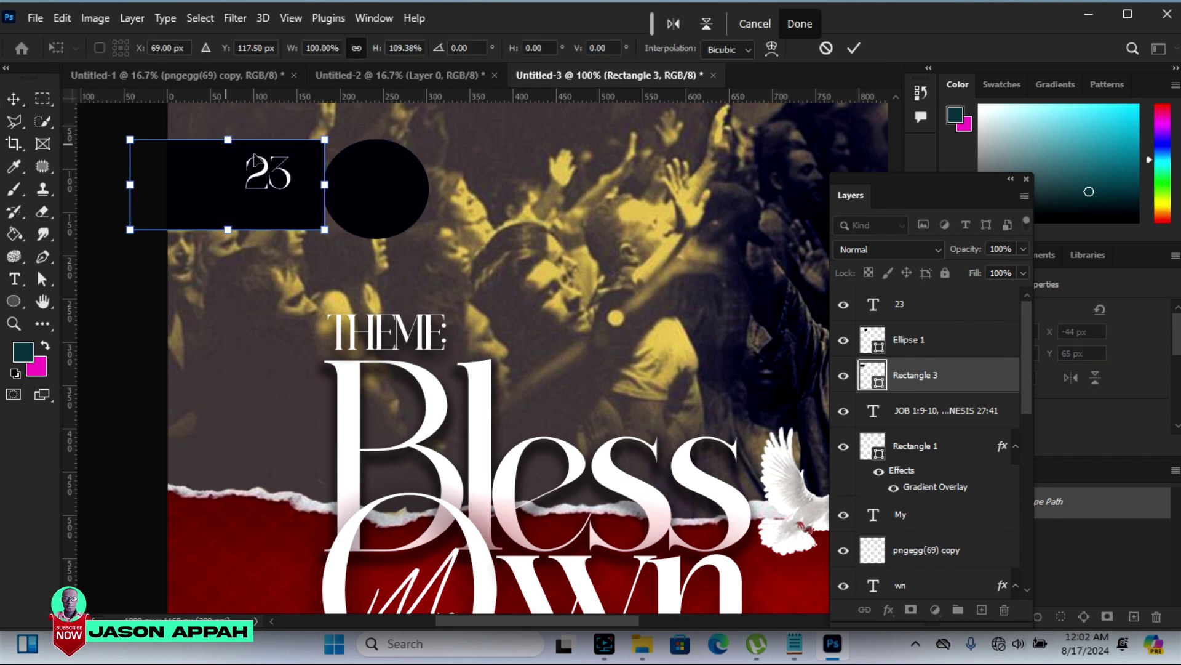
pyautogui.click(854, 48)
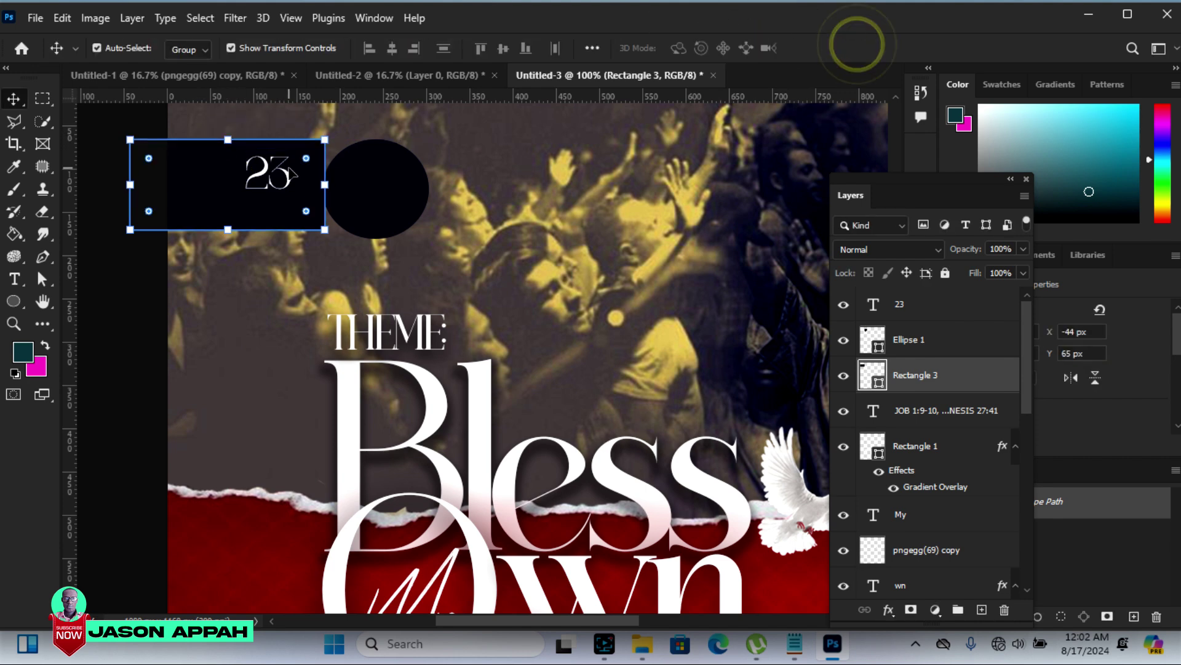
pyautogui.click(280, 185)
pyautogui.moveTo(280, 184); pyautogui.dragTo(280, 175)
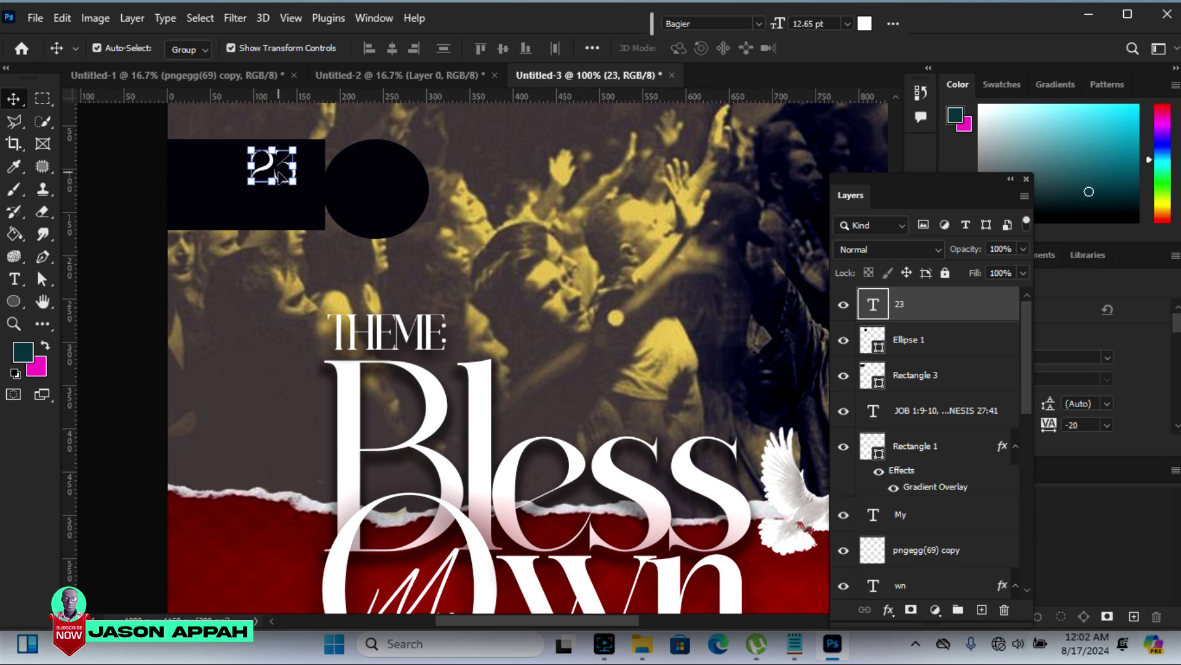
# Duplicate the 23 below itself and change the copy to 25
pyautogui.moveTo(273, 174); pyautogui.dragTo(269, 209)
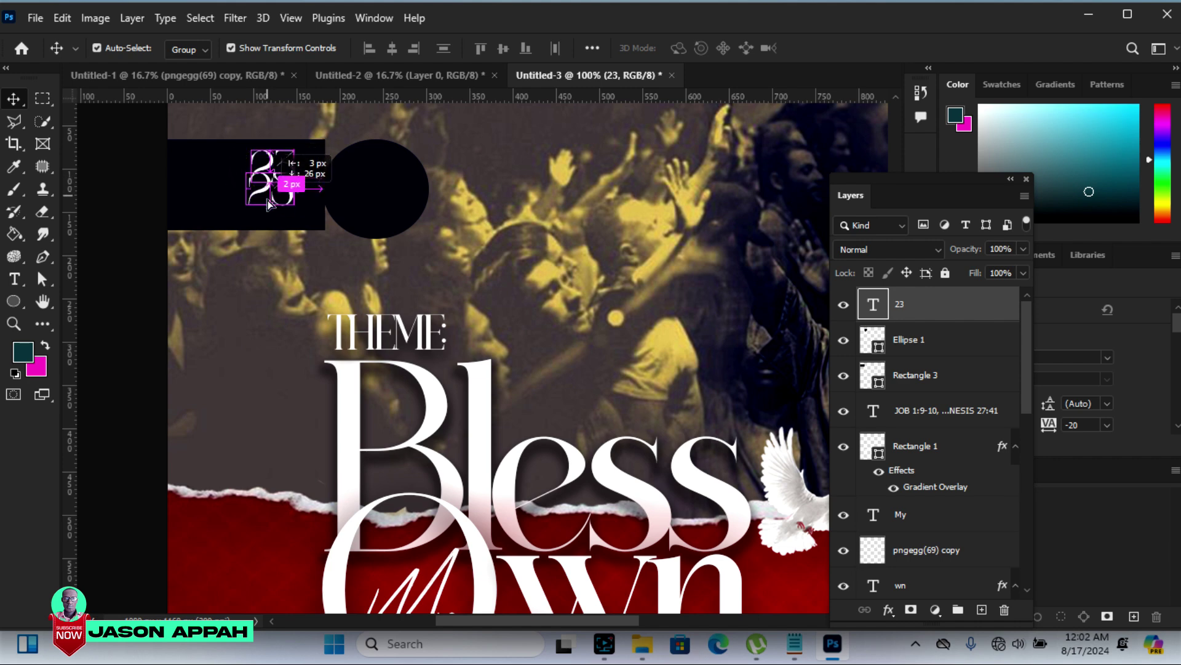
pyautogui.click(14, 278)
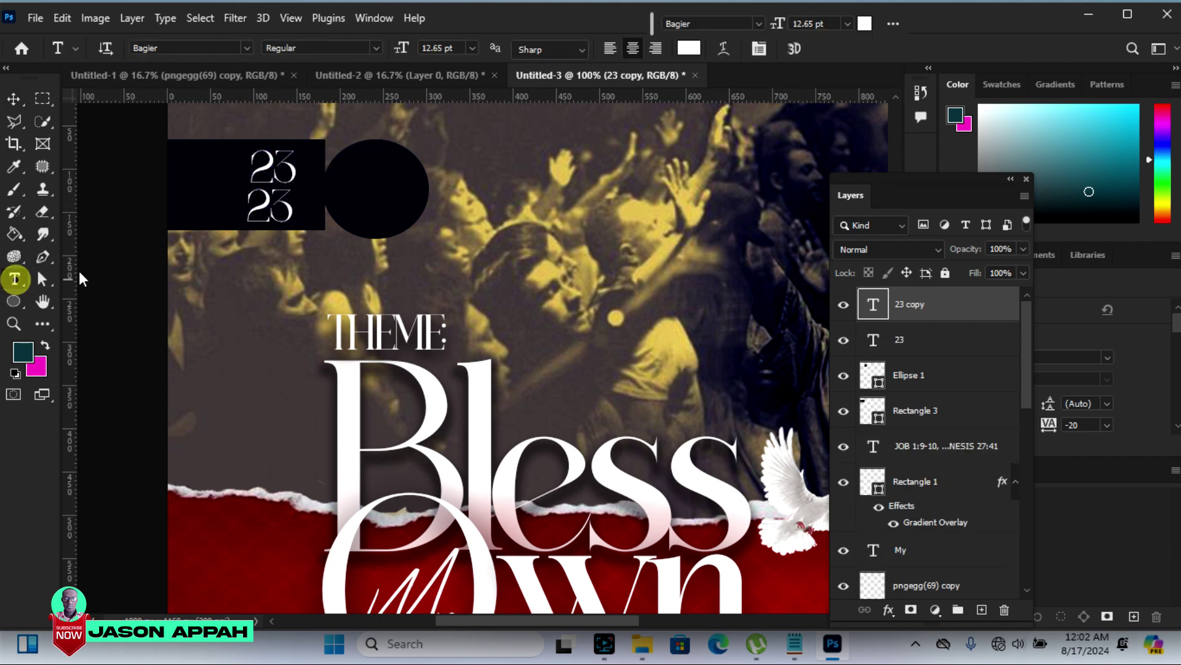
pyautogui.click(271, 212)
pyautogui.doubleClick(271, 212)
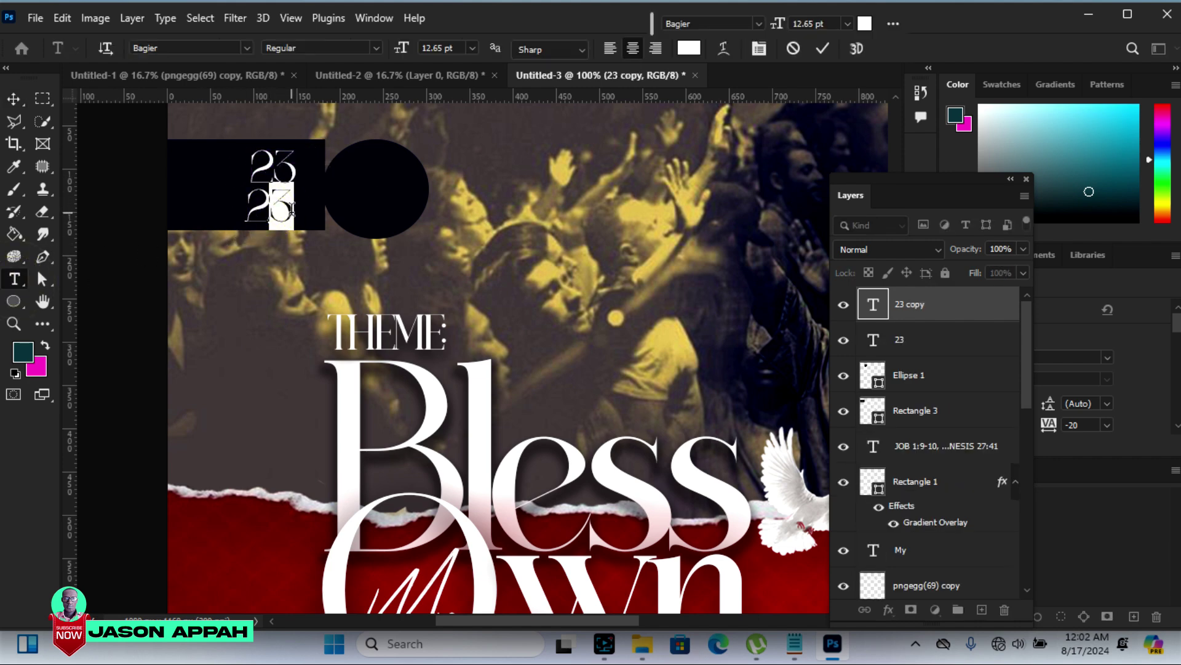
pyautogui.write('25')
pyautogui.click(14, 99)
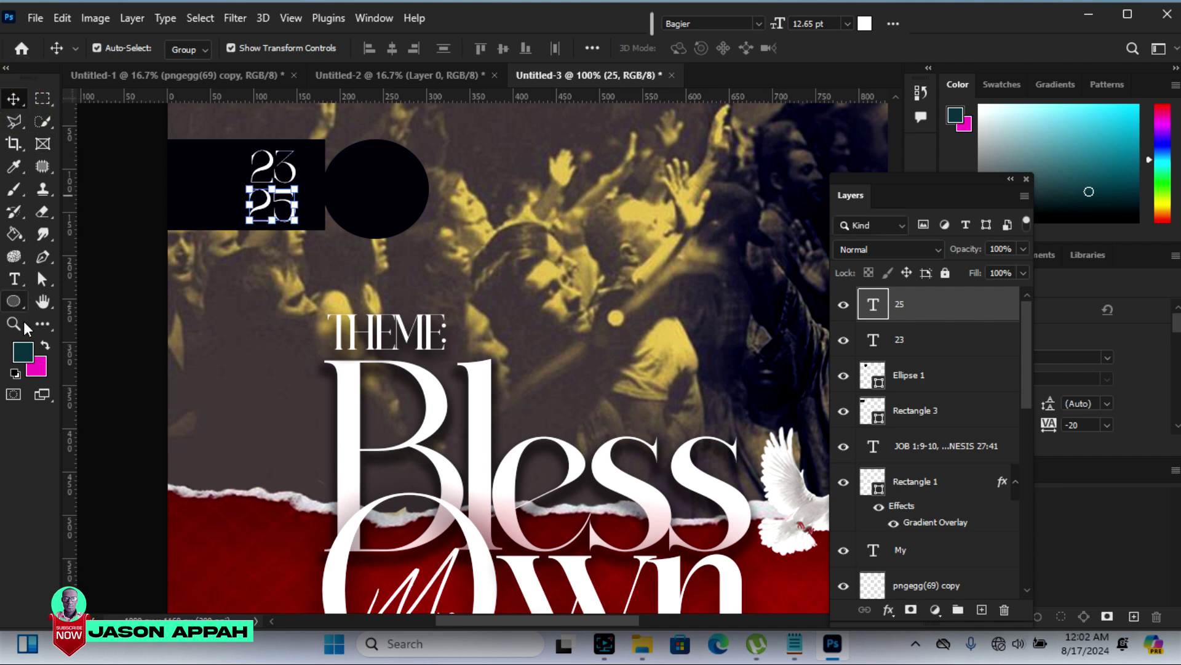
# Draw a small 20 × 5 px dash rectangle beside the 23 and 25
pyautogui.click(13, 301)
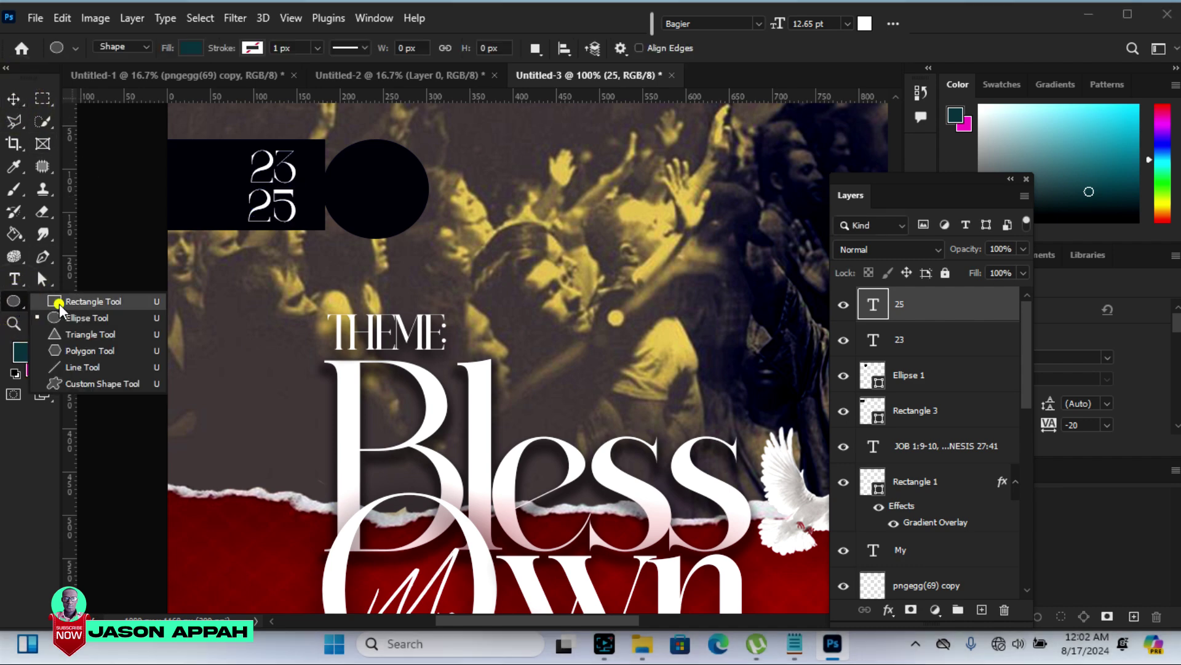
pyautogui.click(86, 301)
pyautogui.moveTo(295, 179); pyautogui.dragTo(317, 186)
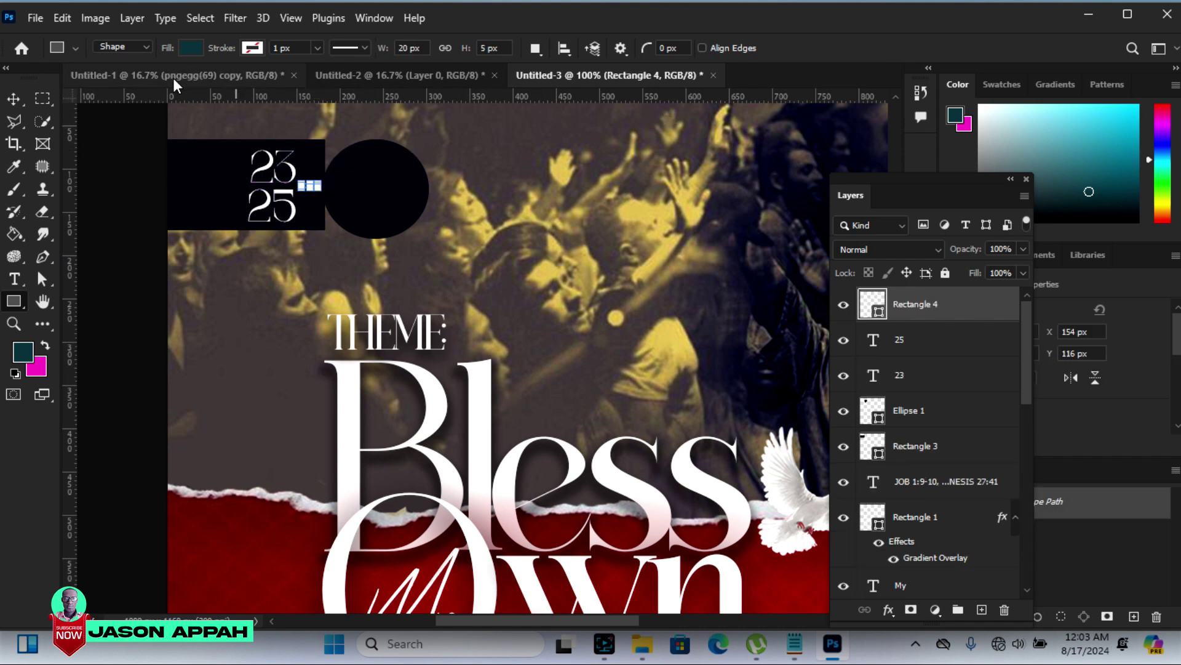
# Make the small dash beside the 23/25 numbers white, sampled from the Bless lettering
pyautogui.click(14, 98)
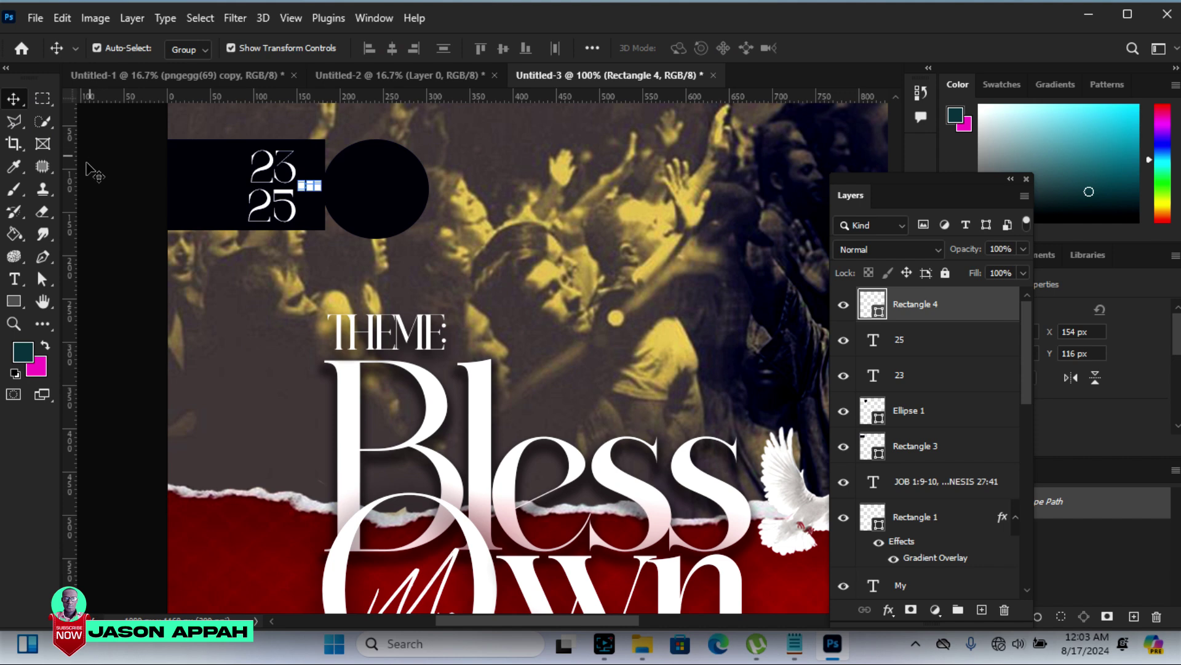
pyautogui.doubleClick(873, 304)
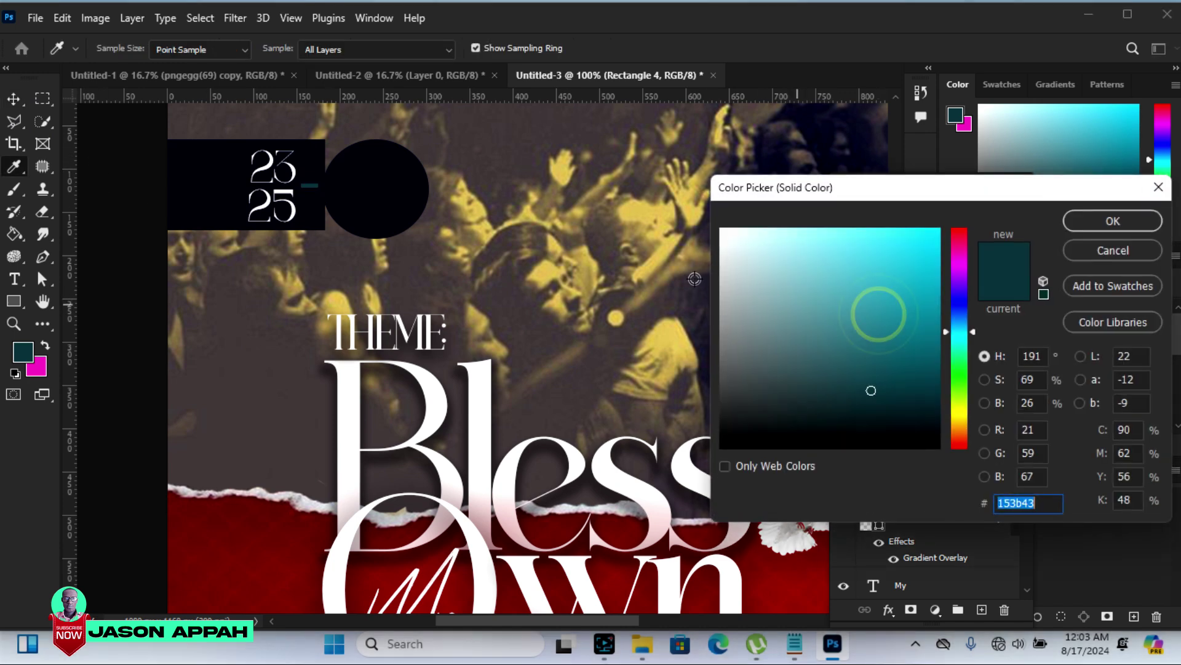
pyautogui.click(352, 393)
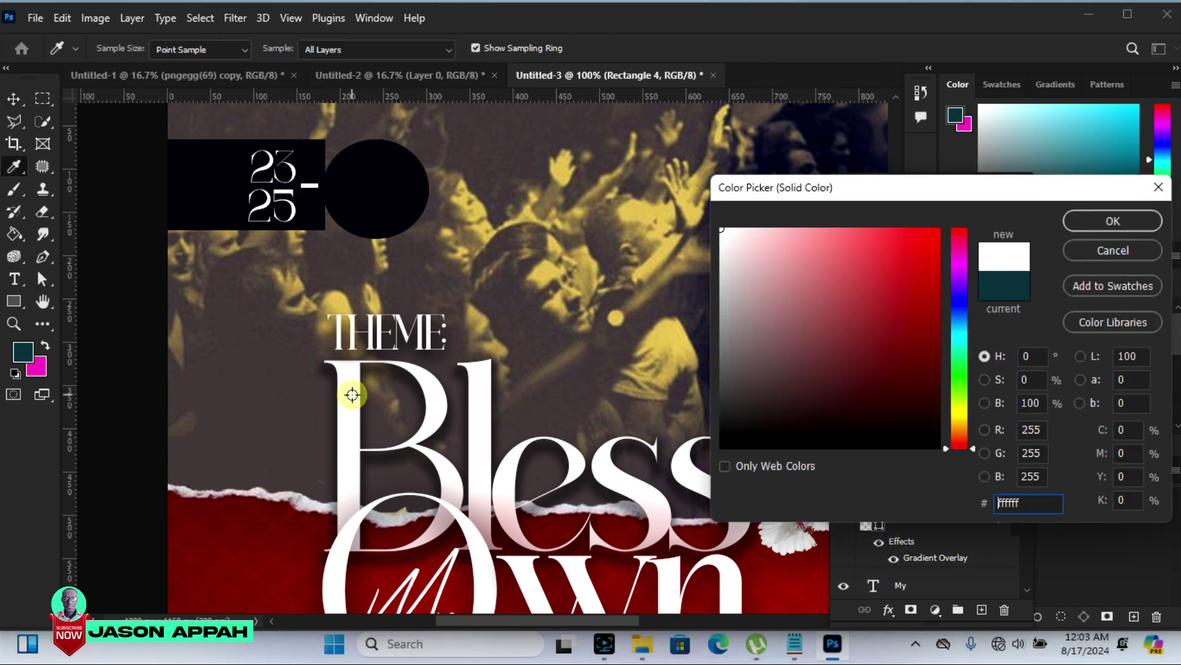
pyautogui.click(1093, 222)
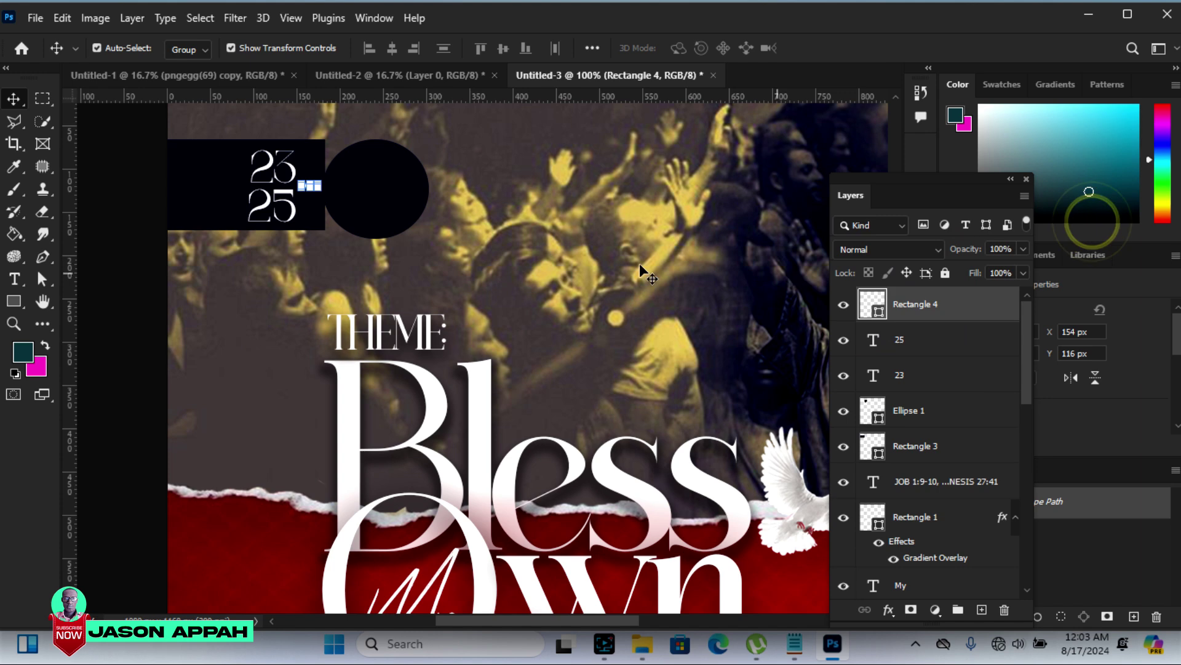
# Color the 25 number gold (#d5b650), sampled from the crowd photo
pyautogui.click(348, 126)
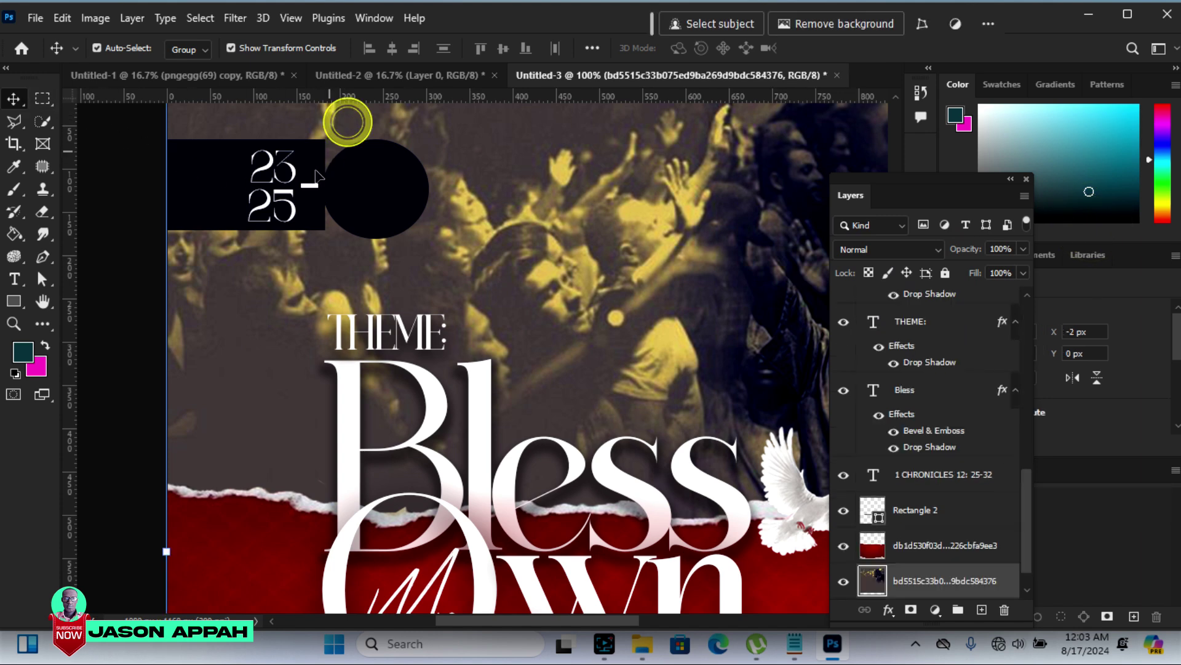
pyautogui.click(285, 208)
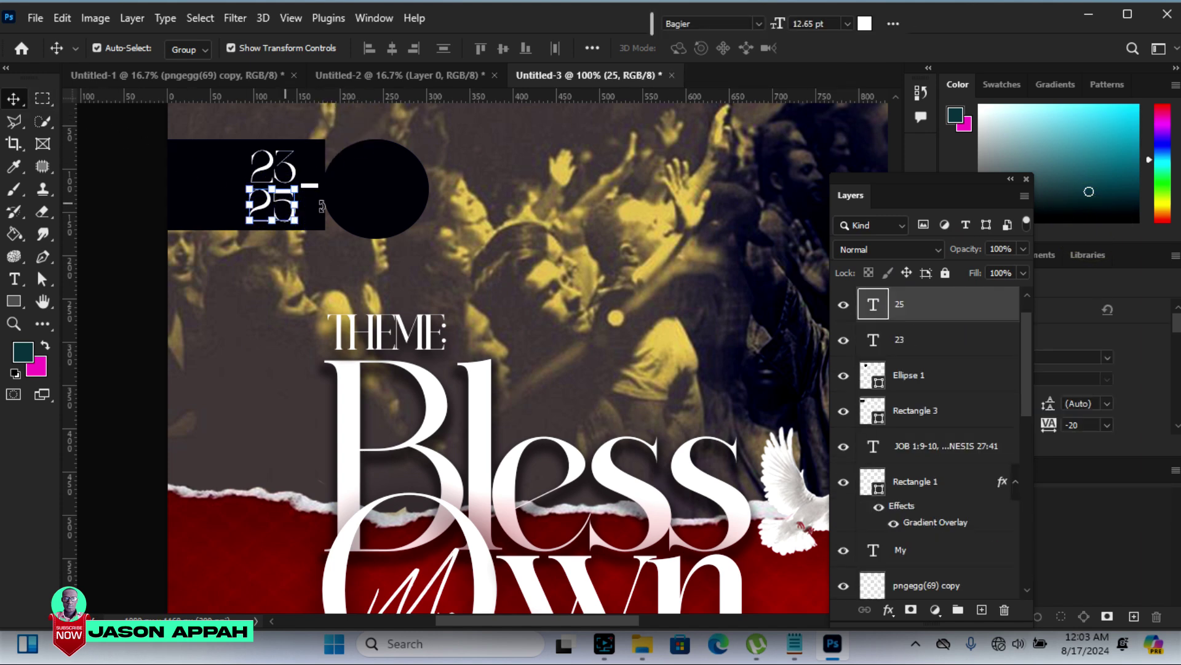
pyautogui.click(865, 24)
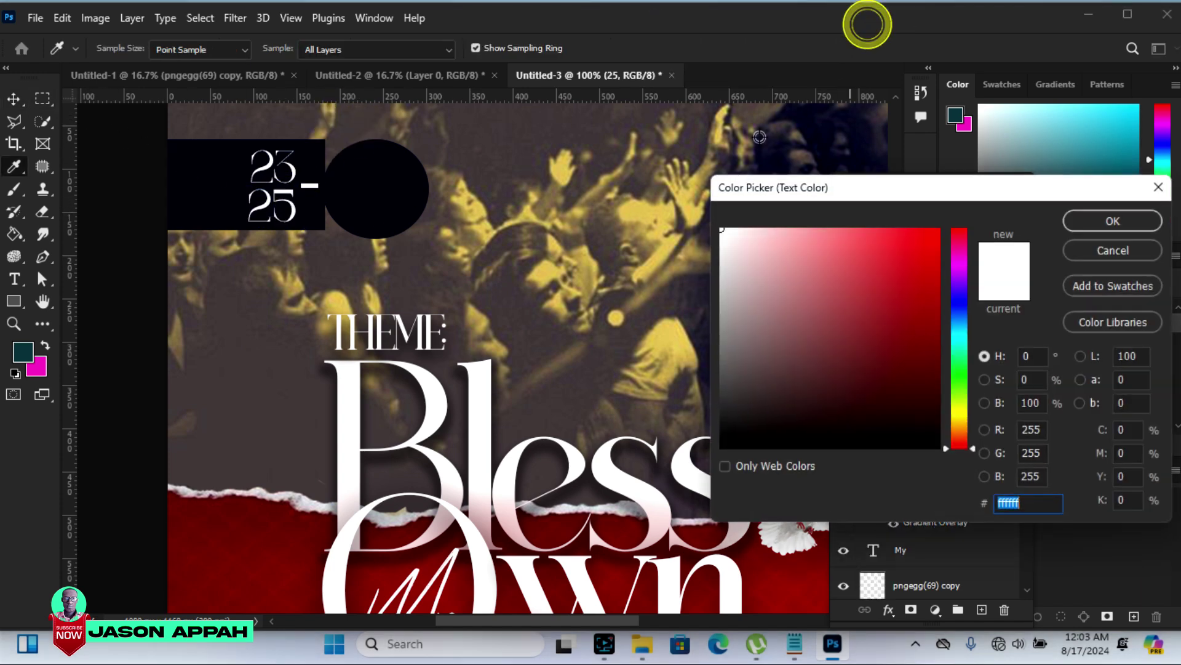
pyautogui.click(643, 206)
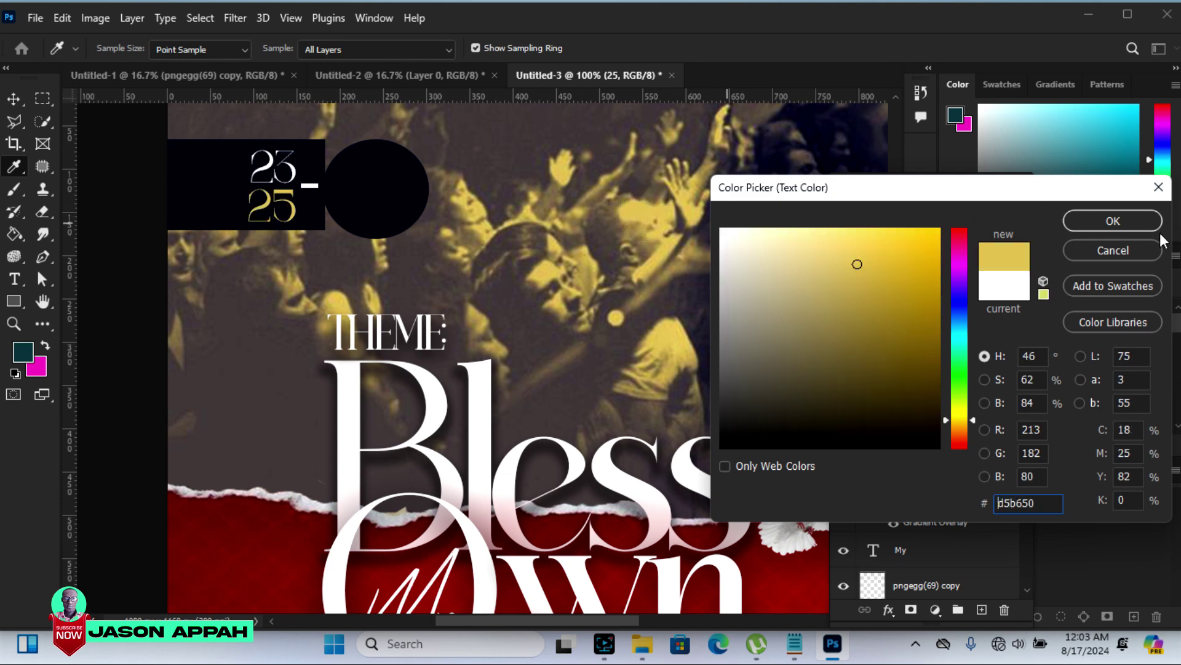
pyautogui.click(1133, 216)
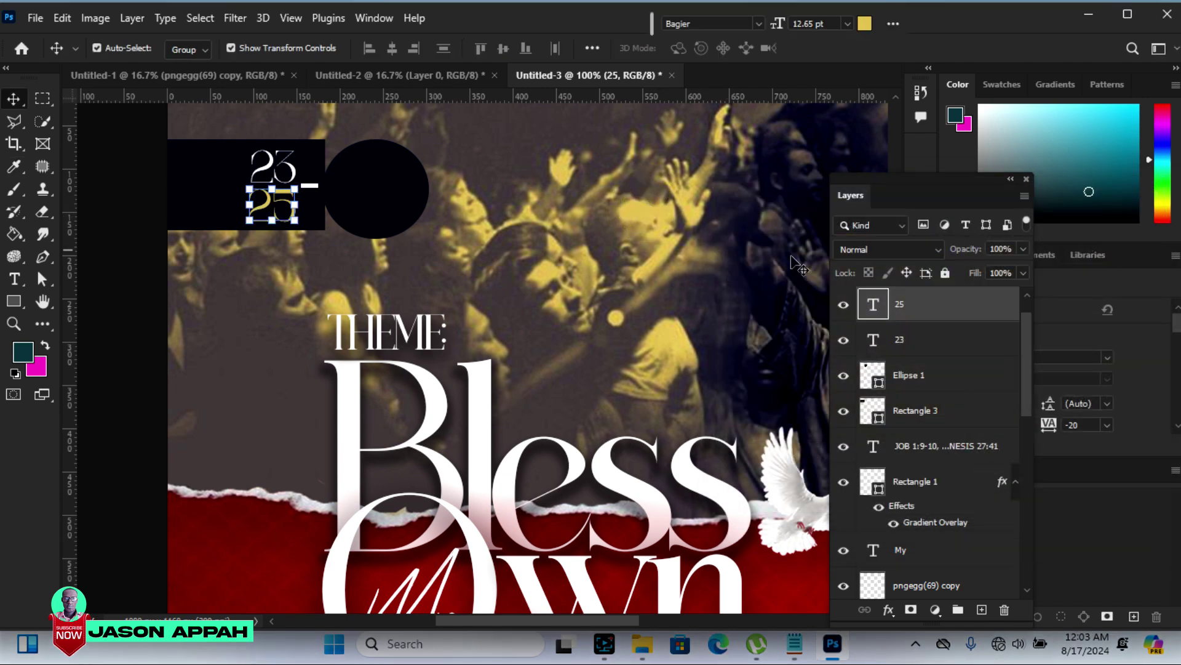
pyautogui.click(129, 209)
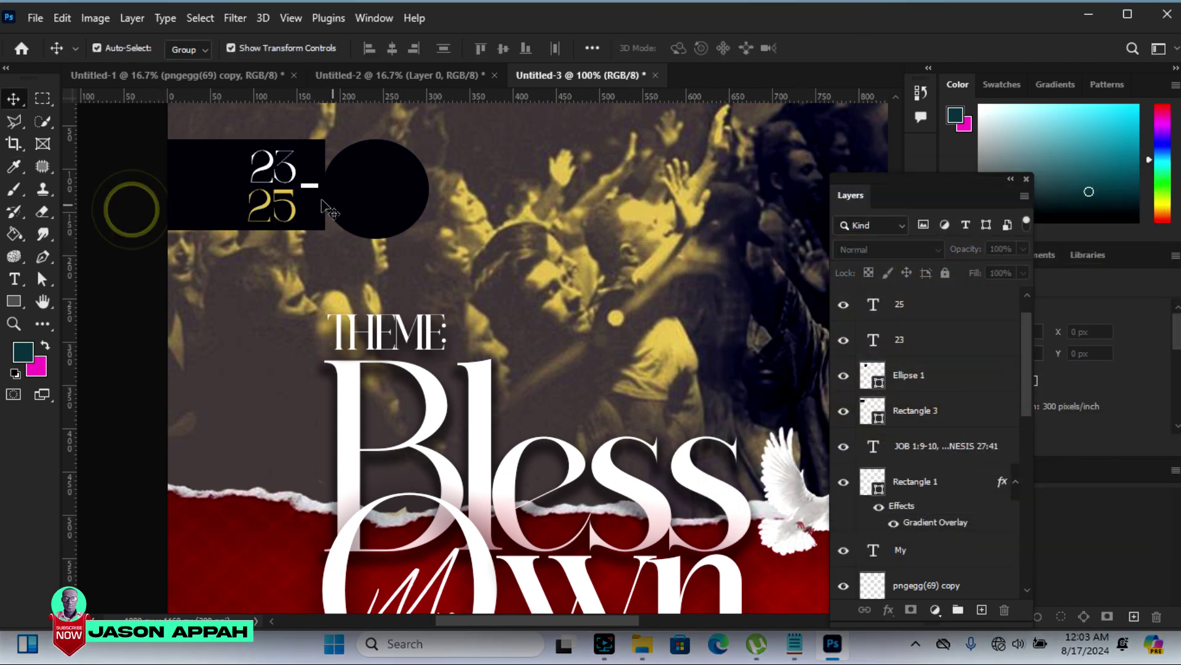
# Copy the 25 text into the black circle and retype it as 'August'
pyautogui.click(285, 212)
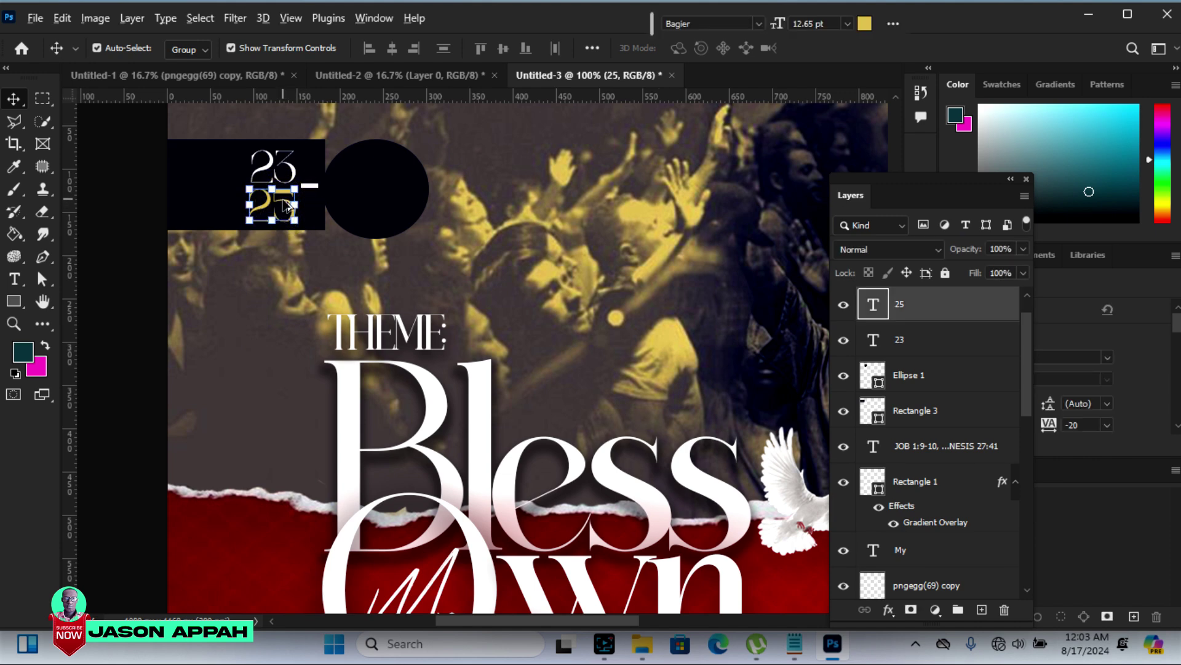
pyautogui.moveTo(284, 205); pyautogui.dragTo(388, 173)
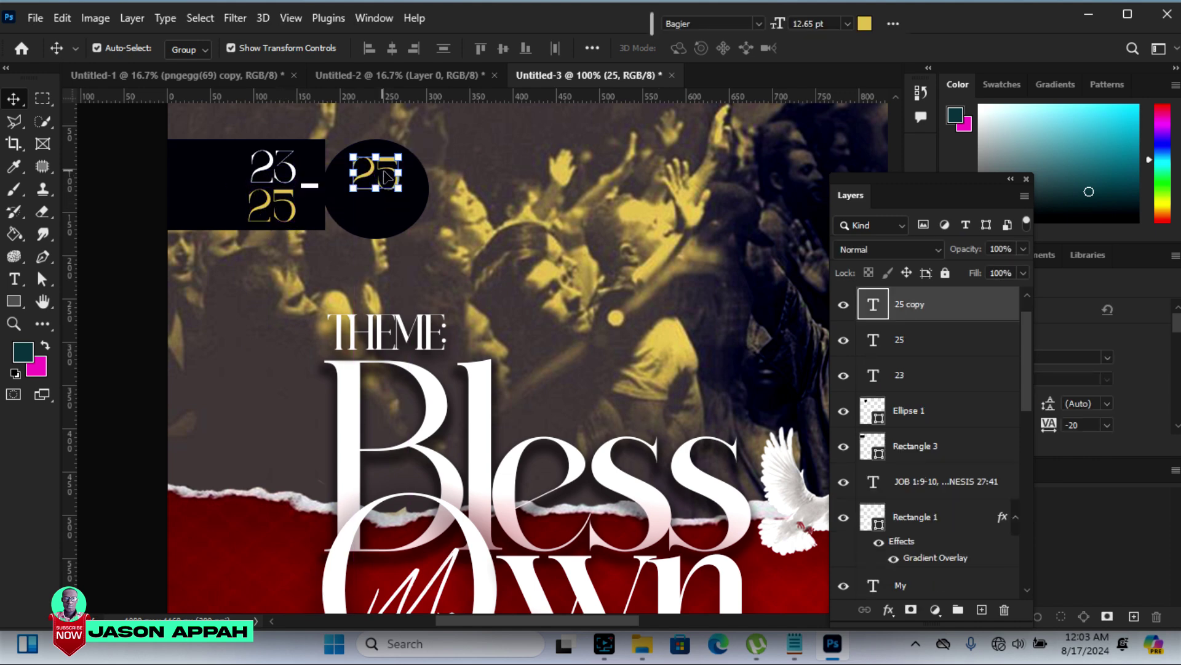
pyautogui.click(13, 279)
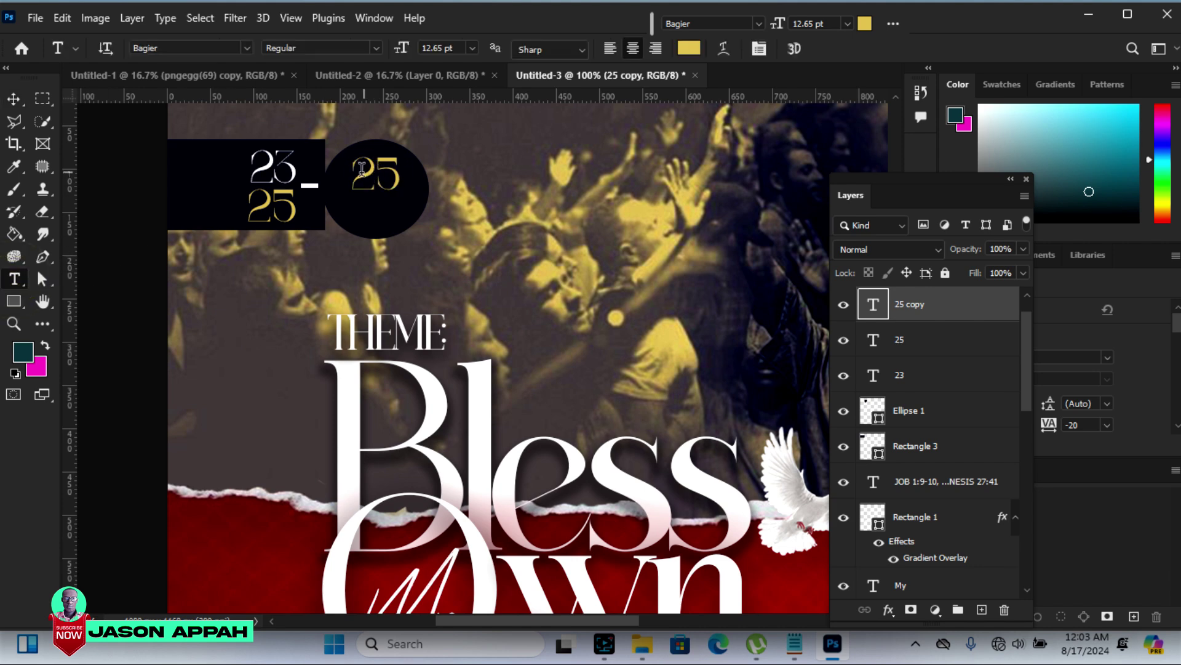
pyautogui.moveTo(358, 172); pyautogui.dragTo(399, 180)
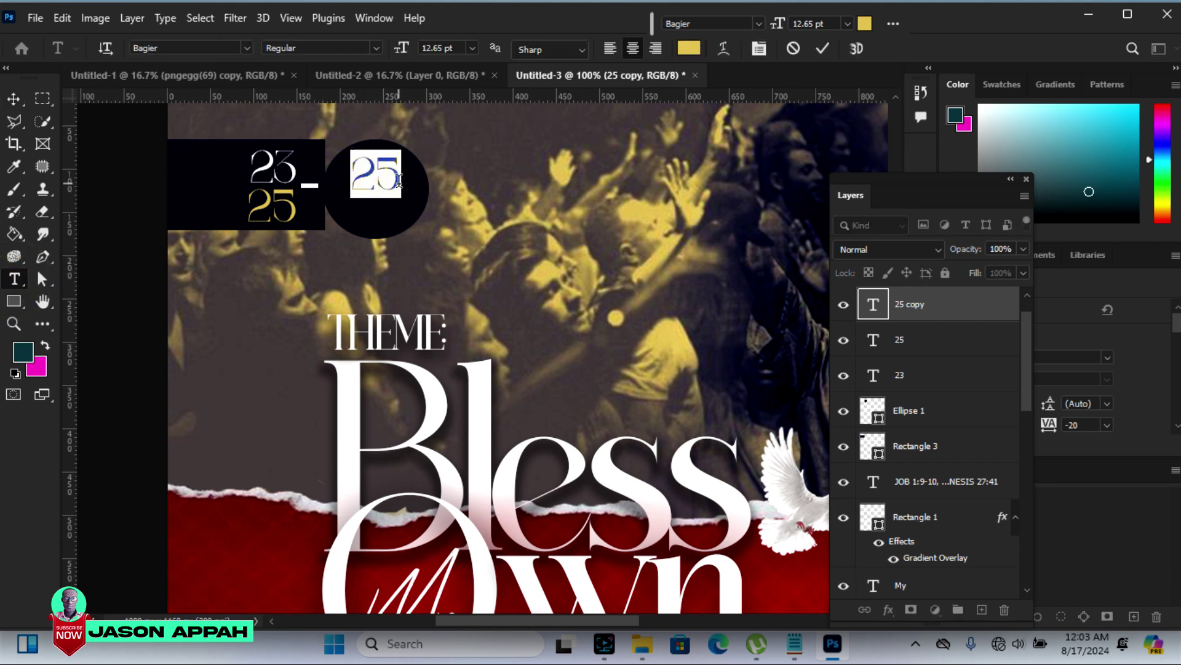
pyautogui.write('A')
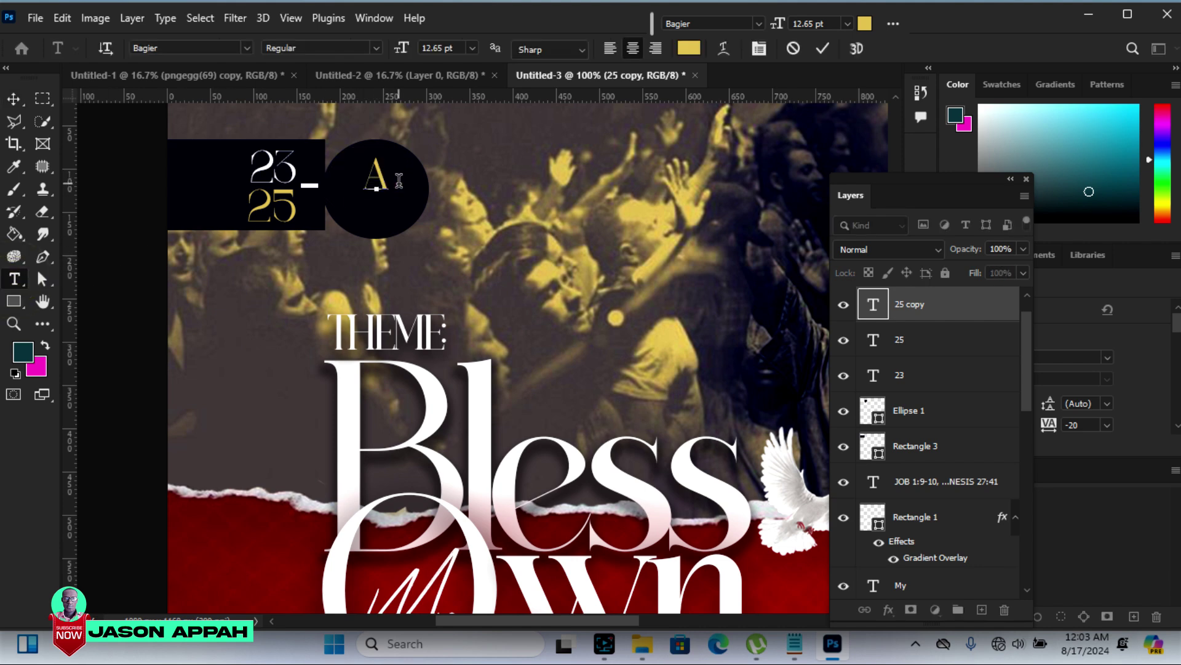
pyautogui.write('ugust')
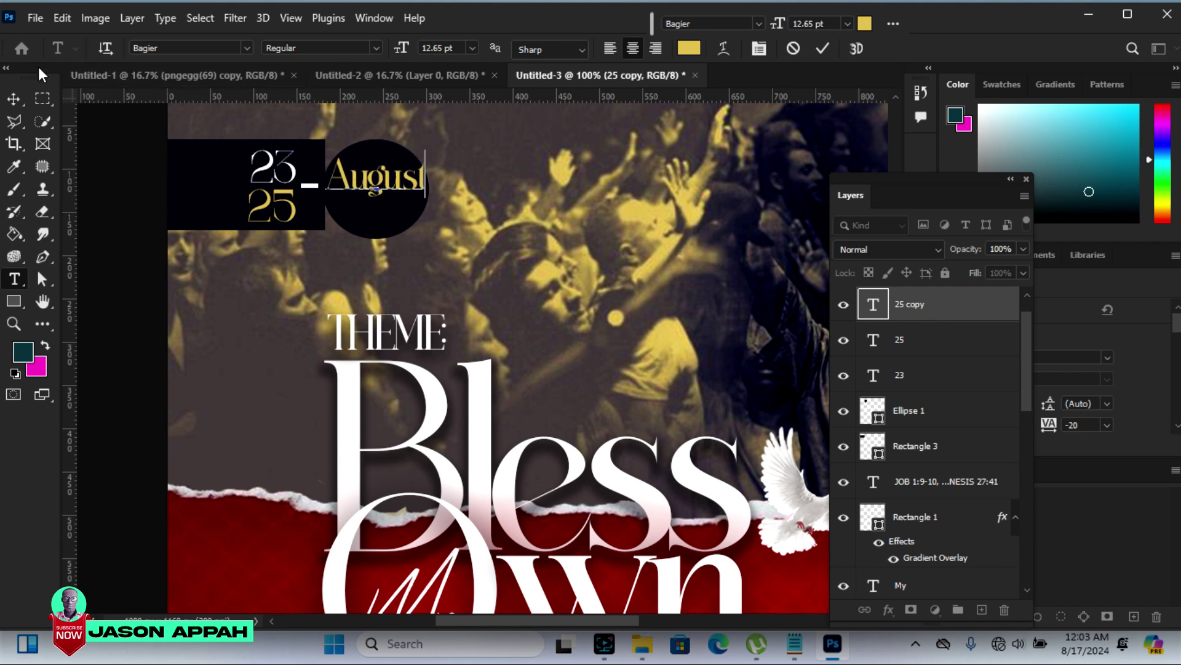
pyautogui.click(13, 99)
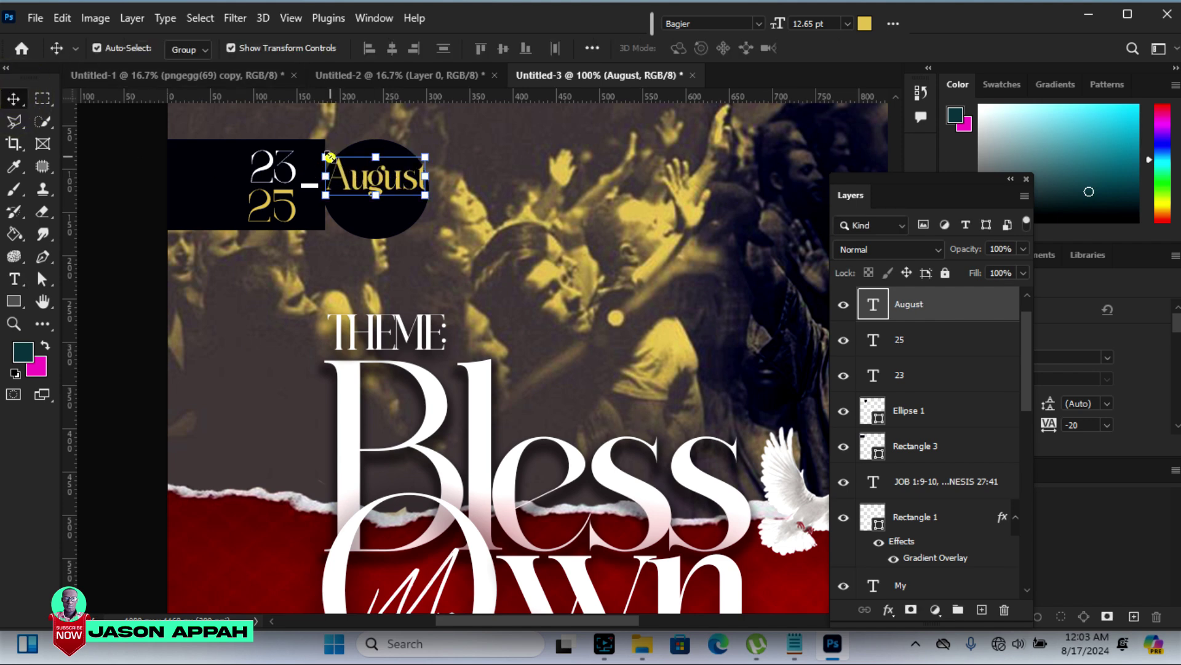
# Scale August down to 9.9 pt and position it inside the circle
pyautogui.moveTo(329, 158); pyautogui.dragTo(341, 158)
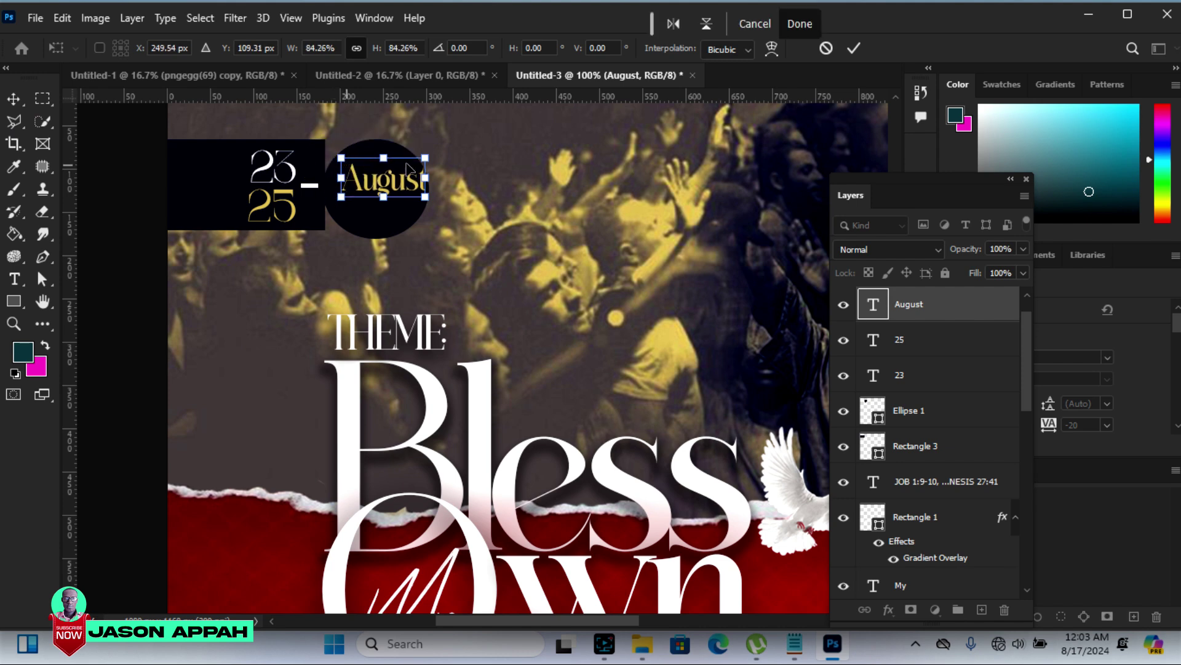
pyautogui.moveTo(426, 158); pyautogui.dragTo(419, 161)
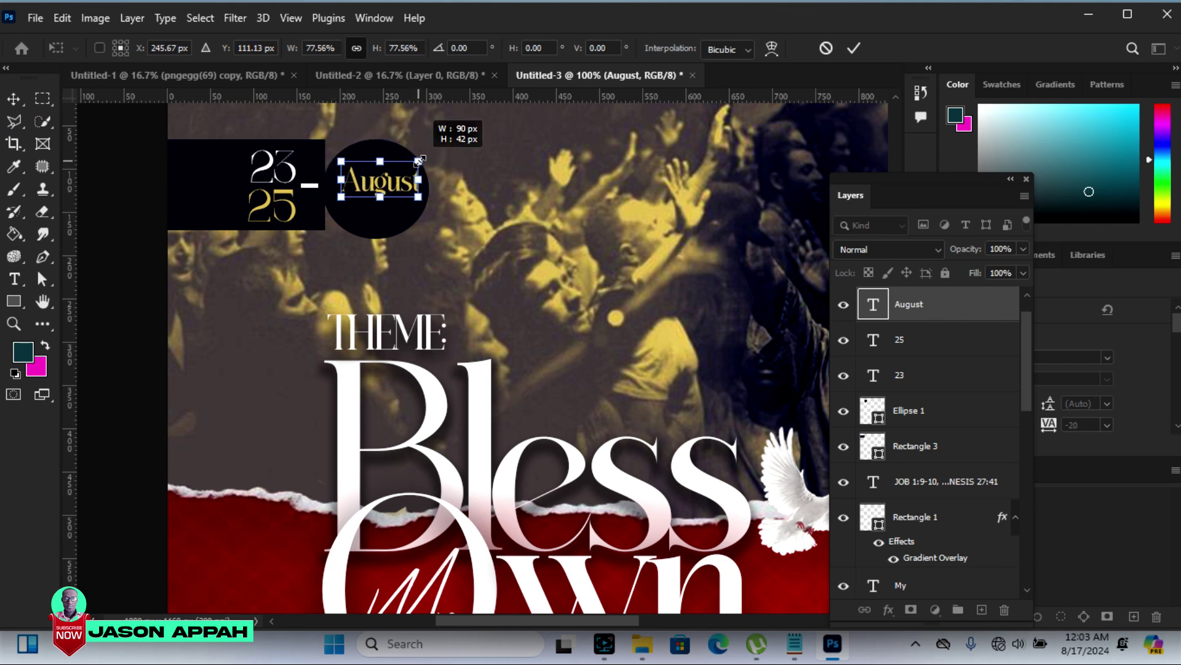
pyautogui.moveTo(409, 178); pyautogui.dragTo(406, 175)
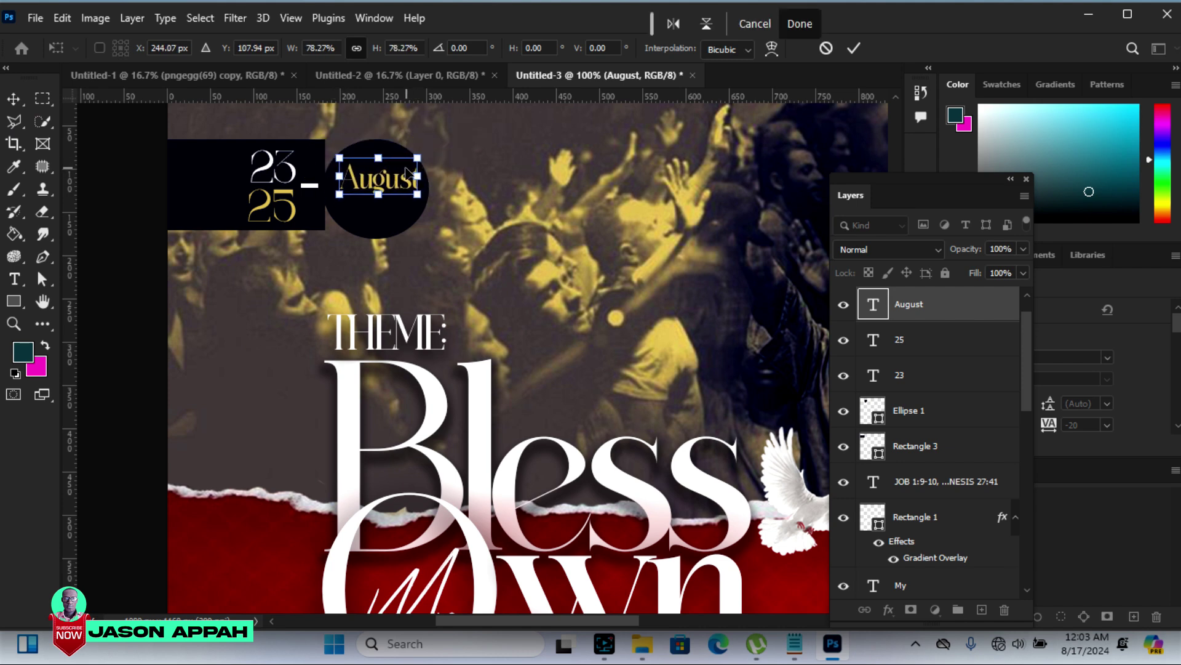
pyautogui.moveTo(404, 174); pyautogui.dragTo(391, 194)
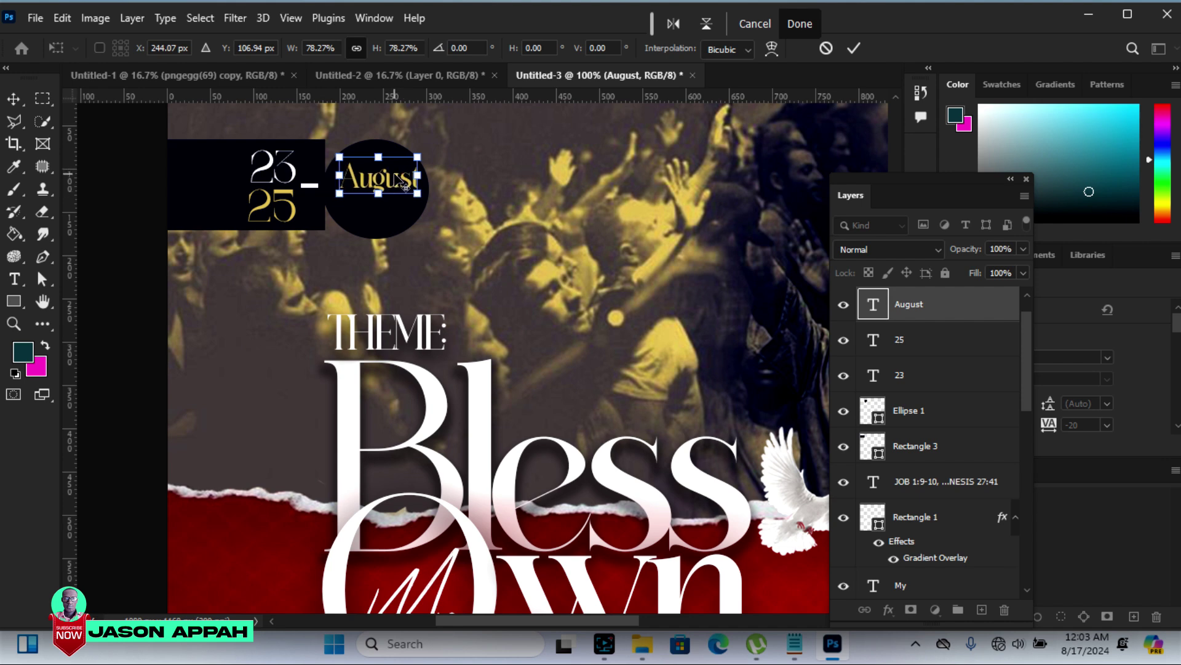
pyautogui.click(854, 48)
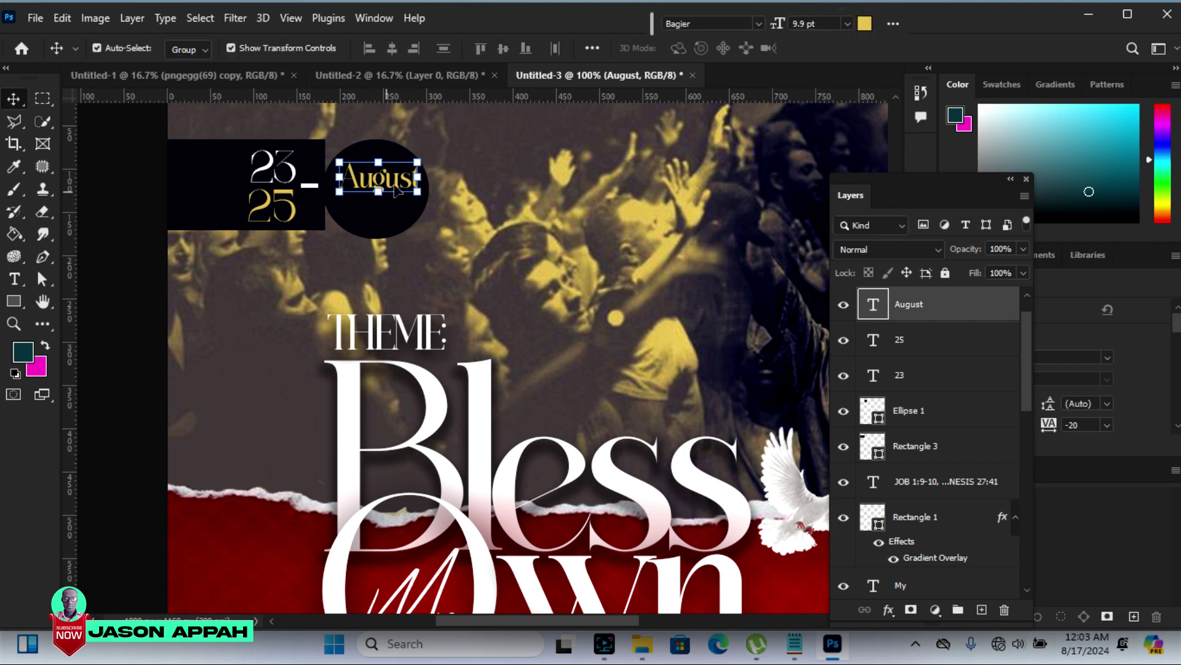
# Duplicate August below itself, retype it as '2024' and scale it slightly smaller
pyautogui.keyDown('alt'); pyautogui.moveTo(405, 181); pyautogui.dragTo(406, 210); pyautogui.keyUp('alt')
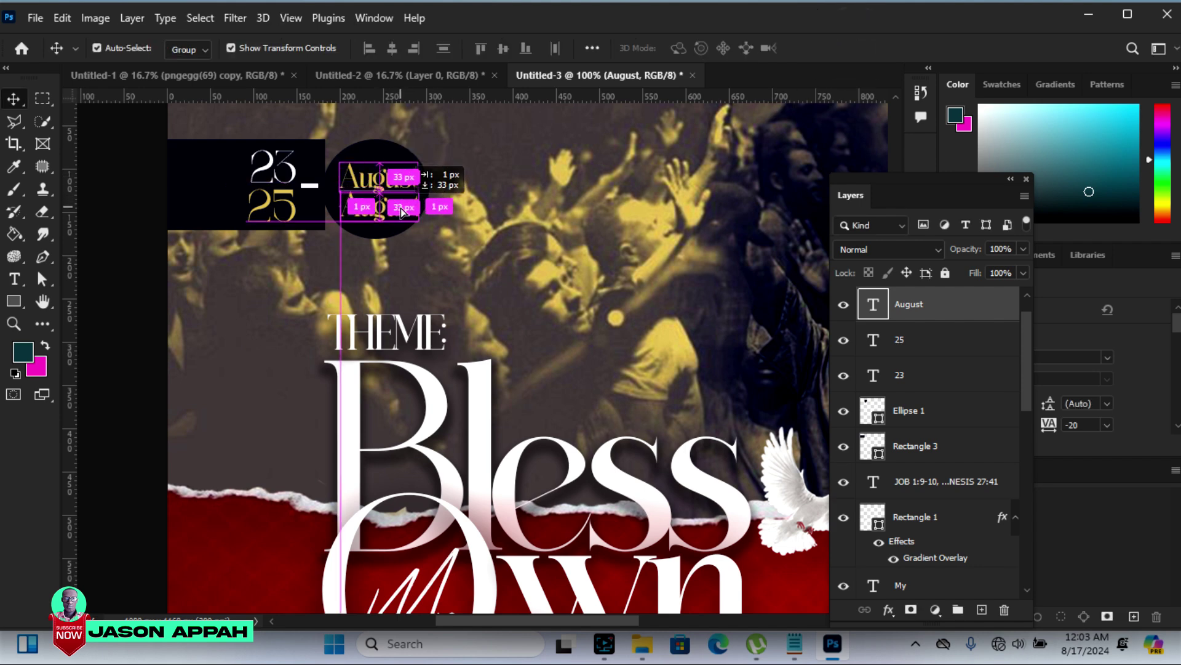
pyautogui.click(13, 281)
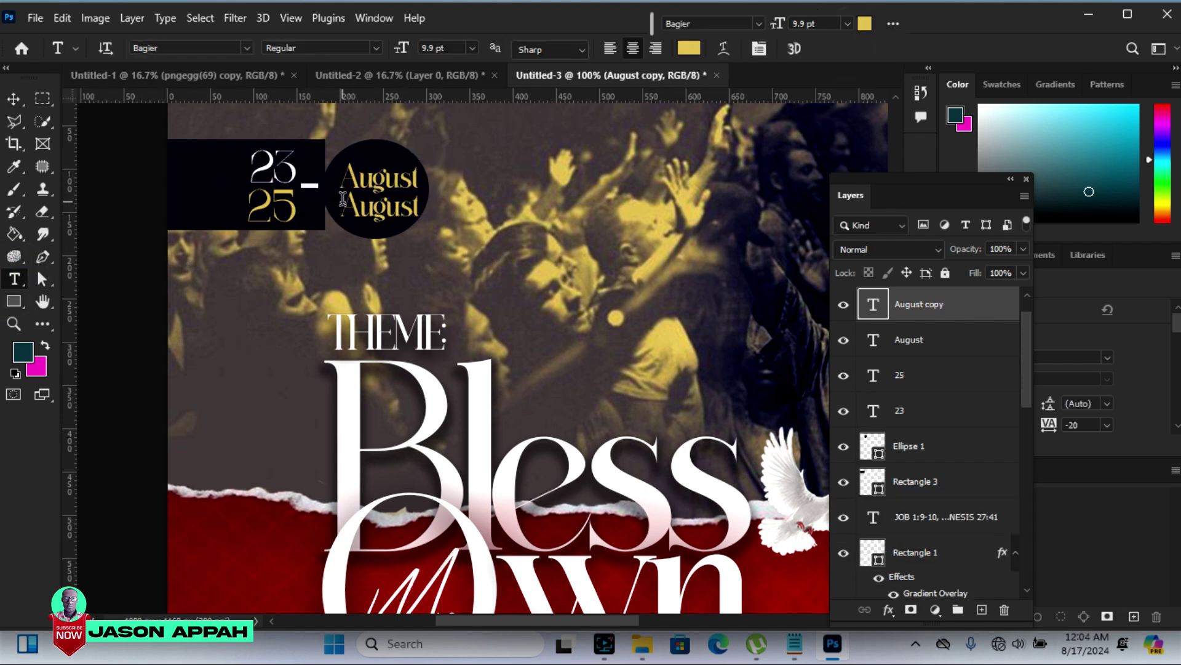
pyautogui.moveTo(346, 209); pyautogui.dragTo(419, 211)
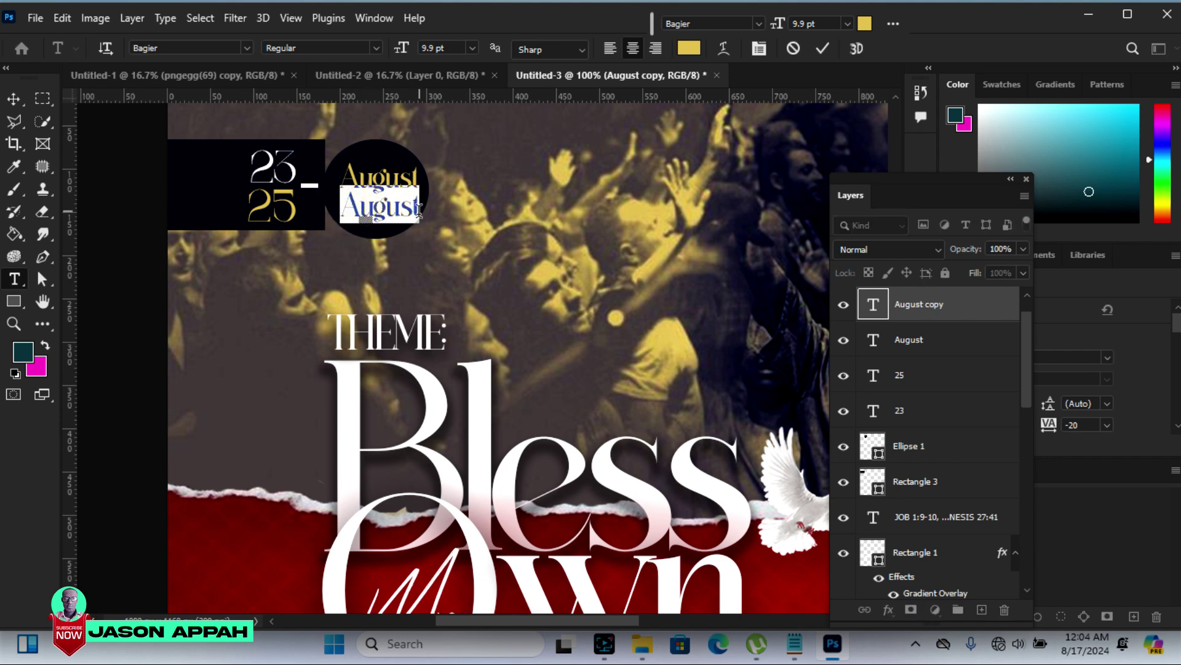
pyautogui.write('202')
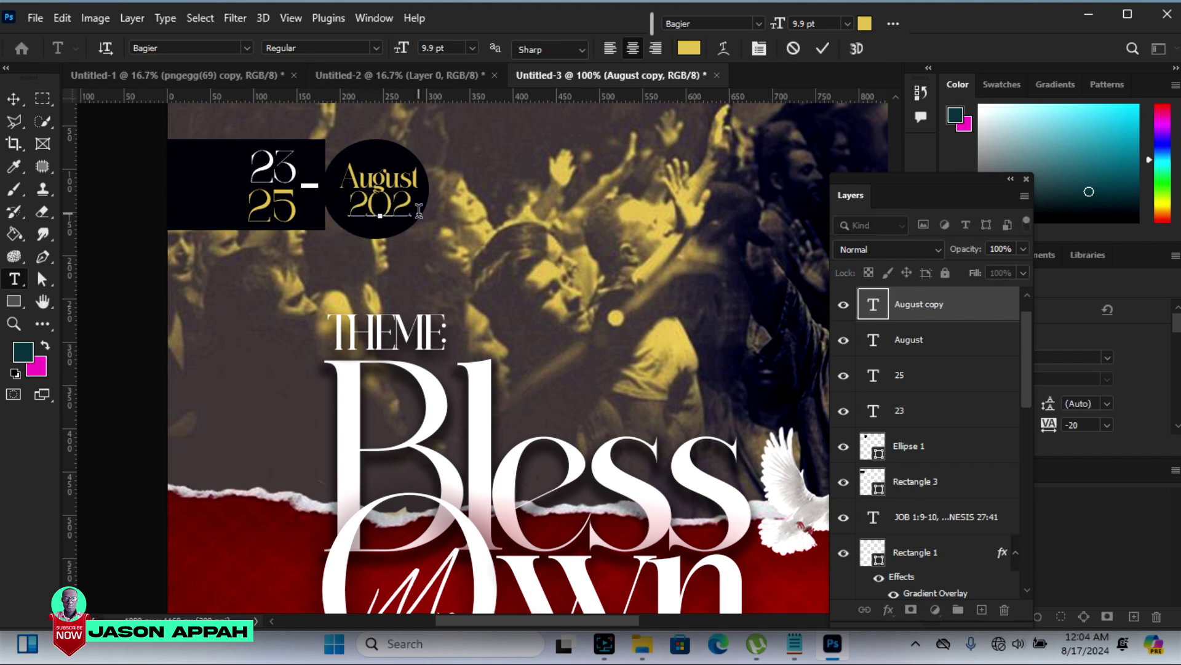
pyautogui.write('4')
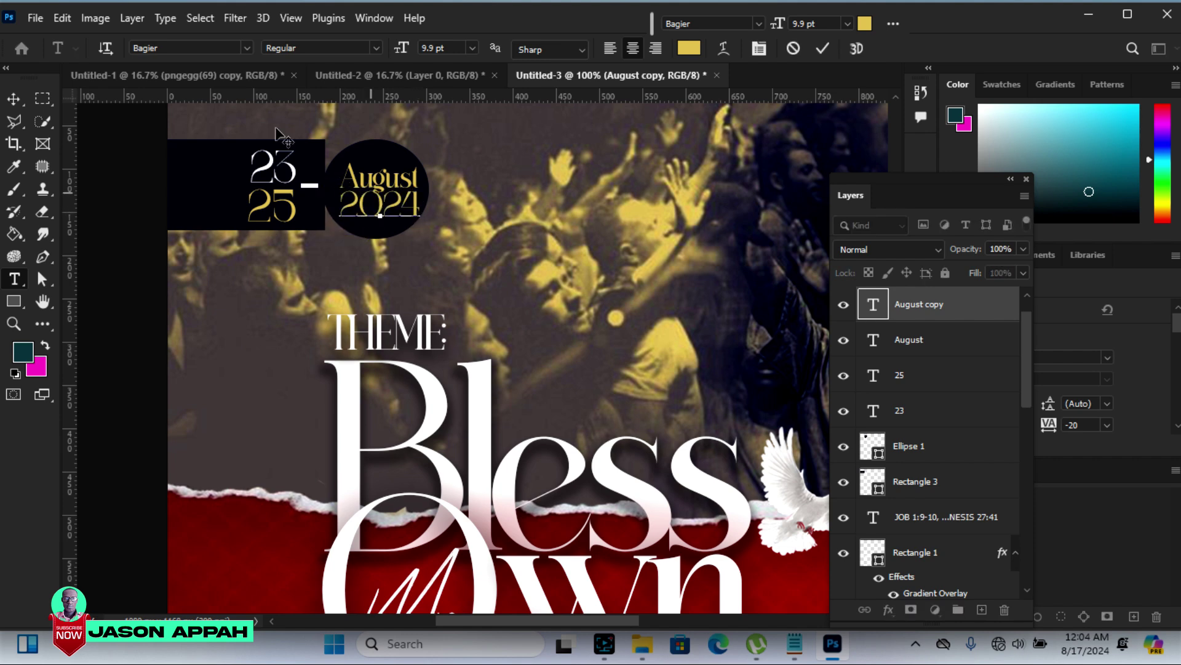
pyautogui.click(13, 99)
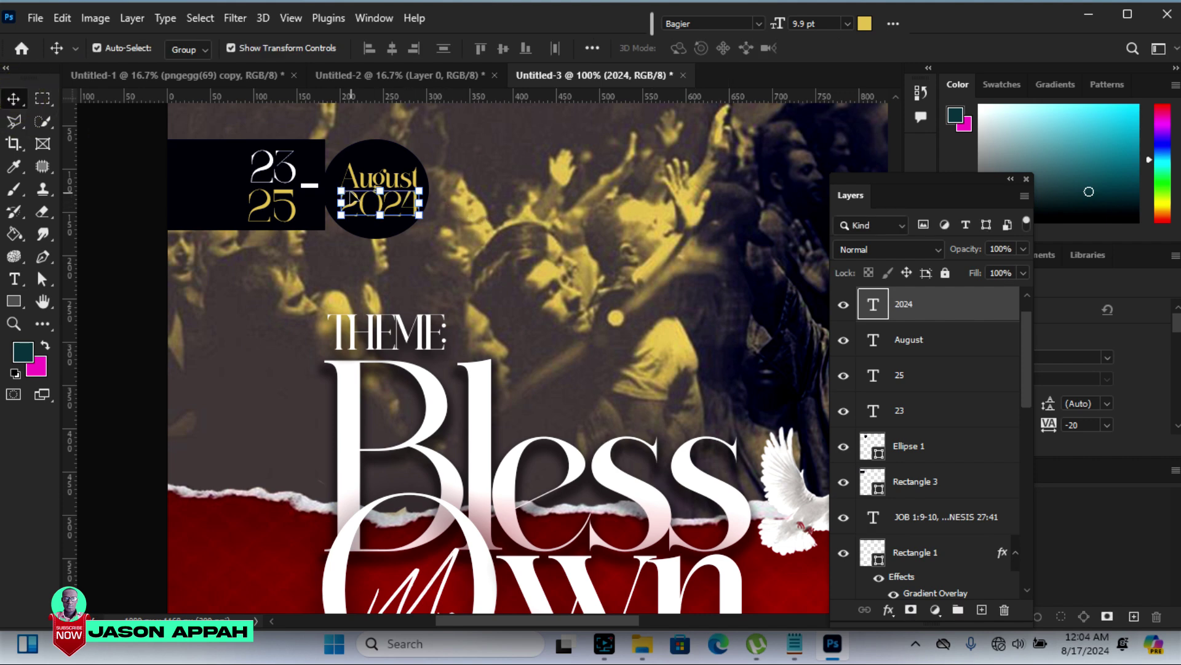
pyautogui.moveTo(346, 187); pyautogui.dragTo(415, 185)
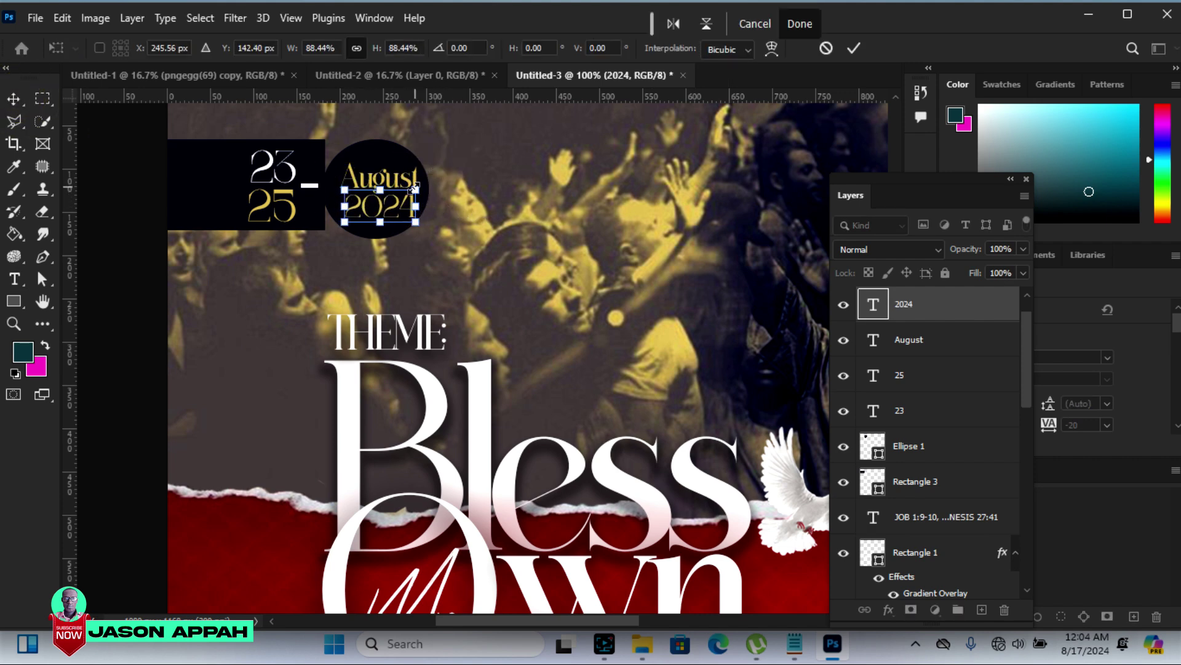
pyautogui.press('Return')
pyautogui.click(284, 124)
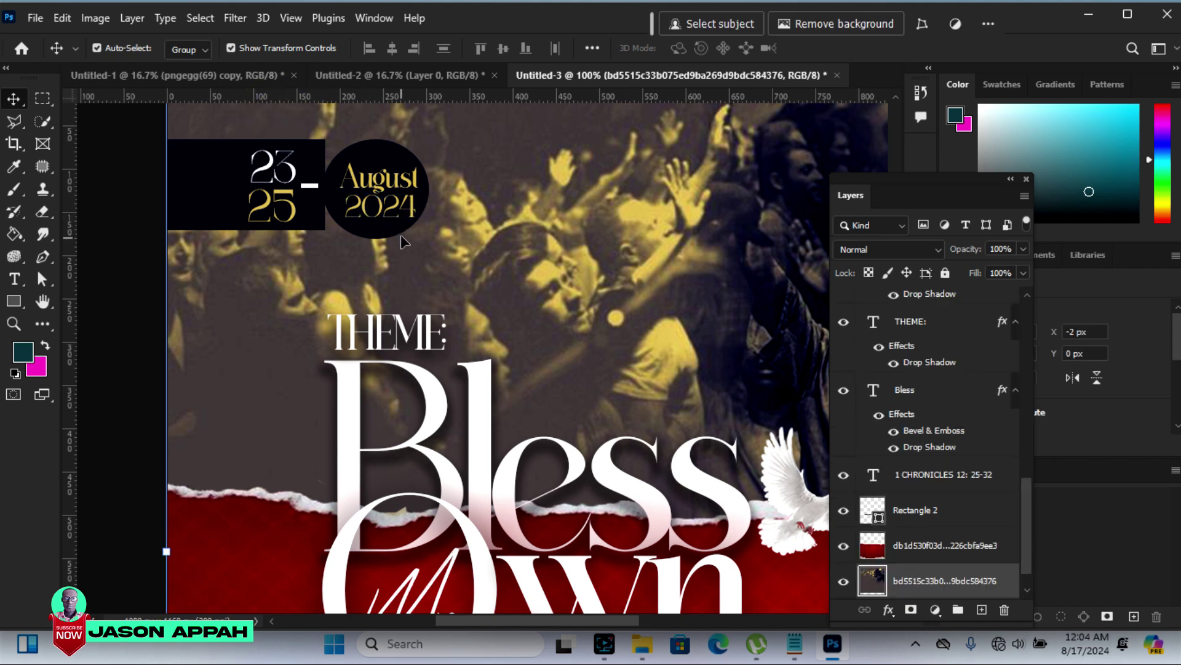
# Set the August text color to white (#ffffff), sampled from the Bless lettering
pyautogui.click(394, 181)
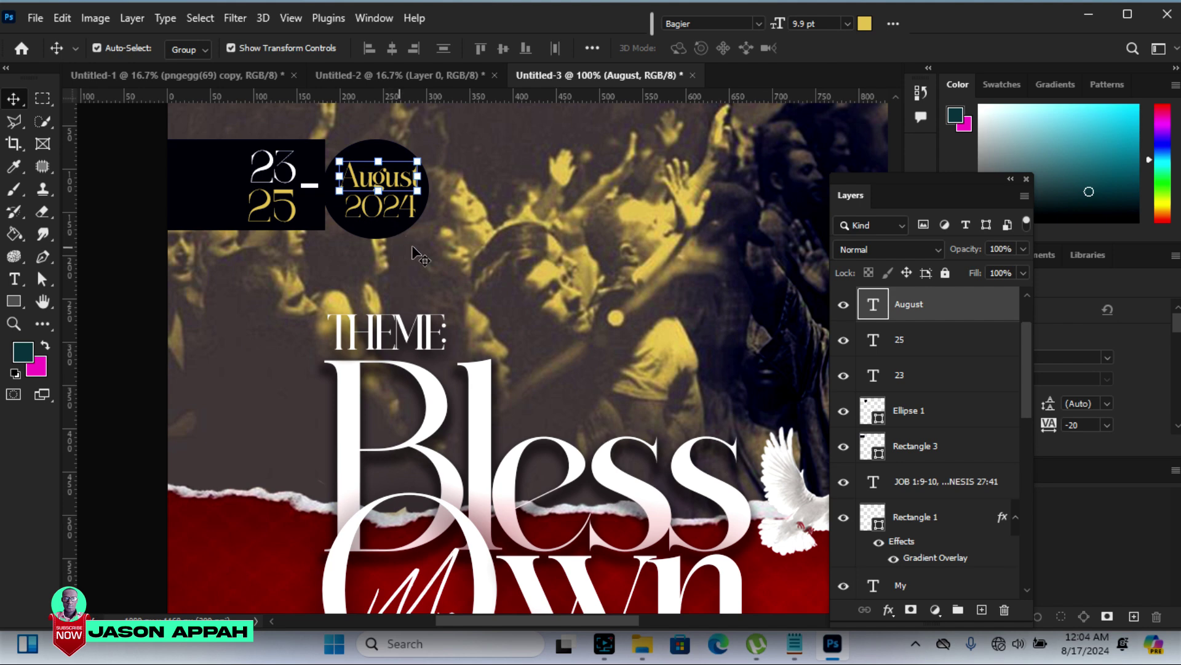
pyautogui.click(865, 25)
pyautogui.click(479, 379)
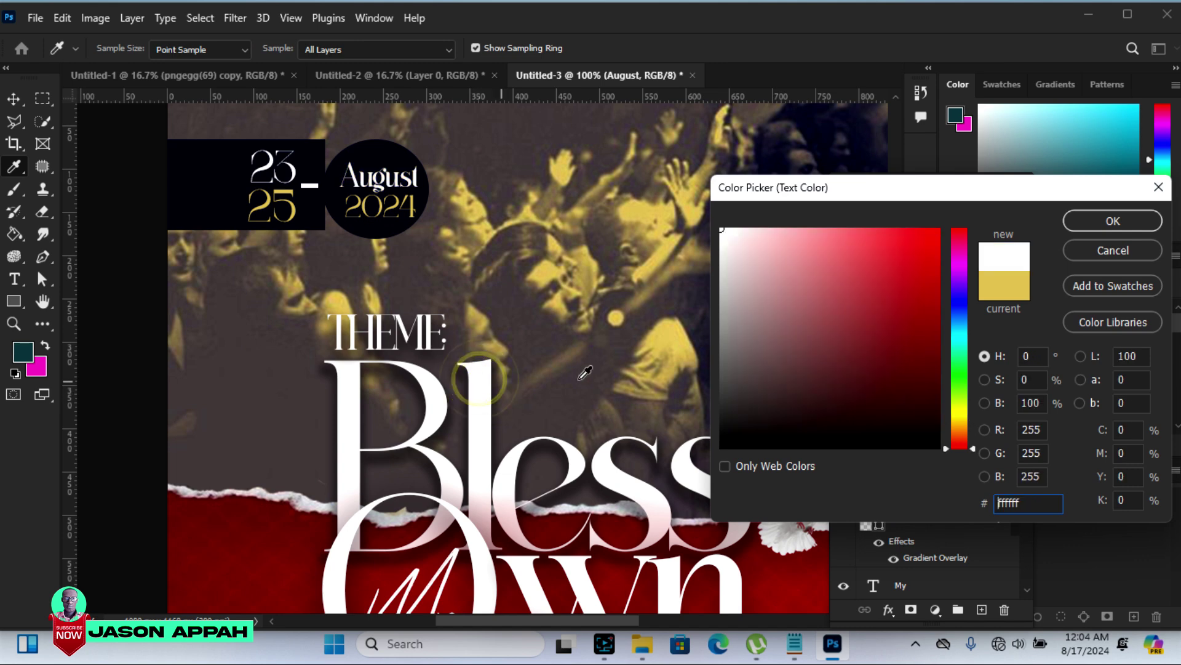
pyautogui.click(1131, 220)
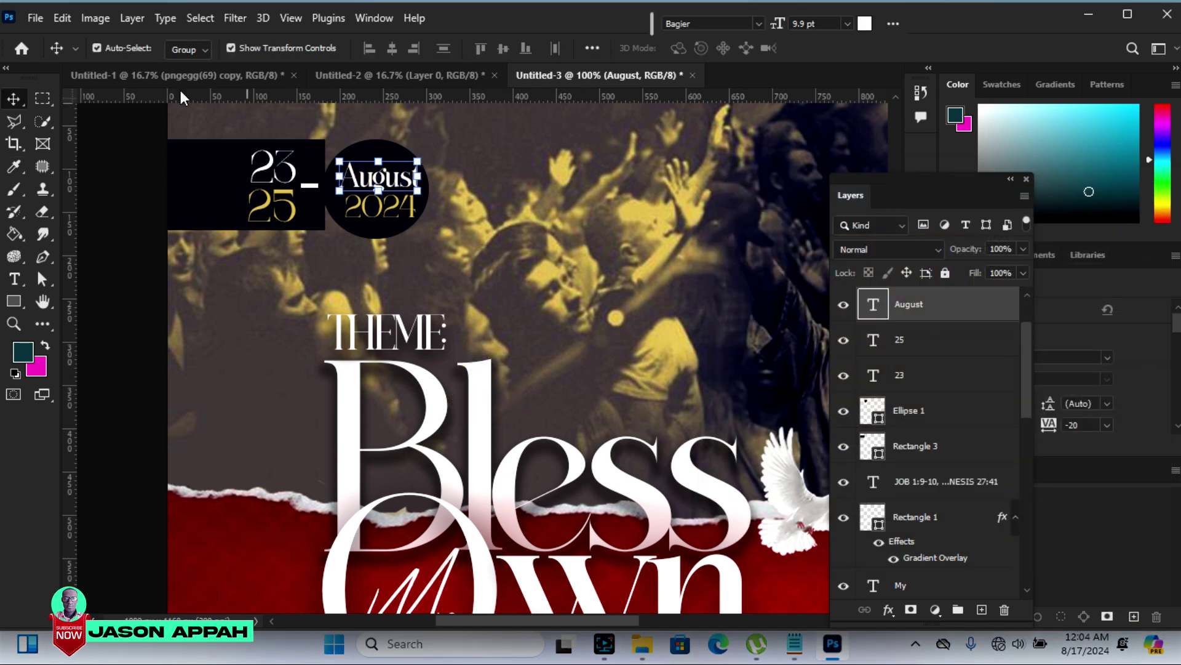
pyautogui.click(113, 145)
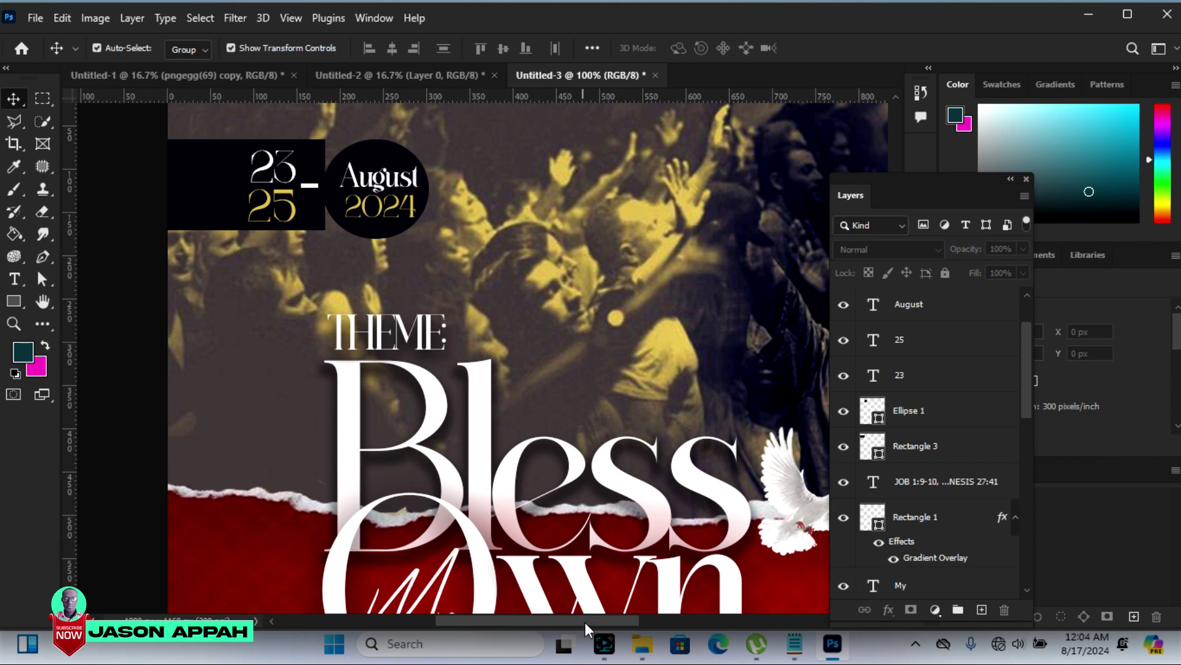
pyautogui.moveTo(586, 623); pyautogui.dragTo(604, 621)
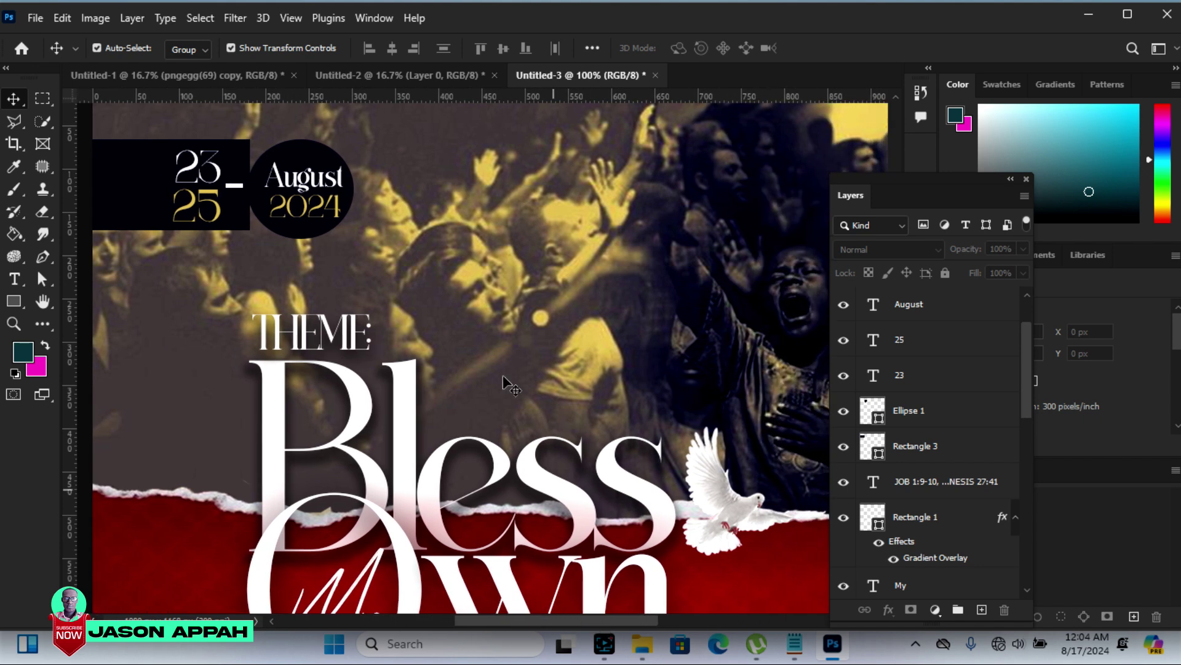
# Bring the mm globe logo from Untitled-1 into the flyer, shrunk to 18.86% near the top right
pyautogui.click(221, 77)
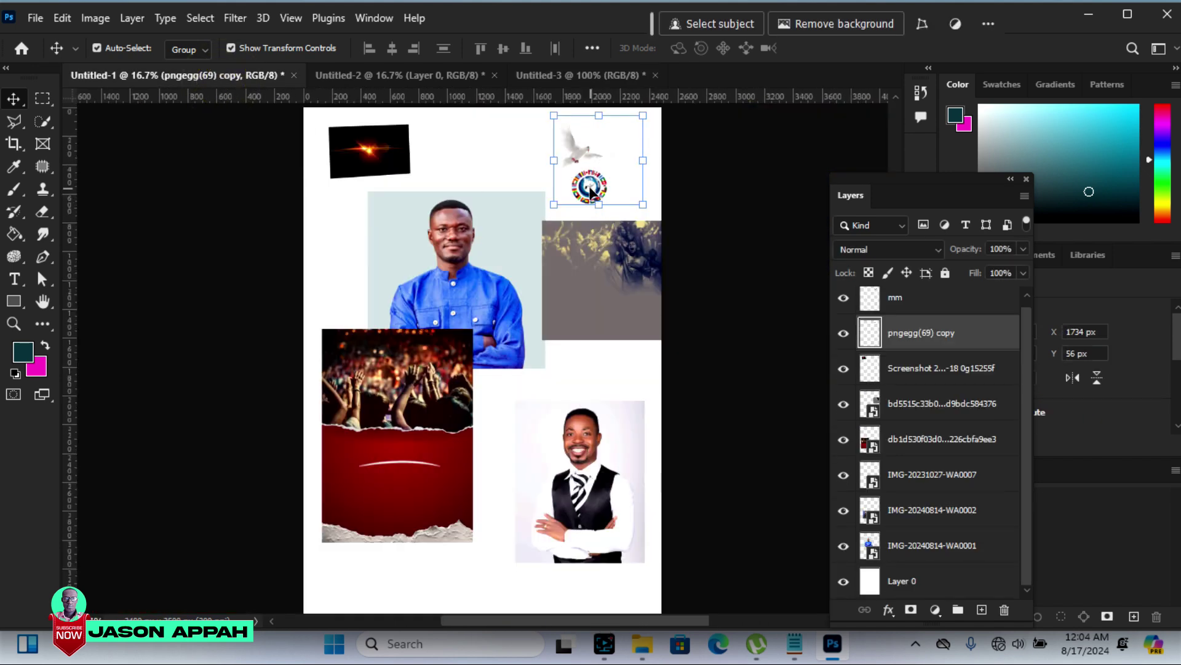
pyautogui.moveTo(590, 192); pyautogui.dragTo(718, 173)
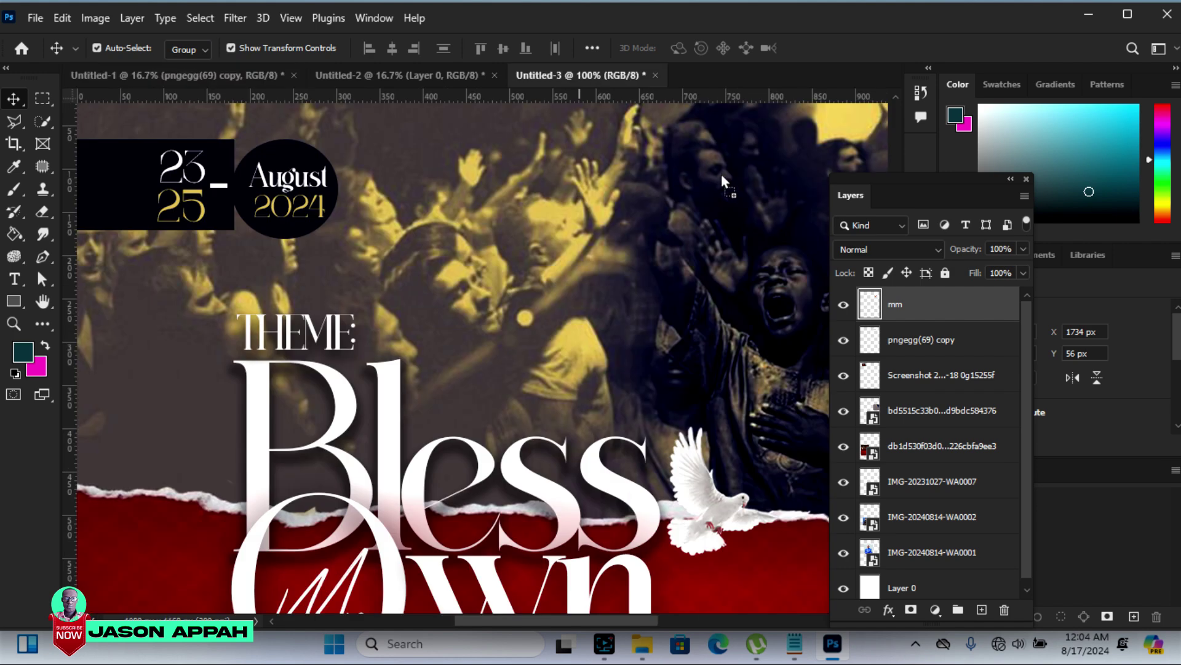
pyautogui.moveTo(718, 172)
pyautogui.mouseDown()
pyautogui.moveTo(741, 192)
pyautogui.moveTo(659, 257)
pyautogui.mouseUp()
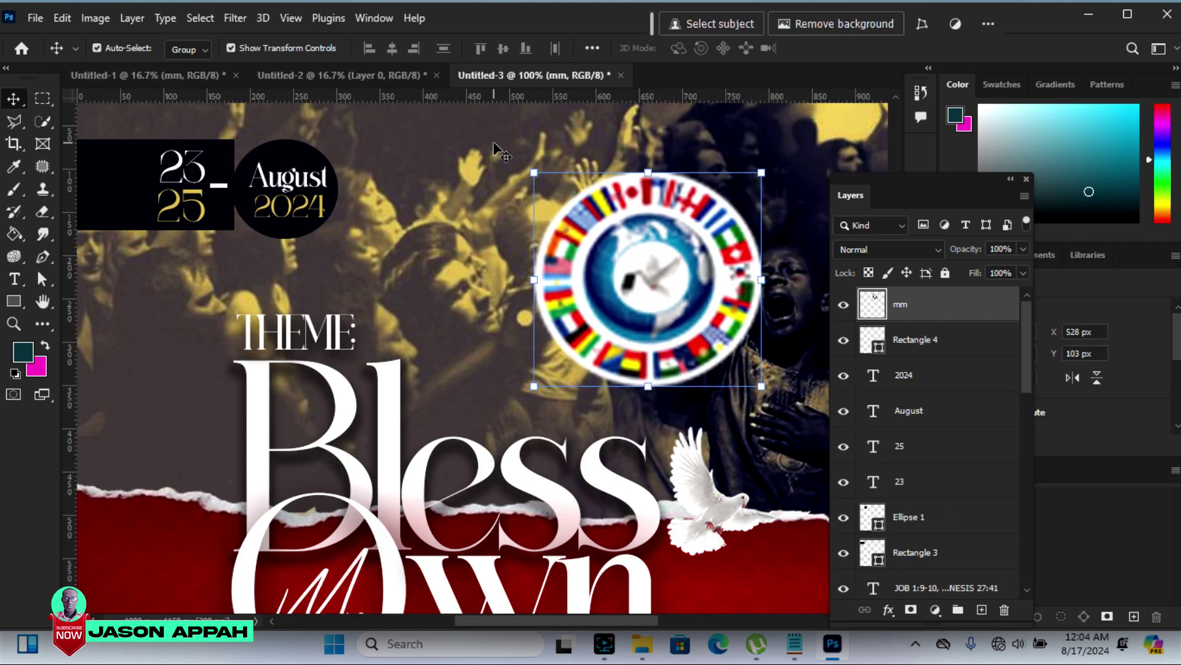
pyautogui.moveTo(526, 167); pyautogui.dragTo(729, 346)
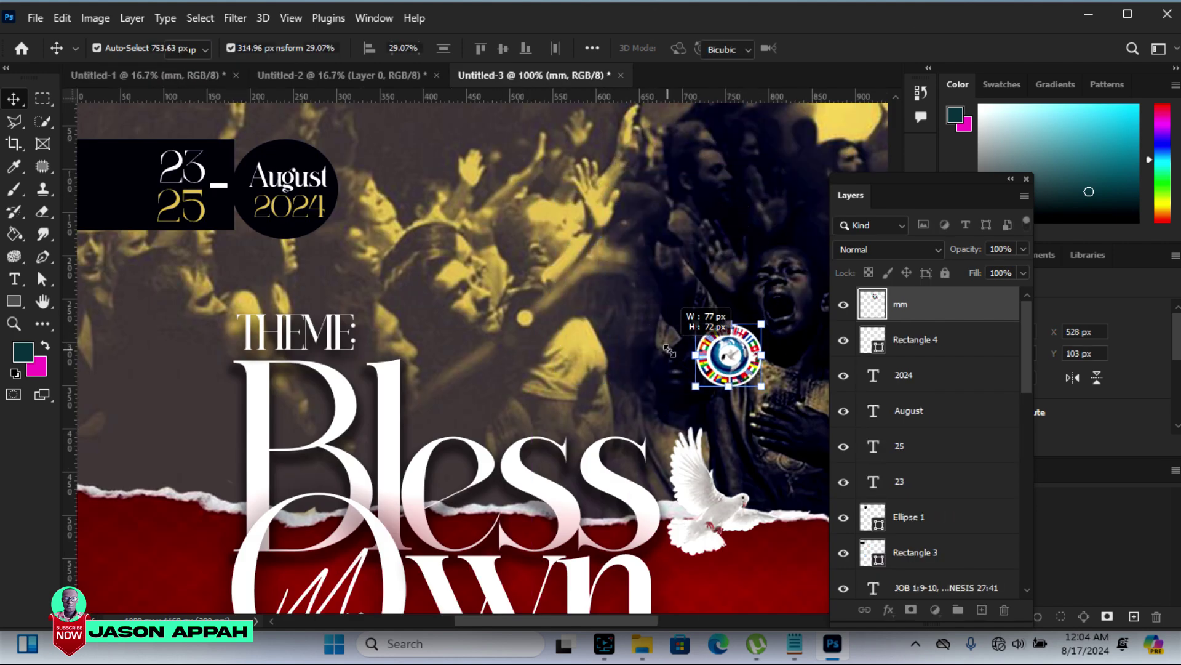
pyautogui.moveTo(729, 346)
pyautogui.mouseDown()
pyautogui.moveTo(700, 171)
pyautogui.moveTo(717, 167)
pyautogui.mouseUp()
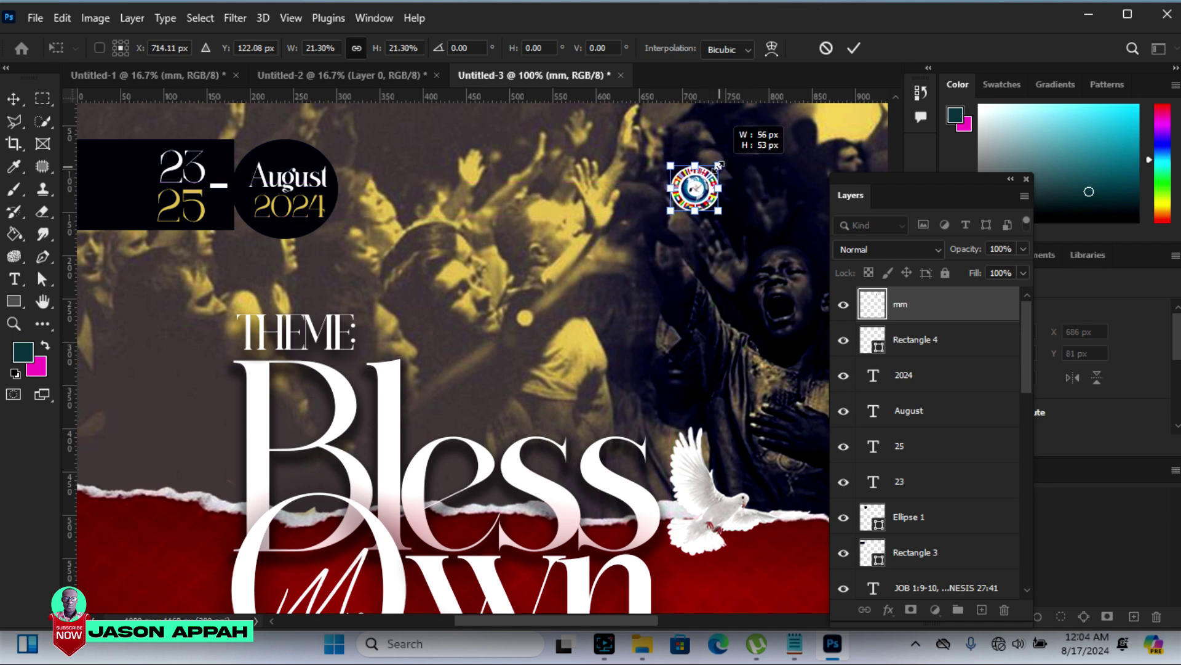
pyautogui.moveTo(717, 167); pyautogui.dragTo(699, 180)
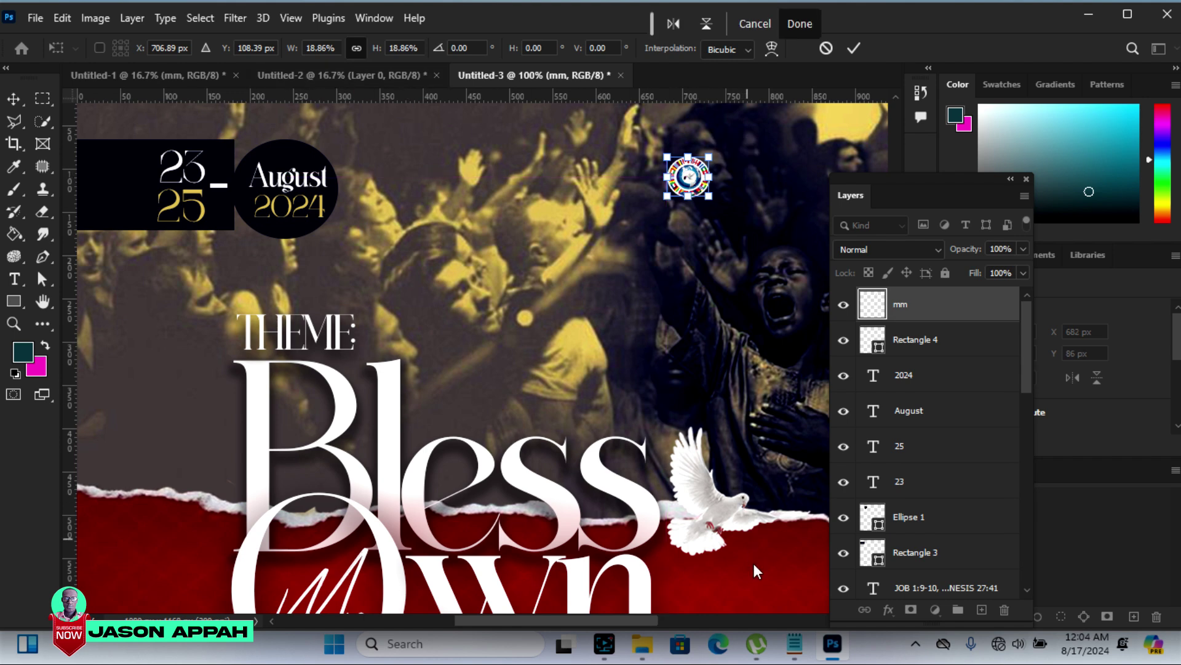
pyautogui.click(794, 643)
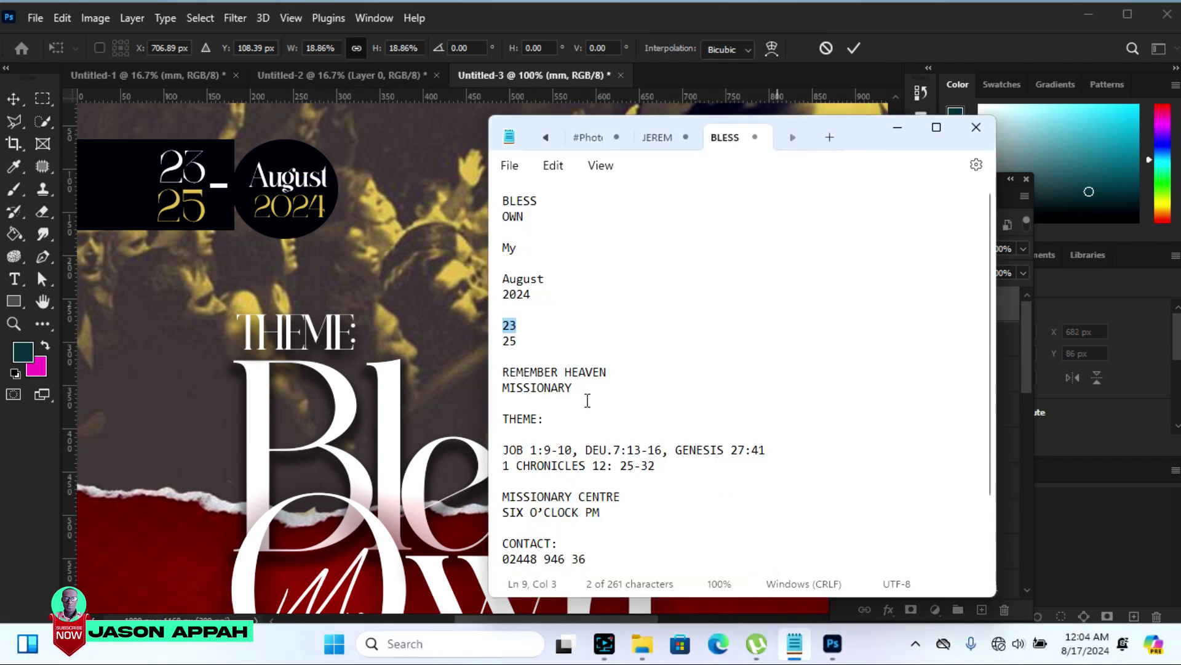
# Copy the REMEMBER HEAVEN MISSIONARY lines from the Notepad notes
pyautogui.moveTo(588, 401); pyautogui.dragTo(501, 365)
pyautogui.rightClick(516, 373)
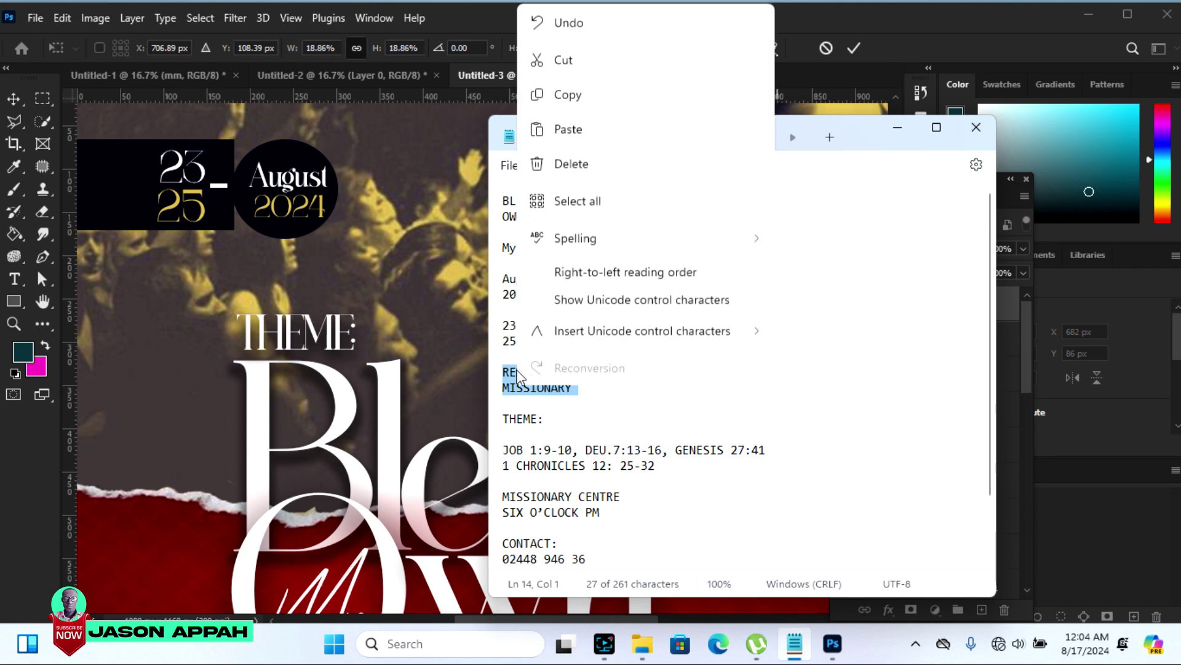
pyautogui.click(574, 92)
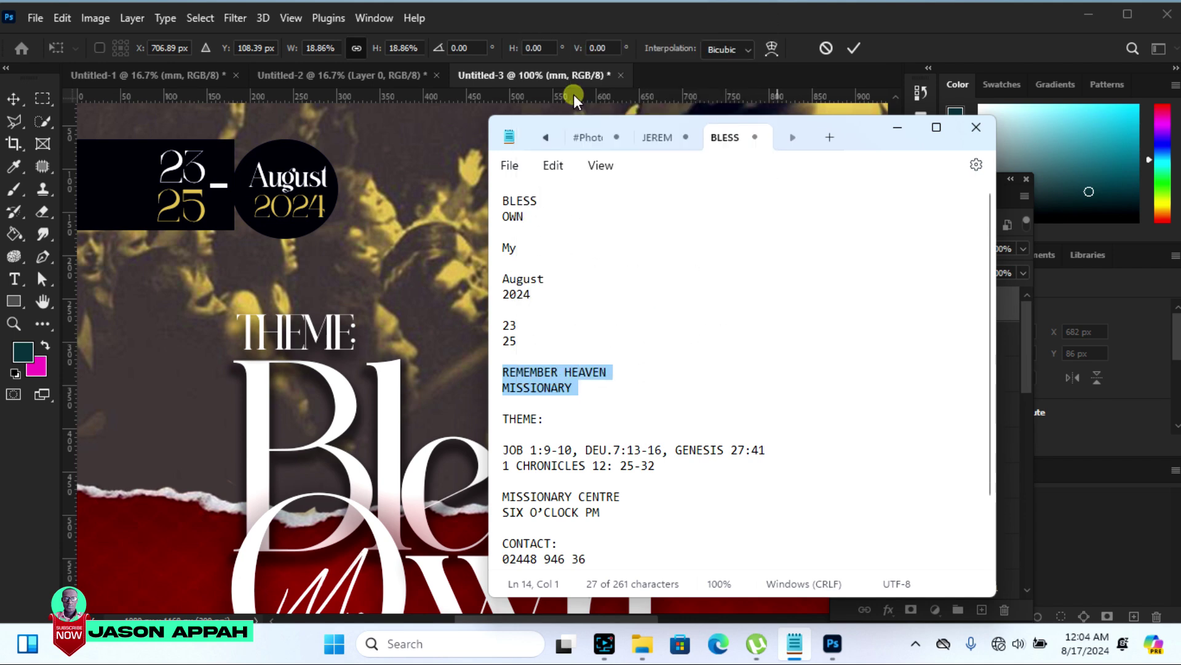
# Paste the lines as a new Antonio text layer below the globe logo
pyautogui.click(862, 19)
pyautogui.click(13, 279)
pyautogui.click(607, 263)
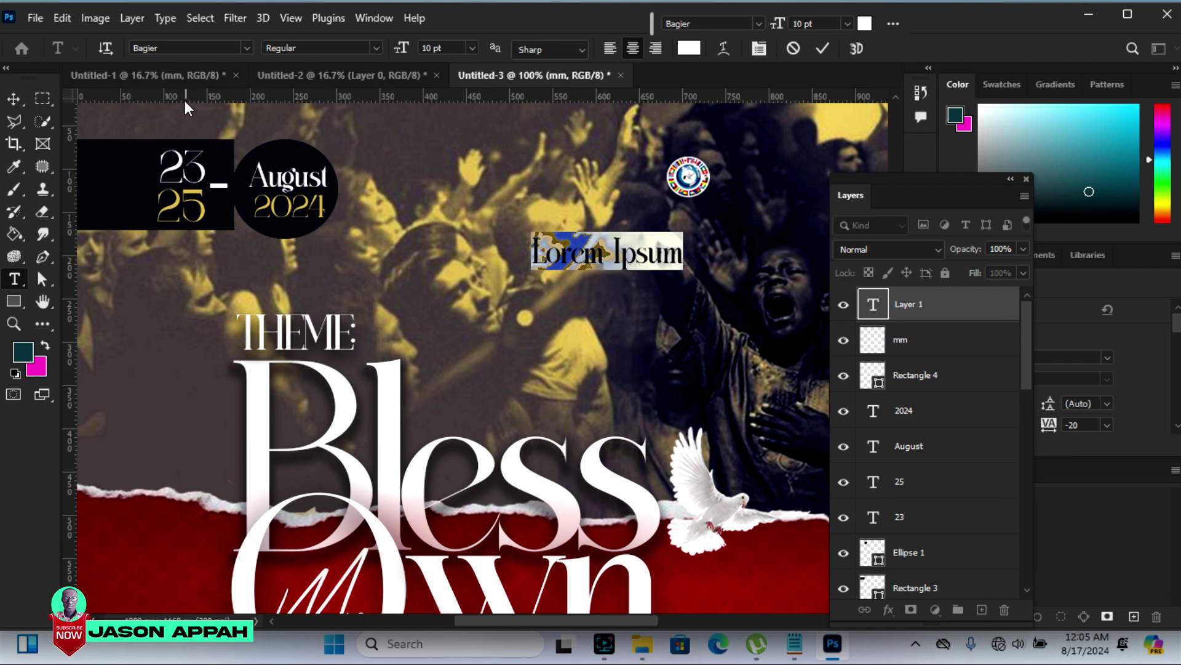
pyautogui.click(247, 48)
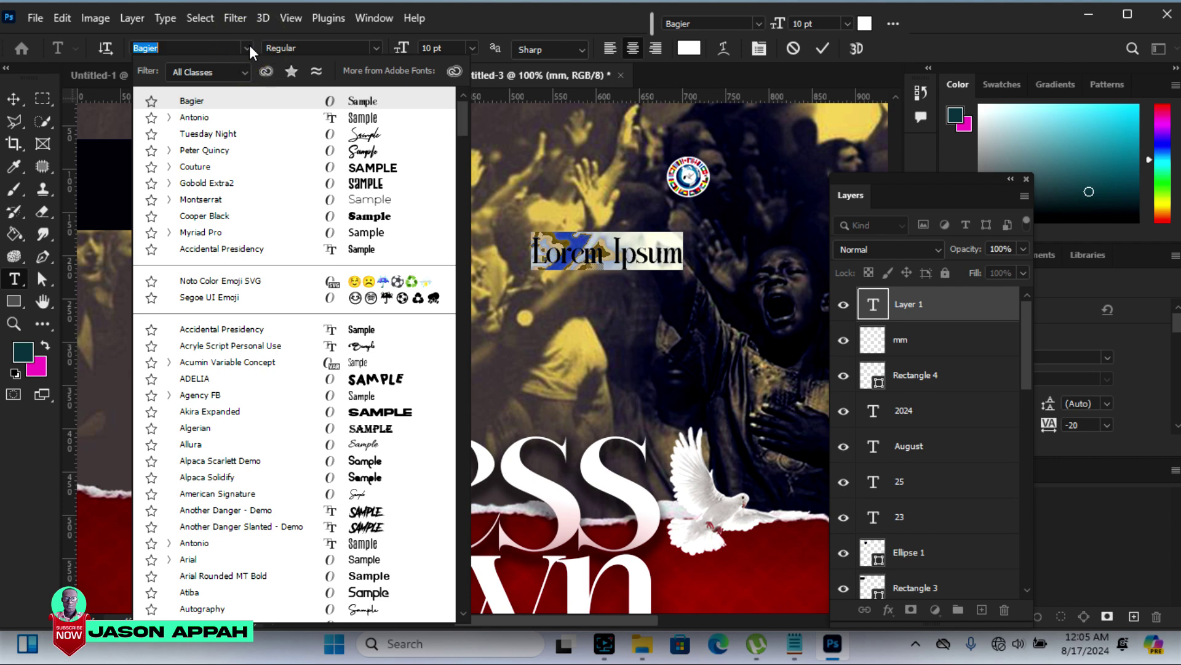
pyautogui.click(209, 118)
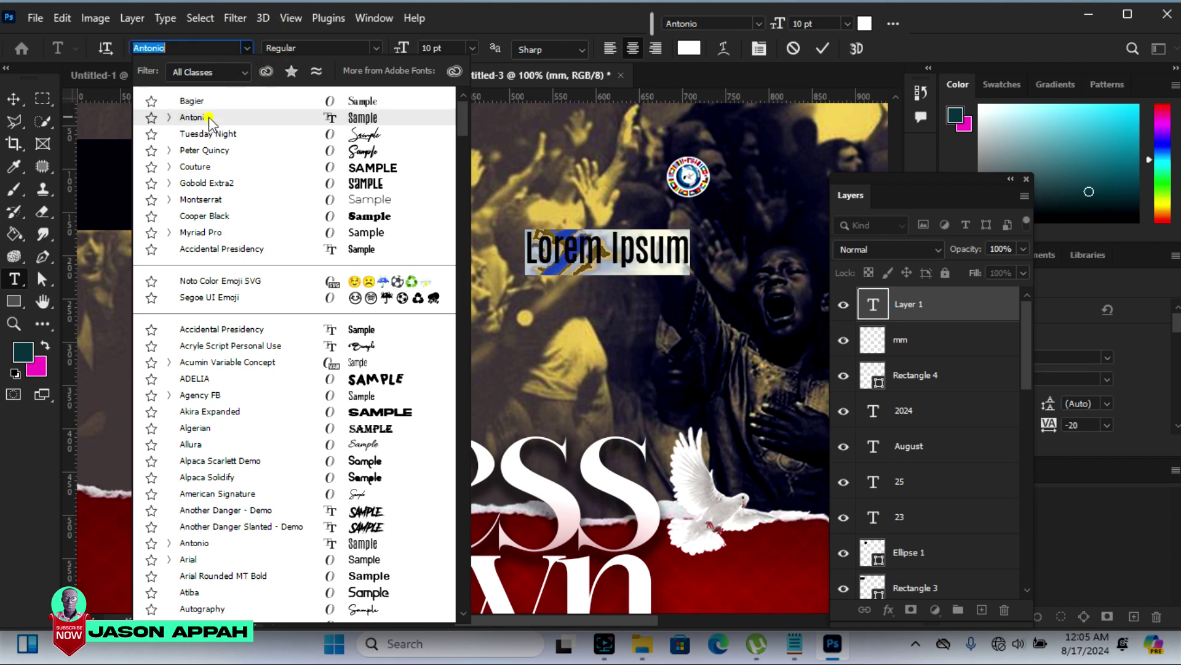
pyautogui.rightClick(563, 256)
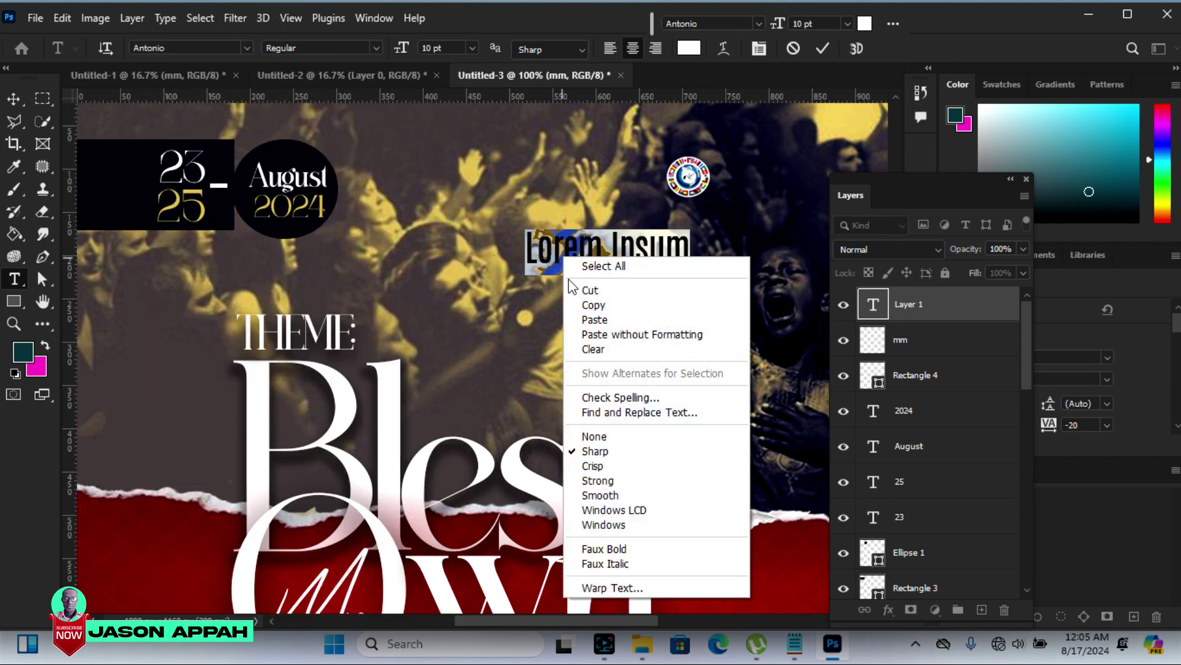
pyautogui.click(594, 320)
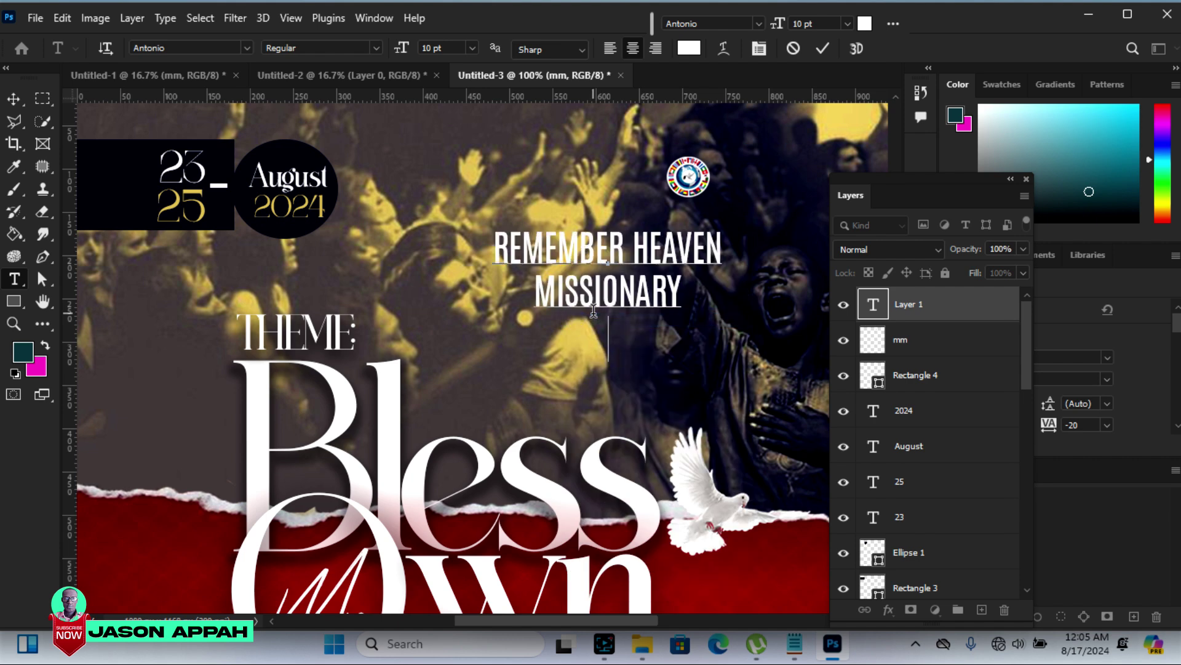
pyautogui.click(14, 99)
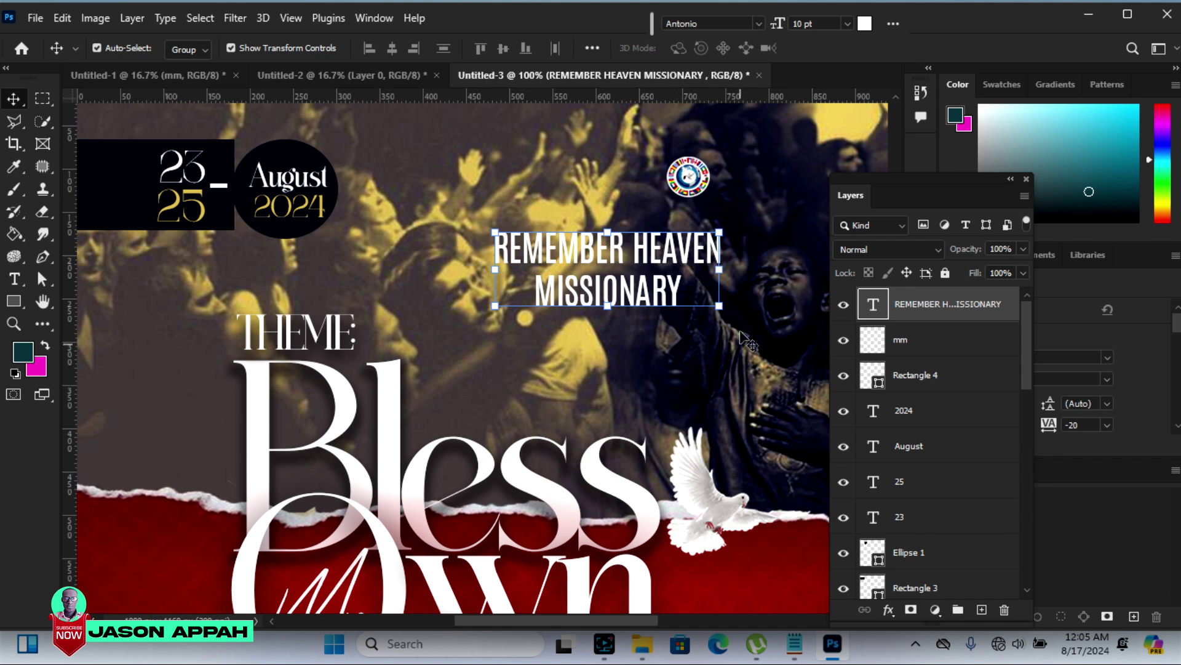
# Nudge the REMEMBER HEAVEN MISSIONARY text slightly right and adjust its line spacing
pyautogui.moveTo(674, 299); pyautogui.dragTo(678, 299)
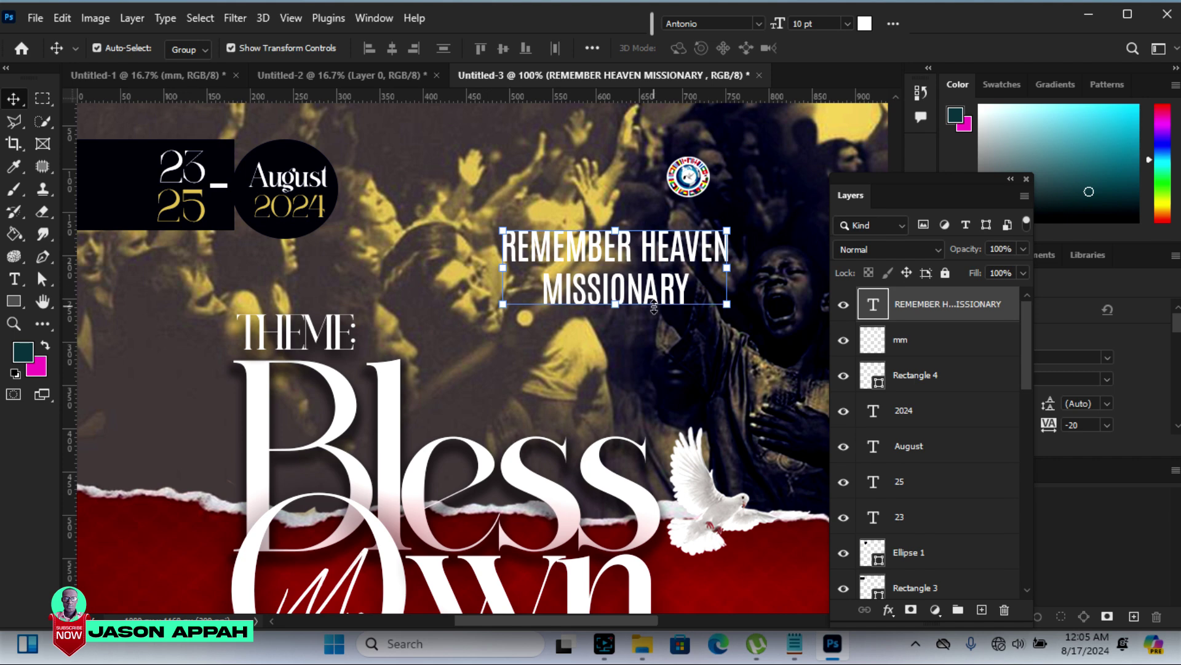
pyautogui.click(1151, 256)
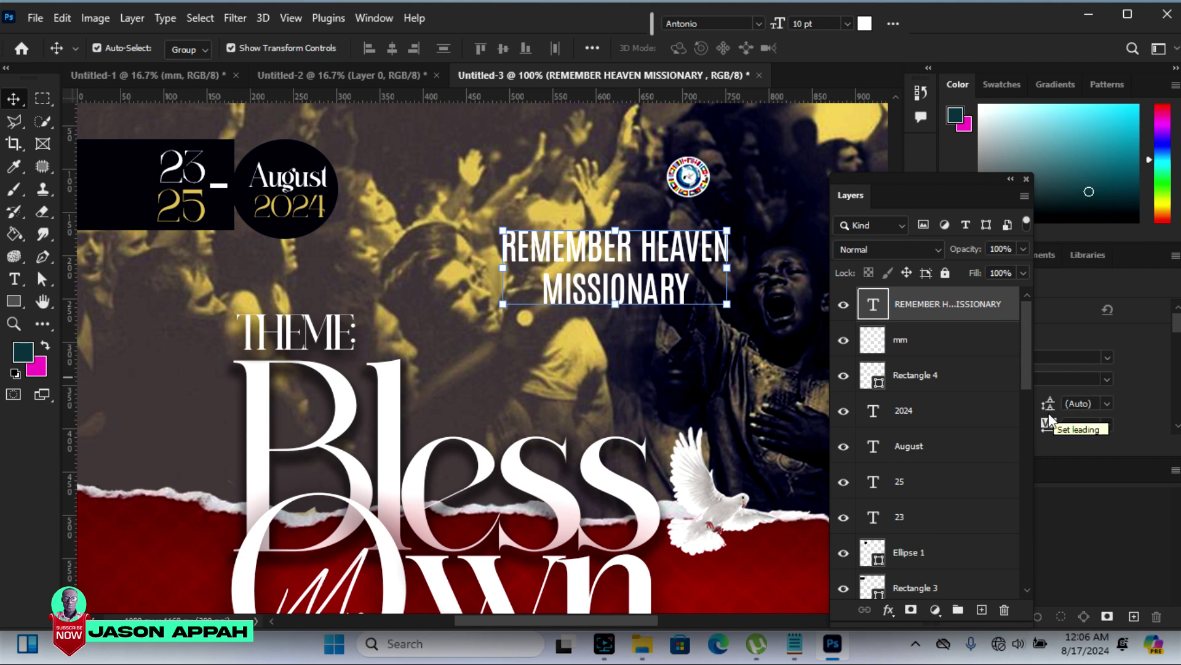
pyautogui.moveTo(1050, 411); pyautogui.dragTo(1047, 404)
# Scale the REMEMBER HEAVEN MISSIONARY text down repeatedly and move it under the round logo
pyautogui.hotkey('ctrl', 't')
pyautogui.moveTo(728, 230)
pyautogui.mouseDown()
pyautogui.moveTo(643, 274)
pyautogui.moveTo(707, 221)
pyautogui.mouseUp()
pyautogui.press('Return')
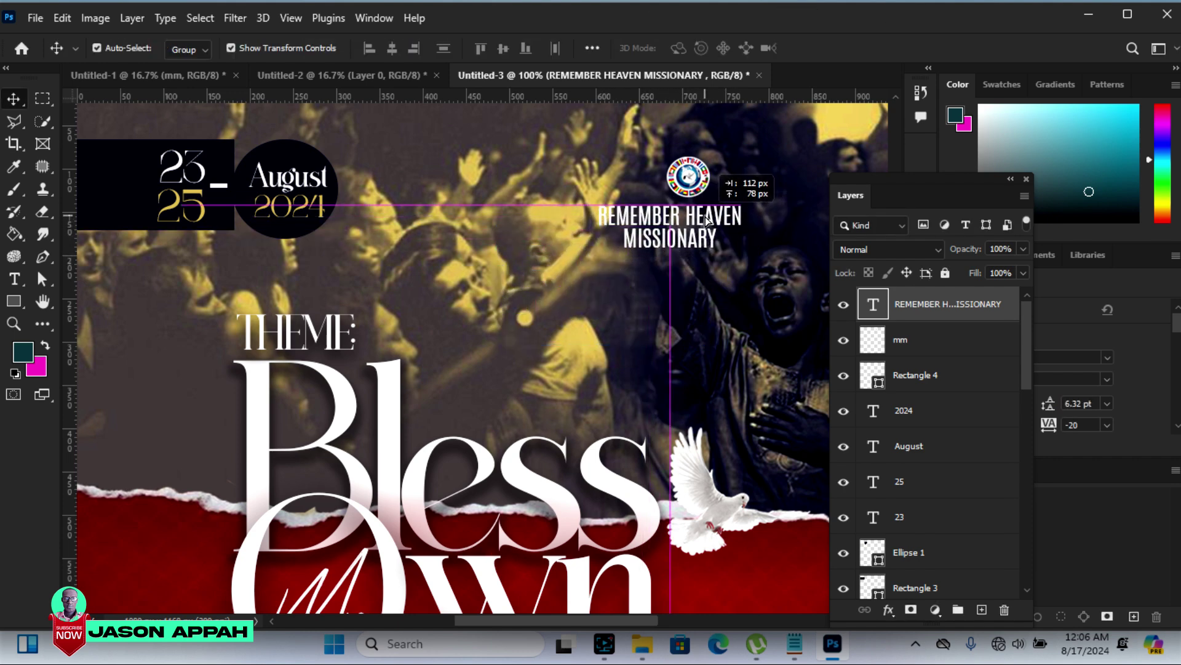
pyautogui.hotkey('ctrl', 't')
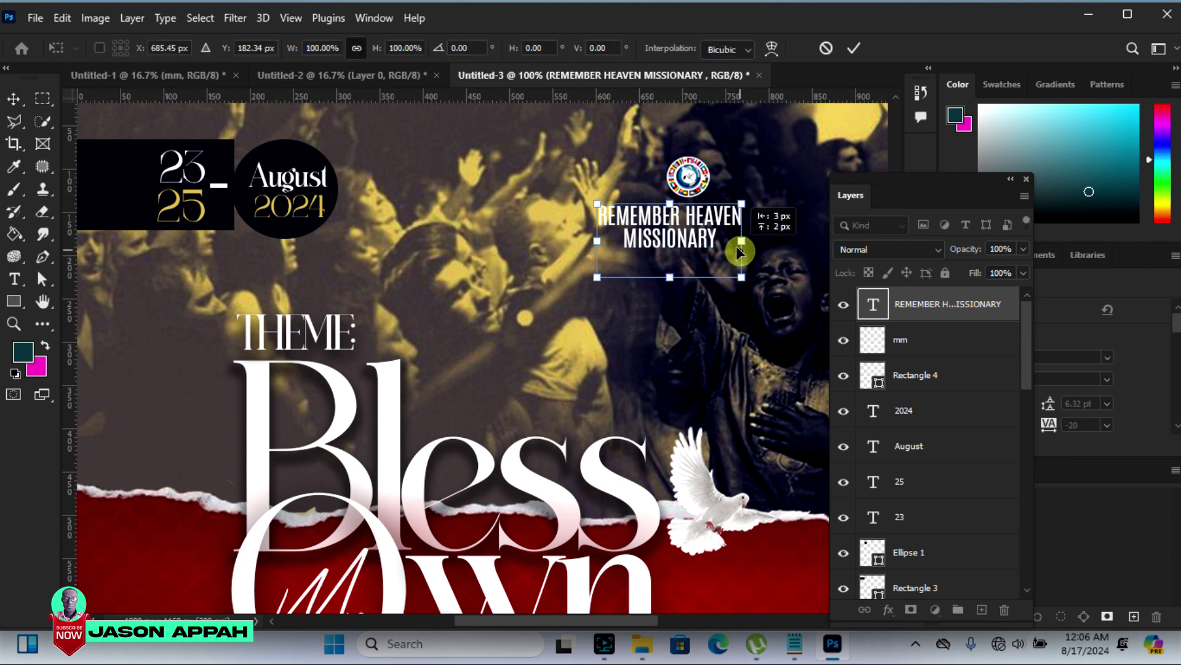
pyautogui.moveTo(740, 252); pyautogui.dragTo(714, 261)
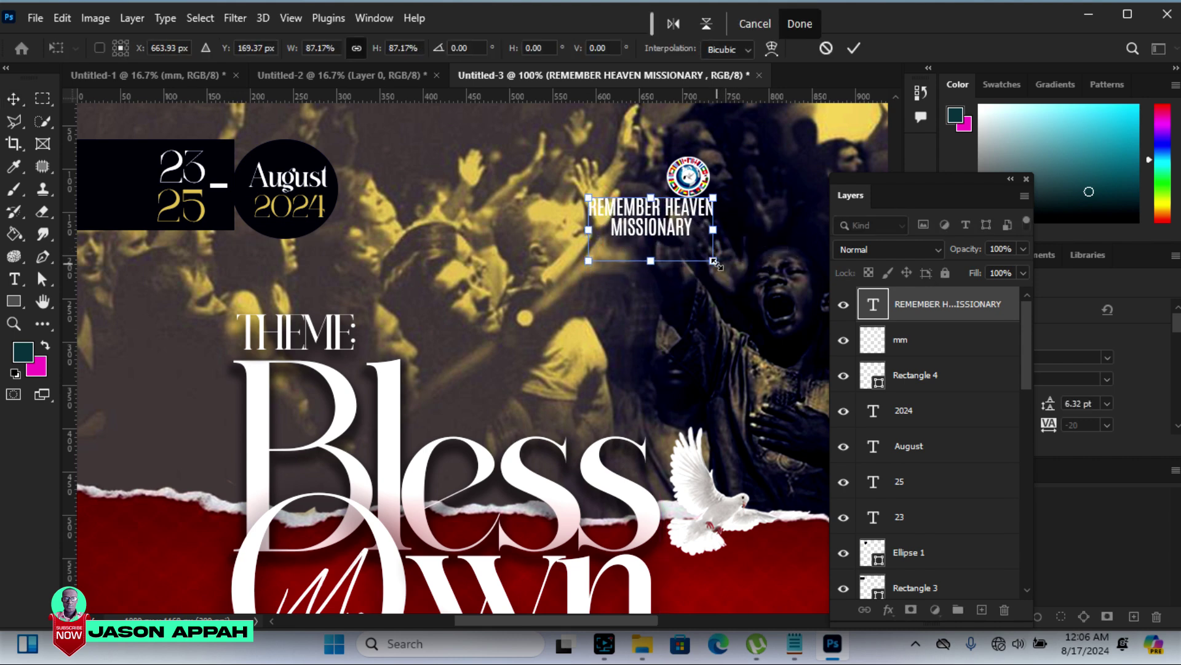
pyautogui.press('Return')
pyautogui.moveTo(693, 212); pyautogui.dragTo(724, 216)
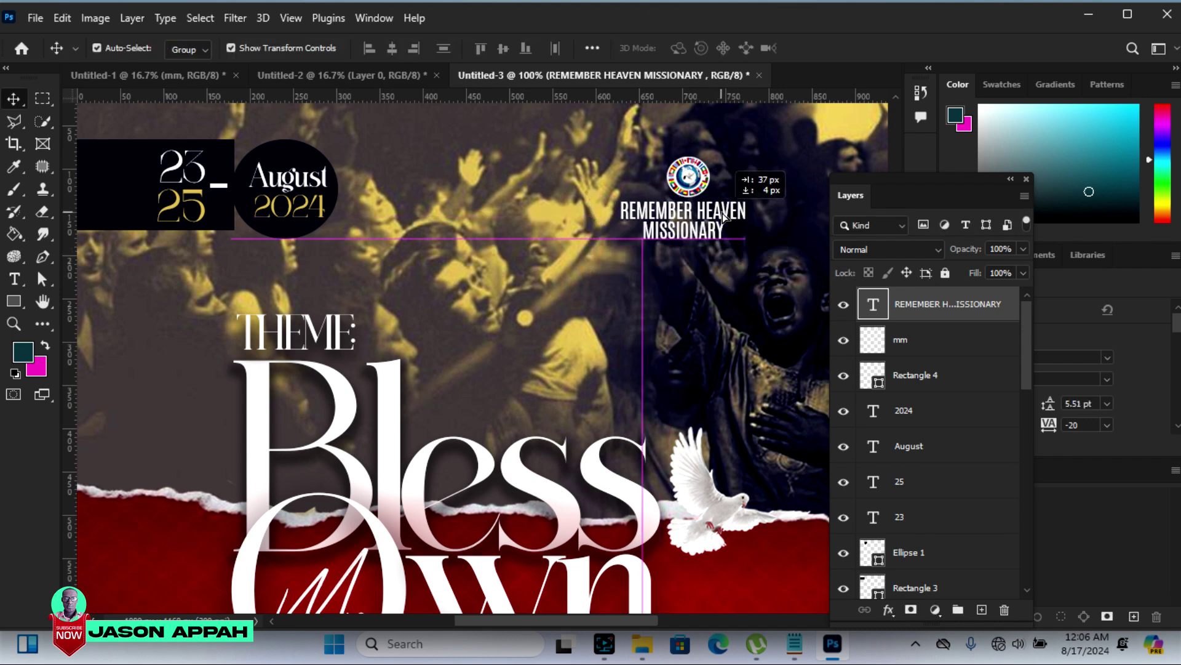
pyautogui.hotkey('ctrl', 't')
pyautogui.moveTo(748, 198); pyautogui.dragTo(720, 212)
pyautogui.press('Return')
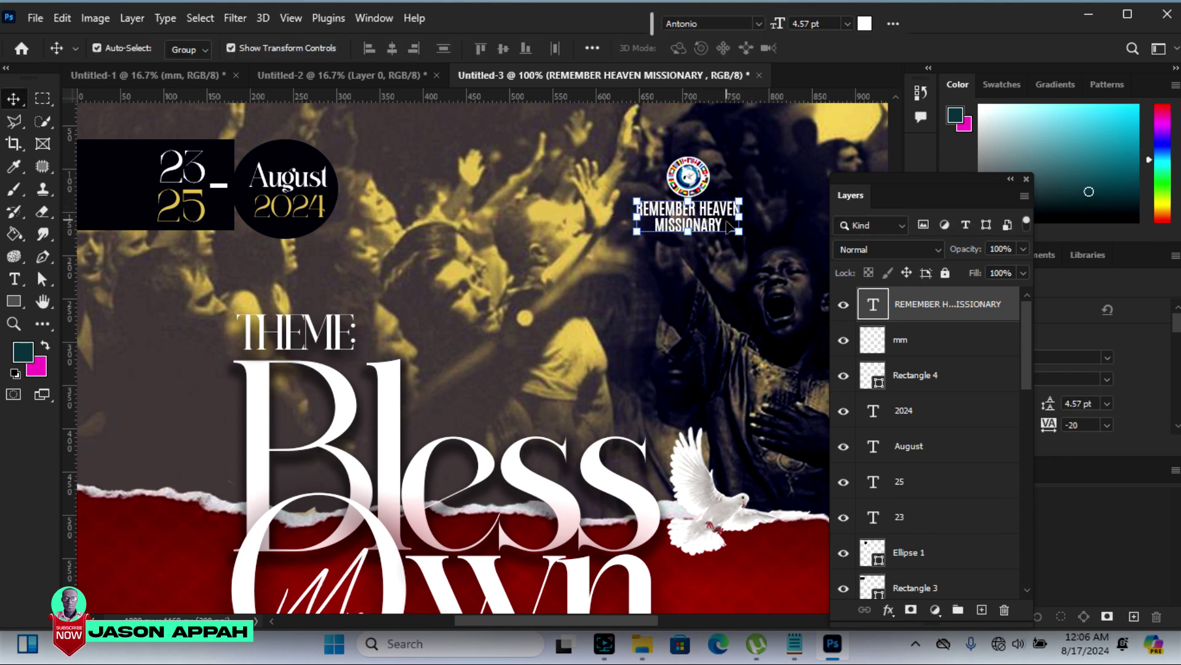
pyautogui.moveTo(726, 240); pyautogui.dragTo(725, 238)
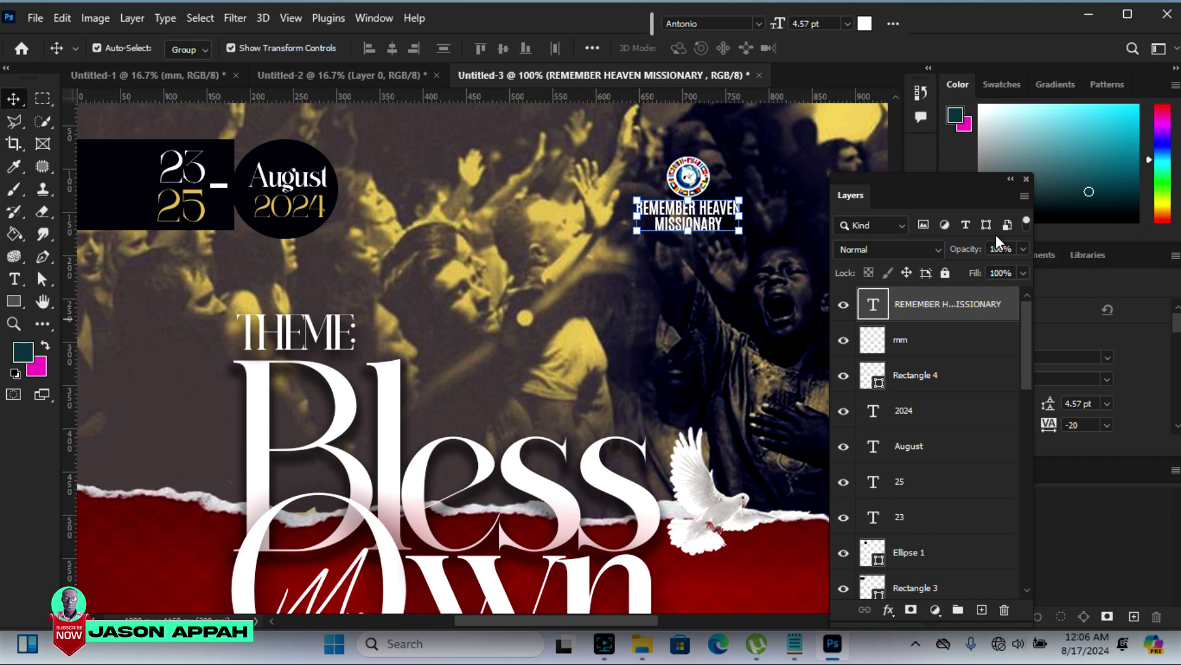
# Widen the text's tracking to 260, shrink it further and fine-nudge its position
pyautogui.moveTo(949, 187)
pyautogui.mouseDown()
pyautogui.moveTo(892, 182)
pyautogui.moveTo(909, 182)
pyautogui.mouseUp()
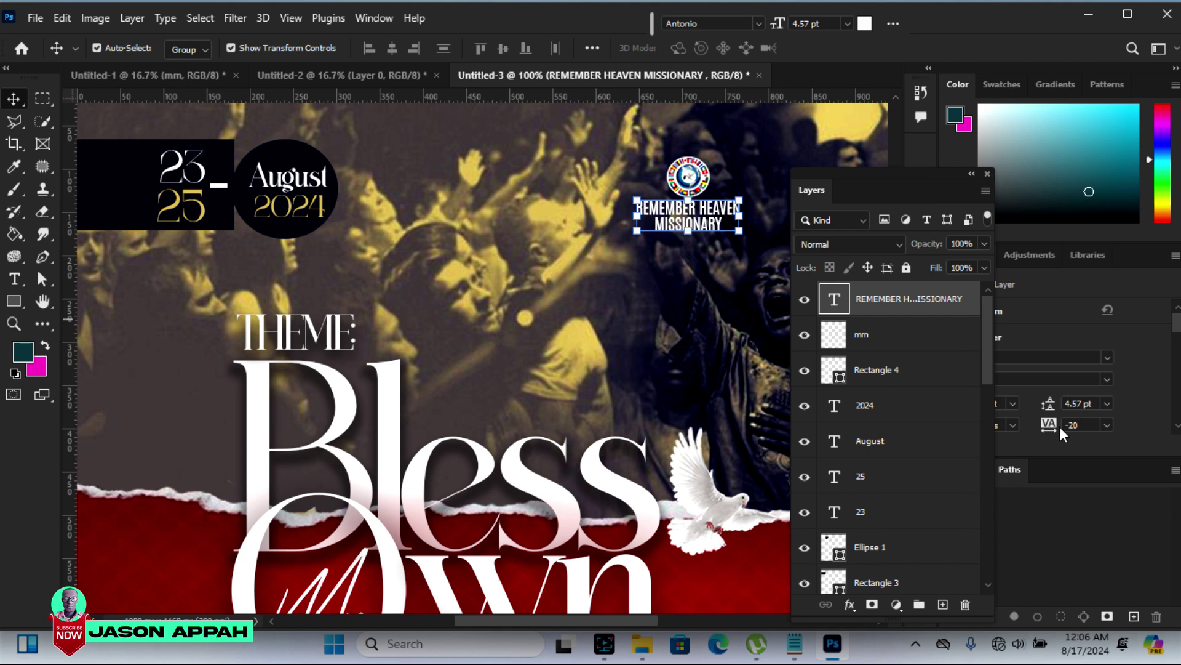
pyautogui.moveTo(1046, 424); pyautogui.dragTo(1059, 432)
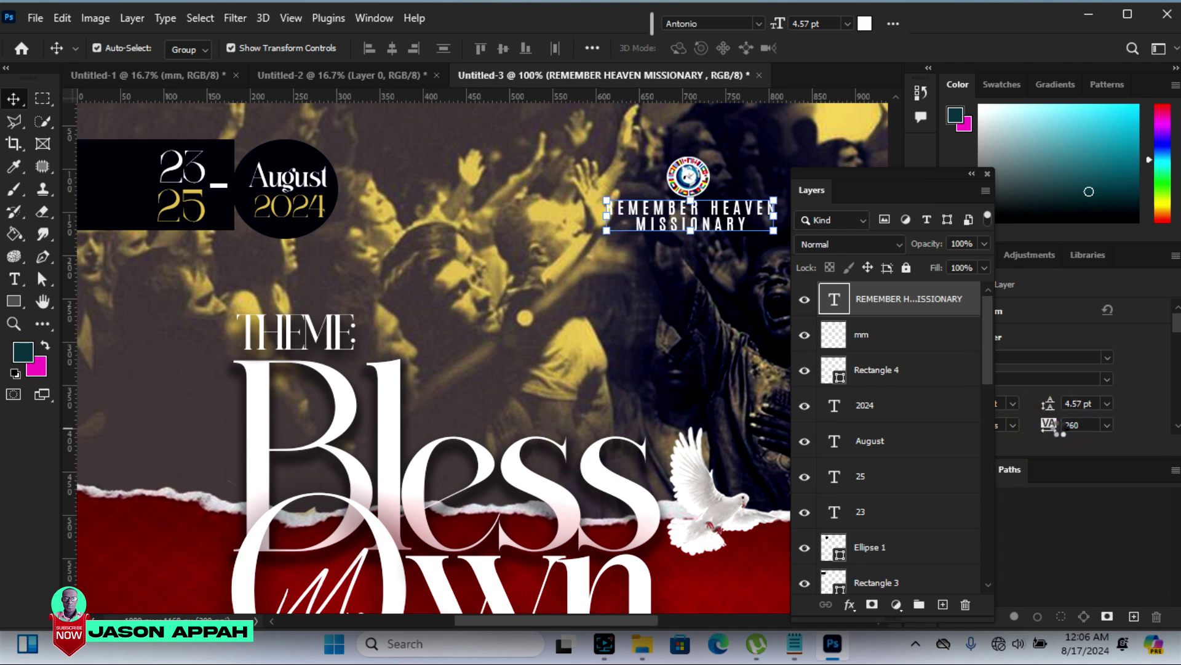
pyautogui.hotkey('ctrl', 't')
pyautogui.moveTo(773, 200); pyautogui.dragTo(723, 215)
pyautogui.press('Up')
pyautogui.press('Up')
pyautogui.press('Up')
pyautogui.press('Down')
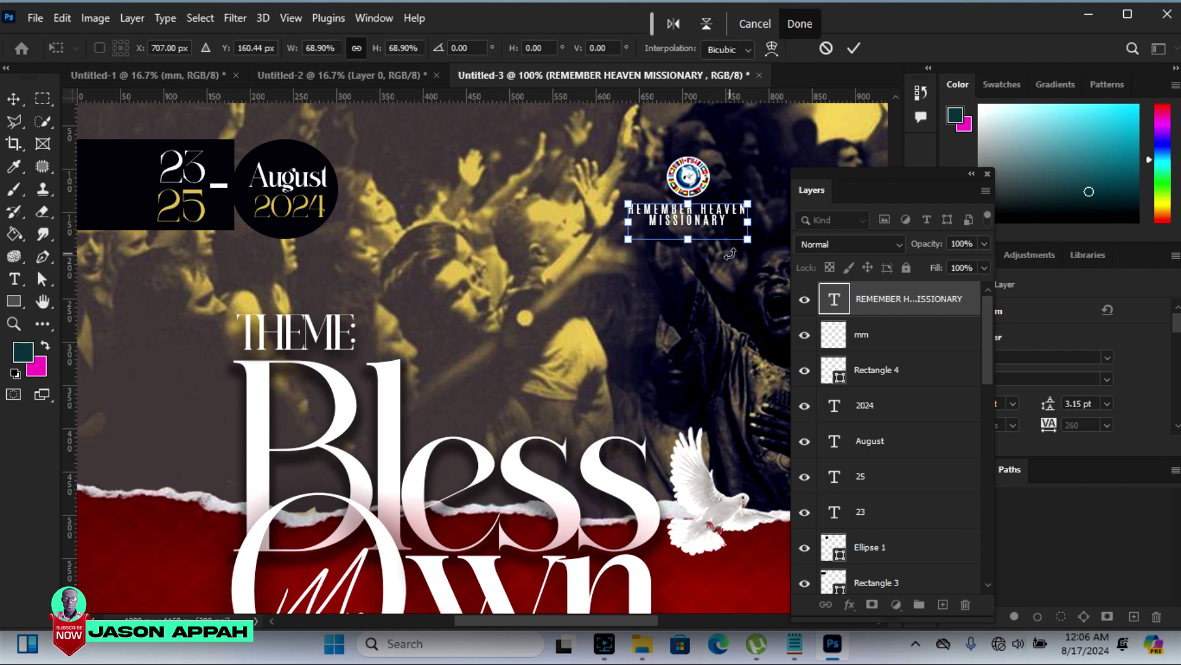
pyautogui.hotkey('ctrl', '0')
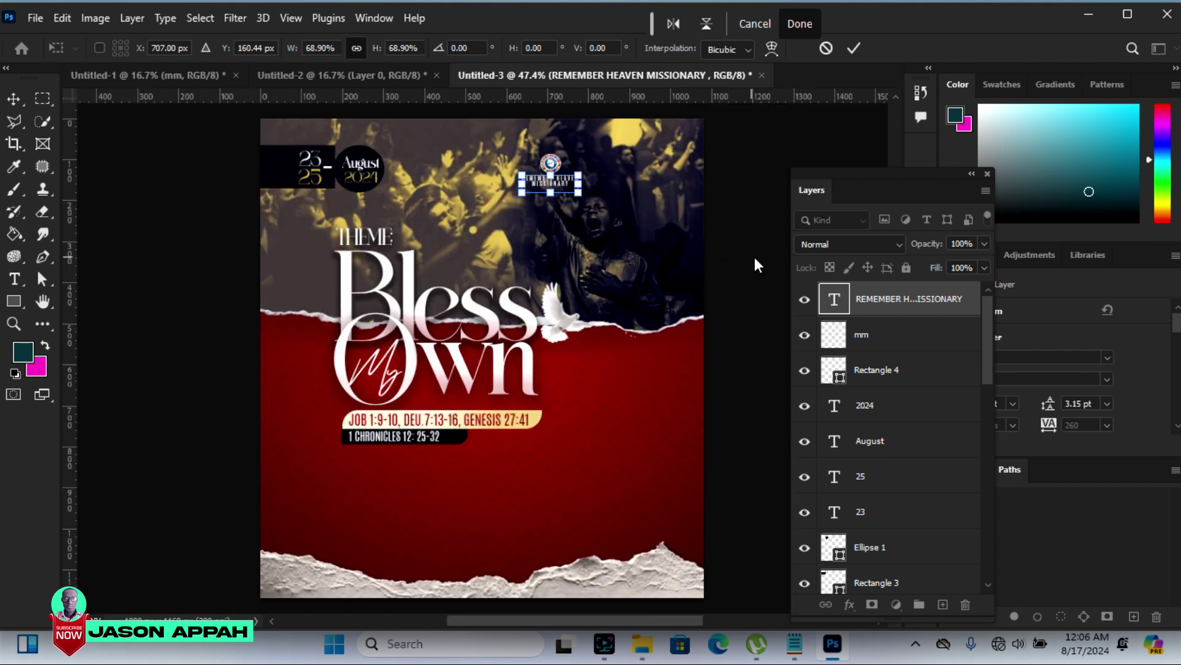
# Move the mm logo and REMEMBER HEAVEN MISSIONARY caption together further right
pyautogui.click(853, 48)
pyautogui.click(756, 171)
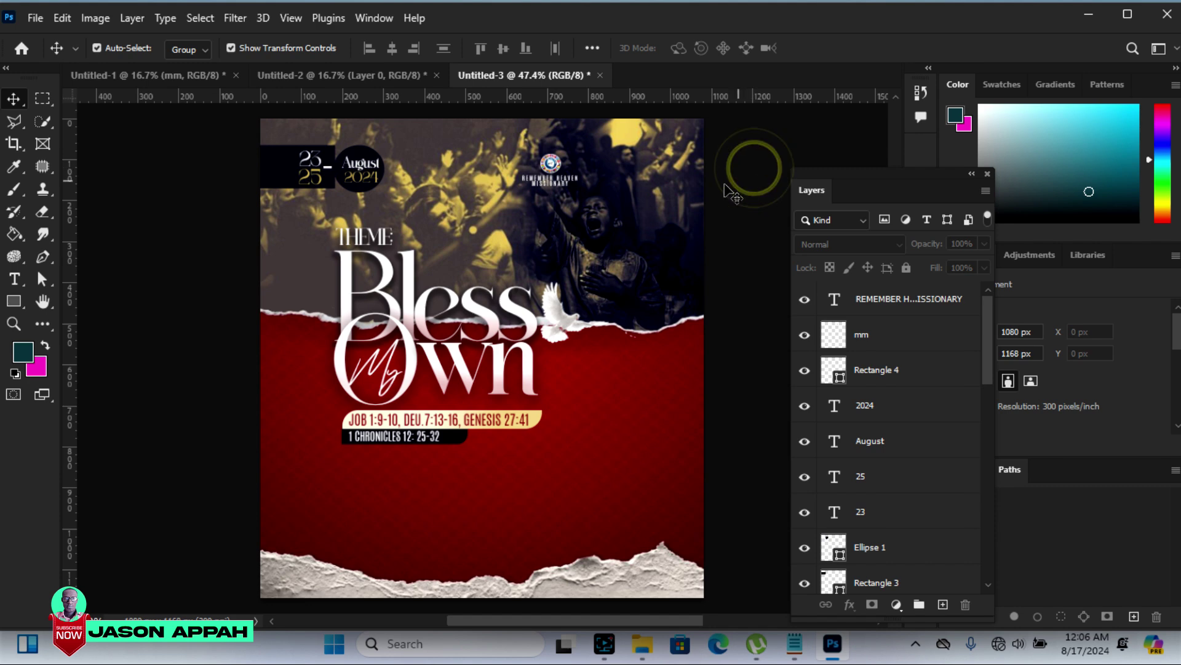
pyautogui.click(560, 187)
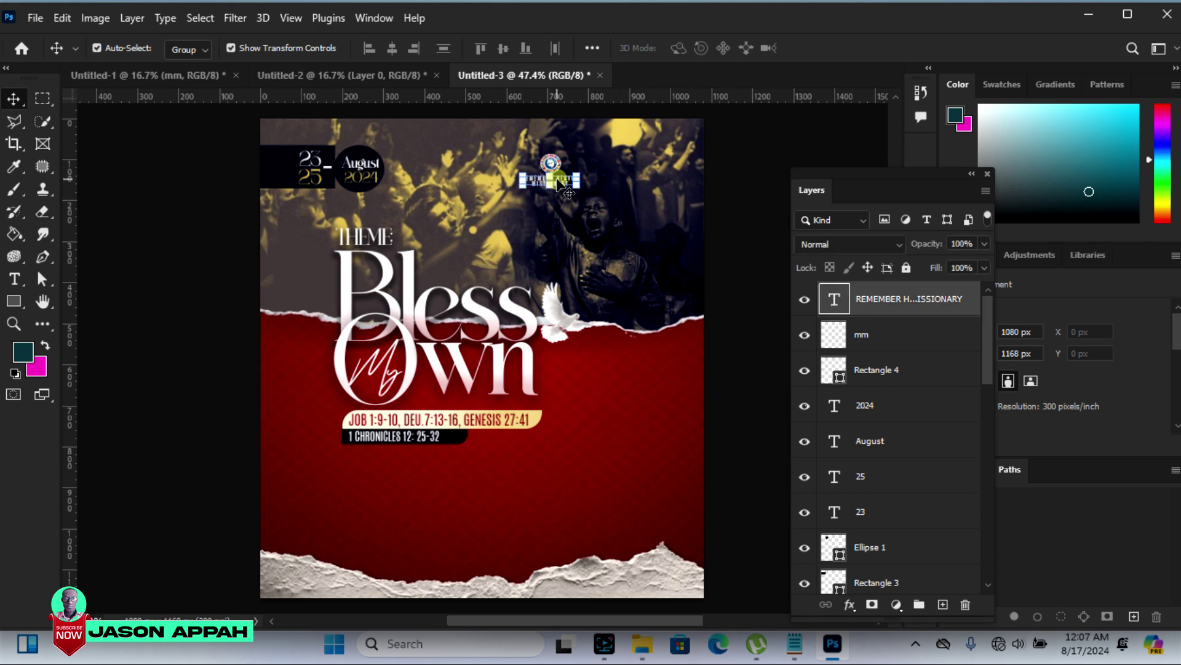
pyautogui.keyDown('ctrl'); pyautogui.click(898, 341); pyautogui.keyUp('ctrl')
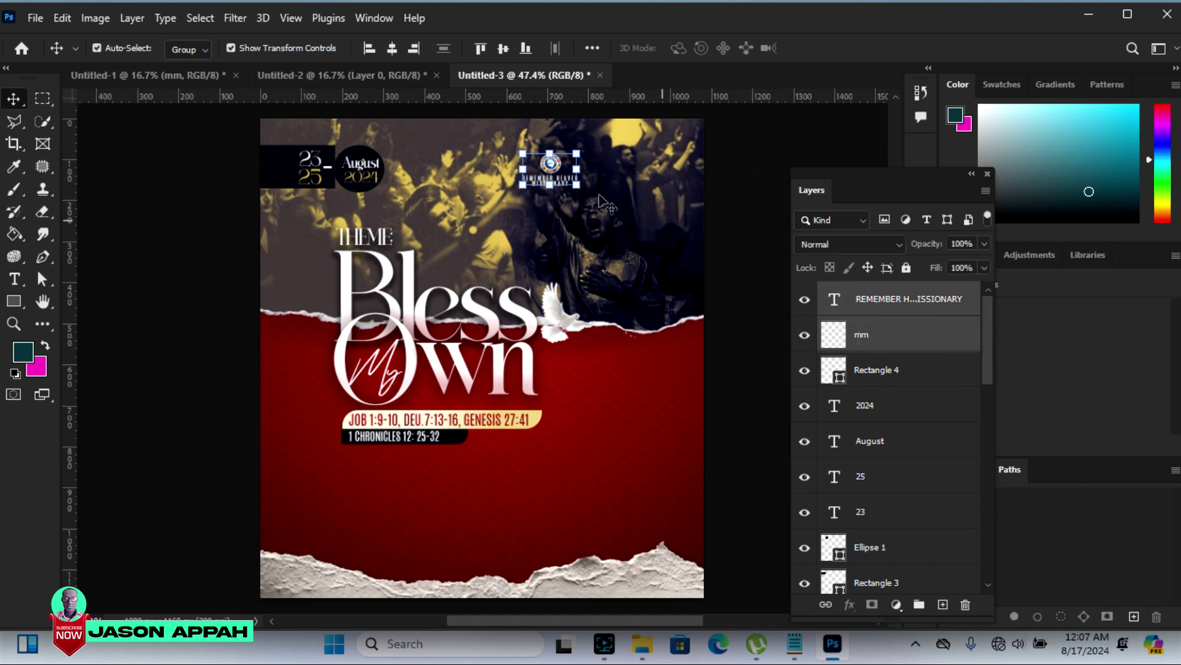
pyautogui.moveTo(561, 174); pyautogui.dragTo(618, 174)
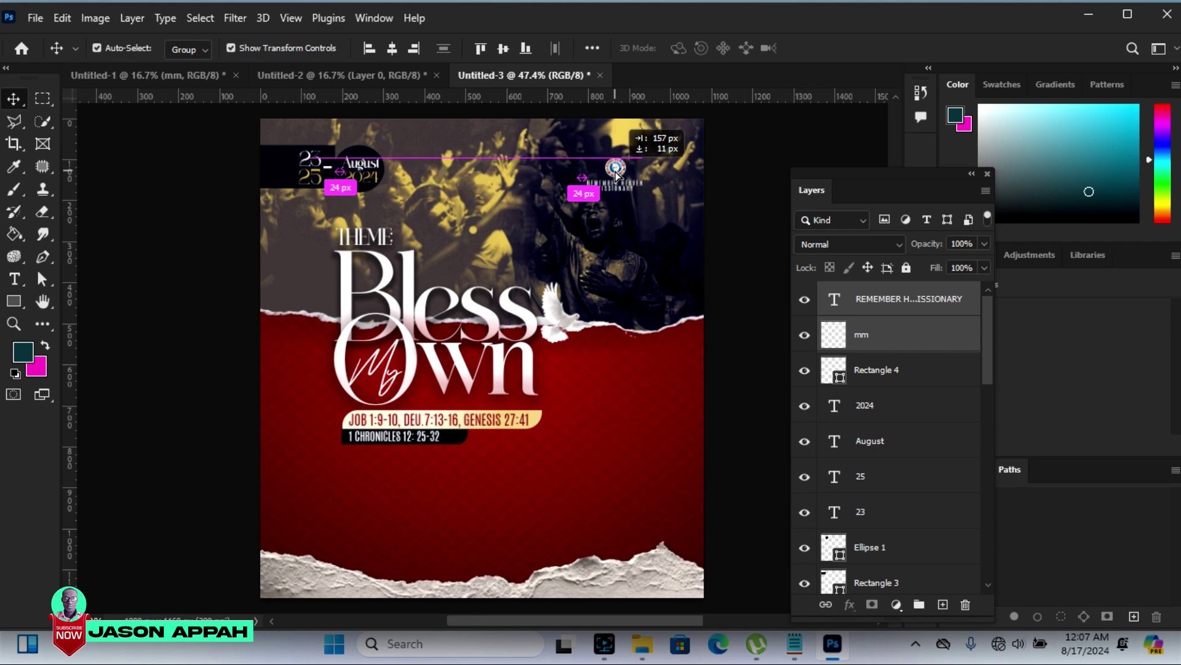
pyautogui.moveTo(616, 175); pyautogui.dragTo(615, 172)
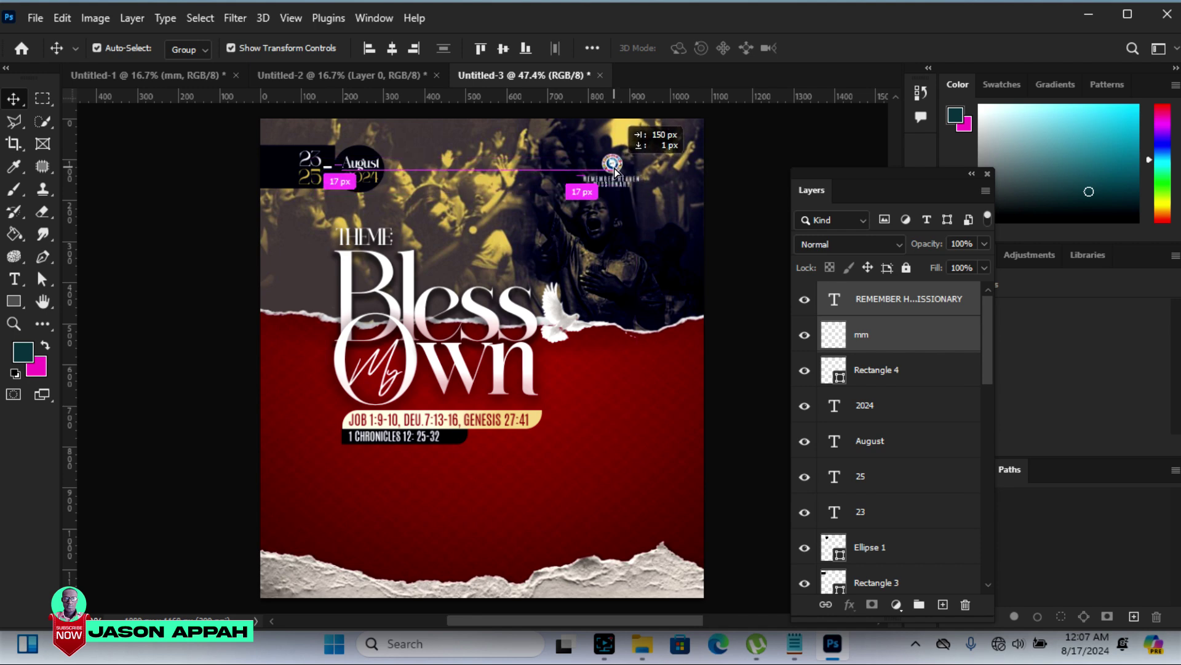
pyautogui.click(766, 161)
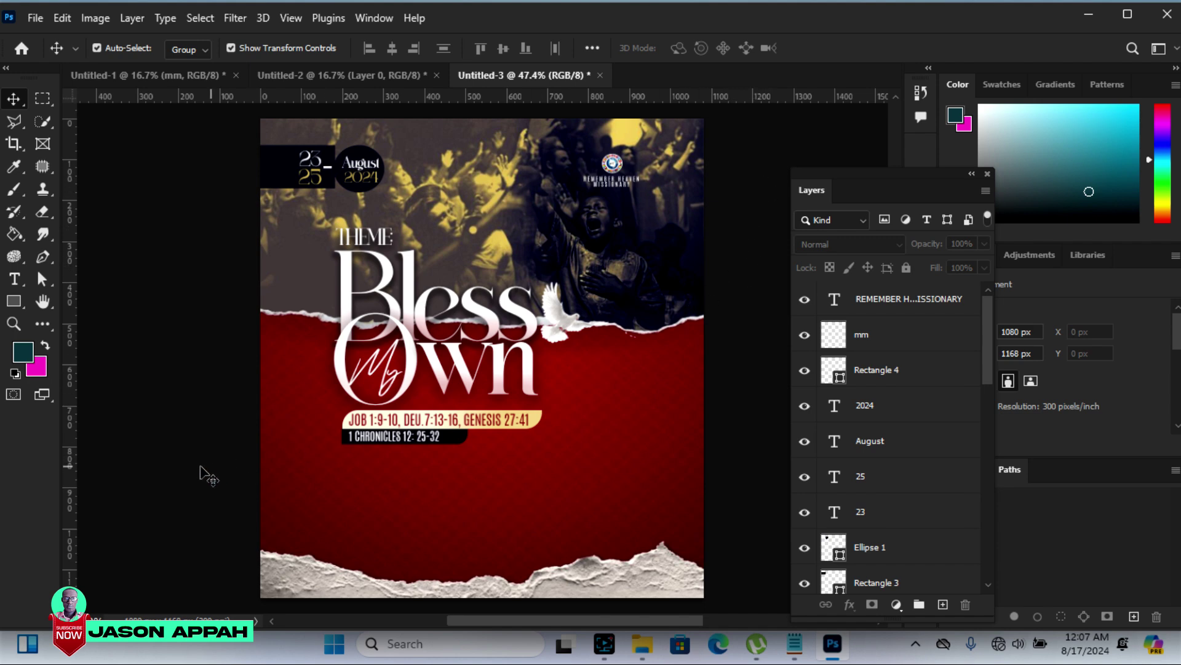
pyautogui.click(13, 323)
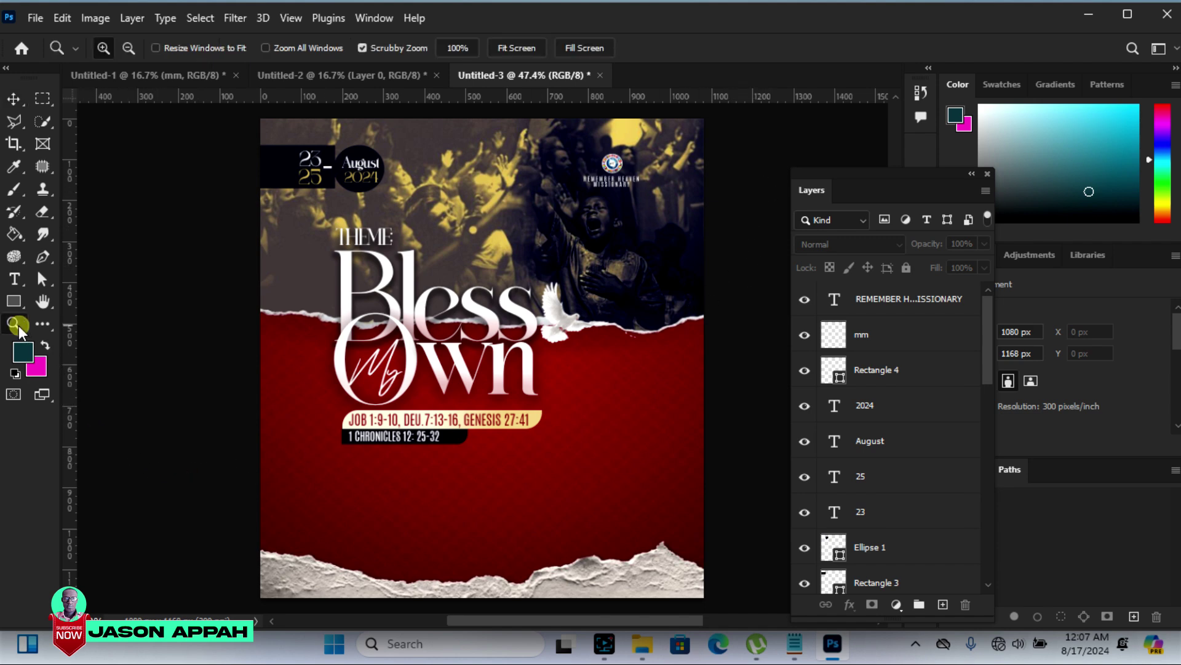
# Zoom in on the flyer, then copy the MISSIONARY CENTRE line from the Notepad notes
pyautogui.click(363, 524)
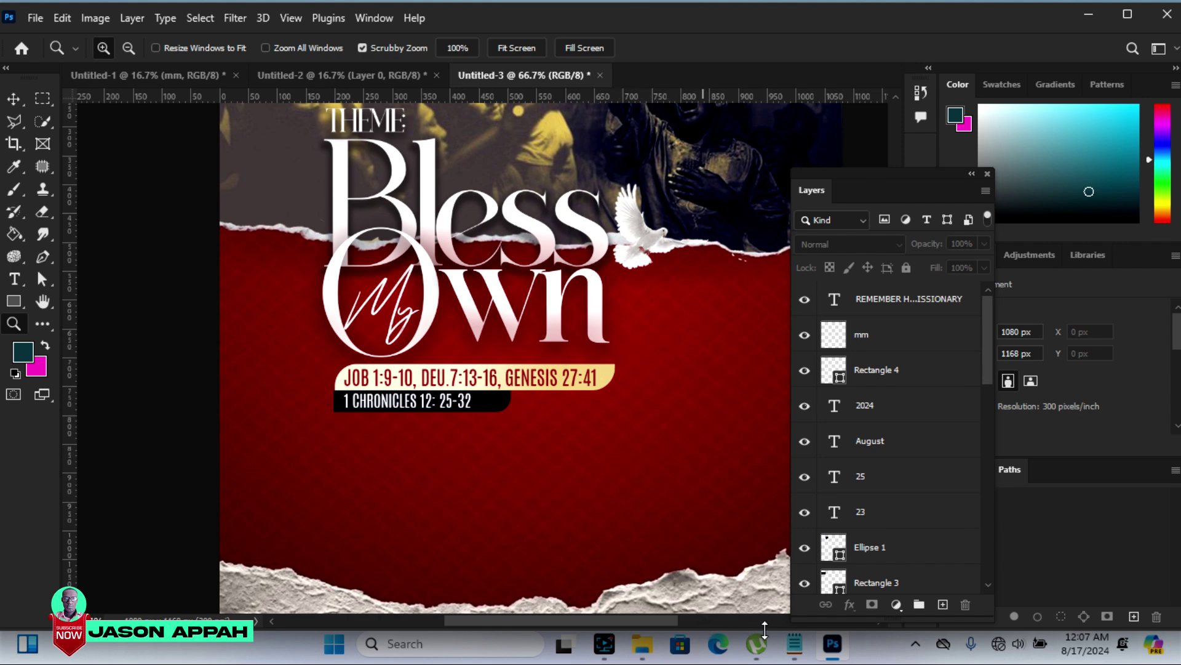
pyautogui.click(778, 547)
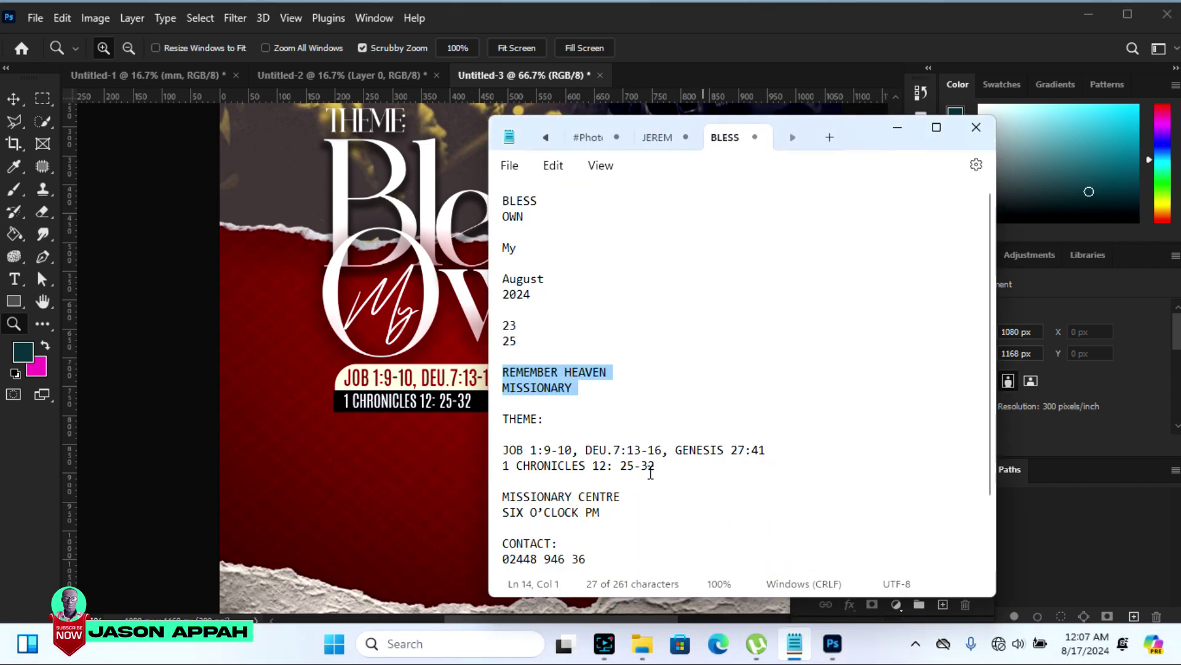
pyautogui.moveTo(988, 384); pyautogui.dragTo(990, 463)
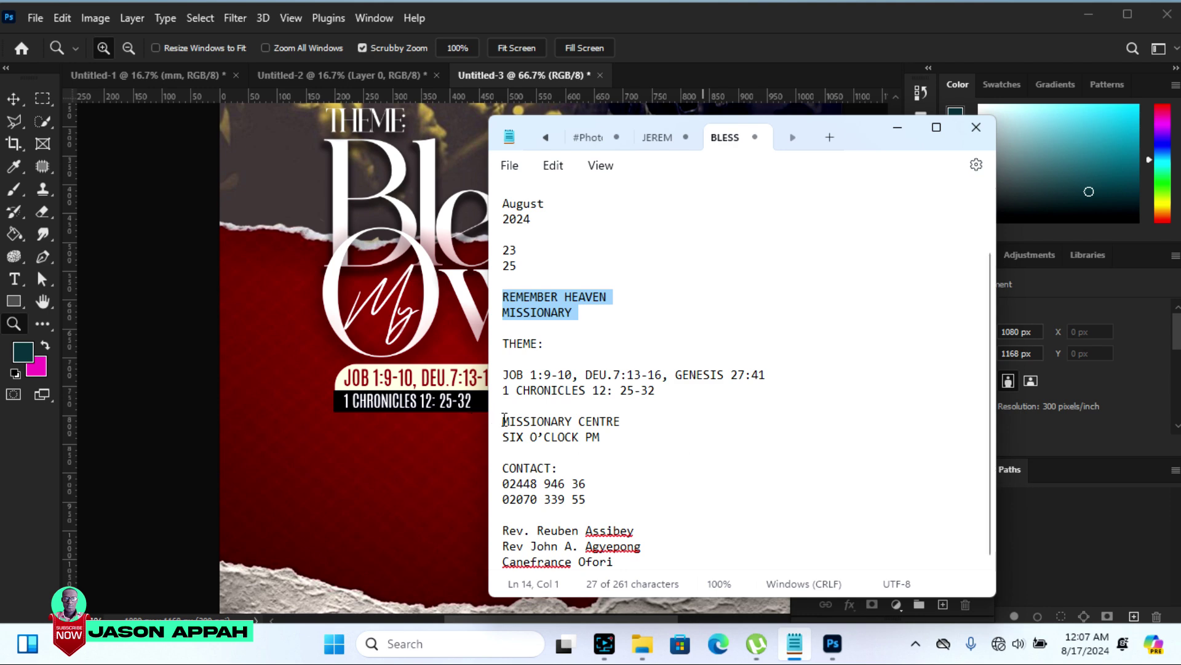
pyautogui.moveTo(504, 420); pyautogui.dragTo(610, 422)
pyautogui.rightClick(610, 422)
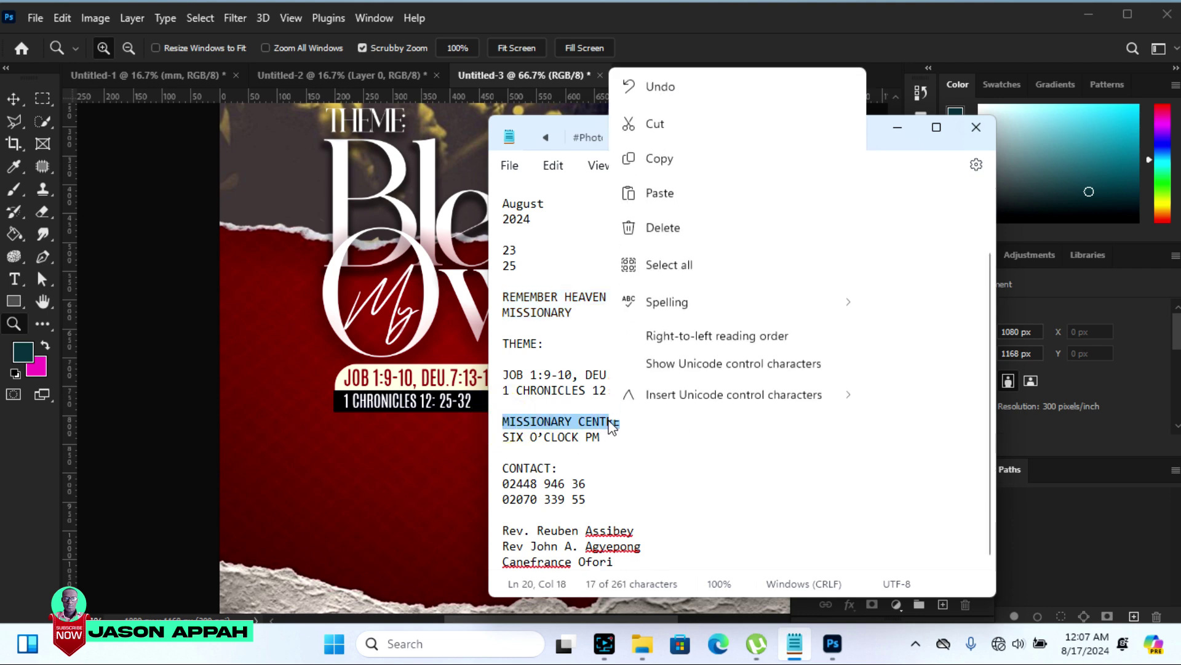
pyautogui.click(672, 135)
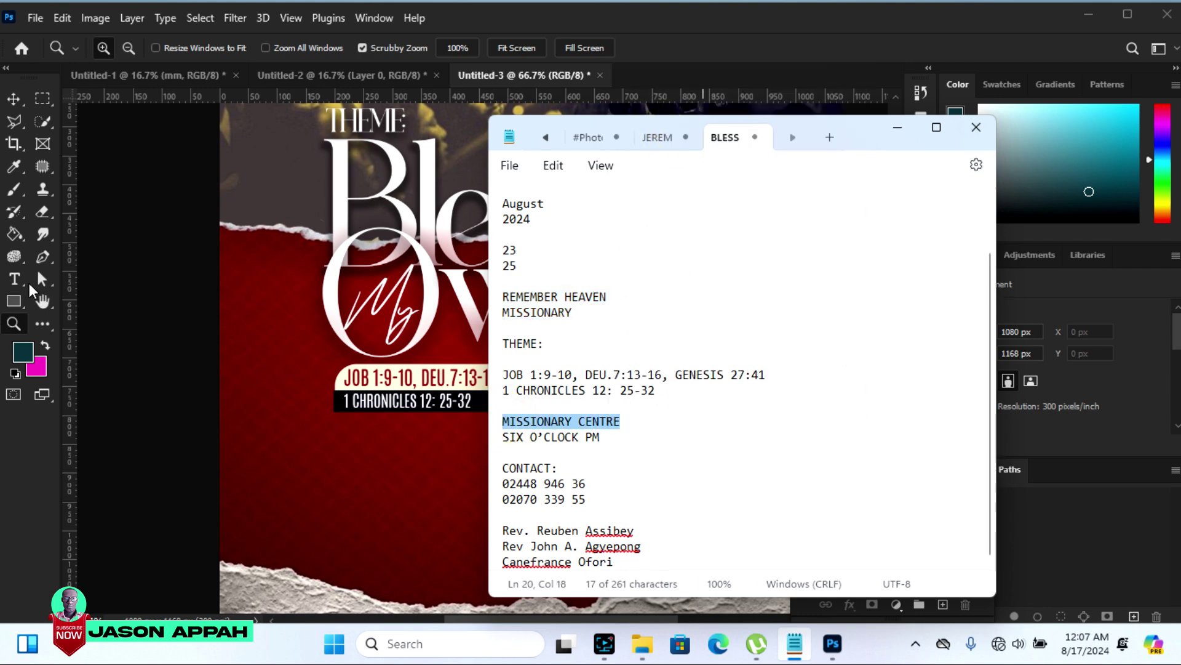
pyautogui.click(17, 282)
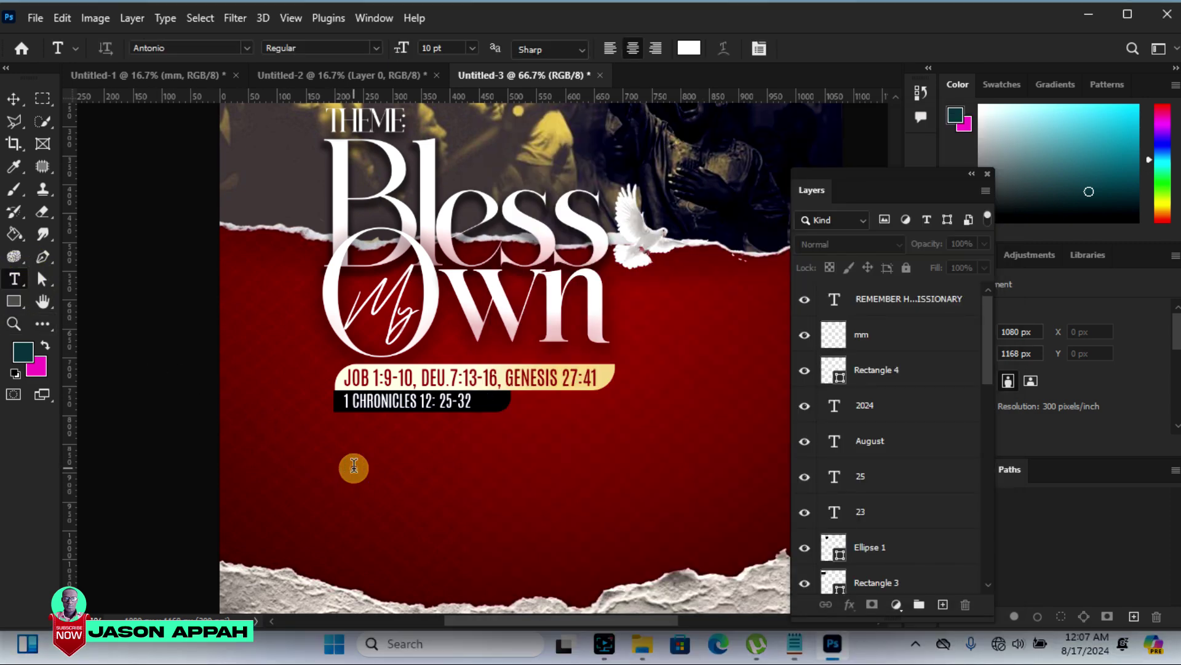
# Paste MISSIONARY CENTRE without formatting as a new text box below the scriptures
pyautogui.click(355, 470)
pyautogui.rightClick(357, 474)
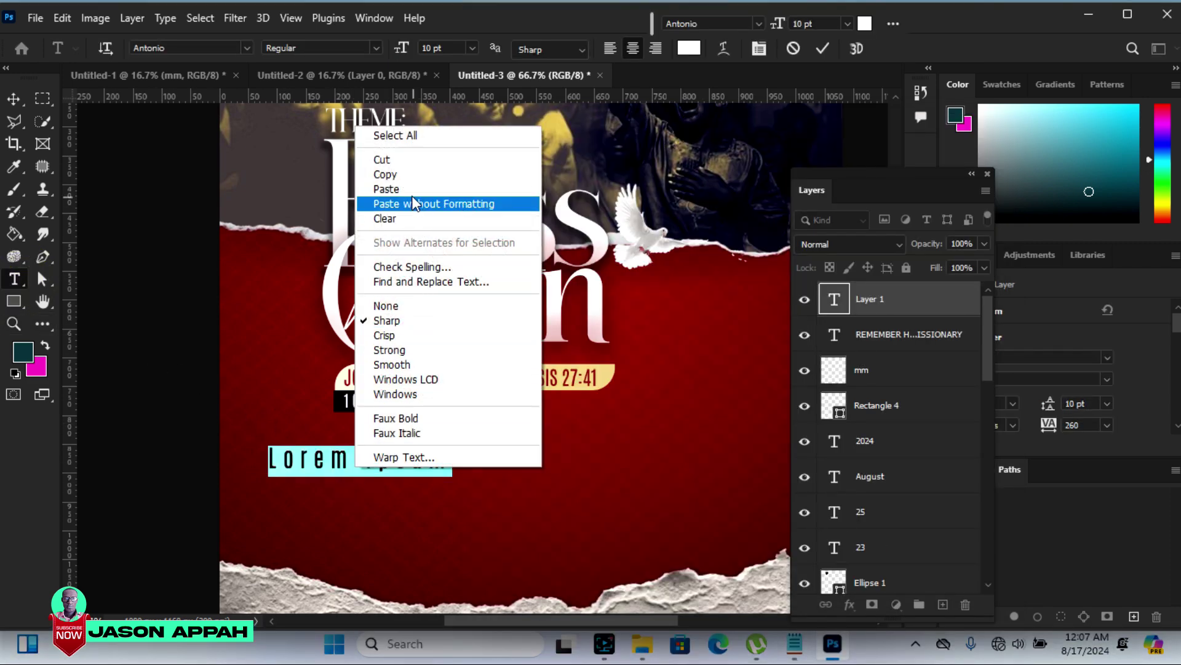
pyautogui.click(404, 189)
pyautogui.click(13, 99)
# Set the MISSIONARY CENTRE text to the Bagier font with tighter letter spacing
pyautogui.click(14, 279)
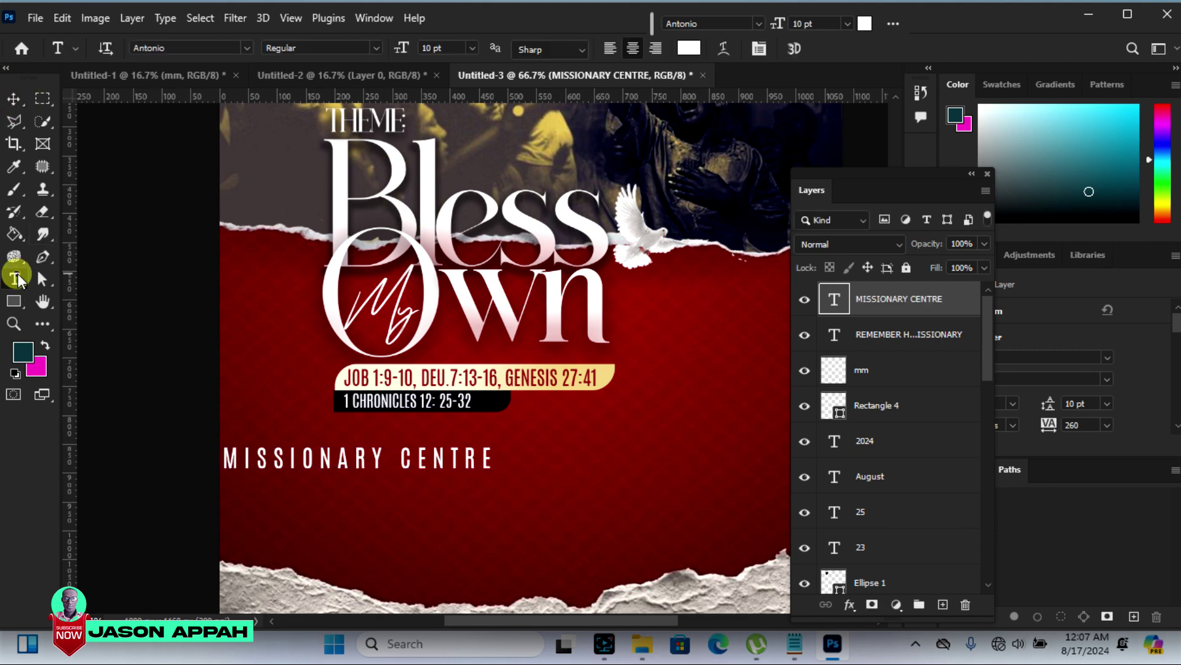
pyautogui.click(243, 48)
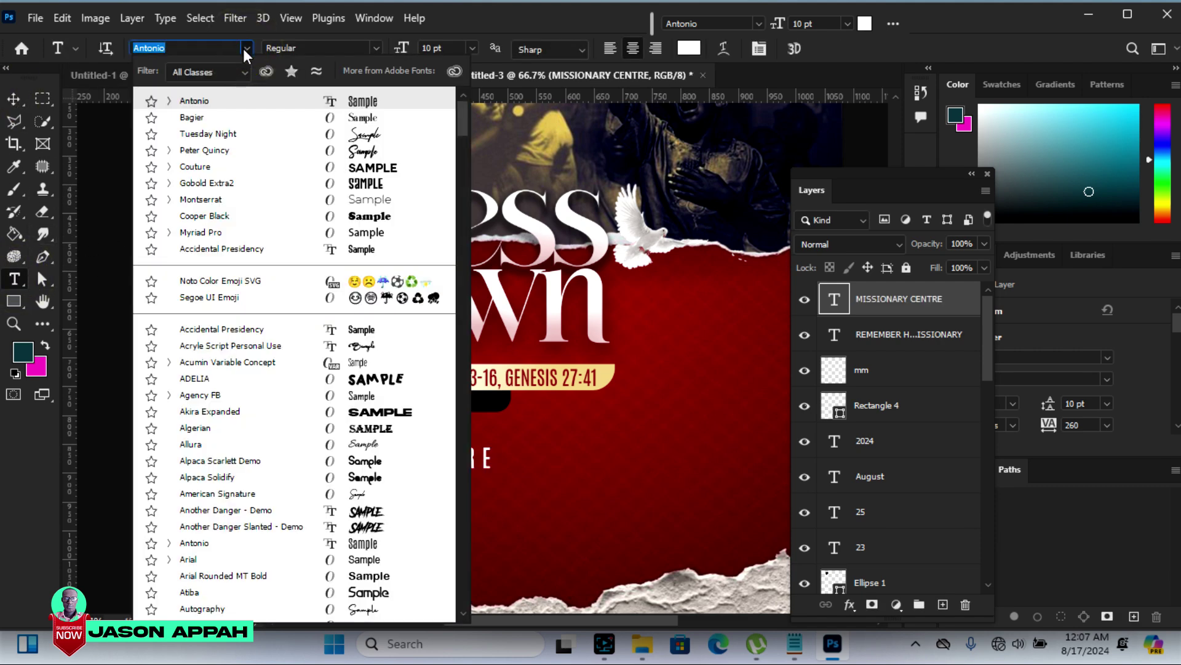
pyautogui.click(251, 113)
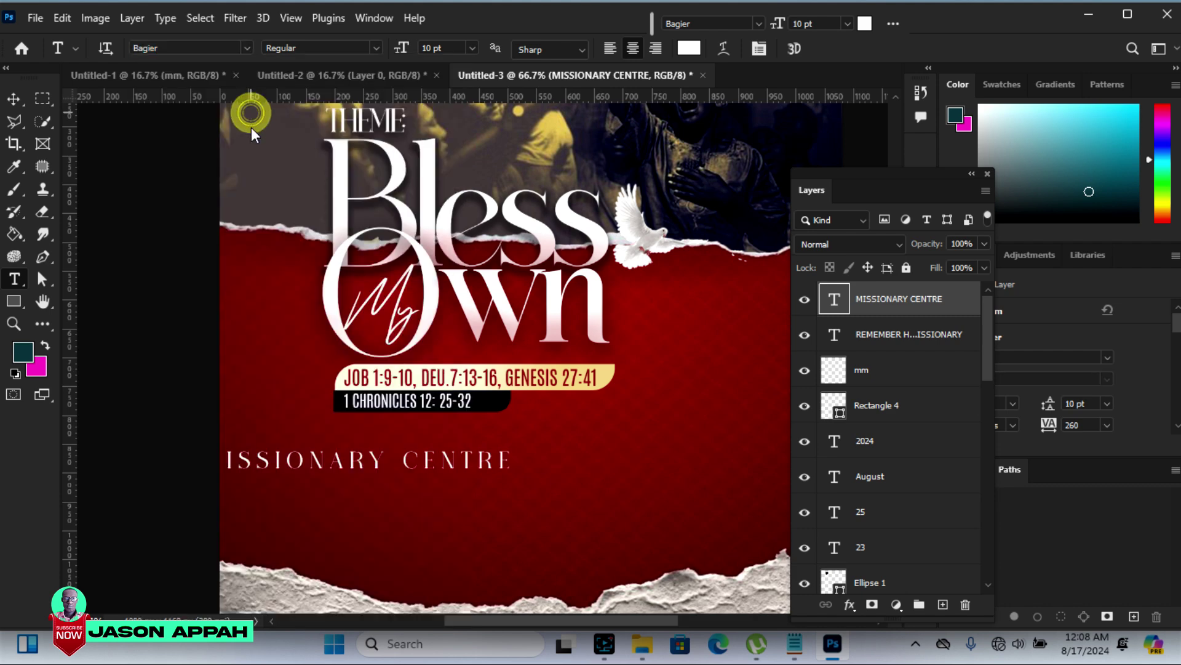
pyautogui.click(13, 98)
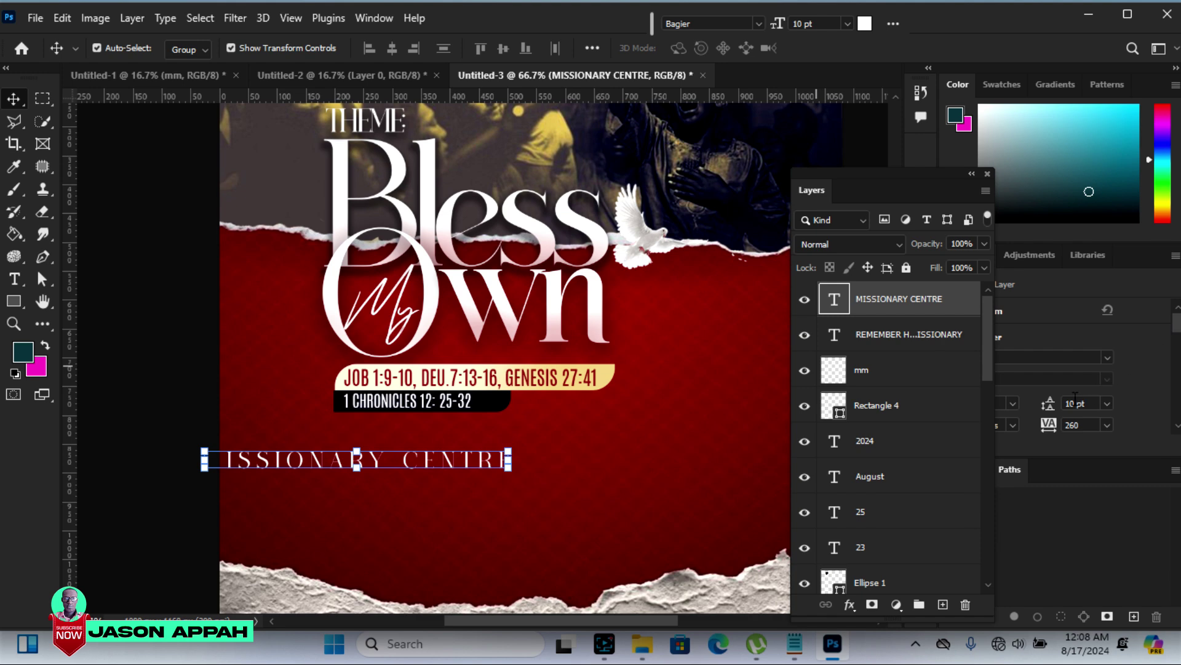
pyautogui.moveTo(1054, 421); pyautogui.dragTo(1040, 424)
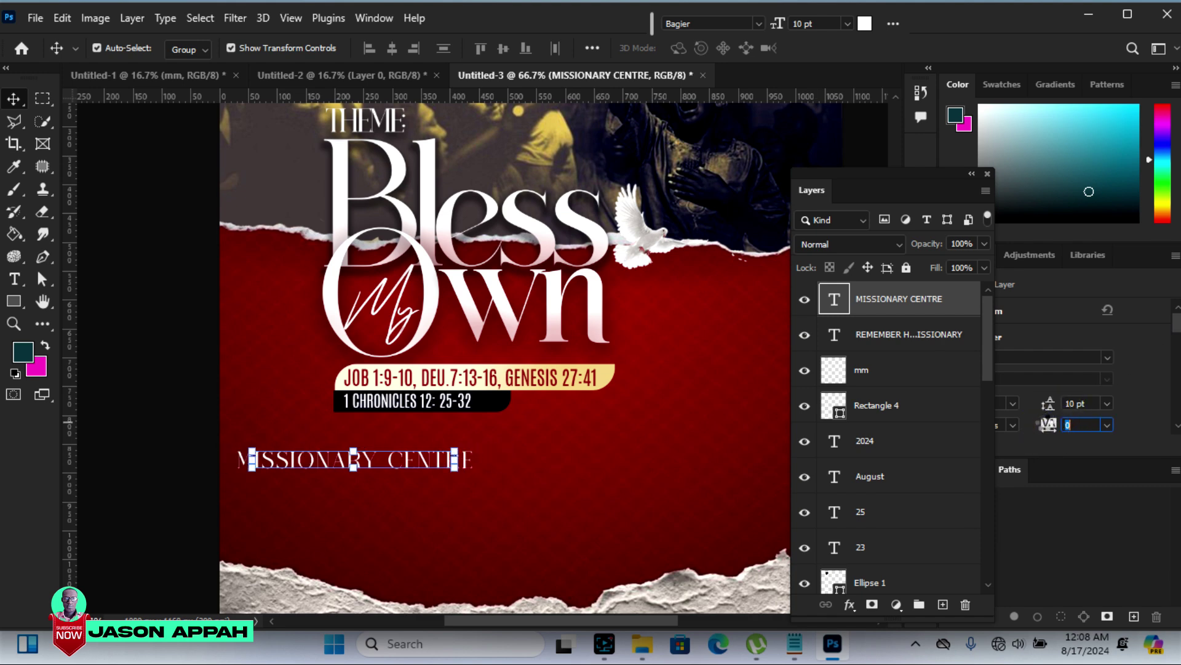
# Place MISSIONARY CENTRE under the 1 CHRONICLES line at 8.4 pt, then duplicate it just below
pyautogui.moveTo(424, 462); pyautogui.dragTo(498, 444)
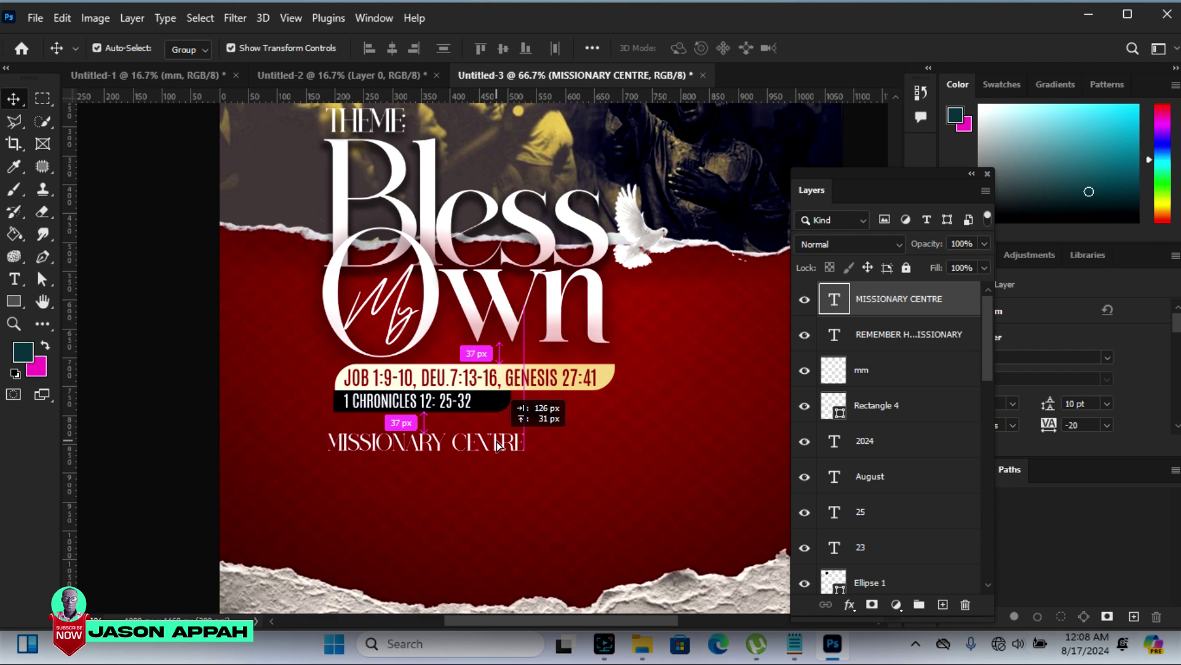
pyautogui.moveTo(499, 444); pyautogui.dragTo(511, 439)
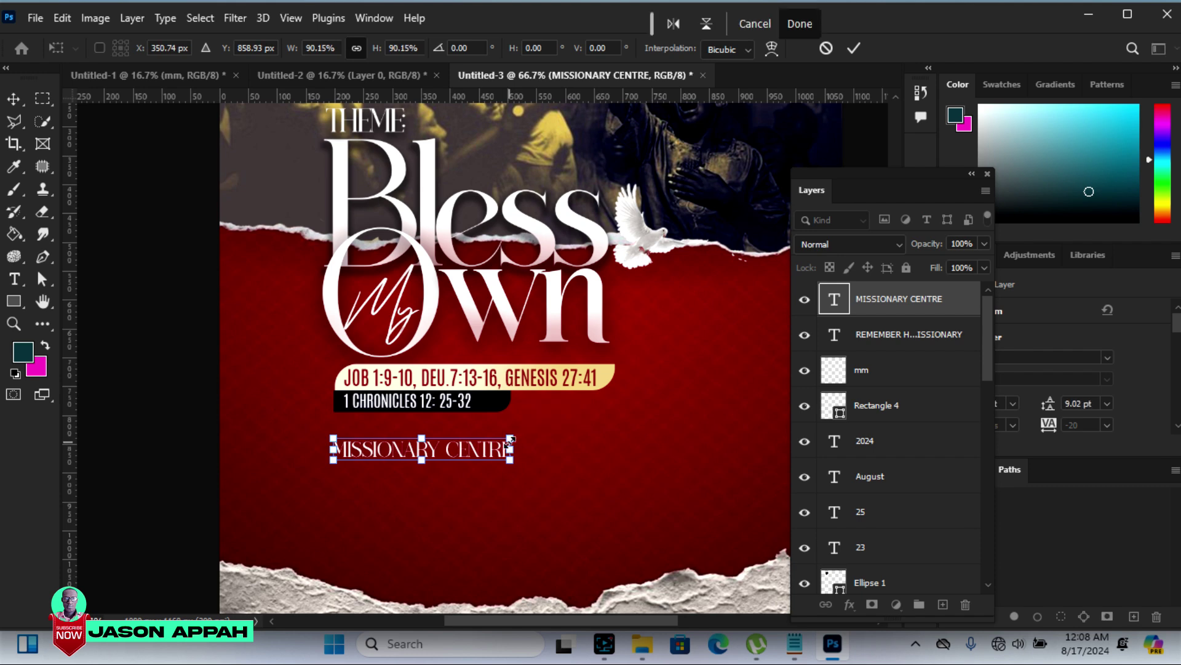
pyautogui.press('Return')
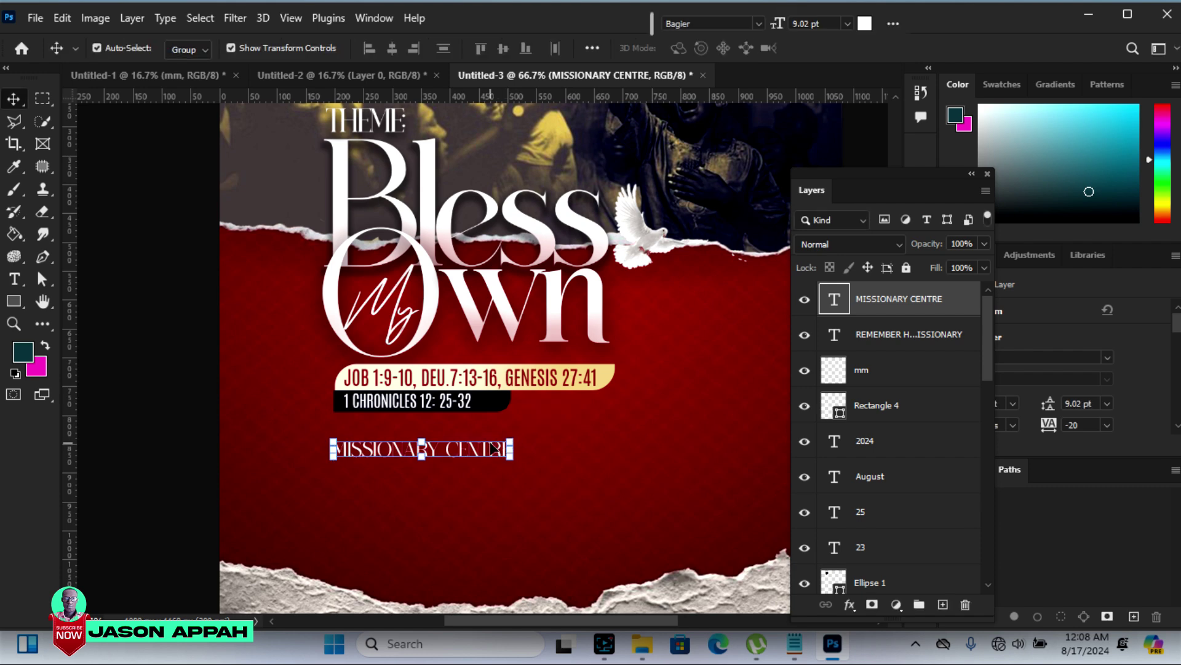
pyautogui.press('Right')
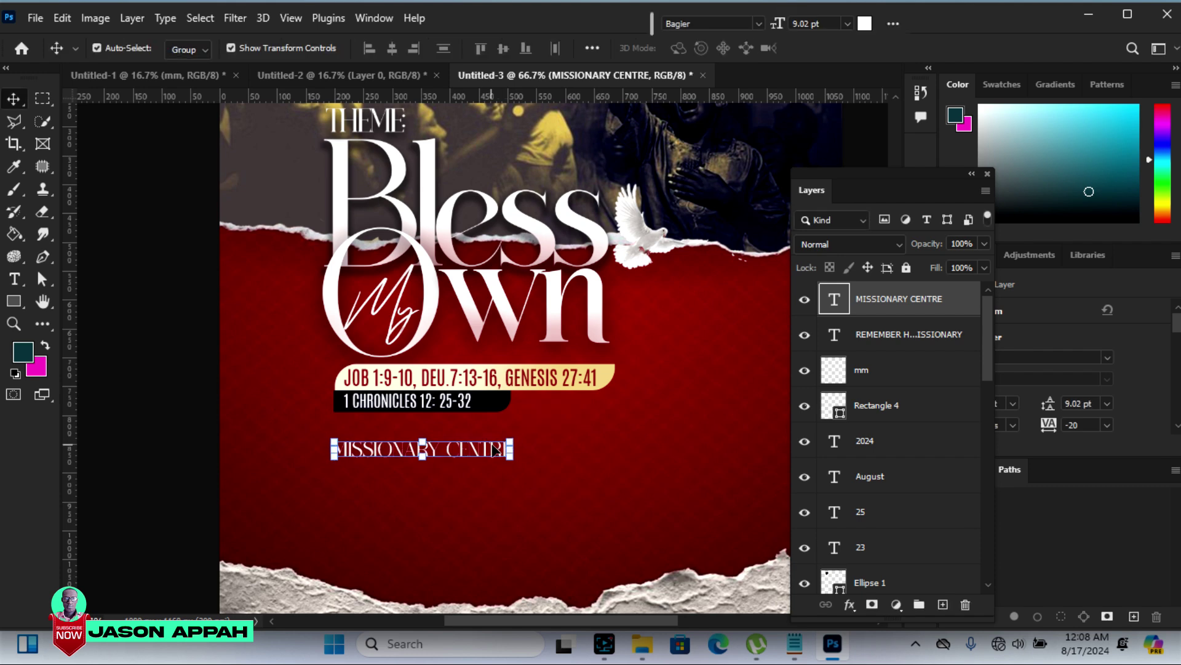
pyautogui.moveTo(510, 437); pyautogui.dragTo(495, 441)
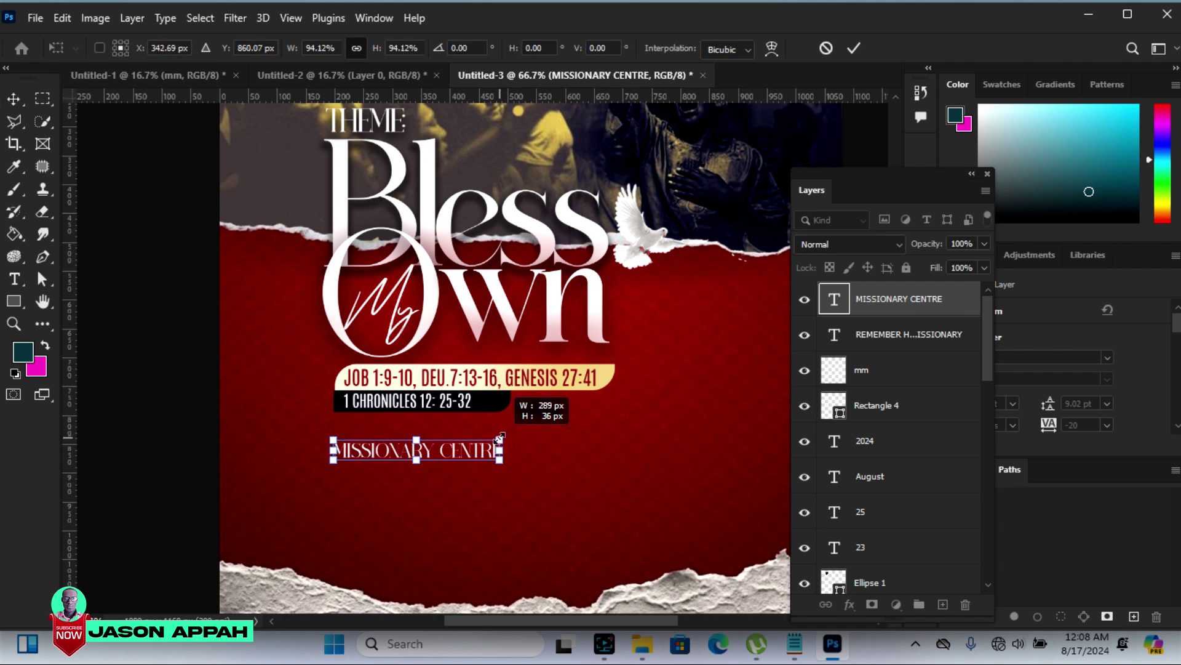
pyautogui.press('Return')
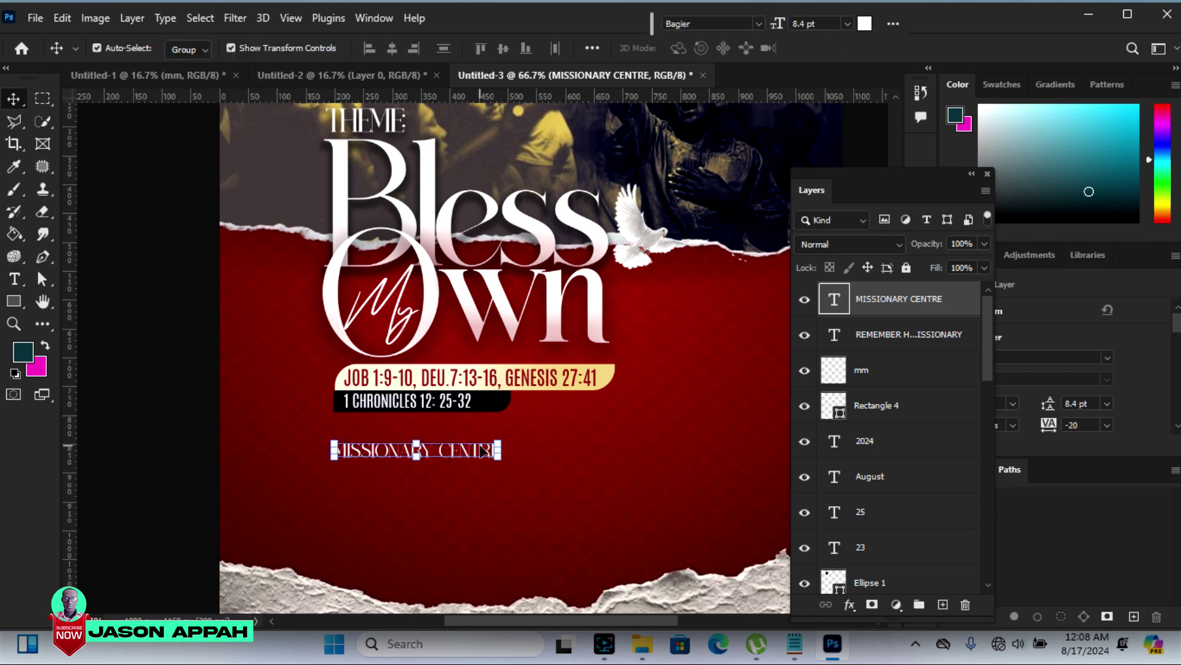
pyautogui.moveTo(474, 456); pyautogui.dragTo(459, 483)
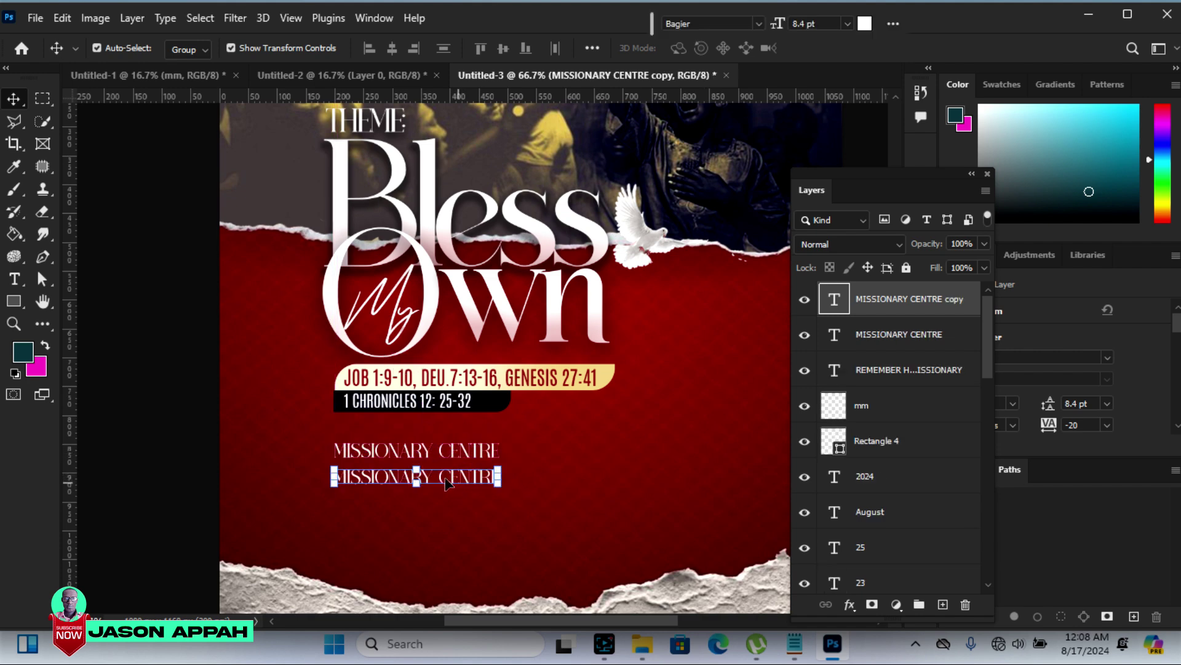
# Change the duplicated line to read SIX O'CLOCK PM and align it left under MISSIONARY CENTRE
pyautogui.click(20, 282)
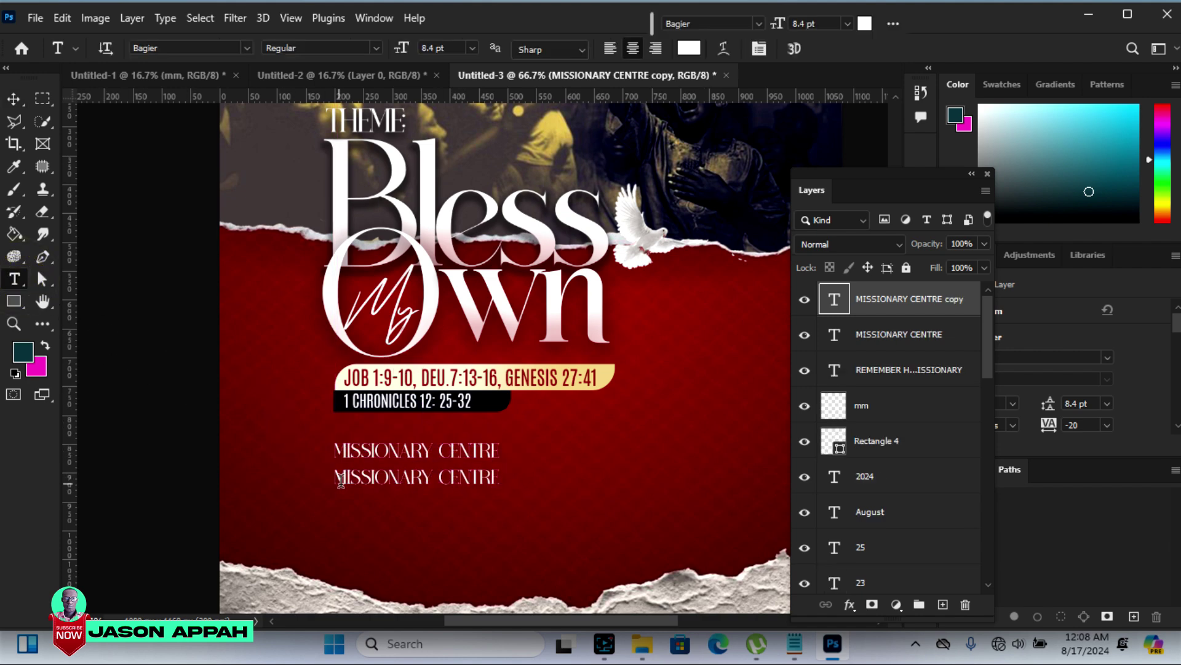
pyautogui.moveTo(336, 477); pyautogui.dragTo(511, 478)
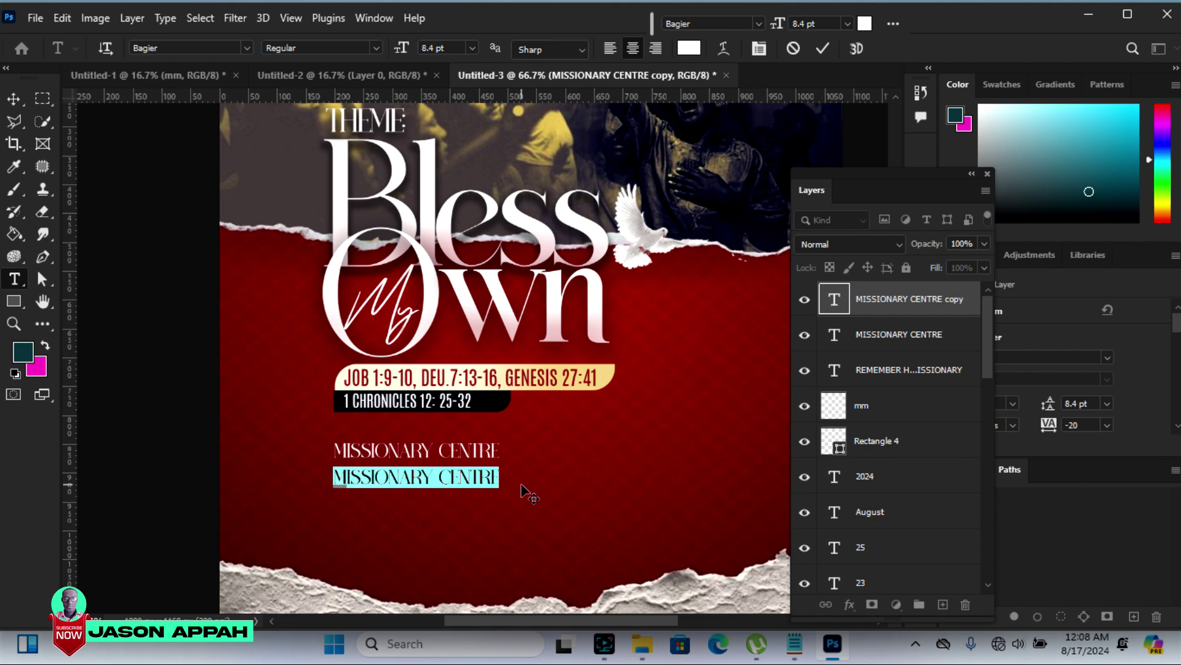
pyautogui.write('si')
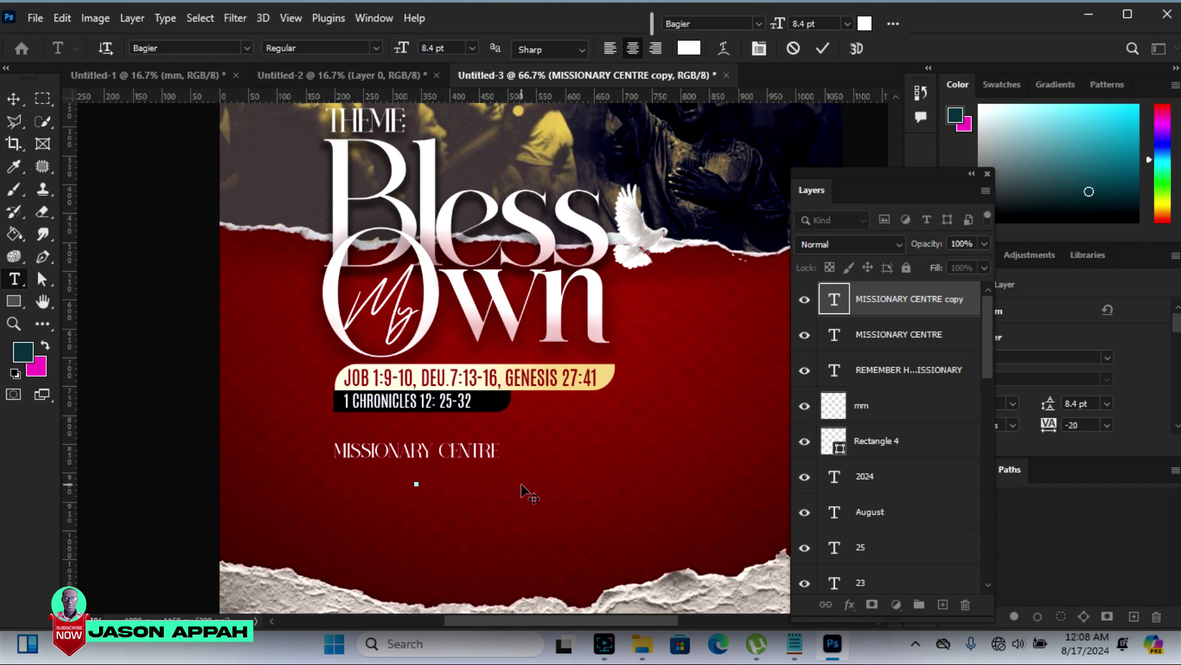
pyautogui.write('x')
pyautogui.write(" O'O")
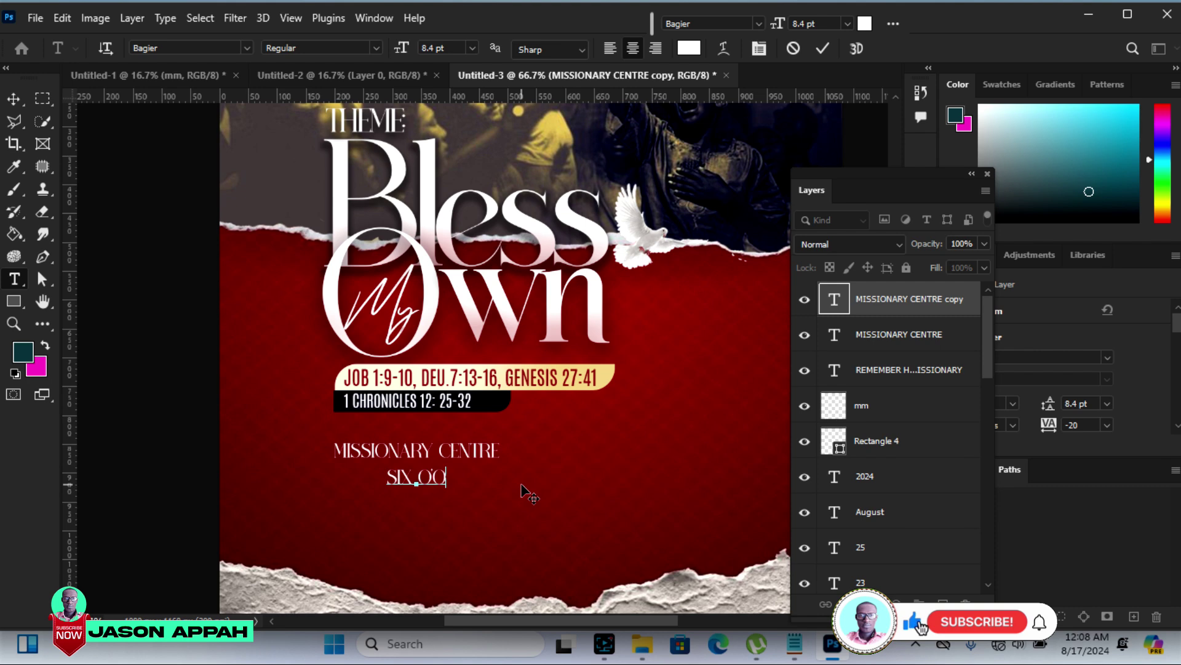
pyautogui.write('CL')
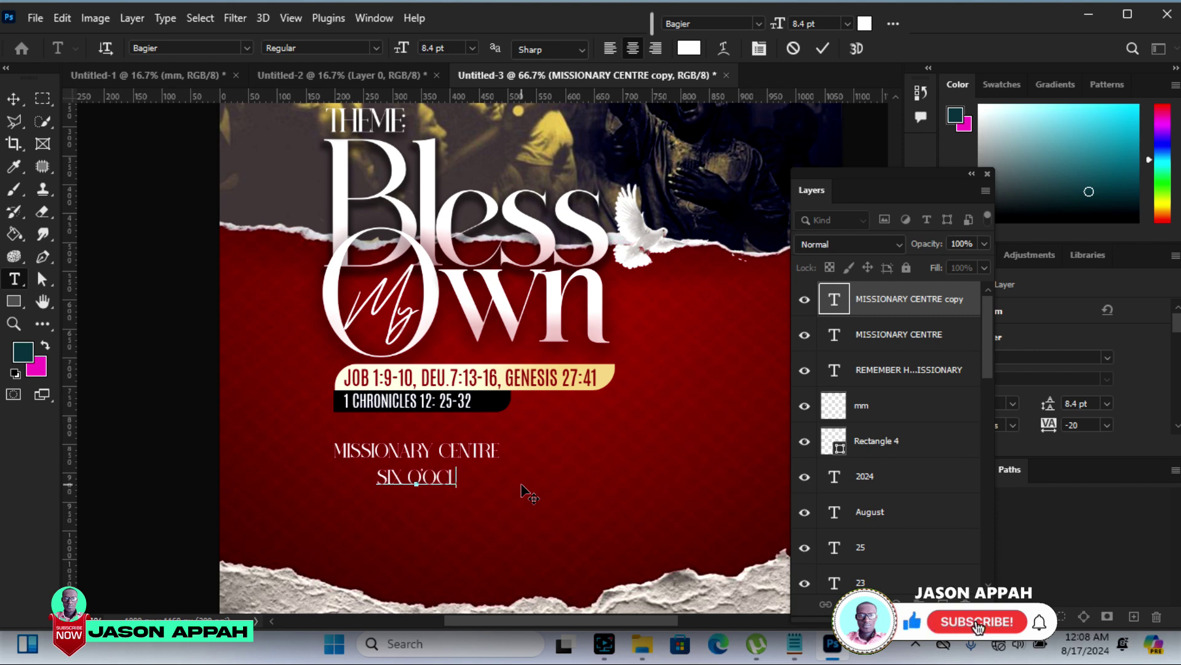
pyautogui.press('BackSpace')
pyautogui.press('BackSpace')
pyautogui.press('BackSpace')
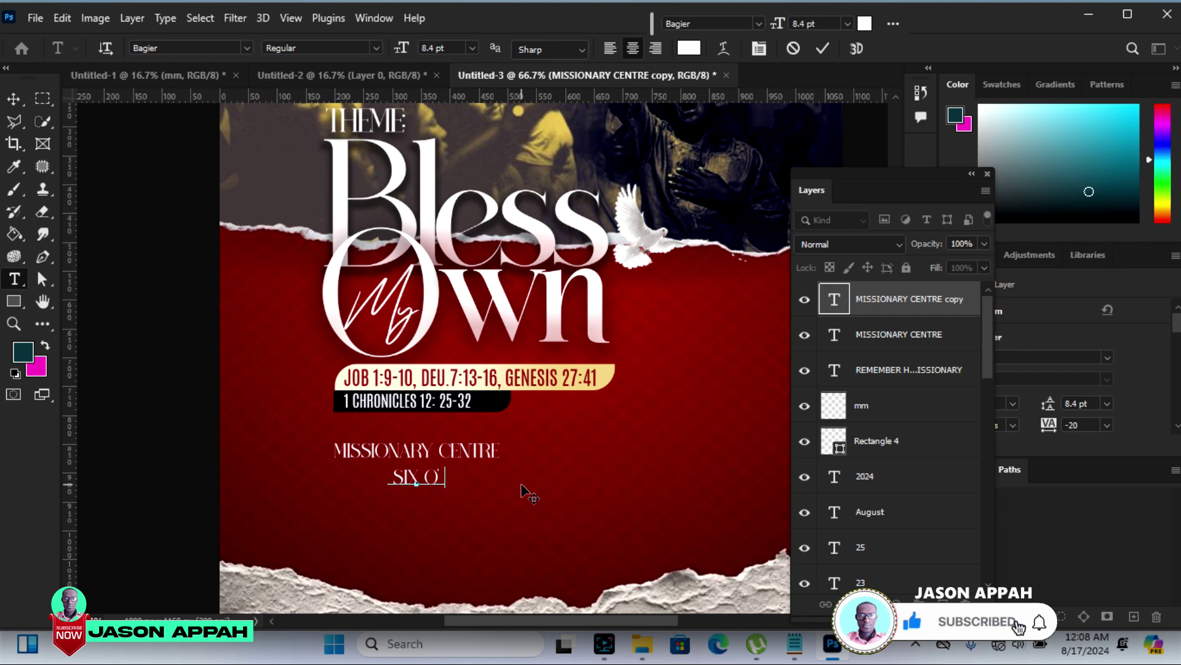
pyautogui.write('CLOCK PM')
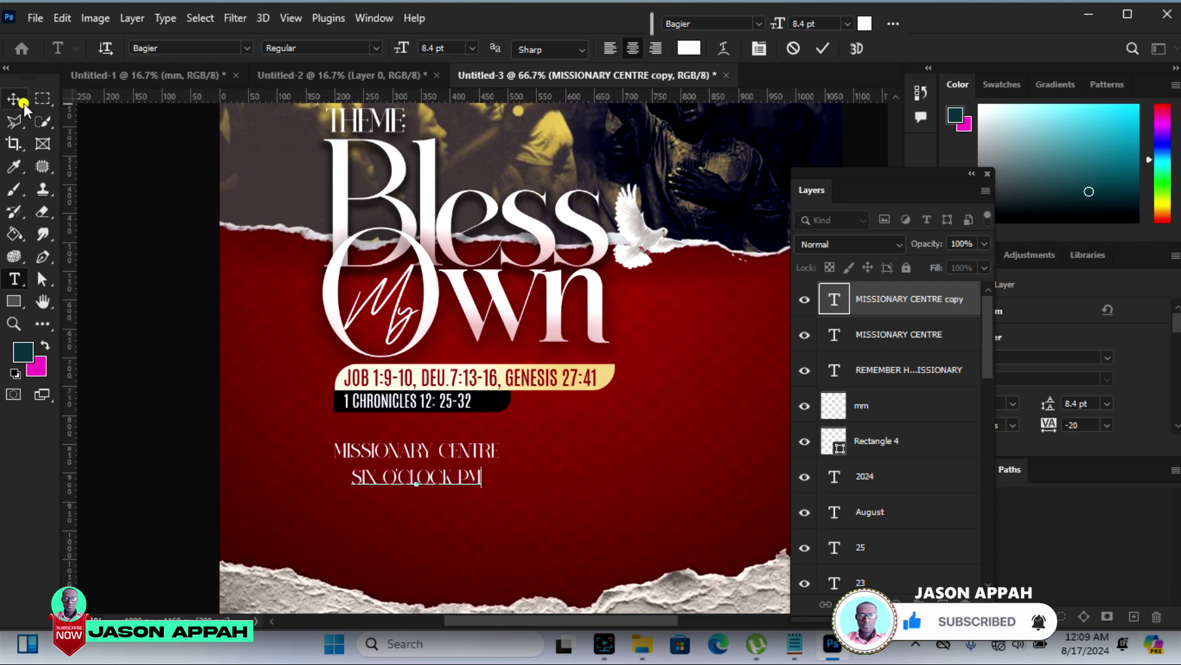
pyautogui.click(14, 99)
pyautogui.moveTo(471, 488); pyautogui.dragTo(454, 490)
pyautogui.click(150, 438)
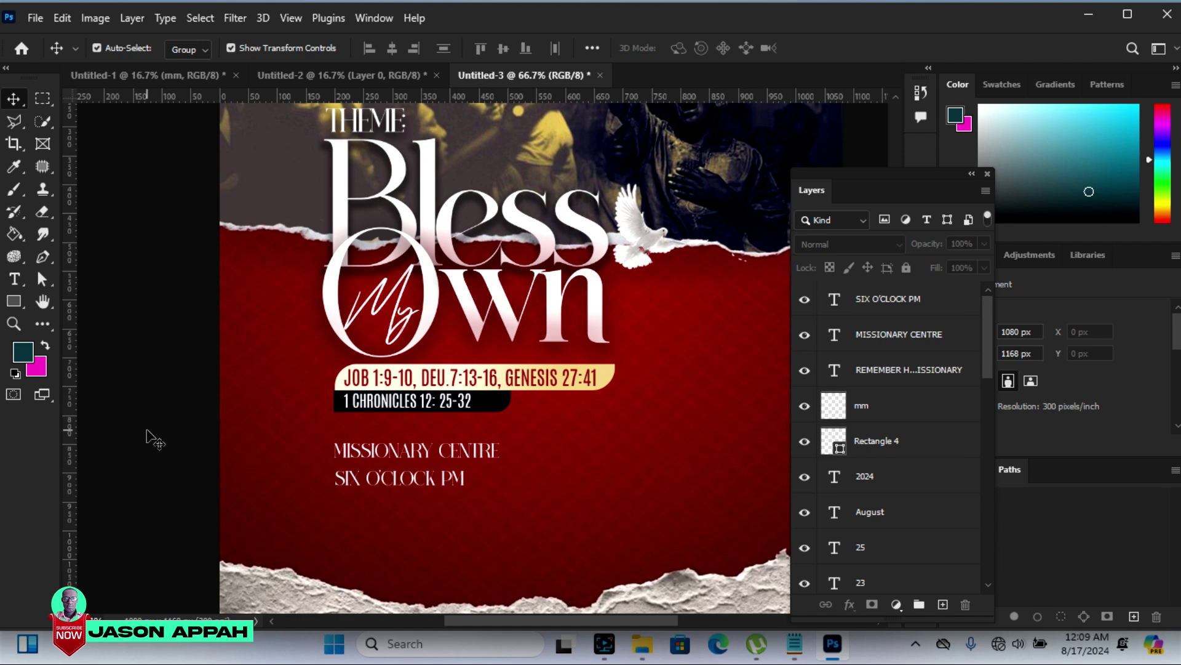
# Switch MISSIONARY CENTRE to Antonio with wider letter spacing and realign it
pyautogui.click(443, 450)
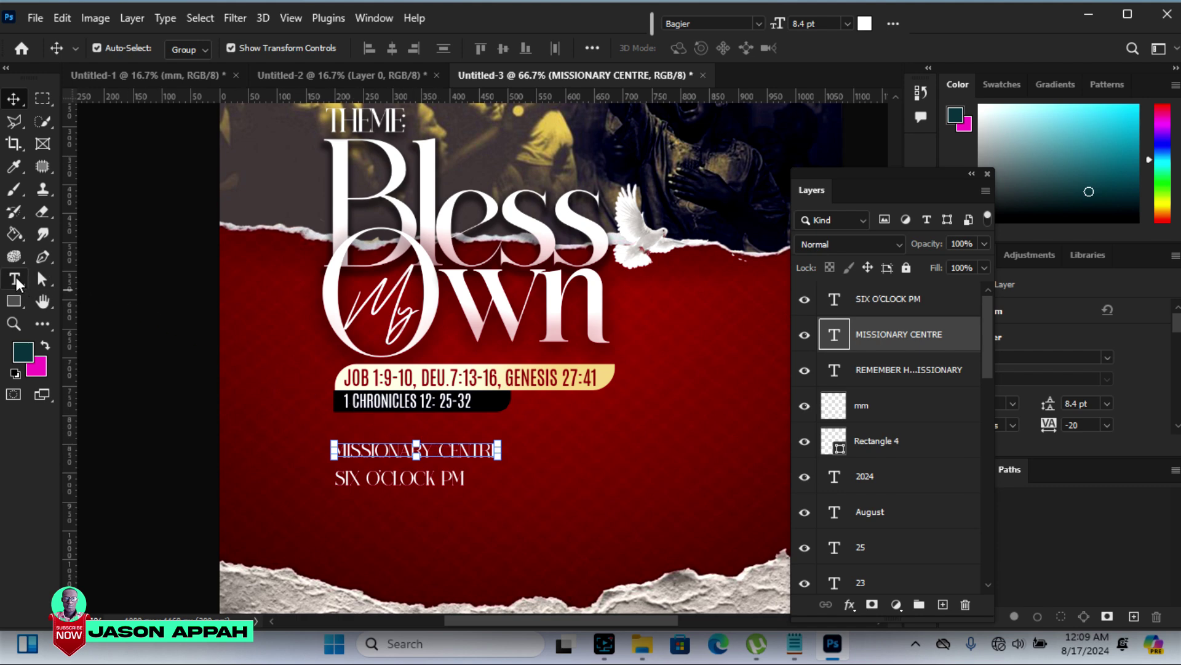
pyautogui.click(15, 280)
pyautogui.click(247, 48)
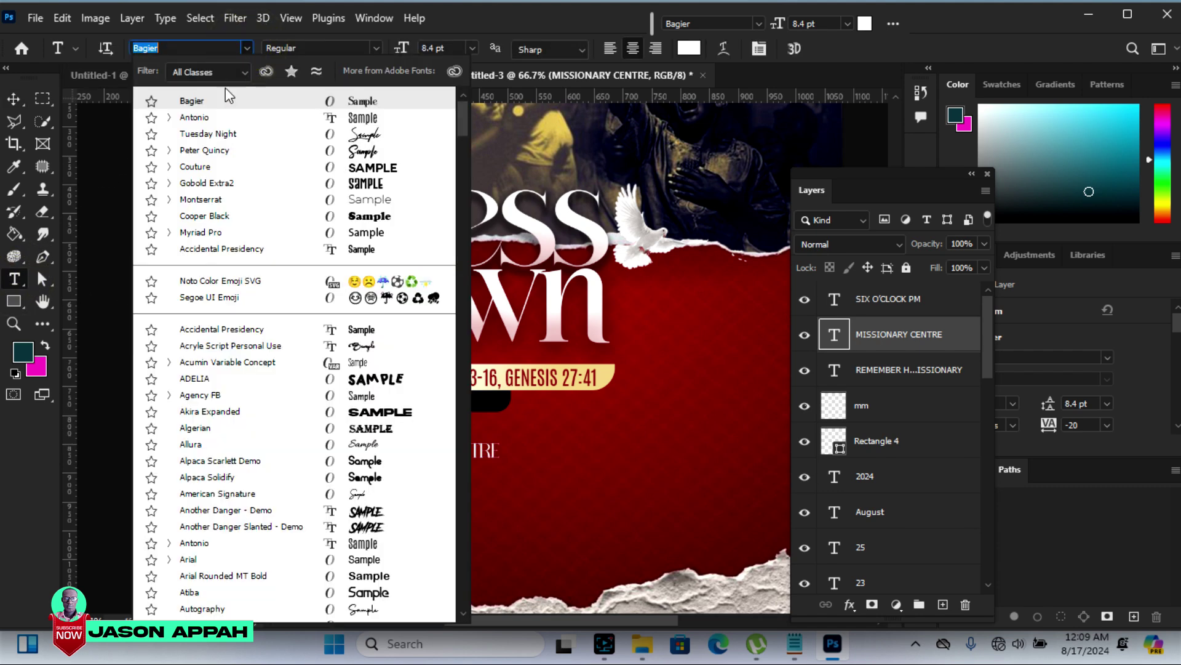
pyautogui.click(199, 119)
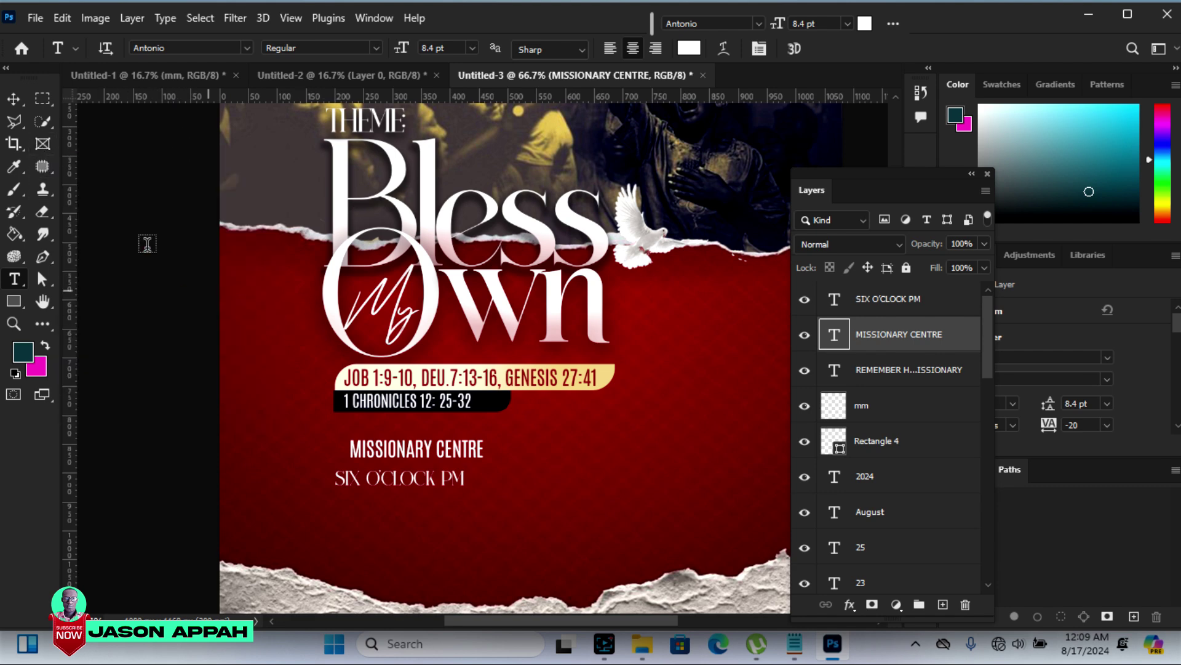
pyautogui.click(9, 100)
pyautogui.moveTo(458, 453); pyautogui.dragTo(443, 453)
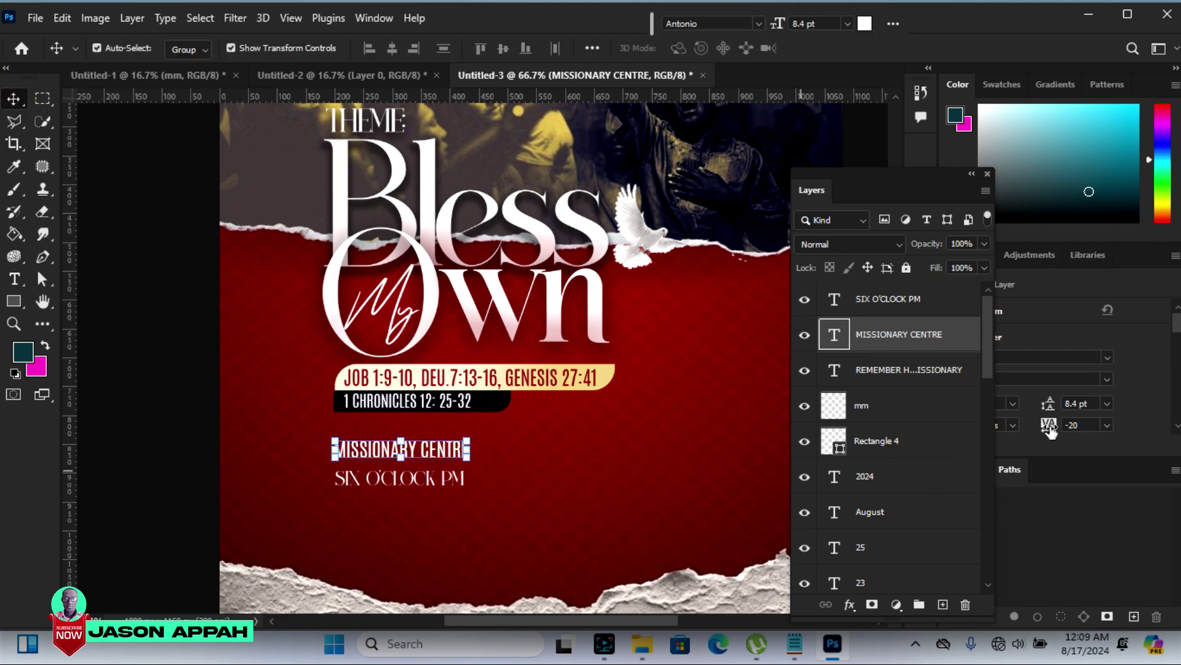
pyautogui.moveTo(1050, 430); pyautogui.dragTo(1055, 425)
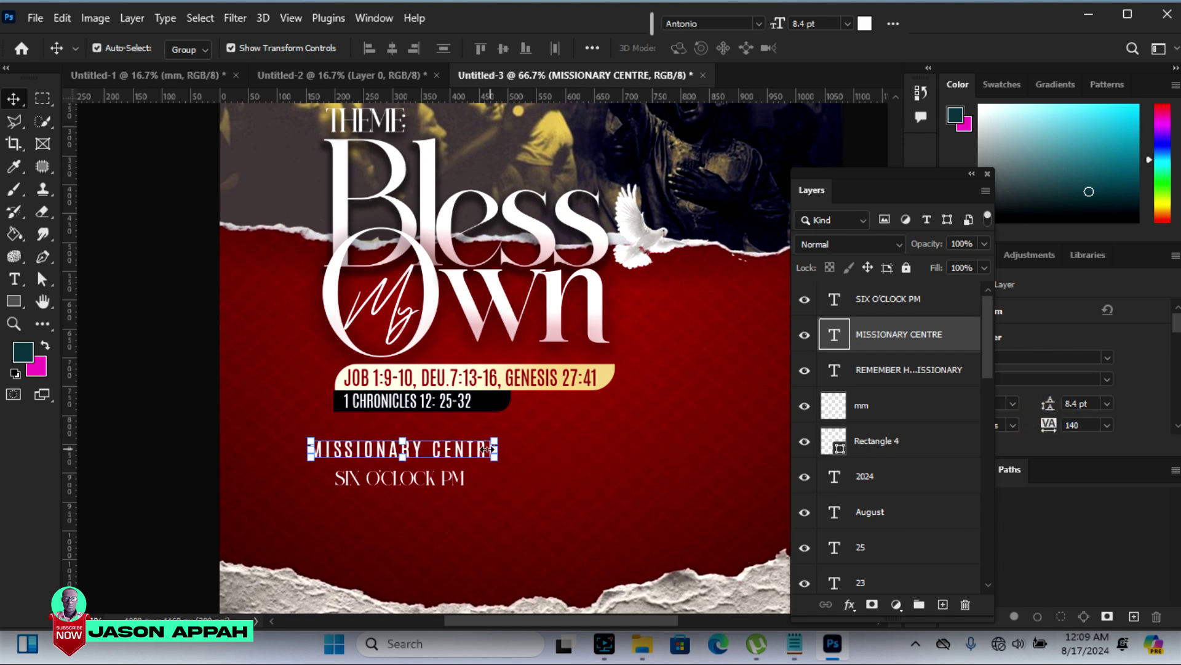
pyautogui.moveTo(468, 456); pyautogui.dragTo(487, 458)
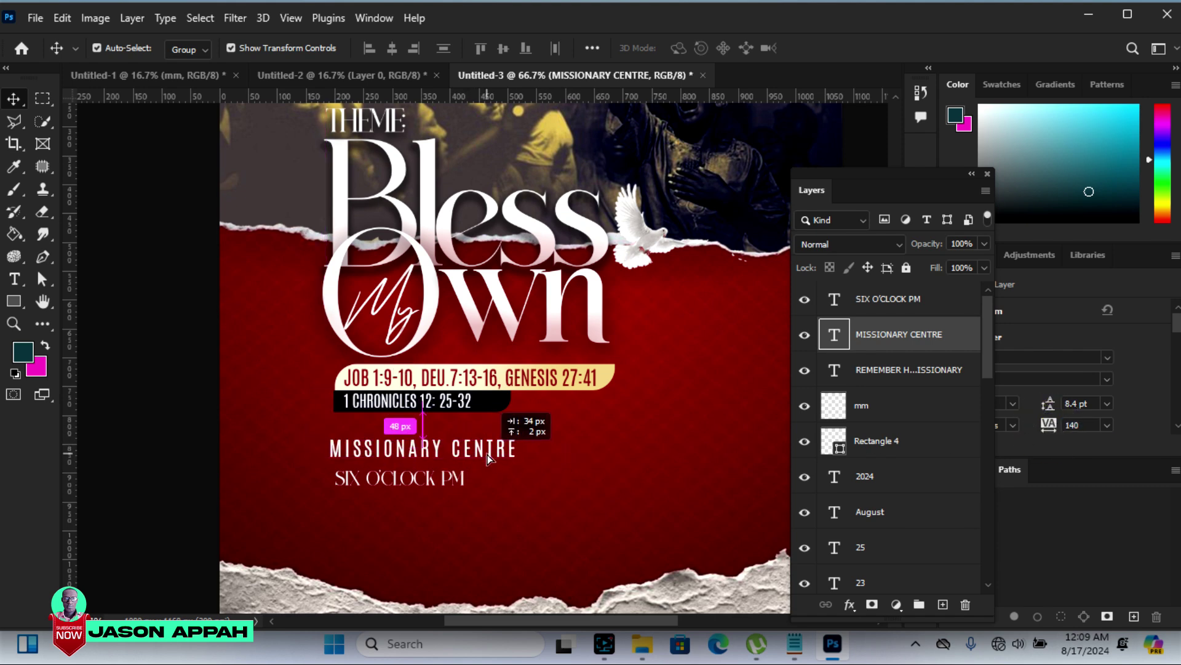
# Set SIX O'CLOCK PM to Antonio with tracking 120 and nudge it up slightly
pyautogui.click(416, 483)
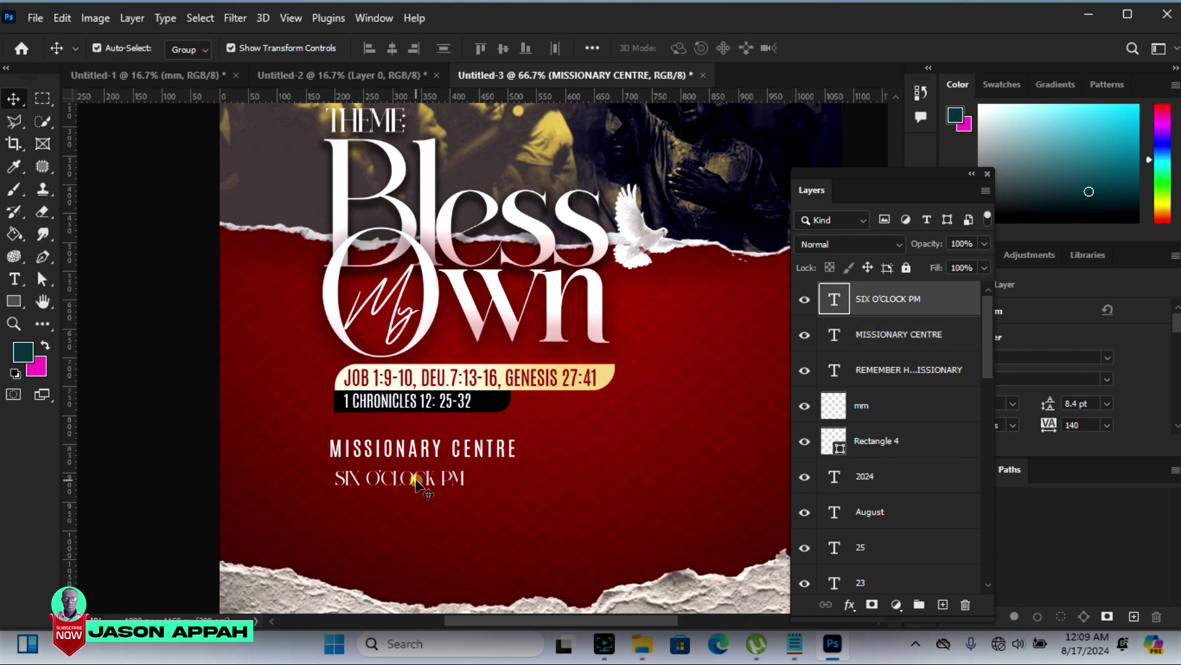
pyautogui.click(13, 279)
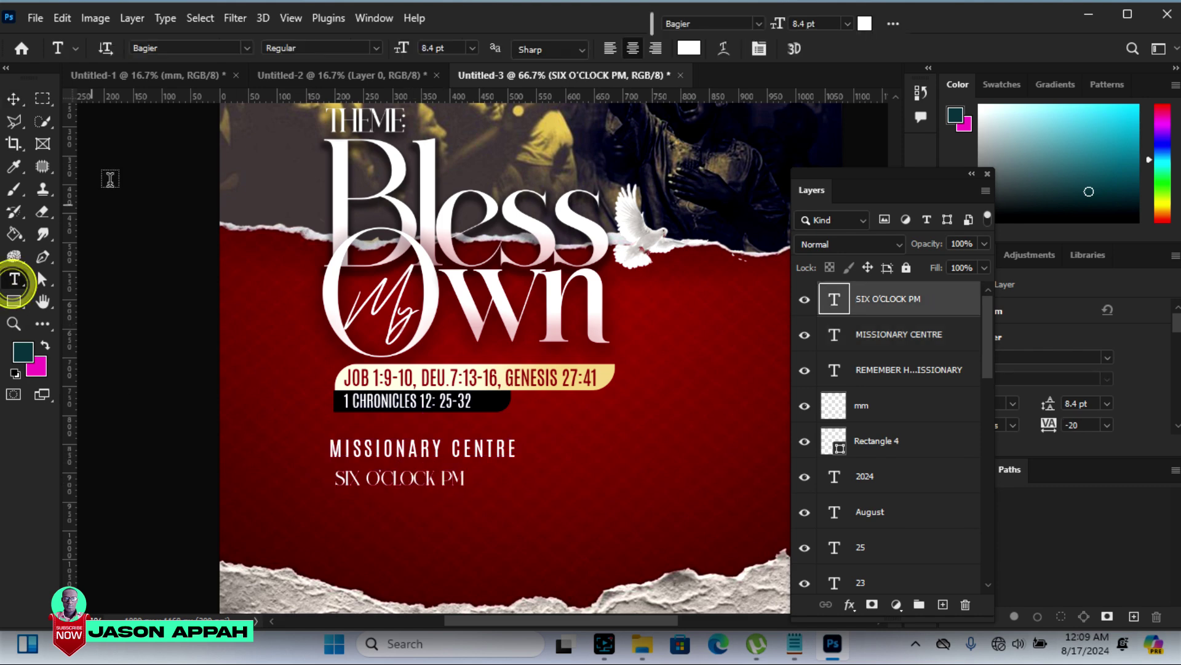
pyautogui.click(246, 48)
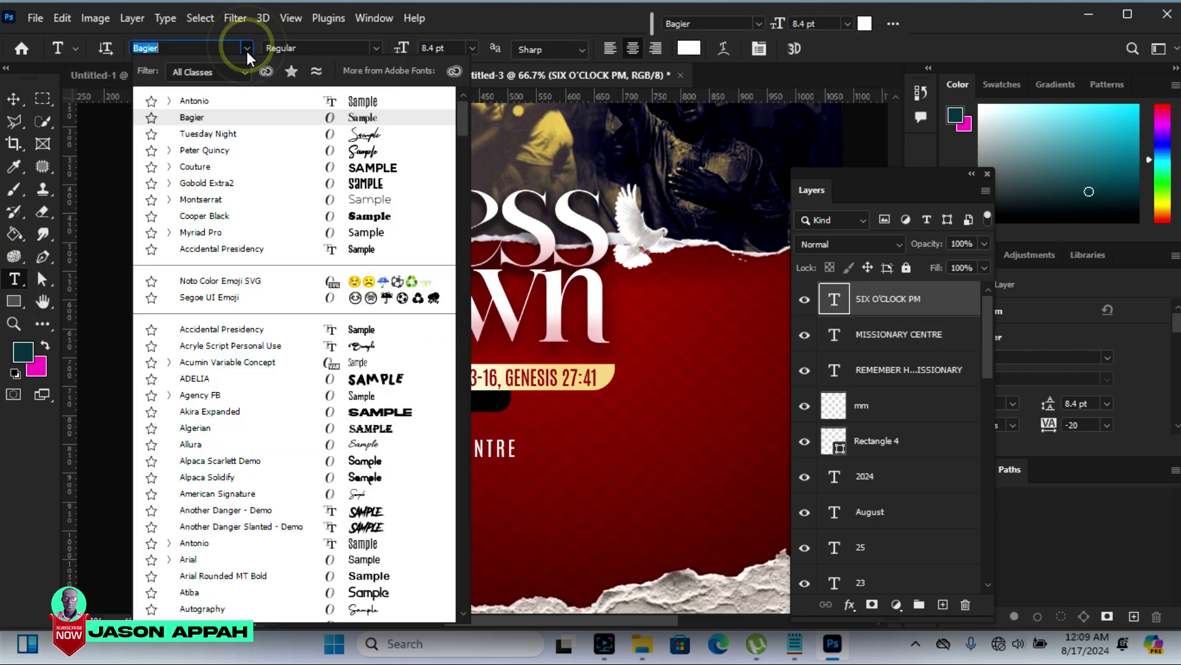
pyautogui.click(215, 107)
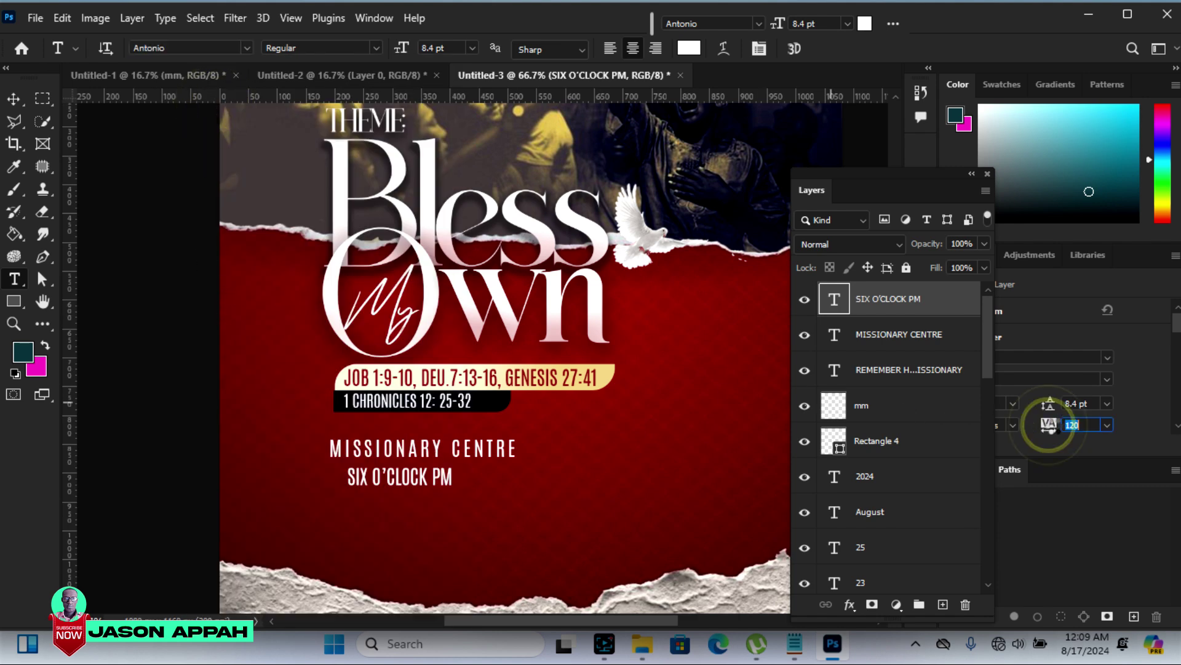
pyautogui.moveTo(1048, 427); pyautogui.dragTo(1101, 426)
pyautogui.click(13, 98)
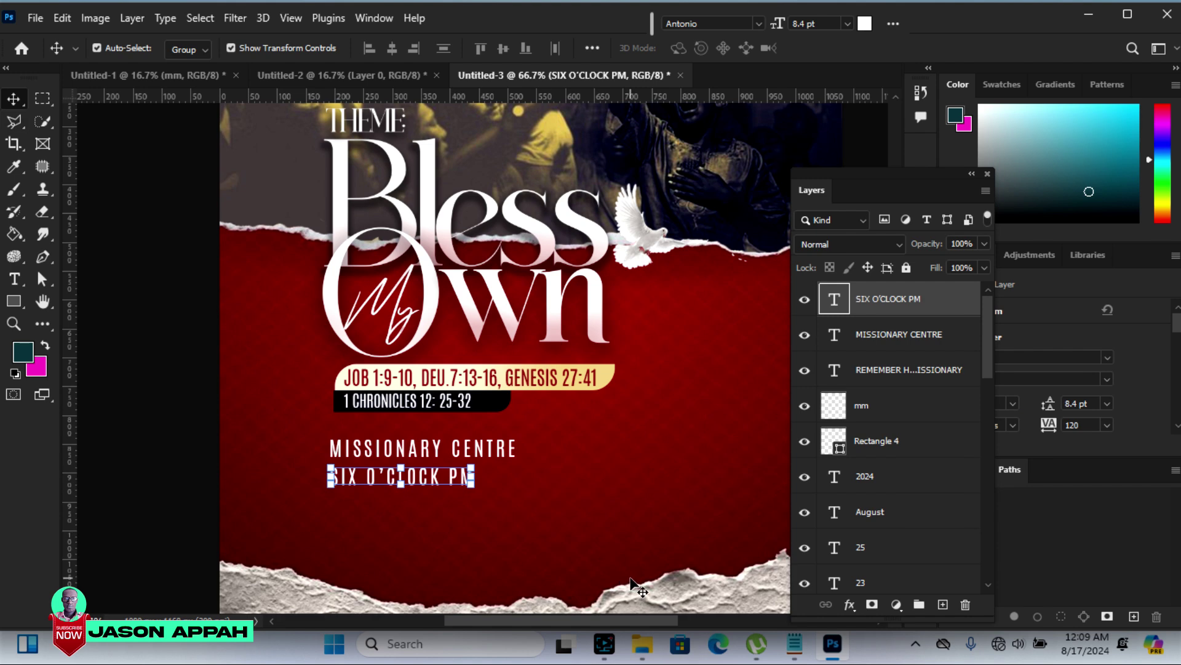
pyautogui.press('Up')
pyautogui.press('Up')
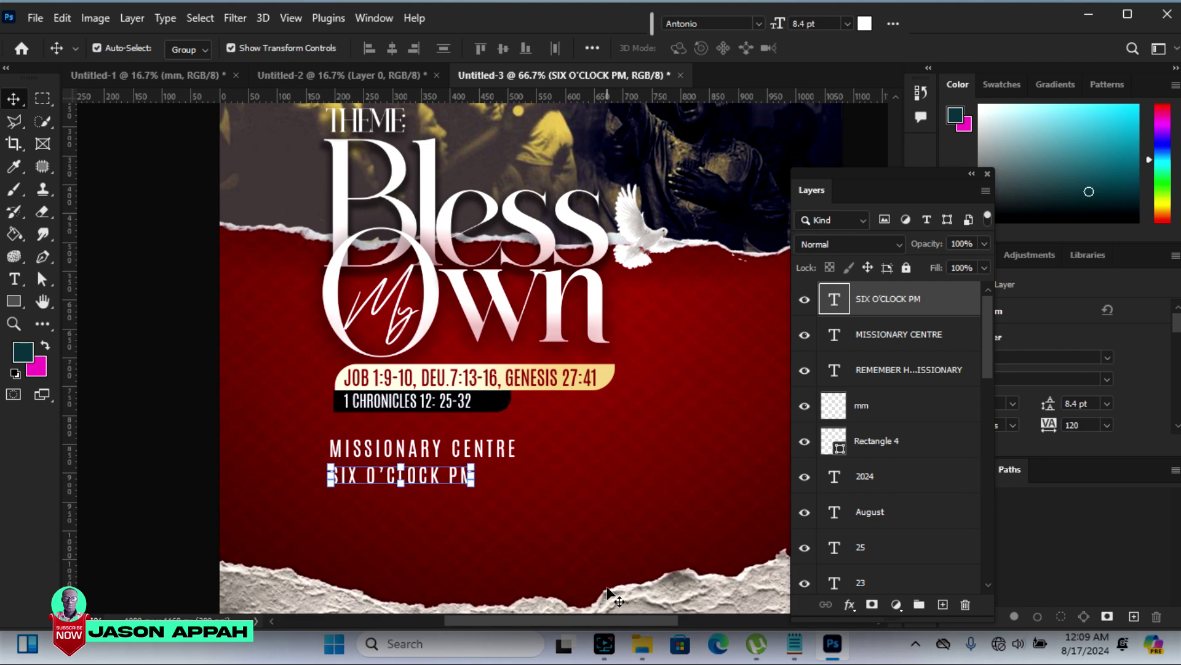
pyautogui.click(123, 446)
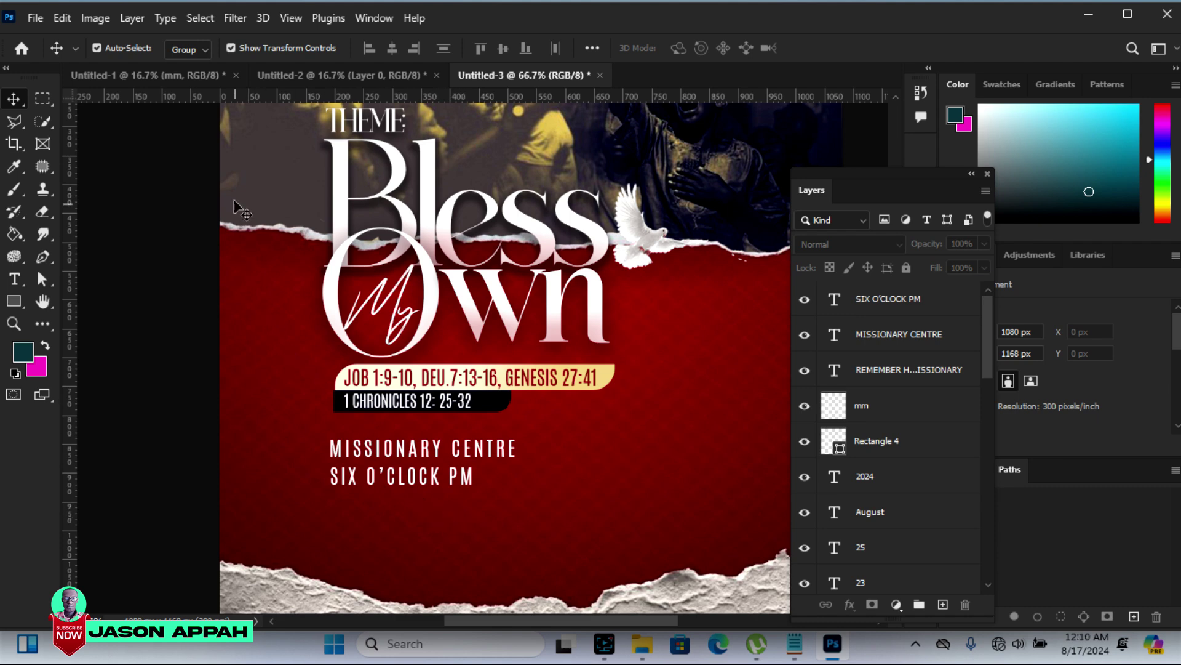
# Drag the blue-shirted man's photo from the Untitled-1 collage toward the flyer document
pyautogui.click(280, 75)
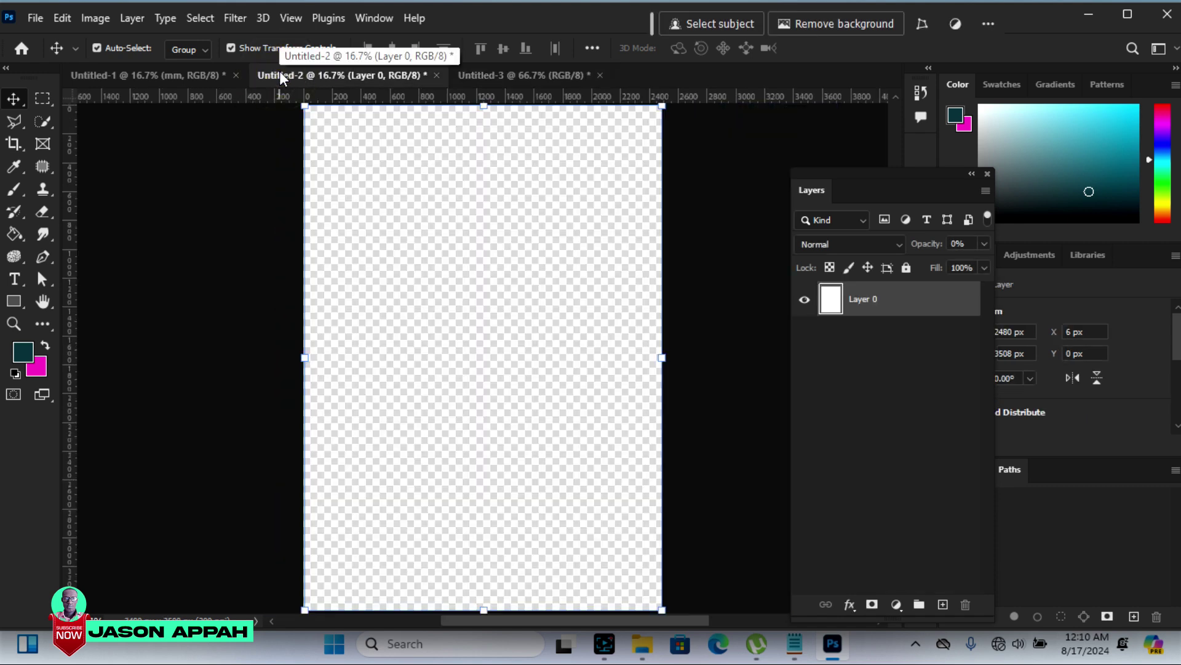
pyautogui.click(148, 74)
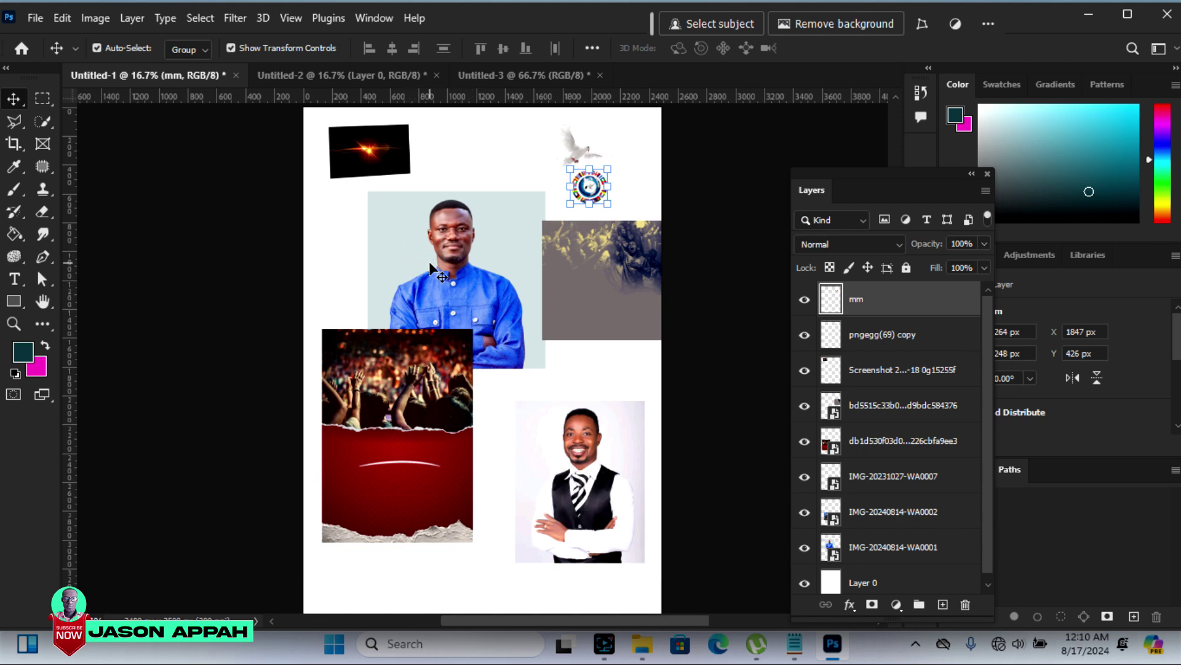
pyautogui.moveTo(431, 269); pyautogui.dragTo(516, 153)
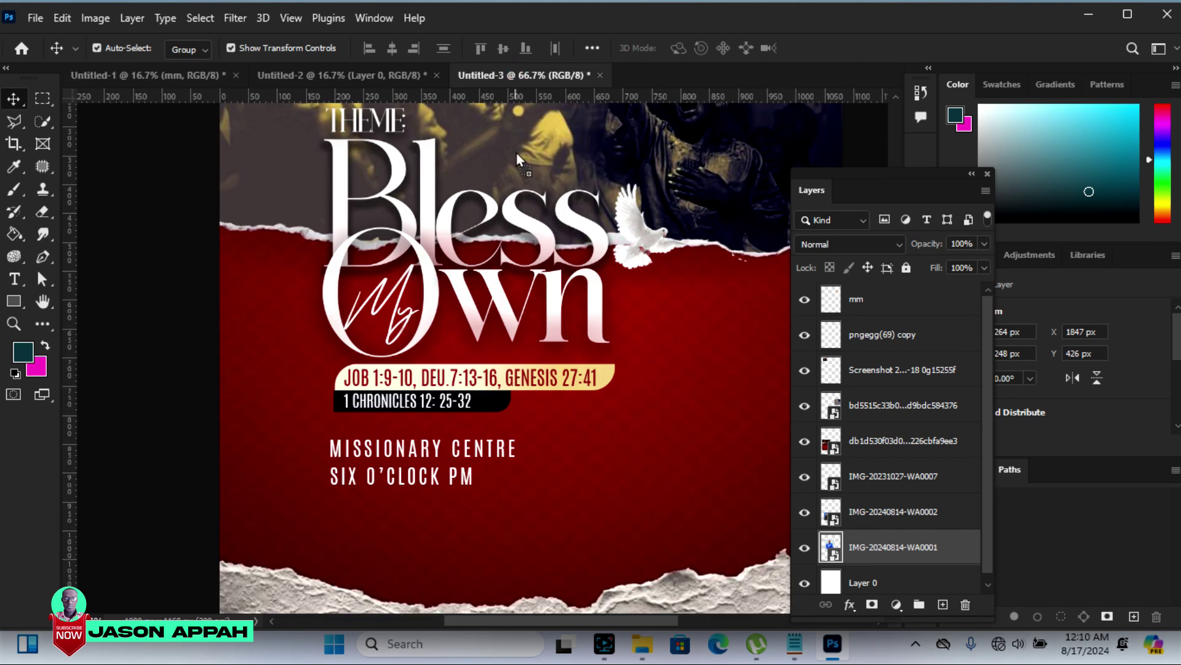
# Drop the man's photo into the flyer, shrink it to about 364 × 363 px at the lower right, and rasterize it
pyautogui.moveTo(512, 402); pyautogui.dragTo(498, 386)
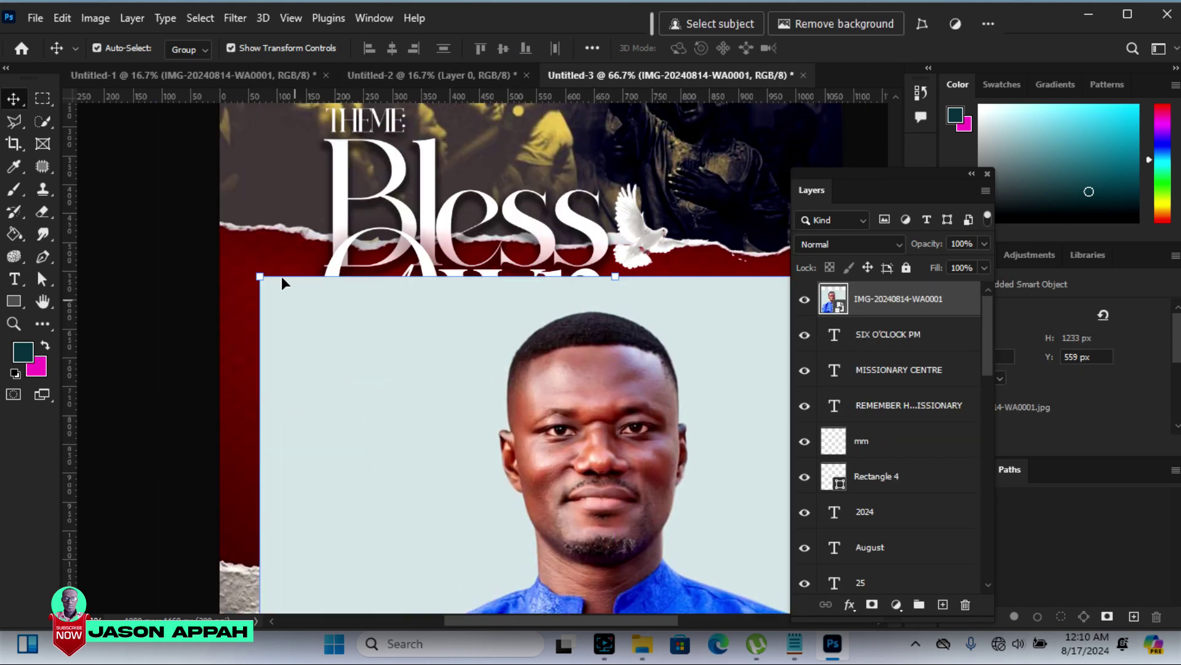
pyautogui.moveTo(261, 275); pyautogui.dragTo(340, 154)
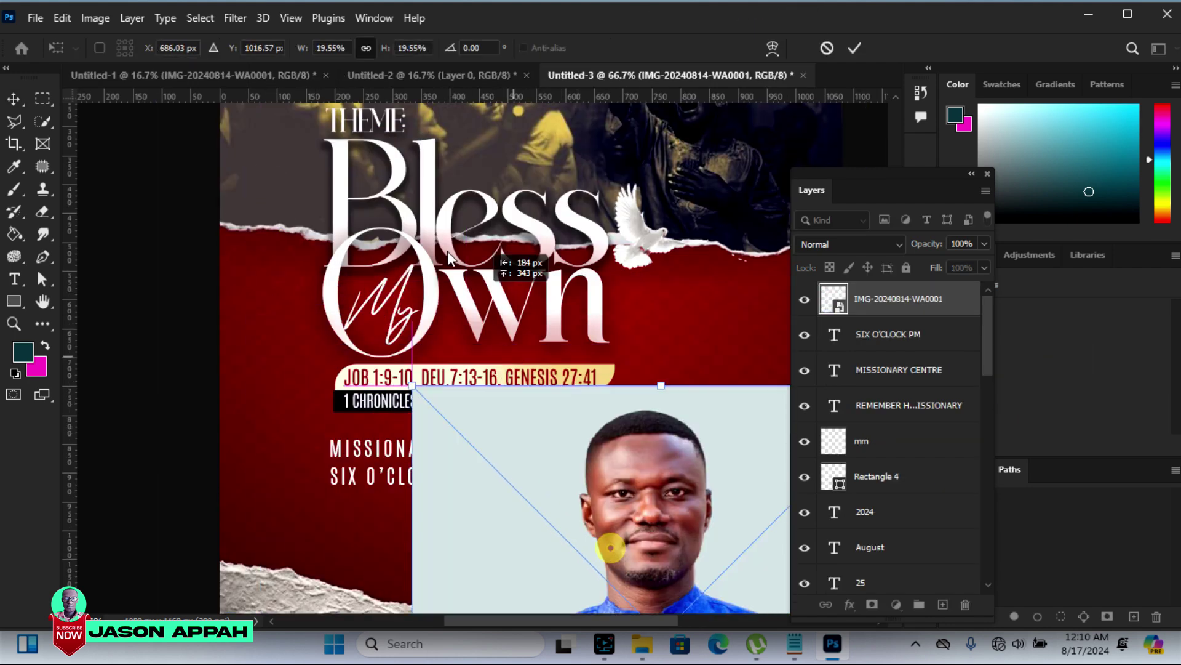
pyautogui.moveTo(289, 150); pyautogui.dragTo(579, 440)
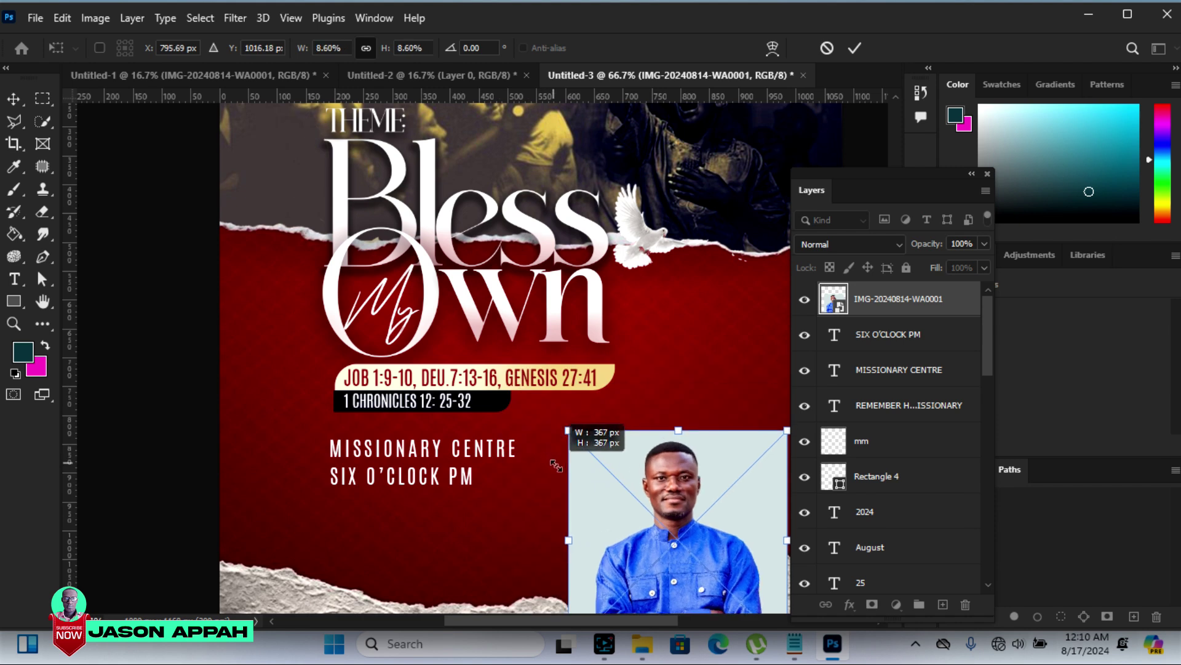
pyautogui.moveTo(630, 506); pyautogui.dragTo(547, 435)
pyautogui.moveTo(655, 459); pyautogui.dragTo(636, 499)
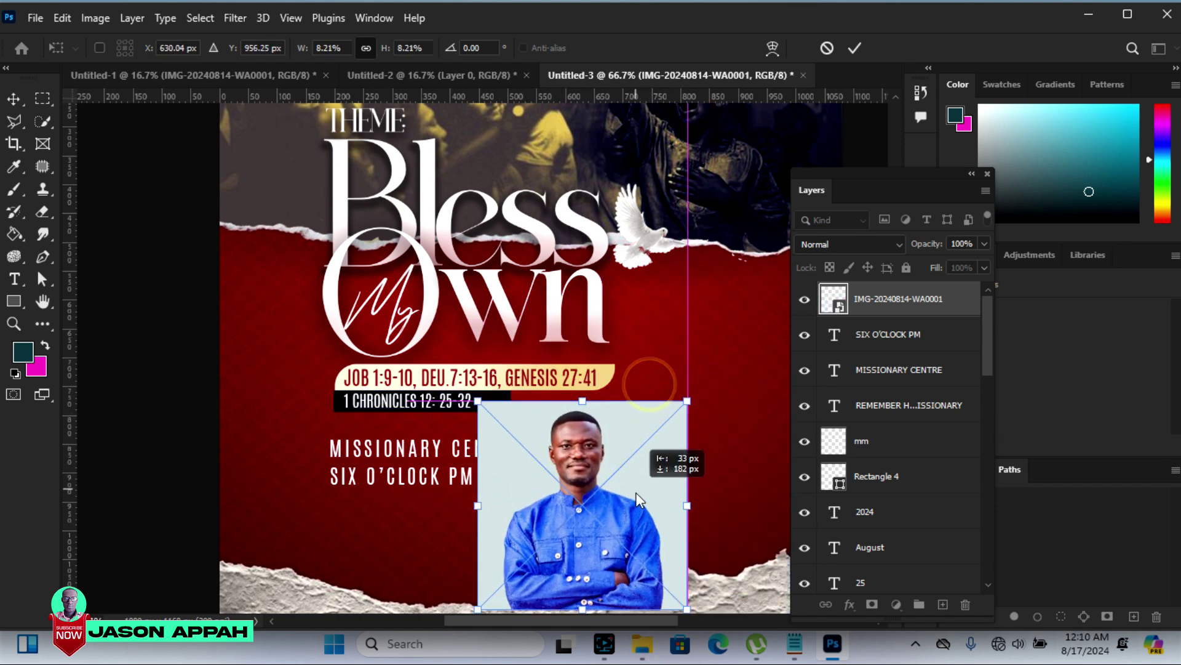
pyautogui.press('Return')
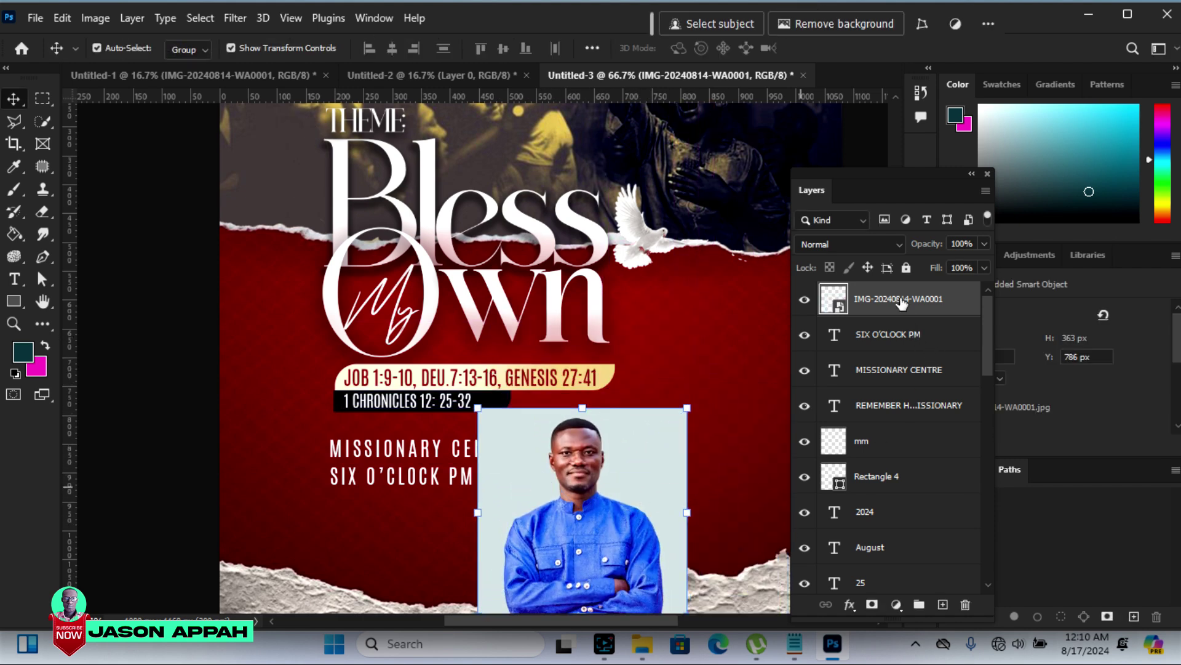
pyautogui.rightClick(902, 303)
pyautogui.click(967, 361)
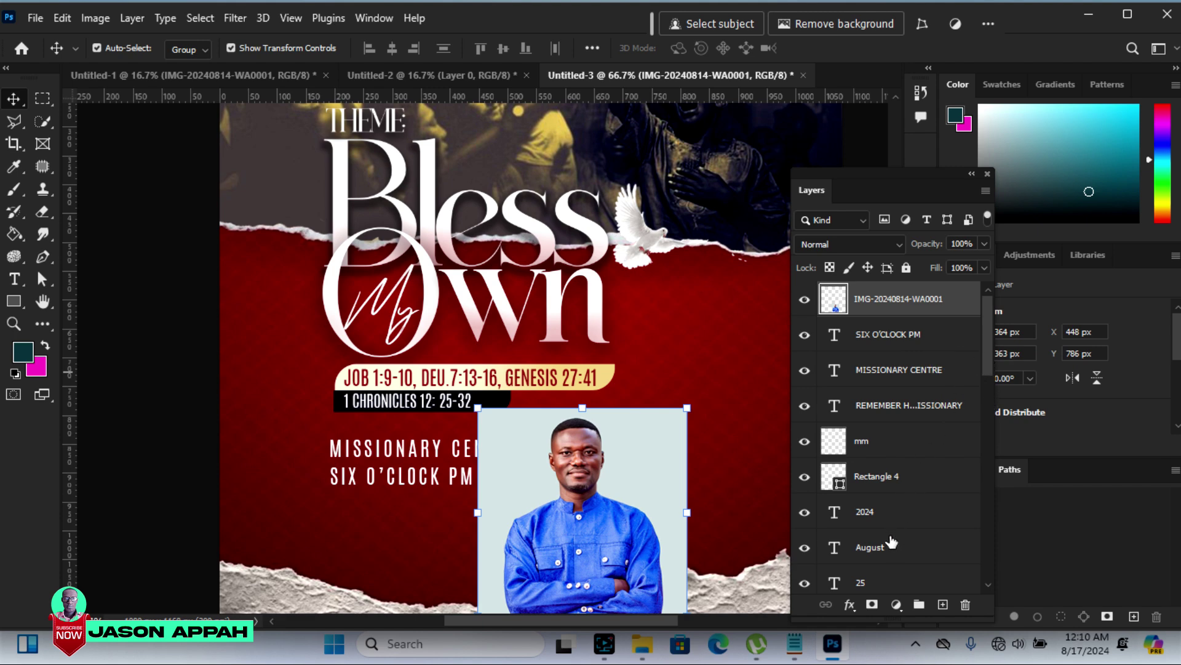
pyautogui.moveTo(892, 548)
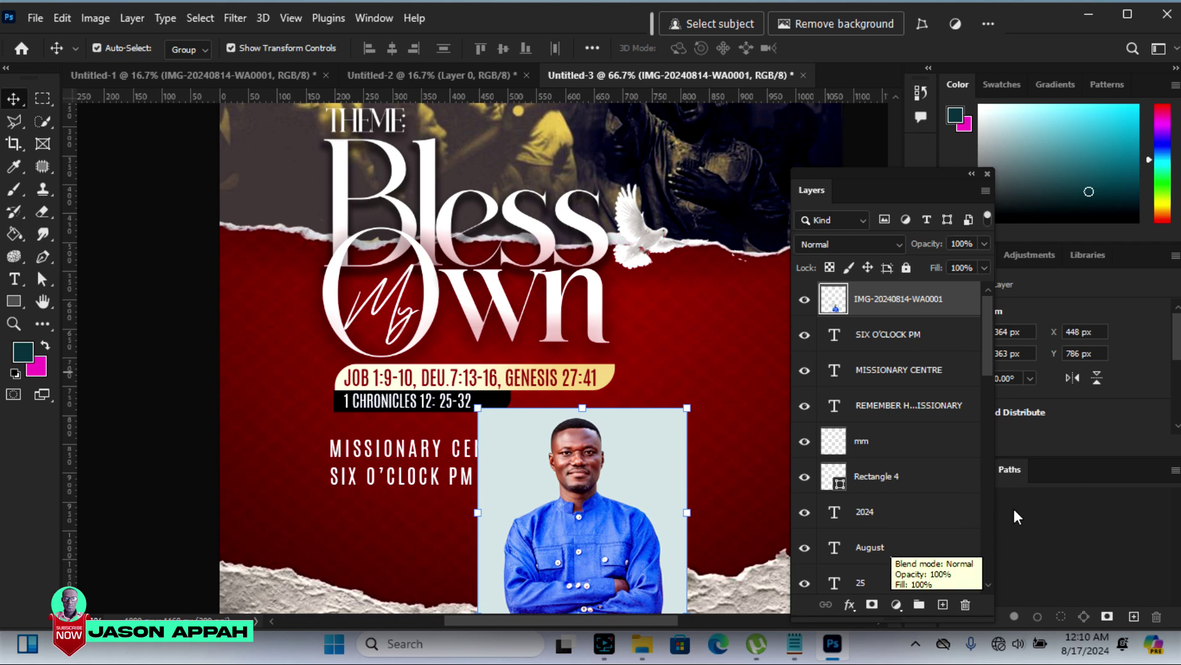
# Remove the pale background from the blue-shirted man's photo
pyautogui.scroll(-2, 1178, 346)
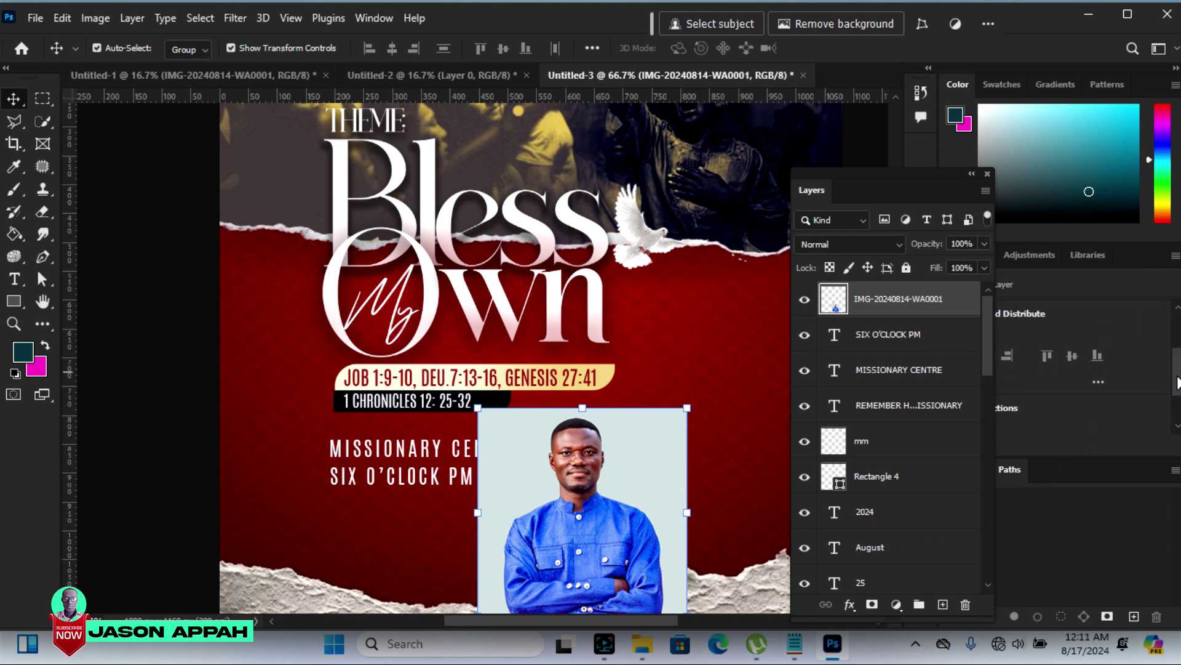
pyautogui.moveTo(891, 178); pyautogui.dragTo(832, 176)
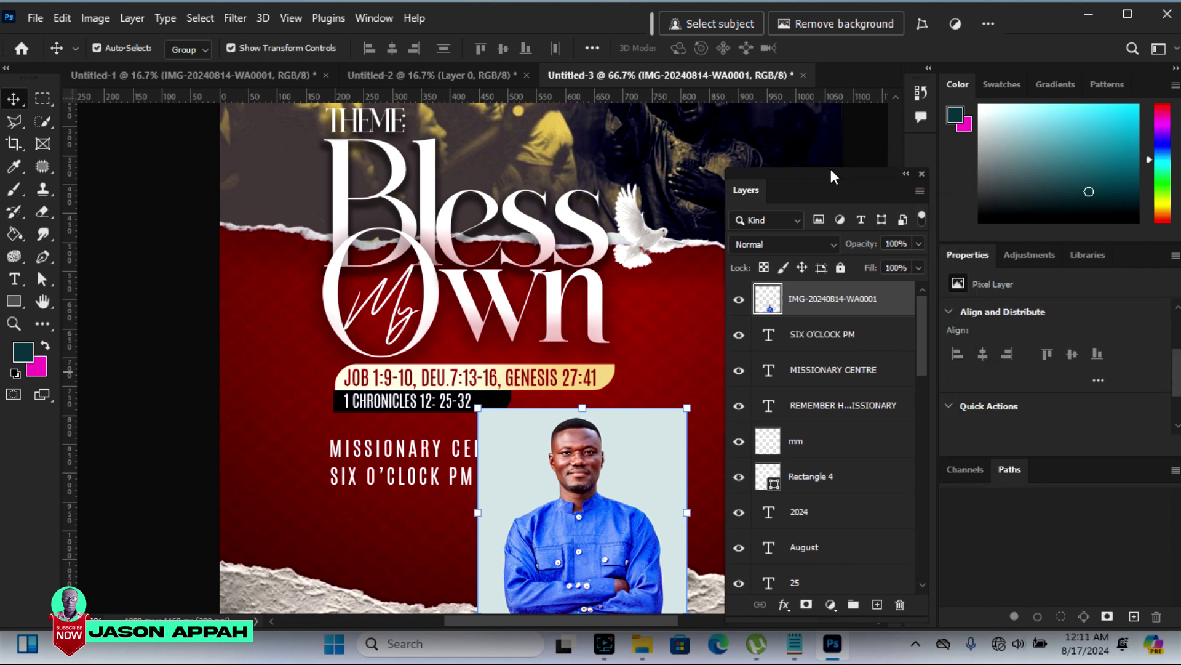
pyautogui.scroll(2, 1177, 375)
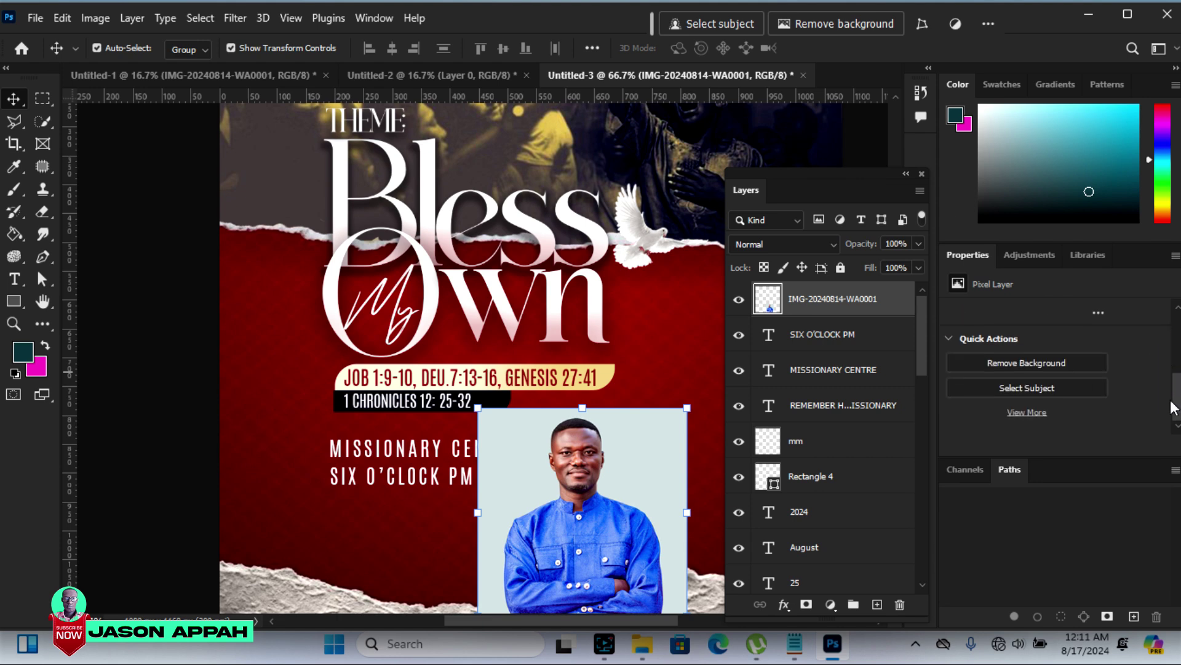
pyautogui.click(1030, 363)
pyautogui.moveTo(611, 546); pyautogui.dragTo(620, 533)
pyautogui.moveTo(596, 618); pyautogui.dragTo(619, 621)
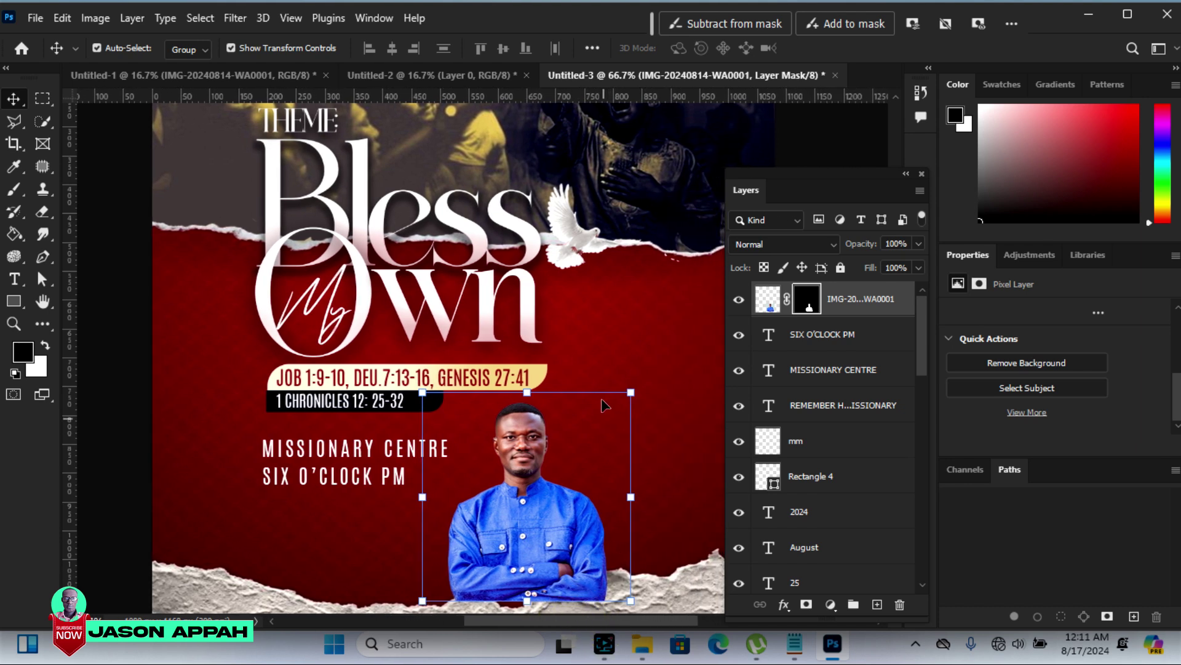
# Scale the cut-out man down to 91.34% and shift him right at the bottom of the flyer
pyautogui.moveTo(631, 392); pyautogui.dragTo(614, 411)
pyautogui.moveTo(537, 522); pyautogui.dragTo(556, 530)
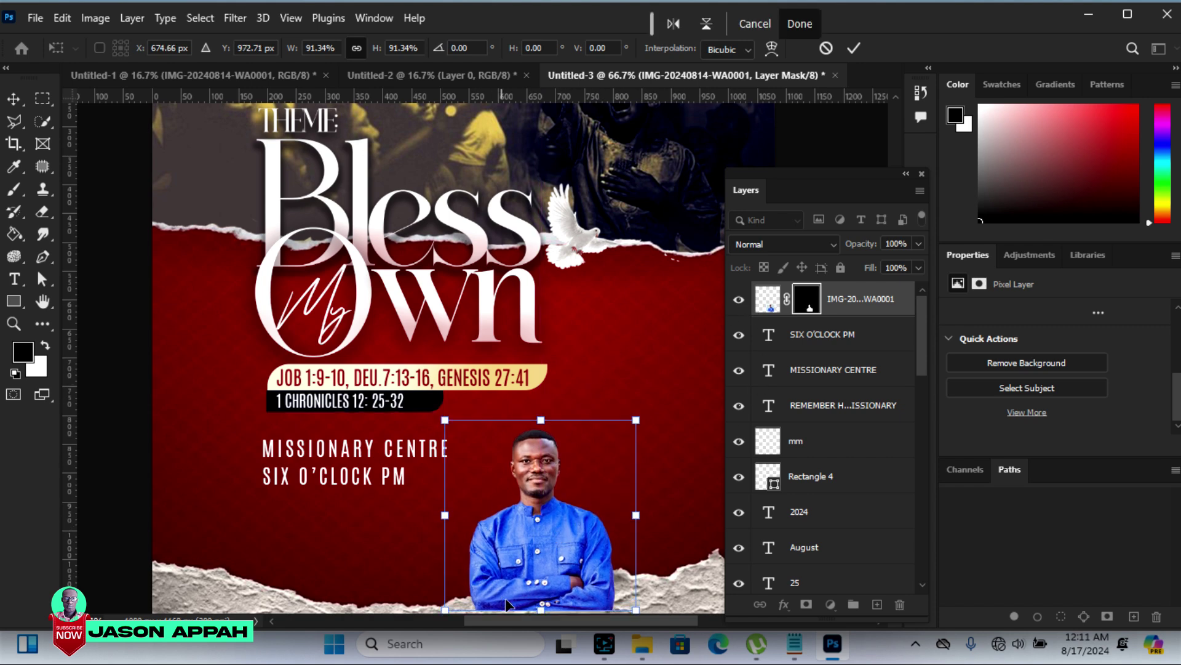
pyautogui.moveTo(516, 621); pyautogui.dragTo(552, 623)
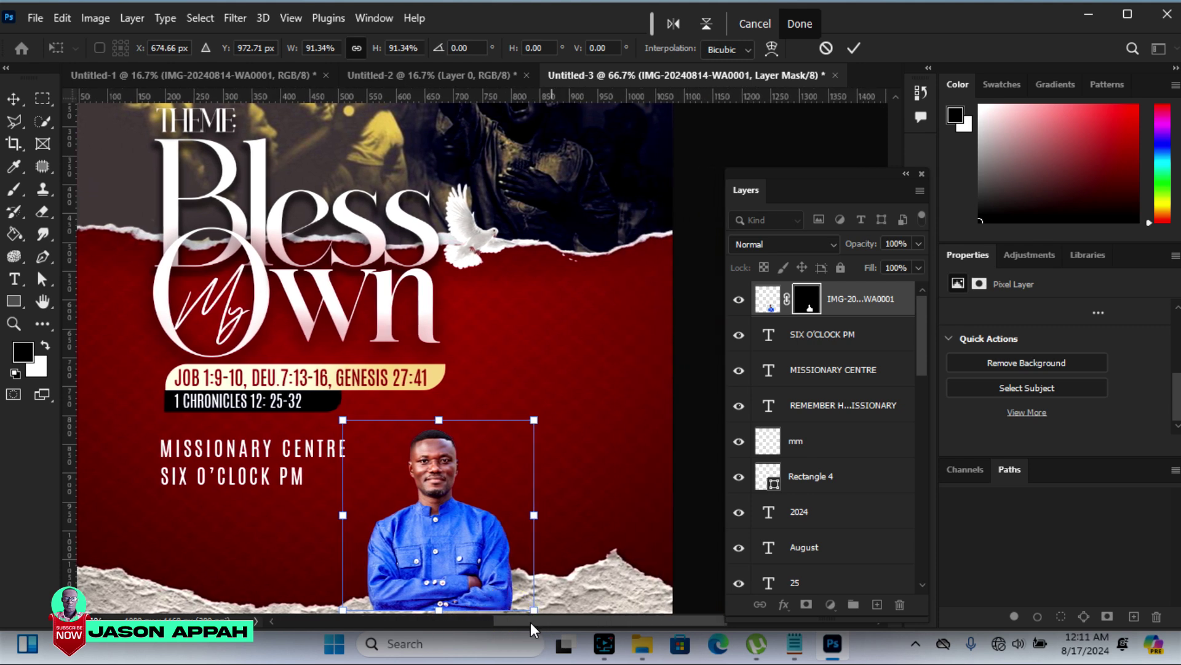
pyautogui.click(854, 49)
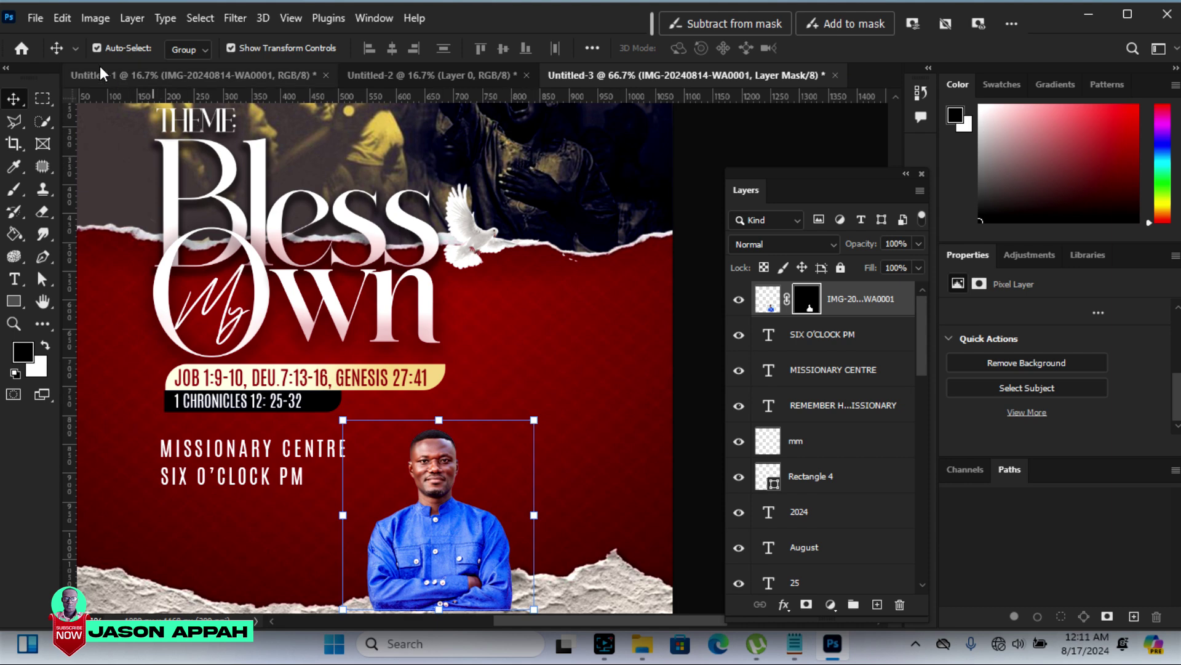
pyautogui.click(235, 18)
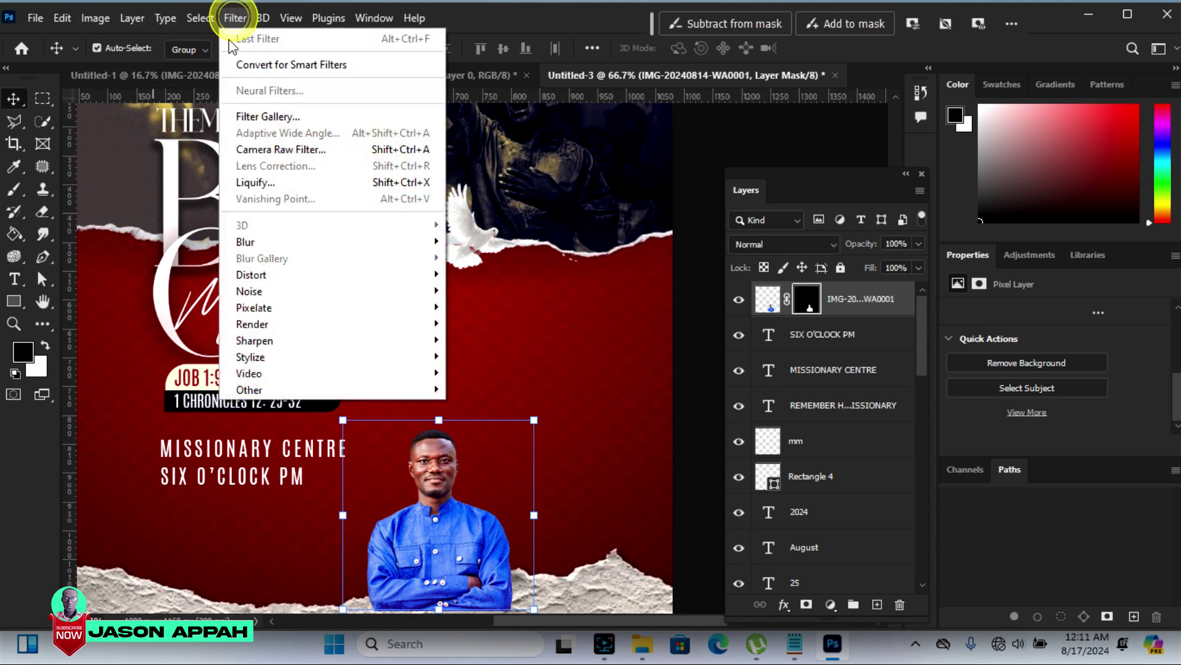
pyautogui.moveTo(255, 339)
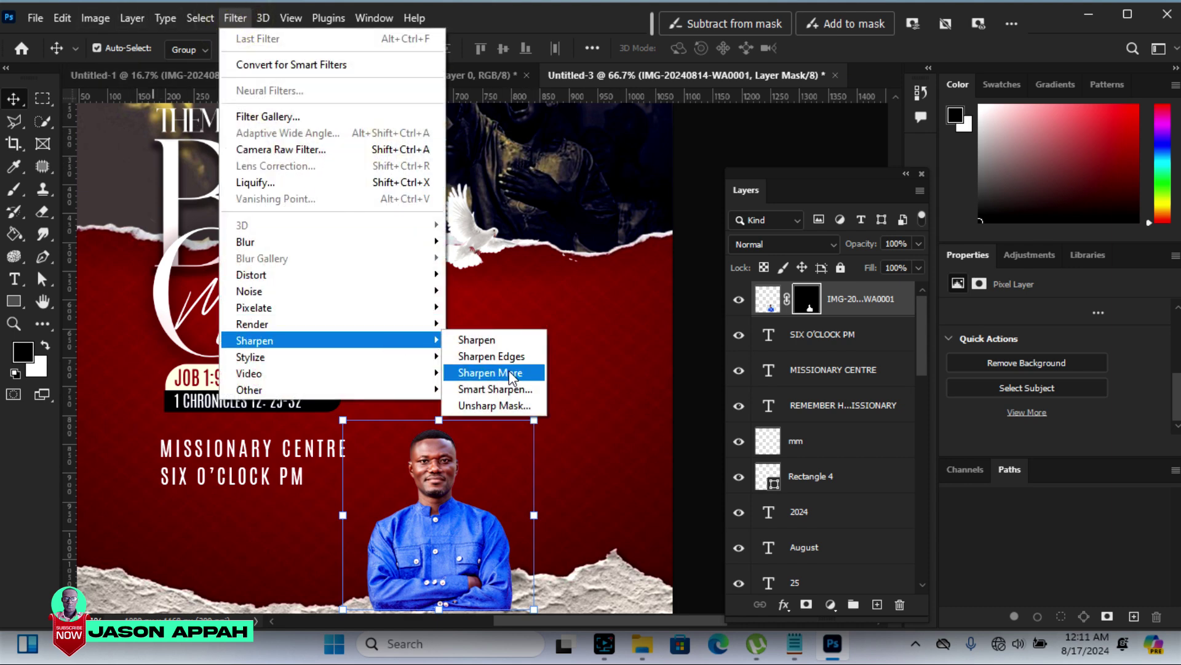
# Sharpen the blue-shirted man's photo with Unsharp Mask at a reduced radius
pyautogui.click(499, 405)
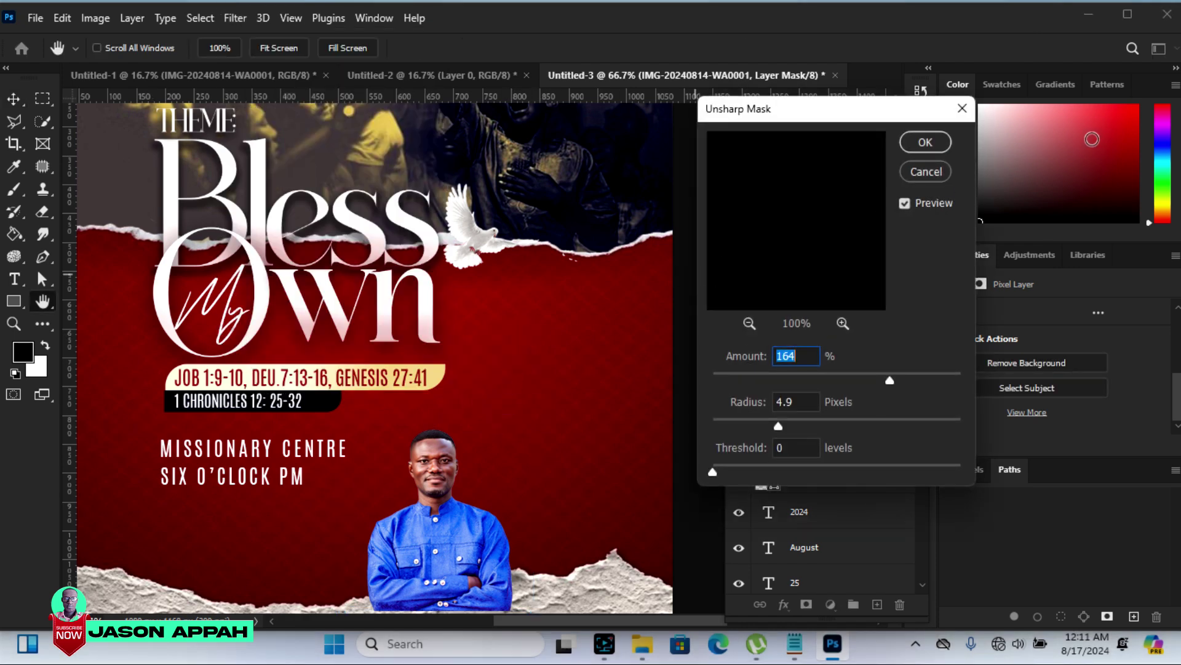
pyautogui.click(921, 177)
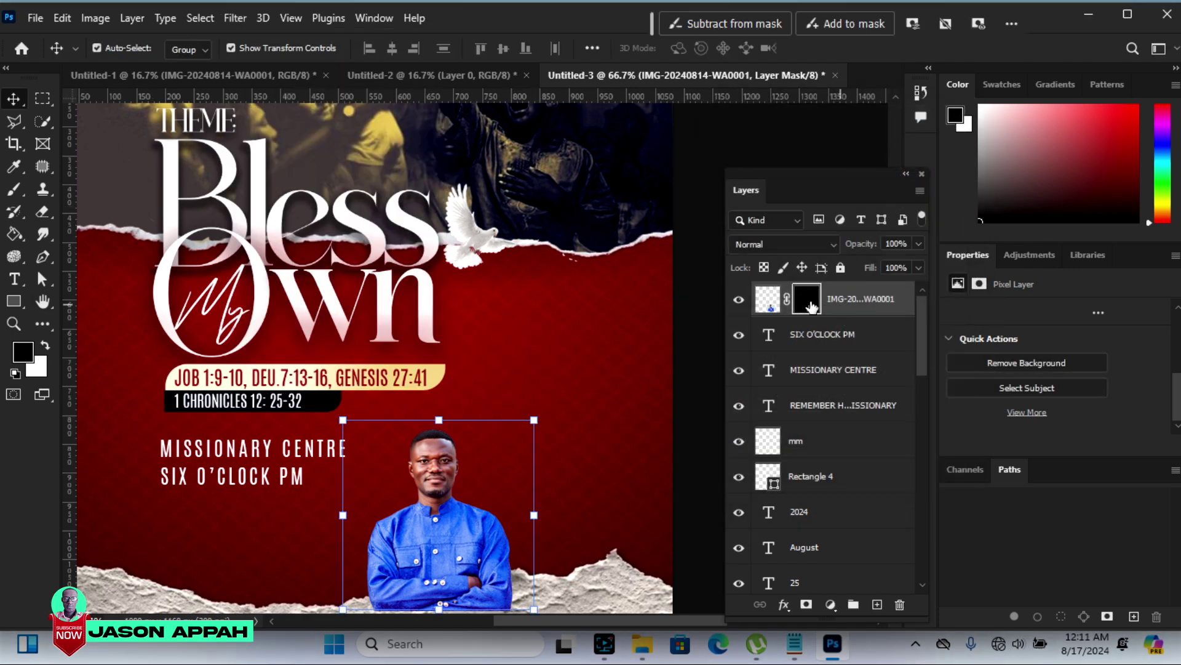
pyautogui.click(766, 301)
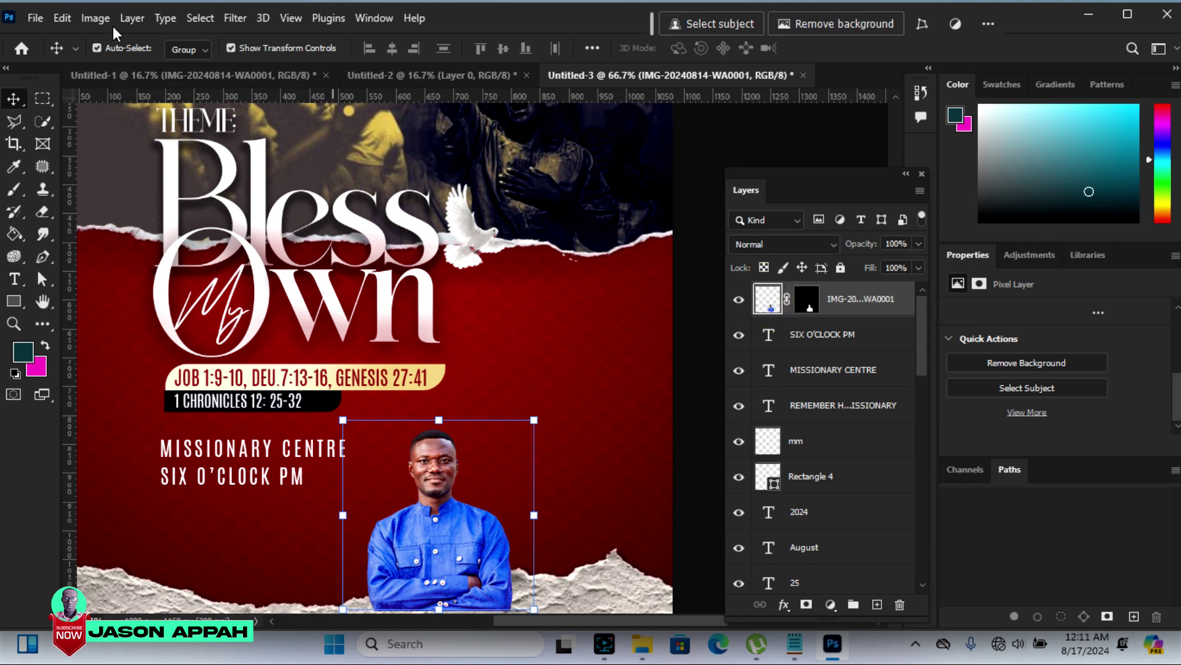
pyautogui.click(235, 19)
pyautogui.moveTo(254, 340)
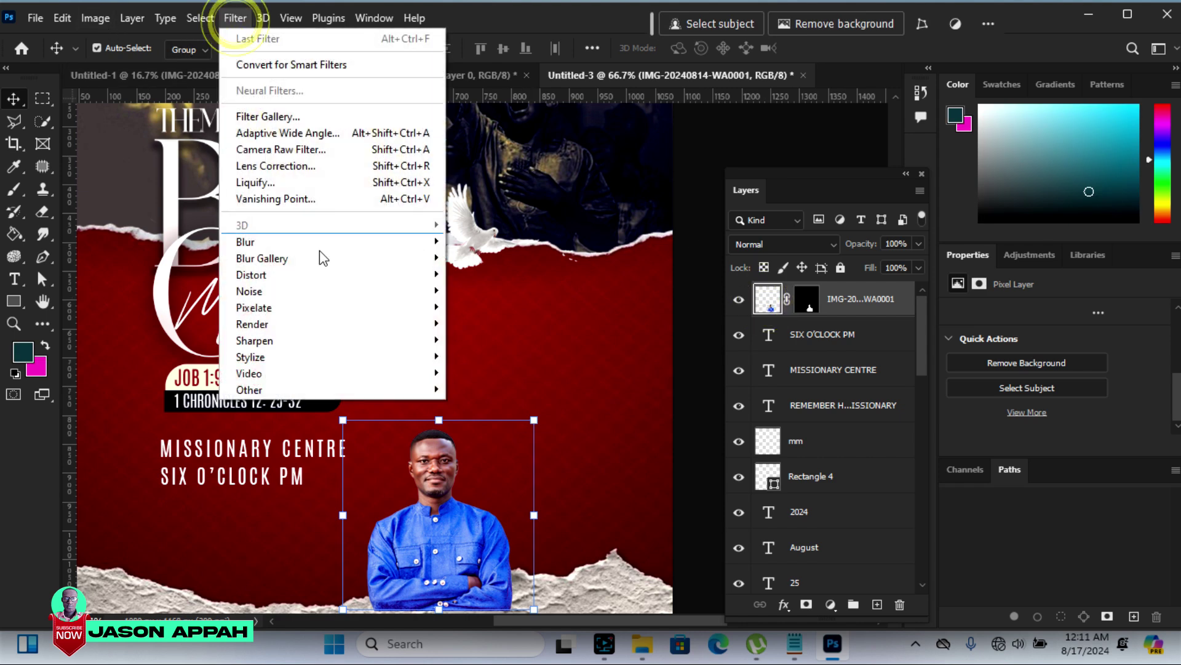
pyautogui.click(494, 406)
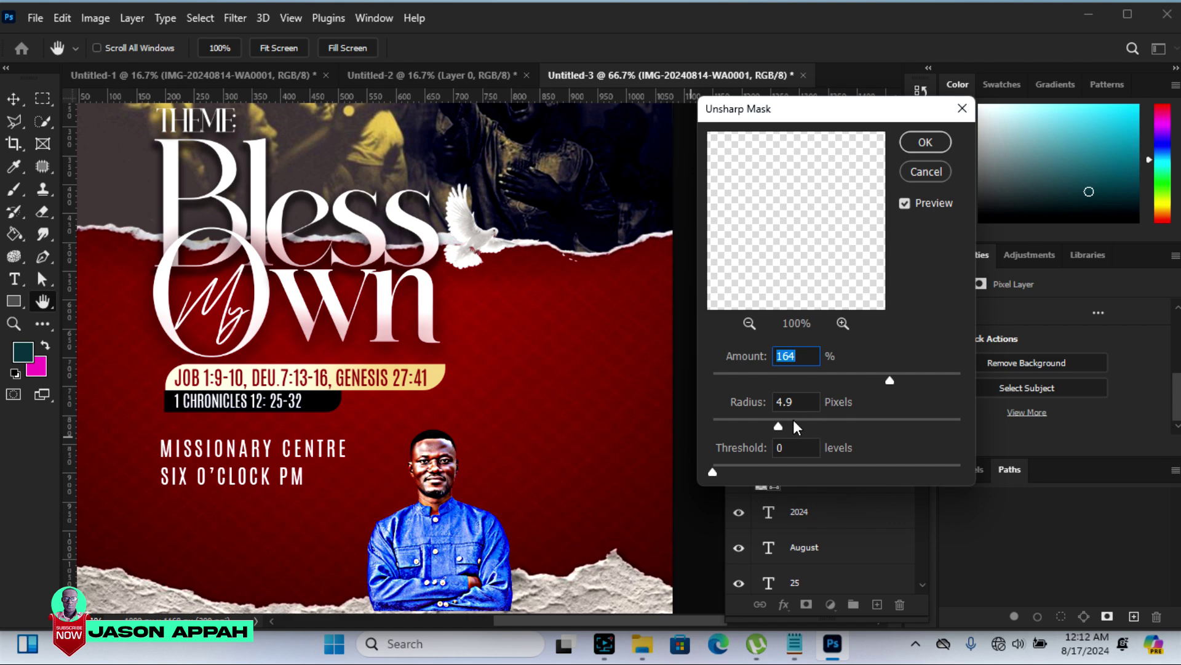
pyautogui.moveTo(777, 426); pyautogui.dragTo(770, 426)
pyautogui.press('Tab')
pyautogui.click(926, 144)
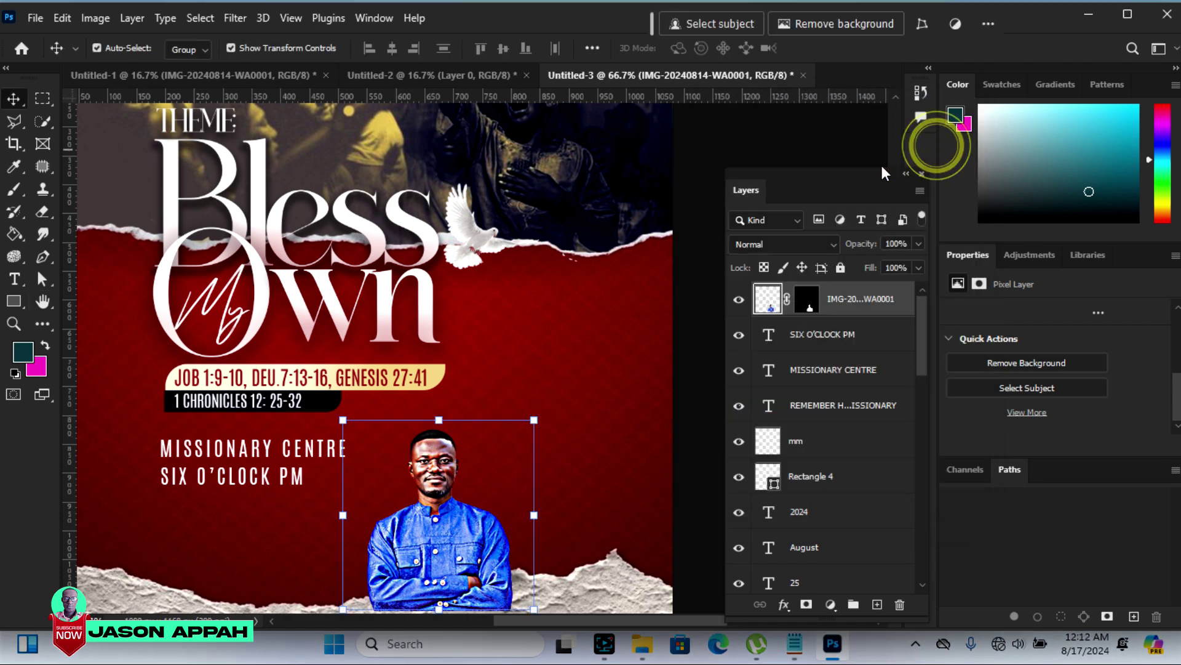
# Raise the man's photo brightness to 44, then return to the Untitled-1 collage
pyautogui.click(102, 20)
pyautogui.moveTo(124, 65)
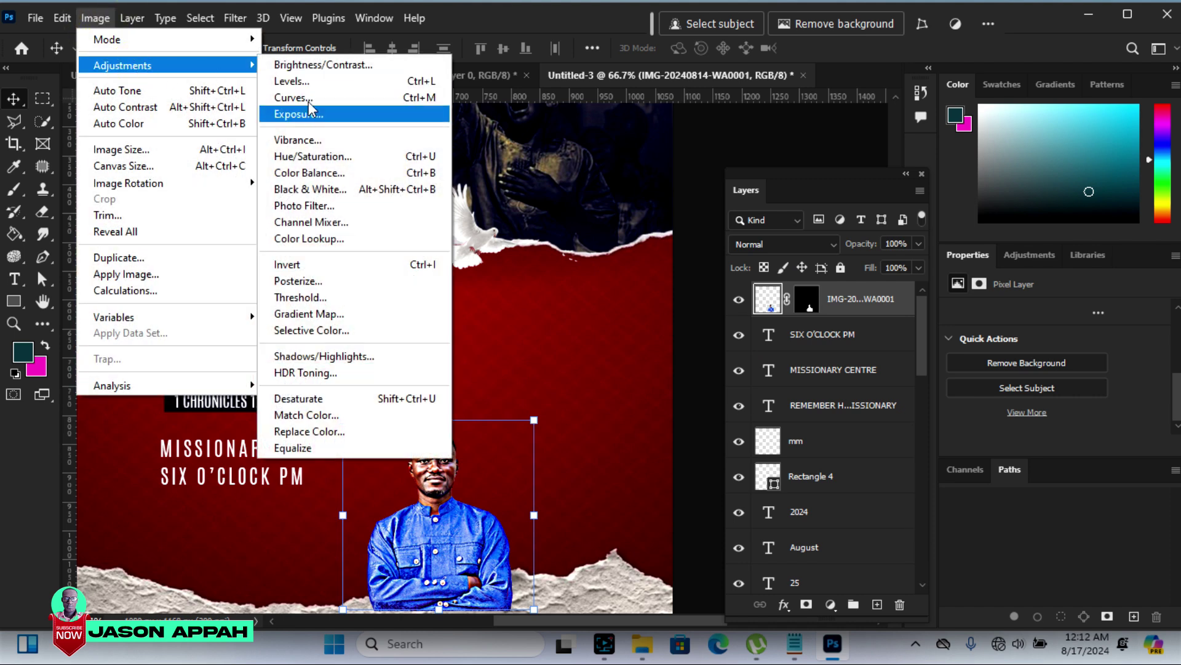
pyautogui.click(313, 64)
pyautogui.moveTo(171, 182); pyautogui.dragTo(193, 190)
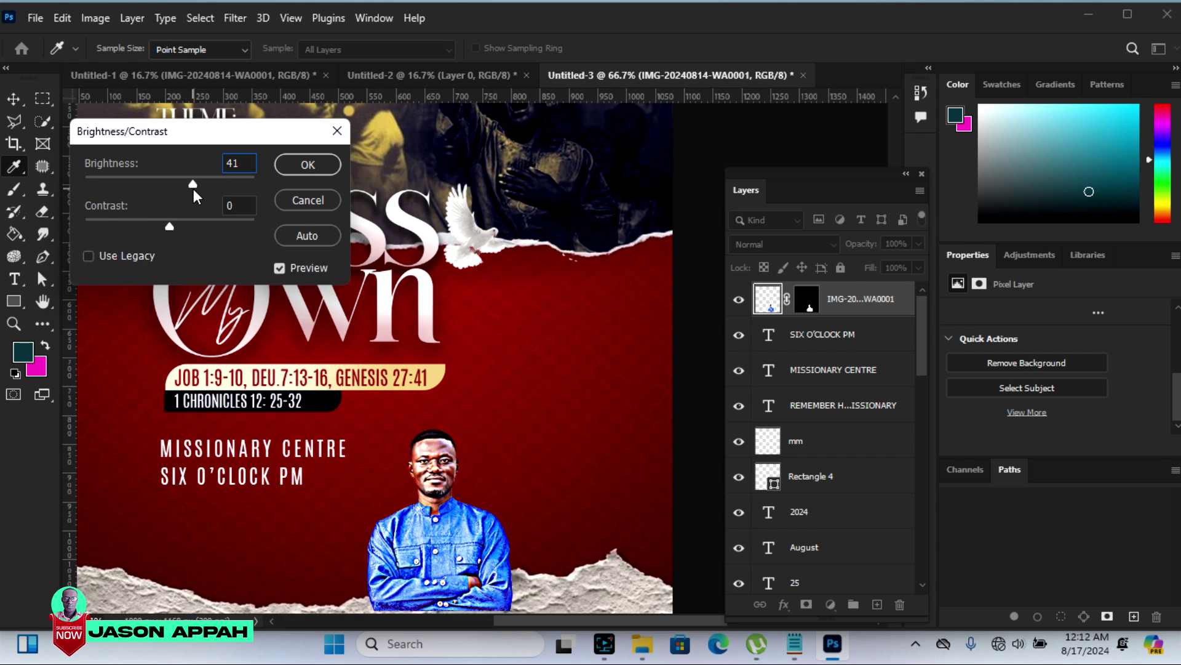
pyautogui.moveTo(193, 191); pyautogui.dragTo(196, 195)
pyautogui.click(308, 166)
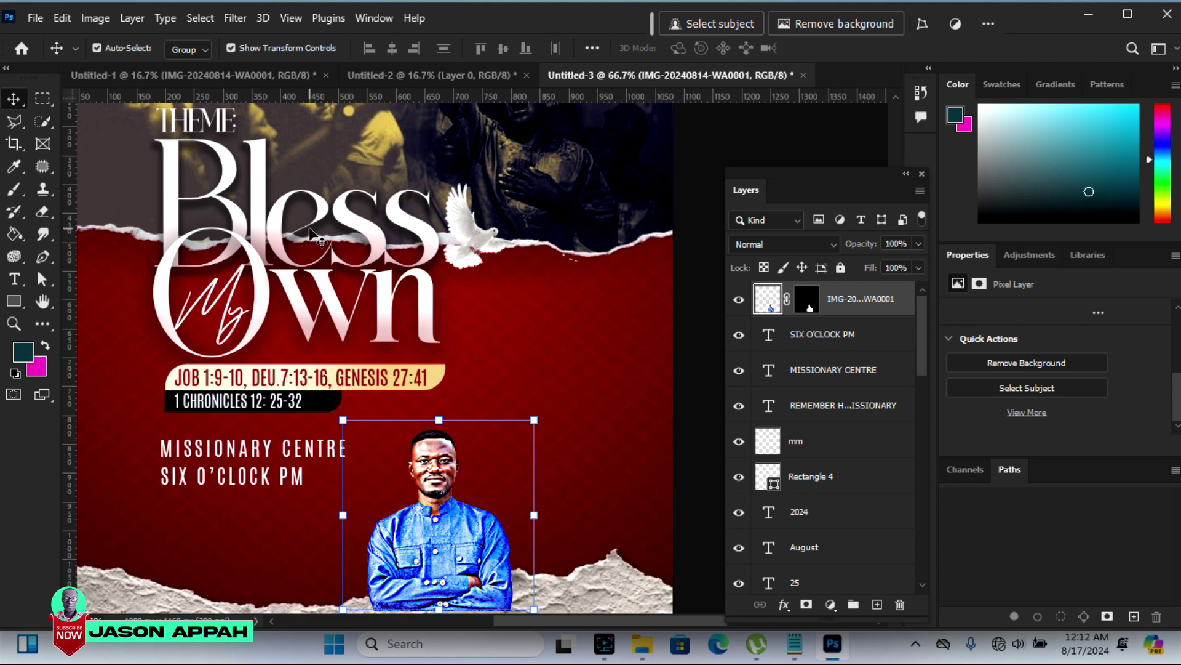
pyautogui.click(200, 72)
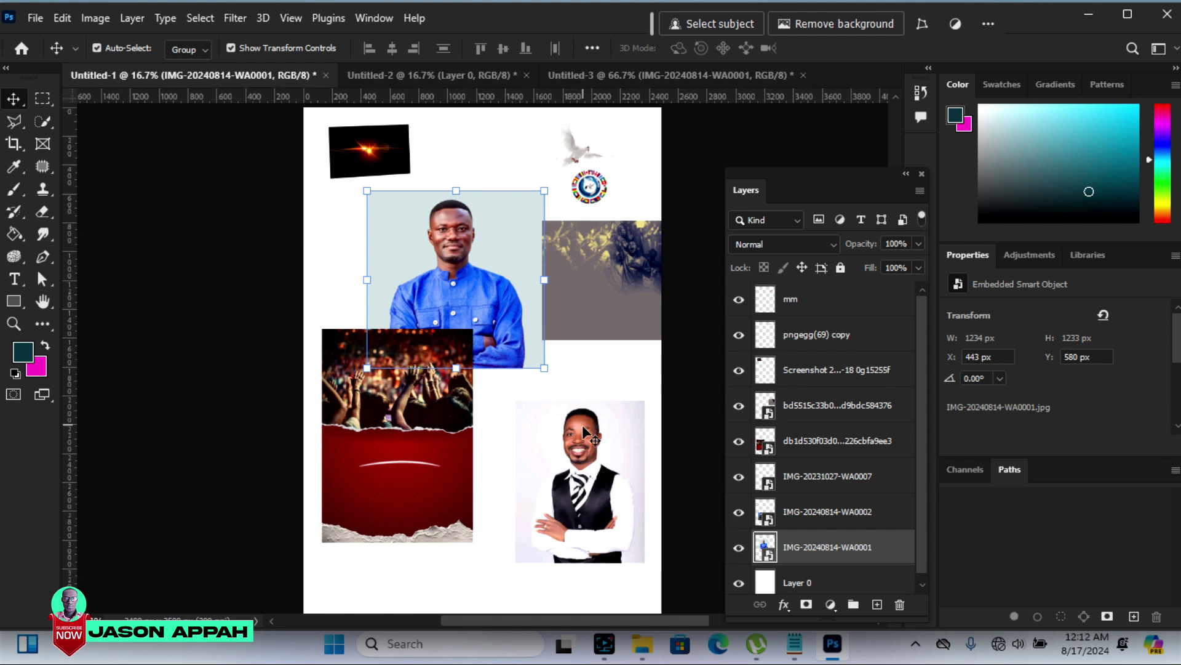
# Bring the IMG-20231027-WA0007 pastor photo into the flyer and shrink it to fit
pyautogui.moveTo(594, 475)
pyautogui.mouseDown()
pyautogui.moveTo(577, 252)
pyautogui.moveTo(539, 394)
pyautogui.mouseUp()
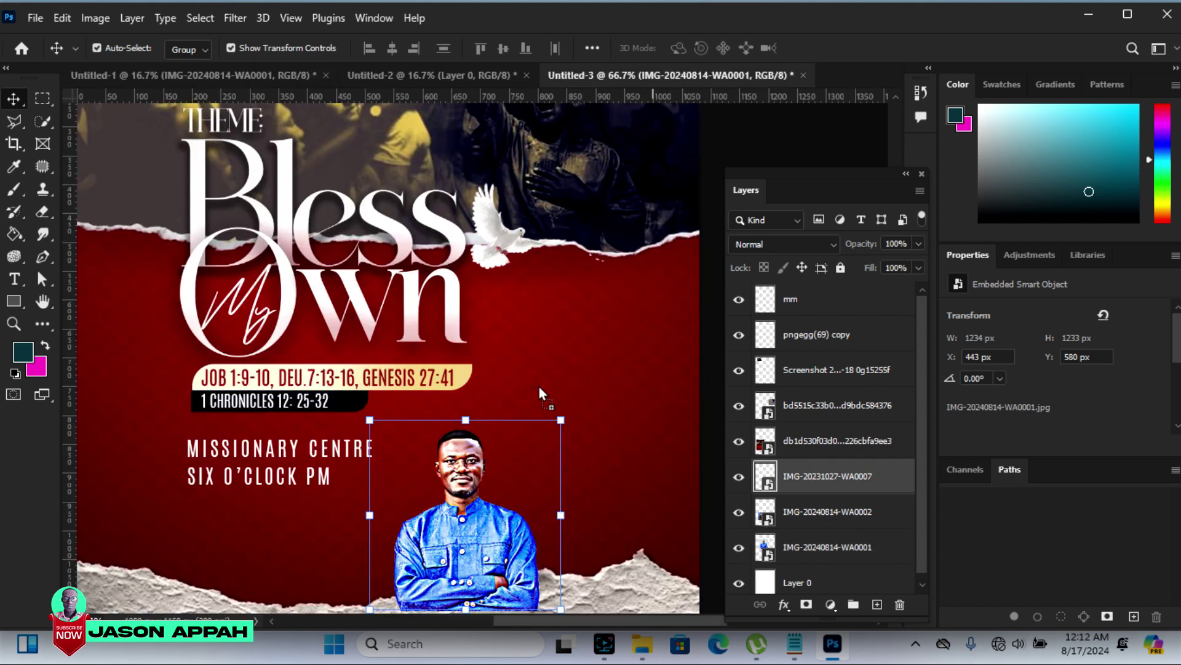
pyautogui.moveTo(316, 159); pyautogui.dragTo(277, 304)
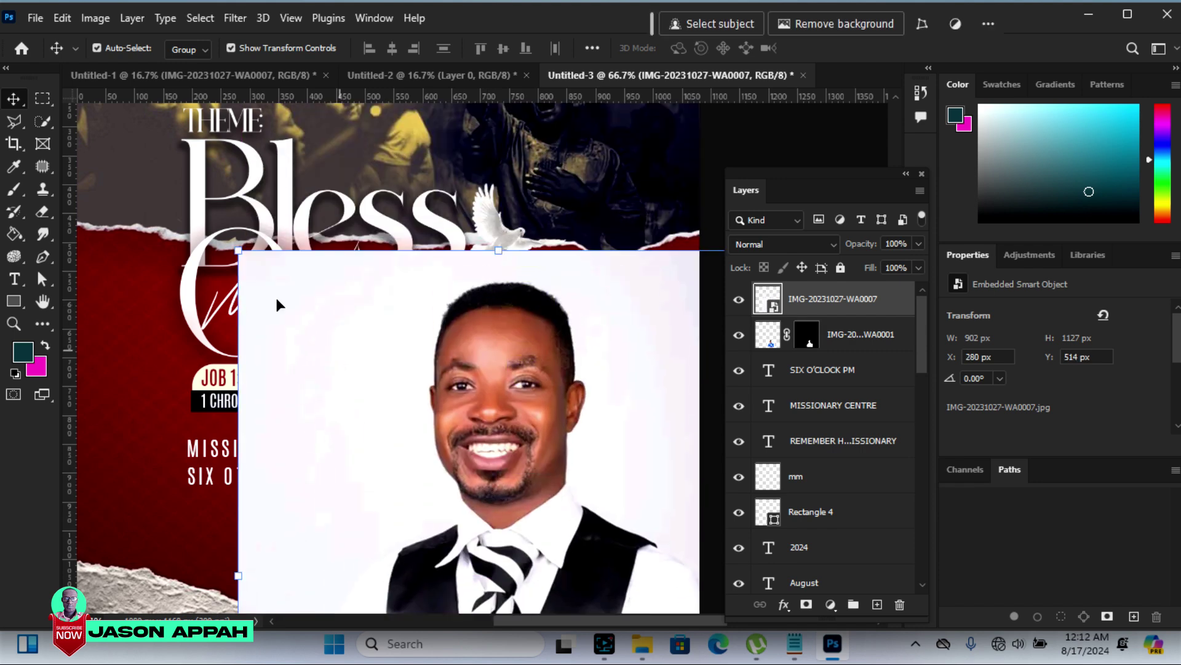
pyautogui.moveTo(240, 248)
pyautogui.mouseDown()
pyautogui.moveTo(536, 533)
pyautogui.moveTo(572, 214)
pyautogui.moveTo(499, 450)
pyautogui.mouseUp()
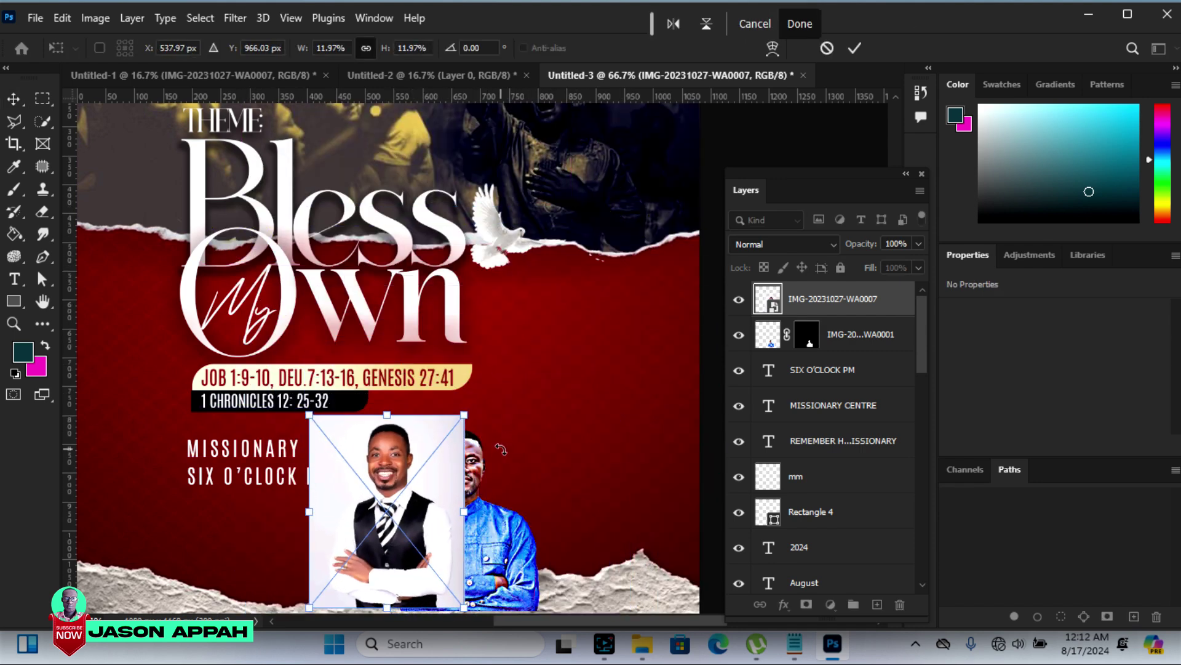
pyautogui.press('Return')
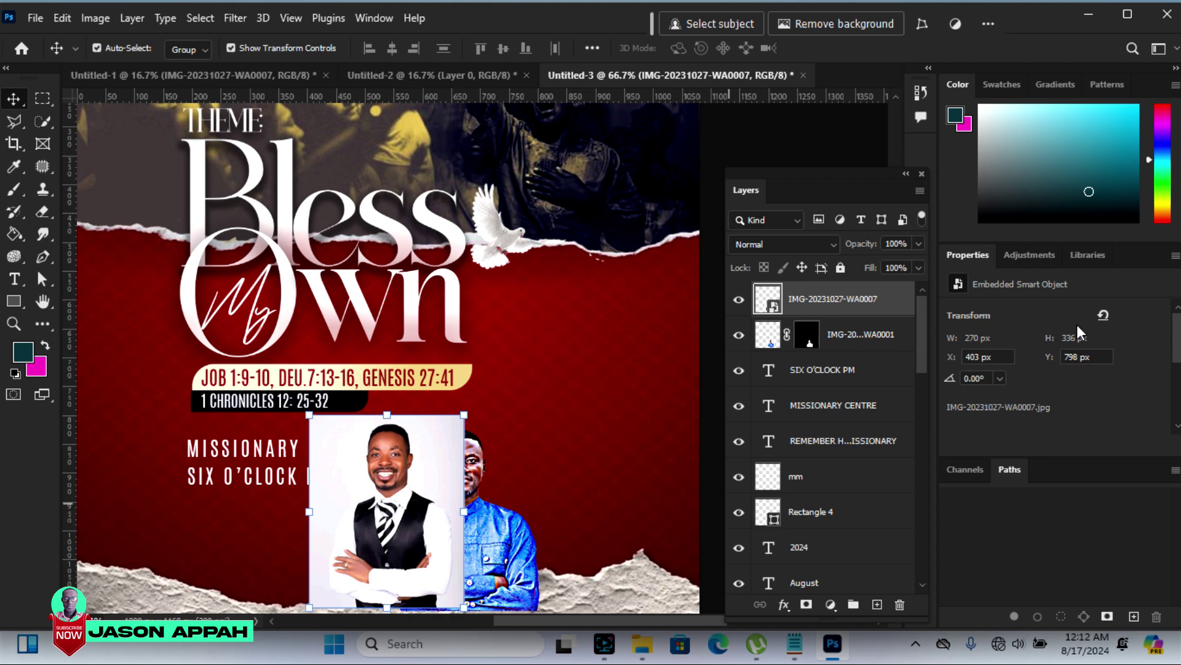
pyautogui.scroll(-3, 1172, 338)
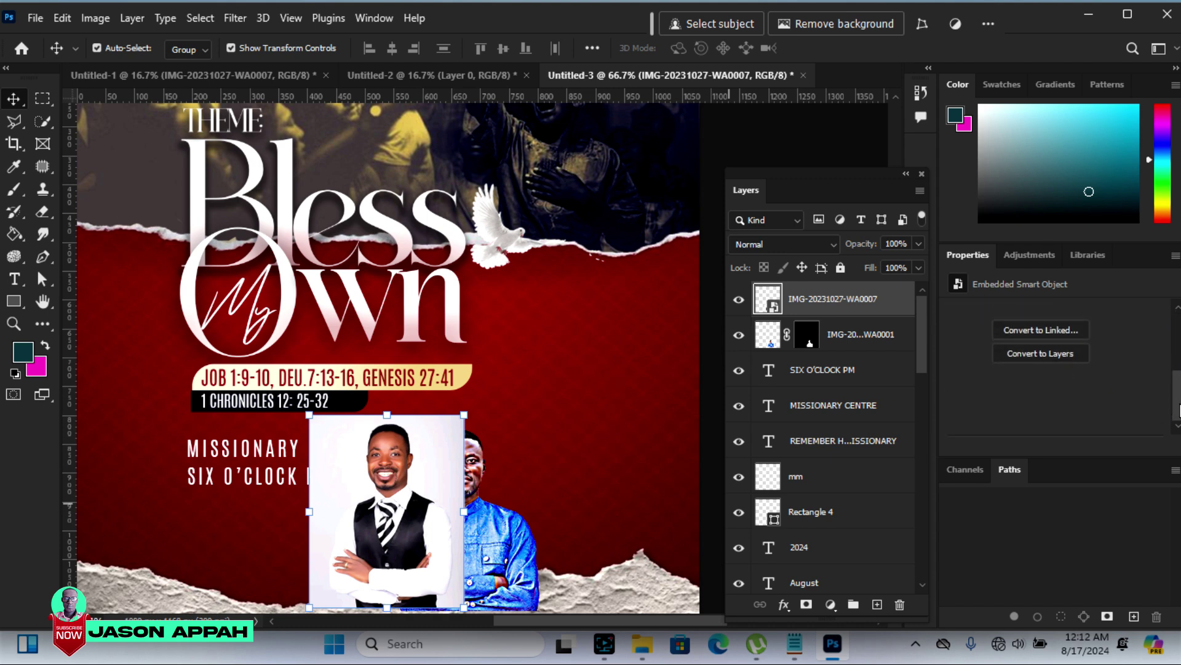
pyautogui.scroll(2, 1178, 409)
pyautogui.scroll(1, 1168, 388)
# Rasterize the second pastor's photo, remove its background and place him beside the first pastor
pyautogui.rightClick(824, 311)
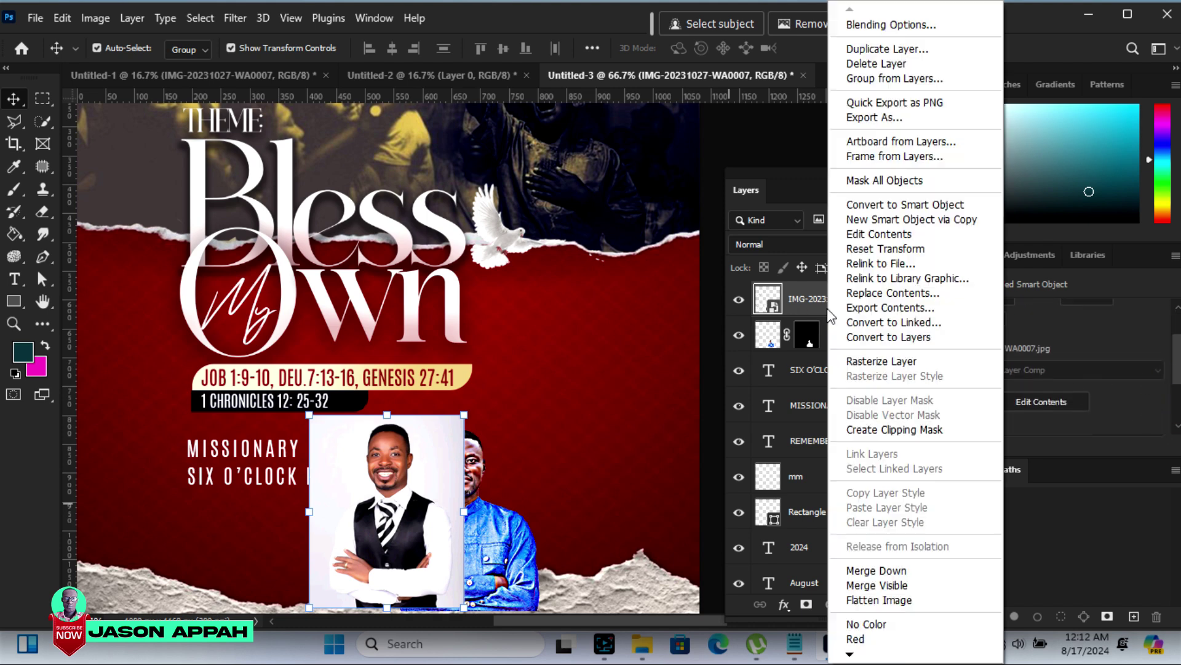
pyautogui.click(862, 363)
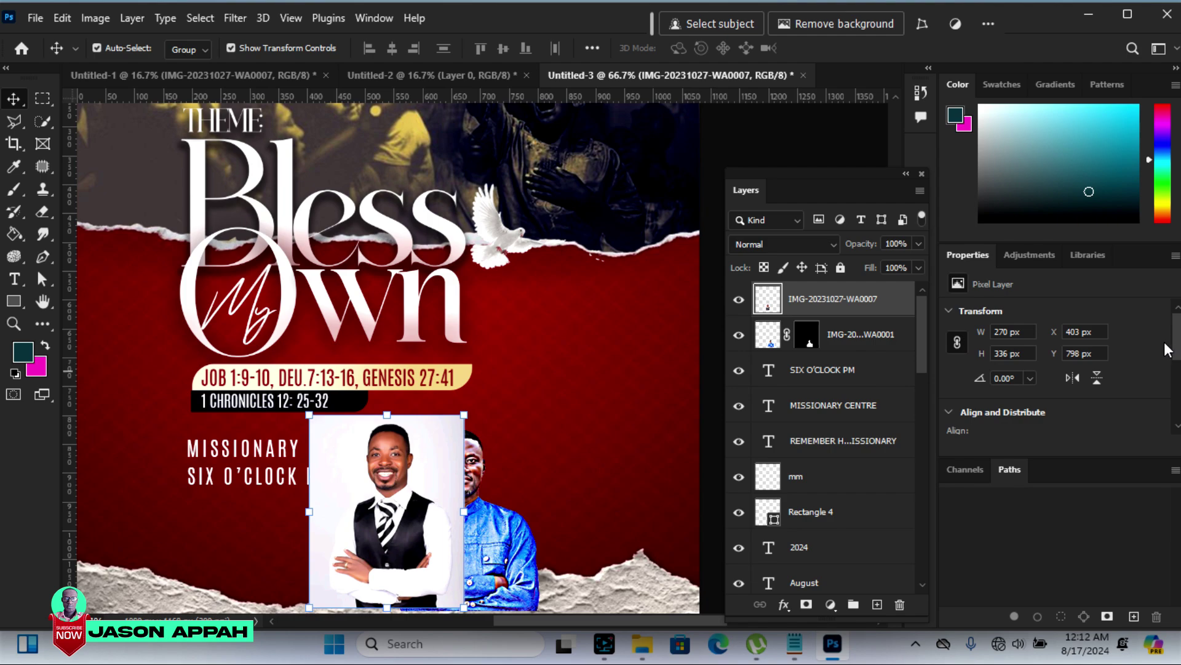
pyautogui.scroll(-3, 1174, 354)
pyautogui.click(1062, 402)
pyautogui.moveTo(421, 529); pyautogui.dragTo(533, 519)
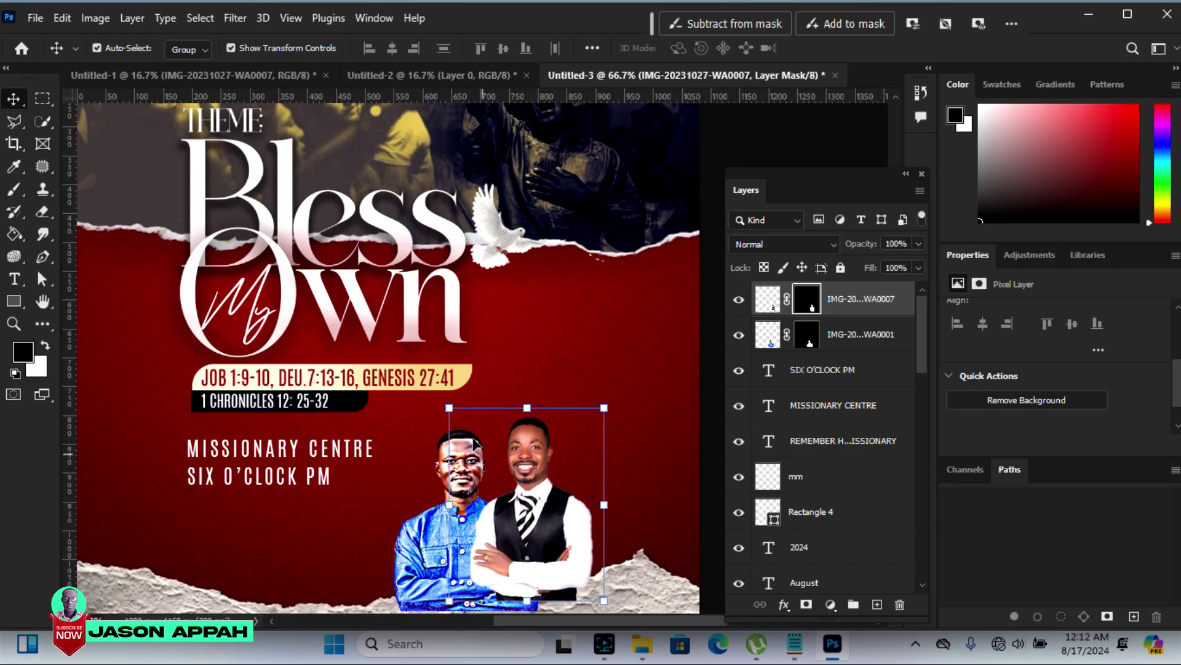
pyautogui.click(768, 299)
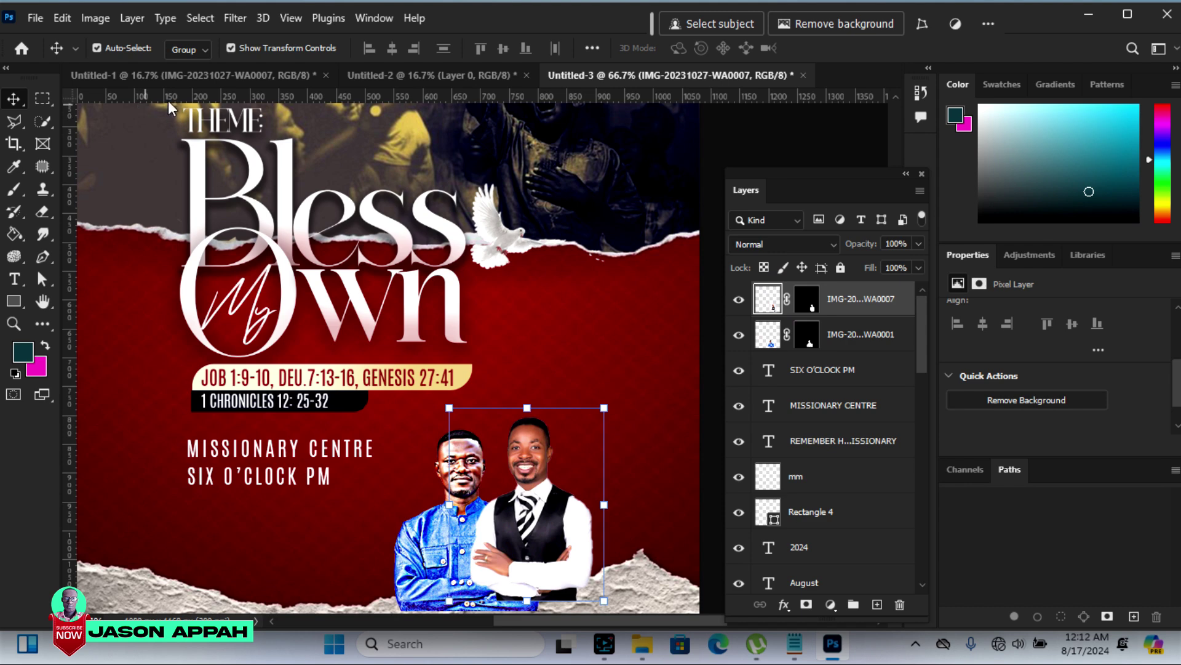
# Sharpen the black-vest pastor with Unsharp Mask (Amount 164, Radius 3.8)
pyautogui.click(236, 18)
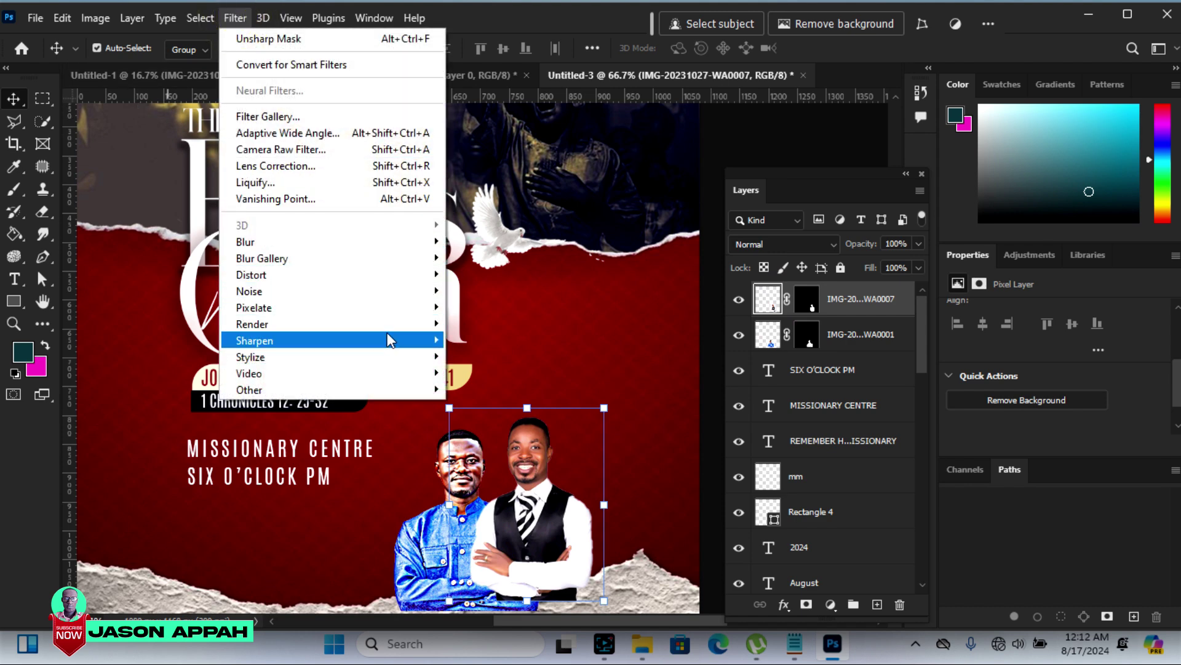
pyautogui.moveTo(277, 341)
pyautogui.click(477, 404)
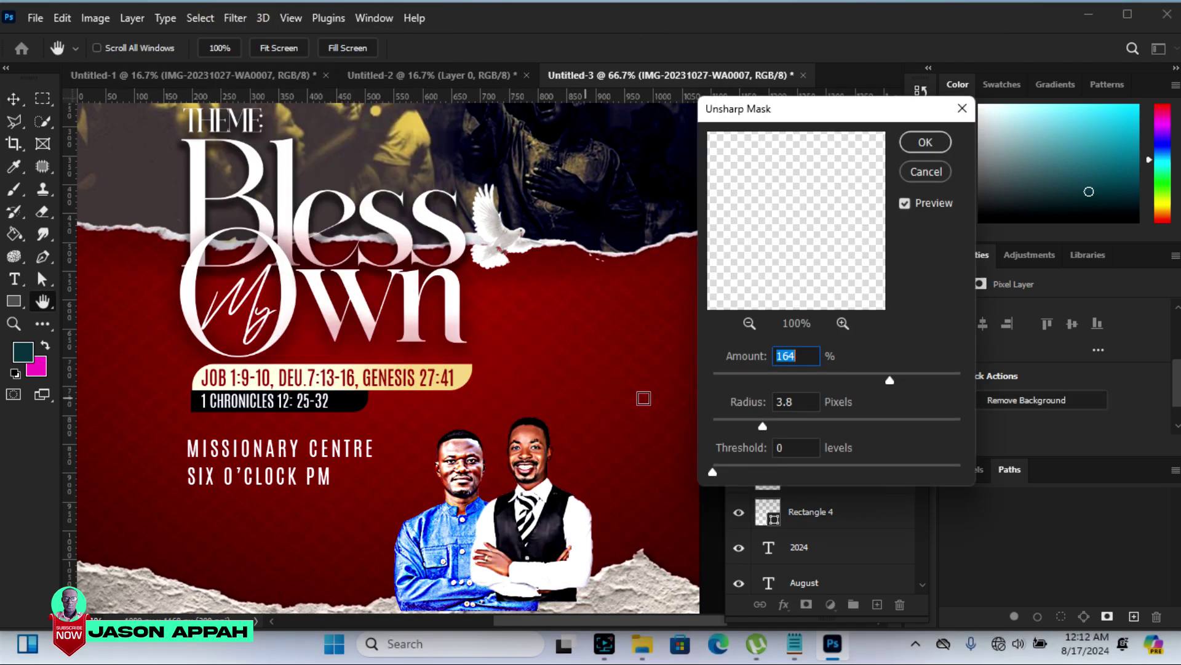
pyautogui.click(926, 142)
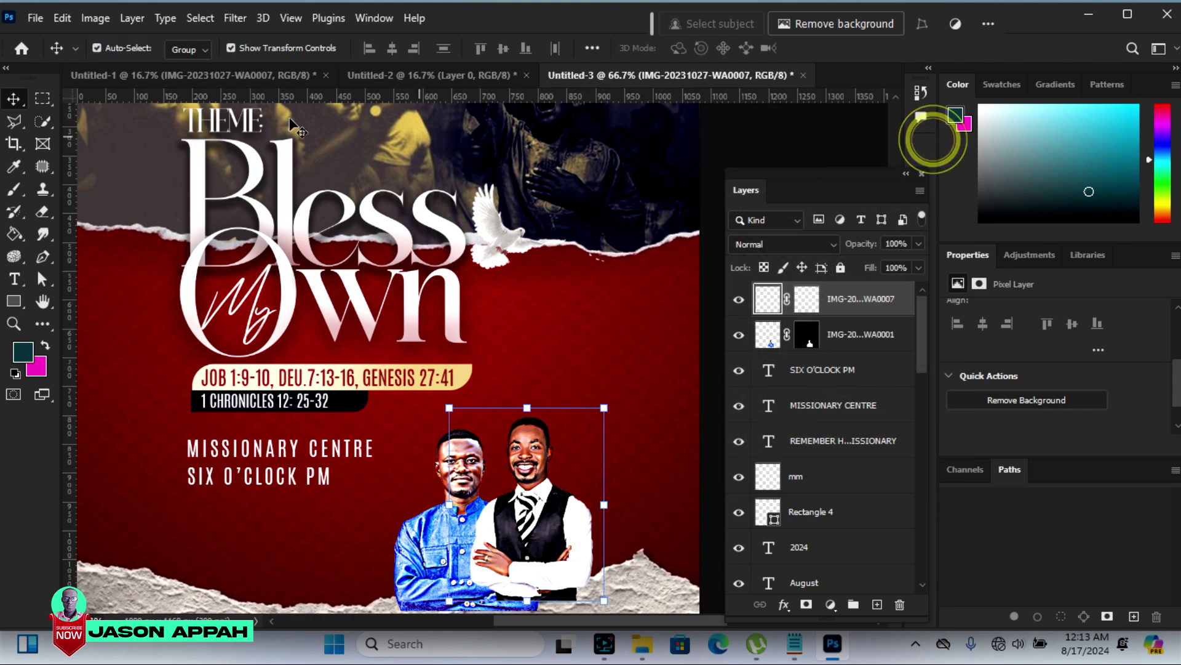
# Raise the black-vest pastor's brightness to 24
pyautogui.click(95, 17)
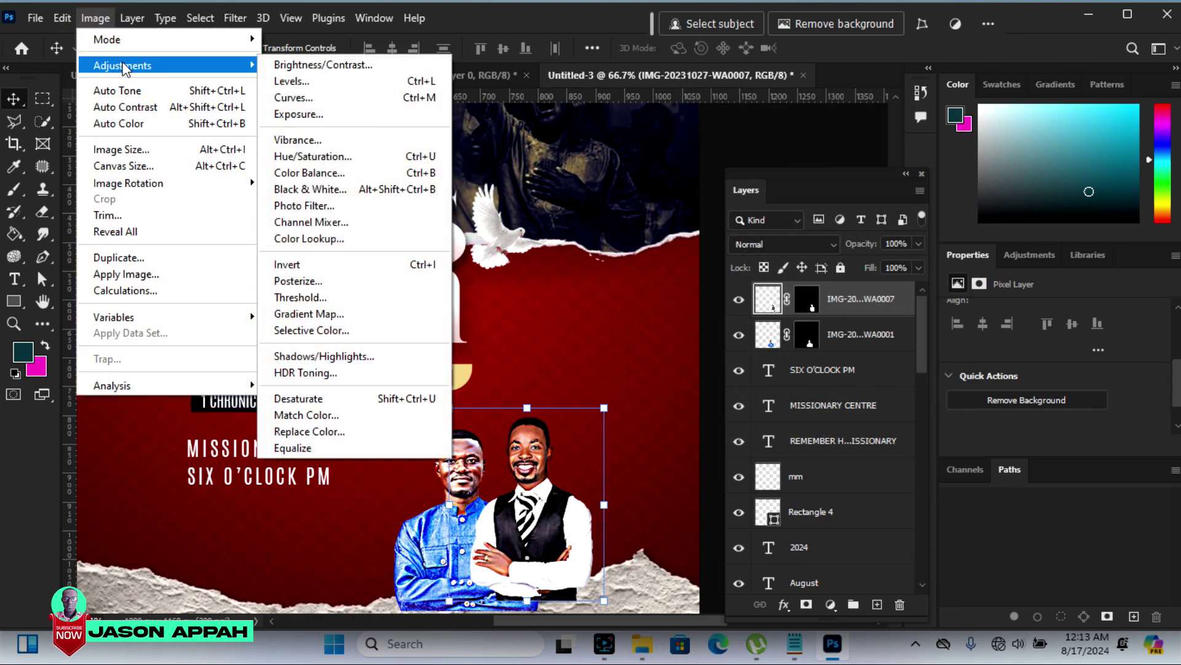
pyautogui.moveTo(122, 64)
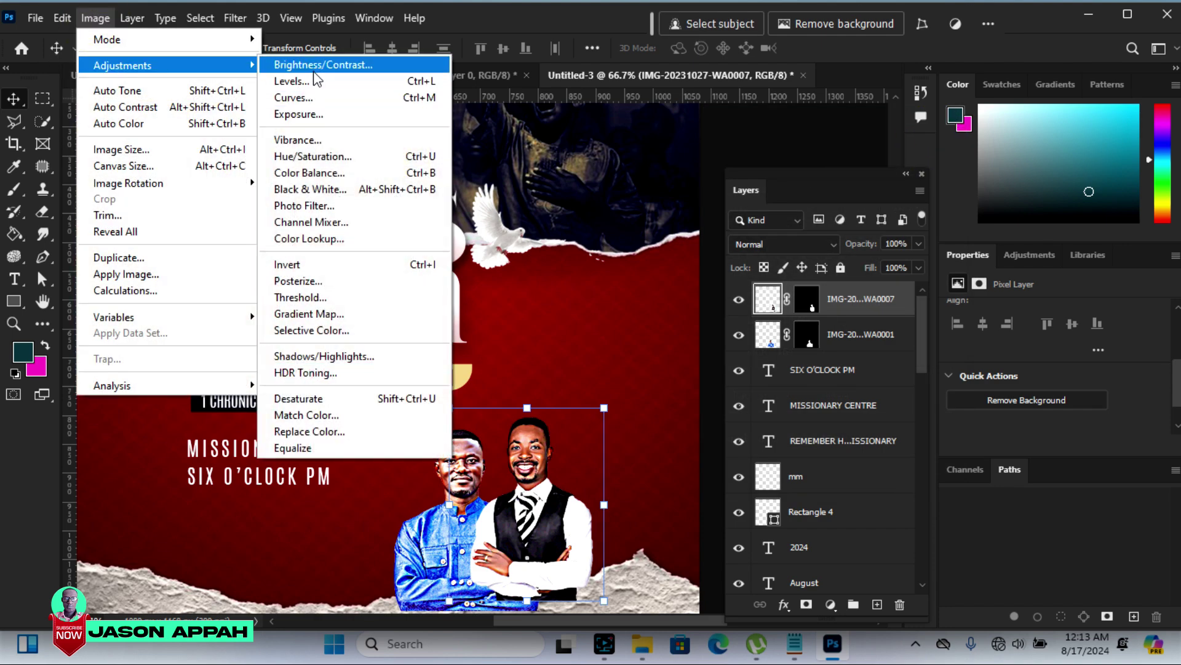
pyautogui.click(310, 65)
pyautogui.moveTo(170, 183); pyautogui.dragTo(183, 186)
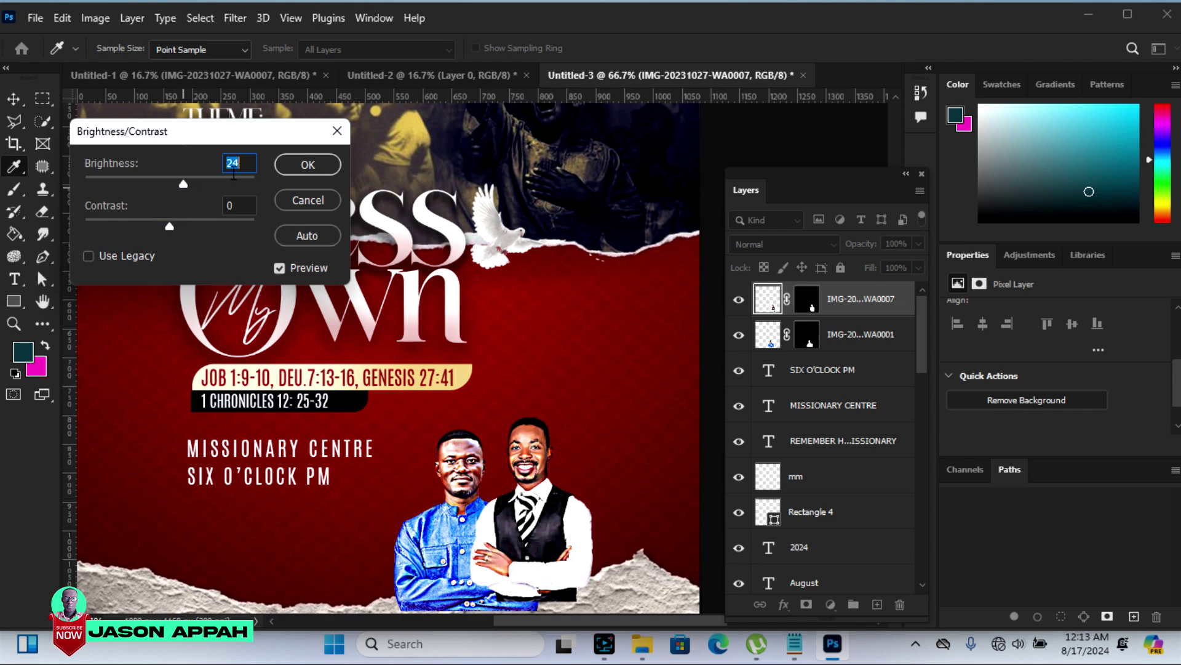
pyautogui.click(307, 164)
pyautogui.press('v')
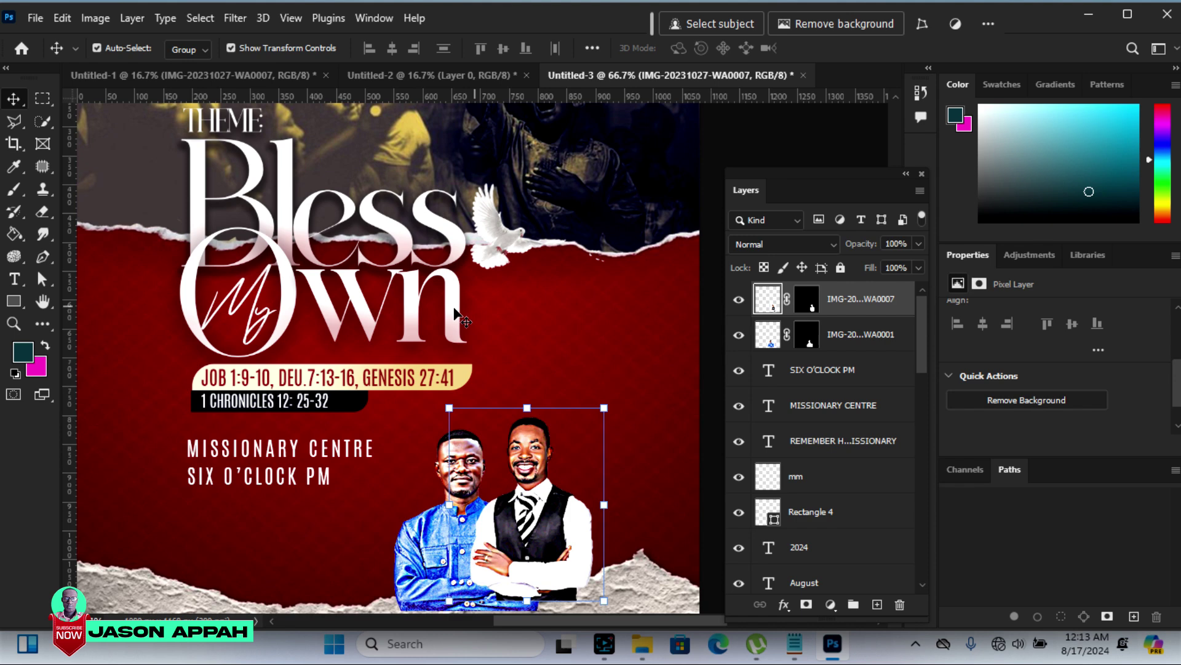
pyautogui.click(534, 536)
# Enlarge the black-vest pastor's cut-out to 105.68% and set it further right near the bottom-right edge
pyautogui.moveTo(543, 540); pyautogui.dragTo(586, 544)
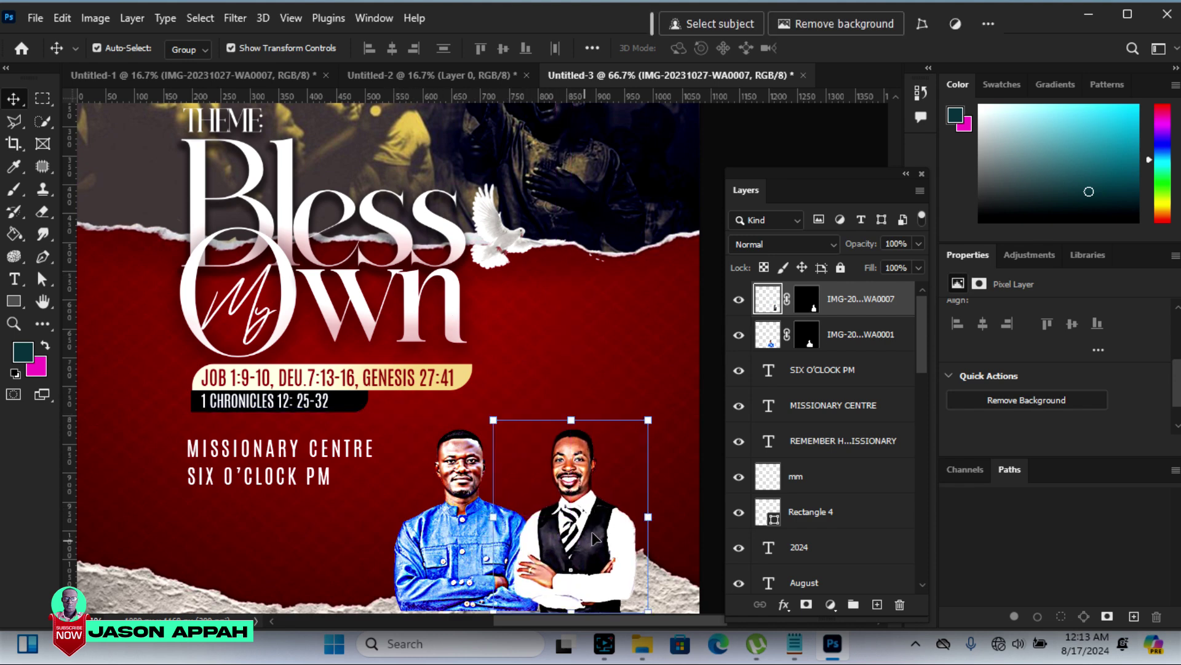
pyautogui.click(649, 420)
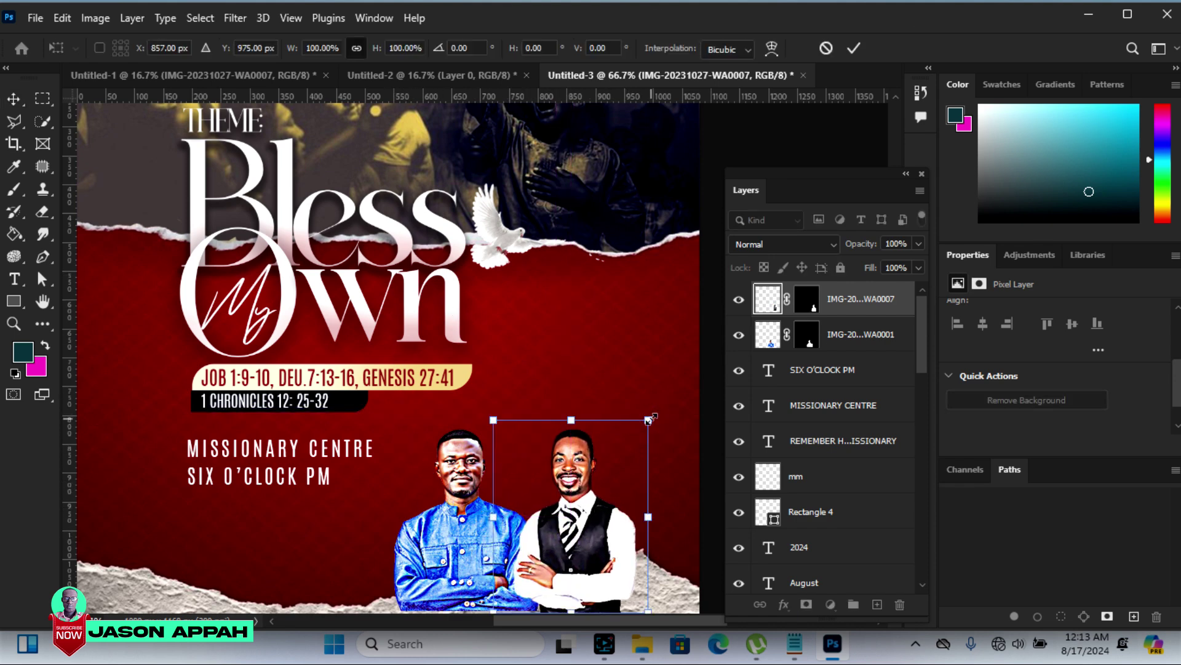
pyautogui.moveTo(651, 419); pyautogui.dragTo(656, 412)
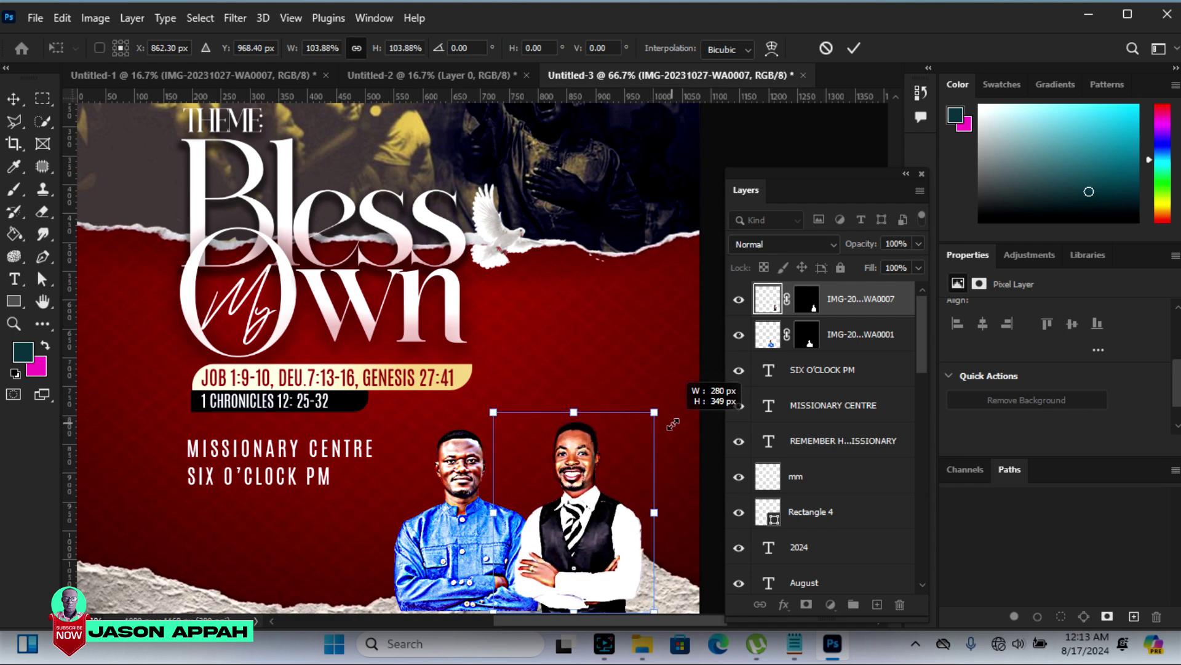
pyautogui.moveTo(601, 495); pyautogui.dragTo(614, 497)
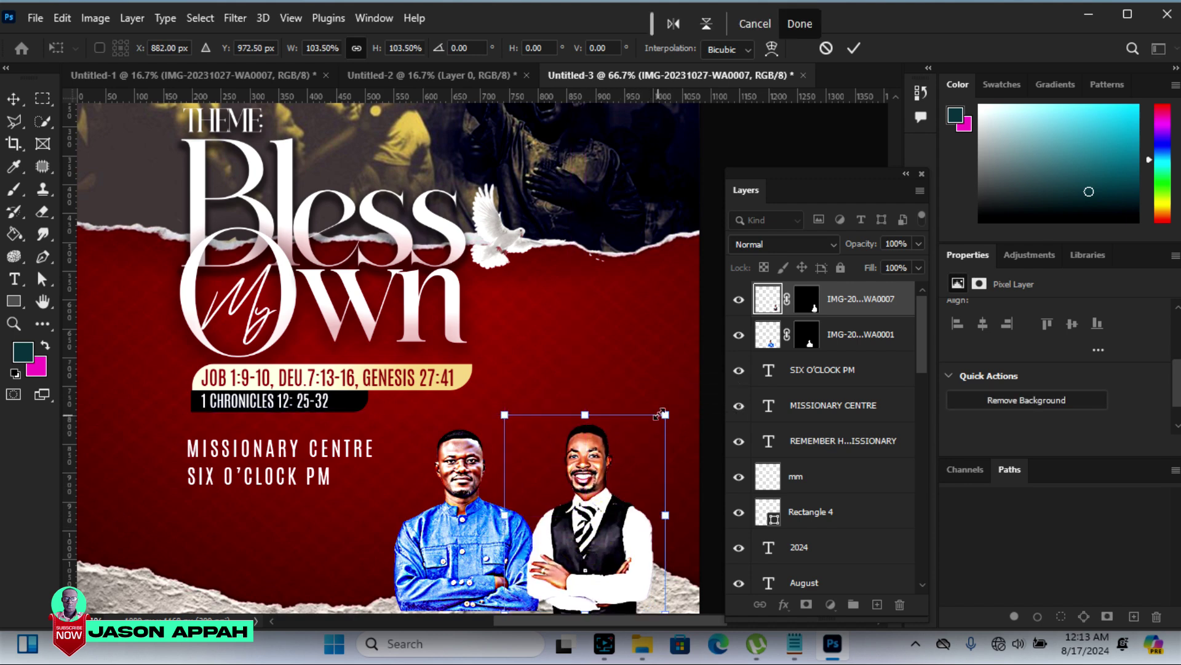
pyautogui.moveTo(664, 409); pyautogui.dragTo(670, 411)
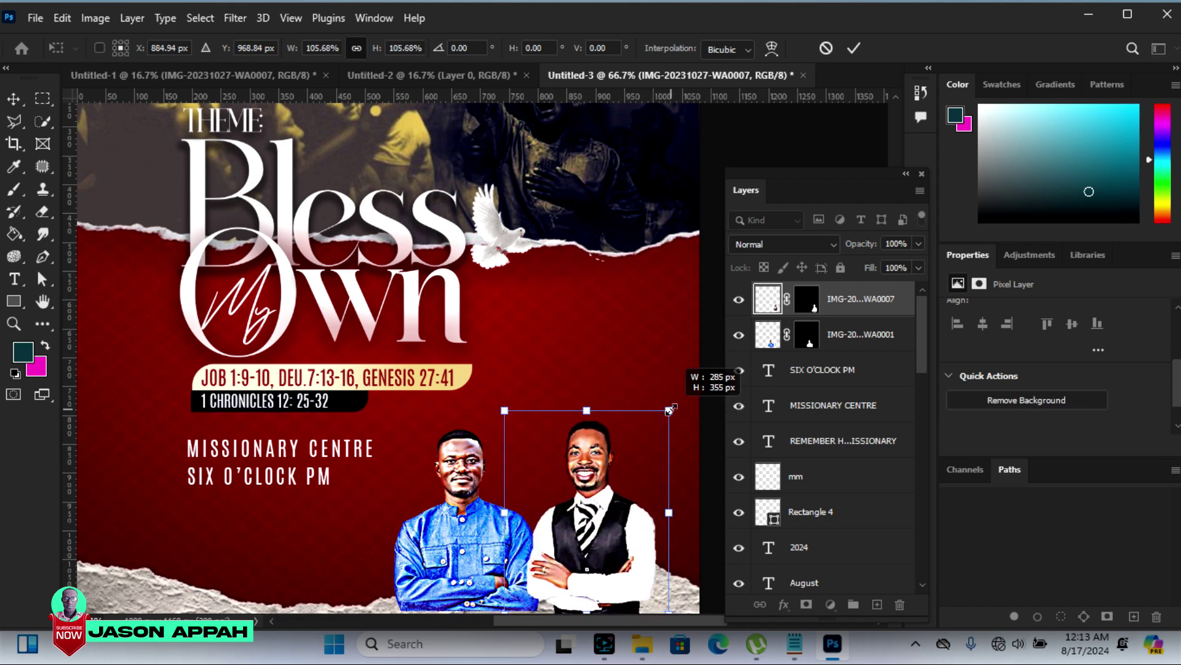
pyautogui.moveTo(619, 517); pyautogui.dragTo(637, 530)
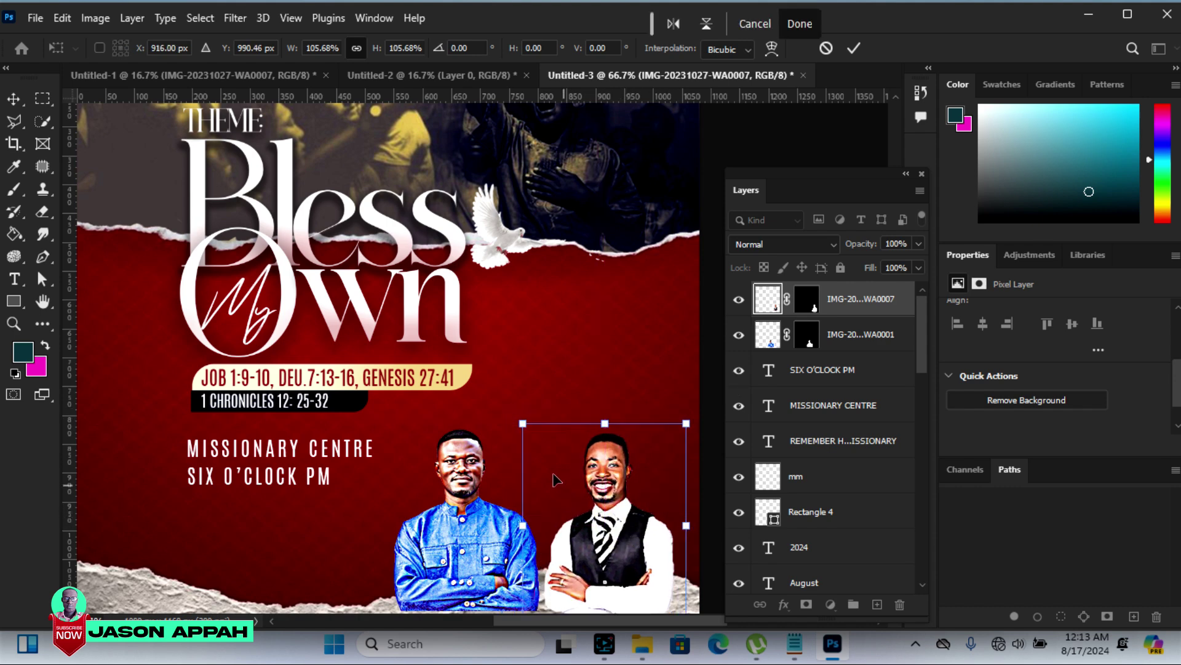
pyautogui.click(513, 423)
pyautogui.moveTo(514, 425); pyautogui.dragTo(512, 434)
pyautogui.press('Left')
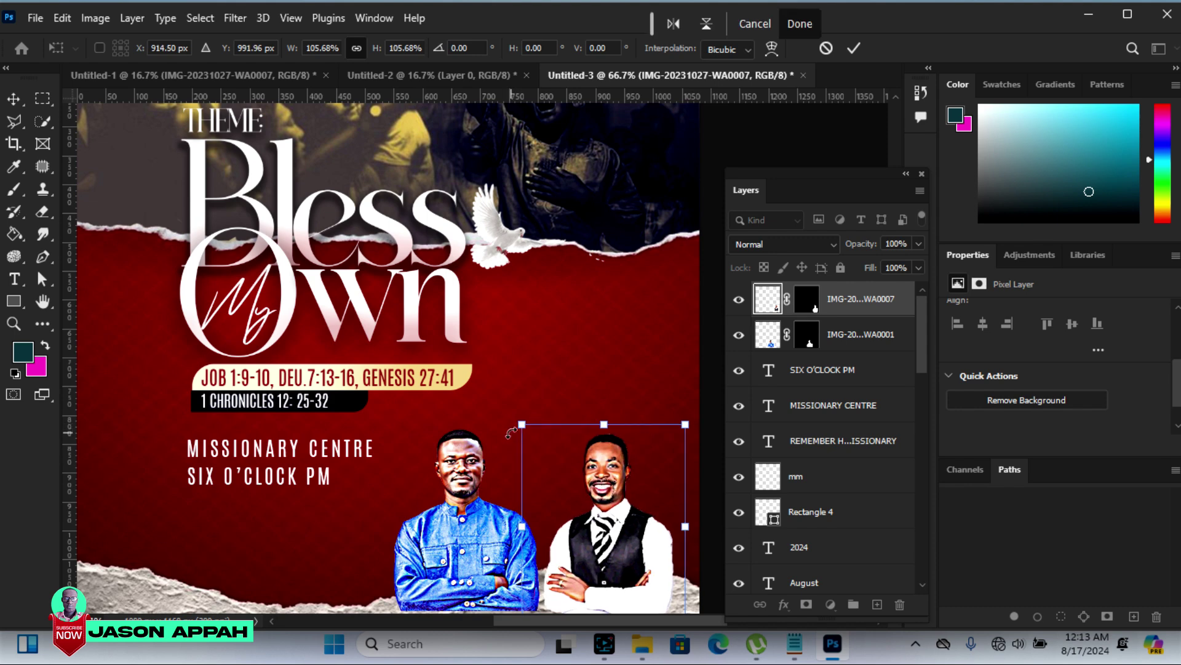
pyautogui.press('Right')
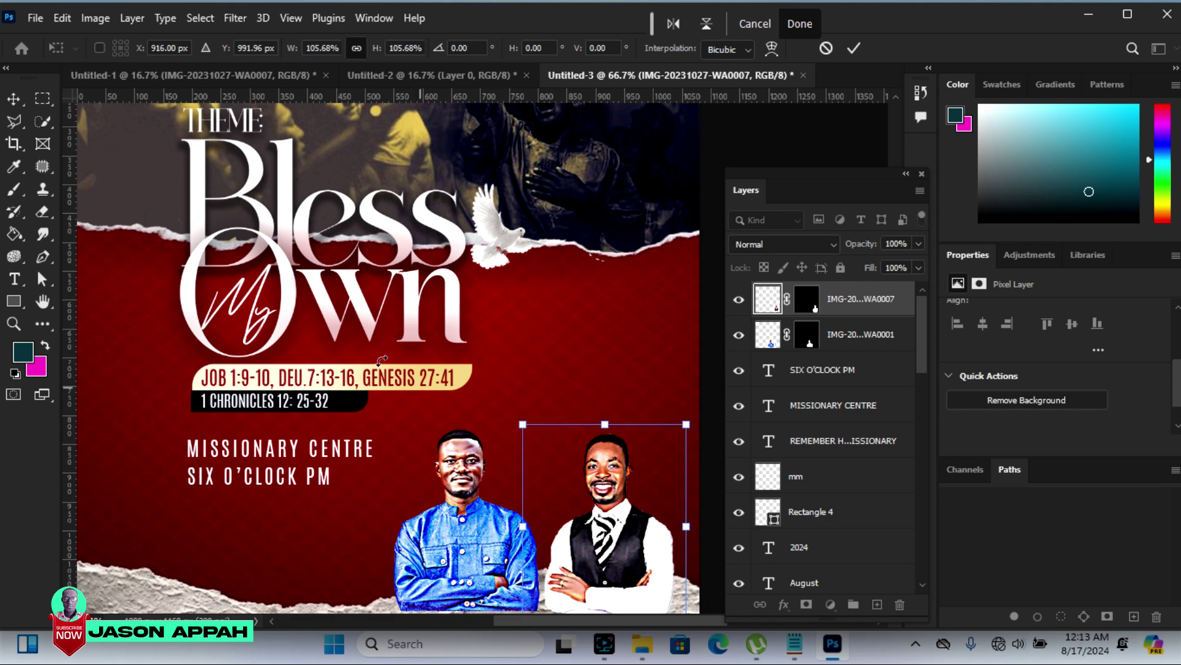
pyautogui.click(13, 99)
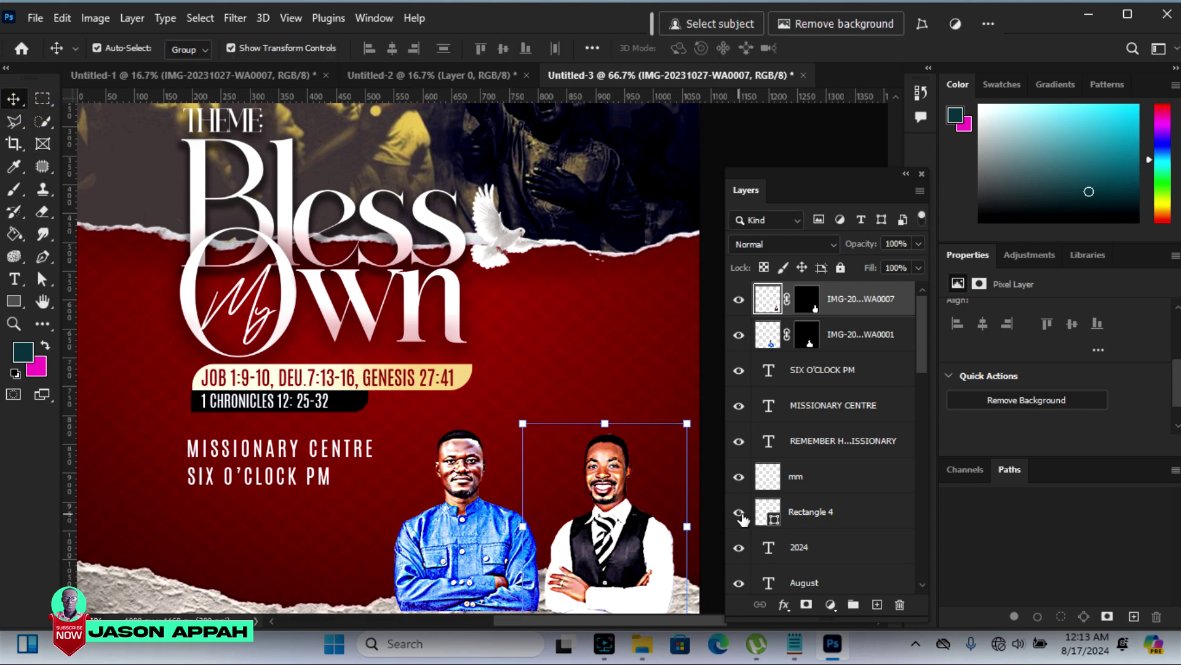
pyautogui.click(607, 307)
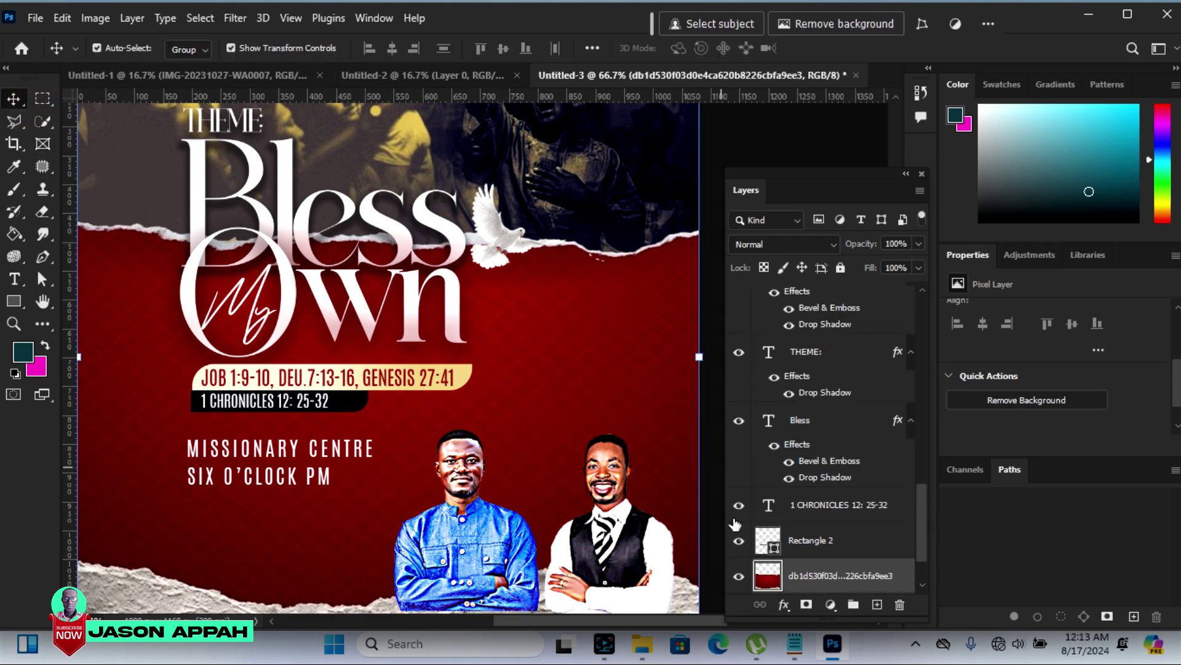
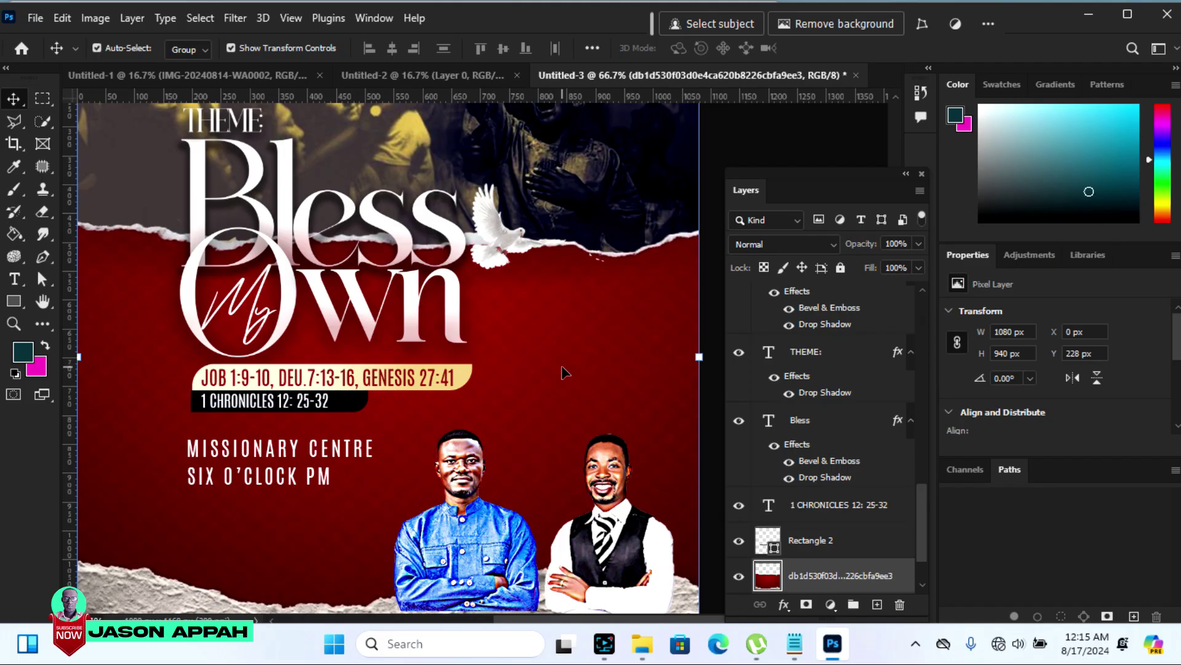
# Bring the clergyman's photo from Untitled-1 into the flyer, scaled to 403 × 534 px behind the two men
pyautogui.click(150, 74)
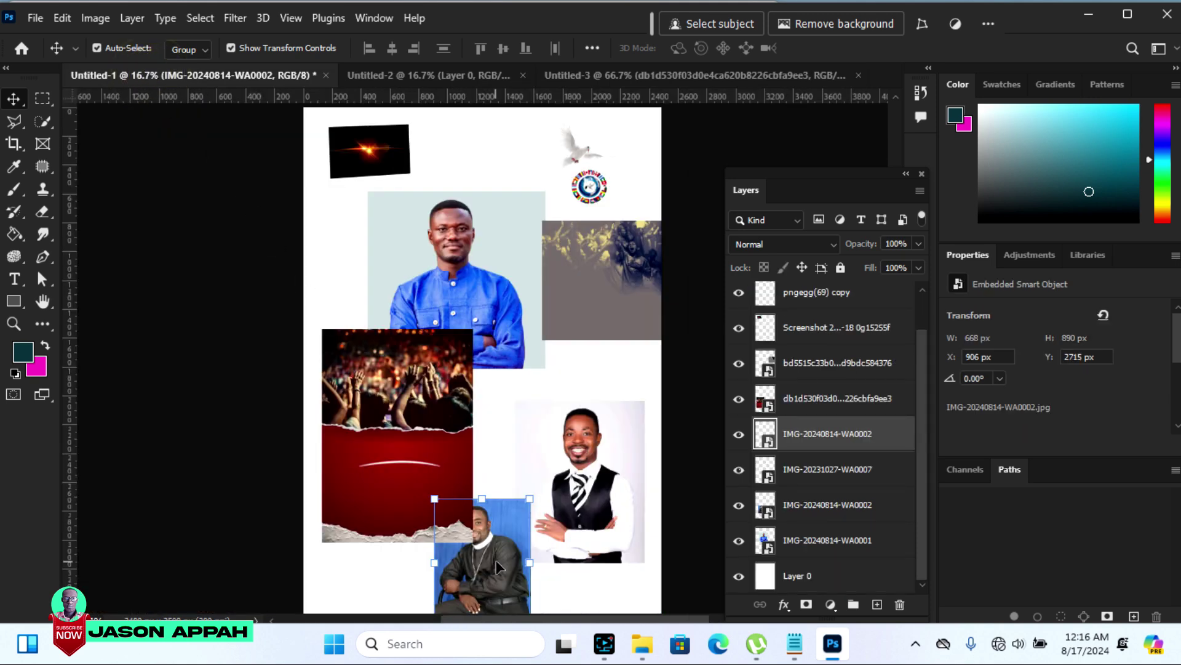
pyautogui.moveTo(497, 566); pyautogui.dragTo(652, 74)
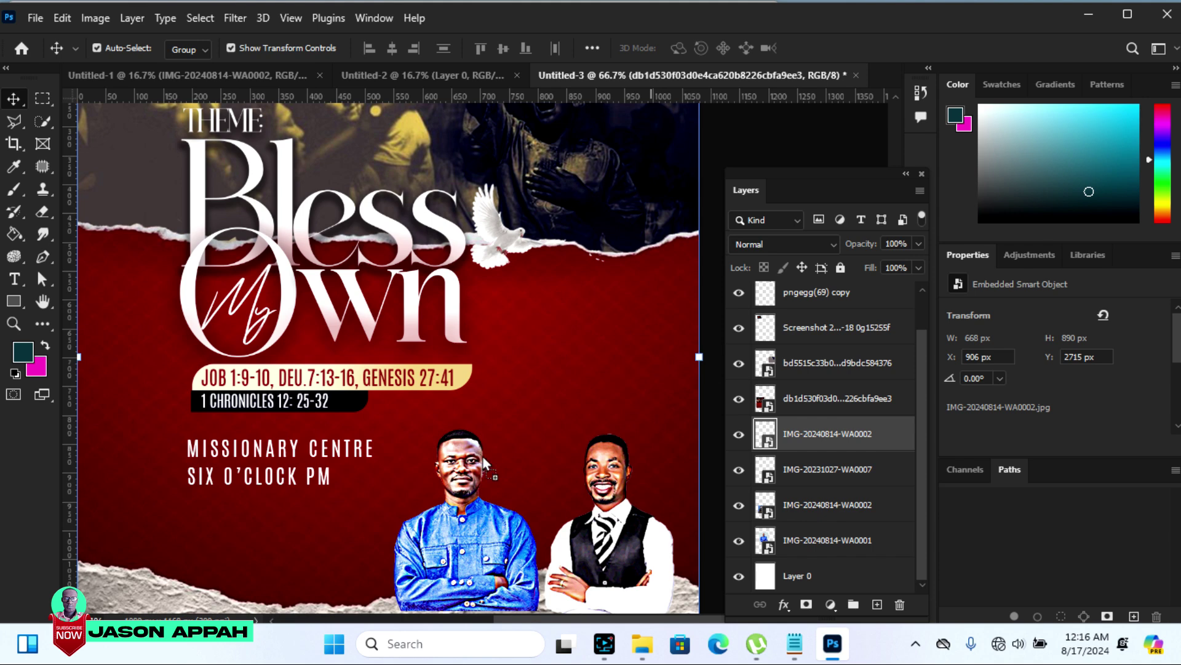
pyautogui.moveTo(652, 74); pyautogui.dragTo(524, 467)
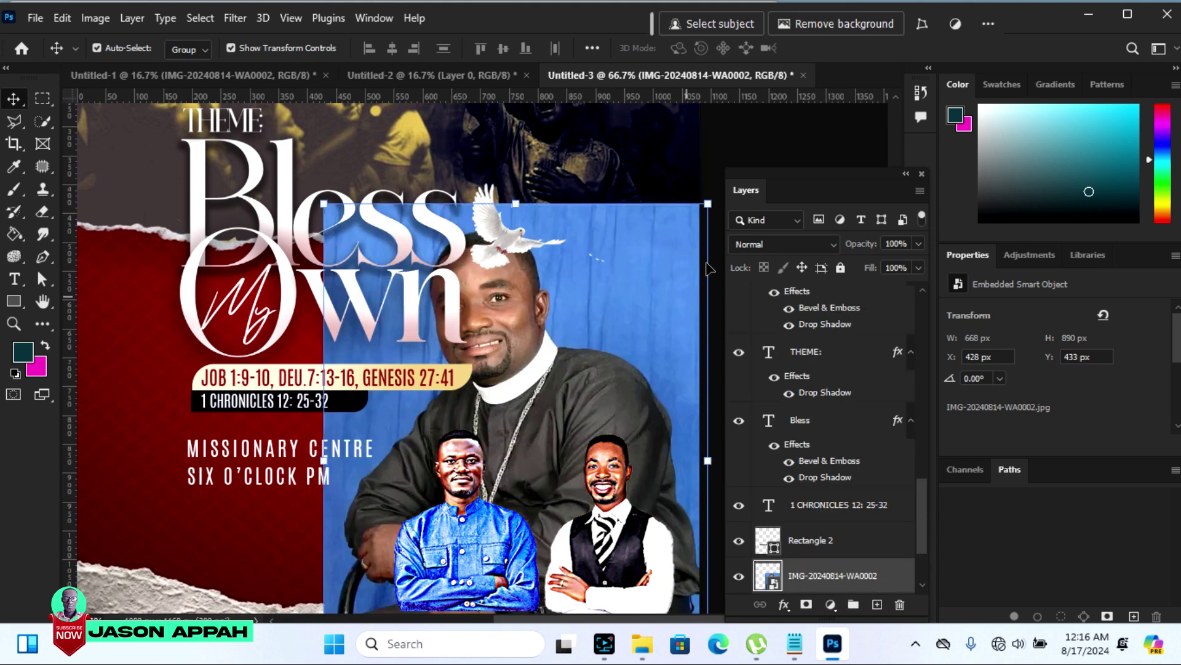
pyautogui.moveTo(707, 203); pyautogui.dragTo(554, 411)
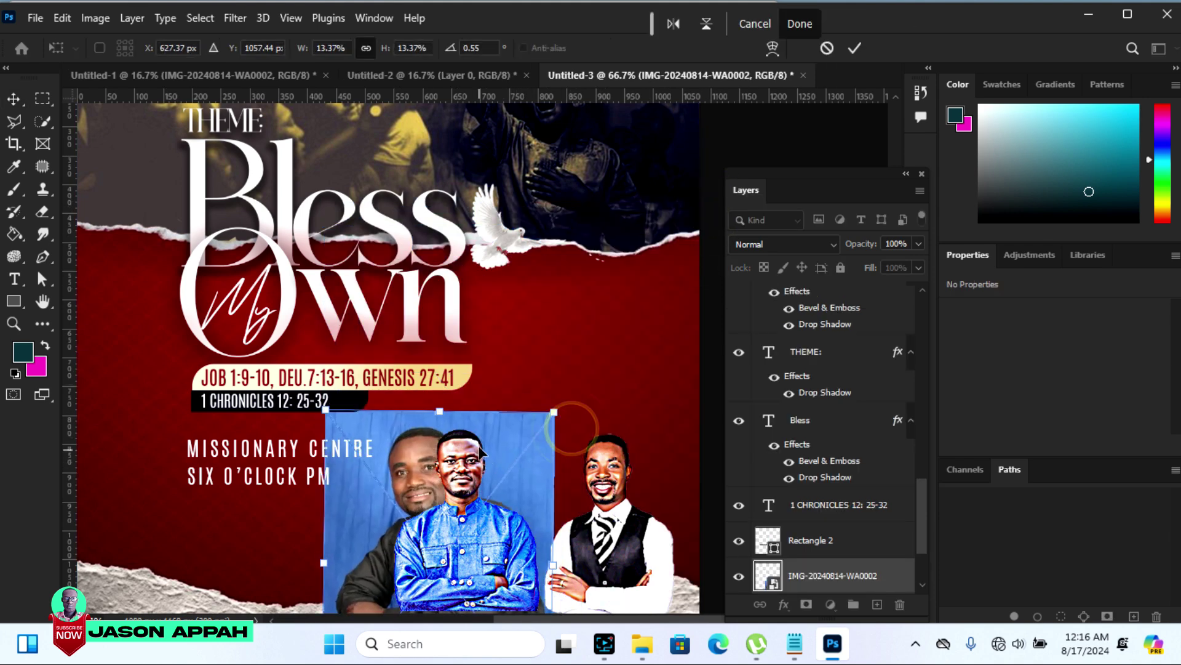
pyautogui.moveTo(480, 453); pyautogui.dragTo(571, 296)
pyautogui.press('Return')
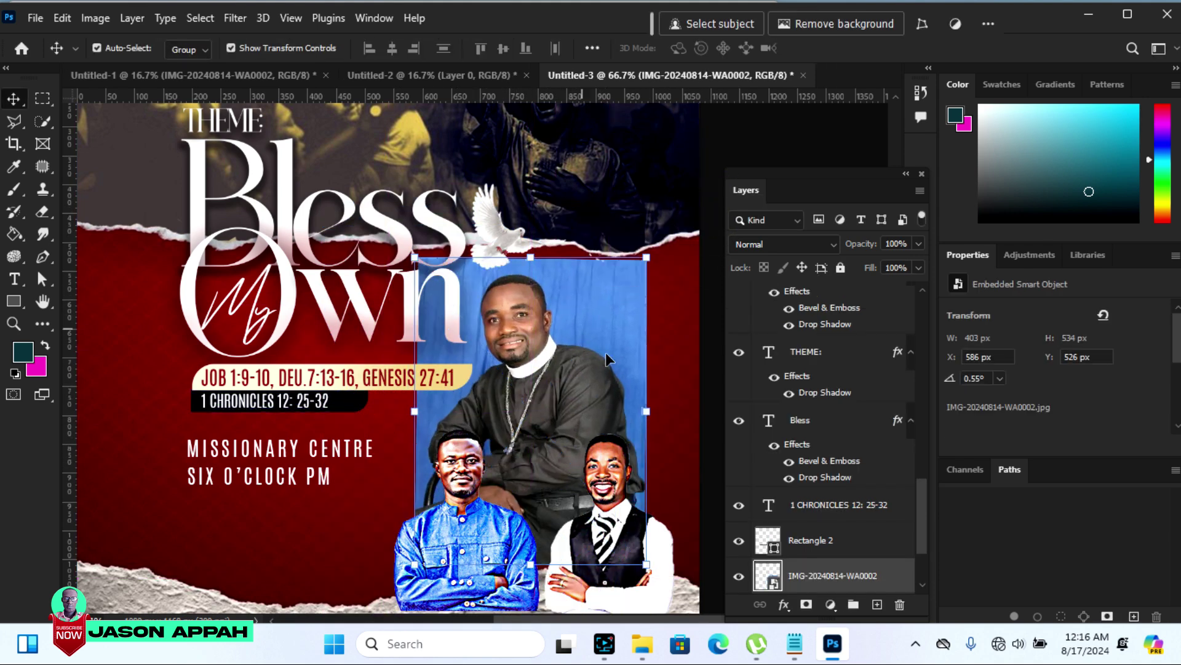
# Rasterize the placed clergyman photo into a pixel layer
pyautogui.rightClick(852, 577)
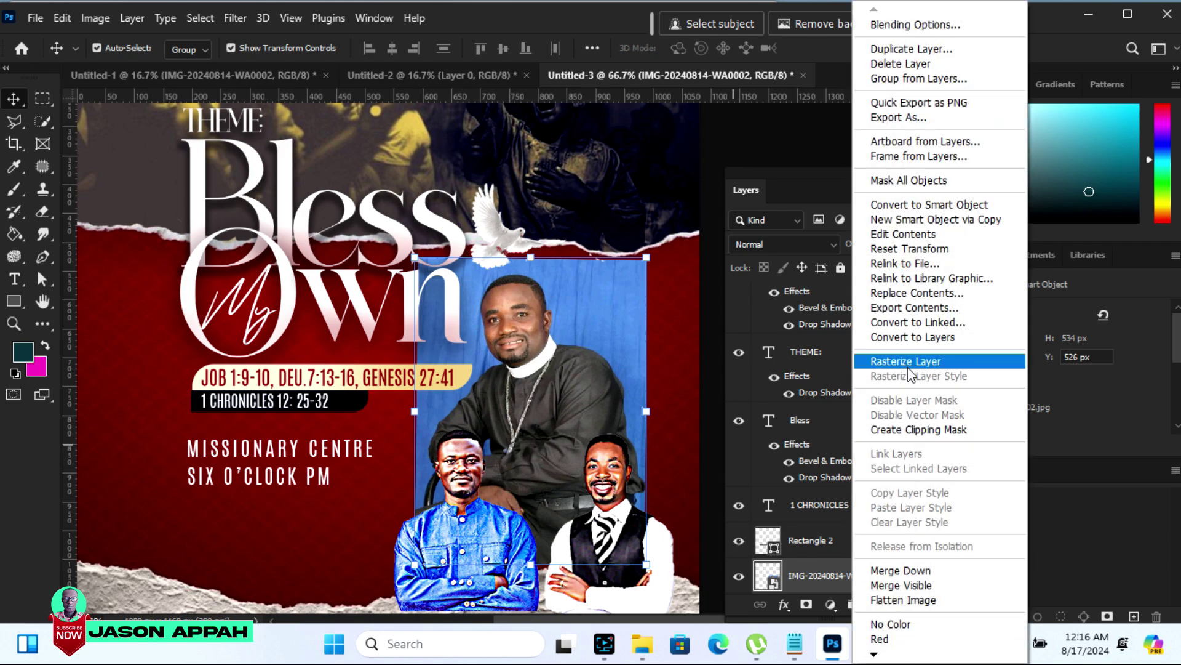
pyautogui.click(908, 362)
pyautogui.moveTo(896, 419)
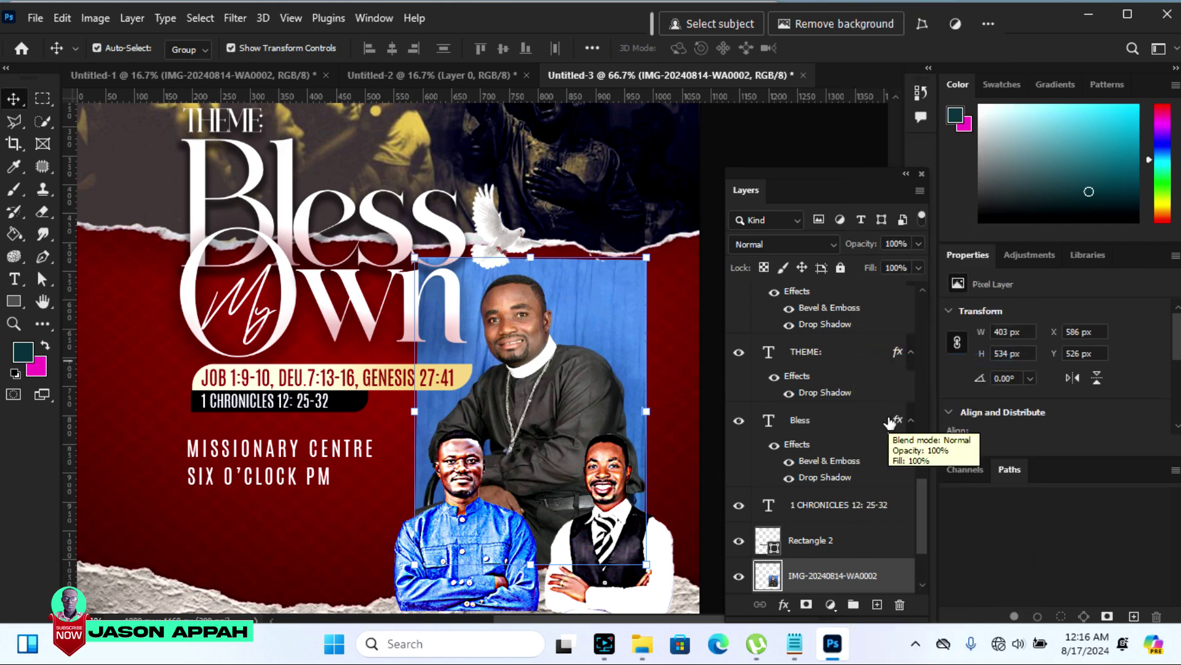
pyautogui.scroll(-5, 1154, 335)
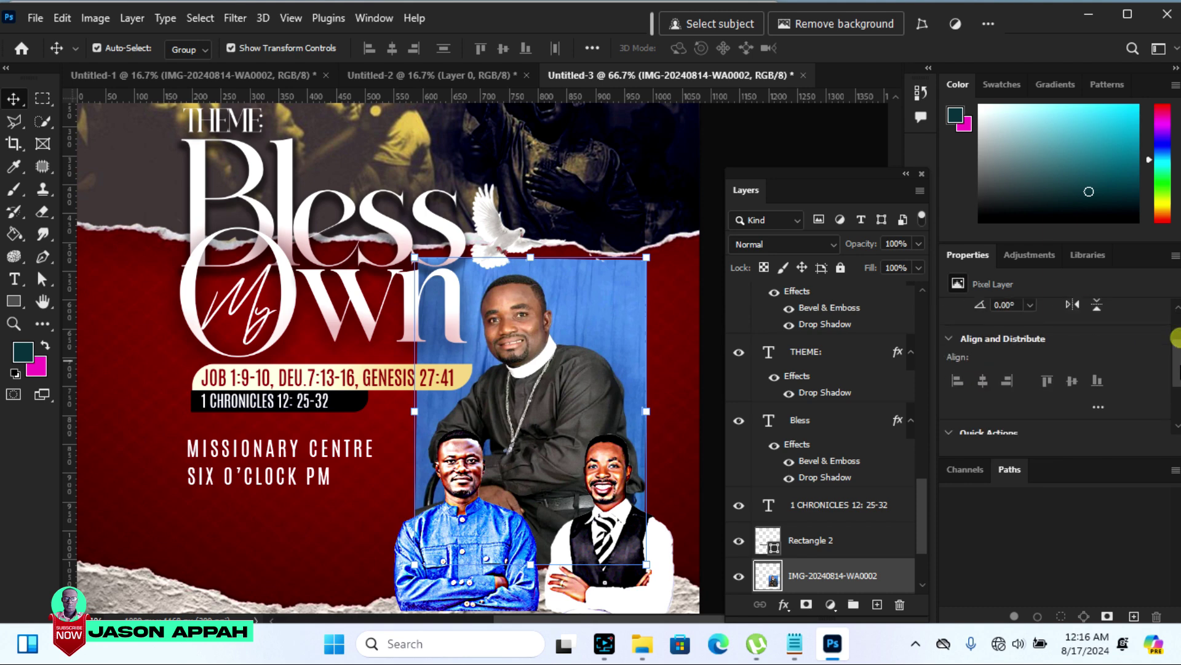
# Remove the clergyman's blue backdrop and shrink the cutout to sit behind the two men
pyautogui.click(1007, 372)
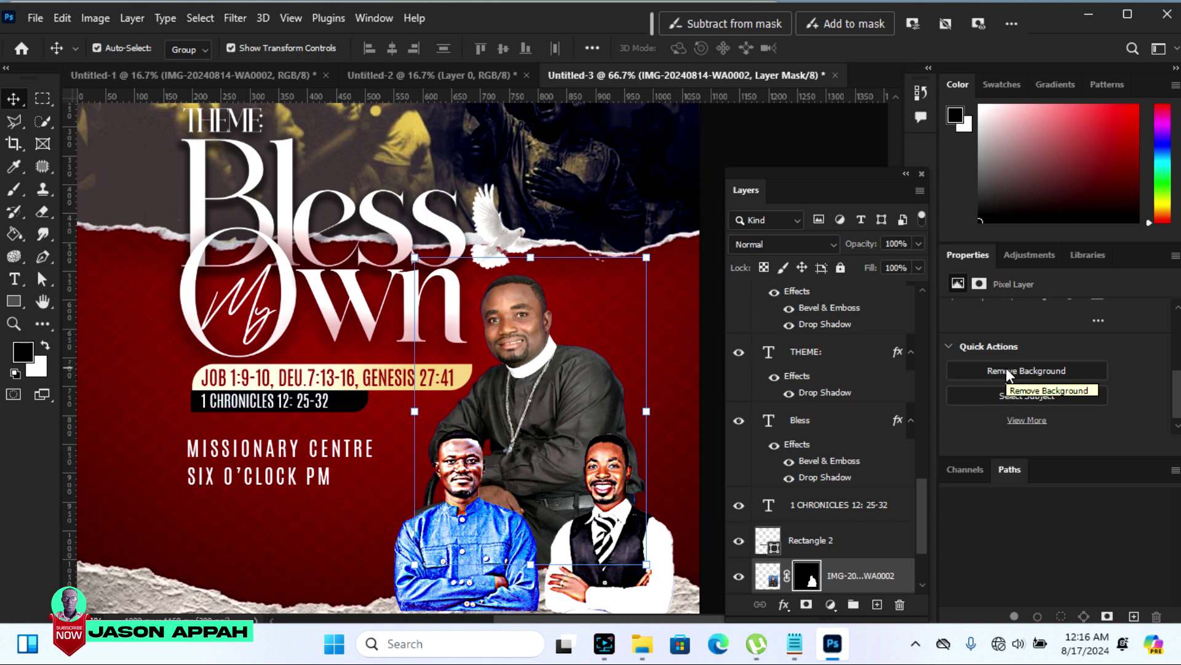
pyautogui.moveTo(646, 258)
pyautogui.mouseDown()
pyautogui.moveTo(615, 327)
pyautogui.moveTo(592, 327)
pyautogui.mouseUp()
pyautogui.moveTo(495, 456); pyautogui.dragTo(548, 434)
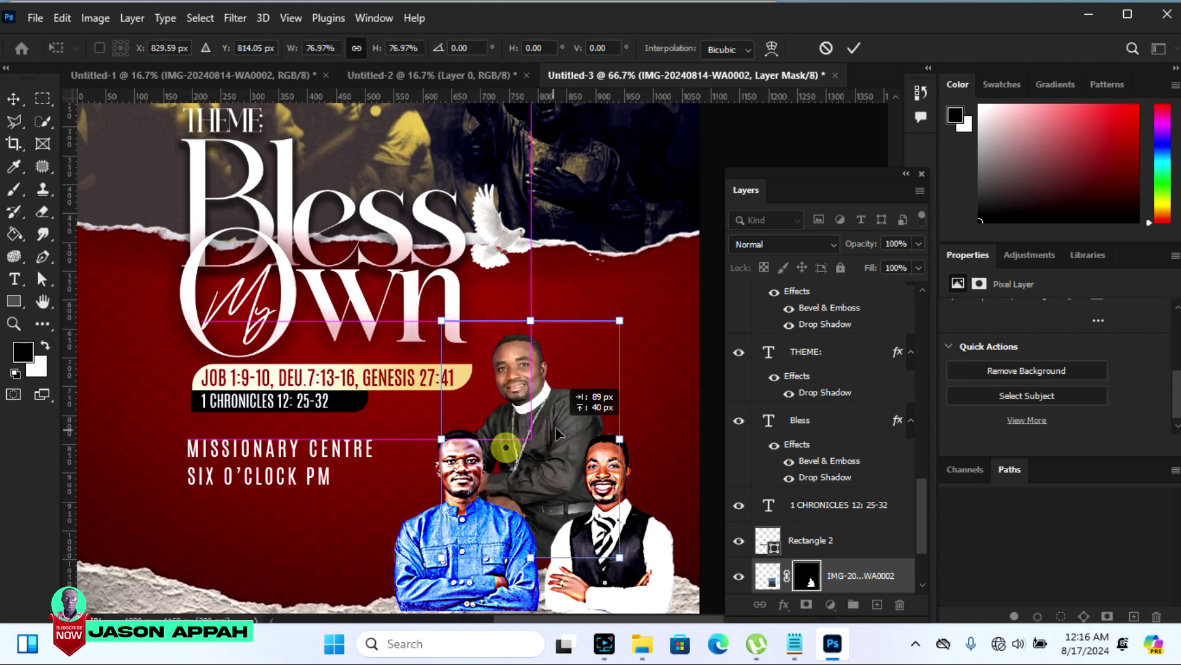
pyautogui.press('Return')
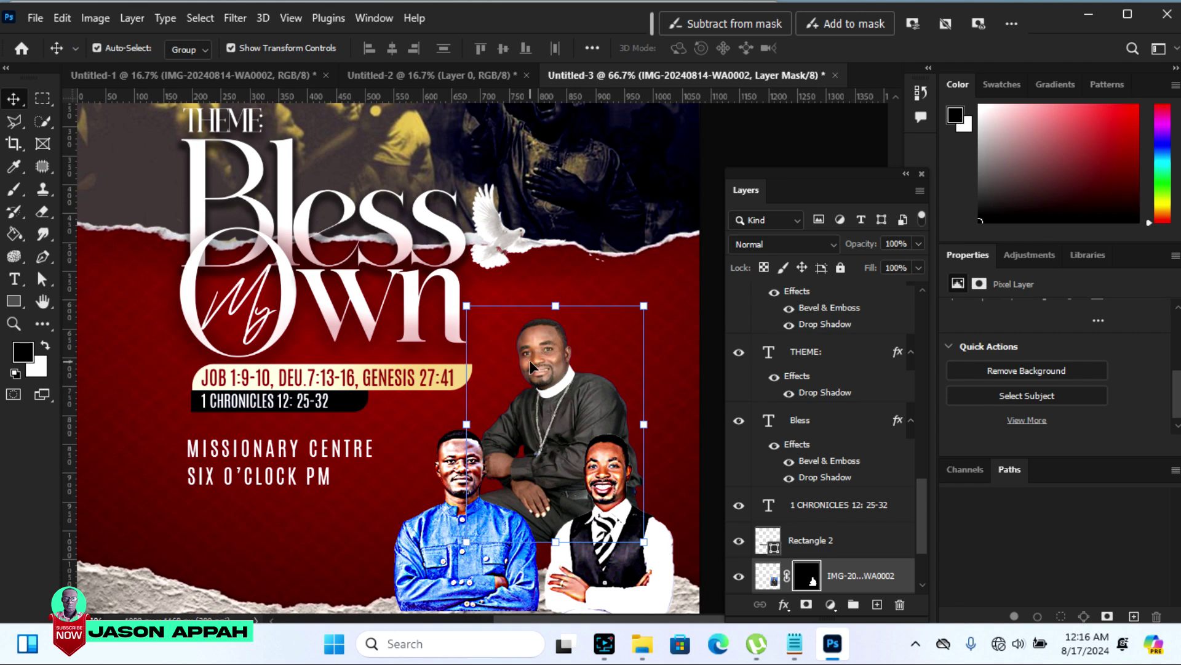
# Apply Unsharp Mask (164%, 3.8 px) to the clergyman's photo rather than its mask
pyautogui.click(768, 575)
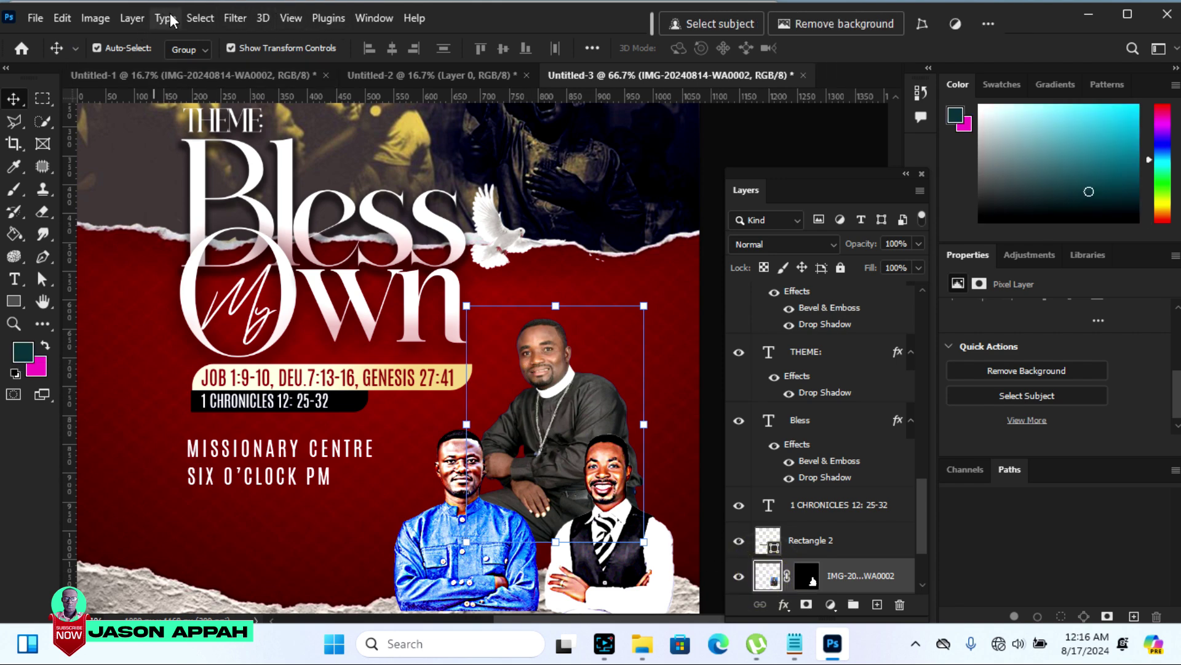
pyautogui.click(233, 18)
pyautogui.moveTo(255, 341)
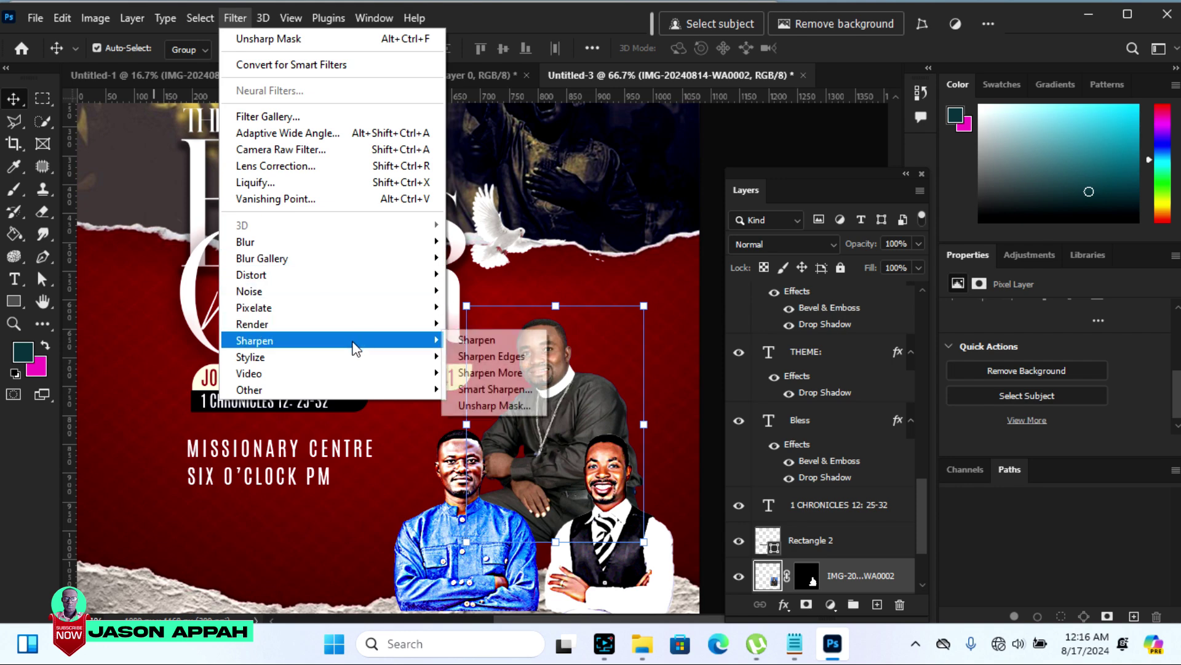
pyautogui.click(501, 406)
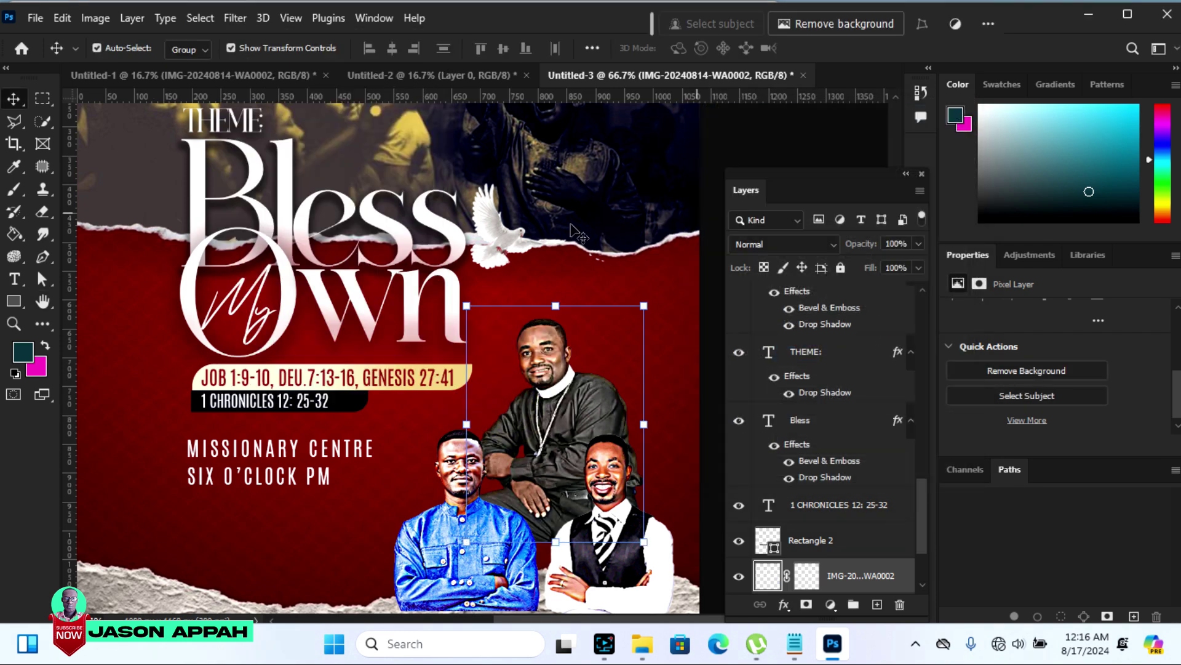
# Raise the clergyman photo's brightness to 20
pyautogui.click(93, 19)
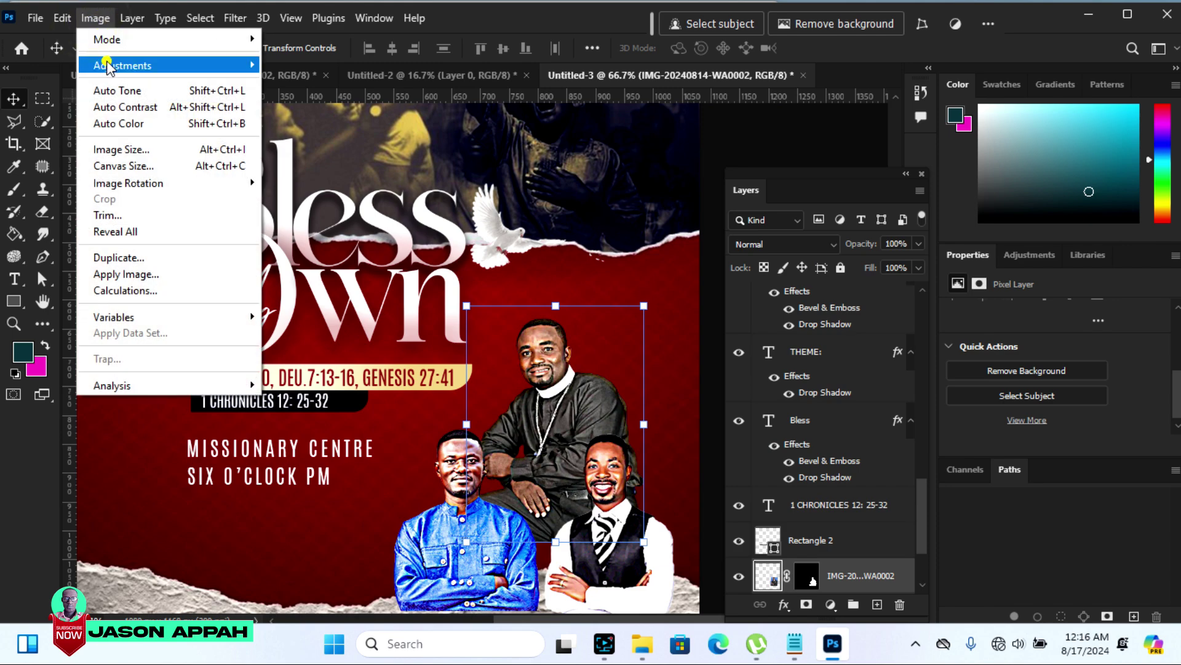
pyautogui.click(289, 56)
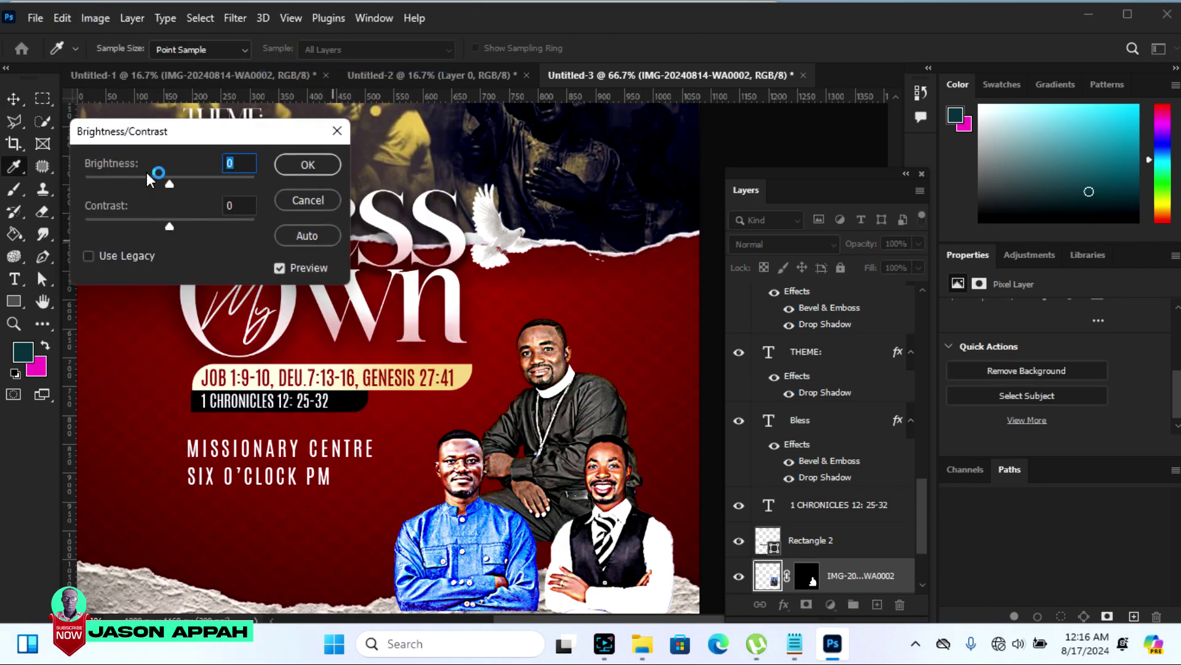
pyautogui.moveTo(176, 184); pyautogui.dragTo(181, 186)
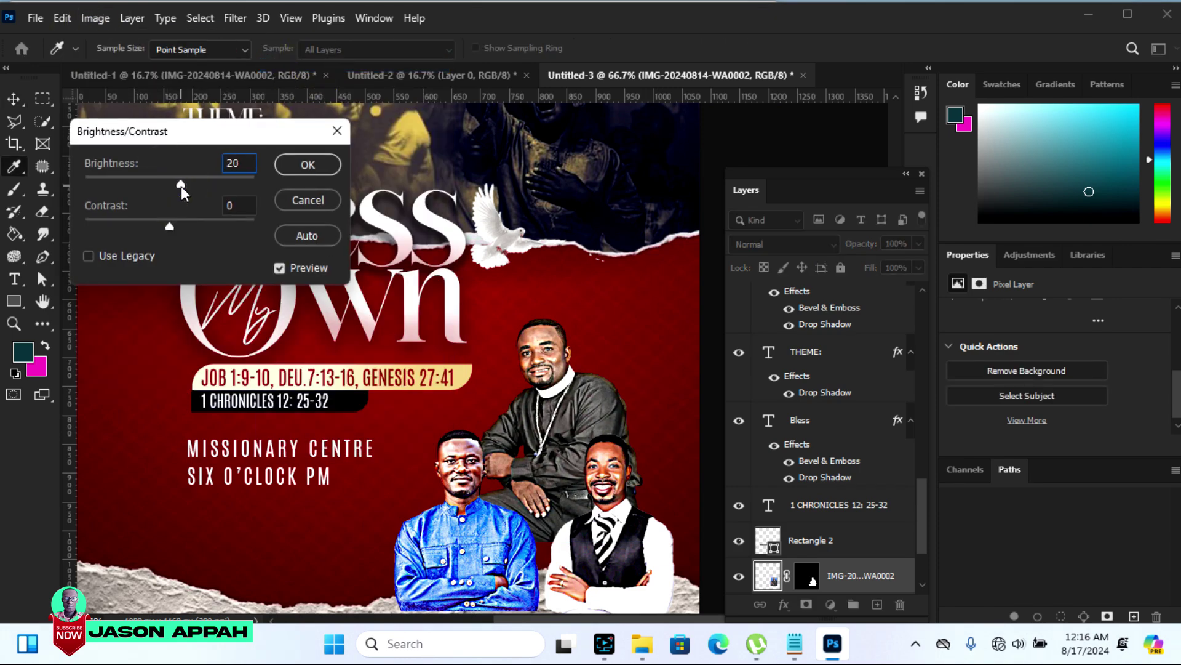
pyautogui.click(302, 164)
# Shift the clergyman's photo down-left and nudge the man in the white shirt slightly up
pyautogui.press('v')
pyautogui.moveTo(567, 393); pyautogui.dragTo(552, 432)
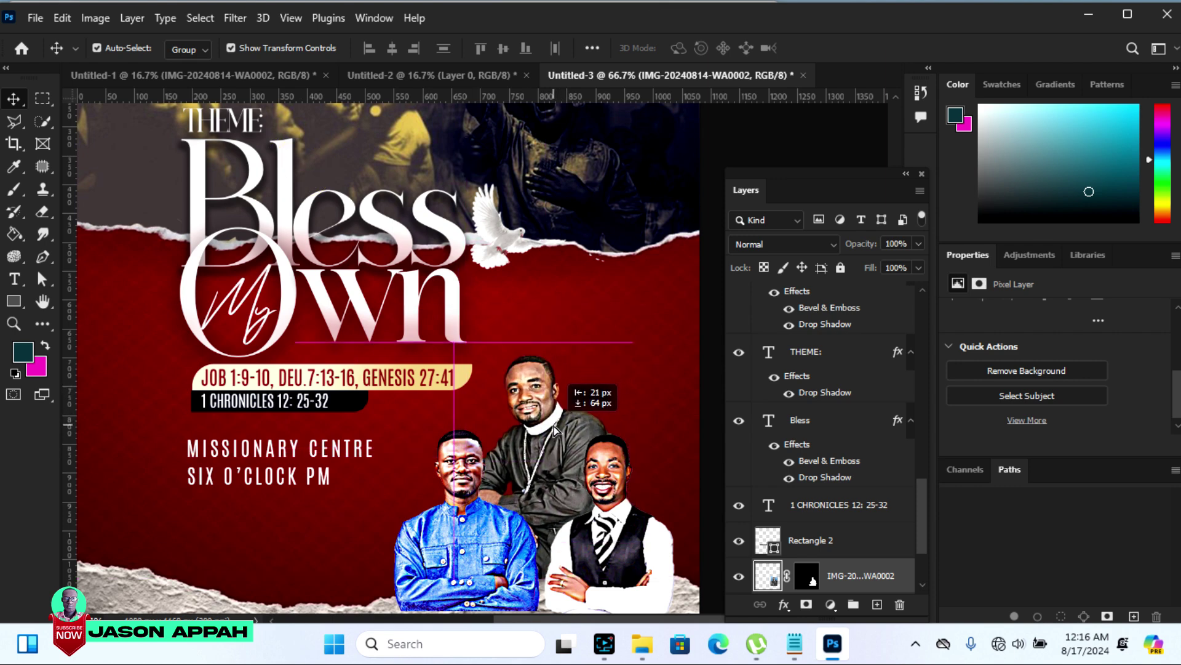
pyautogui.moveTo(553, 428); pyautogui.dragTo(552, 431)
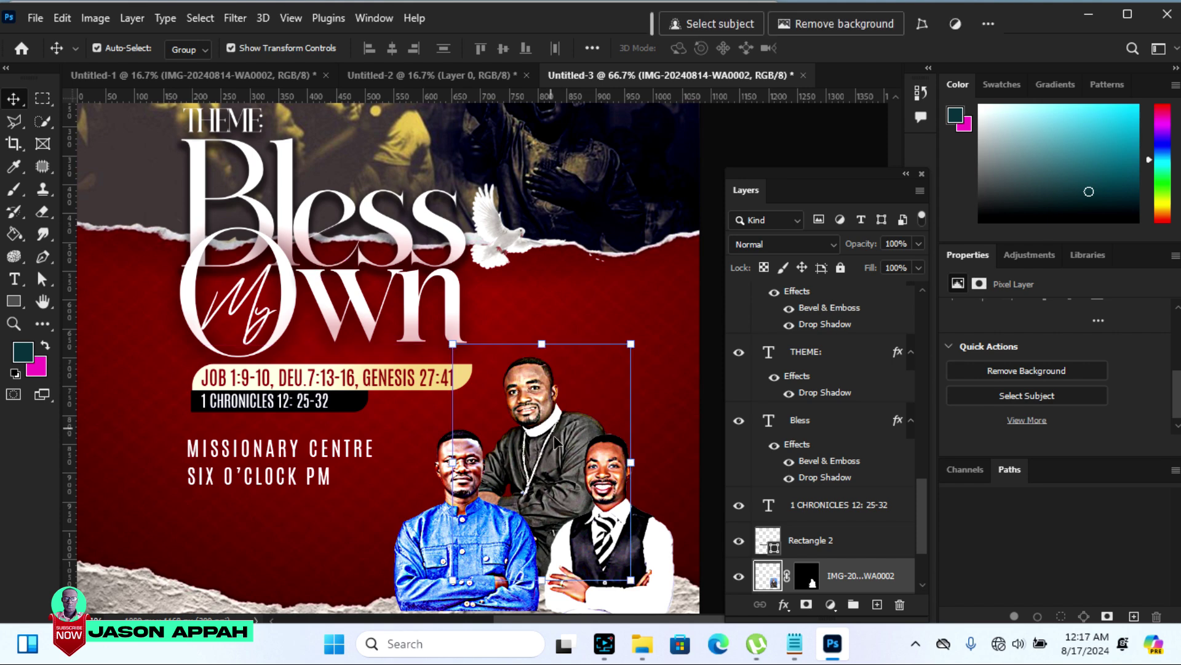
pyautogui.click(663, 574)
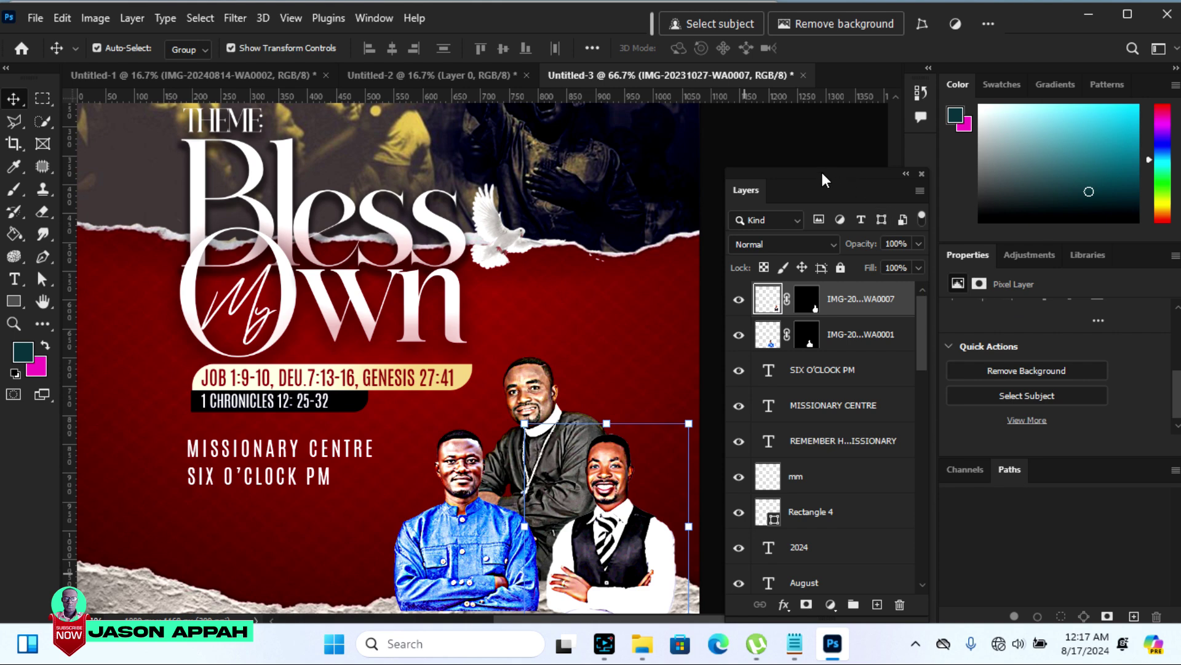
pyautogui.moveTo(822, 174); pyautogui.dragTo(799, 124)
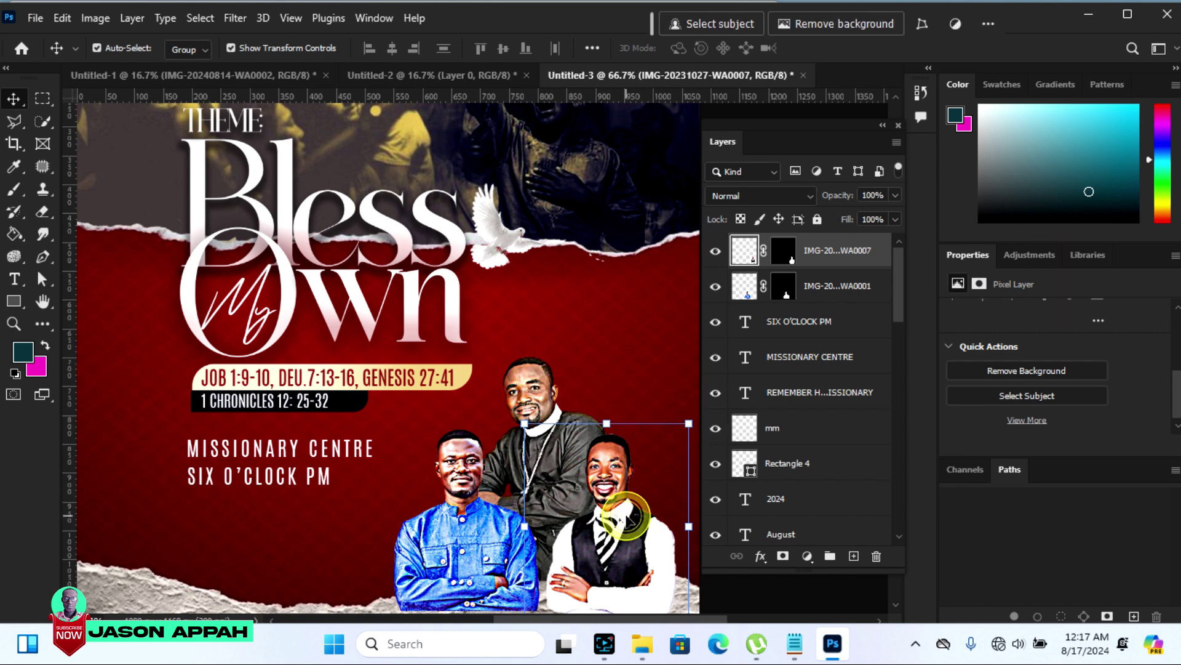
pyautogui.moveTo(624, 520); pyautogui.dragTo(624, 514)
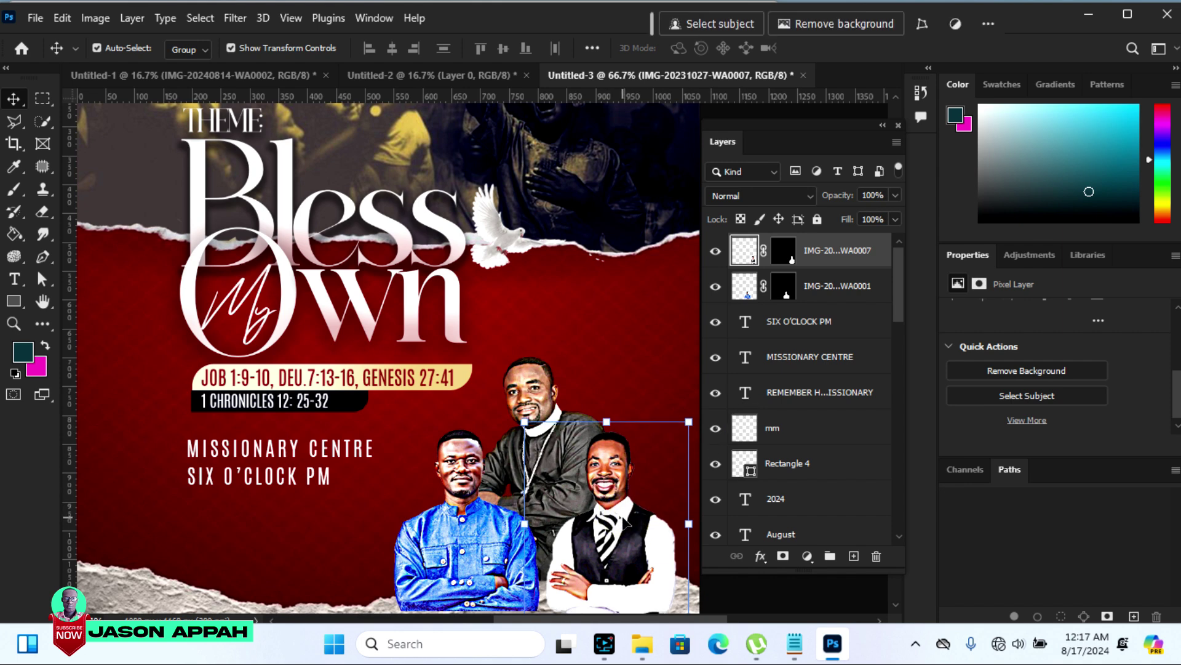
# Draw a thin 533 × 30 px dark teal bar and move it to the flyer's bottom edge
pyautogui.click(14, 301)
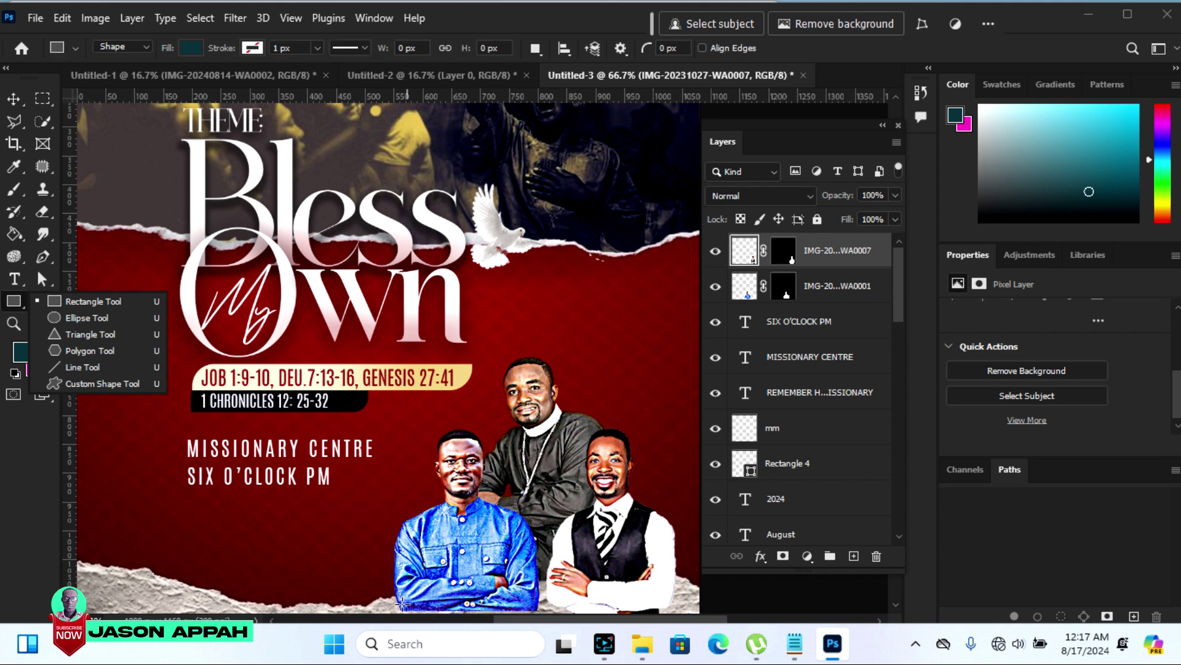
pyautogui.moveTo(392, 591); pyautogui.dragTo(698, 608)
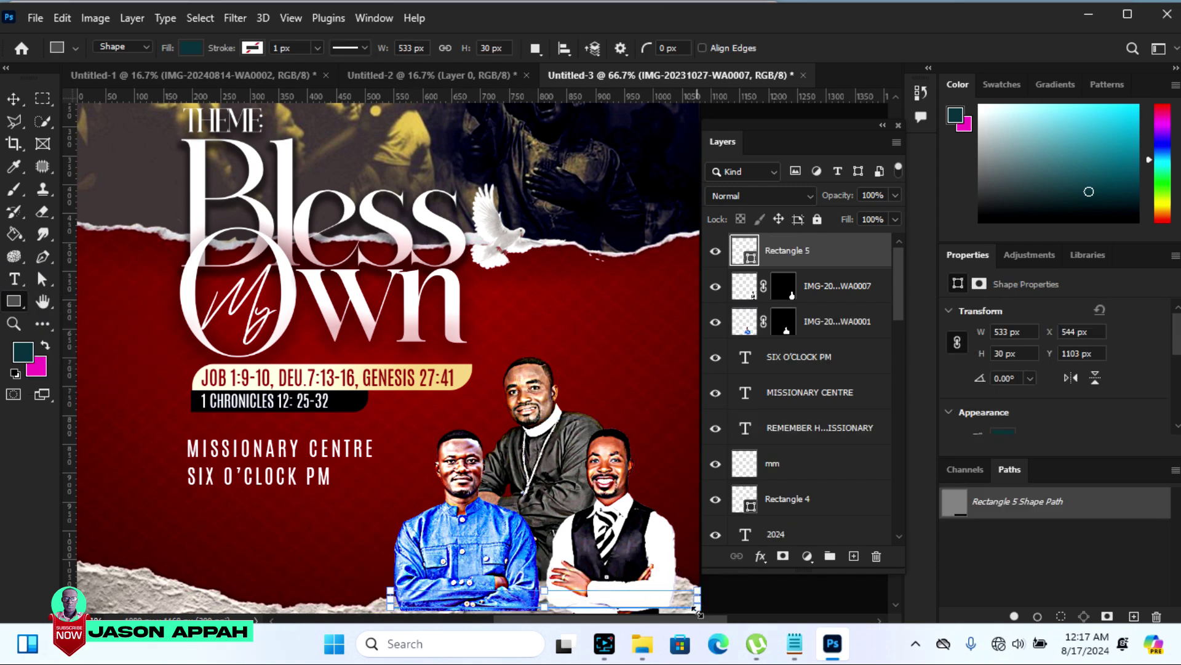
pyautogui.moveTo(841, 124)
pyautogui.mouseDown()
pyautogui.moveTo(801, 134)
pyautogui.moveTo(817, 143)
pyautogui.mouseUp()
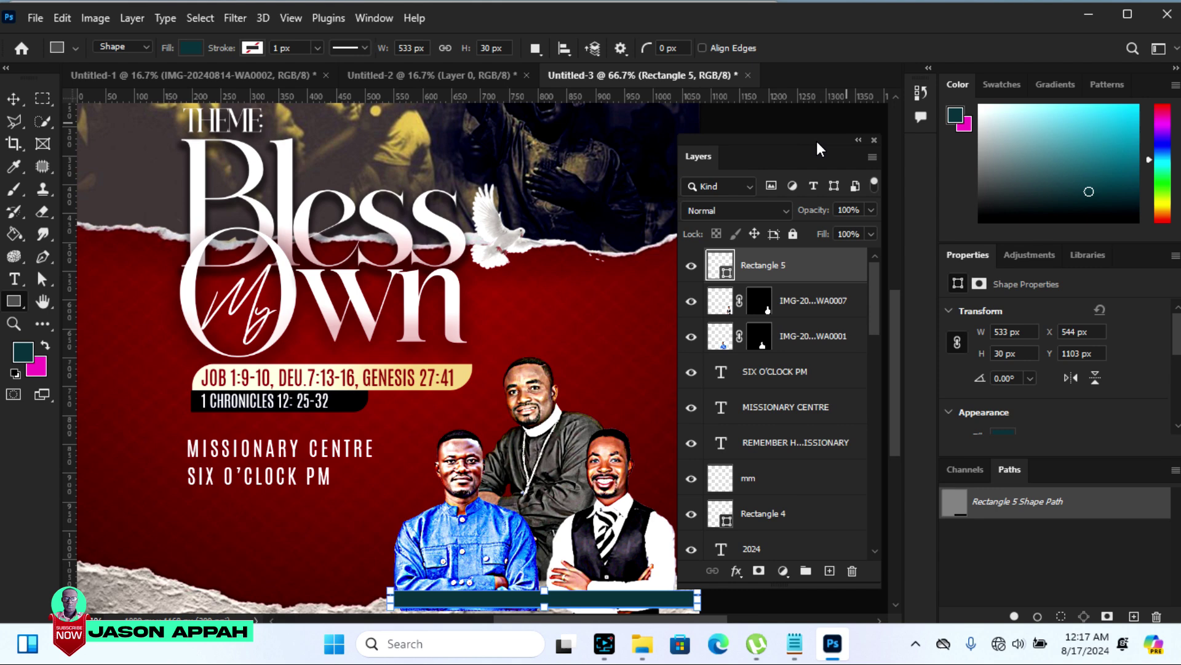
pyautogui.moveTo(898, 326); pyautogui.dragTo(899, 340)
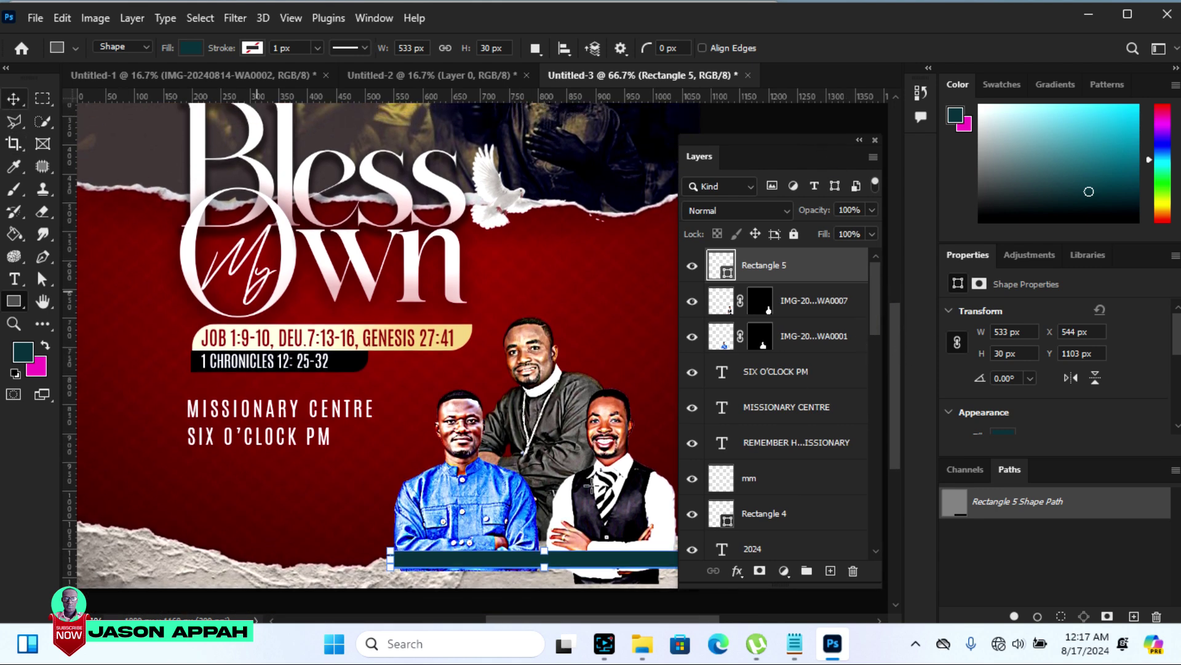
pyautogui.click(14, 99)
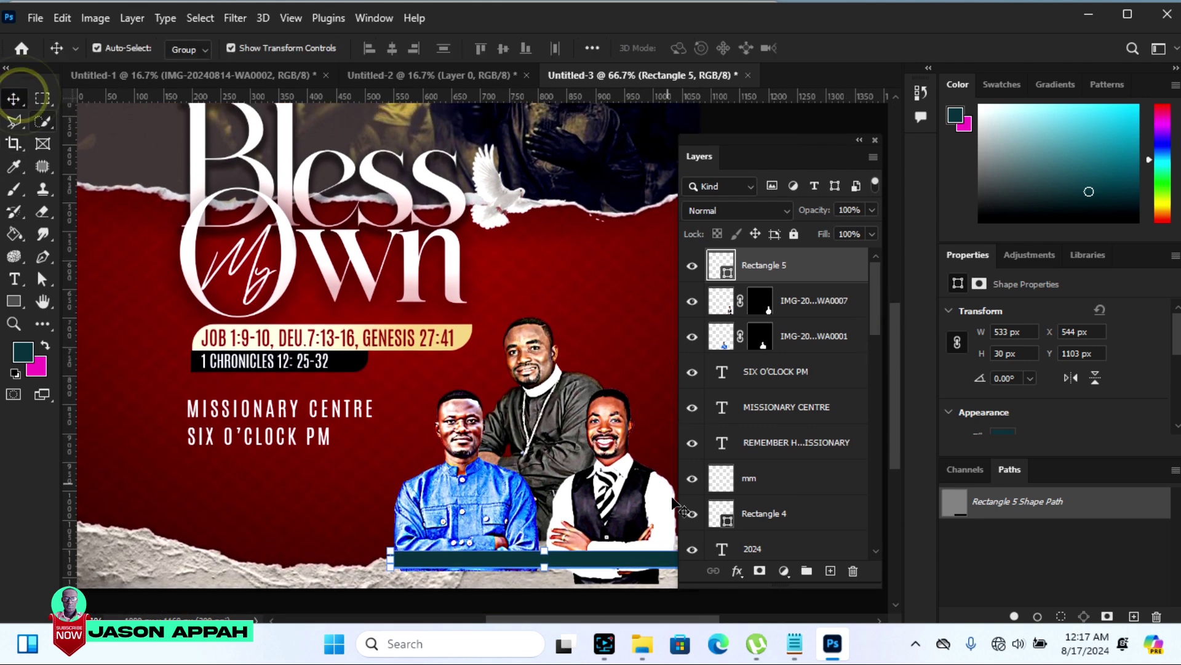
pyautogui.click(643, 572)
pyautogui.moveTo(643, 572); pyautogui.dragTo(638, 585)
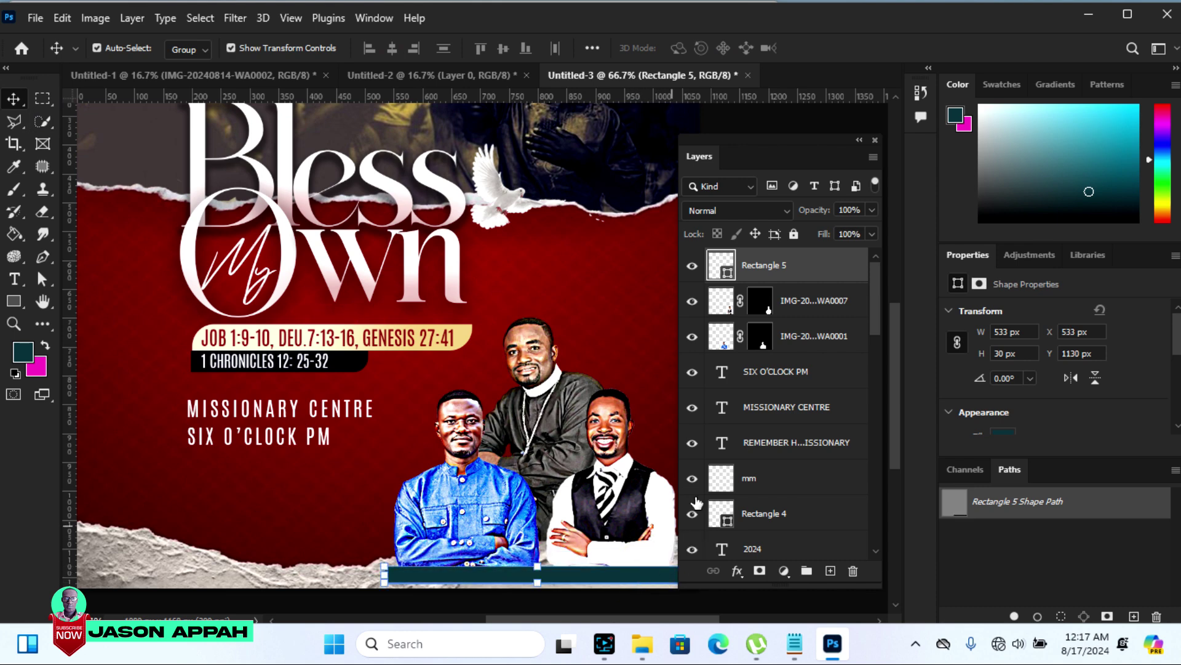
pyautogui.moveTo(740, 139); pyautogui.dragTo(763, 134)
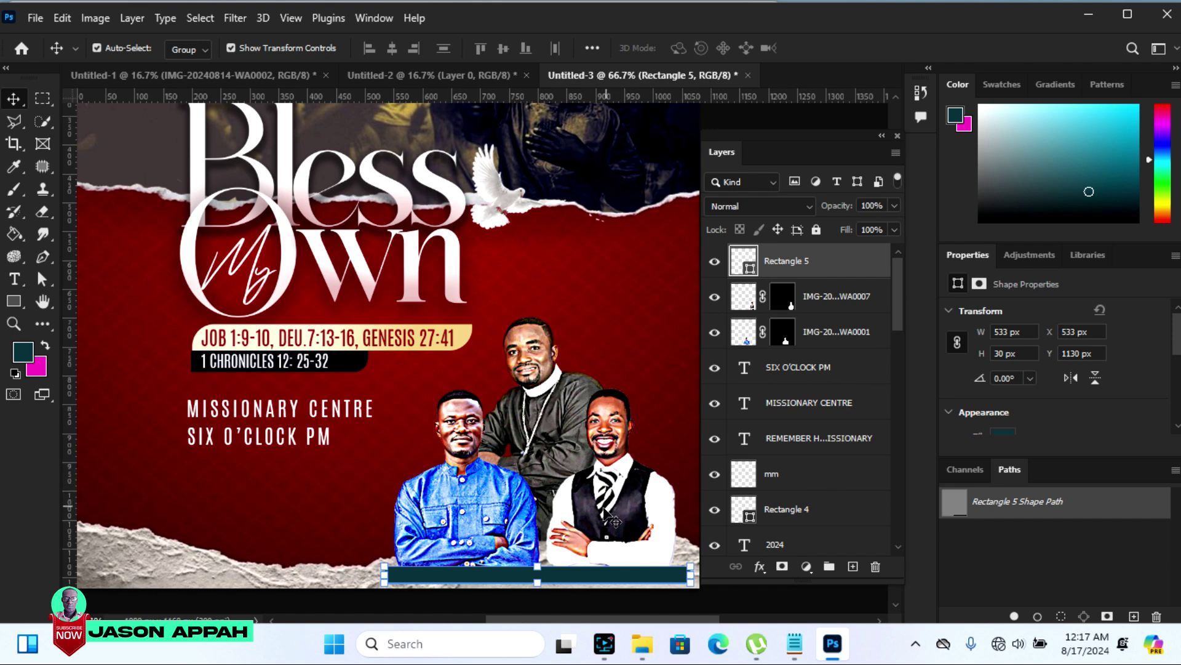
# Nudge the right man's photo and enlarge it slightly to 293 × 365 px
pyautogui.click(622, 515)
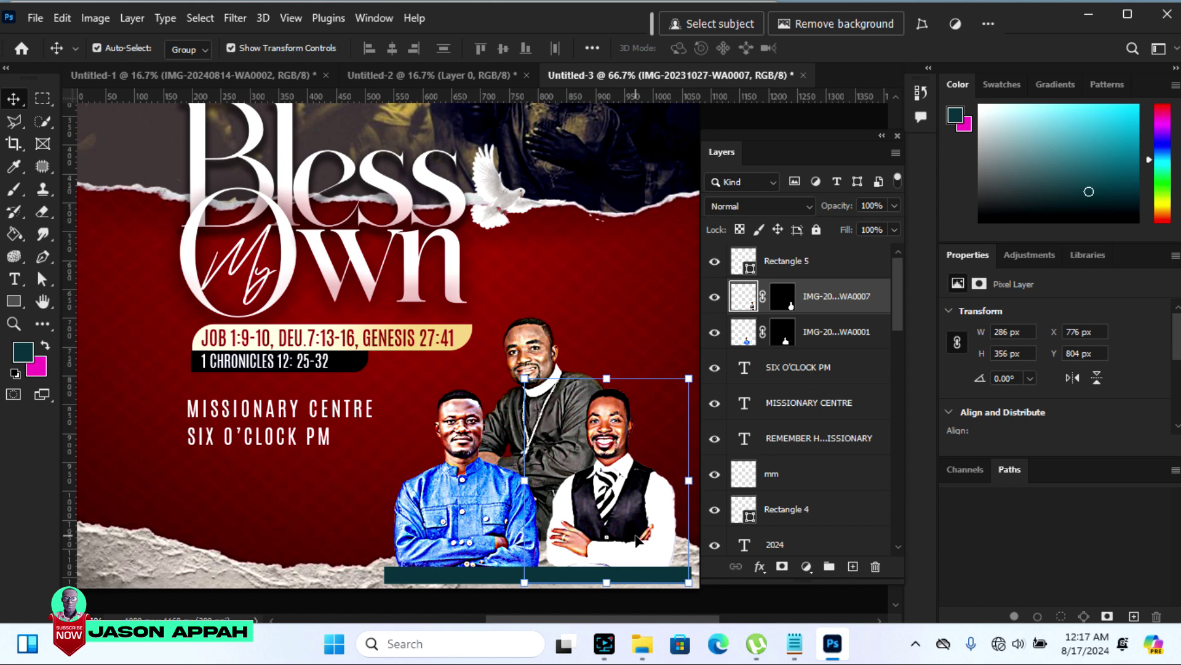
pyautogui.press('Up')
pyautogui.press('Up')
pyautogui.press('Up')
pyautogui.press('Down')
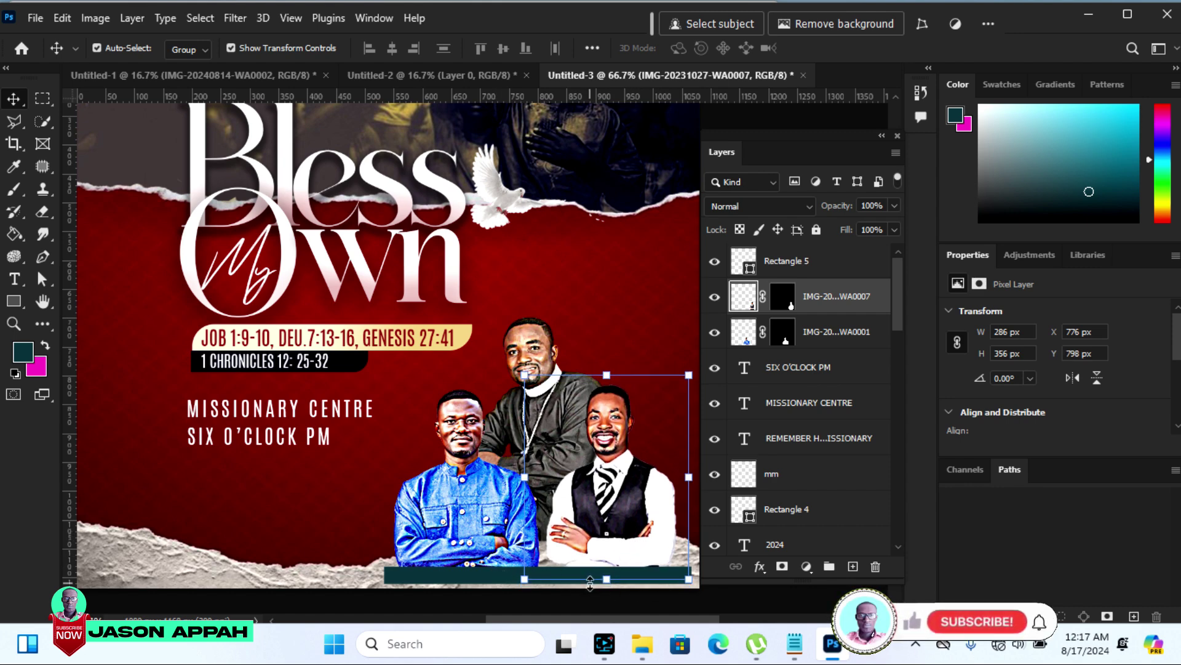
pyautogui.moveTo(524, 579); pyautogui.dragTo(521, 588)
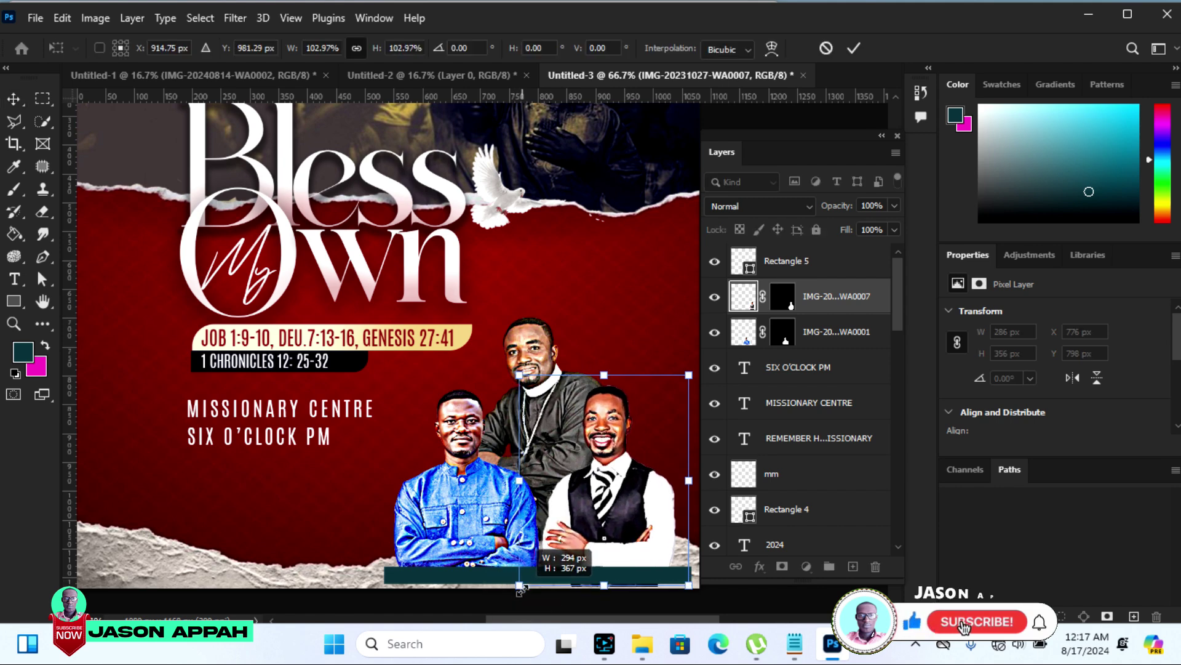
pyautogui.press('Return')
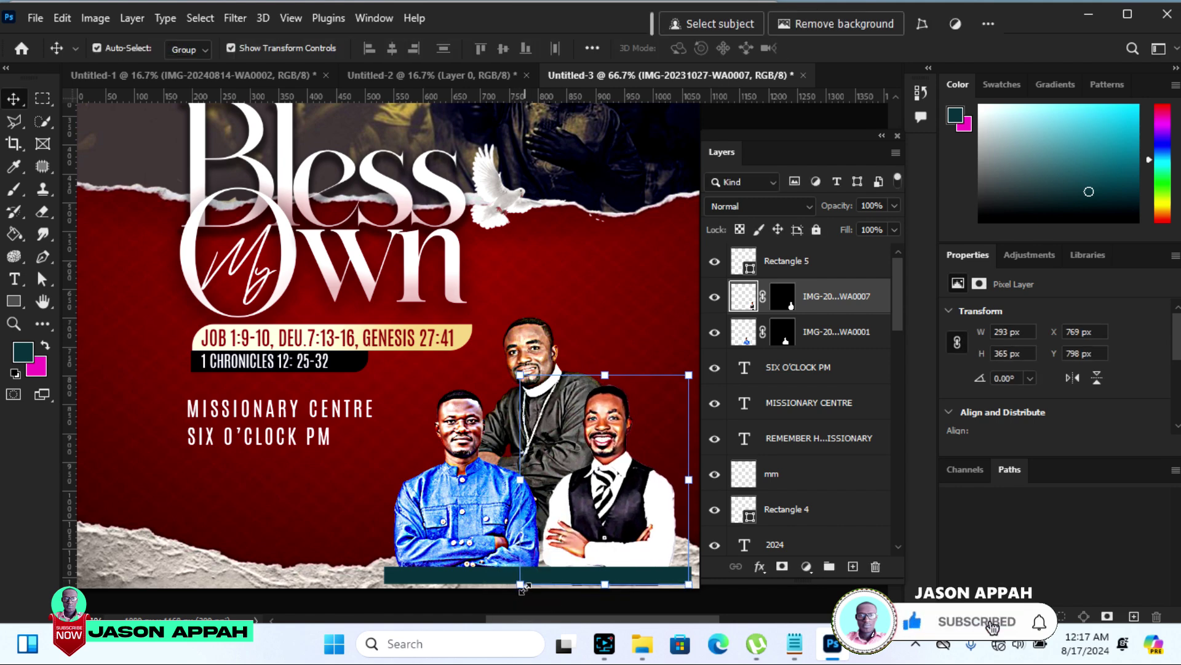
pyautogui.click(397, 577)
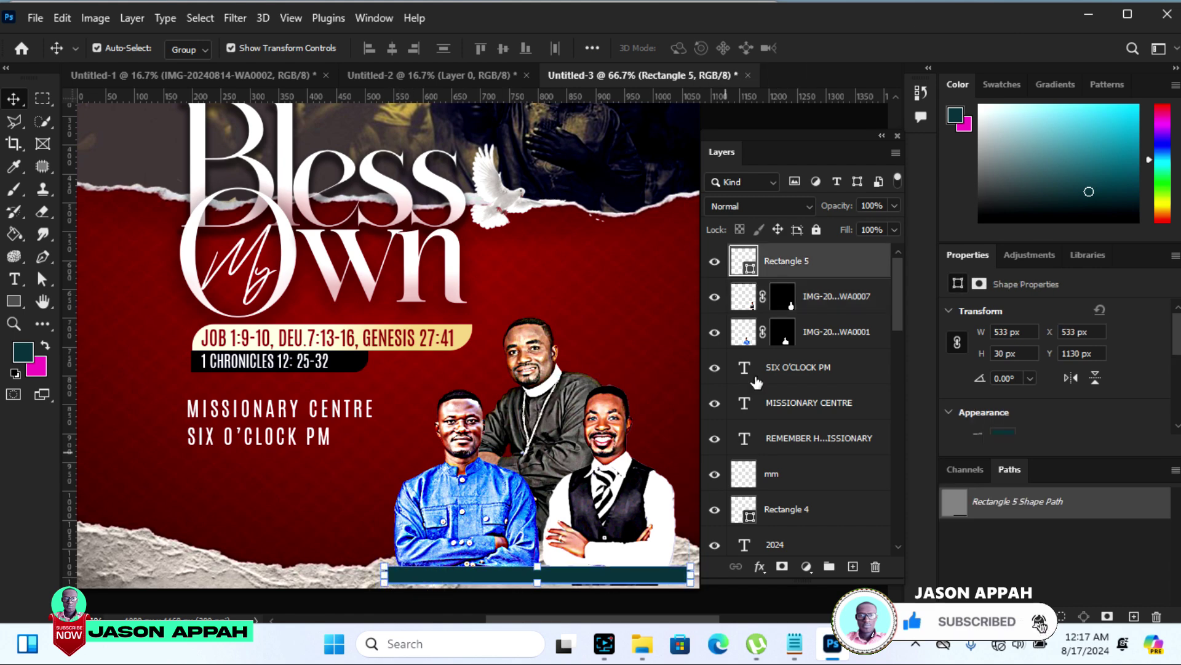
# Recolour the Rectangle 5 bottom bar near-black
pyautogui.doubleClick(749, 273)
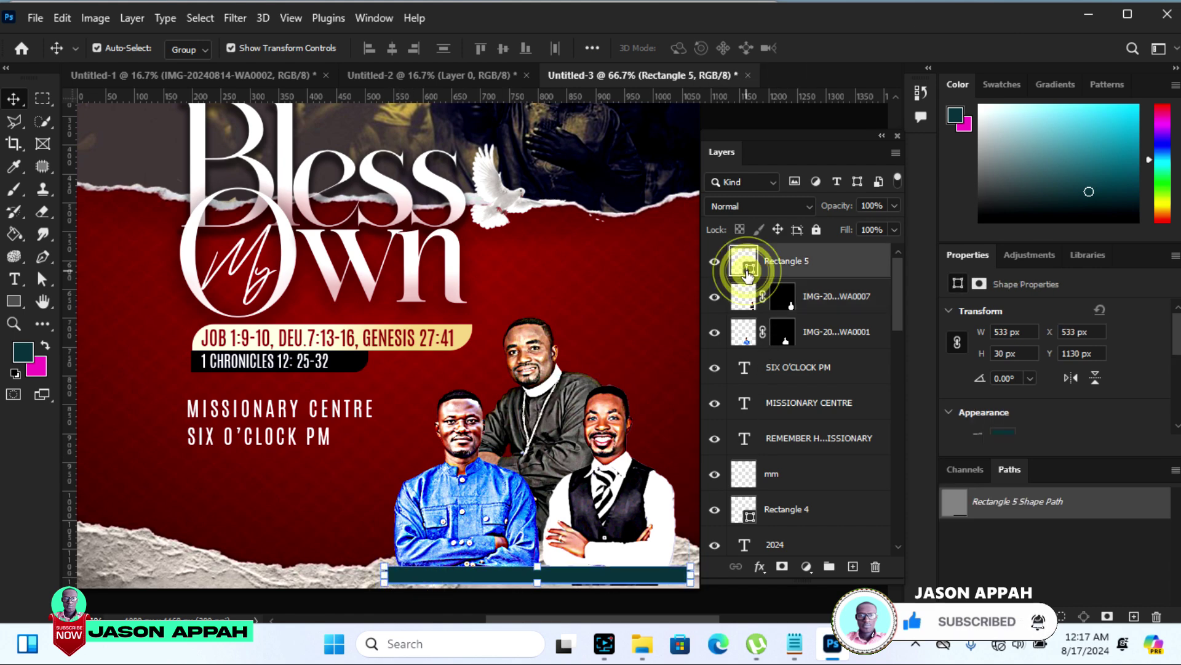
pyautogui.click(612, 185)
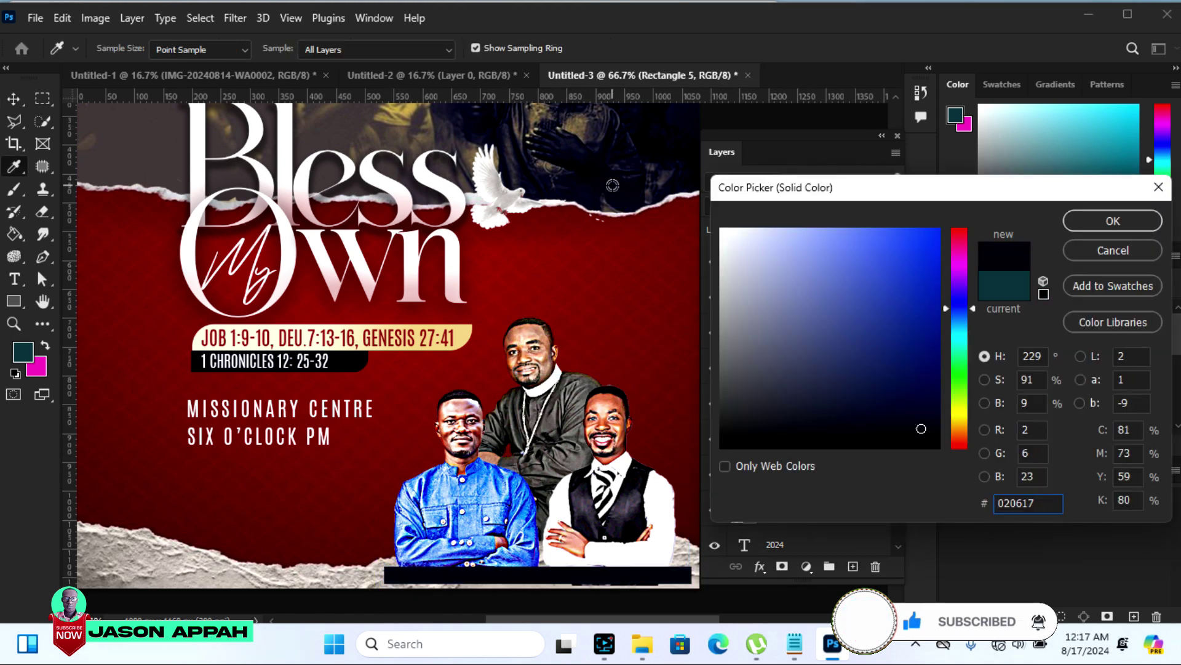
pyautogui.click(625, 293)
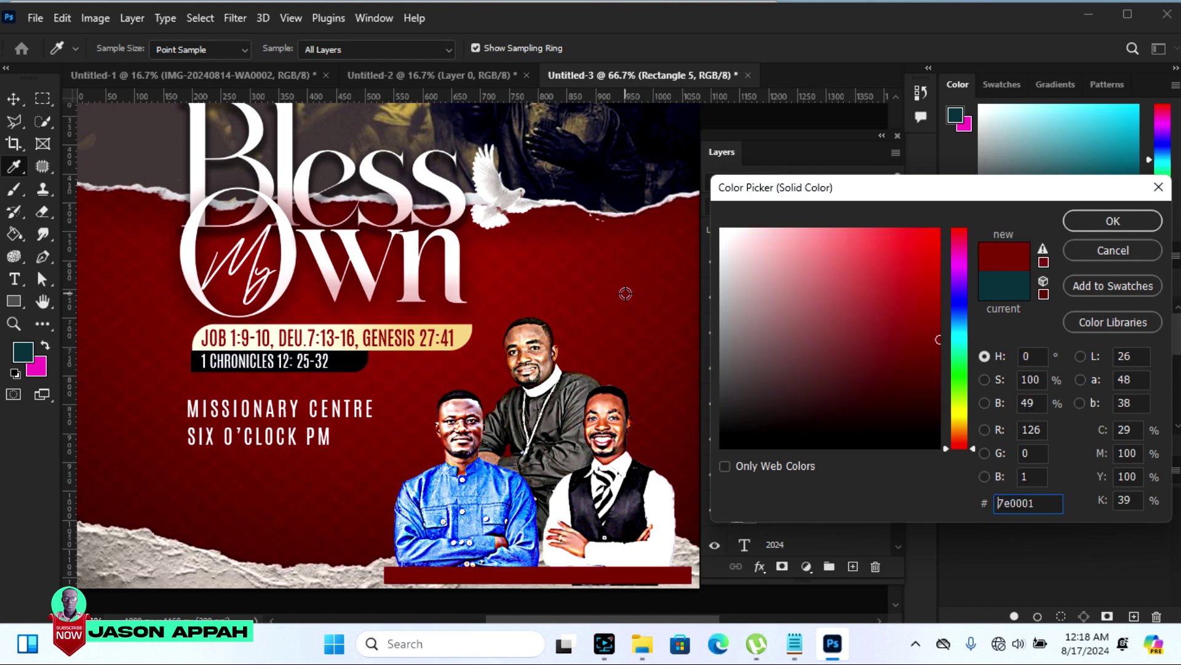
pyautogui.click(597, 173)
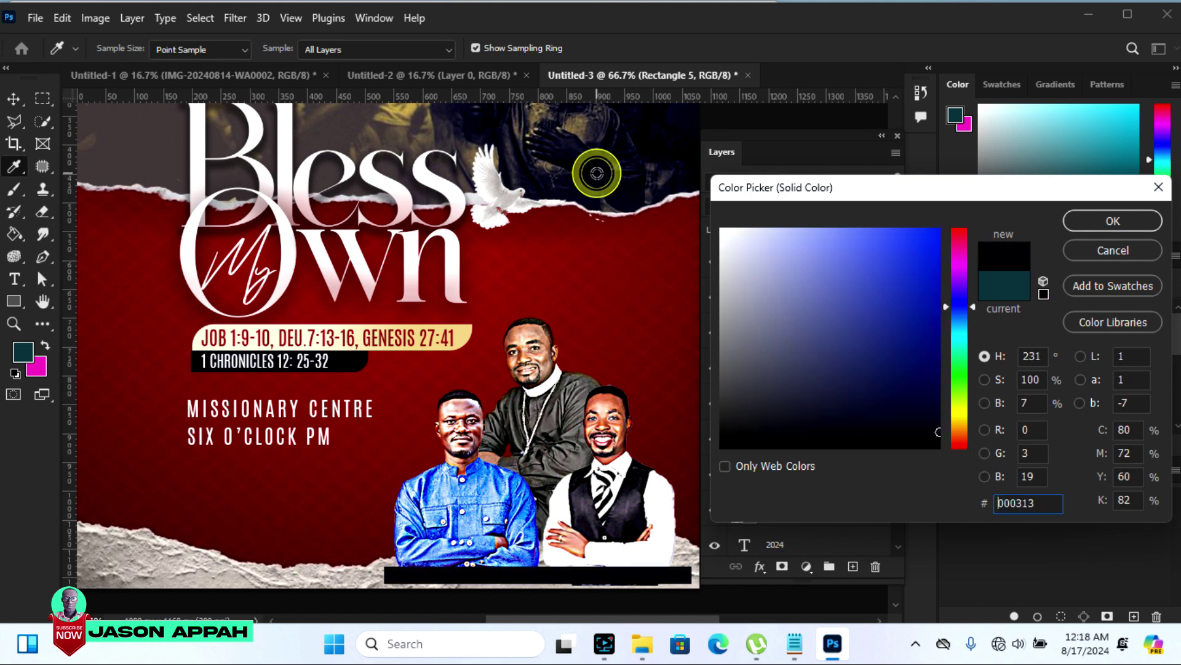
pyautogui.click(1117, 221)
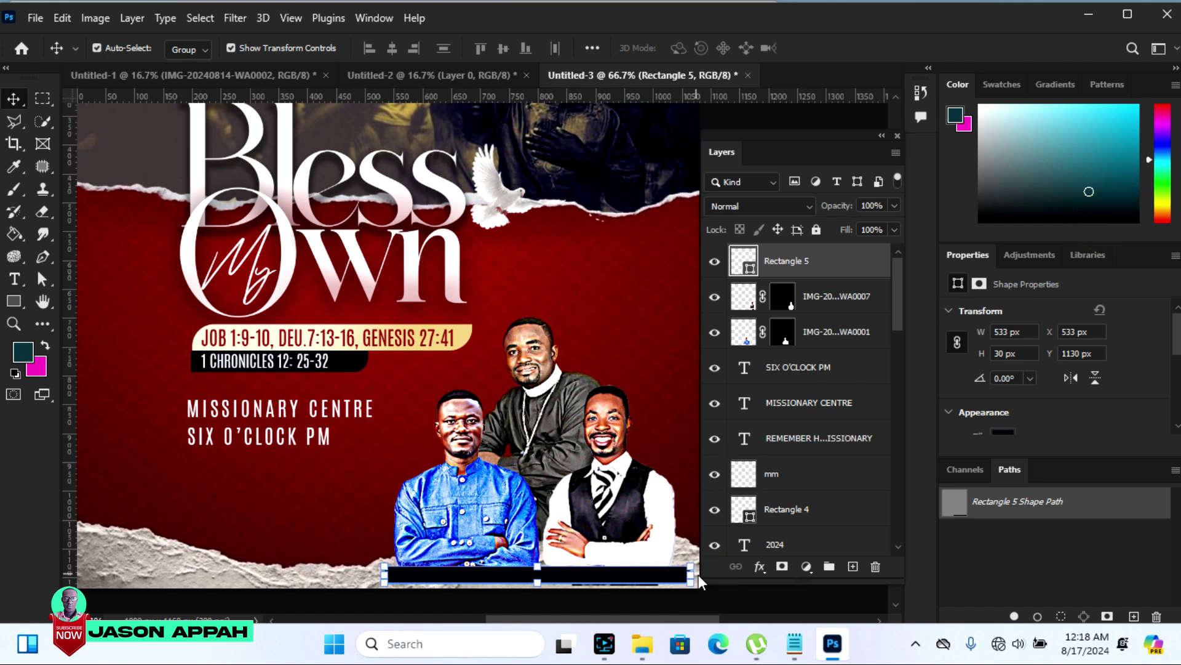
# Narrow the bottom bar to 499 × 30 px by pulling in both ends
pyautogui.moveTo(690, 573); pyautogui.dragTo(676, 570)
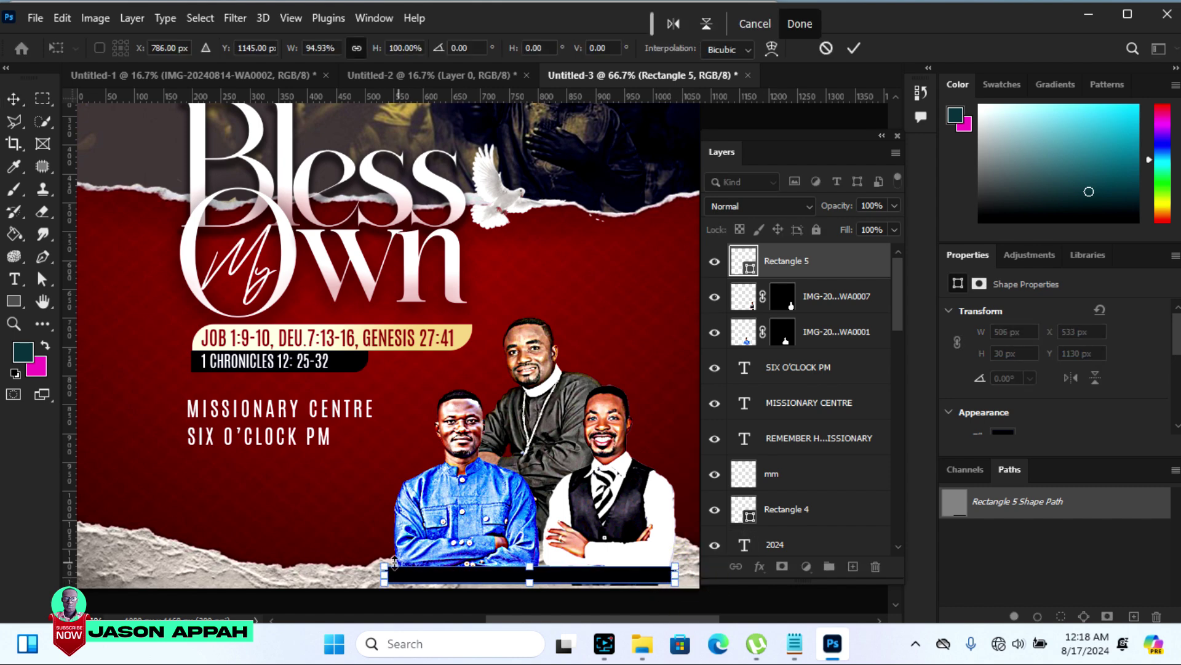
pyautogui.moveTo(382, 576); pyautogui.dragTo(391, 574)
pyautogui.click(852, 48)
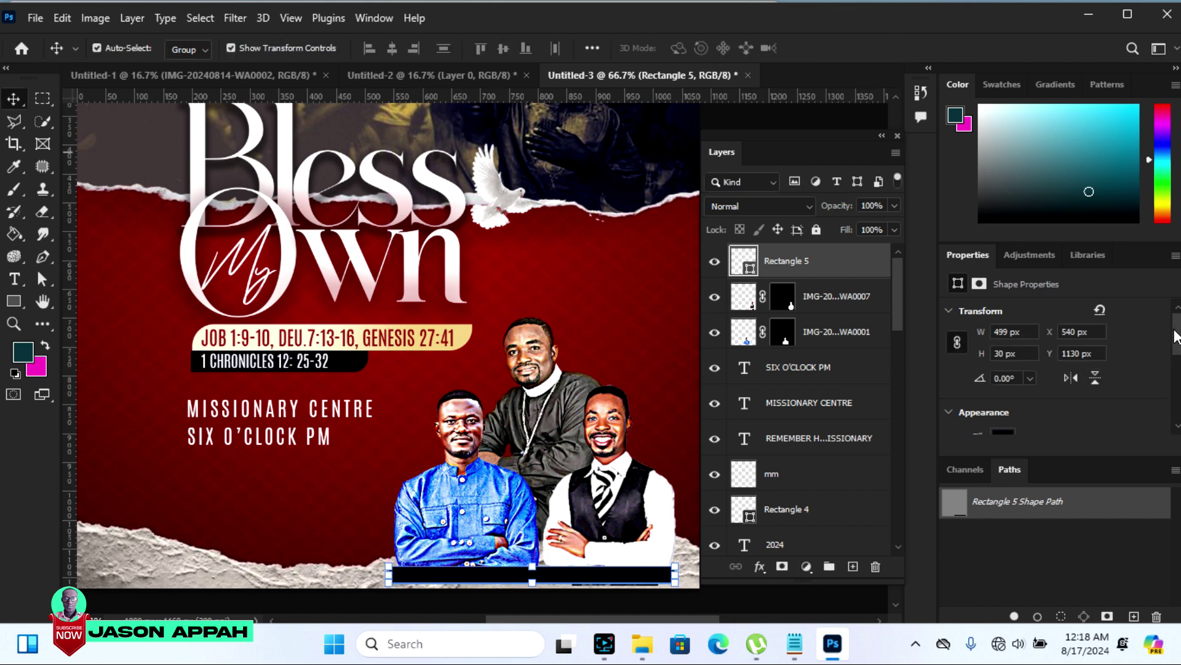
# Give the bottom bar 26 px linked rounded corners
pyautogui.moveTo(1175, 335); pyautogui.dragTo(1178, 395)
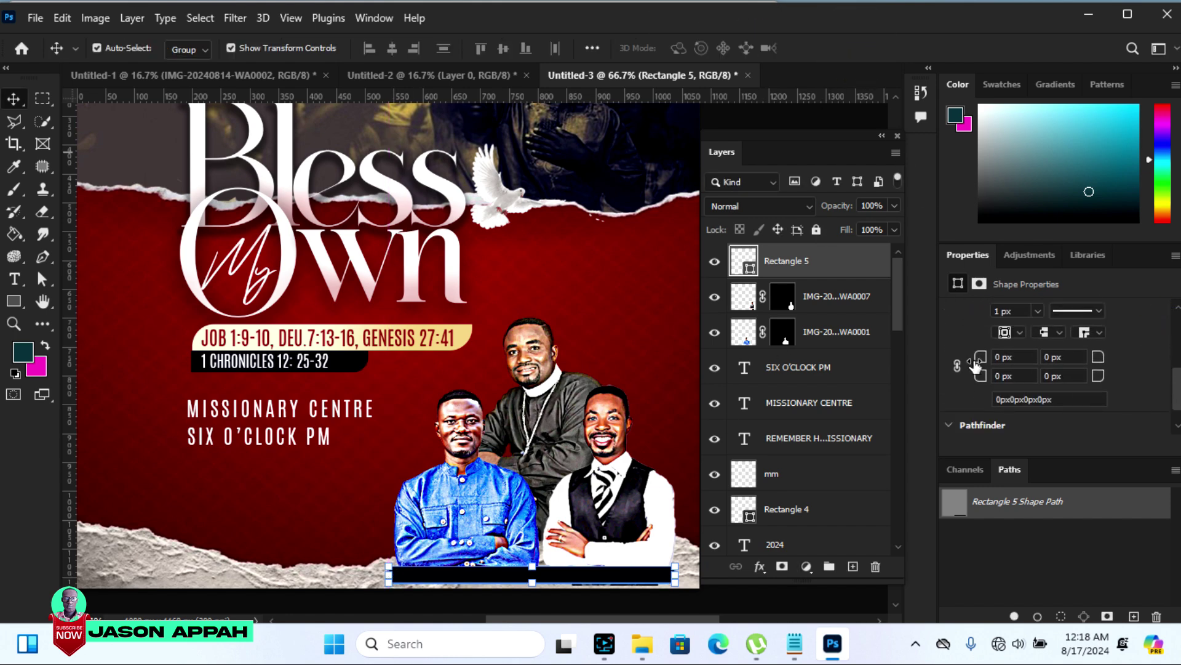
pyautogui.moveTo(977, 360)
pyautogui.mouseDown()
pyautogui.moveTo(956, 362)
pyautogui.moveTo(985, 366)
pyautogui.mouseUp()
pyautogui.click(958, 365)
# Move the red background image to X 0 px, Y 228 px and zoom into the flyer's bottom
pyautogui.click(640, 332)
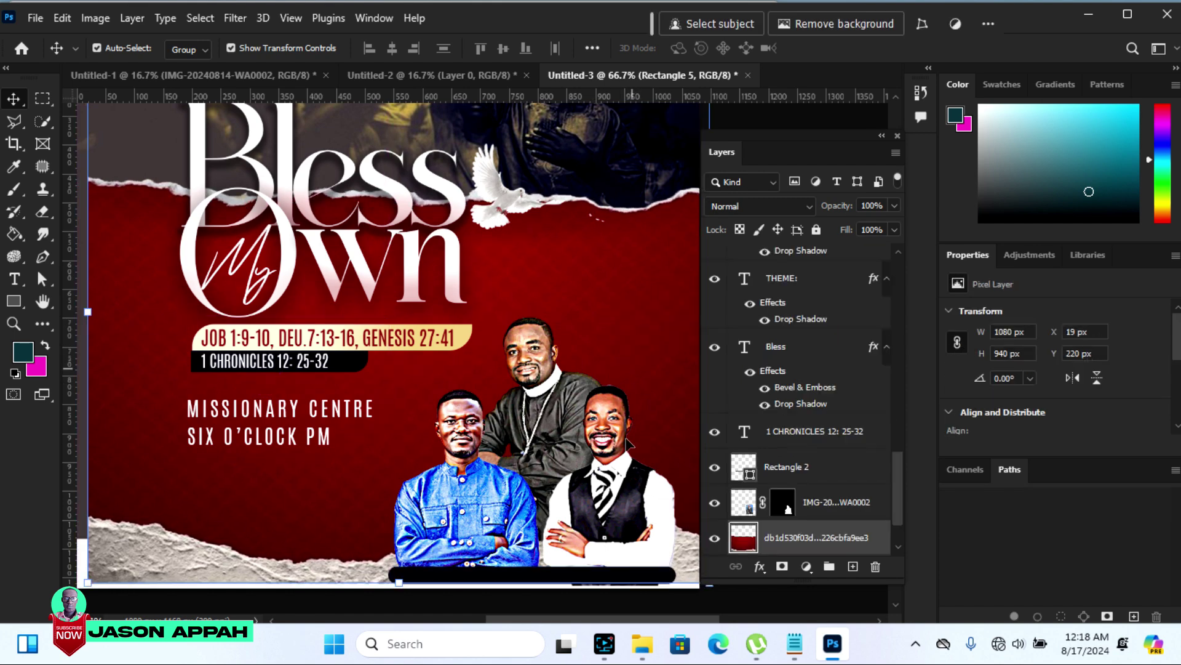
pyautogui.moveTo(620, 504); pyautogui.dragTo(623, 508)
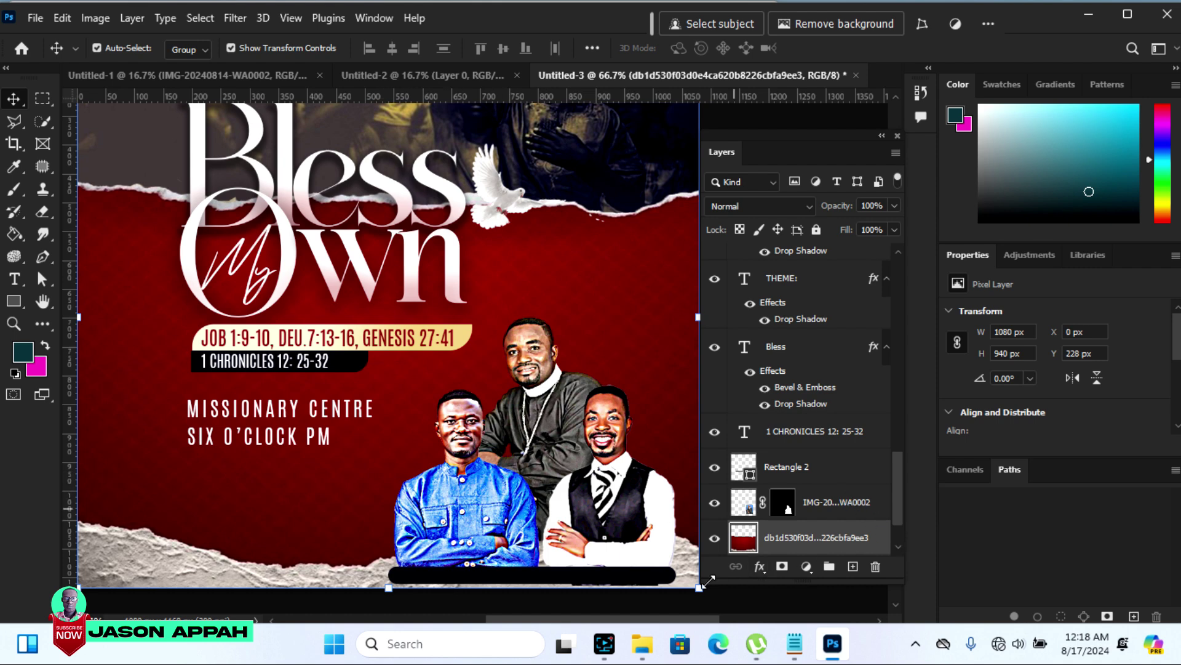
pyautogui.click(8, 330)
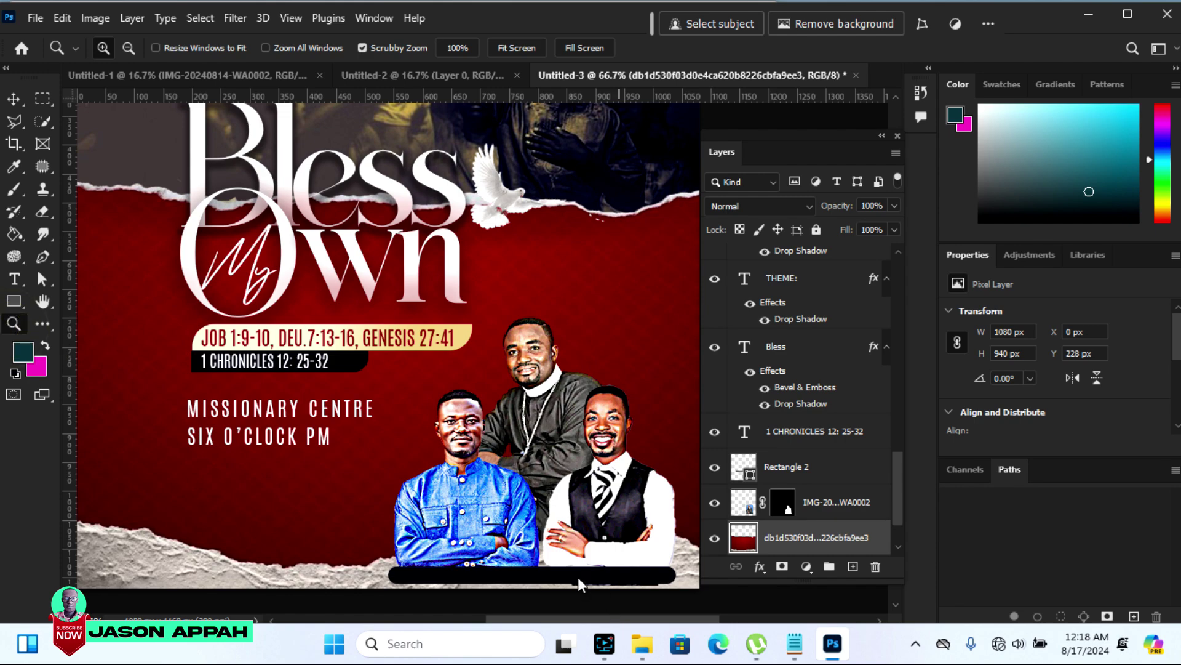
pyautogui.click(547, 589)
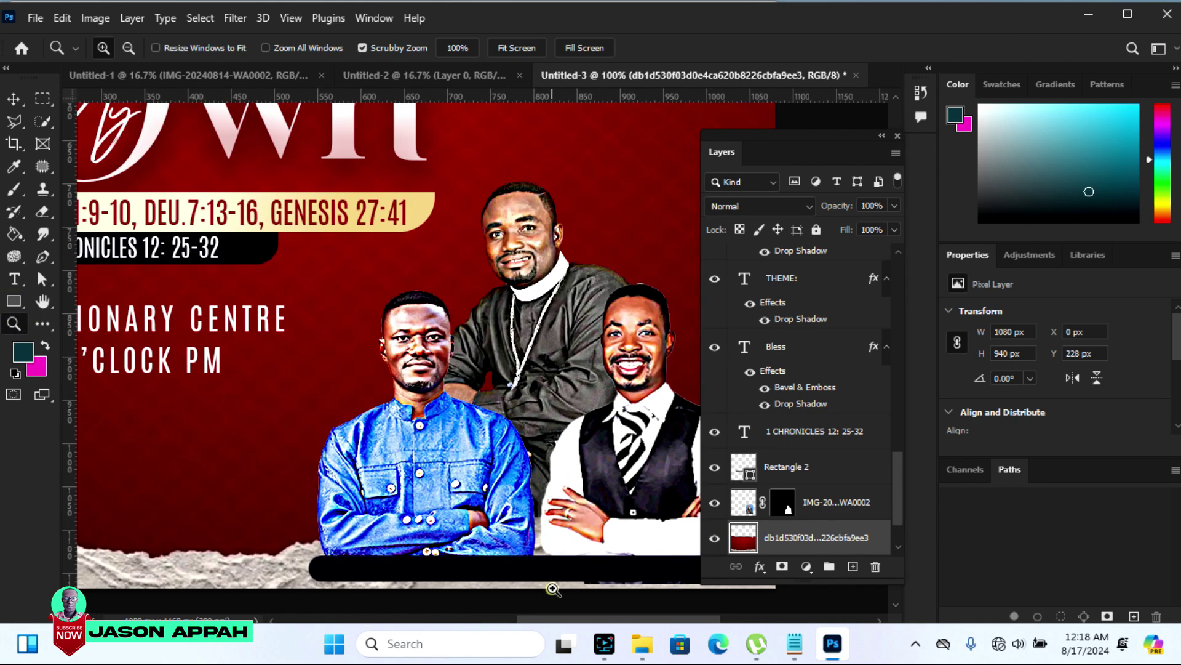
# Zoom further into the bottom area and nudge the right man's photo upward
pyautogui.click(546, 589)
pyautogui.click(14, 99)
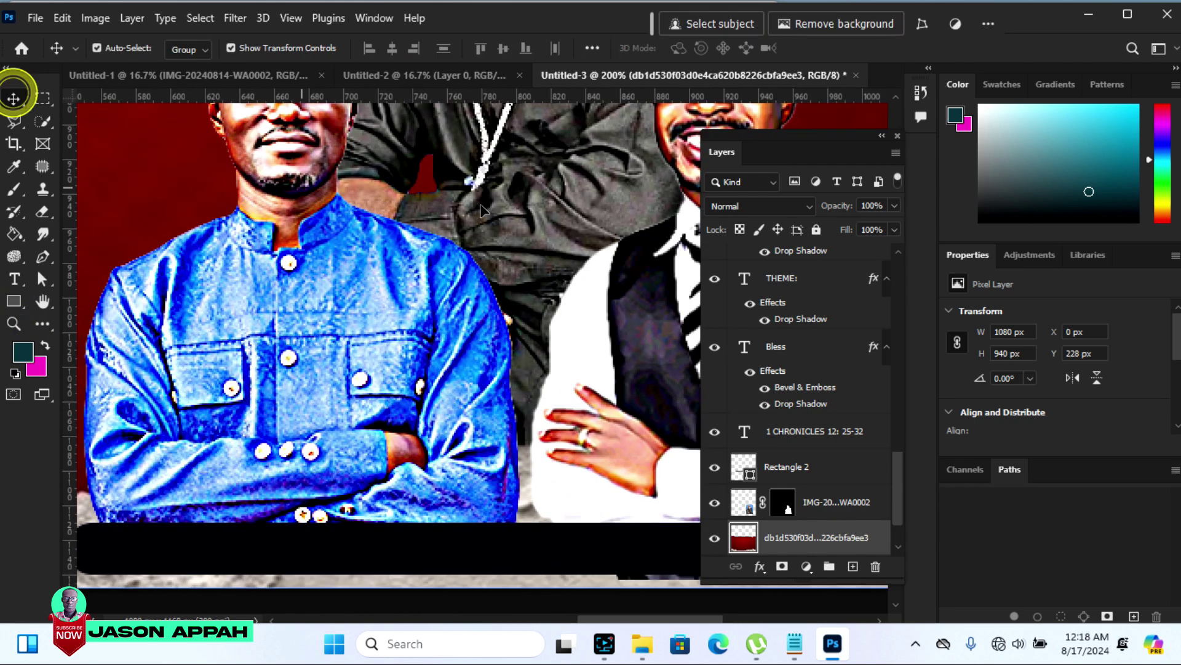
pyautogui.moveTo(759, 143); pyautogui.dragTo(979, 146)
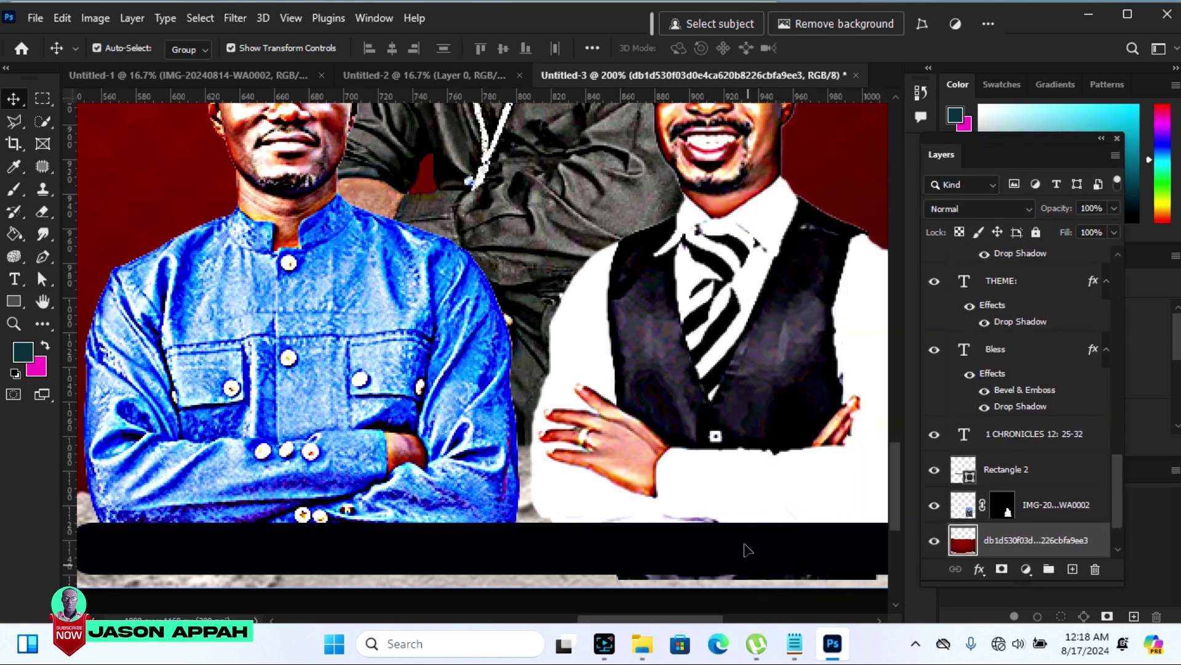
pyautogui.click(744, 485)
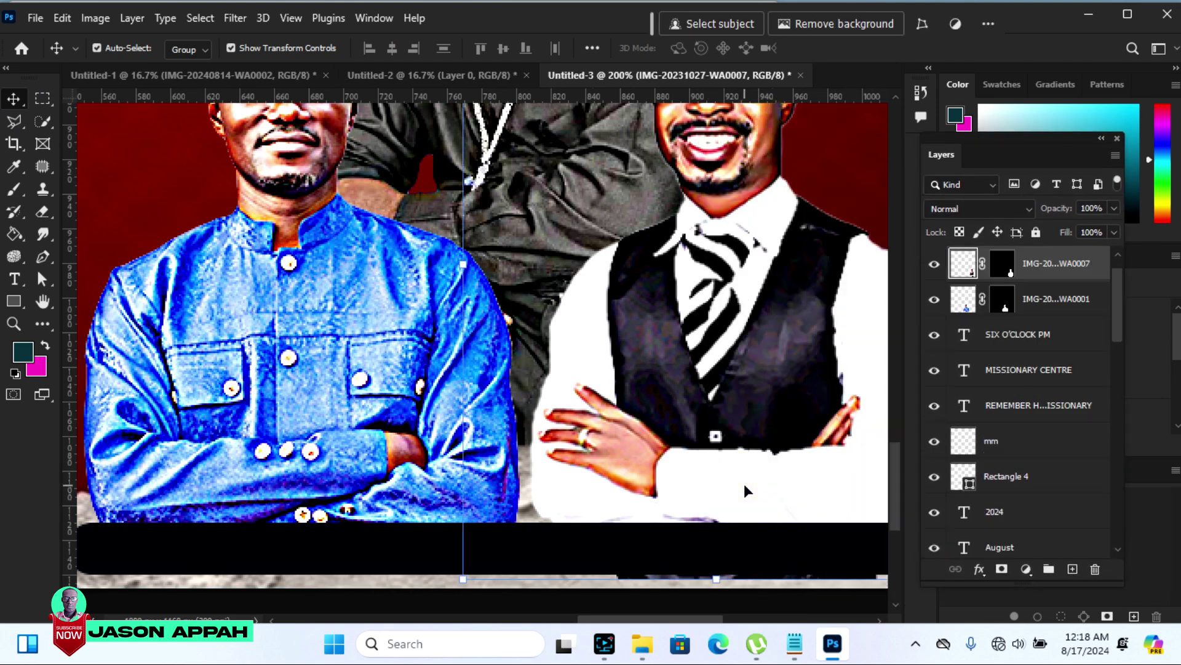
pyautogui.press('Up')
pyautogui.press('Up')
pyautogui.press('Up')
pyautogui.press('Up')
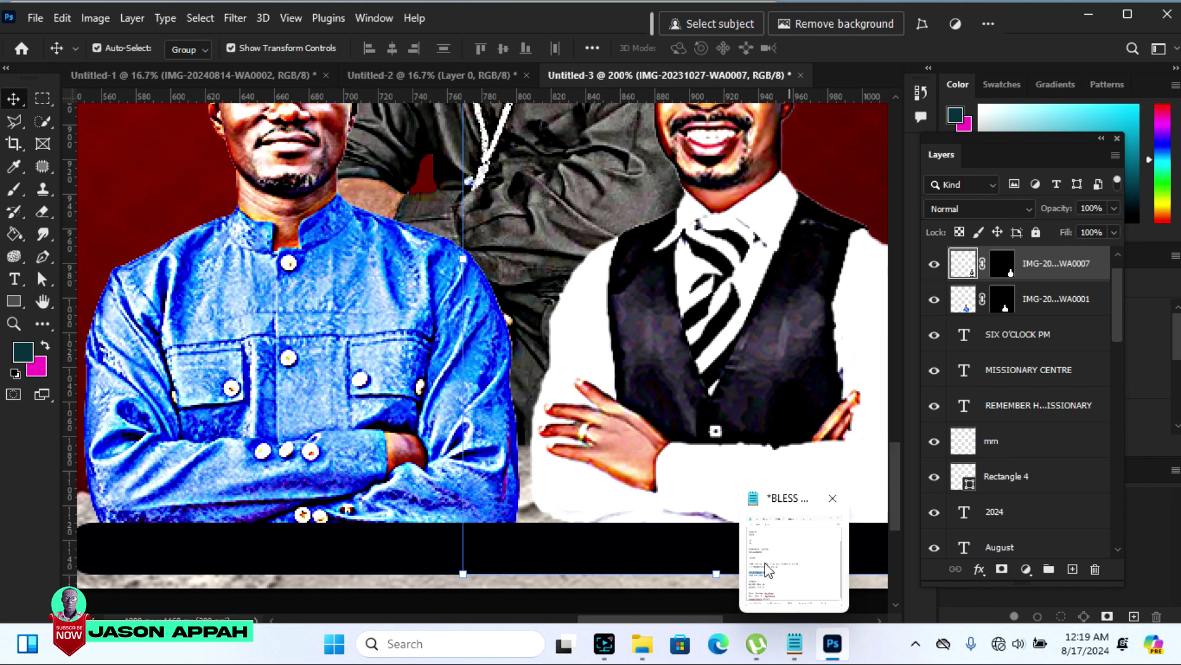
# Copy the first contact name from the notes into a new text layer on the flyer
pyautogui.click(793, 643)
pyautogui.moveTo(633, 530); pyautogui.dragTo(493, 540)
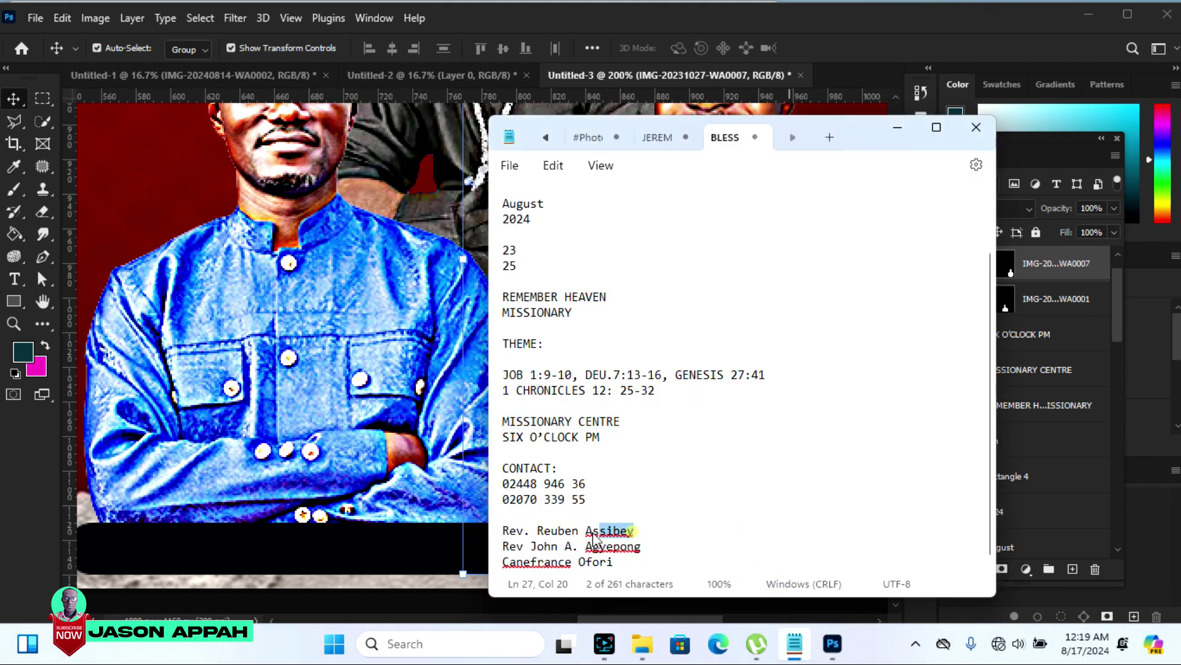
pyautogui.rightClick(547, 489)
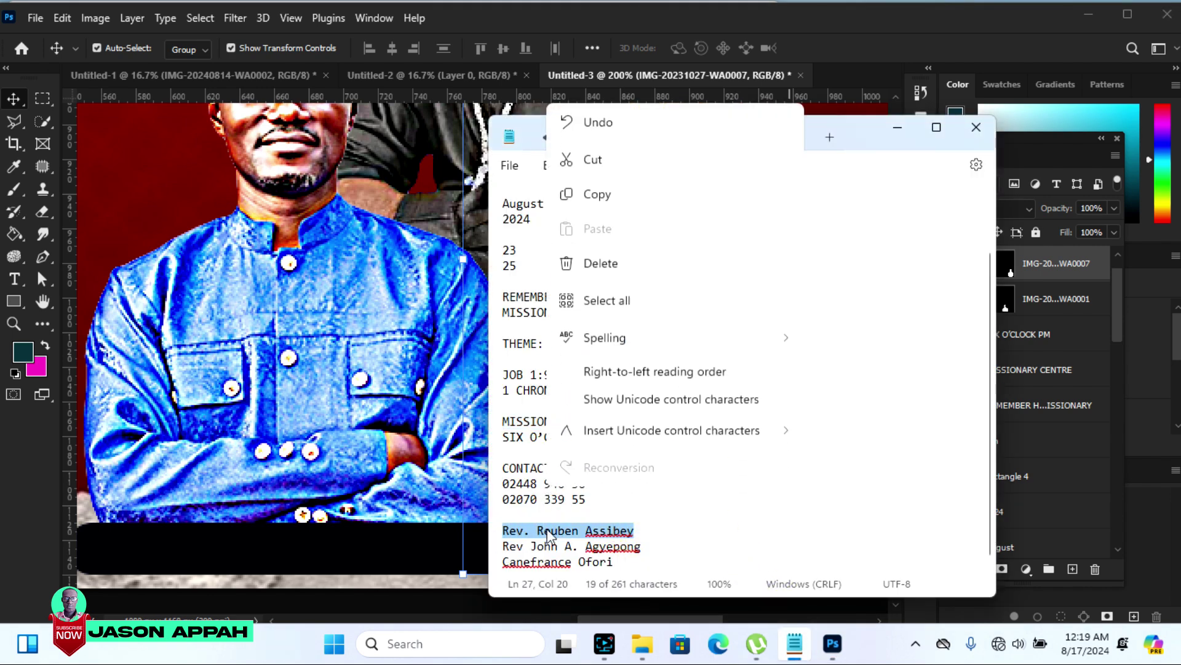
pyautogui.click(601, 195)
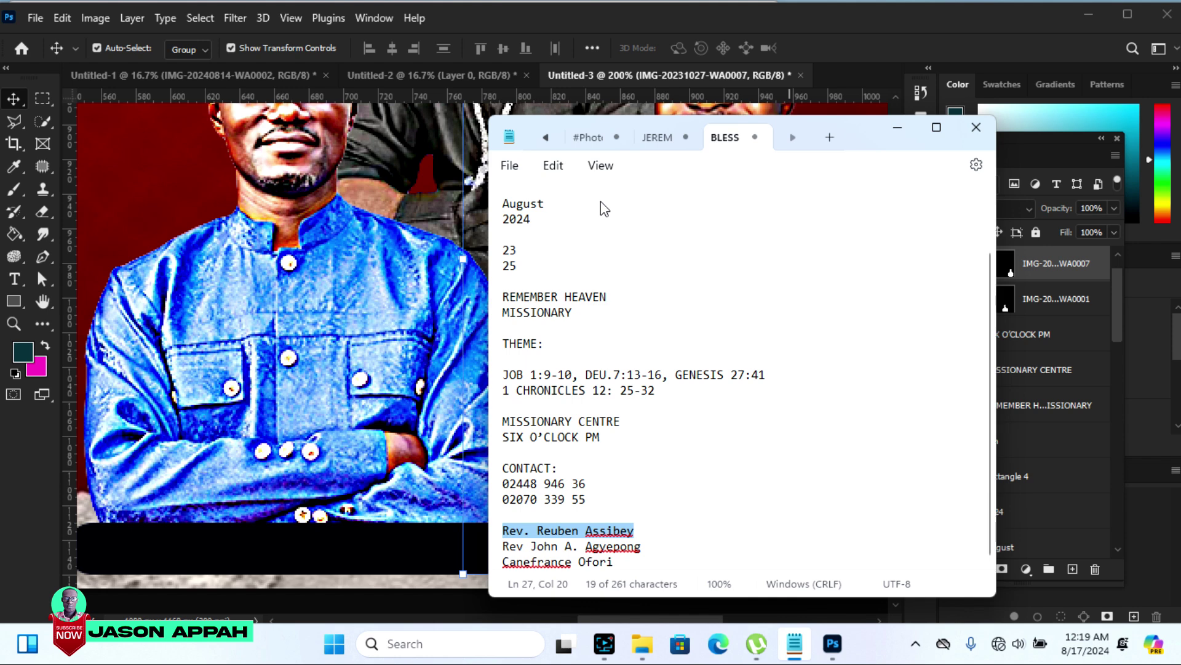
pyautogui.click(15, 280)
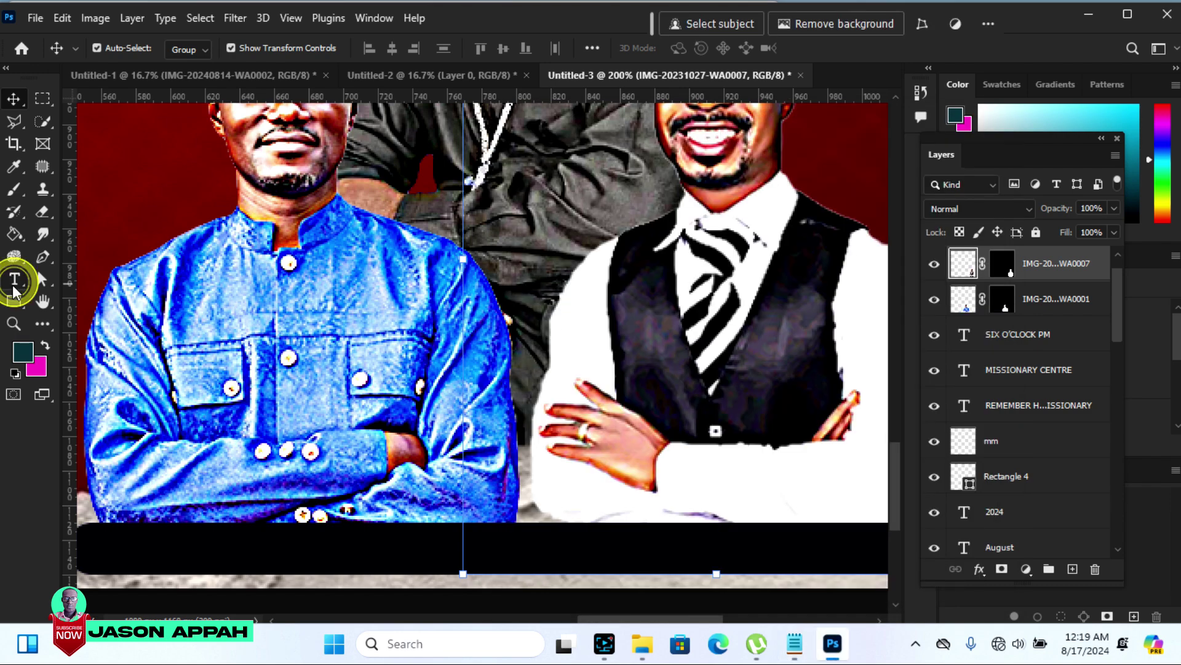
pyautogui.click(198, 419)
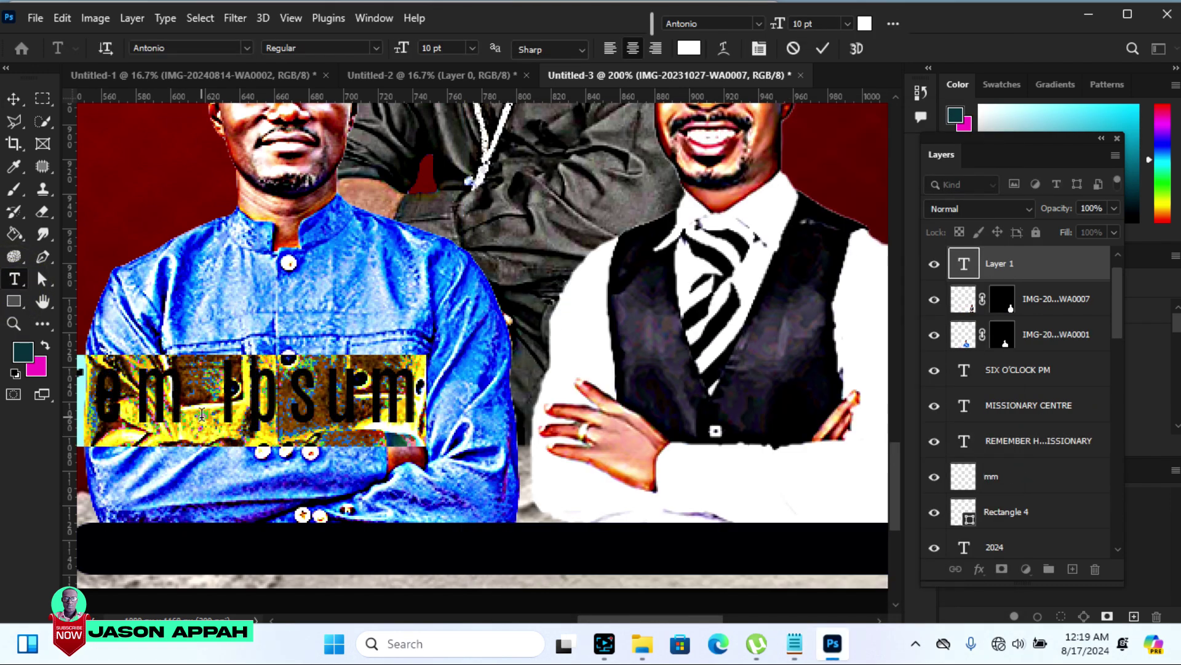
pyautogui.rightClick(202, 415)
pyautogui.click(255, 138)
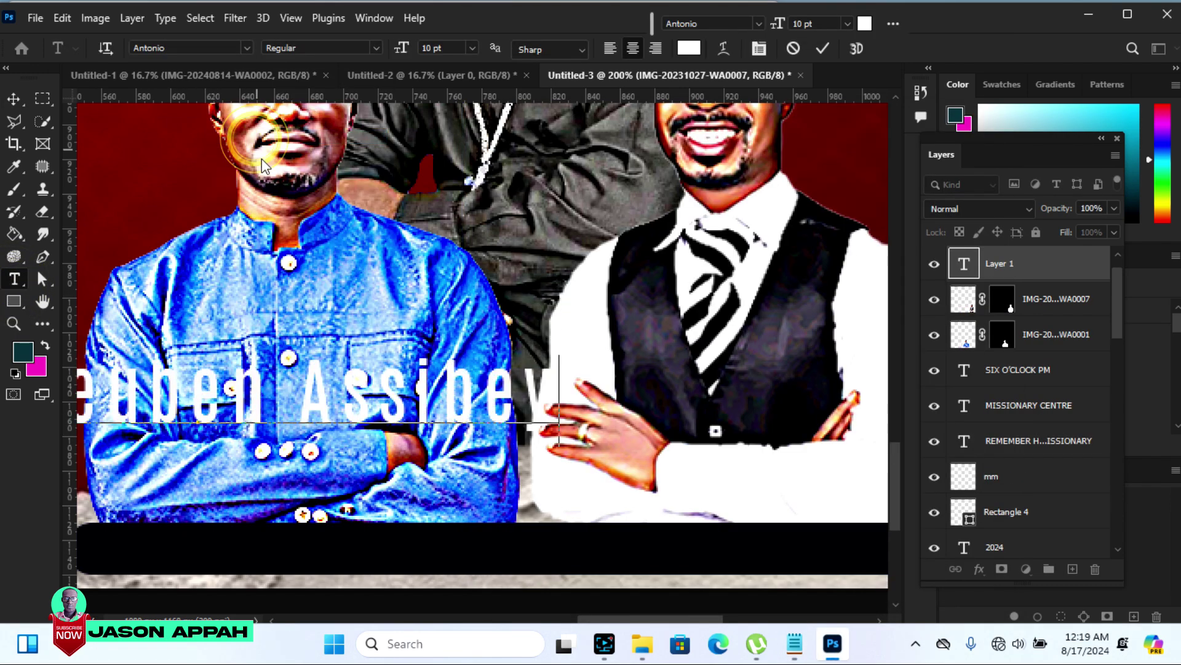
pyautogui.click(13, 99)
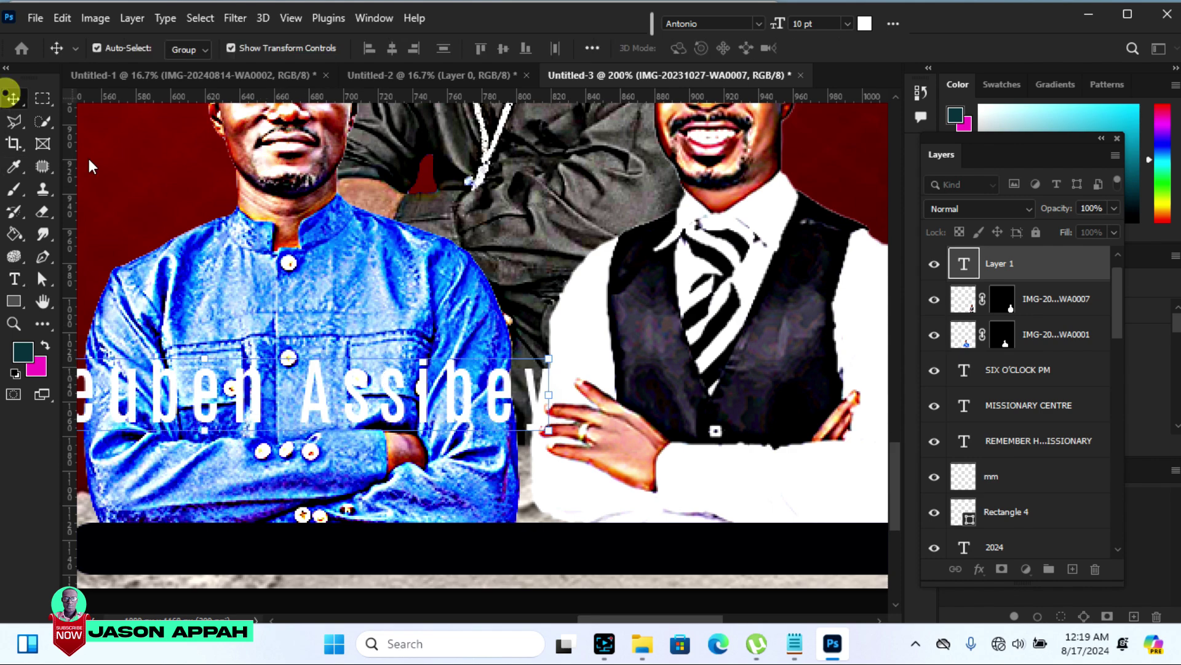
pyautogui.moveTo(470, 405); pyautogui.dragTo(682, 421)
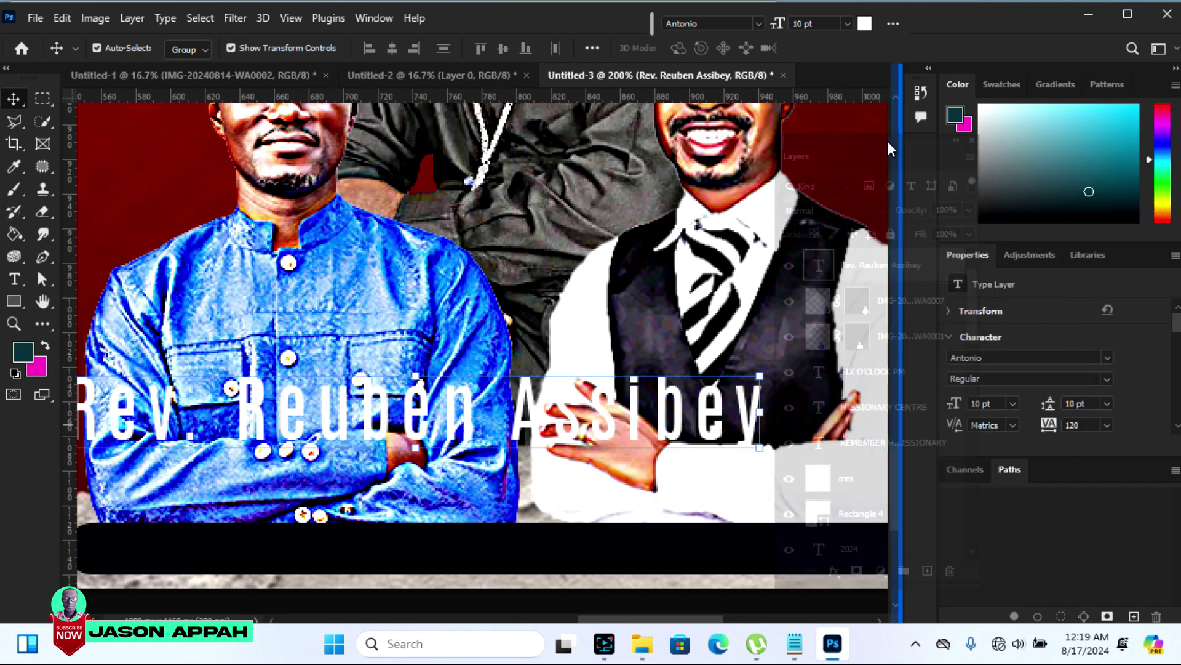
# Set the name text's letter spacing (tracking) to 0
pyautogui.moveTo(1024, 139); pyautogui.dragTo(862, 138)
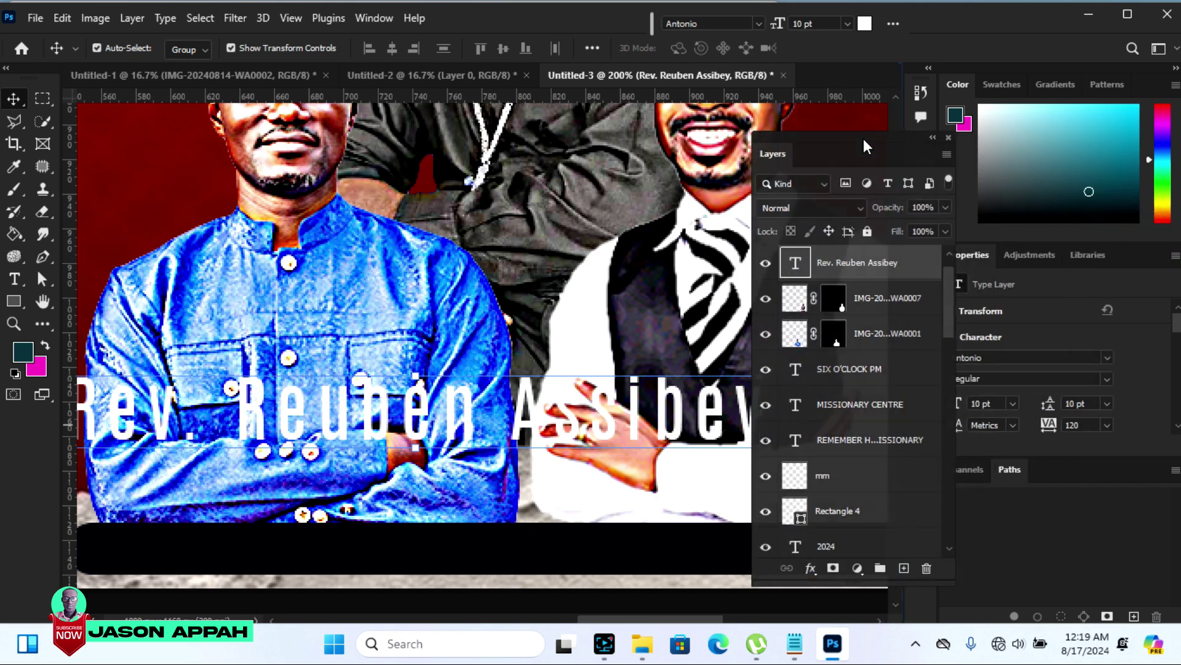
pyautogui.click(1110, 424)
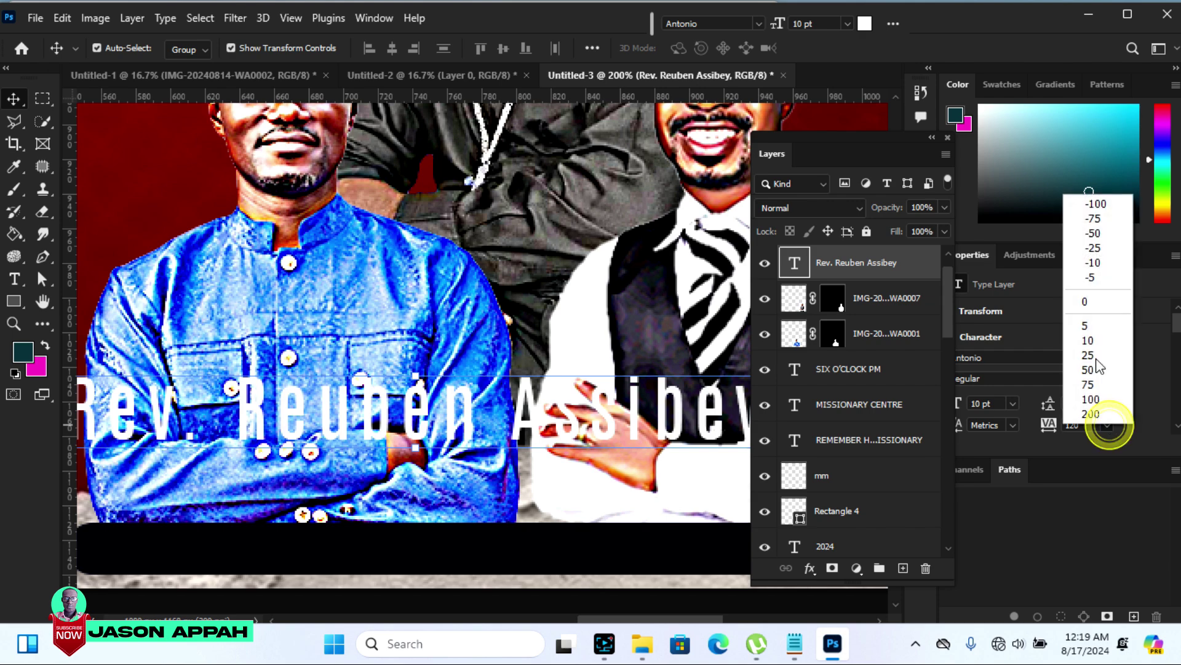
pyautogui.click(1099, 303)
# Scale the name to about 53%, stack it above Rectangle 5 and set it on the black bar
pyautogui.moveTo(680, 369)
pyautogui.mouseDown()
pyautogui.moveTo(377, 455)
pyautogui.moveTo(376, 552)
pyautogui.mouseUp()
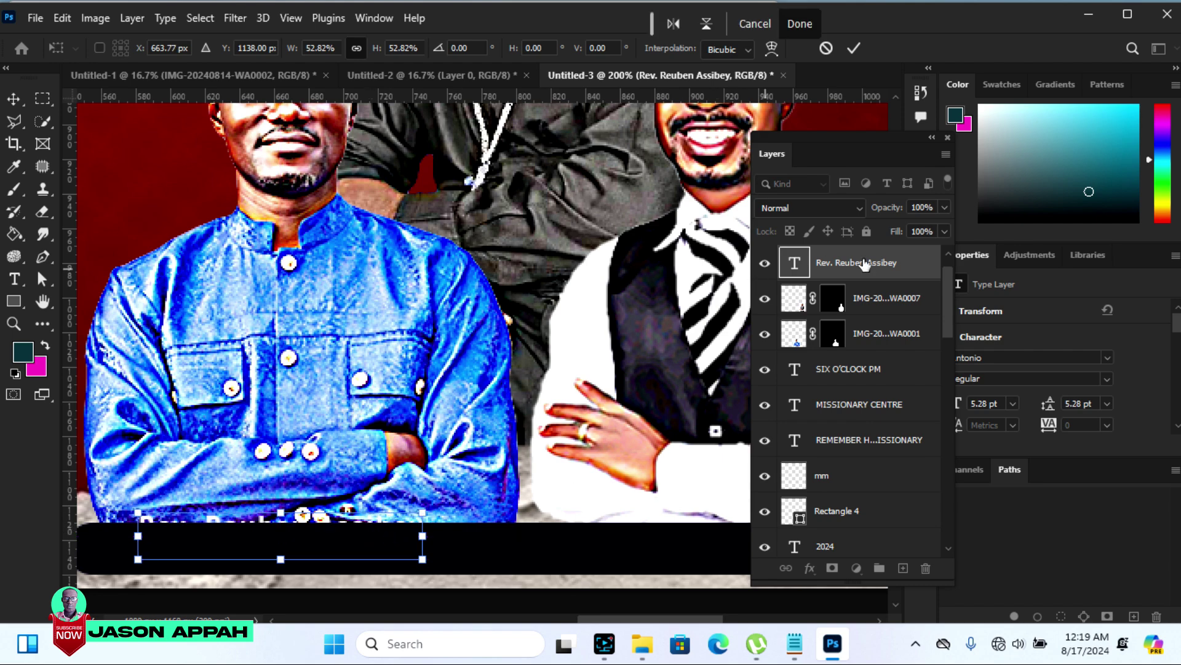
pyautogui.scroll(1, 946, 299)
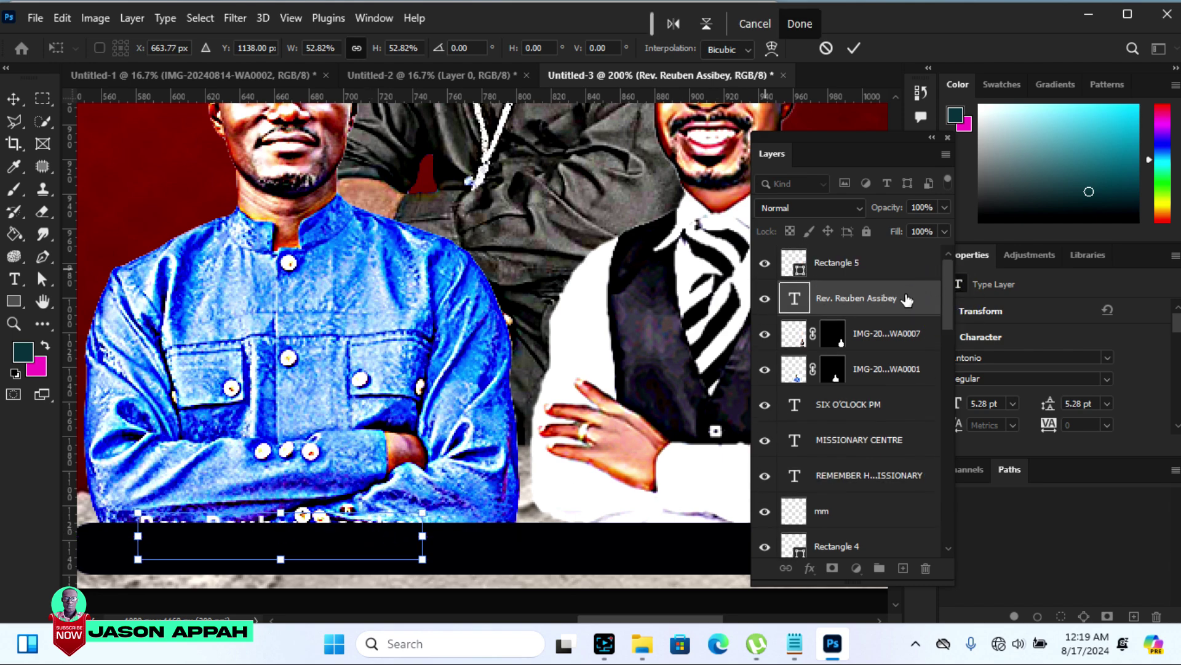
pyautogui.moveTo(907, 300); pyautogui.dragTo(904, 262)
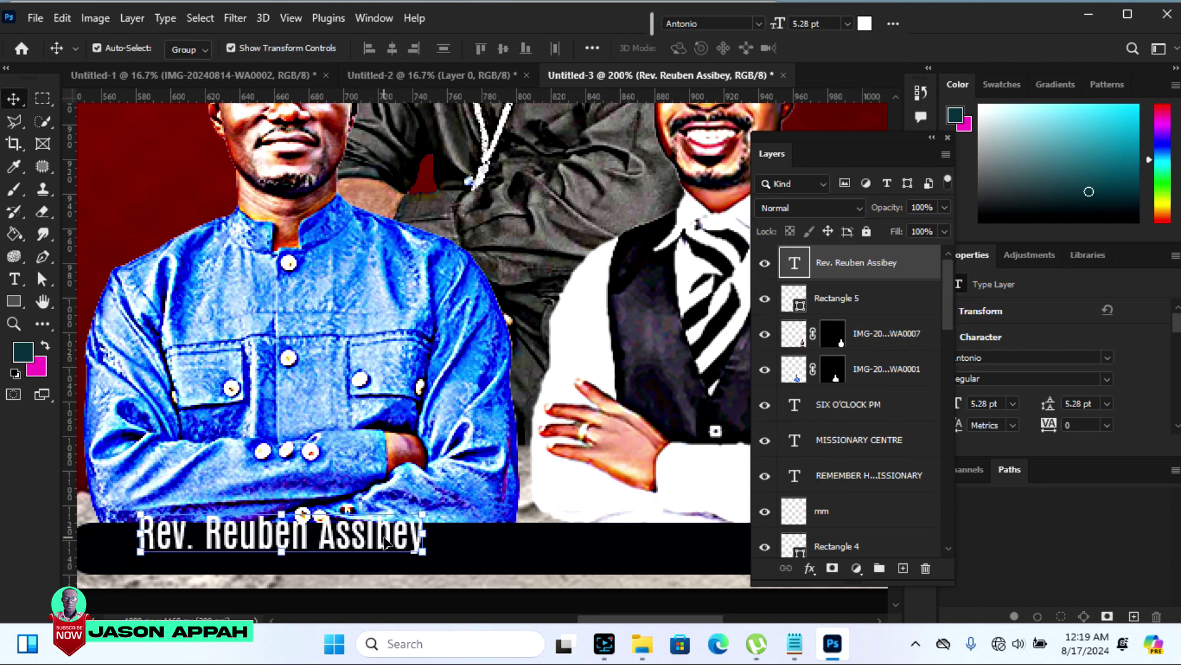
pyautogui.moveTo(387, 541); pyautogui.dragTo(389, 554)
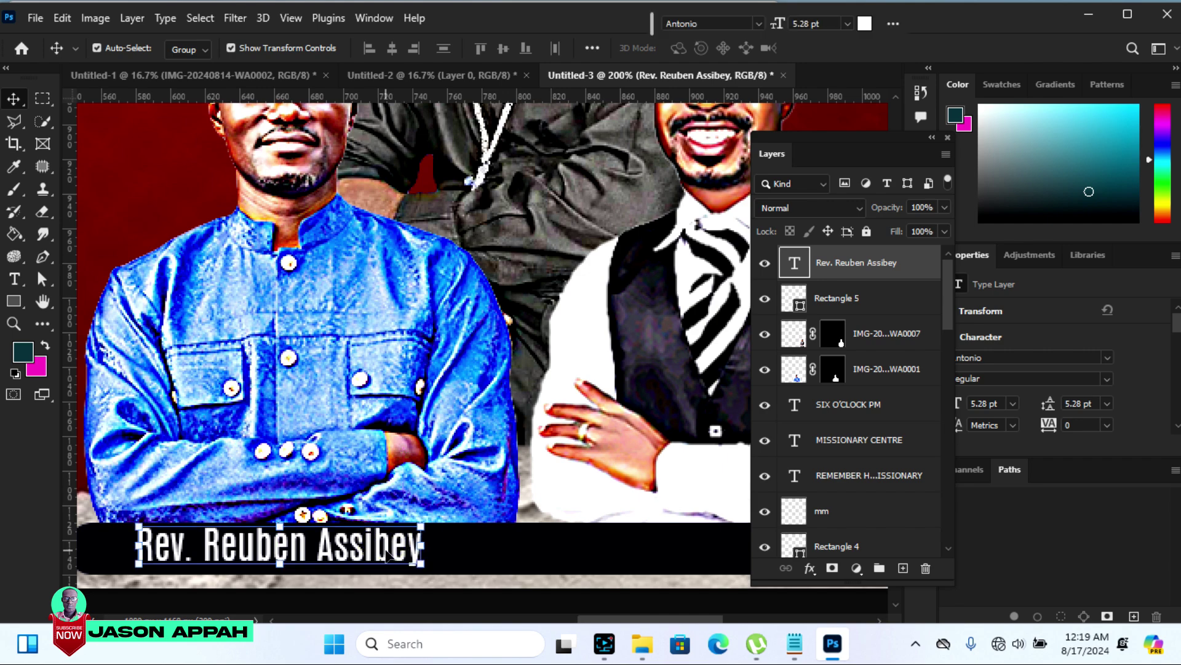
pyautogui.moveTo(386, 552); pyautogui.dragTo(388, 554)
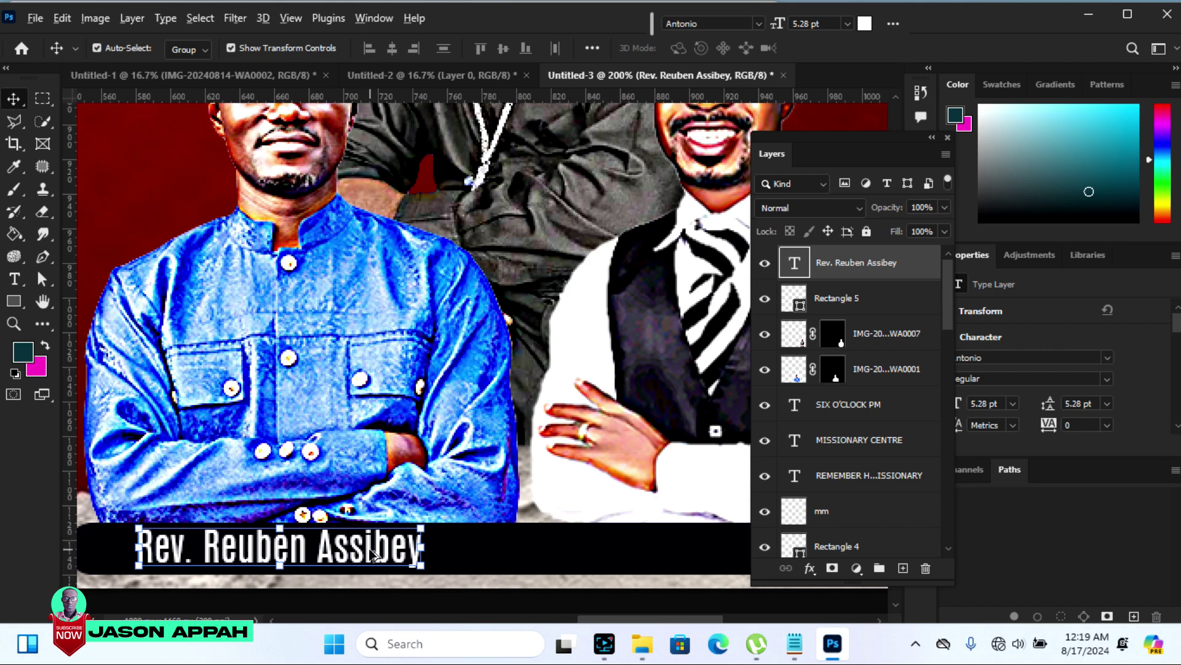
# Shrink the first name text a little more and nudge it up
pyautogui.moveTo(373, 553)
pyautogui.mouseDown()
pyautogui.moveTo(702, 620)
pyautogui.moveTo(656, 620)
pyautogui.mouseUp()
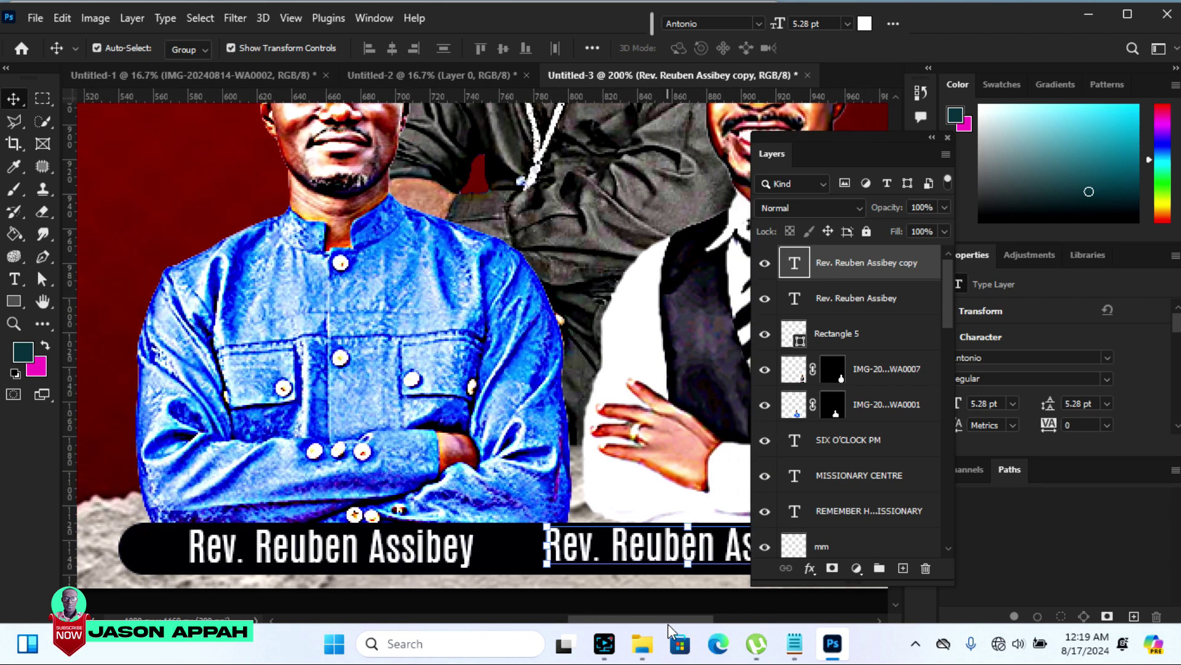
pyautogui.press('Delete')
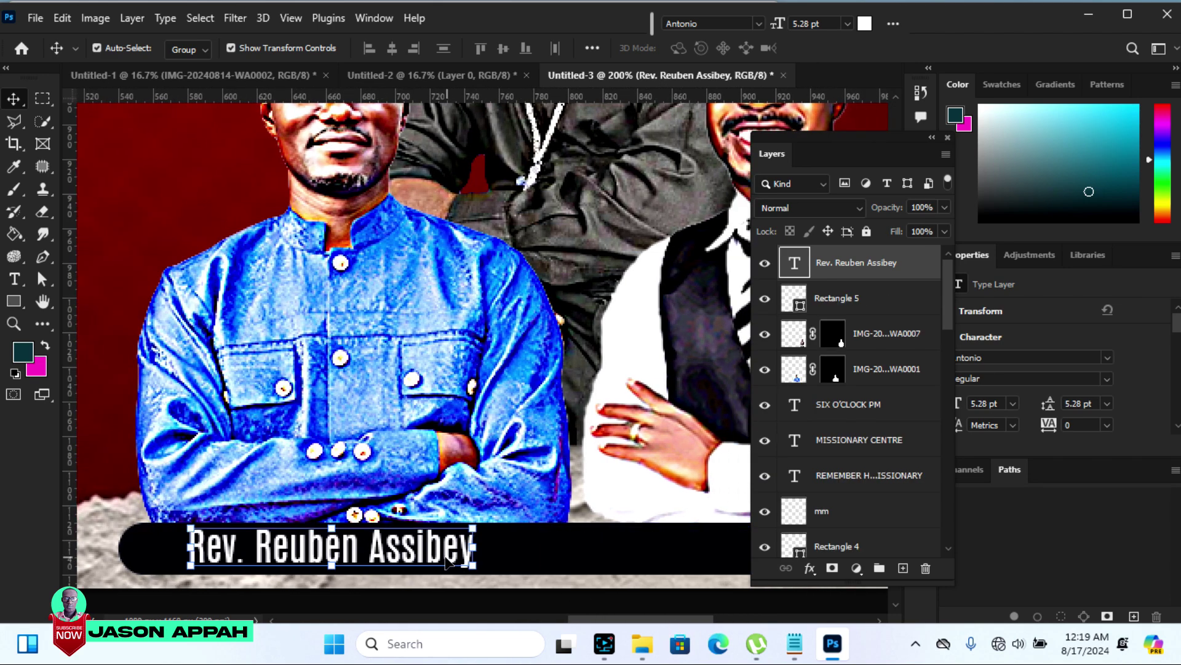
pyautogui.hotkey('ctrl', 't')
pyautogui.moveTo(474, 526); pyautogui.dragTo(391, 533)
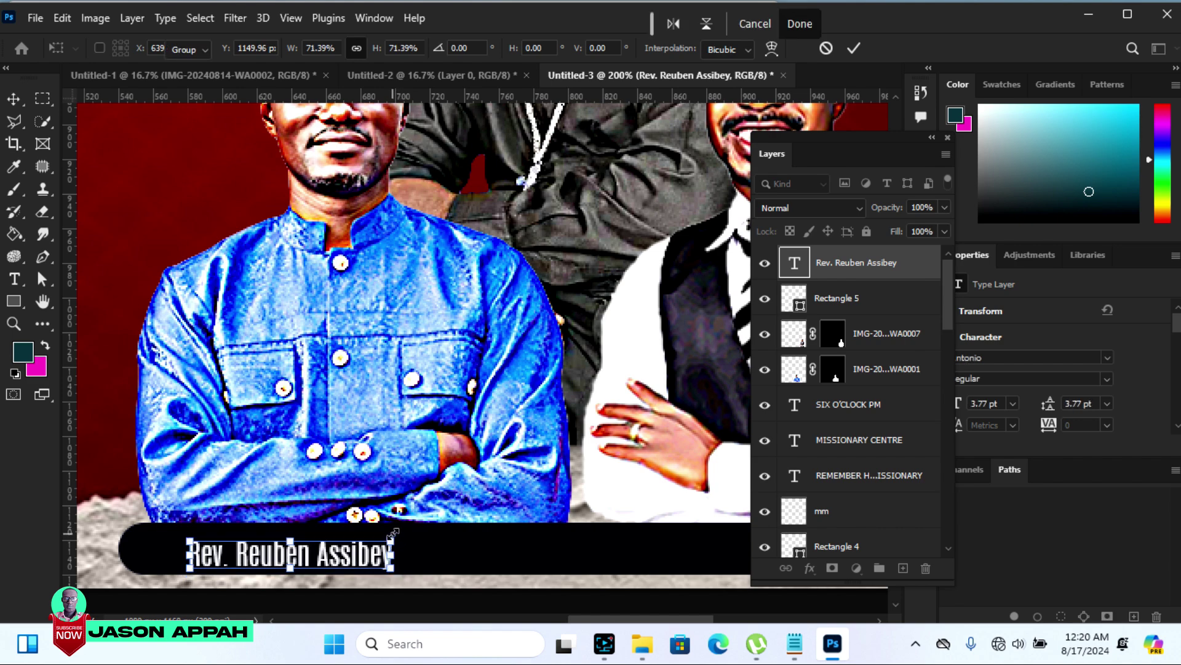
pyautogui.press('Return')
pyautogui.press('Up')
pyautogui.press('Up')
pyautogui.press('Up')
pyautogui.press('Up')
pyautogui.press('Up')
pyautogui.press('Up')
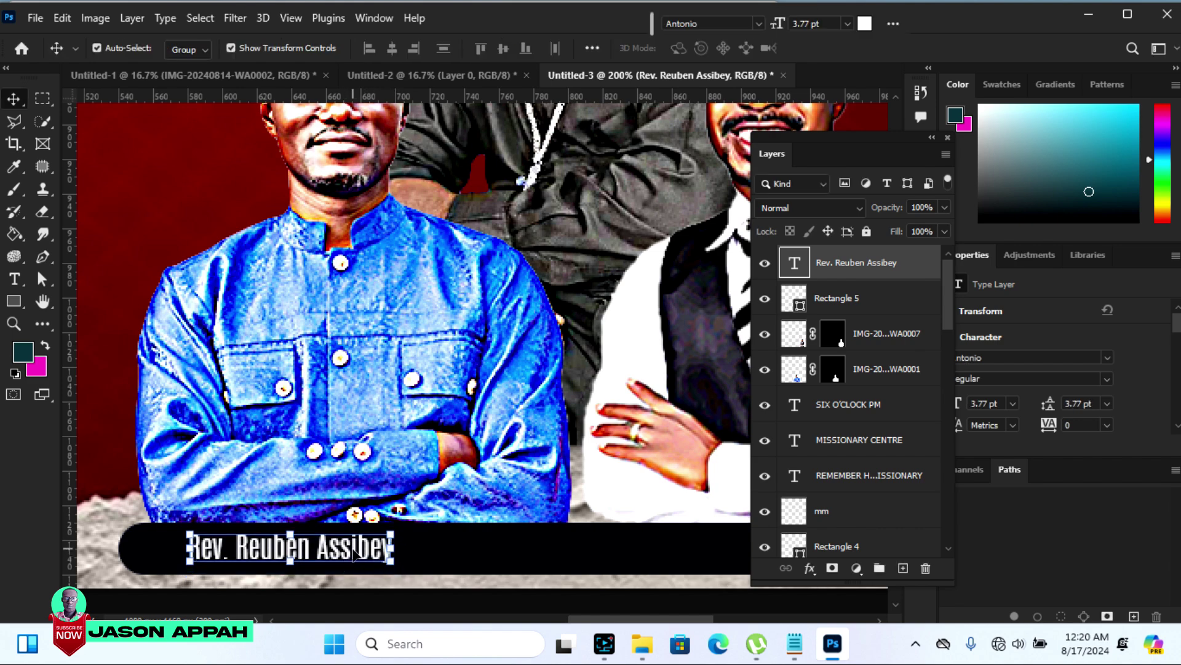
# Place a duplicate of the name further right on the bar and select its text
pyautogui.press('alt')
pyautogui.moveTo(355, 554); pyautogui.dragTo(609, 556)
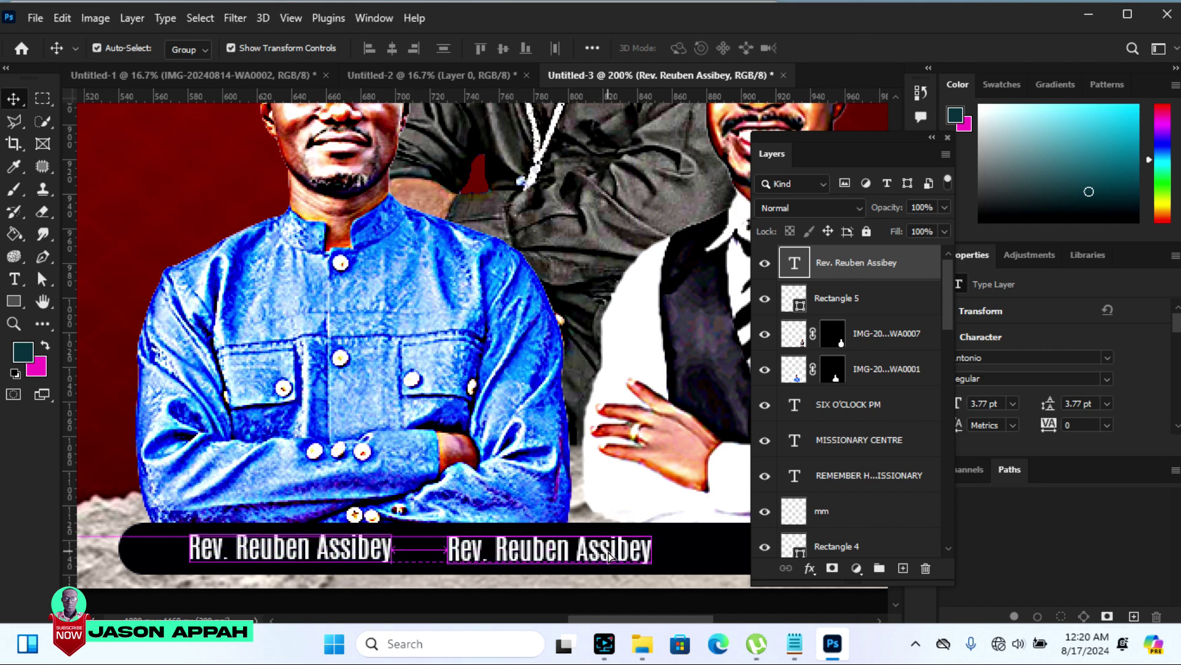
pyautogui.click(14, 279)
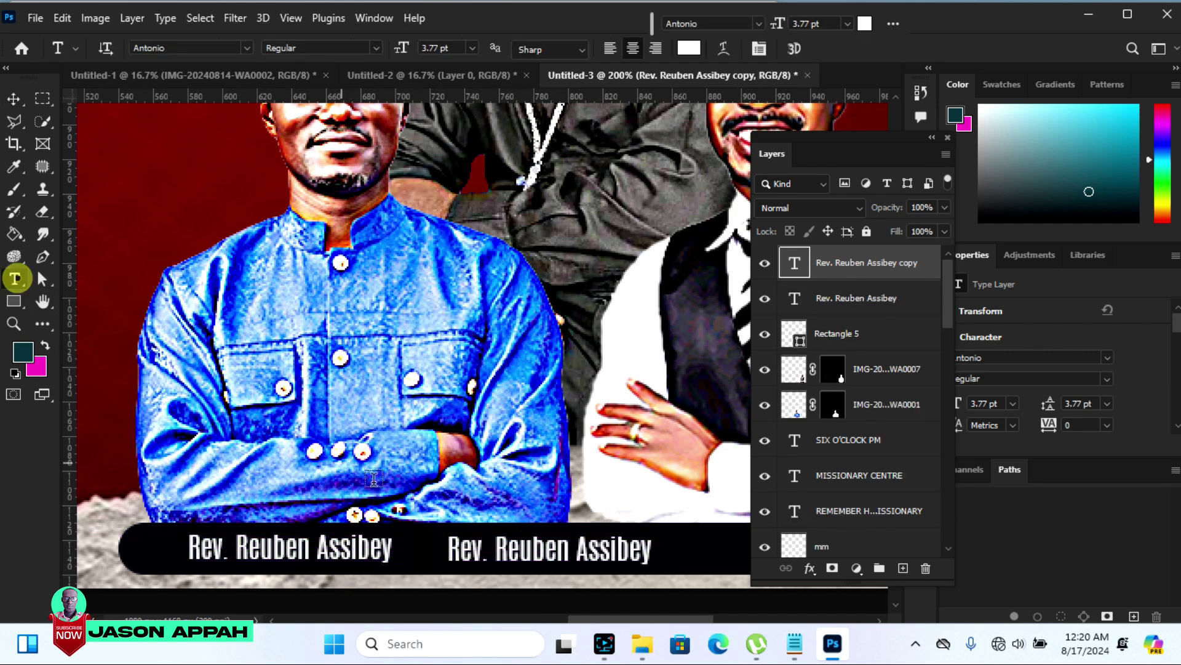
pyautogui.click(449, 551)
pyautogui.hotkey('ctrl', 'a')
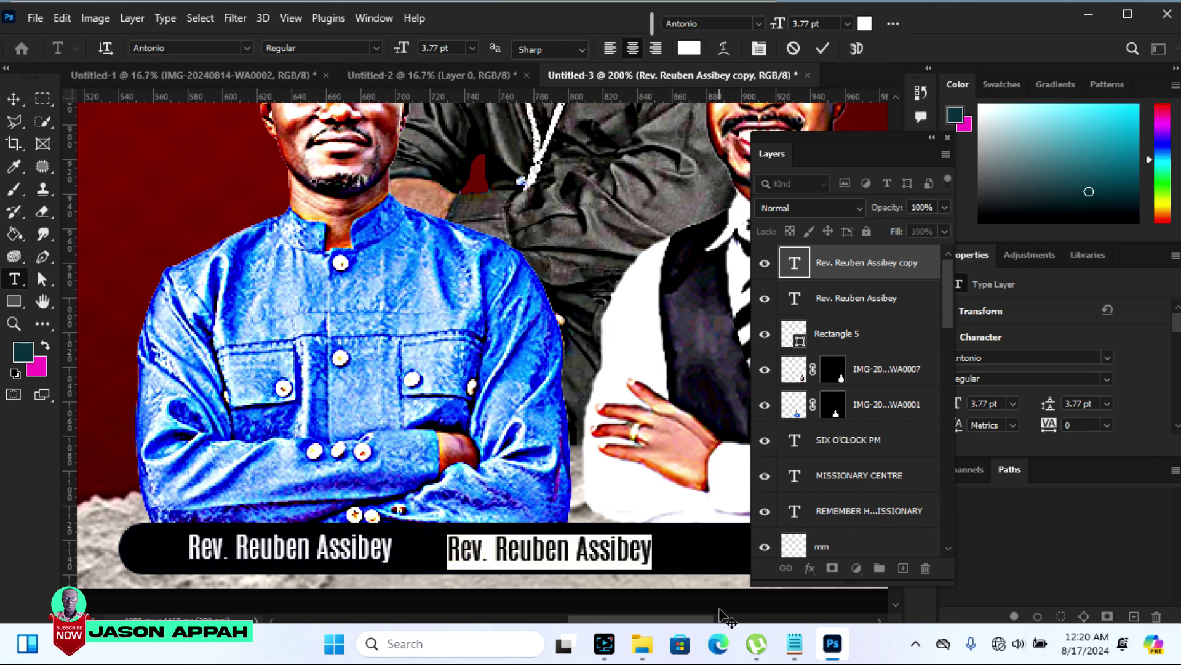
pyautogui.moveTo(643, 643)
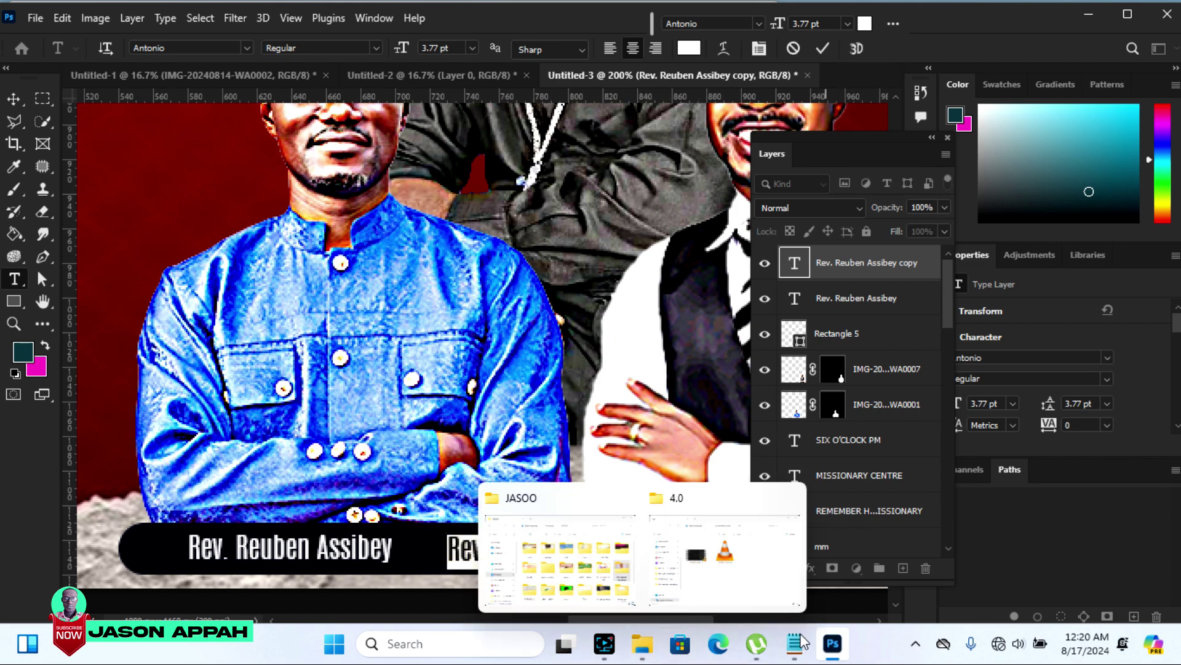
# Replace the duplicate's text with the second speaker's name copied from the notes
pyautogui.click(794, 643)
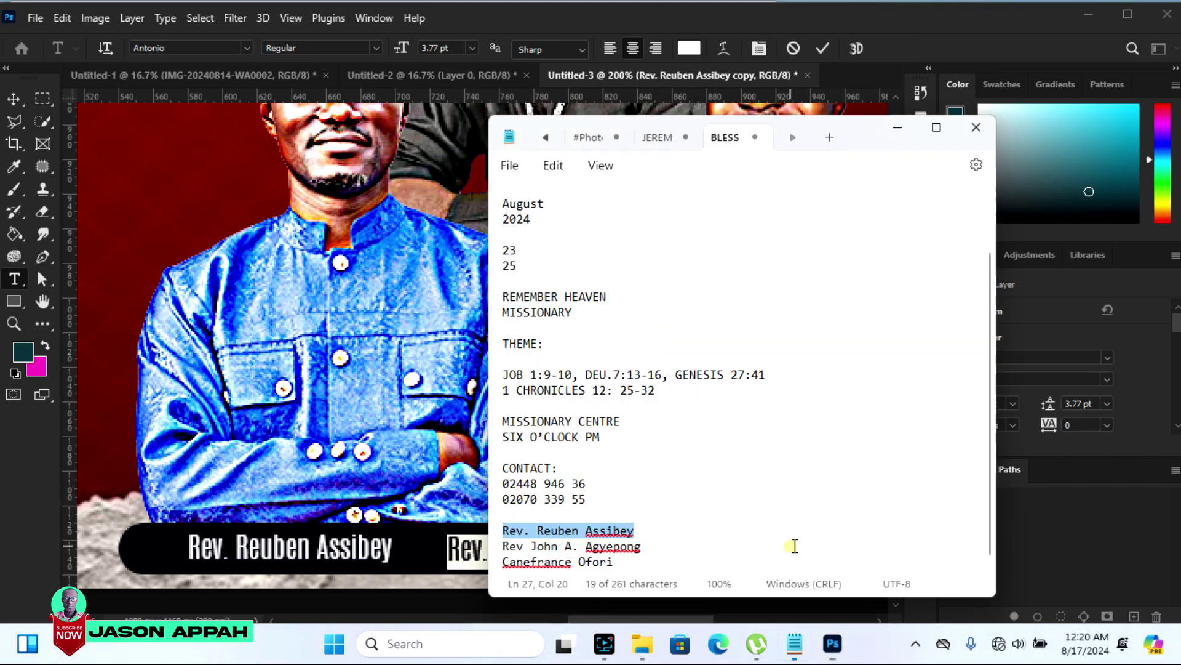
pyautogui.moveTo(641, 547); pyautogui.dragTo(492, 552)
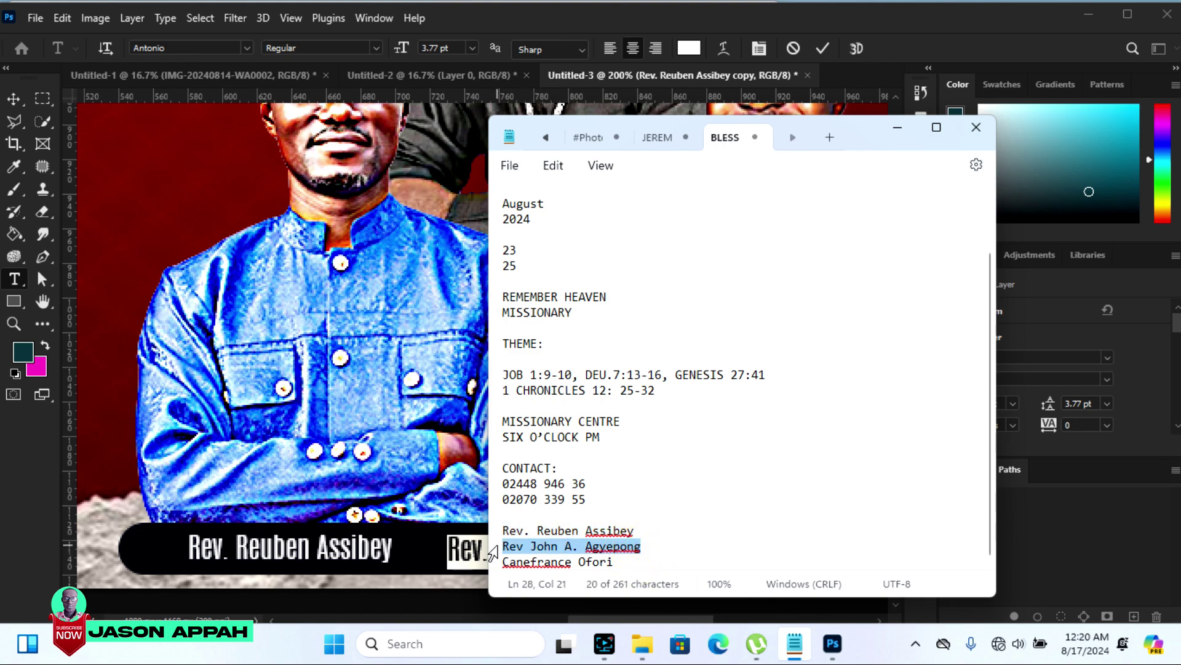
pyautogui.rightClick(511, 549)
pyautogui.click(569, 266)
pyautogui.click(508, 39)
pyautogui.rightClick(527, 554)
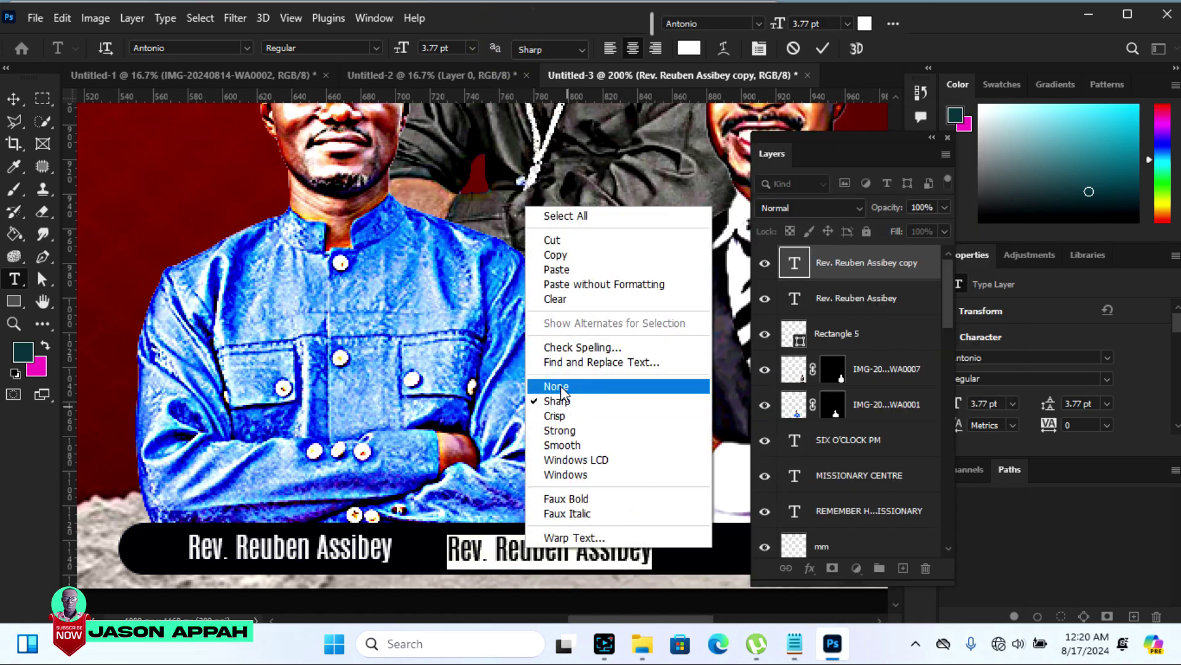
pyautogui.click(557, 269)
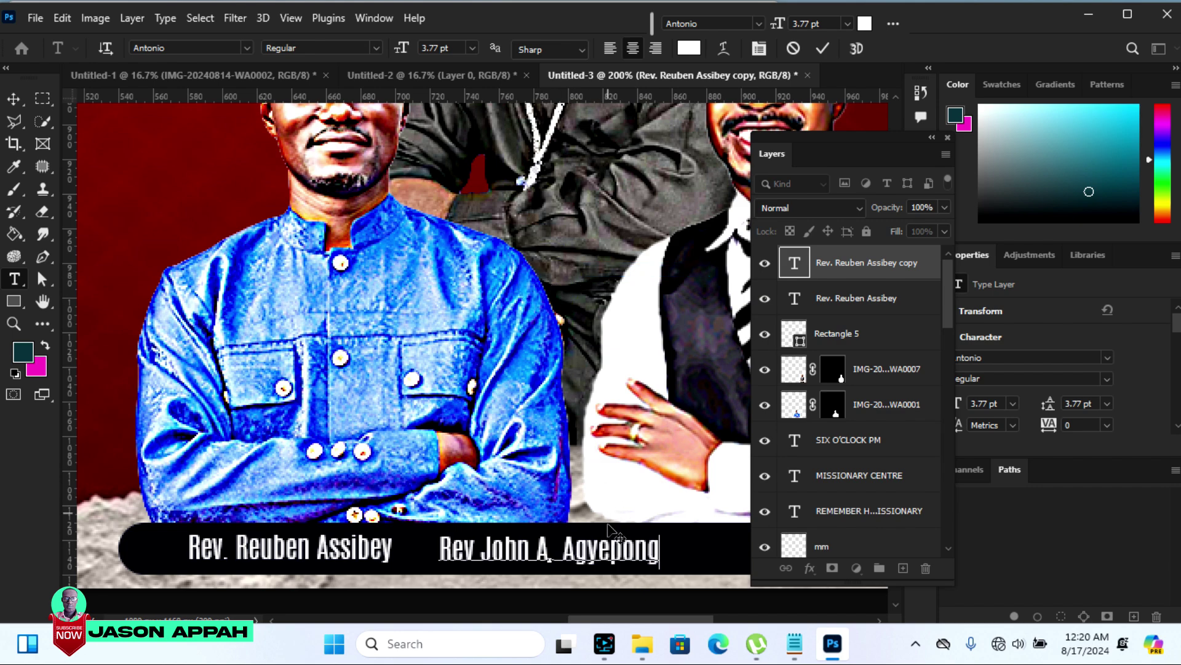
pyautogui.moveTo(692, 619); pyautogui.dragTo(716, 619)
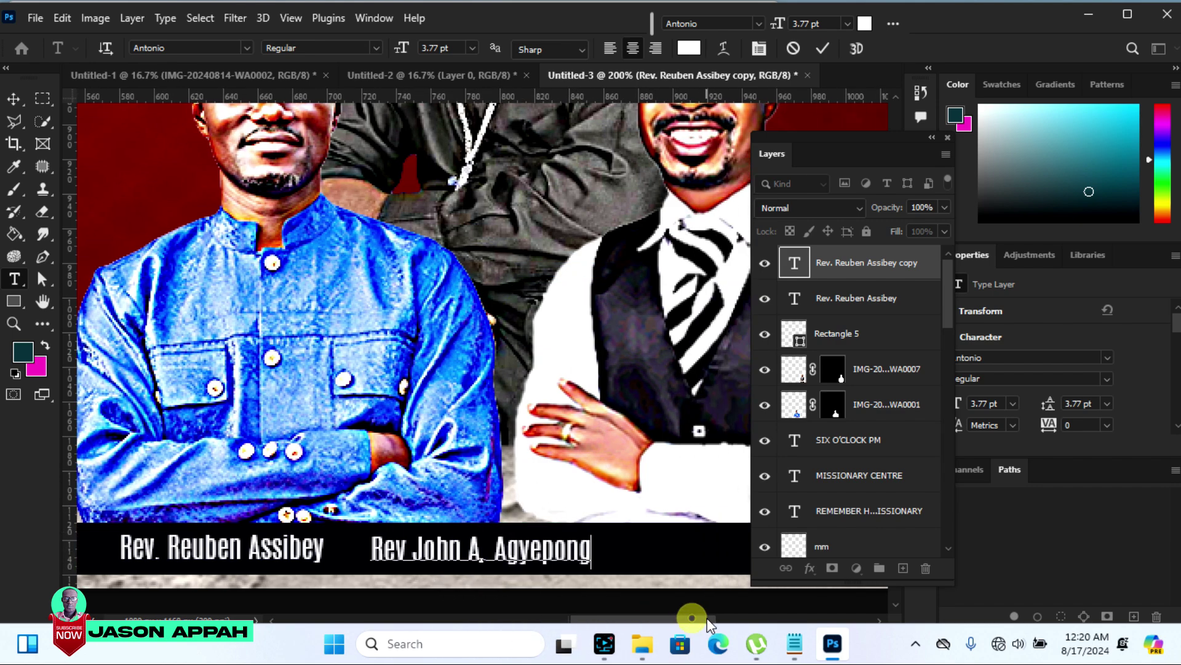
pyautogui.click(13, 99)
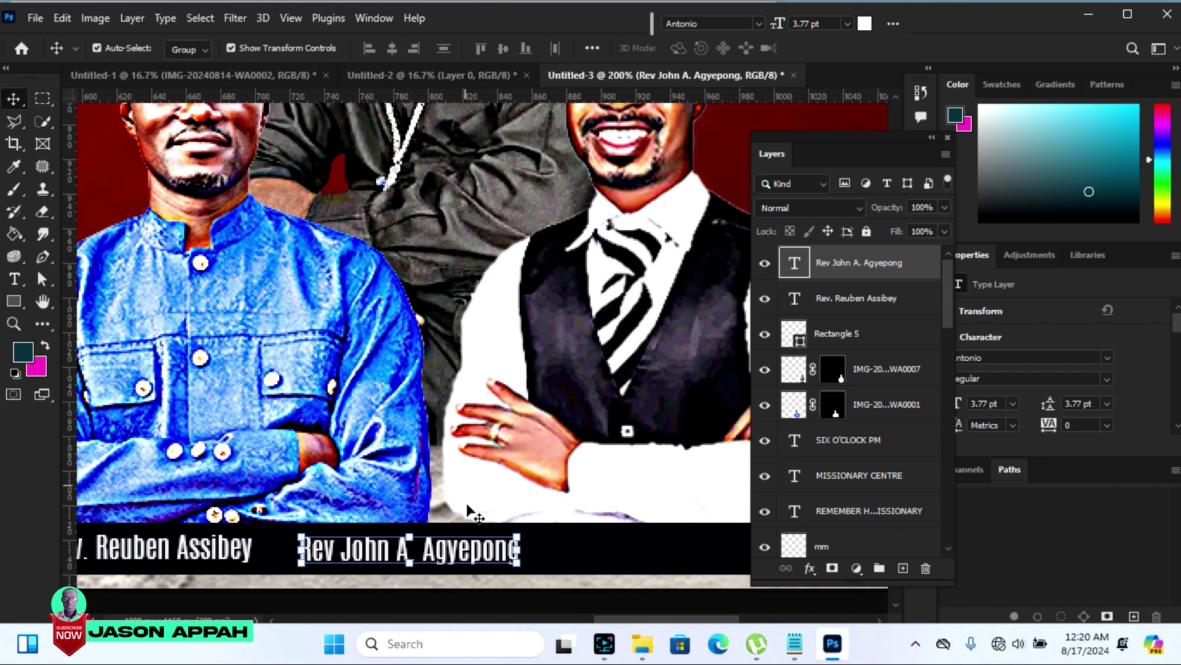
# Place a copy of the second name further right and nudge it into position
pyautogui.moveTo(486, 556); pyautogui.dragTo(733, 555)
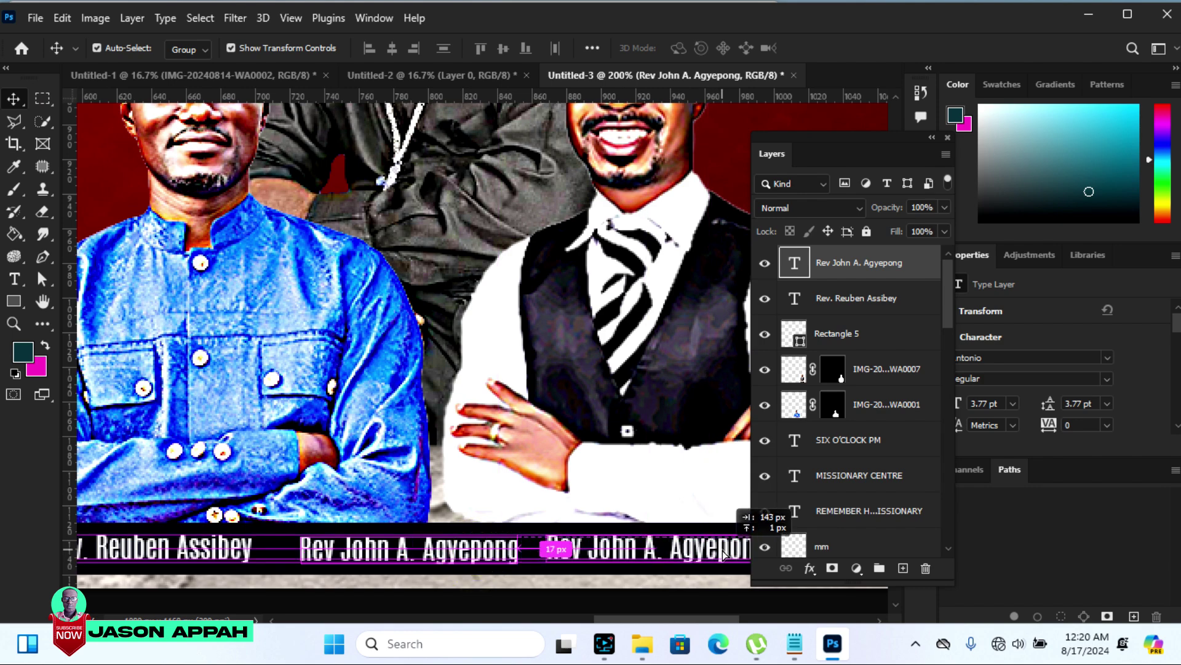
pyautogui.press('Down')
pyautogui.press('Down')
pyautogui.moveTo(640, 622); pyautogui.dragTo(654, 620)
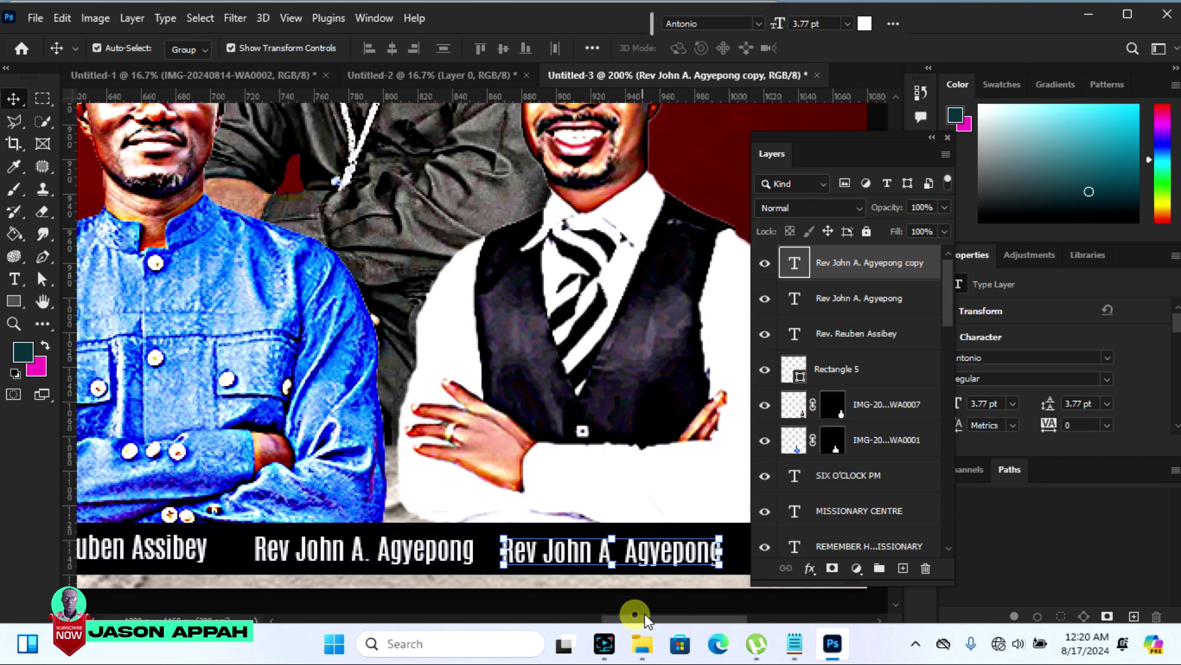
pyautogui.press('Right')
pyautogui.press('Right')
pyautogui.press('Right')
pyautogui.press('Right')
pyautogui.press('Right')
pyautogui.press('Right')
pyautogui.press('Right')
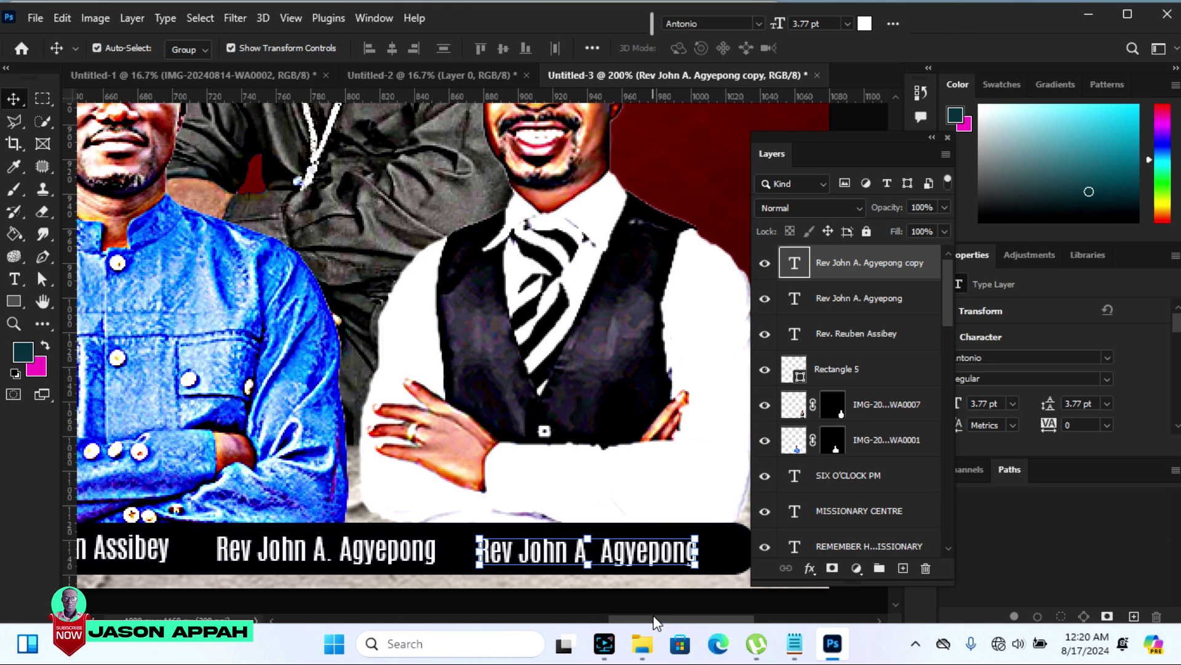
pyautogui.press('Right')
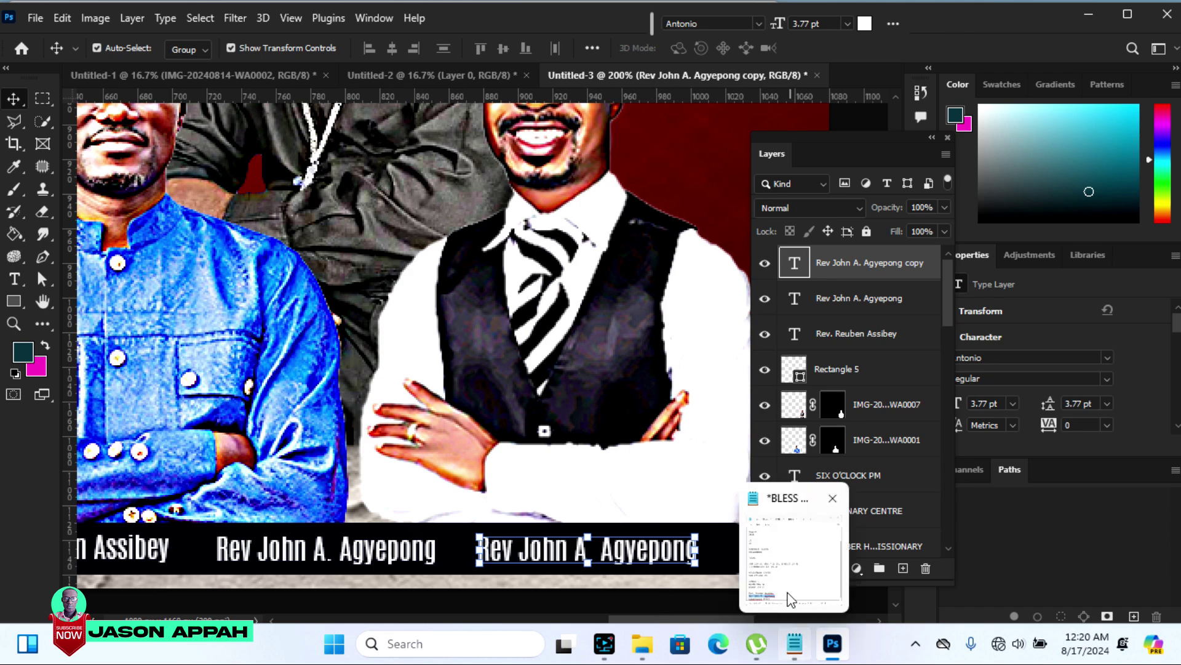
# Replace the rightmost copy with the third speaker's name copied from the notes
pyautogui.moveTo(794, 644)
pyautogui.click(791, 572)
pyautogui.moveTo(502, 562); pyautogui.dragTo(613, 562)
pyautogui.rightClick(528, 556)
pyautogui.click(577, 260)
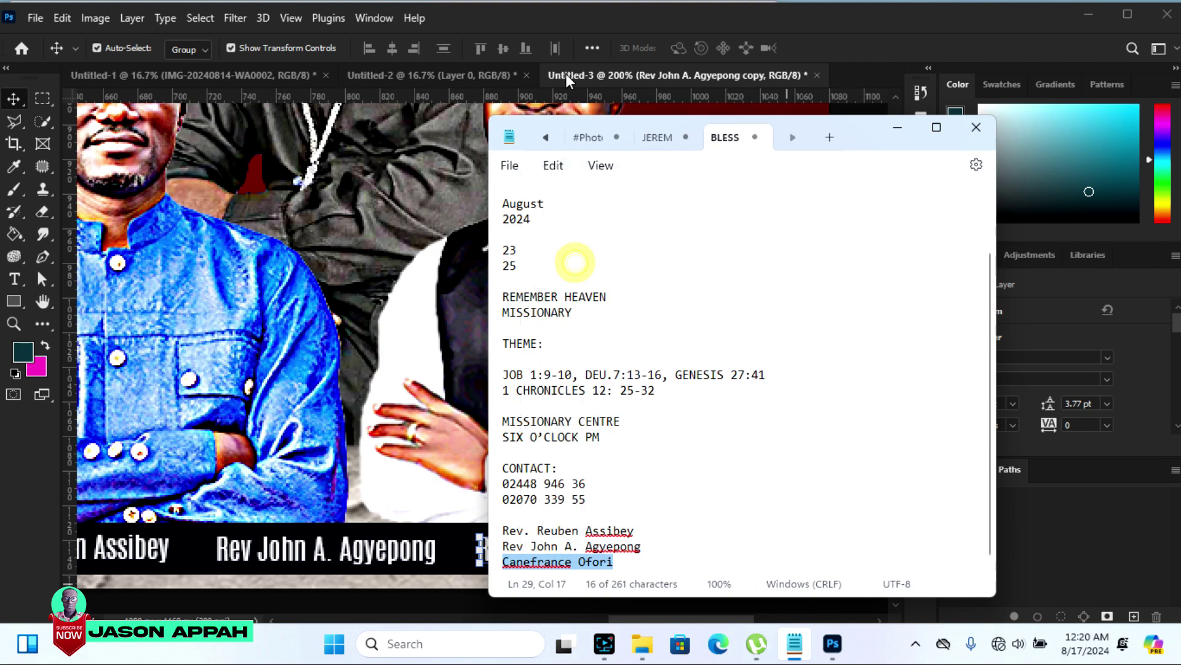
pyautogui.click(563, 30)
pyautogui.click(14, 279)
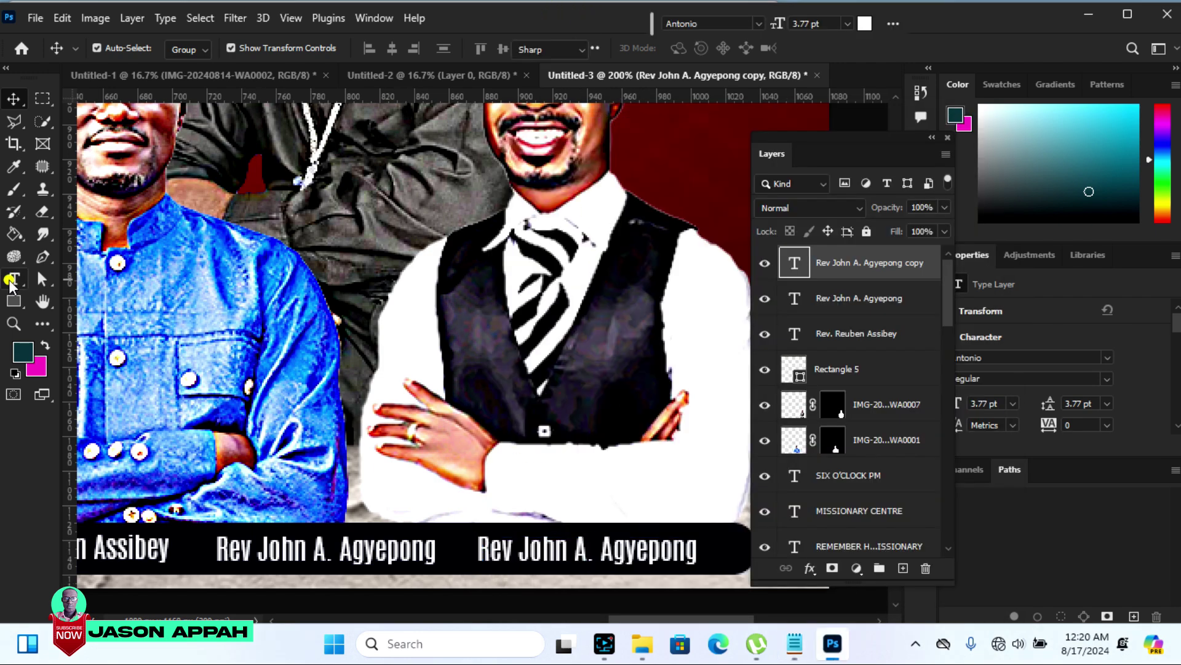
pyautogui.moveTo(479, 548); pyautogui.dragTo(720, 547)
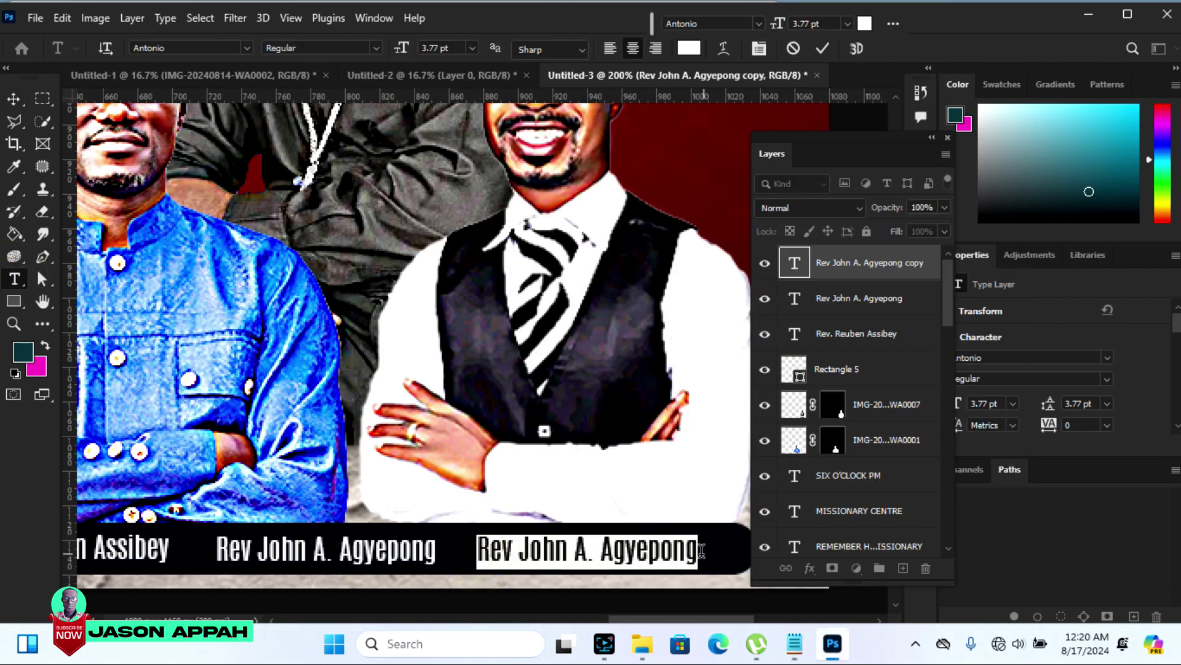
pyautogui.rightClick(682, 556)
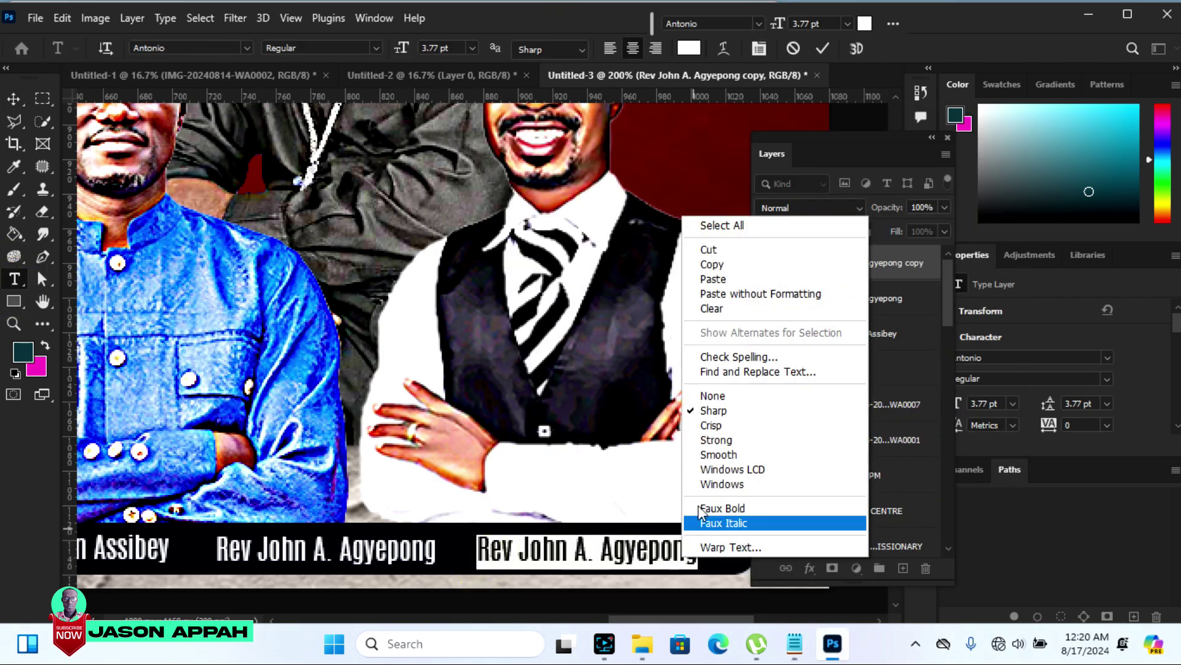
pyautogui.click(711, 280)
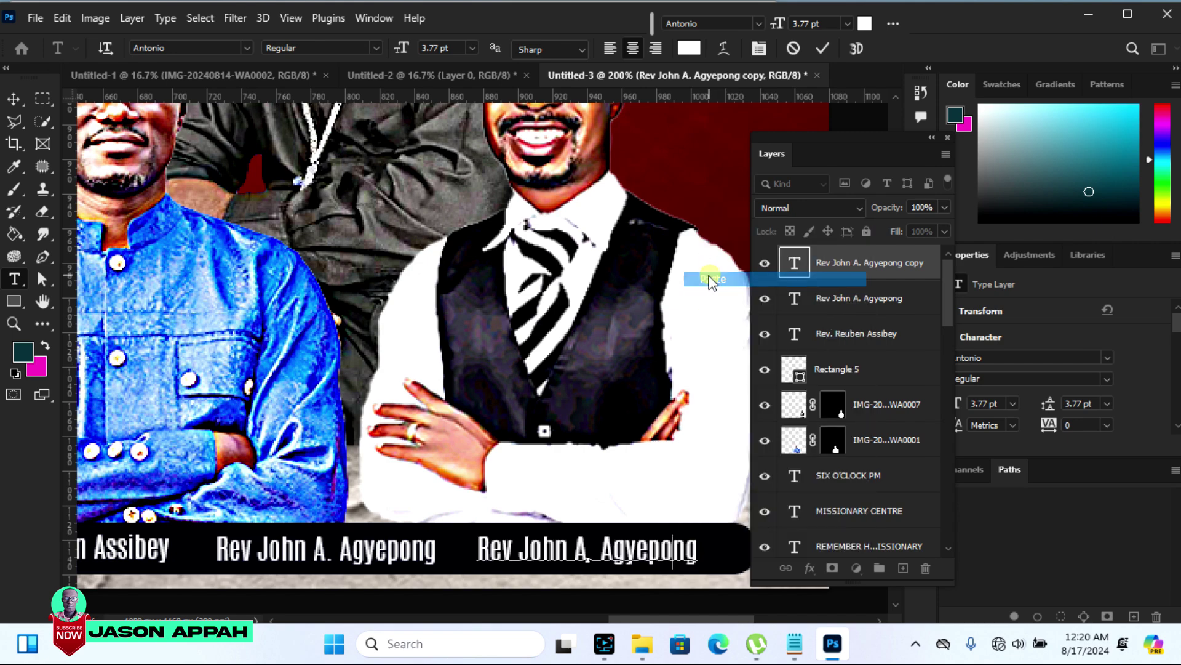
pyautogui.click(14, 98)
# Draw a thin 2 × 18 px Rectangle 6 divider between the first two names
pyautogui.moveTo(681, 618); pyautogui.dragTo(656, 620)
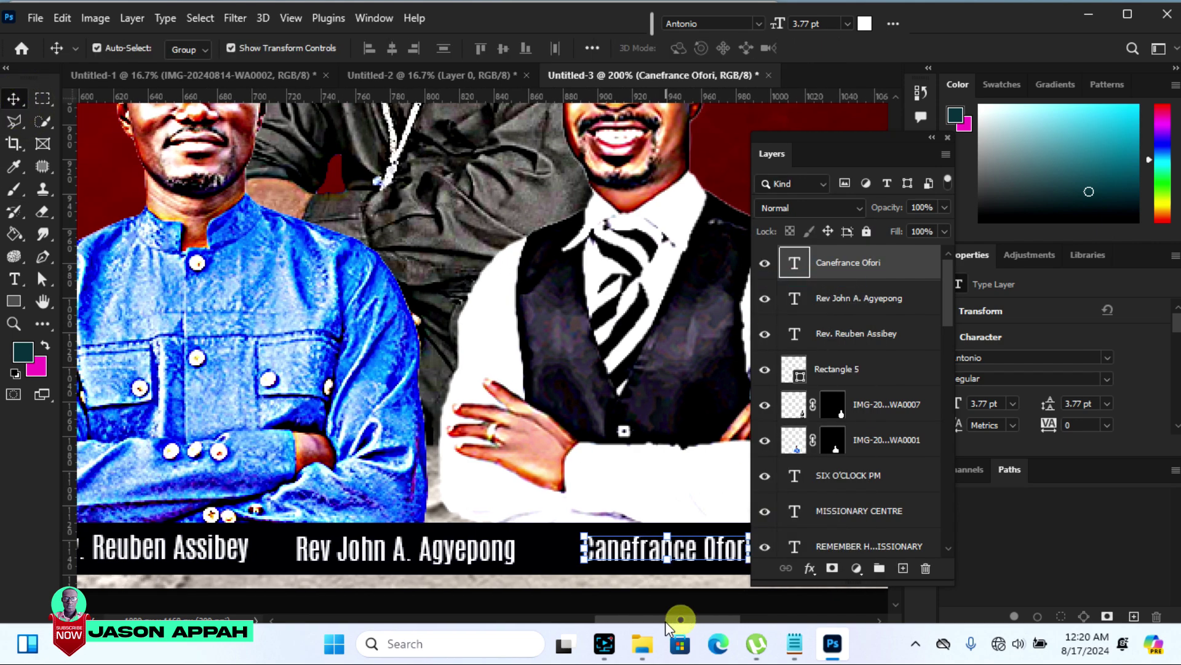
pyautogui.click(540, 561)
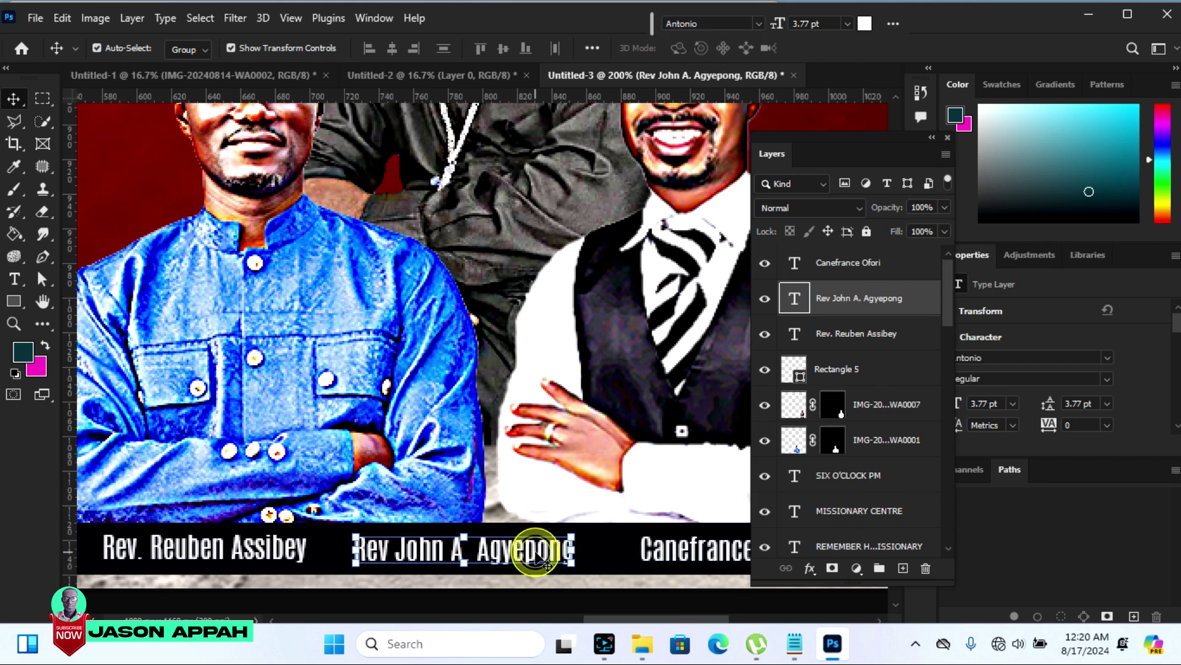
pyautogui.click(13, 301)
pyautogui.moveTo(324, 534); pyautogui.dragTo(326, 563)
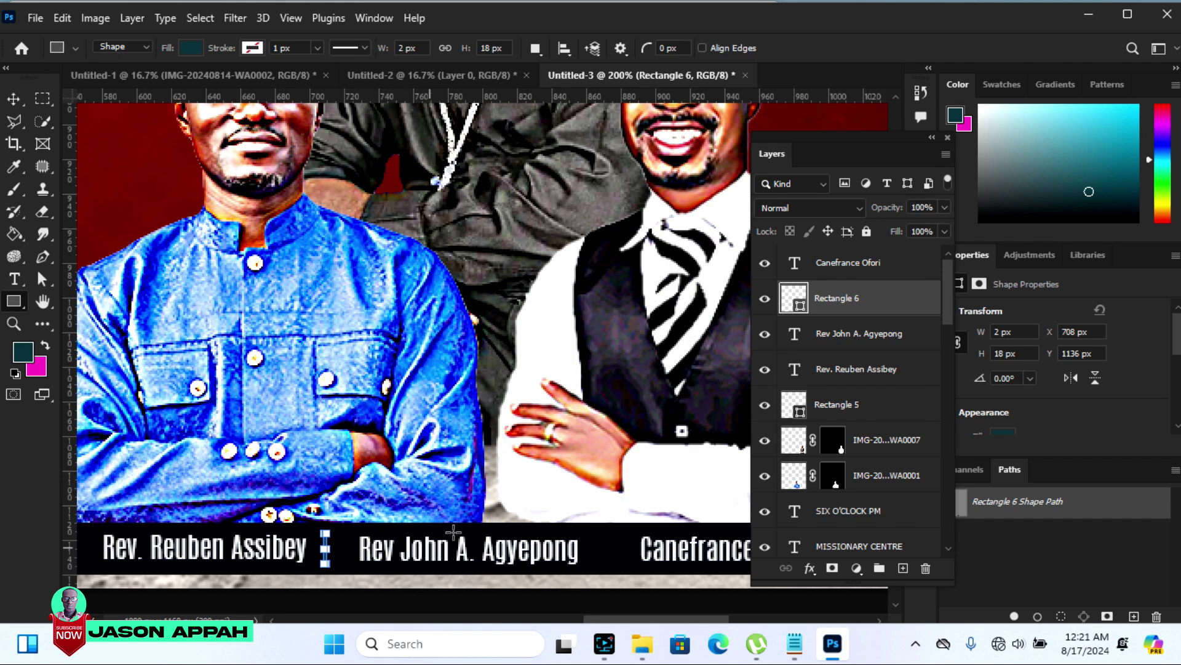
# Fill the divider bar white and nudge it right into place
pyautogui.doubleClick(798, 300)
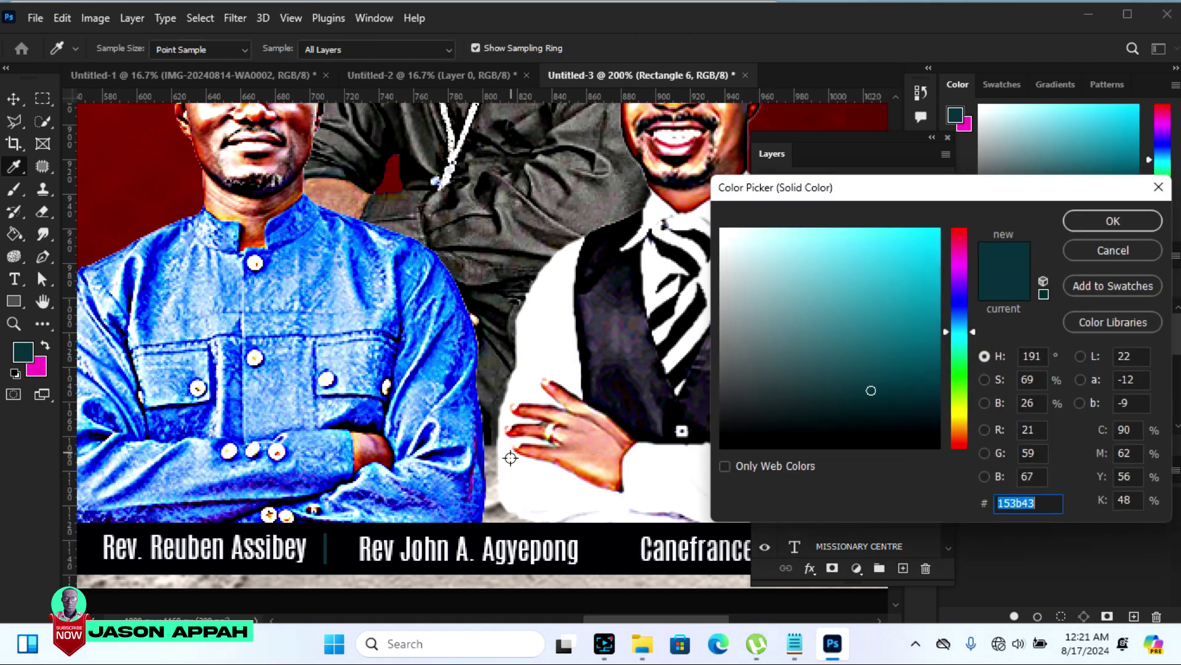
pyautogui.click(517, 449)
pyautogui.click(1108, 223)
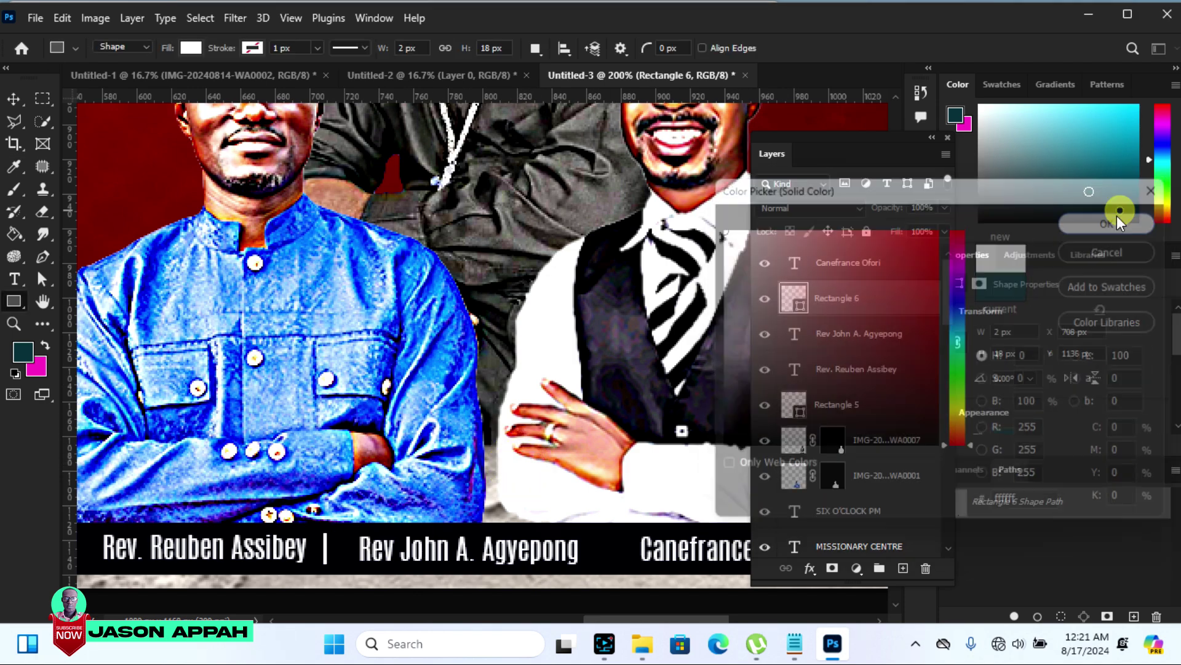
pyautogui.click(14, 98)
pyautogui.press('Right')
pyautogui.press('Right')
pyautogui.press('Right')
# Duplicate the divider to X 872 px between the second and third names, then fit the flyer in view
pyautogui.press('Right')
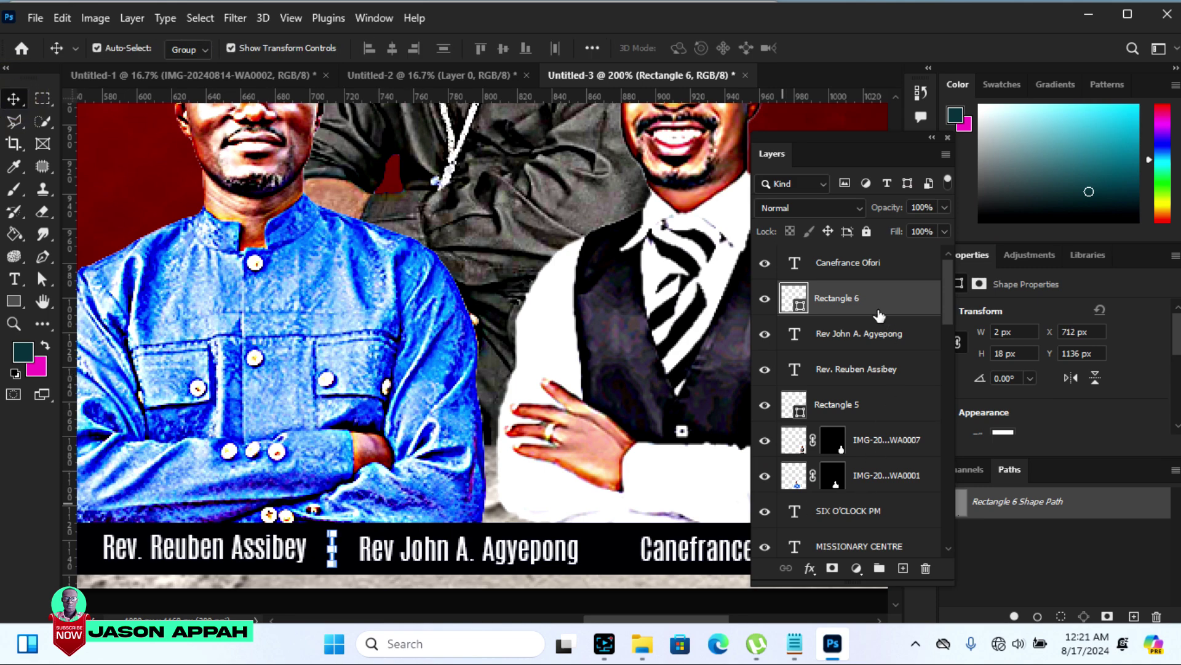
pyautogui.moveTo(869, 304); pyautogui.dragTo(903, 568)
pyautogui.press('Right')
pyautogui.press('Right')
pyautogui.press('Right')
pyautogui.press('Right')
pyautogui.press('Right')
pyautogui.press('Right')
pyautogui.press('Right')
pyautogui.press('Right')
pyautogui.press('Right')
pyautogui.press('Right')
pyautogui.press('Right')
pyautogui.press('Right')
pyautogui.press('Right')
pyautogui.press('Right')
pyautogui.press('Right')
pyautogui.press('Right')
pyautogui.press('Right')
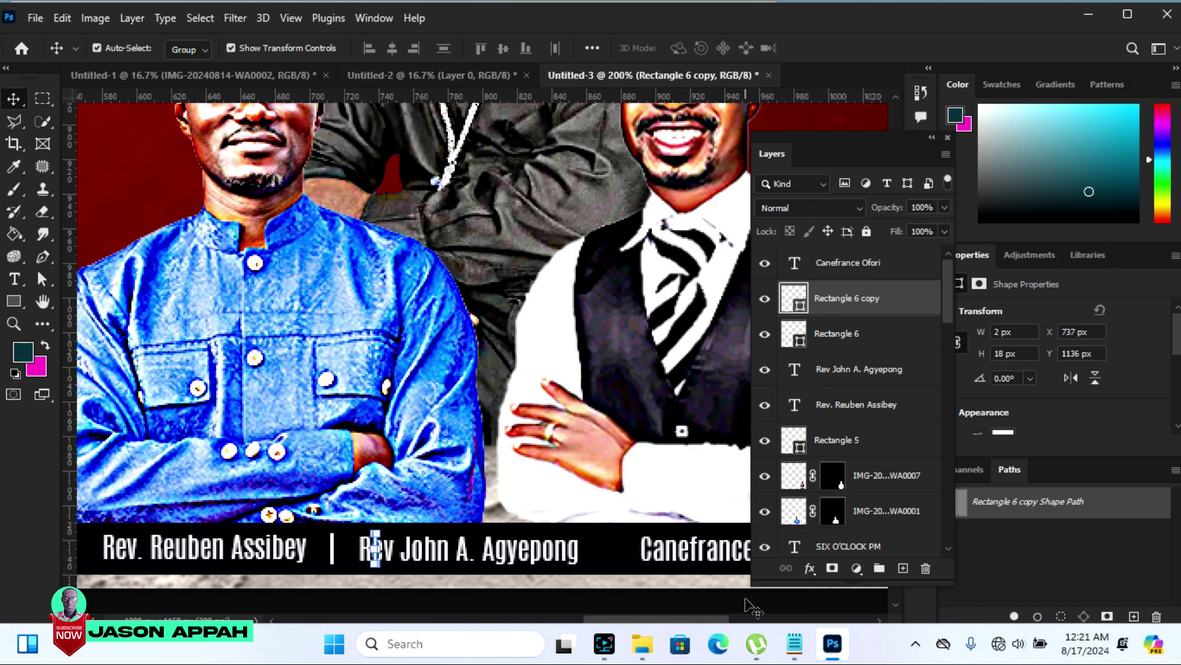
pyautogui.press('Right')
pyautogui.press('Right')
pyautogui.press('Right')
pyautogui.press('Right')
pyautogui.press('Right')
pyautogui.press('Right')
pyautogui.press('Right')
pyautogui.press('Right')
pyautogui.press('Right')
pyautogui.press('Right')
pyautogui.press('Right')
pyautogui.press('Right')
pyautogui.press('Right')
pyautogui.press('Right')
pyautogui.press('Right')
pyautogui.press('Right')
pyautogui.press('Right')
pyautogui.press('Right')
pyautogui.press('Right')
pyautogui.press('Right')
pyautogui.press('Right')
pyautogui.press('Right')
pyautogui.press('Right')
pyautogui.press('Right')
pyautogui.press('Right')
pyautogui.press('Right')
pyautogui.press('Right')
pyautogui.press('Right')
pyautogui.press('Right')
pyautogui.press('Right')
pyautogui.press('Right')
pyautogui.press('Right')
pyautogui.press('Right')
pyautogui.press('Right')
pyautogui.press('Right')
pyautogui.press('Right')
pyautogui.press('Right')
pyautogui.press('Right')
pyautogui.press('Right')
pyautogui.press('Right')
pyautogui.press('Right')
pyautogui.press('Right')
pyautogui.press('Right')
pyautogui.press('Right')
pyautogui.press('Right')
pyautogui.press('Right')
pyautogui.press('Right')
pyautogui.press('Right')
pyautogui.press('Right')
pyautogui.press('Right')
pyautogui.press('Right')
pyautogui.press('Right')
pyautogui.press('Right')
pyautogui.press('Right')
pyautogui.press('Right')
pyautogui.press('Right')
pyautogui.press('Right')
pyautogui.press('Right')
pyautogui.press('Right')
pyautogui.press('Right')
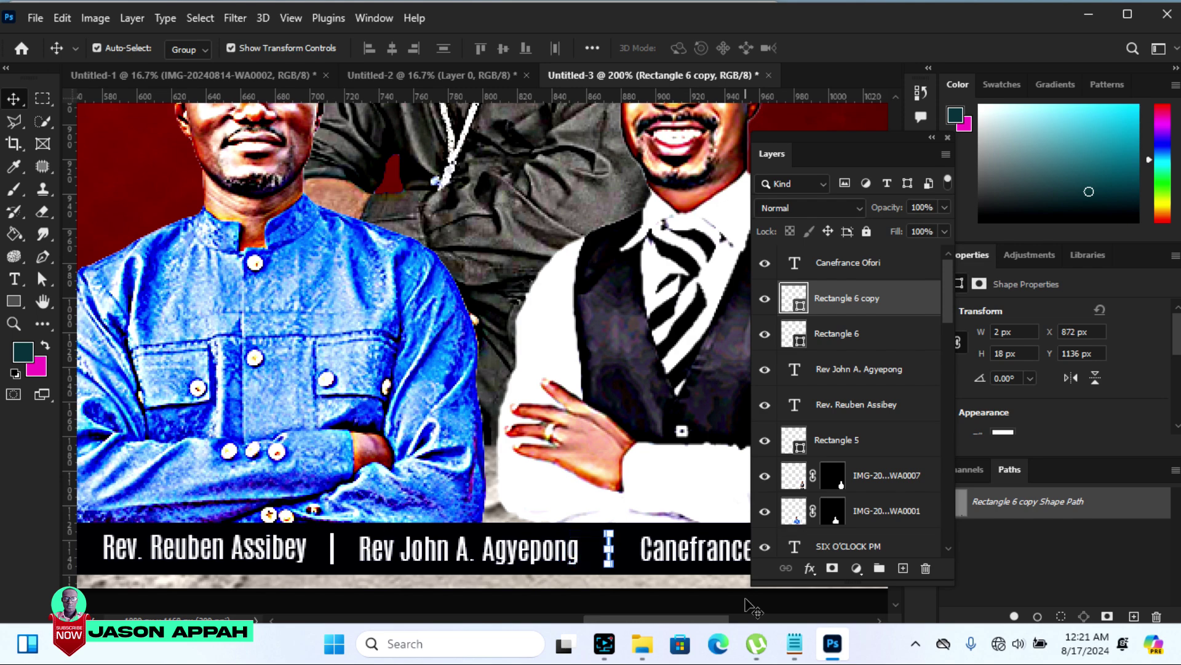
pyautogui.hotkey('ctrl', '0')
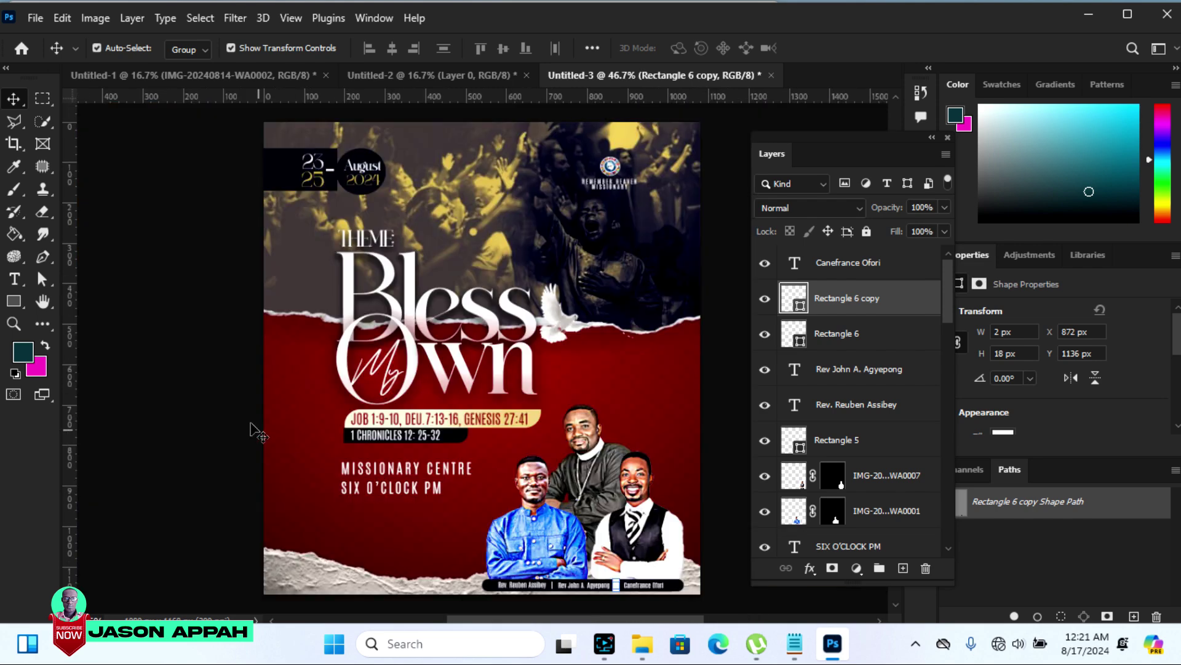
pyautogui.click(183, 352)
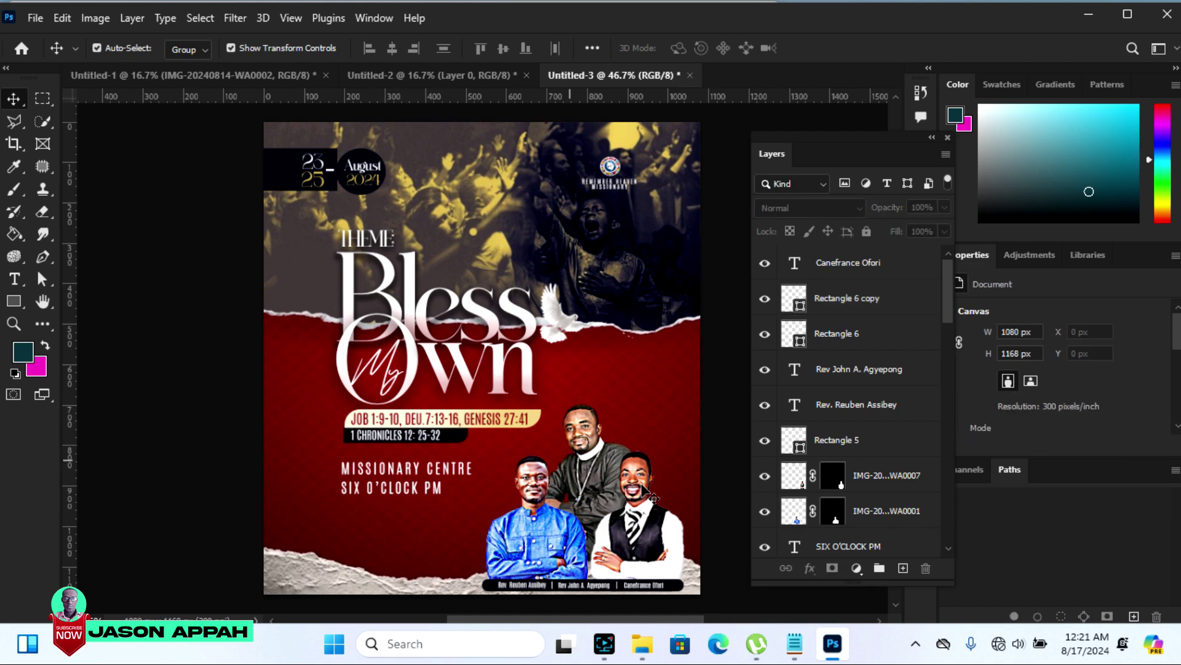
pyautogui.moveTo(794, 643)
pyautogui.click(778, 541)
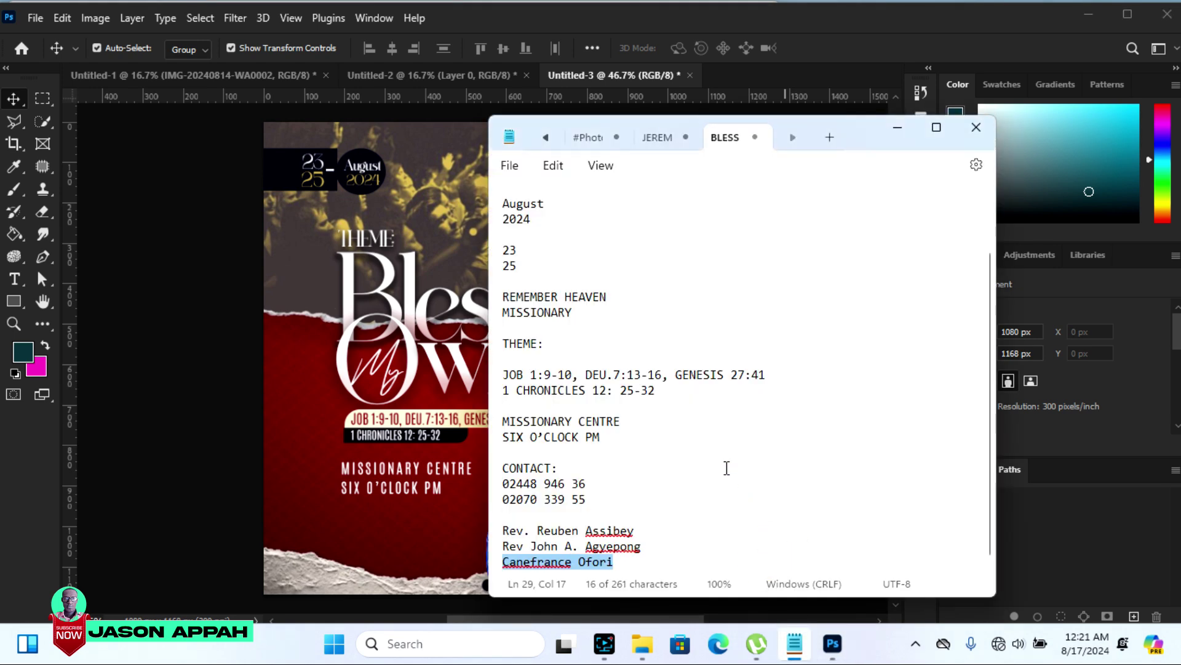
pyautogui.moveTo(990, 529)
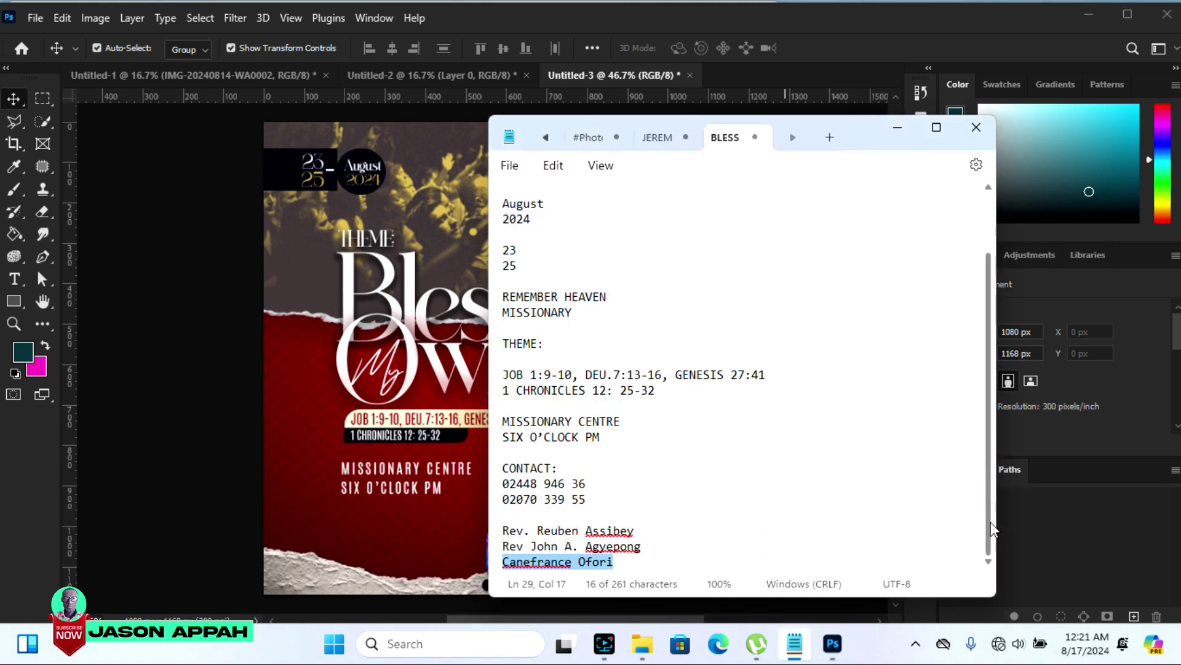
pyautogui.moveTo(991, 529)
pyautogui.mouseDown()
pyautogui.moveTo(954, 309)
pyautogui.moveTo(989, 554)
pyautogui.mouseUp()
pyautogui.click(160, 260)
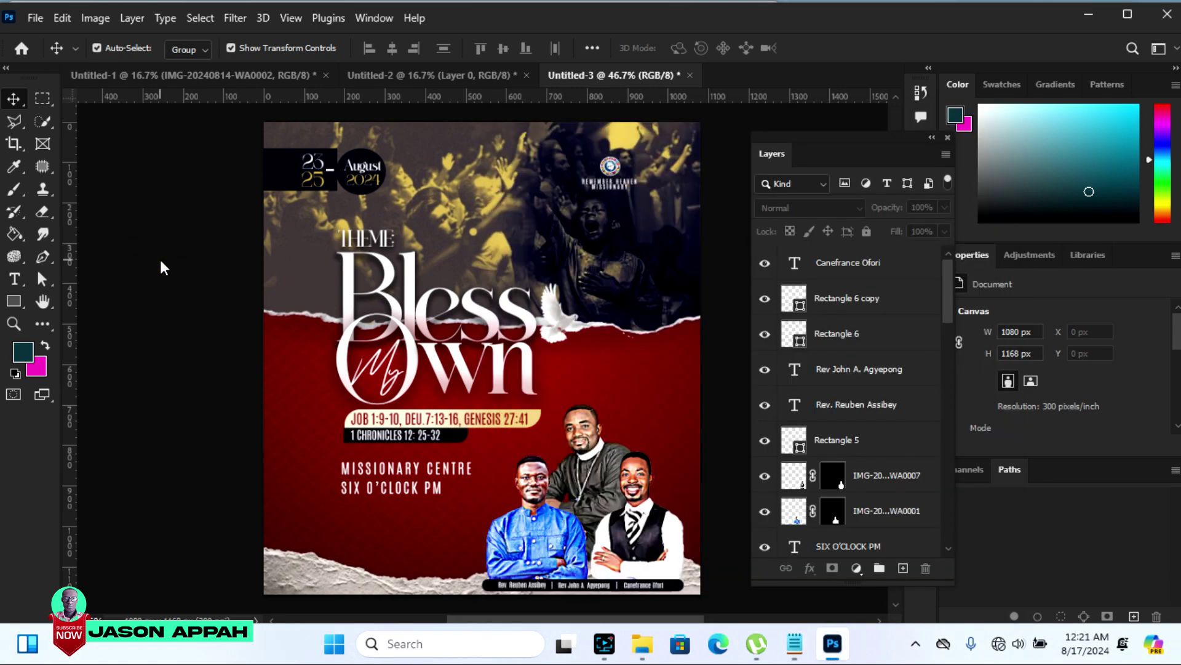
pyautogui.scroll(-2, 849, 400)
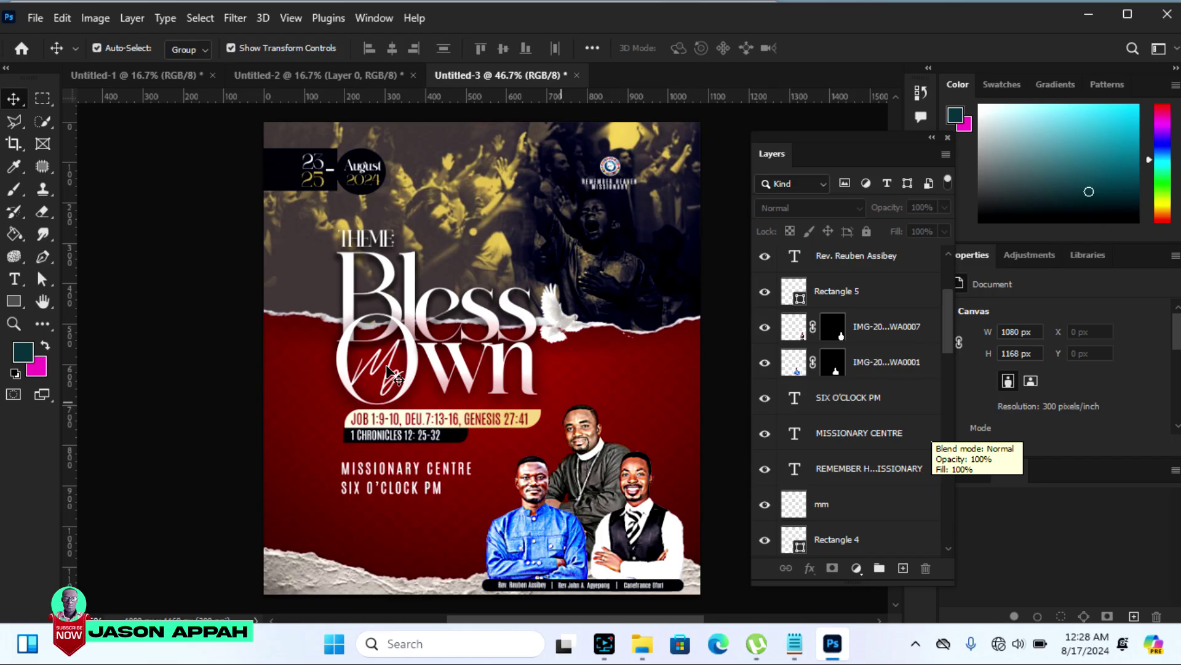
pyautogui.click(15, 321)
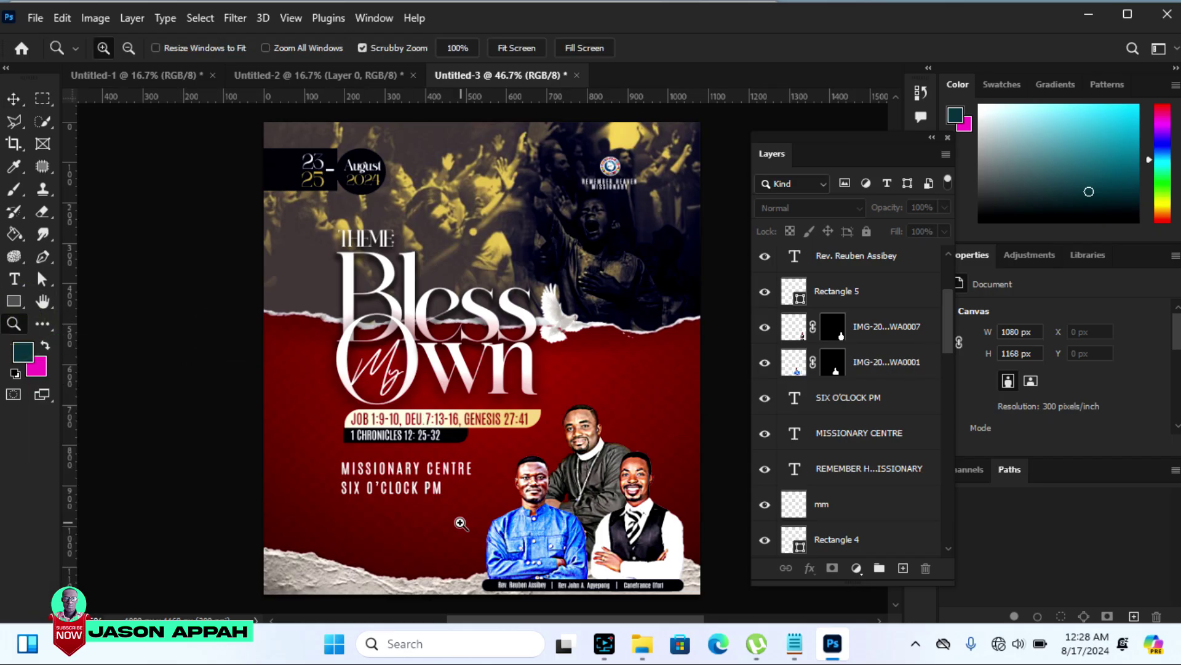
pyautogui.click(459, 522)
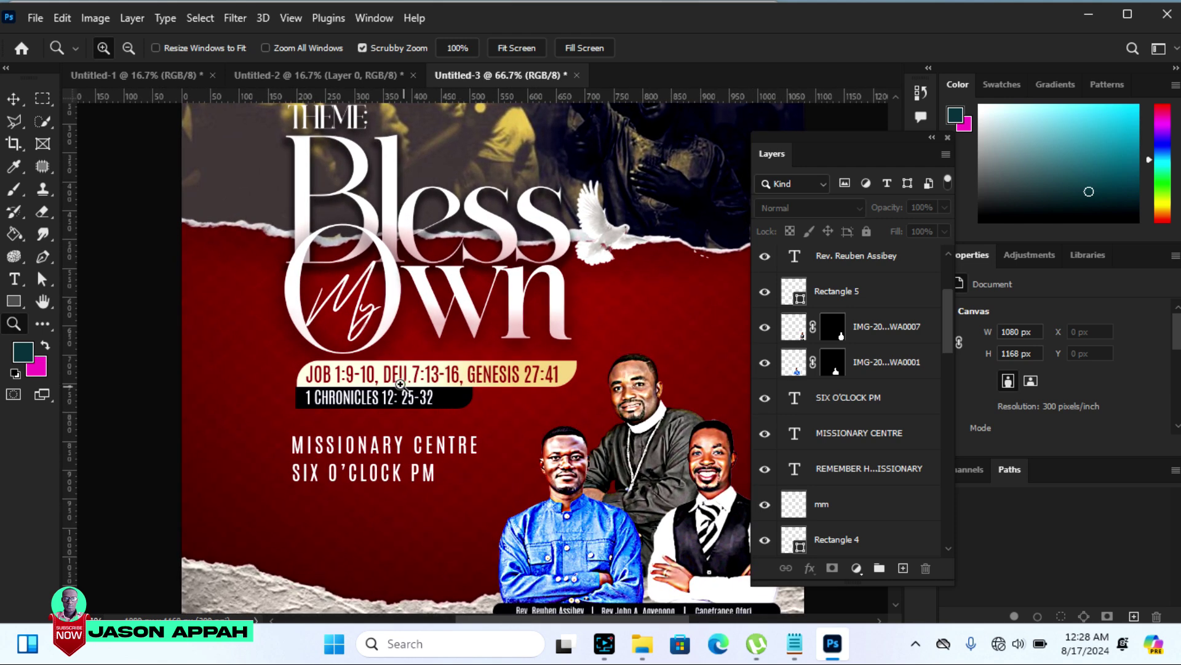
# Bring the location pin from Untitled-1 into the flyer and shrink it beside MISSIONARY CENTRE
pyautogui.click(136, 75)
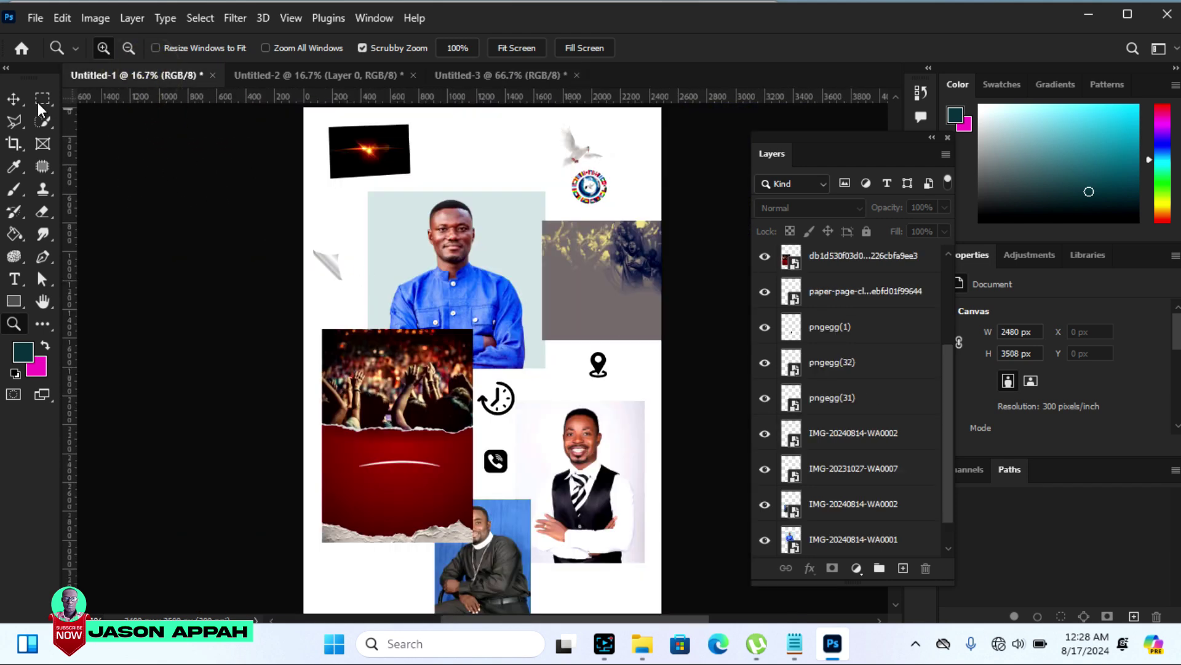
pyautogui.press('v')
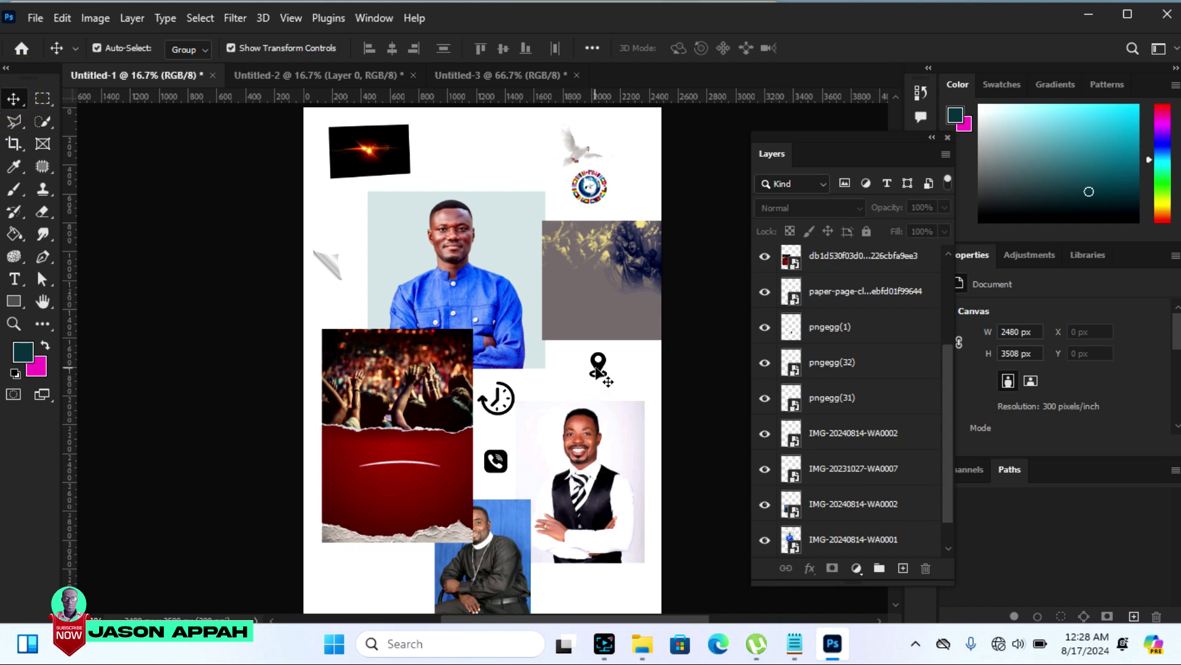
pyautogui.moveTo(607, 382); pyautogui.dragTo(462, 86)
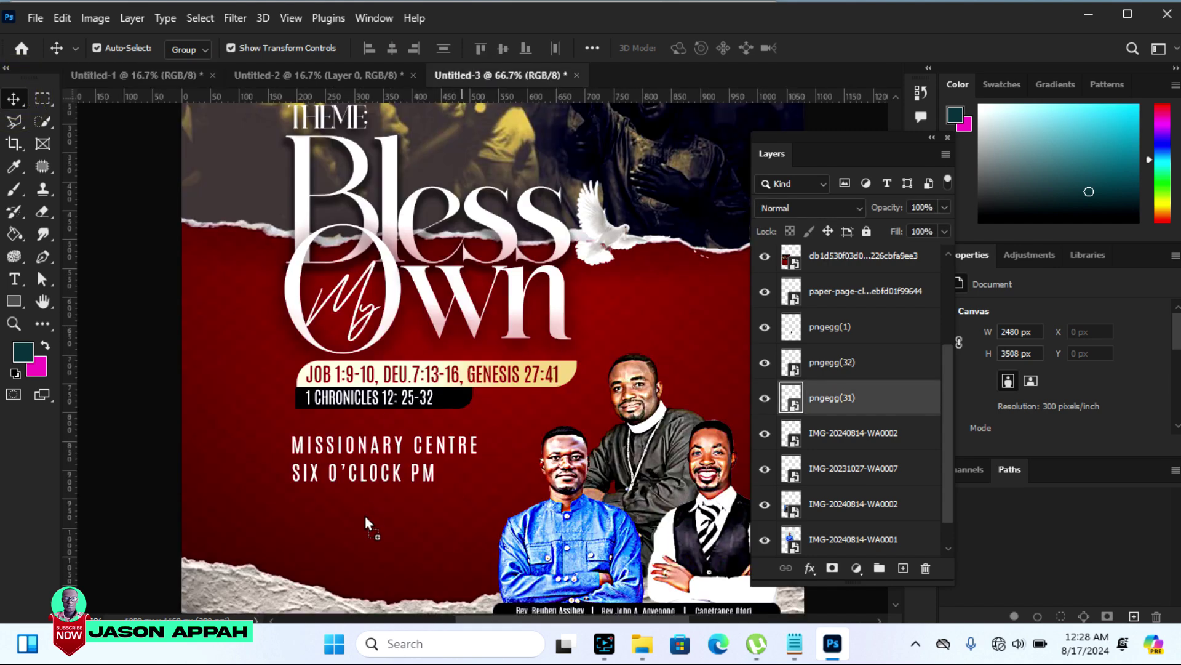
pyautogui.moveTo(365, 521); pyautogui.dragTo(363, 520)
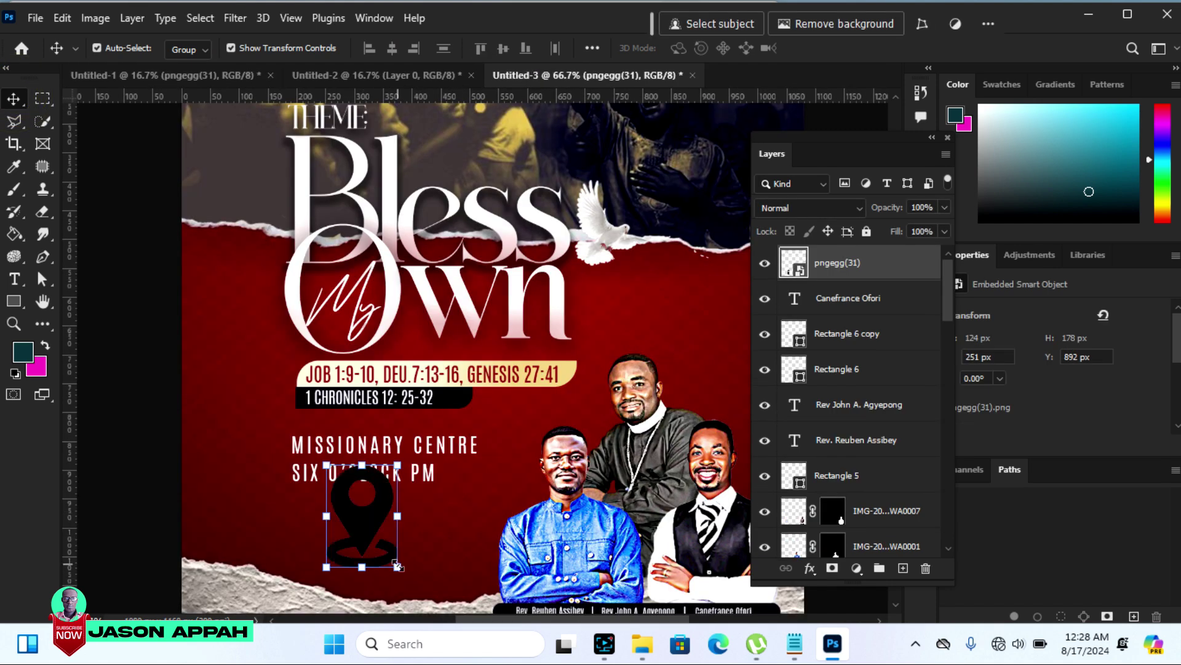
pyautogui.moveTo(399, 567)
pyautogui.mouseDown()
pyautogui.moveTo(346, 494)
pyautogui.moveTo(275, 458)
pyautogui.moveTo(258, 481)
pyautogui.moveTo(271, 453)
pyautogui.mouseUp()
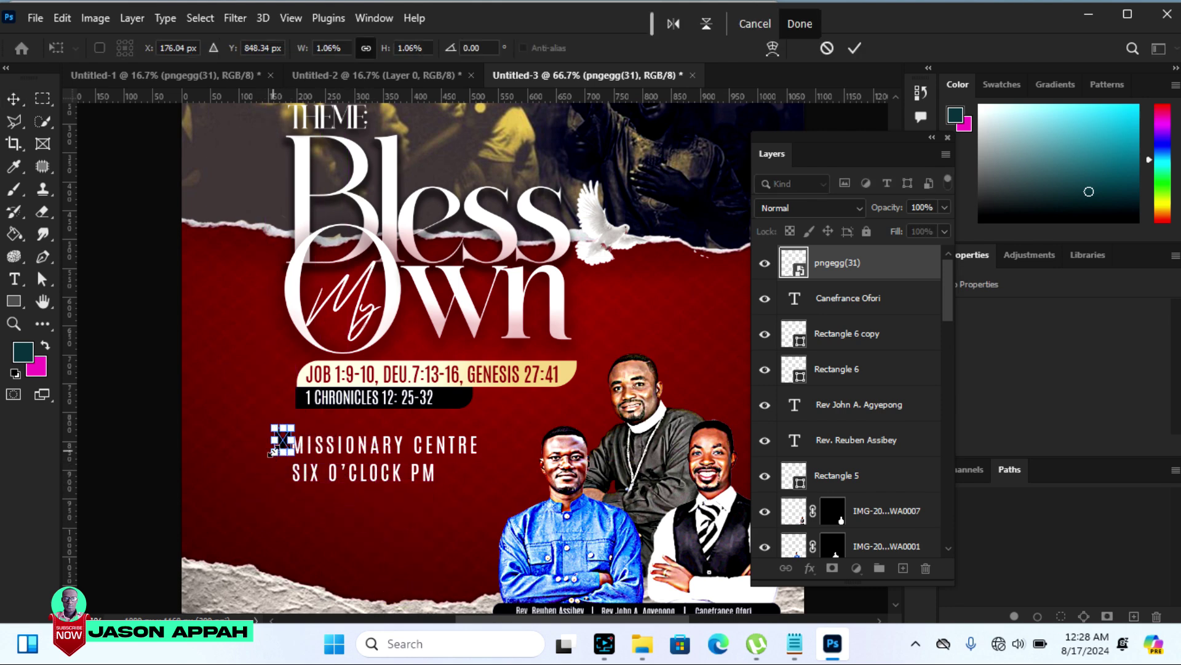
pyautogui.press('Return')
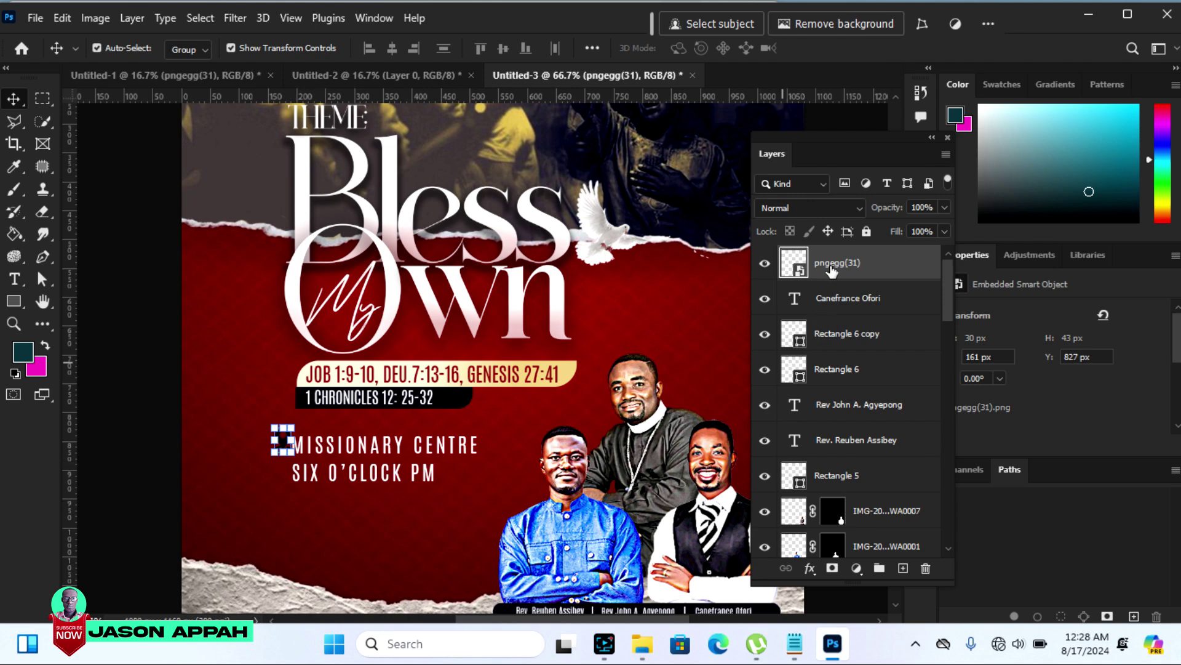
# Rasterize the pin, turn it white with a Color Overlay, and resize it to 20 × 29 px
pyautogui.rightClick(831, 271)
pyautogui.click(866, 362)
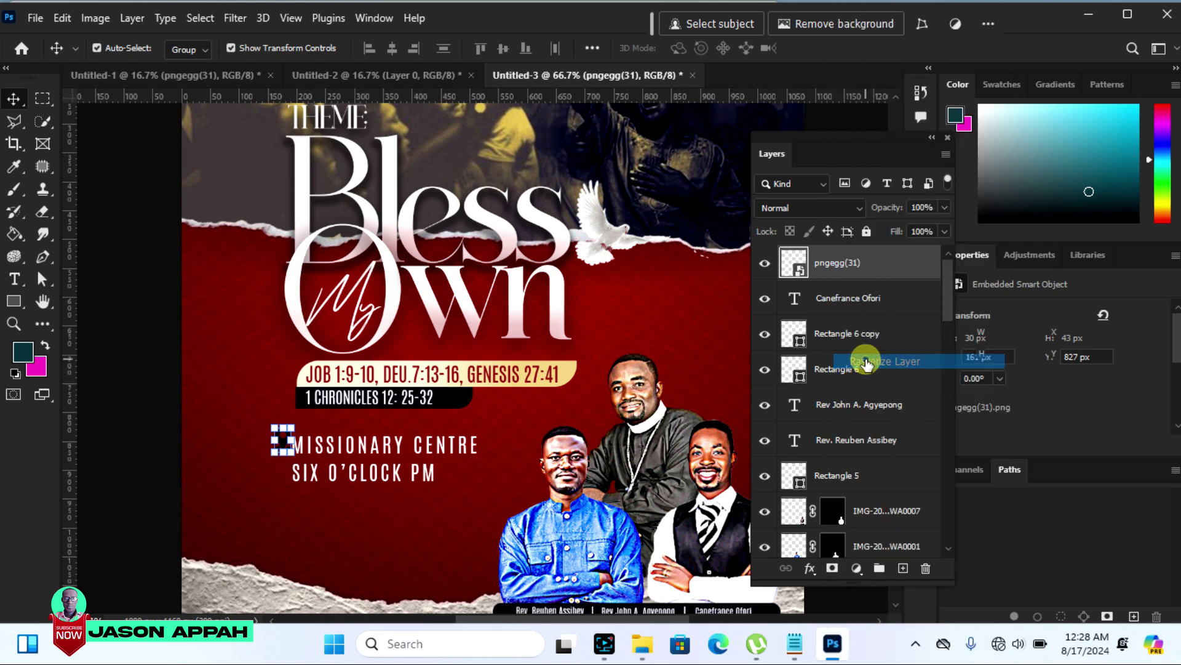
pyautogui.click(810, 568)
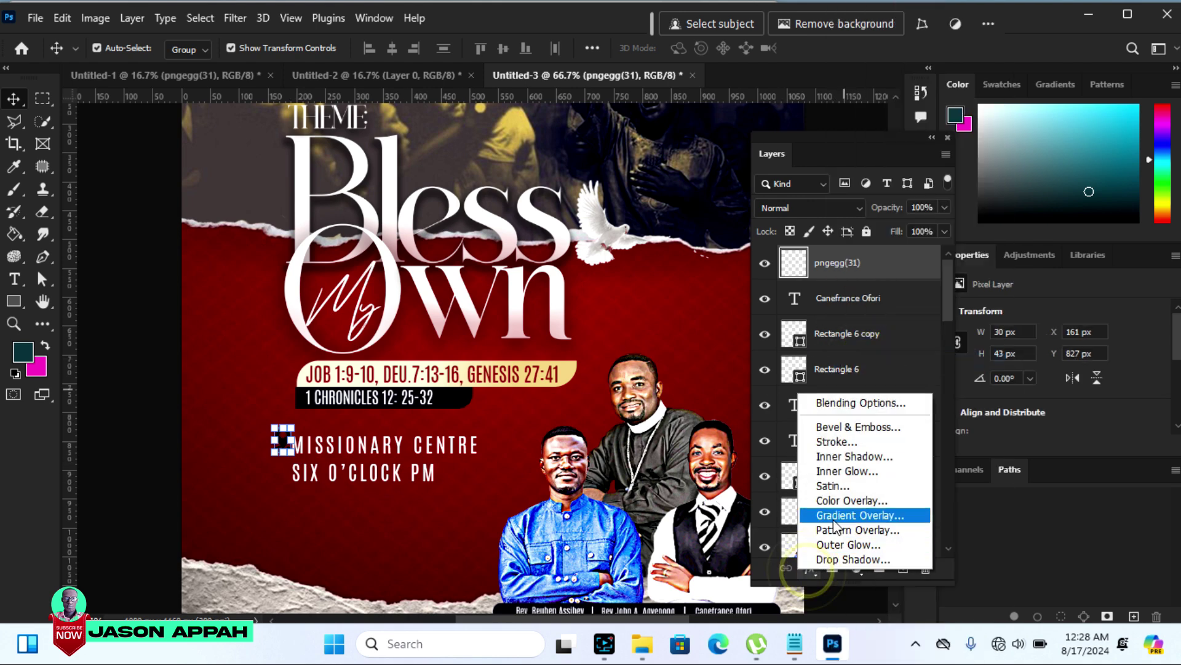
pyautogui.click(825, 499)
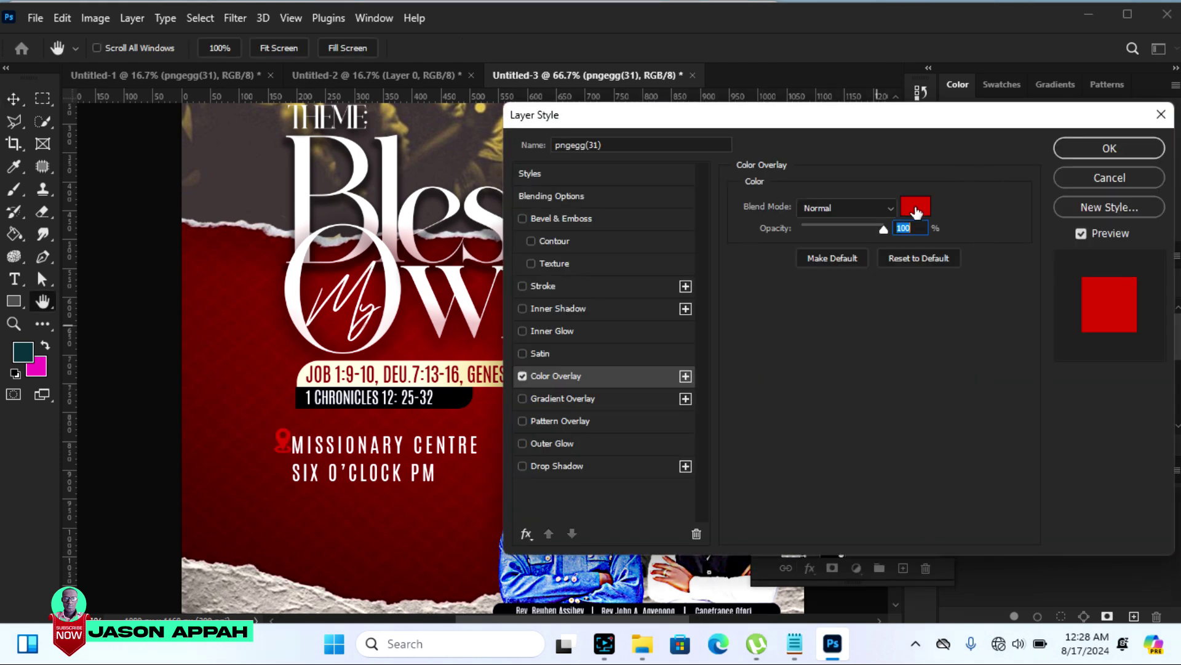
pyautogui.click(917, 212)
pyautogui.click(365, 163)
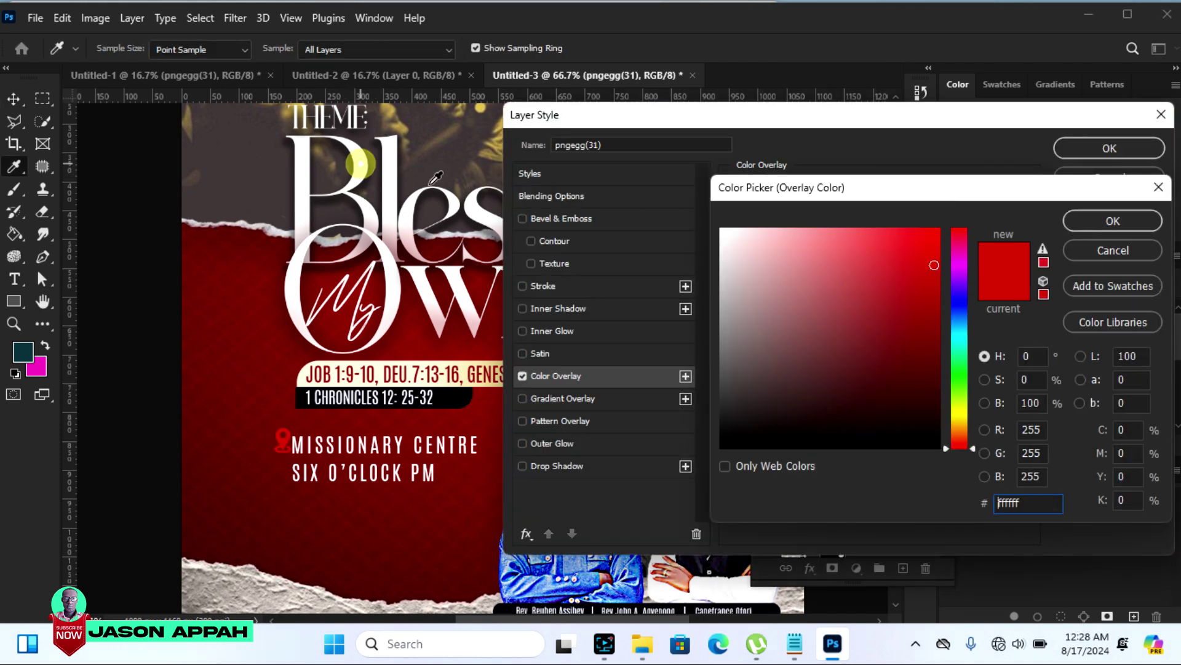
pyautogui.click(1086, 231)
pyautogui.click(1108, 148)
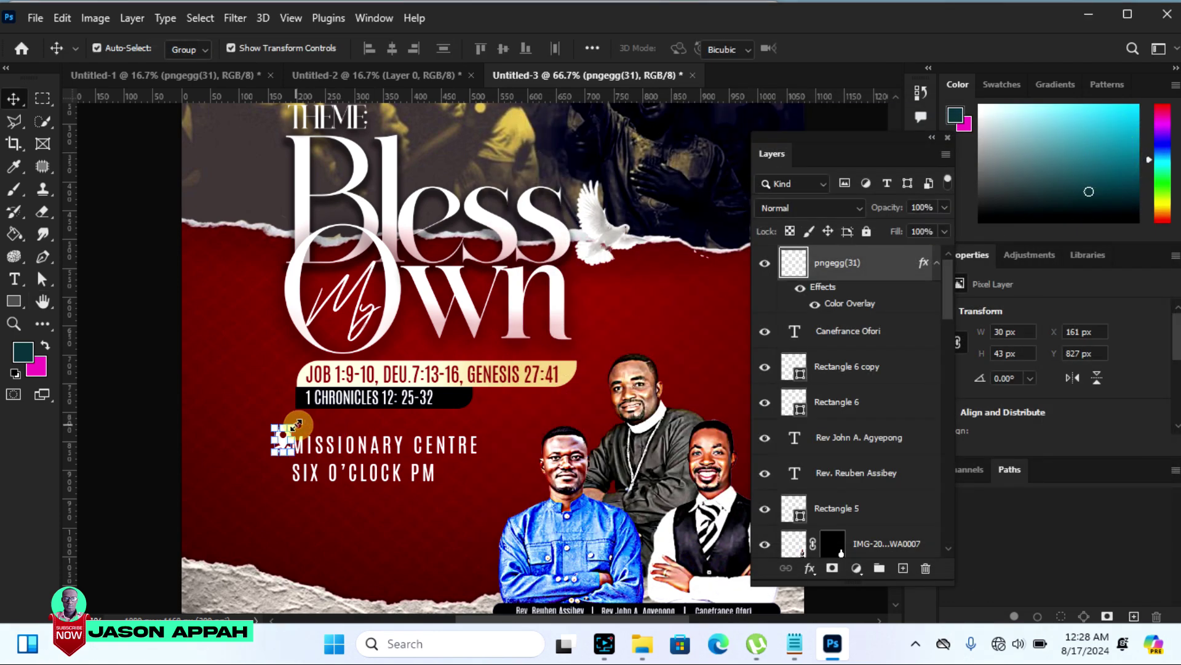
pyautogui.moveTo(295, 425); pyautogui.dragTo(290, 433)
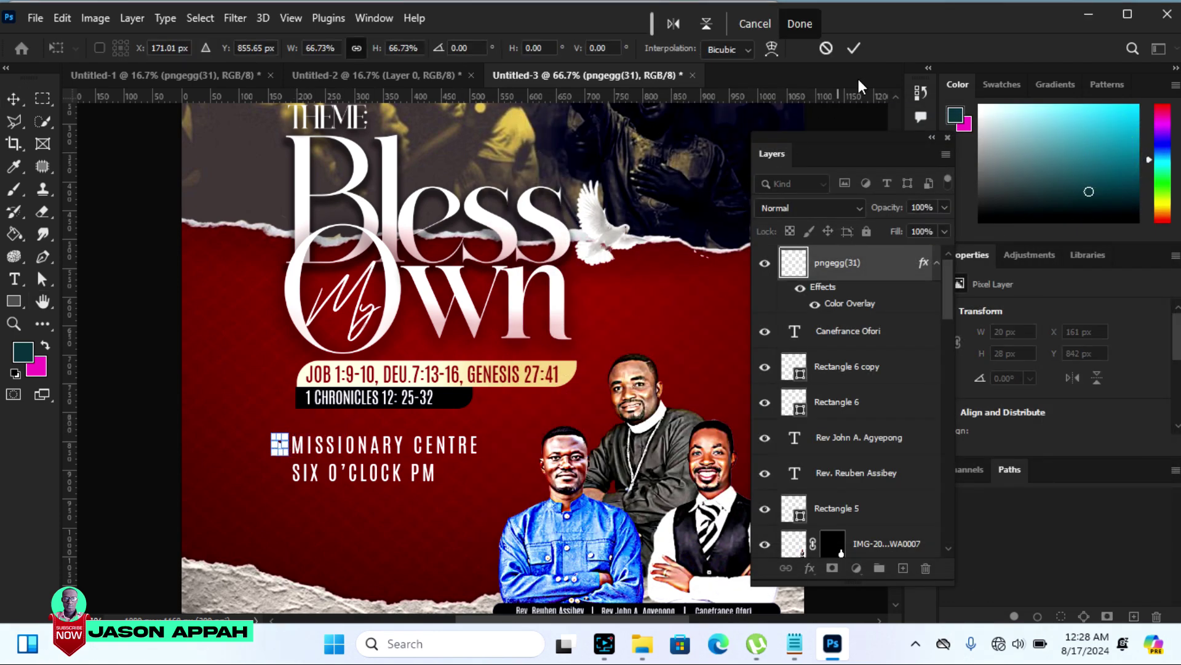
pyautogui.click(854, 47)
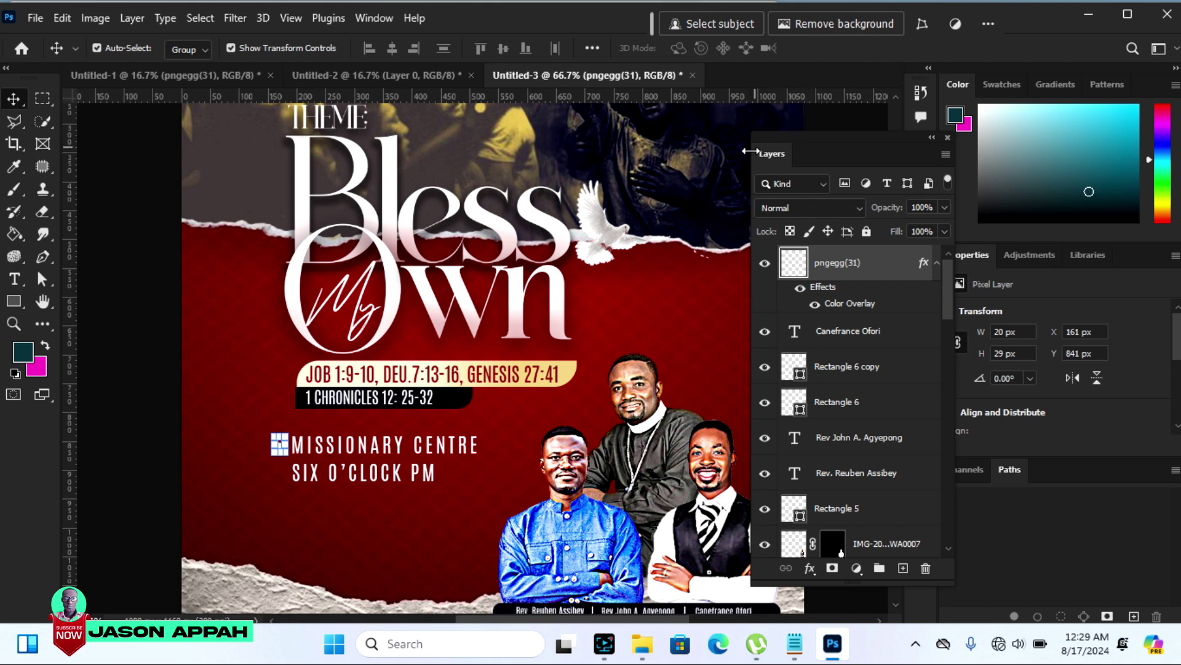
pyautogui.click(154, 347)
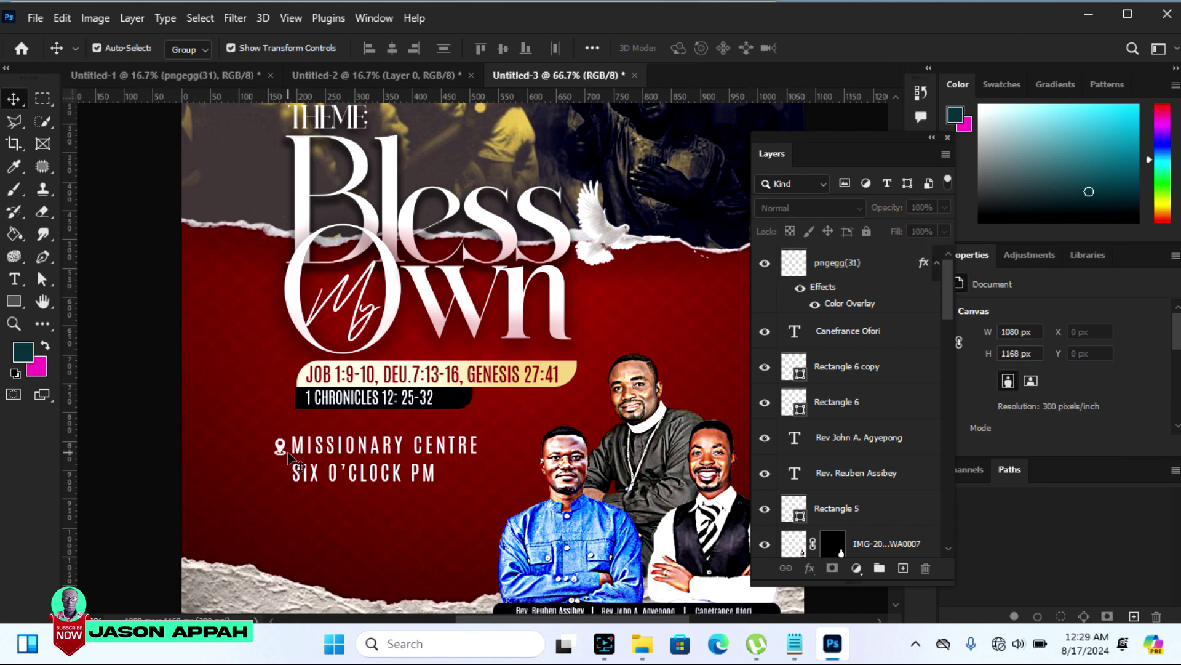
# Enlarge the location pin icon slightly with Free Transform
pyautogui.click(281, 452)
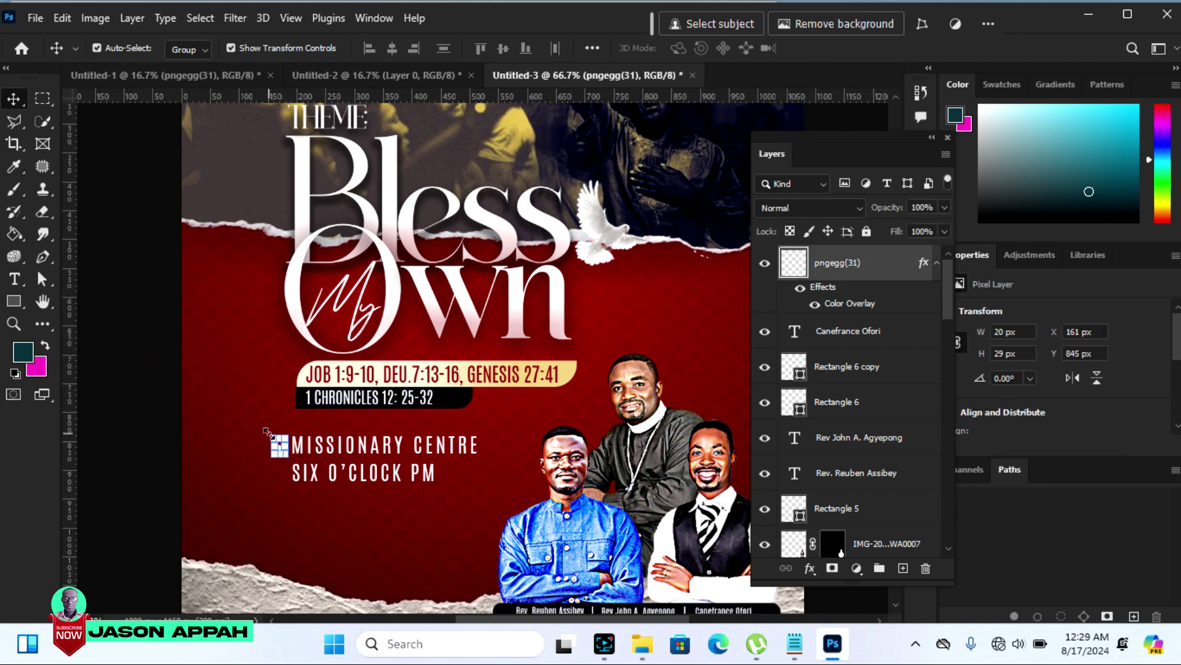
pyautogui.hotkey('ctrl', 't')
pyautogui.moveTo(273, 438)
pyautogui.mouseDown()
pyautogui.moveTo(261, 429)
pyautogui.moveTo(272, 431)
pyautogui.mouseUp()
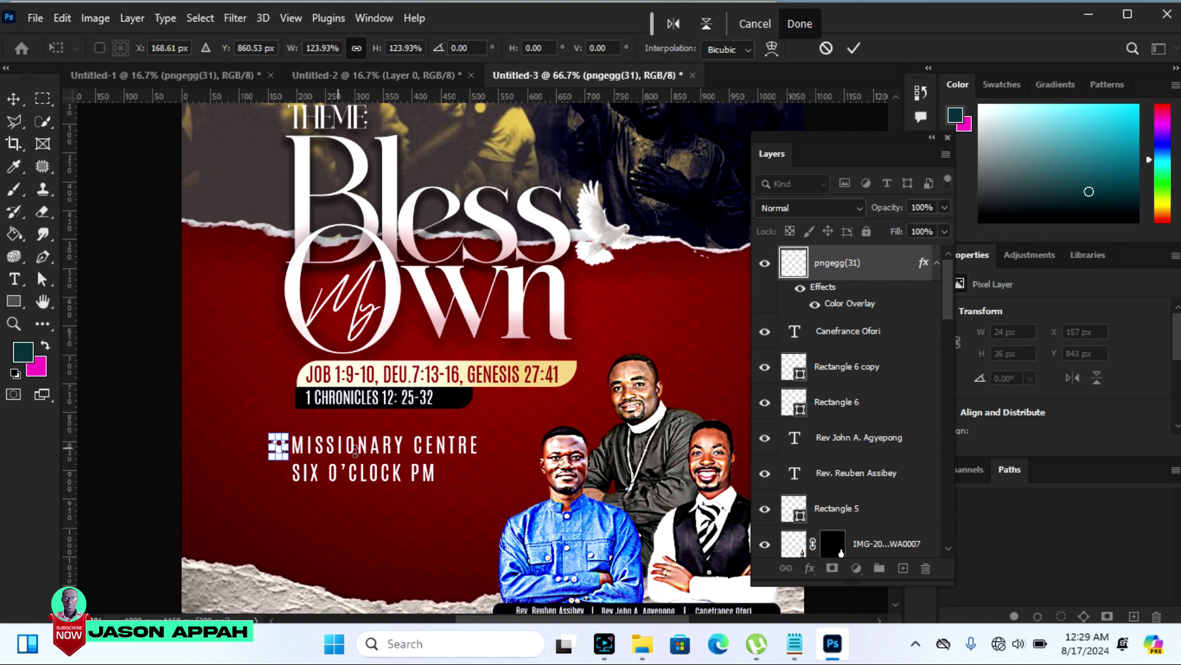
pyautogui.click(13, 99)
pyautogui.click(123, 412)
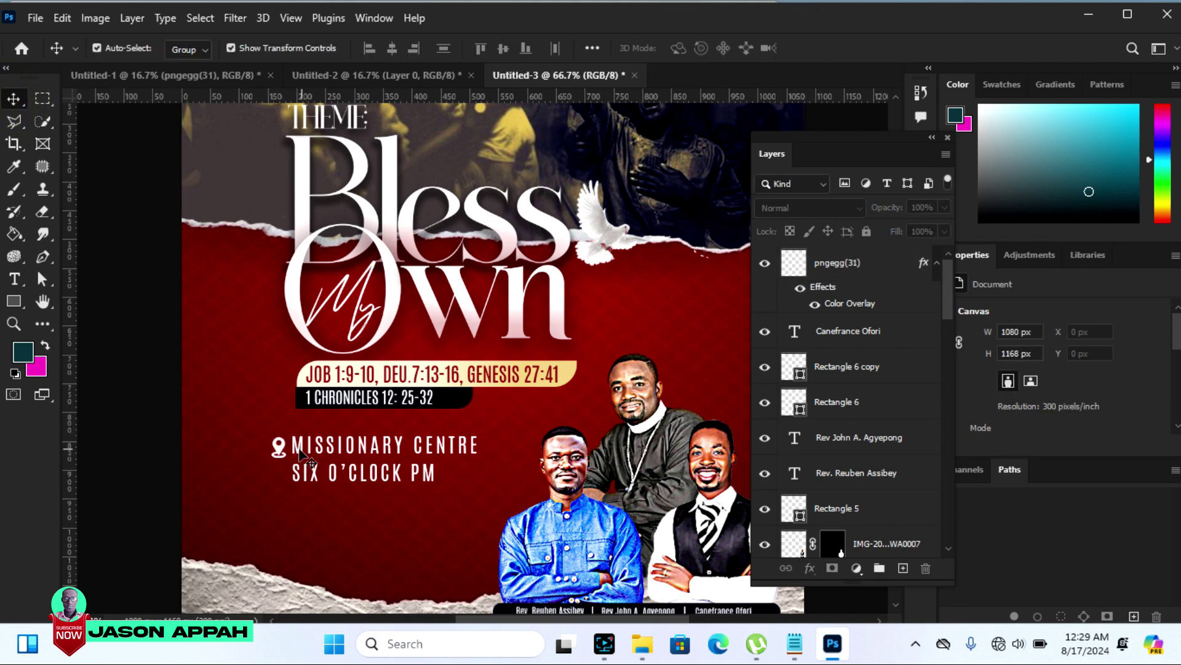
pyautogui.click(280, 447)
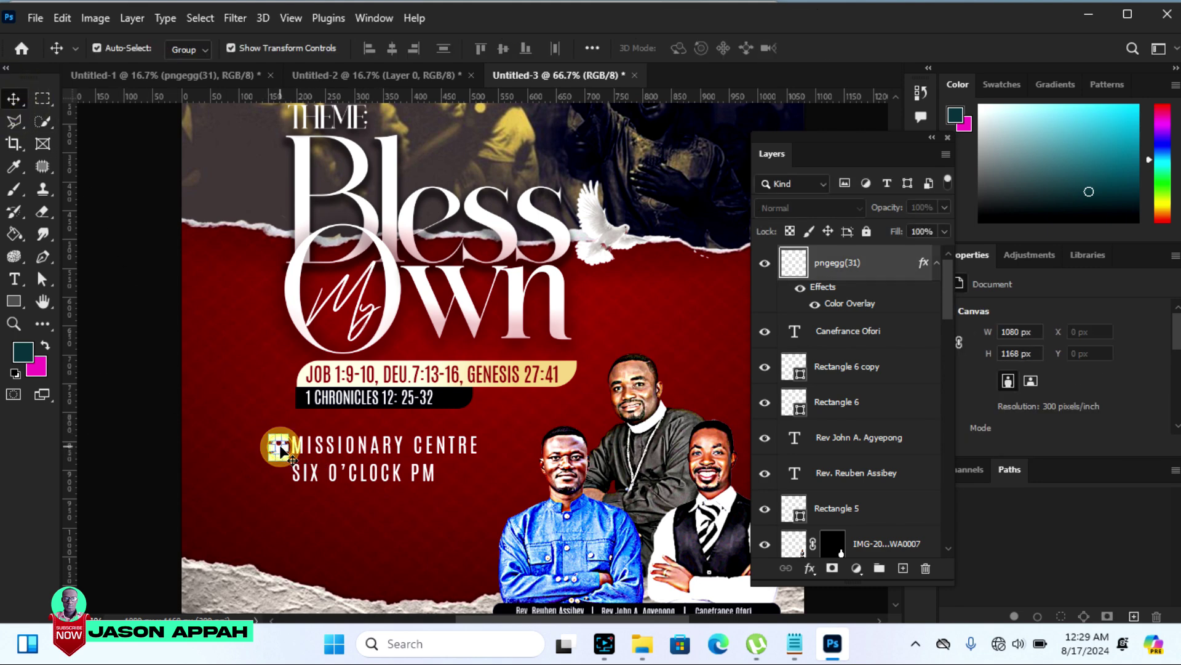
# Nudge MISSIONARY CENTRE right and move the pin right beside it
pyautogui.click(411, 452)
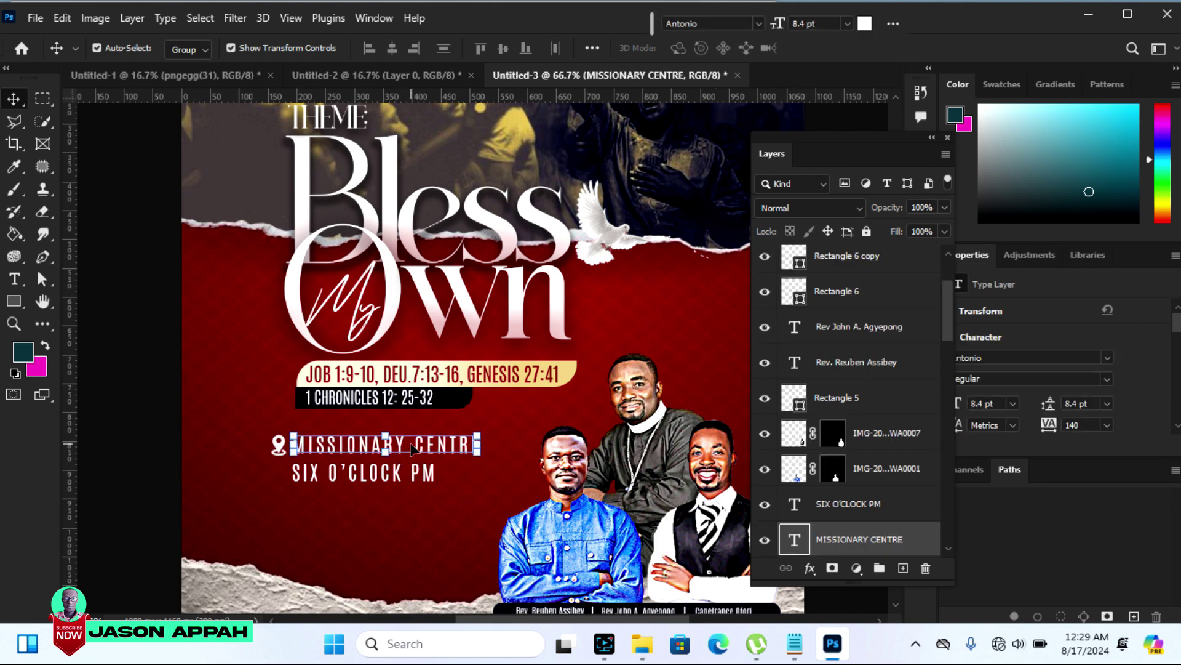
pyautogui.press('Right')
pyautogui.press('Right')
pyautogui.press('Right')
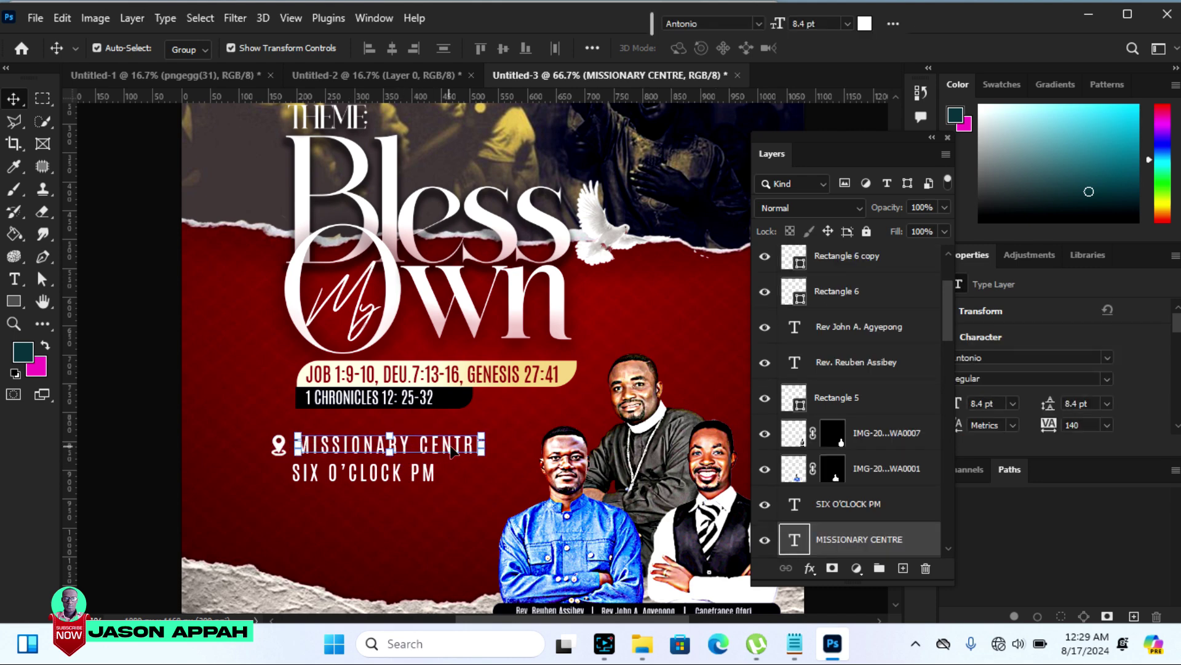
pyautogui.press('Right')
pyautogui.press('Right')
pyautogui.press('Right')
pyautogui.press('Right')
pyautogui.press('Right')
pyautogui.press('Right')
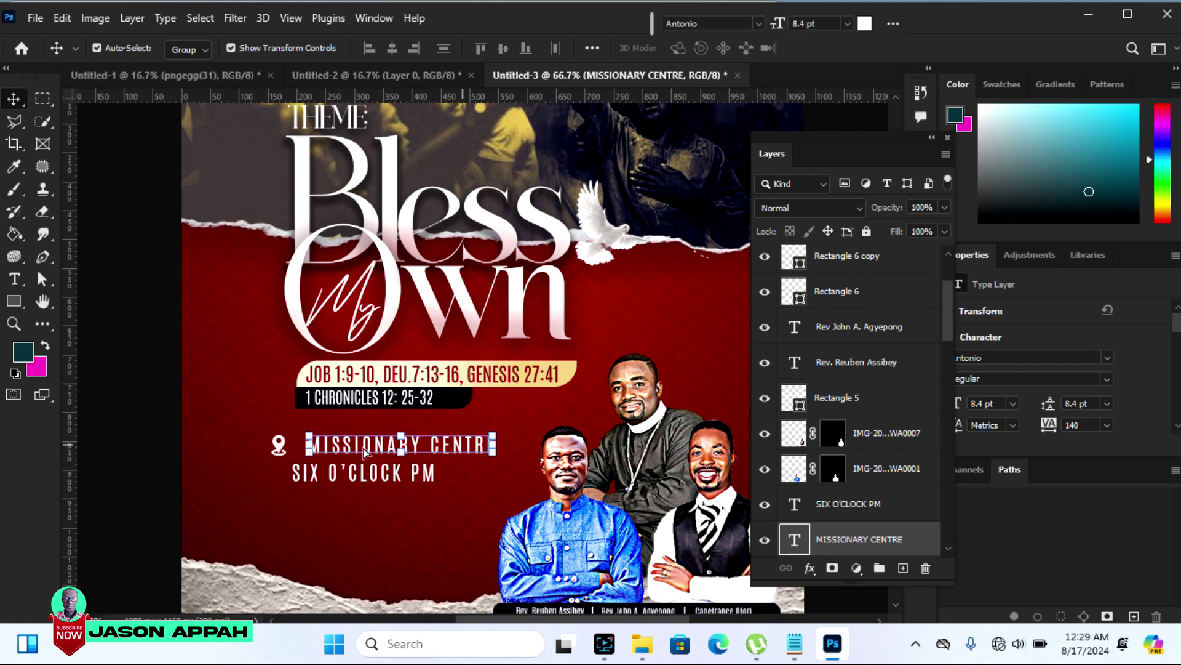
pyautogui.click(151, 423)
pyautogui.click(285, 449)
pyautogui.moveTo(288, 453); pyautogui.dragTo(302, 452)
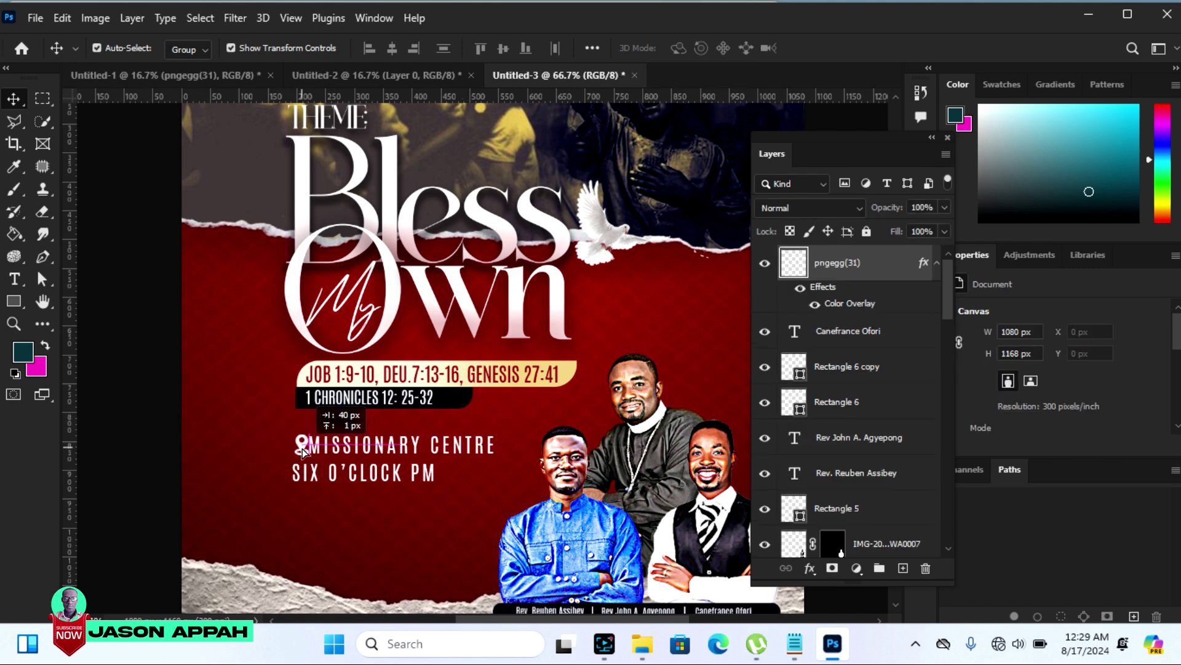
# Fine-tune the MISSIONARY CENTRE text position by a few pixels
pyautogui.click(358, 454)
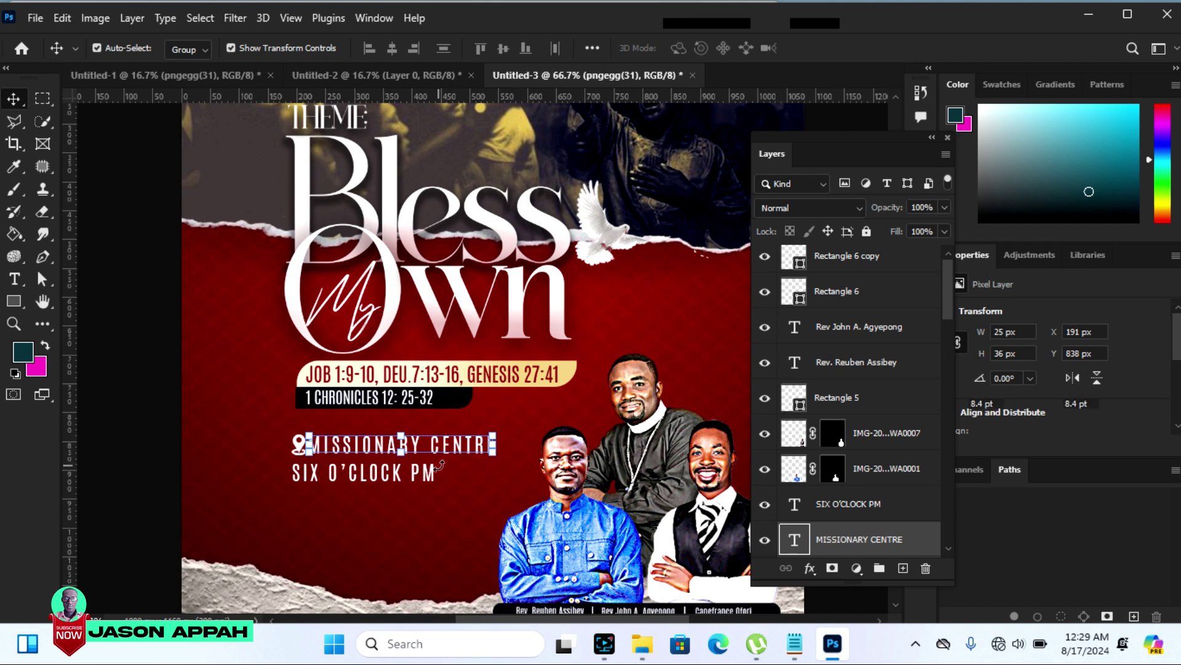
pyautogui.press('0')
pyautogui.press('0')
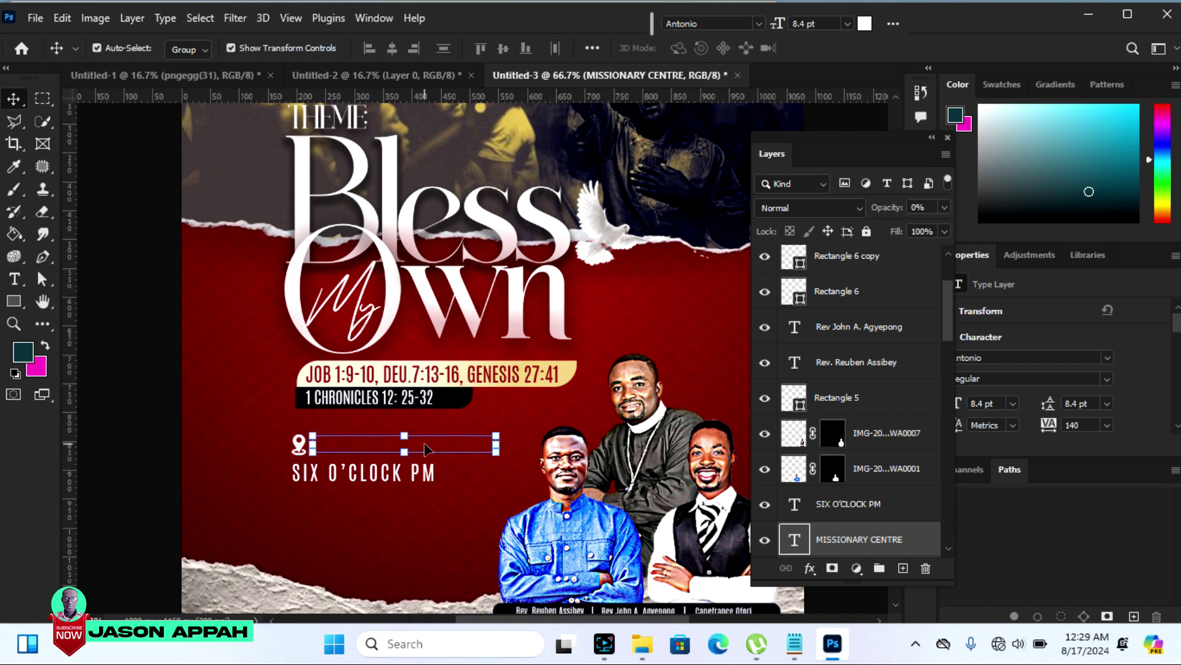
pyautogui.moveTo(428, 449); pyautogui.dragTo(425, 450)
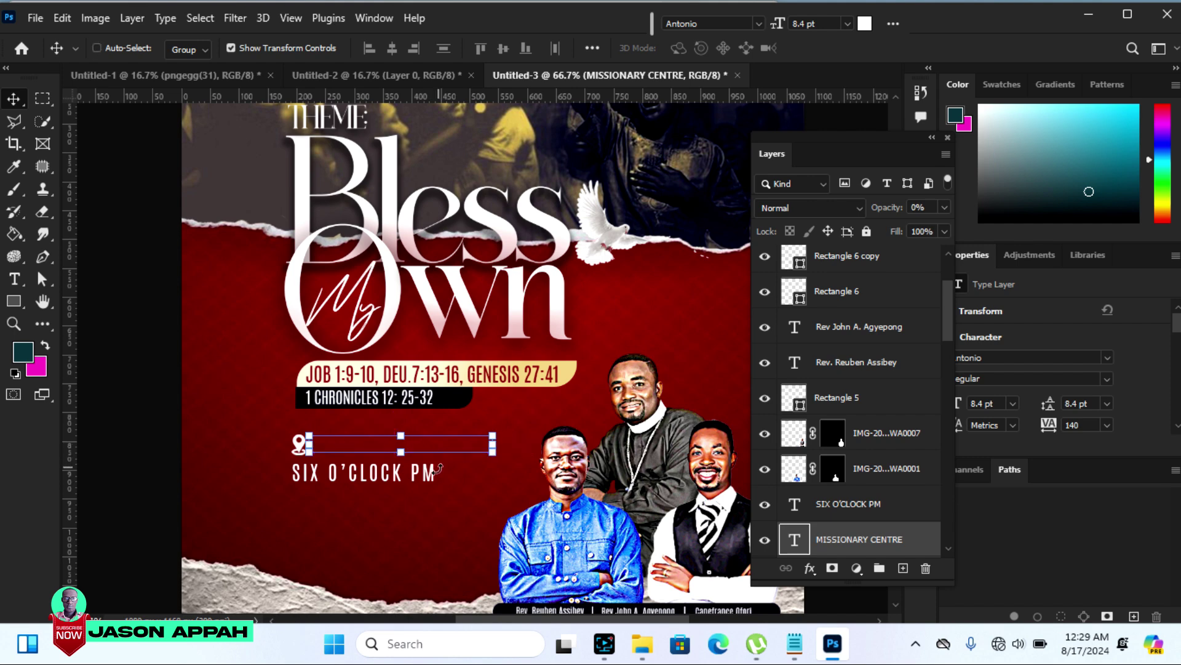
pyautogui.press('0')
pyautogui.click(196, 407)
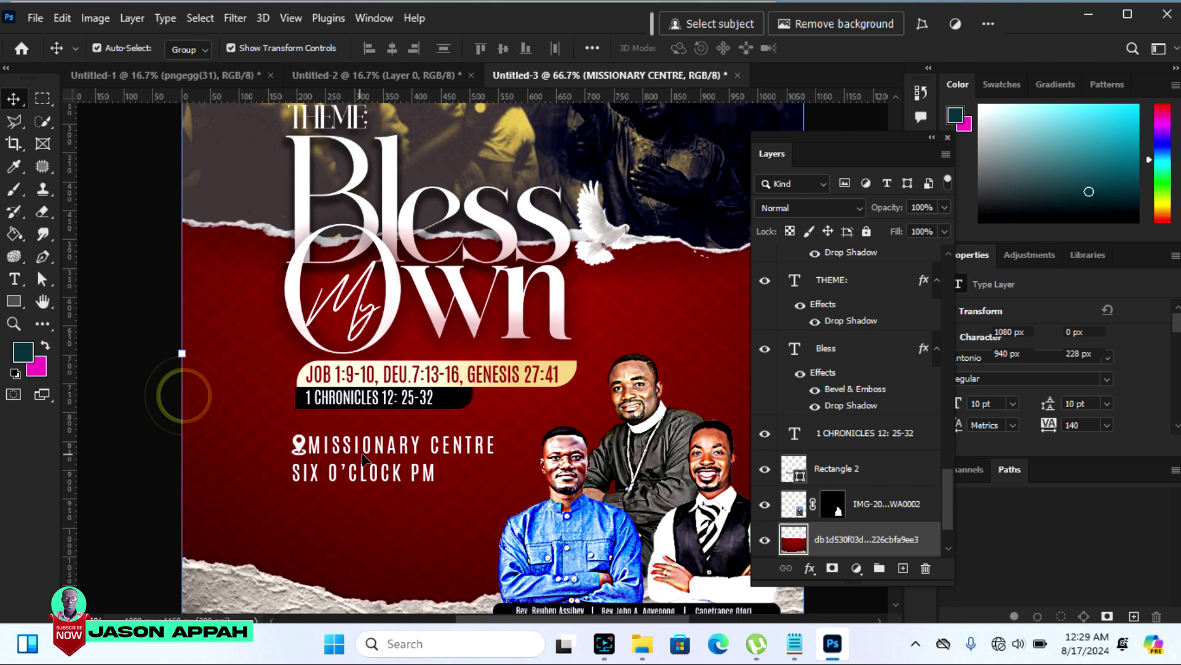
pyautogui.moveTo(367, 456); pyautogui.dragTo(371, 457)
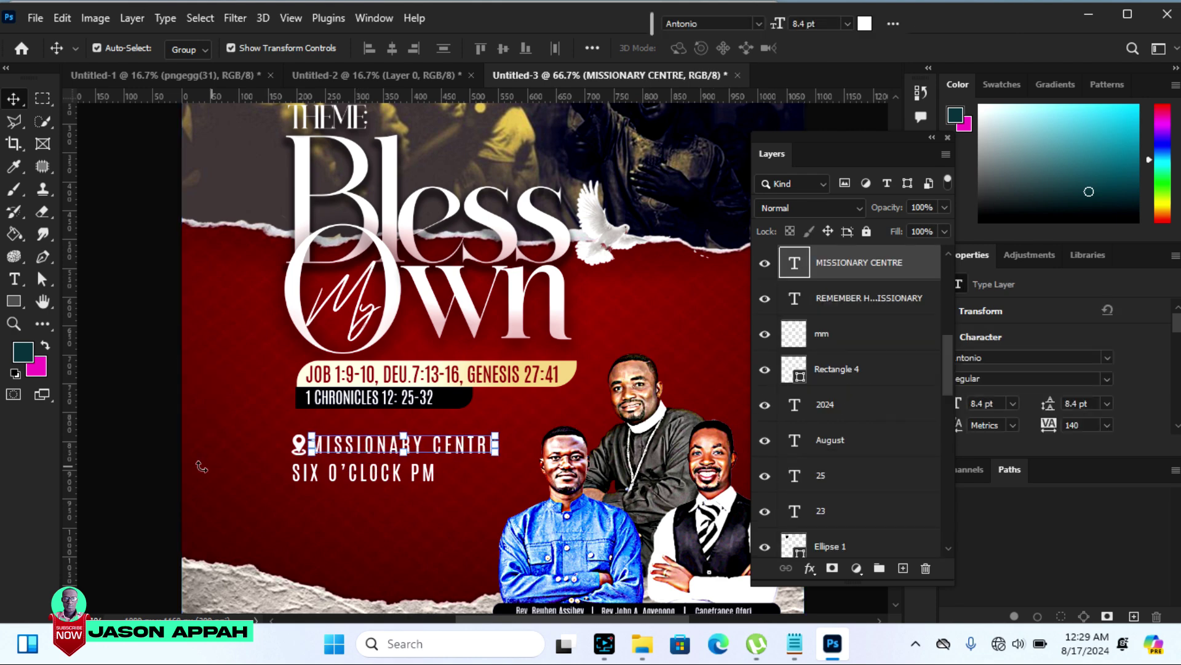
pyautogui.click(159, 432)
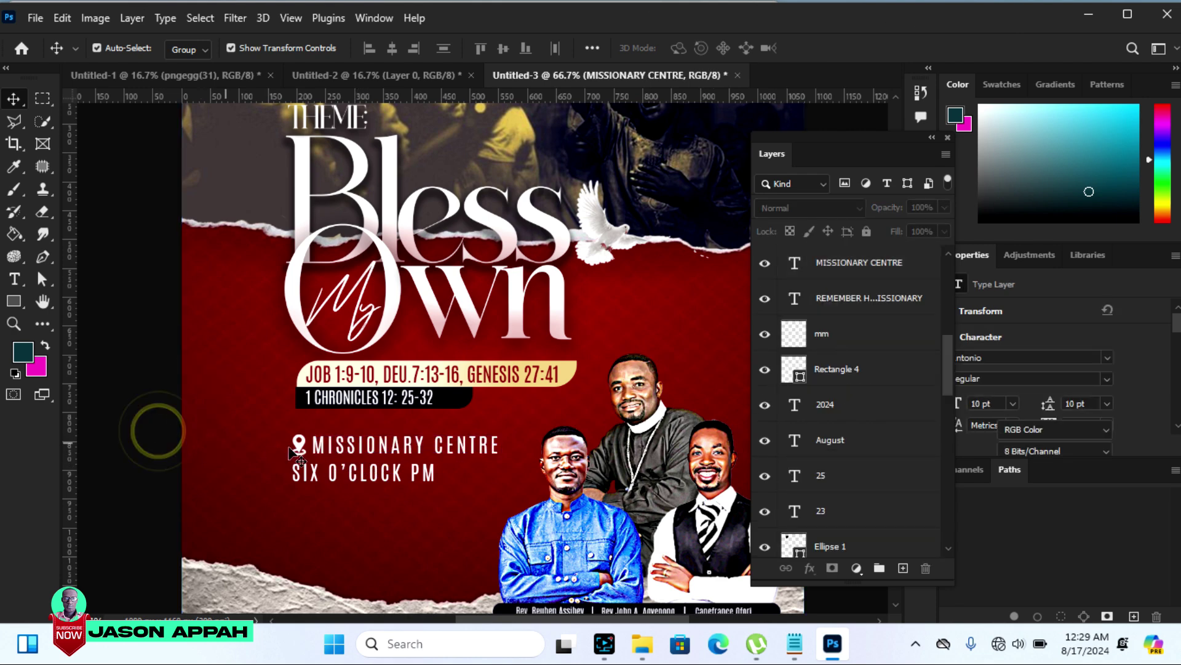
# Shift SIX O'CLOCK PM right so it lines up under MISSIONARY CENTRE
pyautogui.click(390, 451)
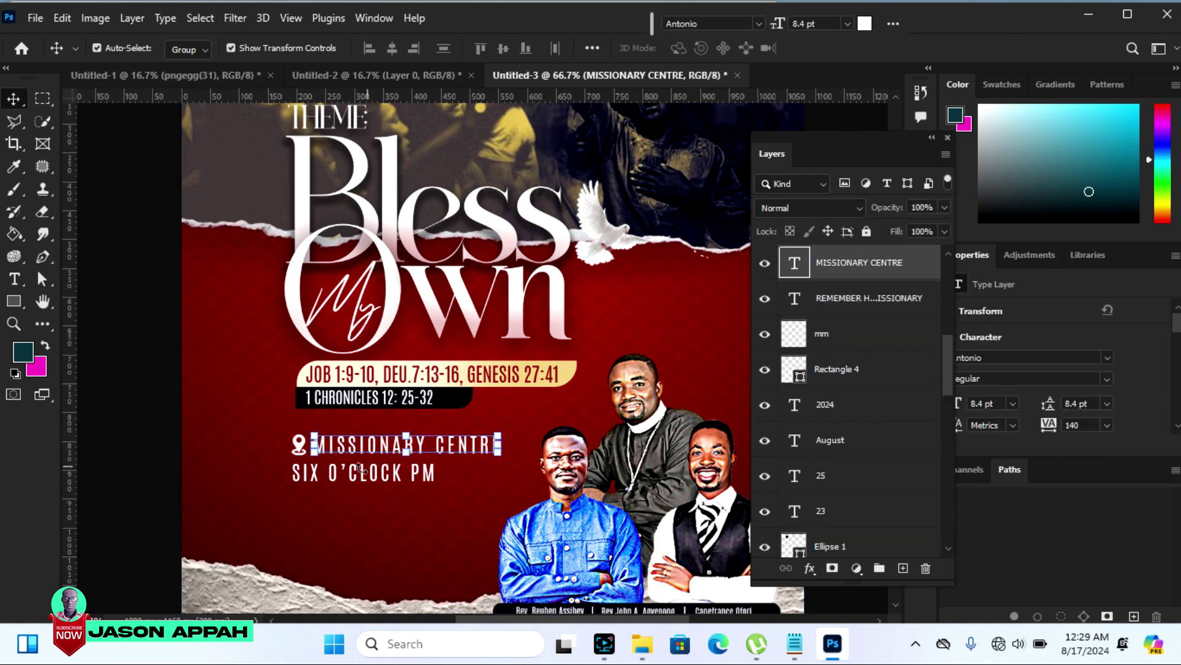
pyautogui.click(127, 431)
pyautogui.moveTo(367, 478); pyautogui.dragTo(389, 478)
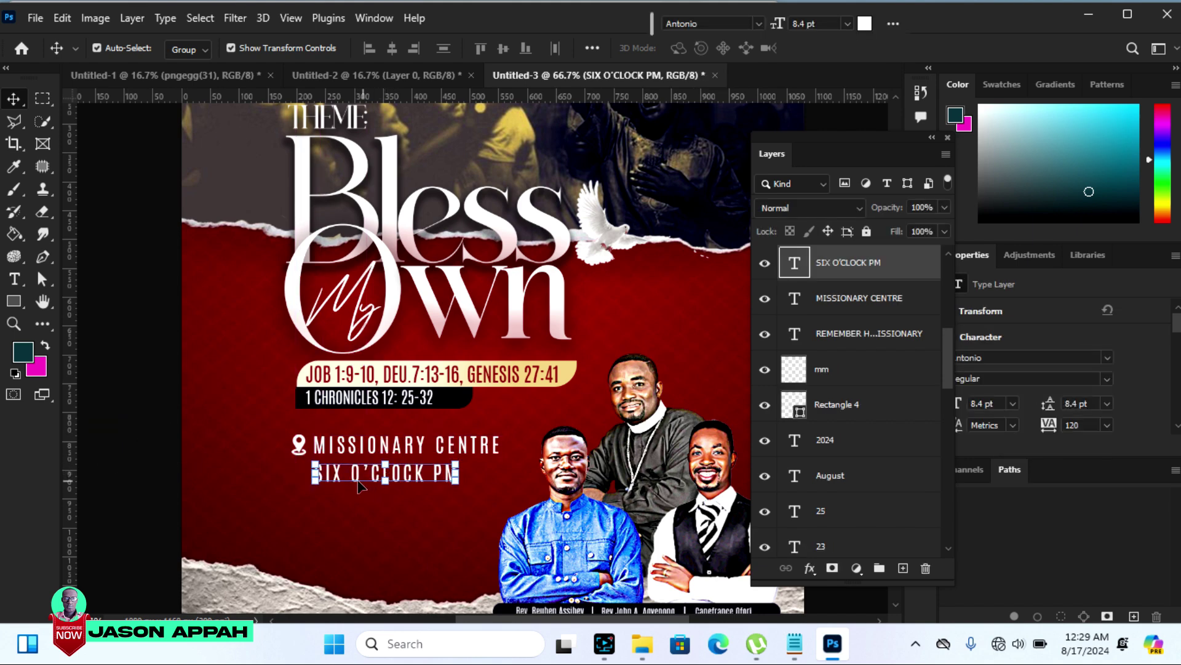
pyautogui.click(117, 440)
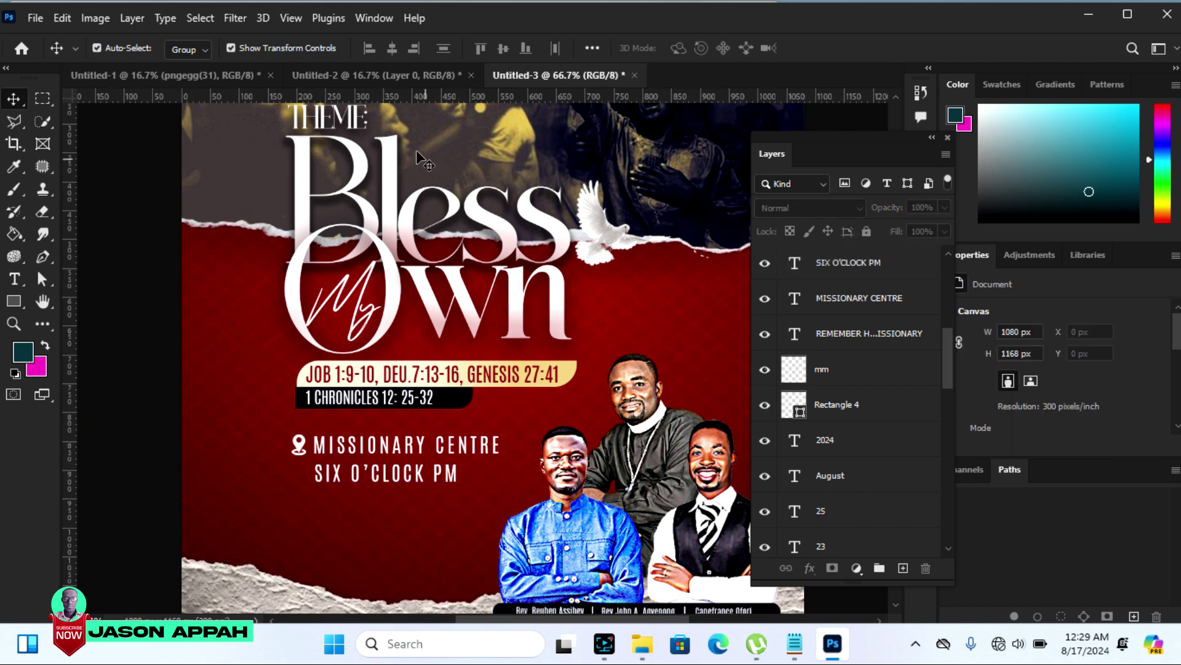
pyautogui.click(168, 75)
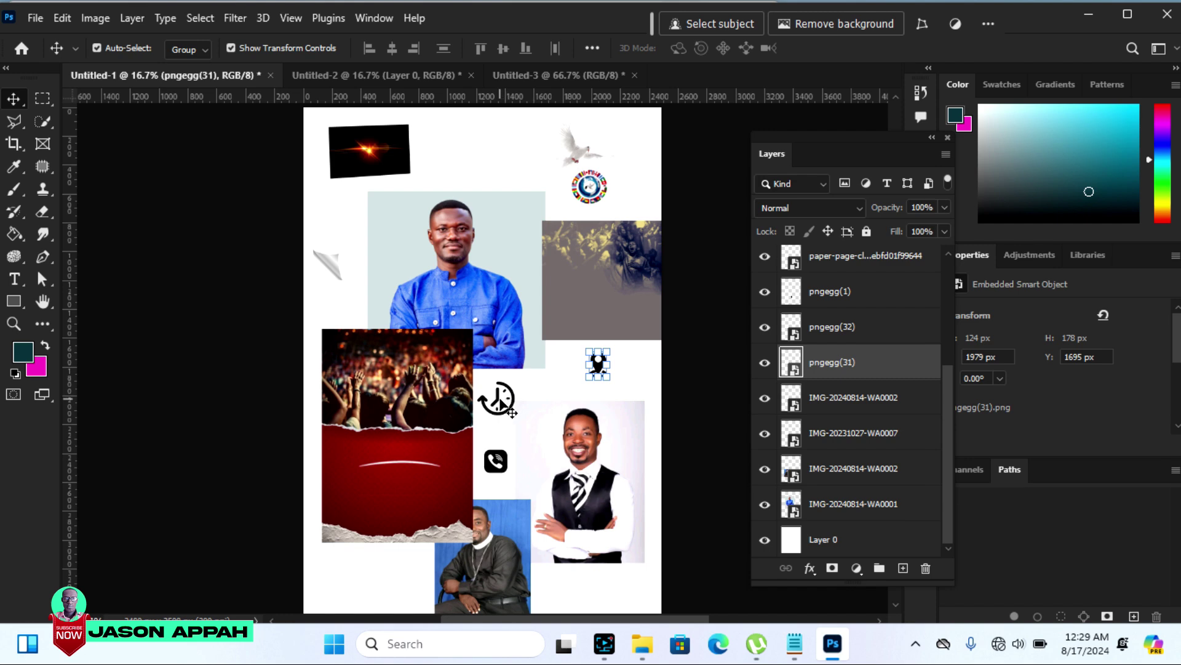
# Copy the pngegg(32) clock icon into the flyer, shrink it to 48 × 42 px beside SIX O'CLOCK PM
pyautogui.moveTo(495, 393)
pyautogui.mouseDown()
pyautogui.moveTo(438, 220)
pyautogui.moveTo(350, 425)
pyautogui.mouseUp()
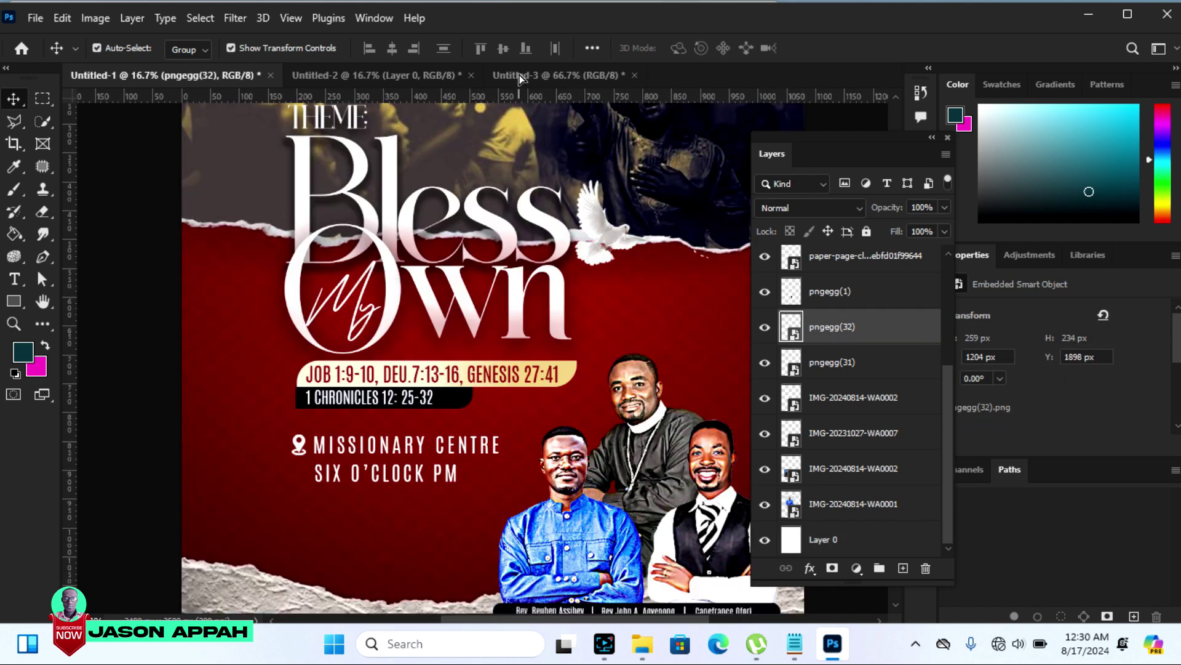
pyautogui.moveTo(277, 474); pyautogui.dragTo(322, 545)
pyautogui.hotkey('ctrl', 't')
pyautogui.moveTo(438, 482); pyautogui.dragTo(400, 522)
pyautogui.moveTo(351, 585); pyautogui.dragTo(341, 509)
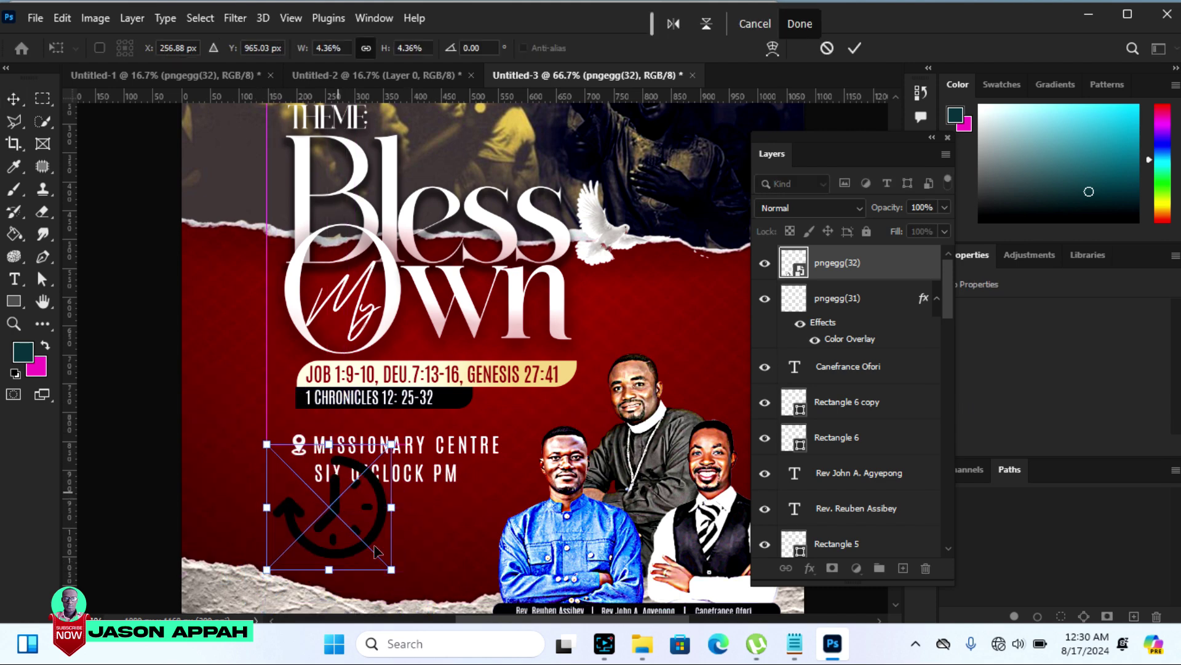
pyautogui.moveTo(392, 569); pyautogui.dragTo(292, 481)
pyautogui.press('Return')
pyautogui.press('Down')
pyautogui.press('Down')
pyautogui.press('Down')
pyautogui.press('Down')
pyautogui.press('Down')
pyautogui.press('Down')
pyautogui.press('Down')
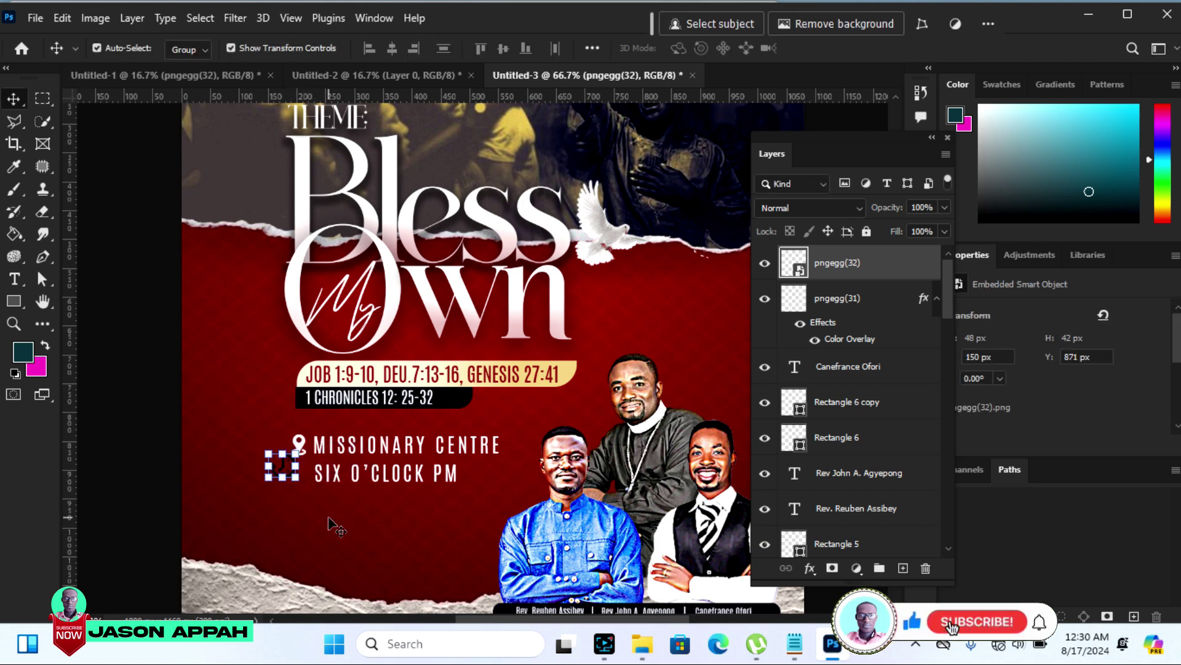
pyautogui.press('Down')
pyautogui.press('Down')
pyautogui.press('Down')
pyautogui.press('Down')
pyautogui.press('Down')
pyautogui.press('Down')
pyautogui.press('Right')
pyautogui.press('Right')
pyautogui.press('Right')
pyautogui.press('Right')
pyautogui.press('Right')
pyautogui.press('Right')
pyautogui.press('Right')
pyautogui.press('Right')
pyautogui.press('Right')
pyautogui.press('Right')
pyautogui.press('Right')
pyautogui.press('Right')
pyautogui.press('Right')
pyautogui.press('Right')
pyautogui.press('Right')
pyautogui.press('Right')
pyautogui.press('Right')
pyautogui.press('Right')
pyautogui.press('Right')
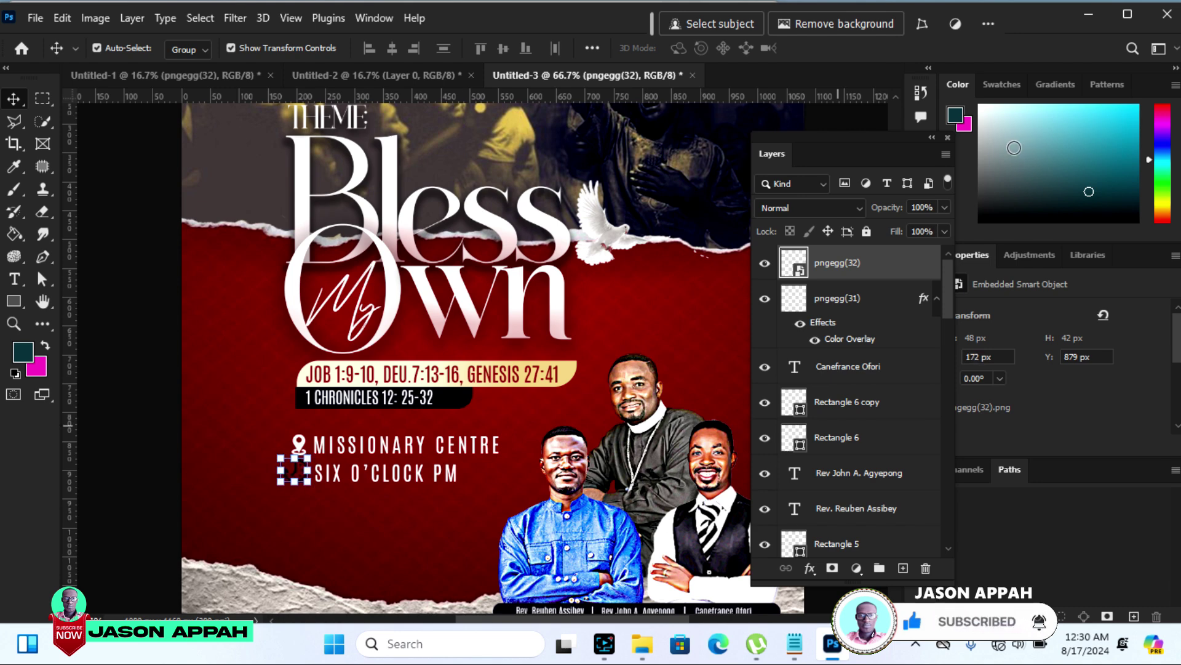
# Rasterize the clock icon, make it white with a Color Overlay, and shrink it to 42 × 36 px
pyautogui.rightClick(837, 271)
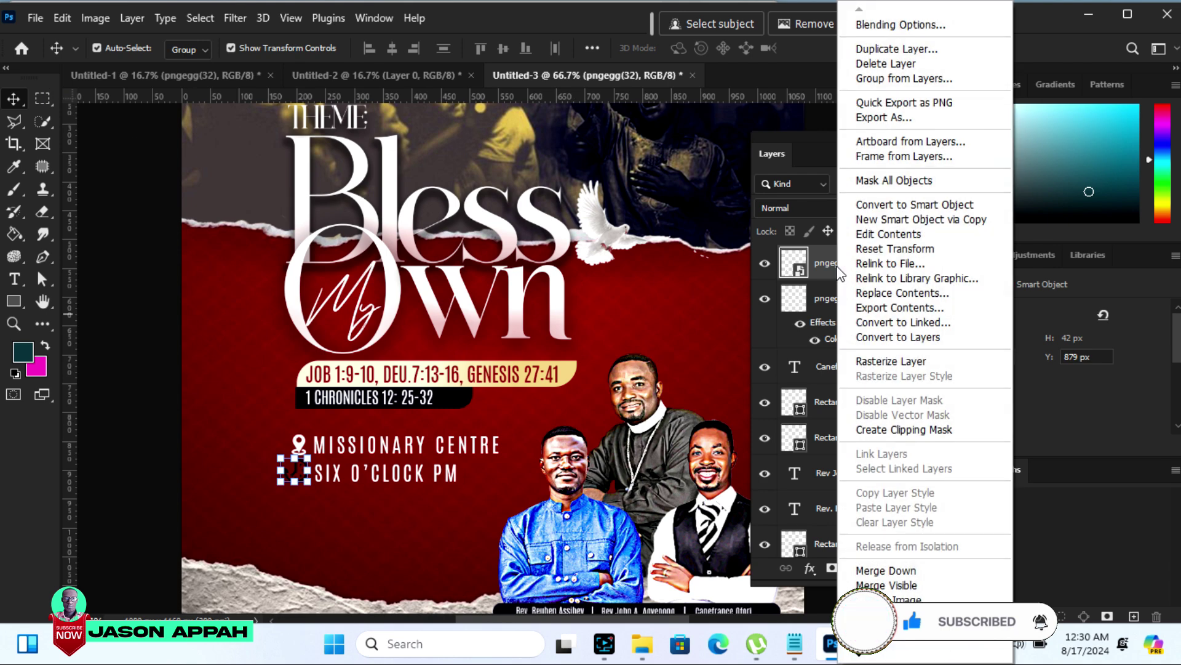
pyautogui.click(880, 357)
pyautogui.press('Right')
pyautogui.click(811, 569)
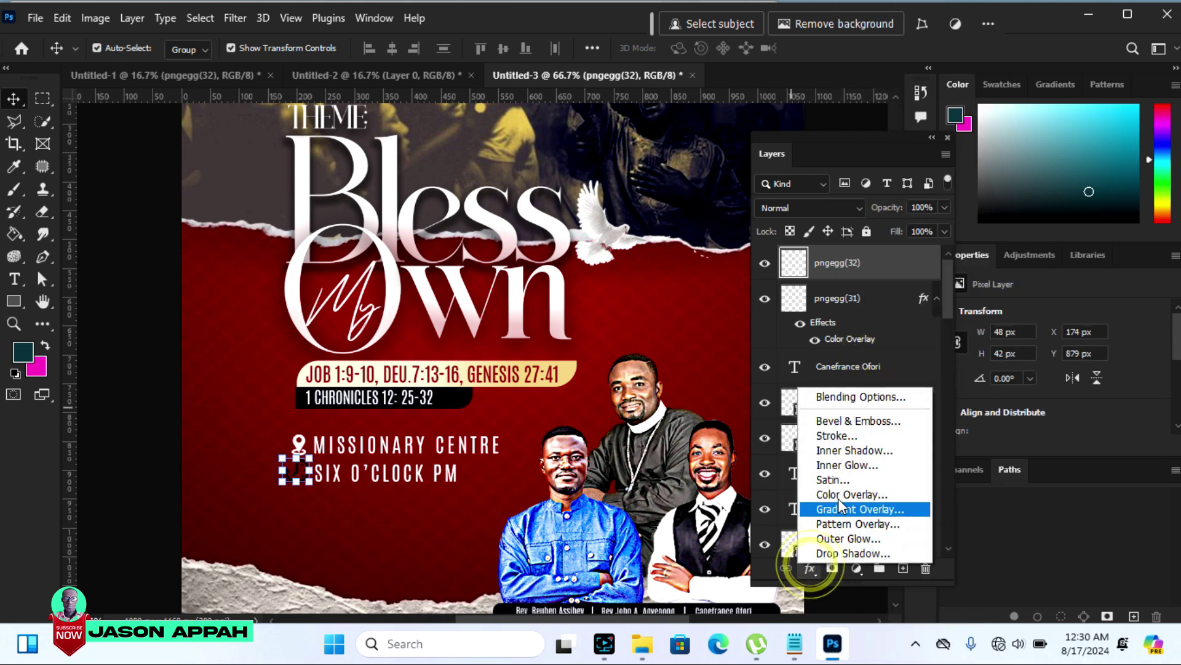
pyautogui.press('Escape')
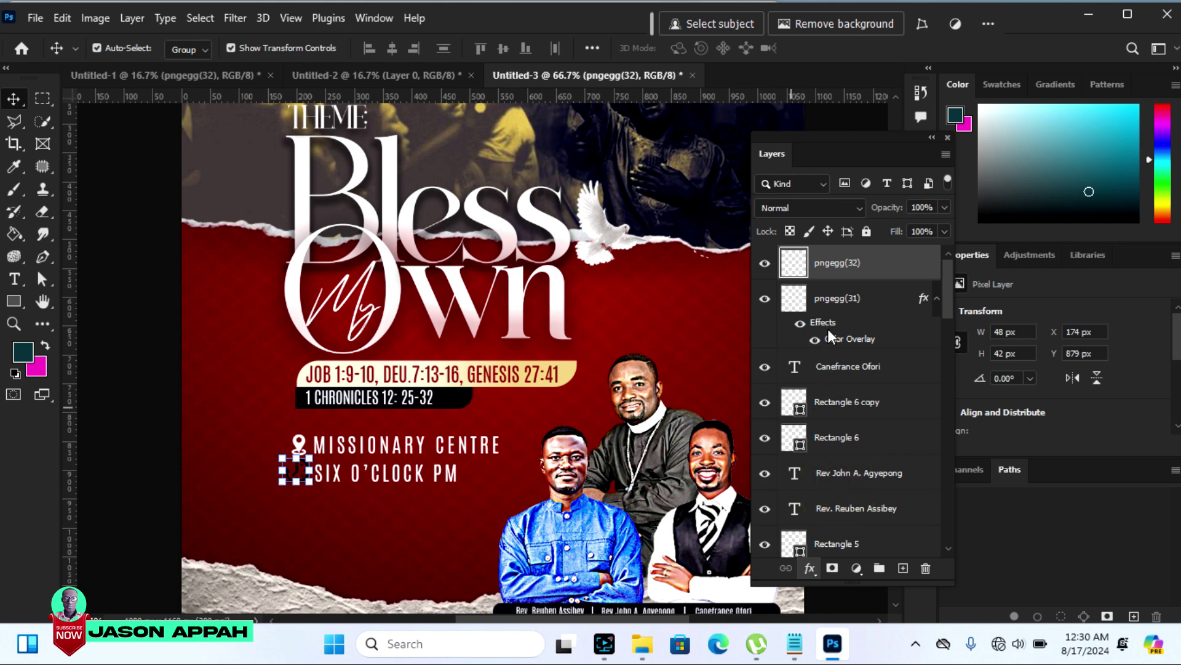
pyautogui.doubleClick(827, 339)
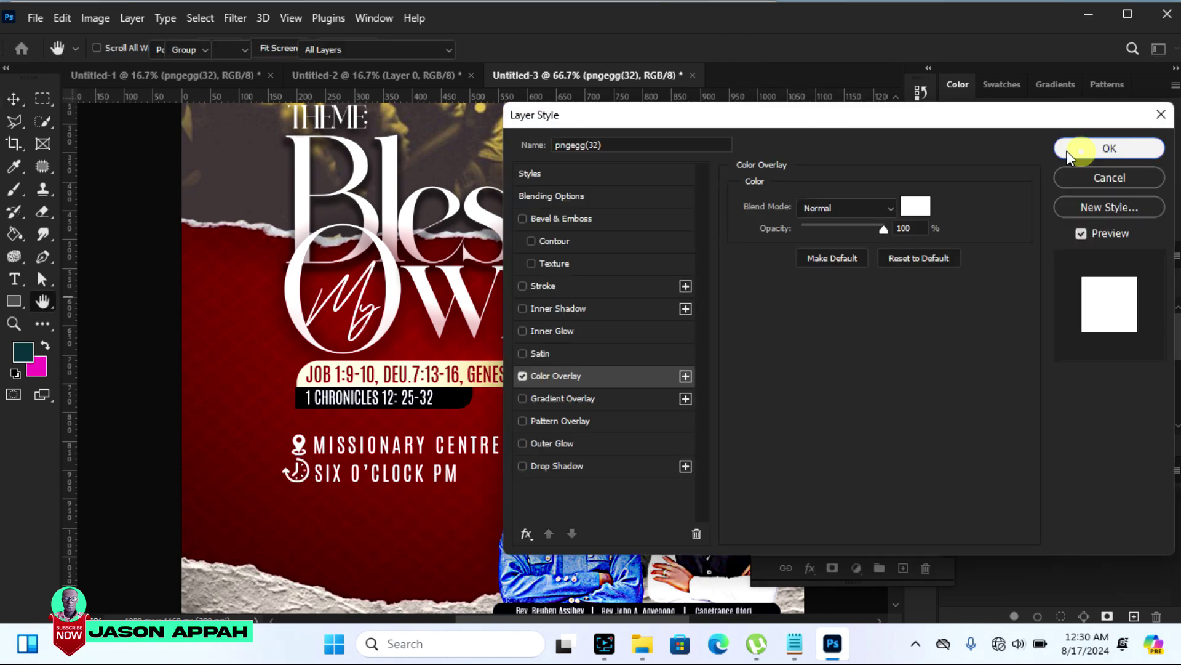
pyautogui.click(1070, 150)
pyautogui.moveTo(315, 450); pyautogui.dragTo(311, 456)
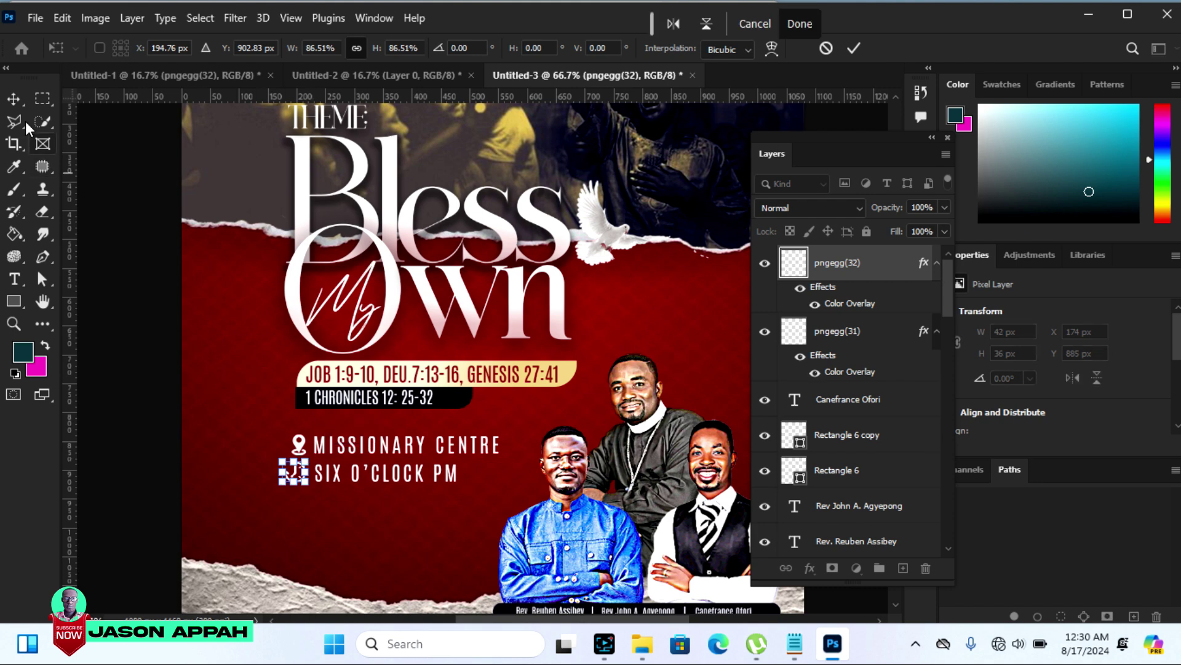
pyautogui.click(14, 99)
# Nudge the clock icon right to align with the SIX O'CLOCK PM and MISSIONARY CENTRE lines
pyautogui.press('Right')
pyautogui.press('Right')
pyautogui.press('Right')
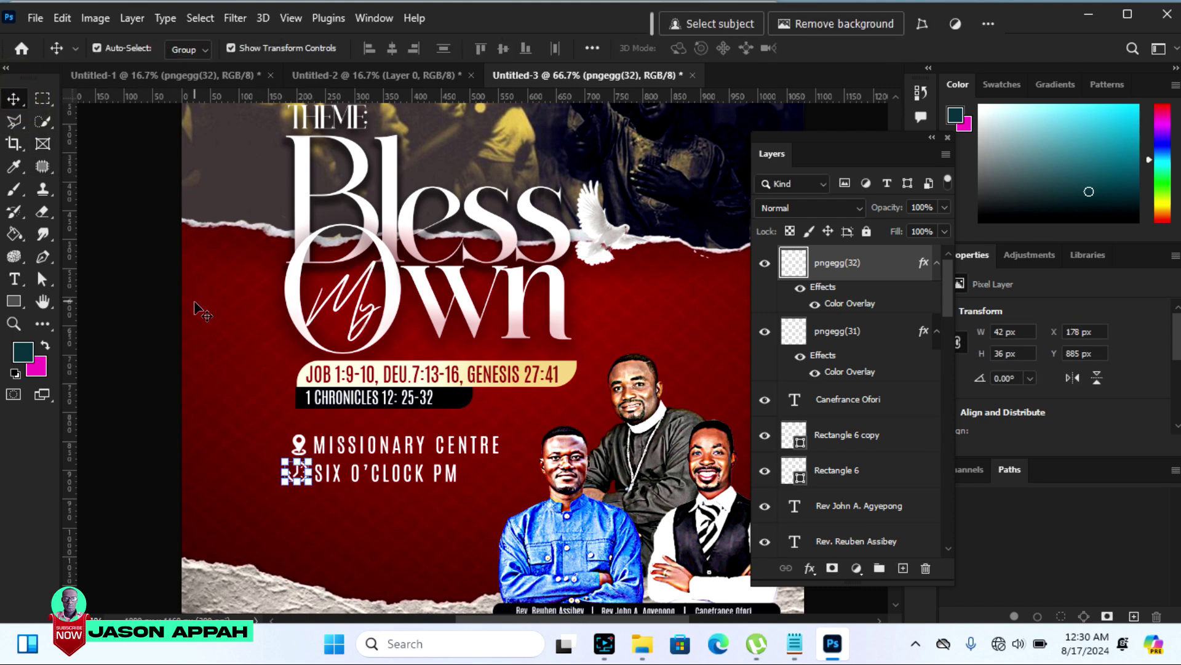
pyautogui.click(137, 459)
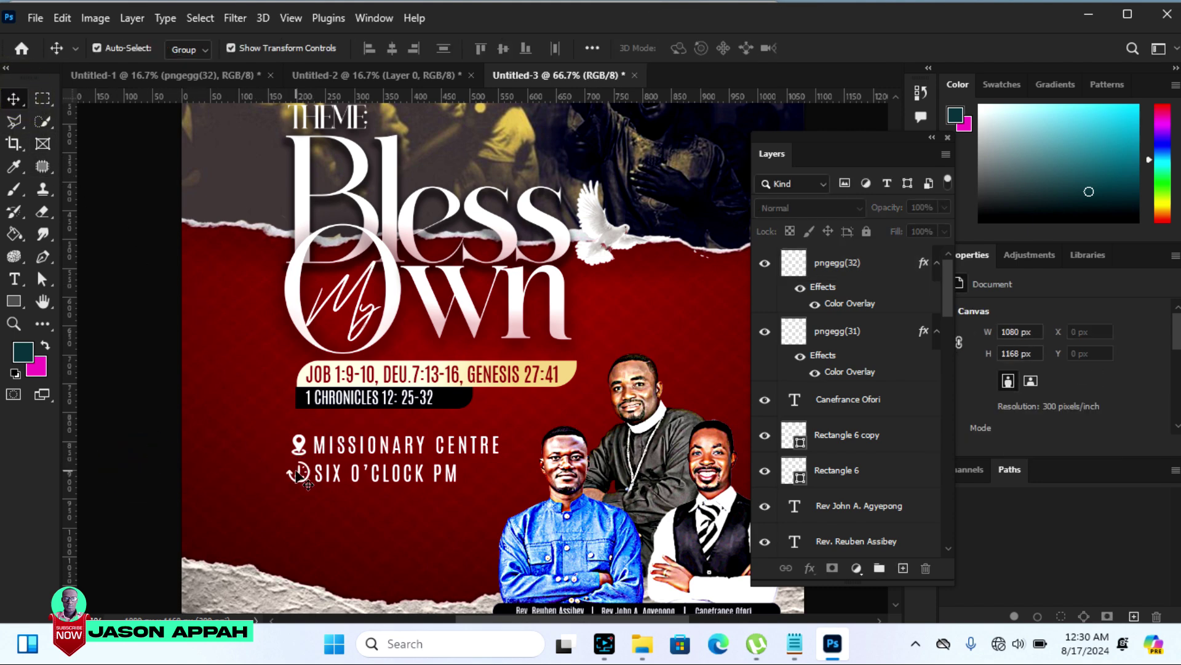
pyautogui.click(299, 472)
pyautogui.click(363, 483)
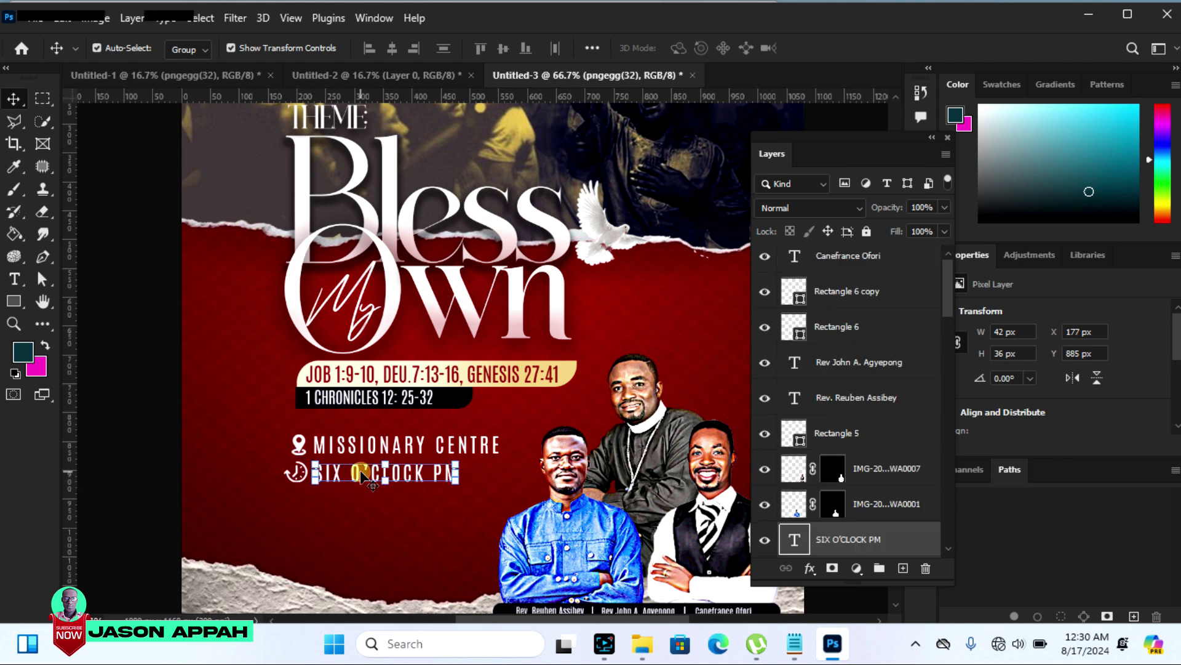
pyautogui.click(154, 462)
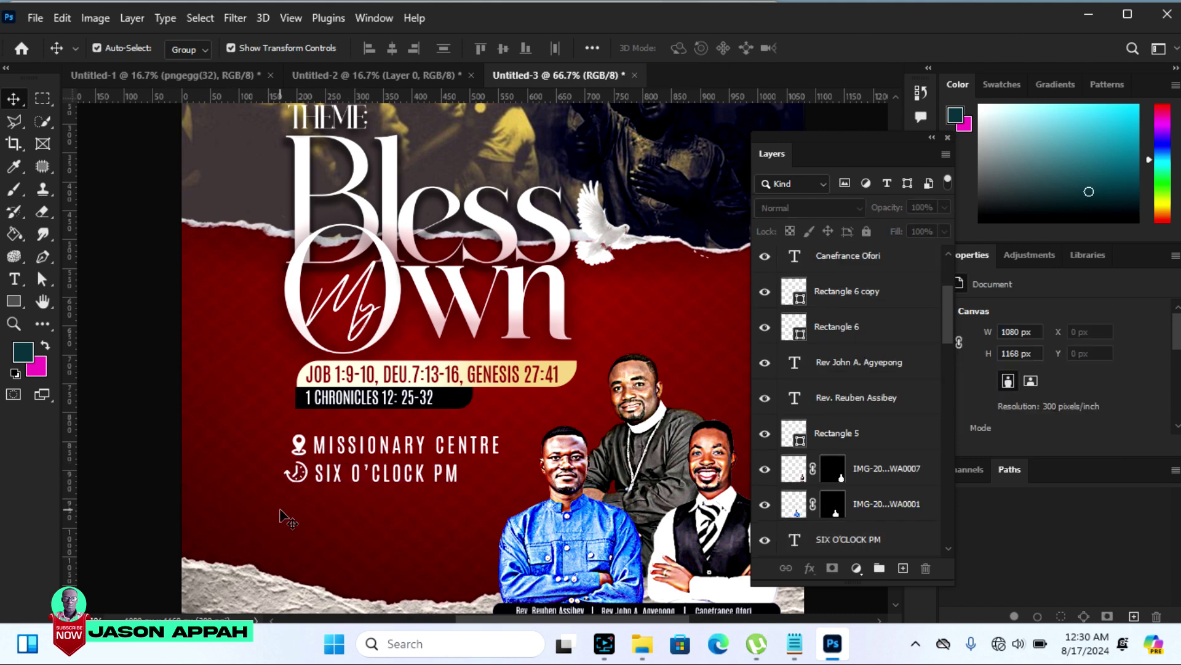
pyautogui.click(300, 473)
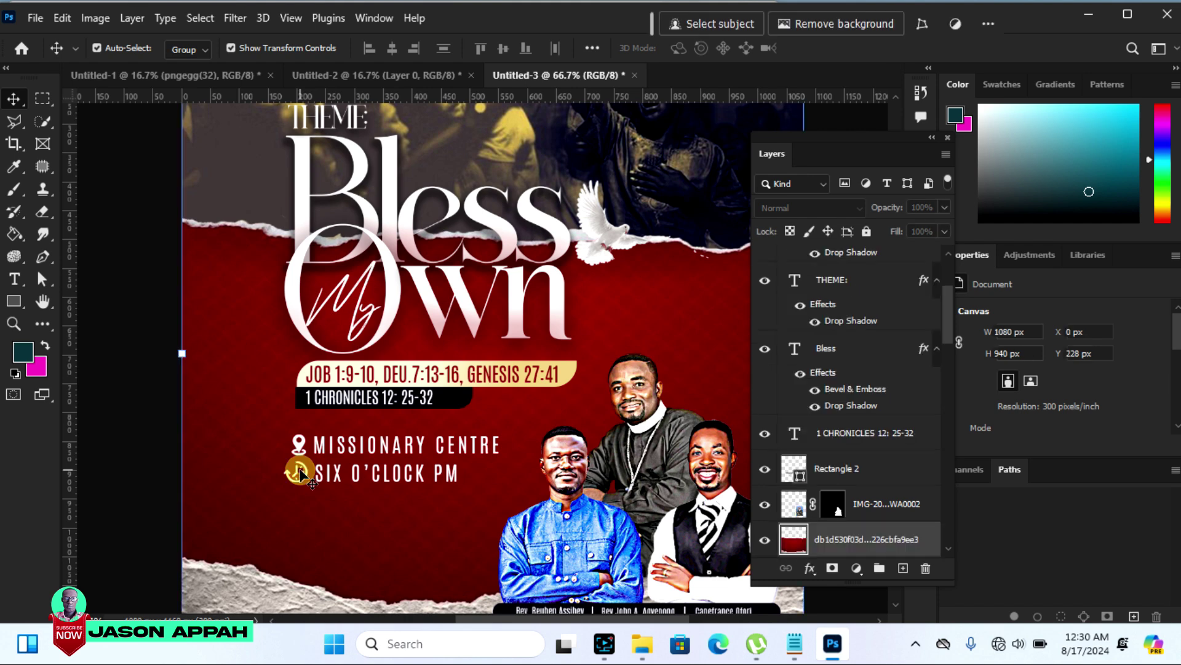
pyautogui.press('Right')
pyautogui.press('Right')
pyautogui.press('Right')
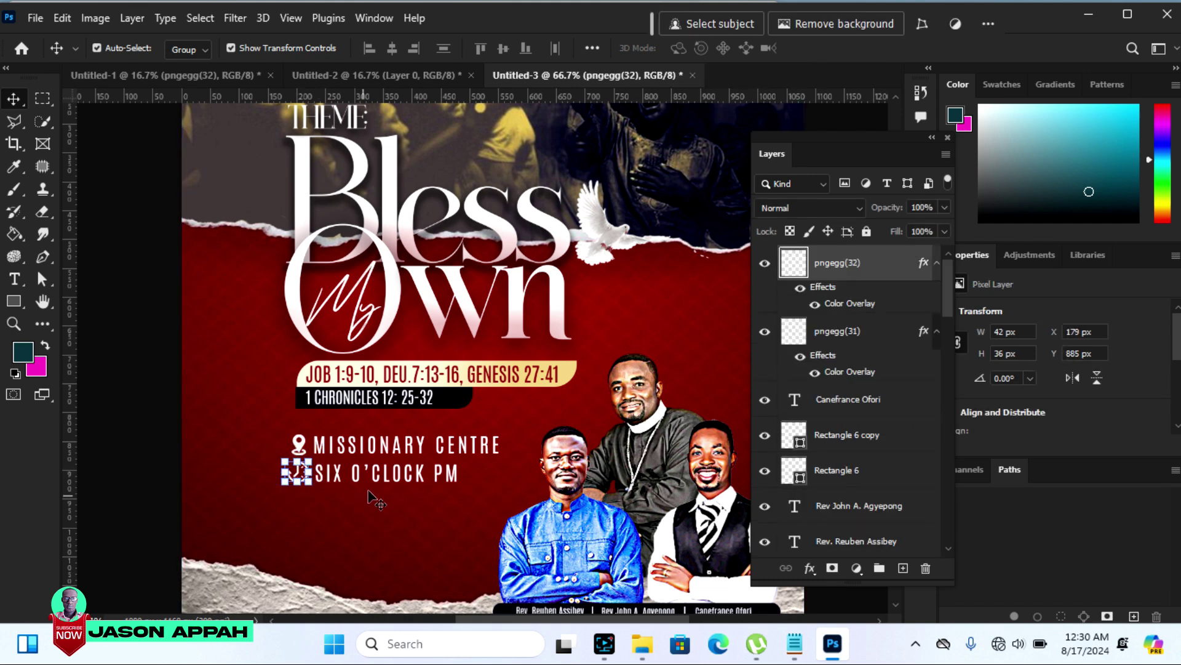
pyautogui.click(383, 473)
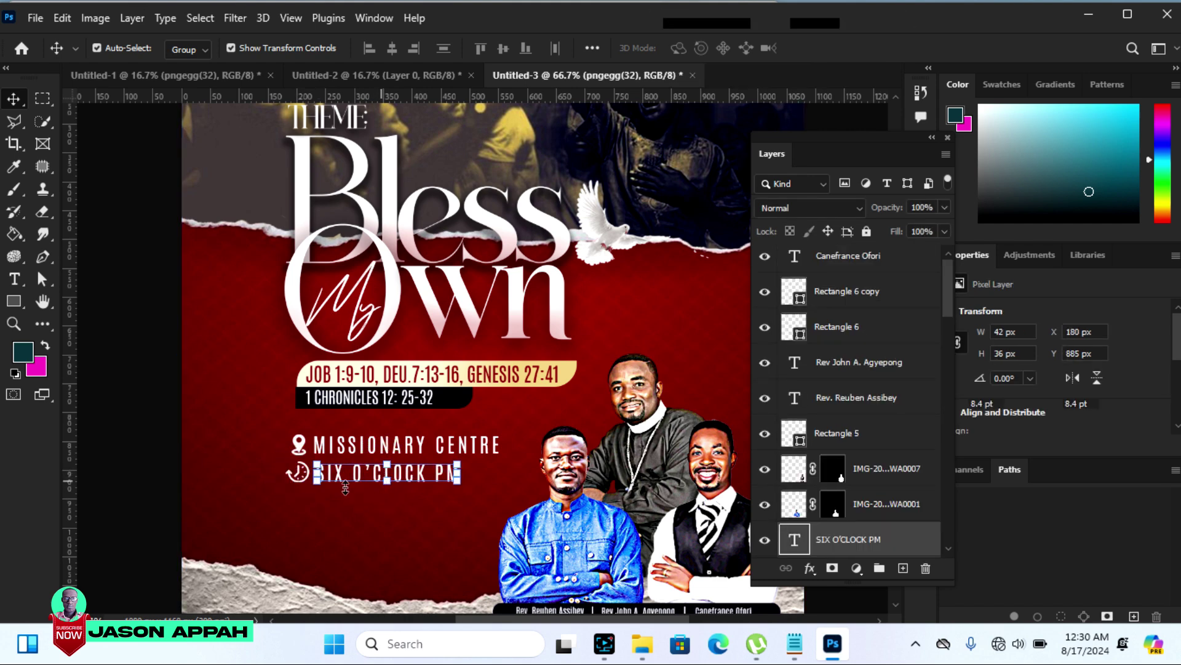
pyautogui.click(132, 422)
pyautogui.click(337, 445)
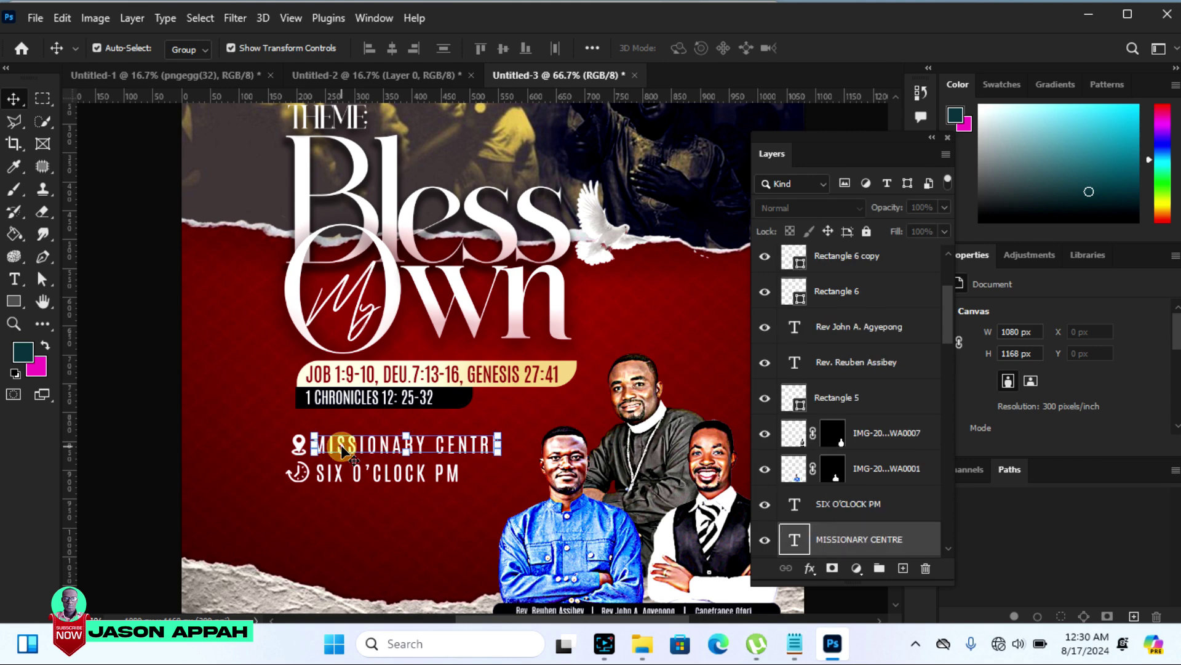
pyautogui.click(126, 411)
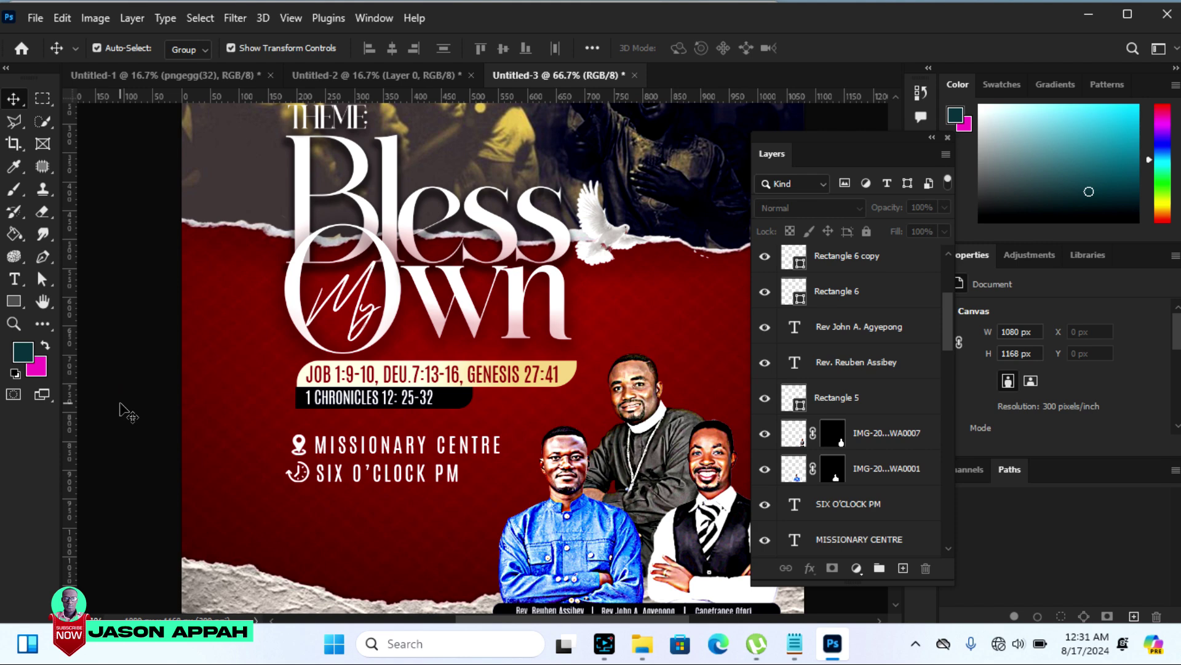
# Copy the curled paper-page image into the flyer, scaled to 7.41% in the bottom-left corner
pyautogui.click(100, 77)
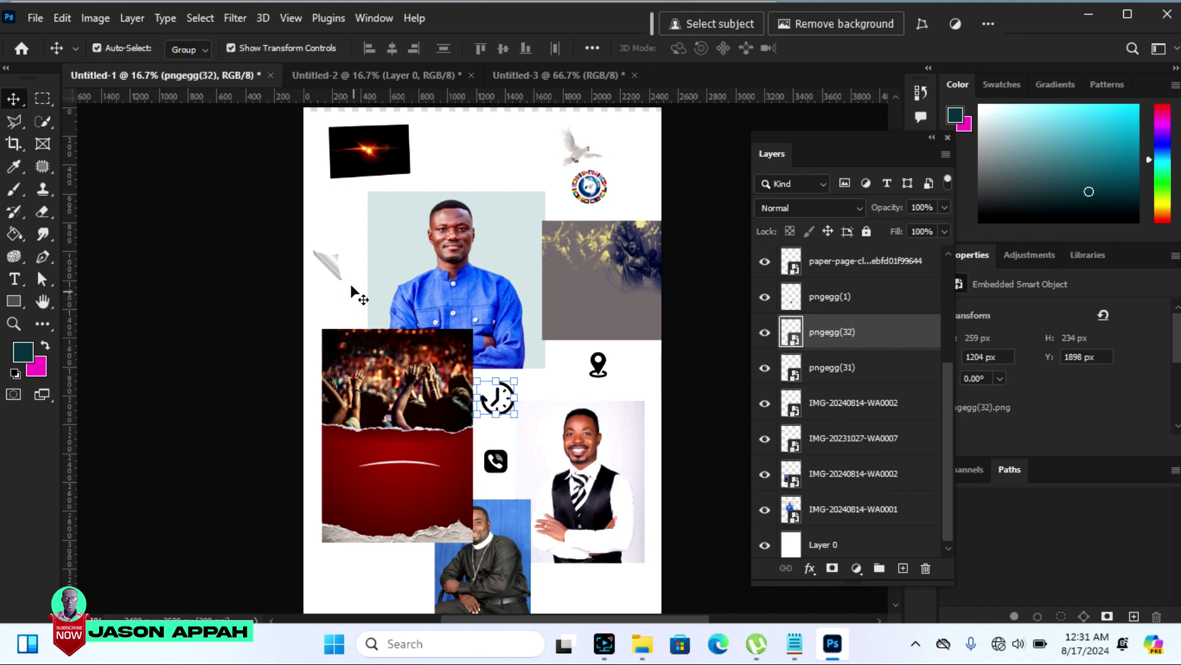
pyautogui.click(330, 268)
pyautogui.scroll(1, 545, 83)
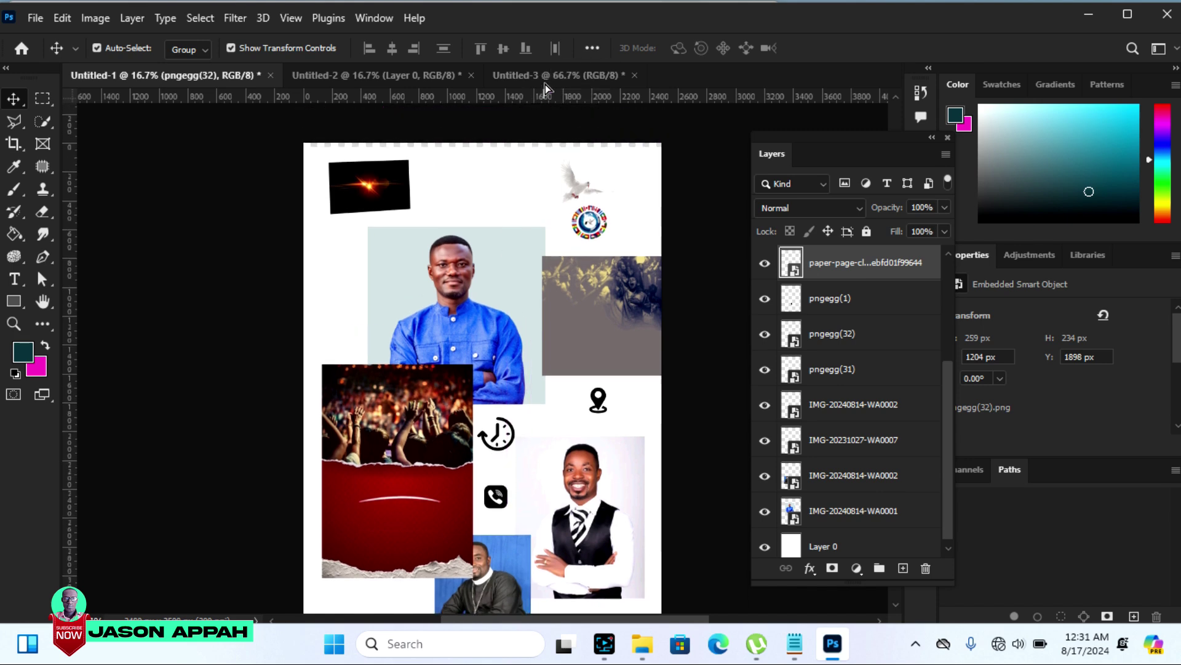
pyautogui.click(544, 82)
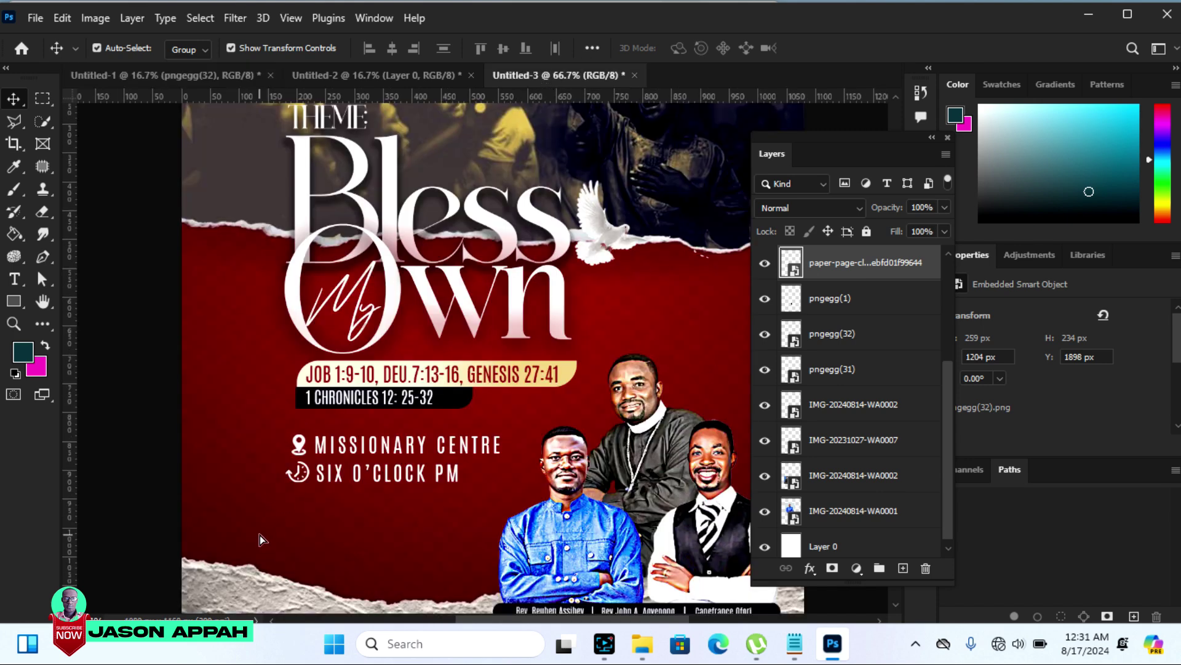
pyautogui.moveTo(285, 457); pyautogui.dragTo(259, 534)
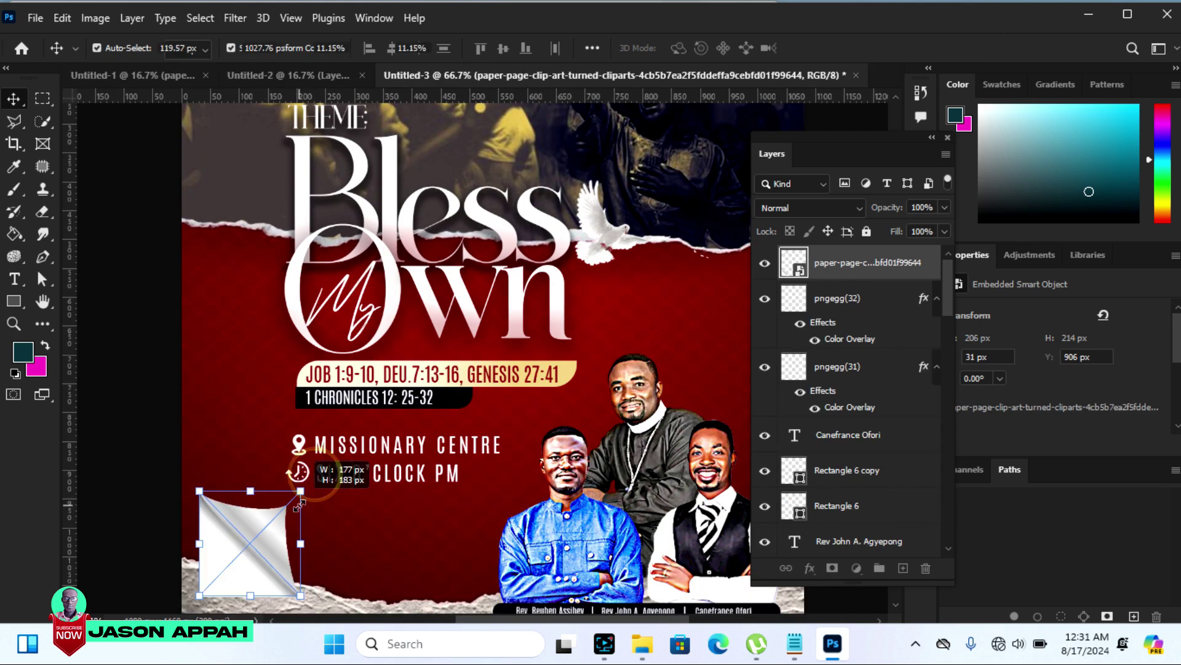
pyautogui.moveTo(317, 474); pyautogui.dragTo(285, 502)
pyautogui.moveTo(253, 562); pyautogui.dragTo(239, 583)
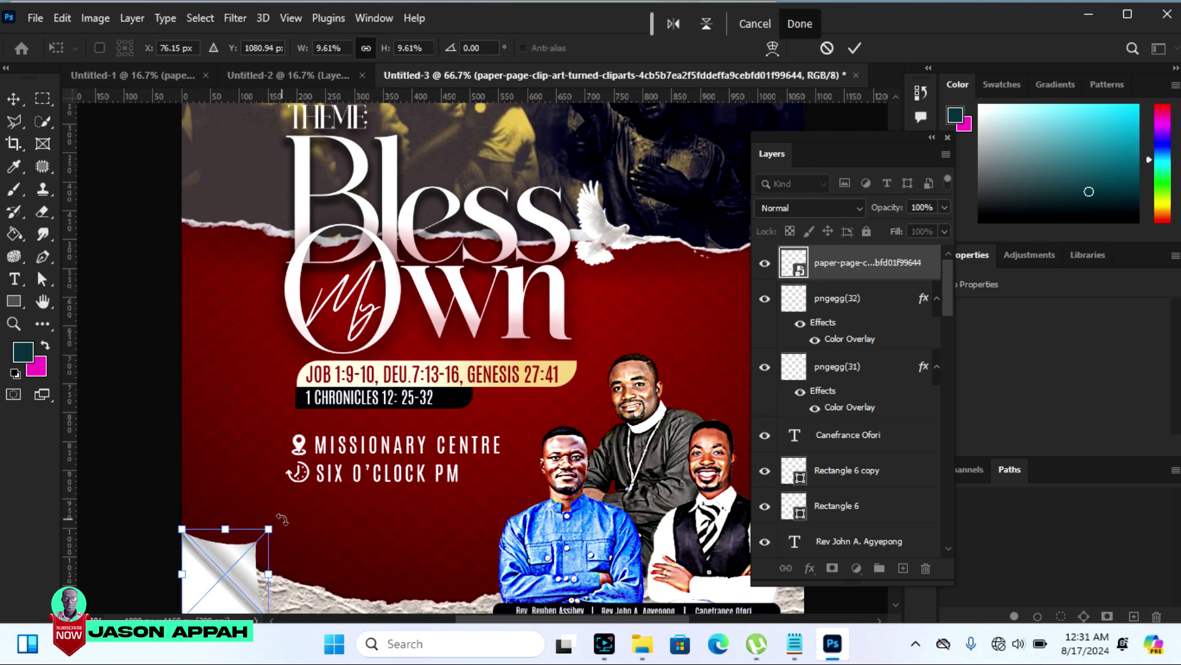
pyautogui.moveTo(269, 530); pyautogui.dragTo(249, 575)
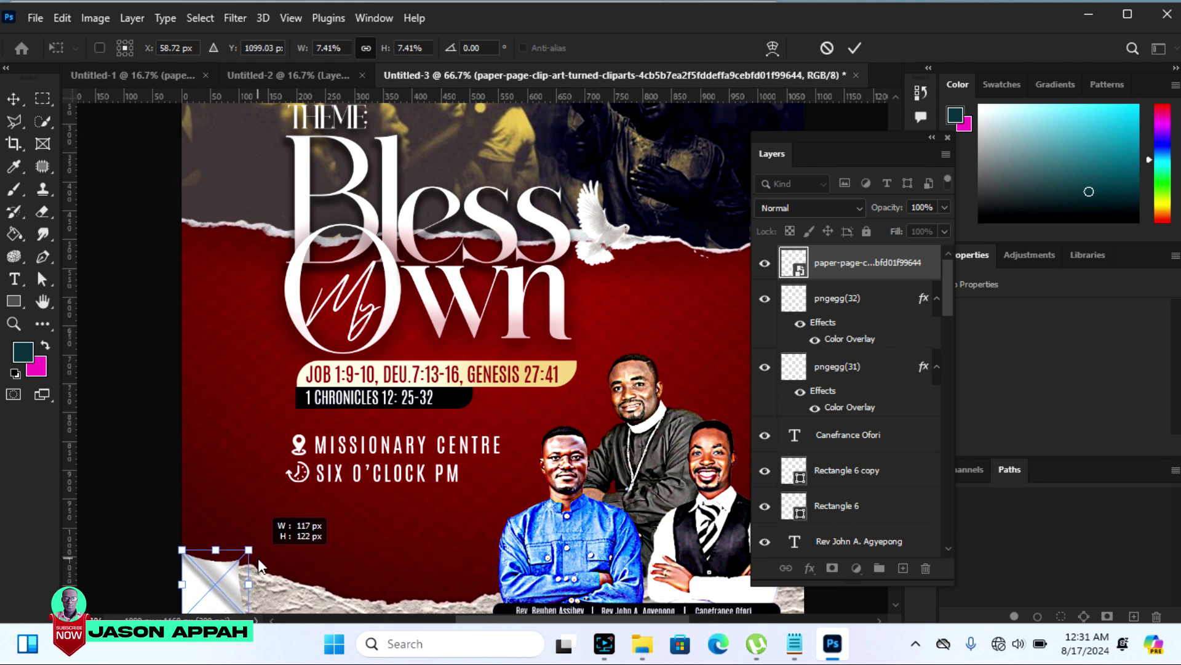
pyautogui.moveTo(248, 574); pyautogui.dragTo(258, 555)
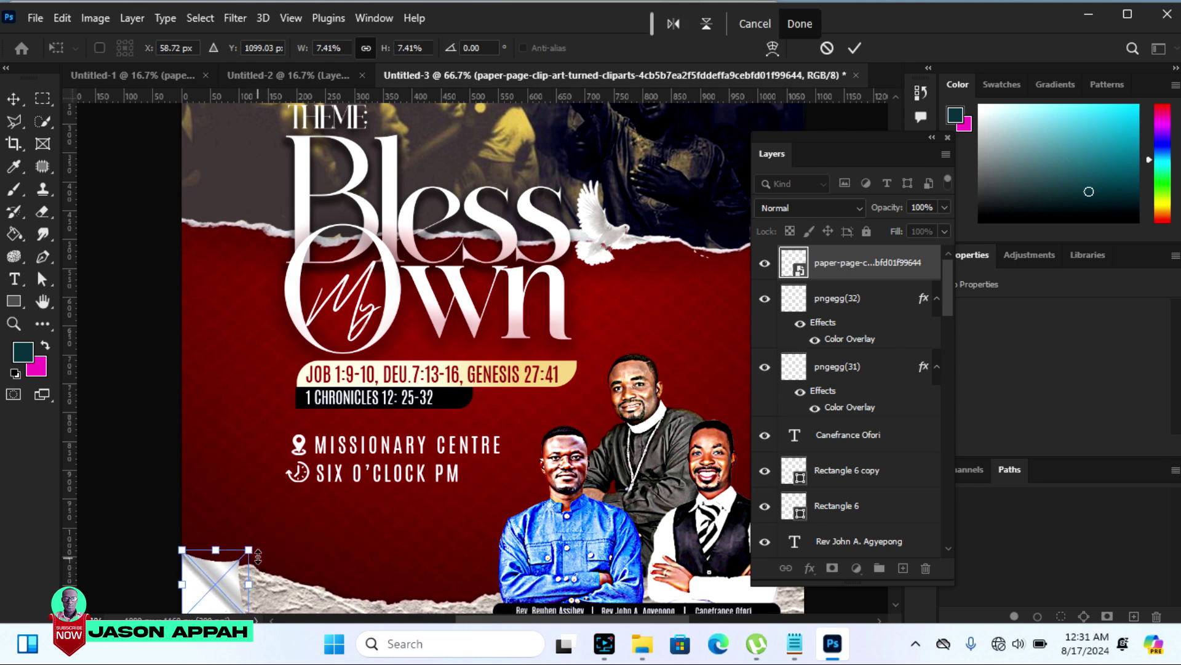
pyautogui.click(857, 47)
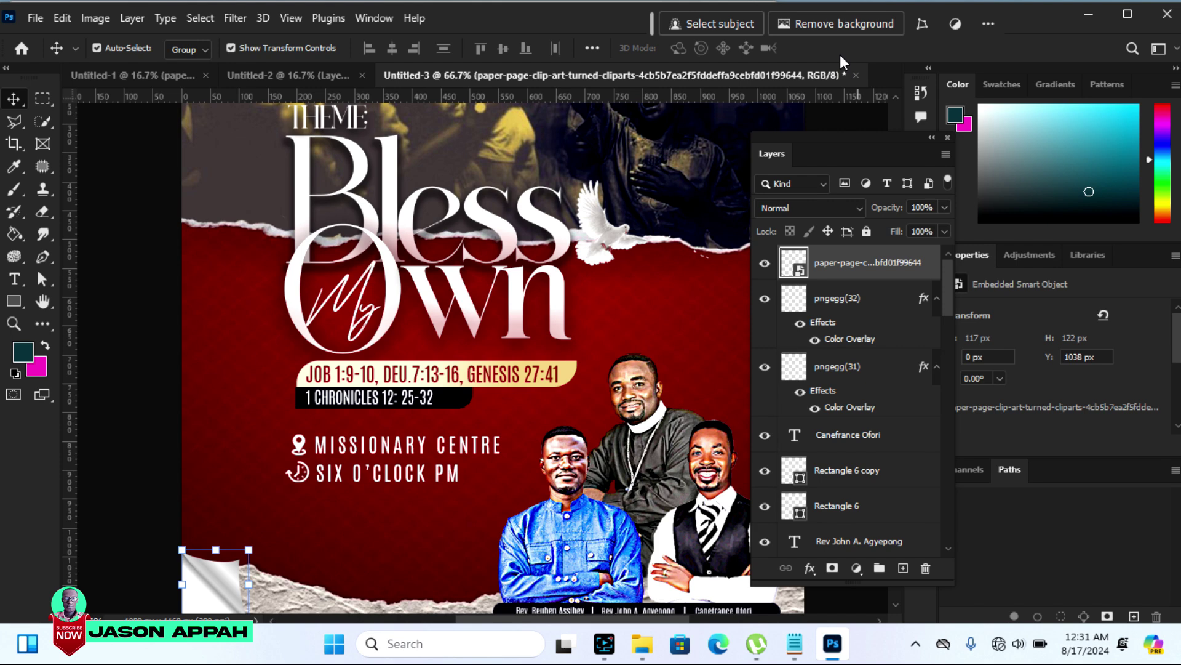
# Bring the lens-flare image from the collage into the flyer with Screen blend mode
pyautogui.hotkey('ctrl', '0')
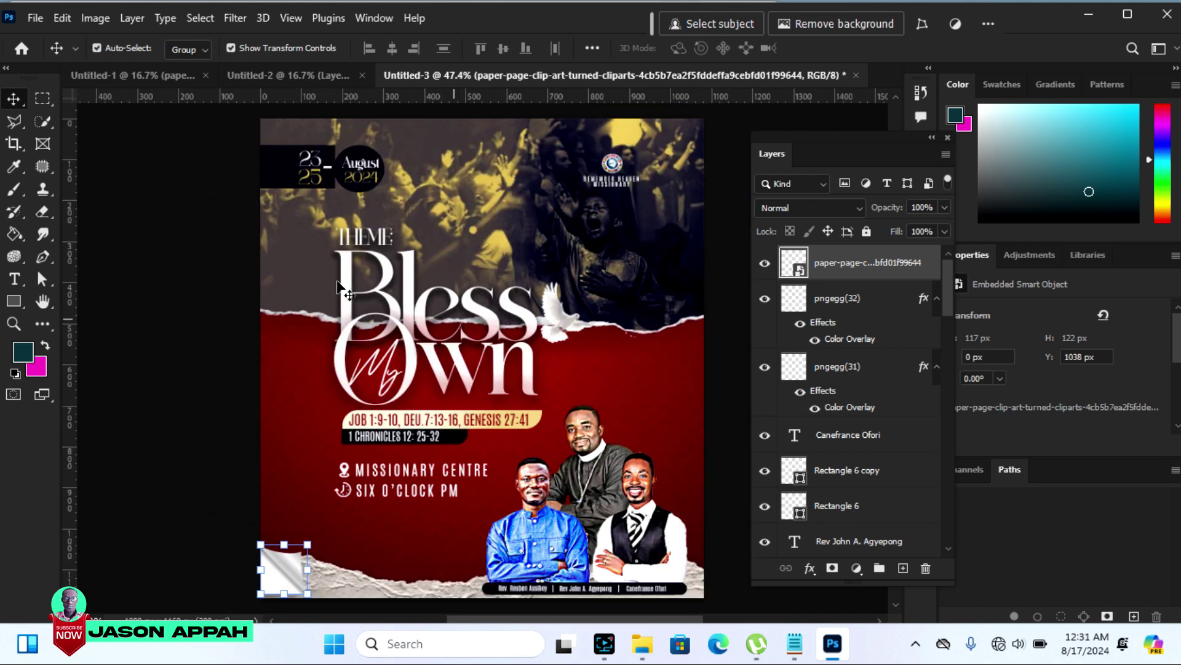
pyautogui.moveTo(82, 233); pyautogui.dragTo(147, 75)
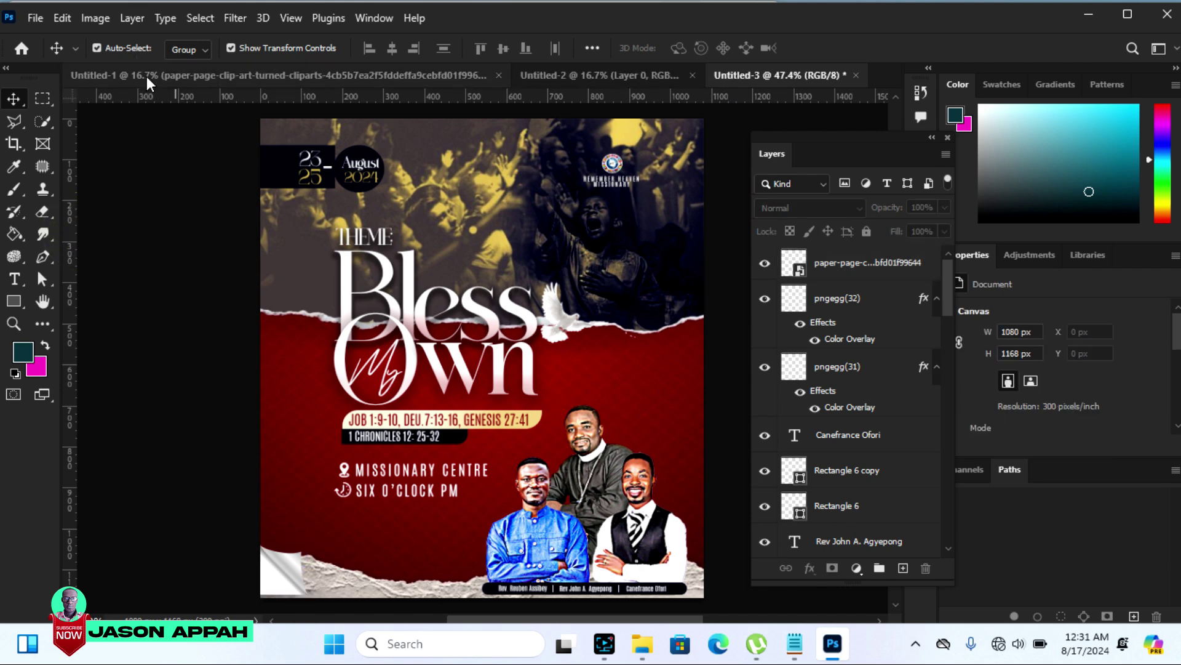
pyautogui.moveTo(147, 75)
pyautogui.mouseDown()
pyautogui.moveTo(699, 93)
pyautogui.moveTo(761, 79)
pyautogui.mouseUp()
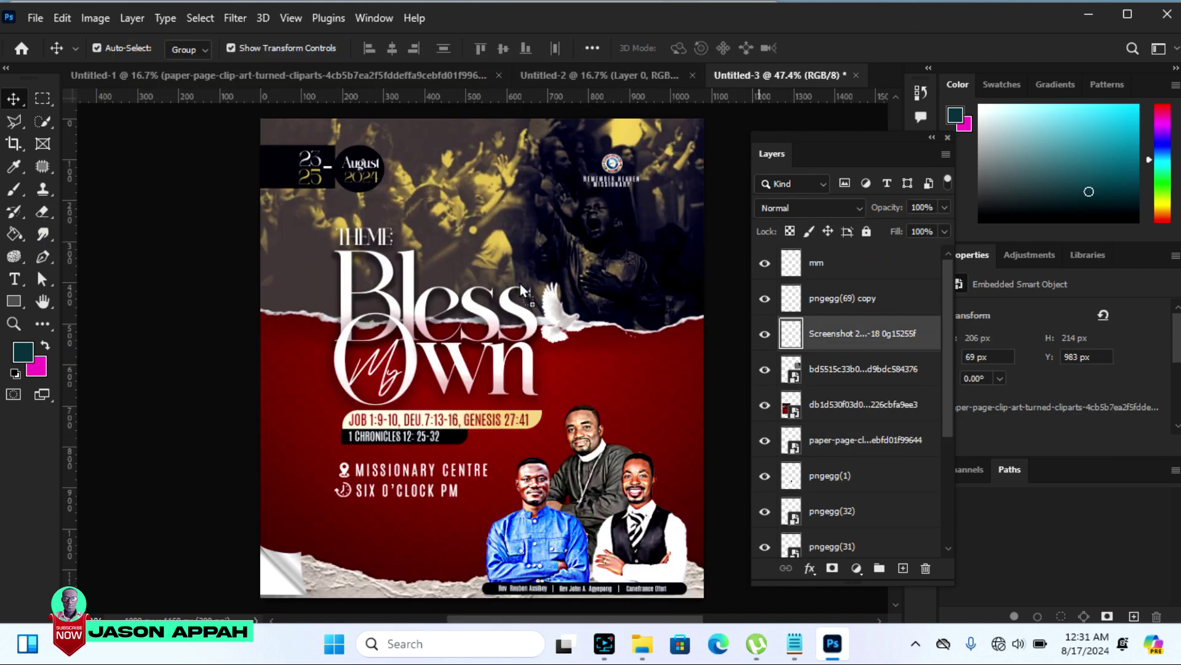
pyautogui.moveTo(519, 283); pyautogui.dragTo(502, 326)
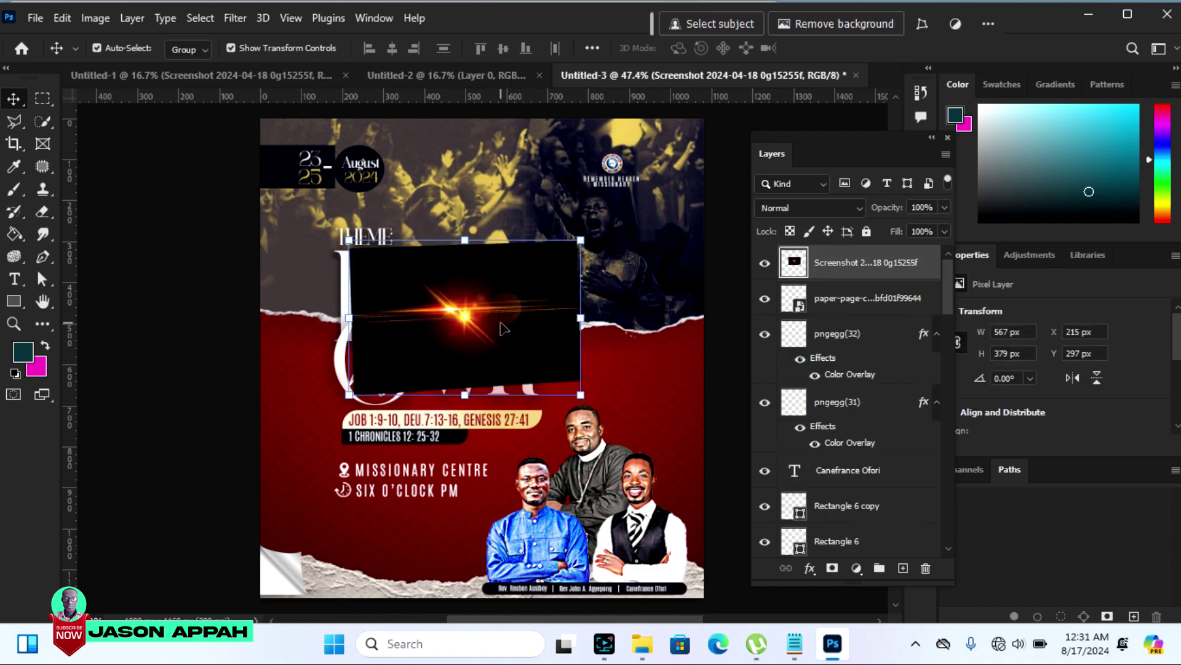
pyautogui.click(854, 211)
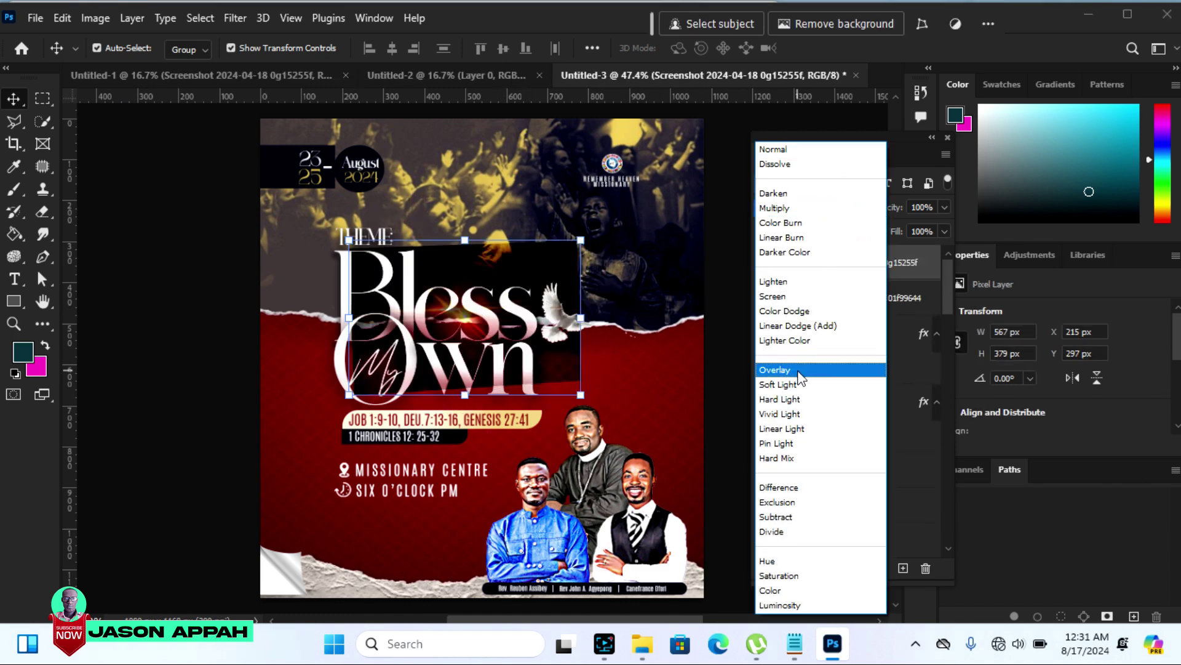
pyautogui.click(791, 297)
# Move, rotate about -18° and enlarge the flare over the Bless title
pyautogui.moveTo(491, 313)
pyautogui.mouseDown()
pyautogui.moveTo(515, 280)
pyautogui.moveTo(492, 327)
pyautogui.mouseUp()
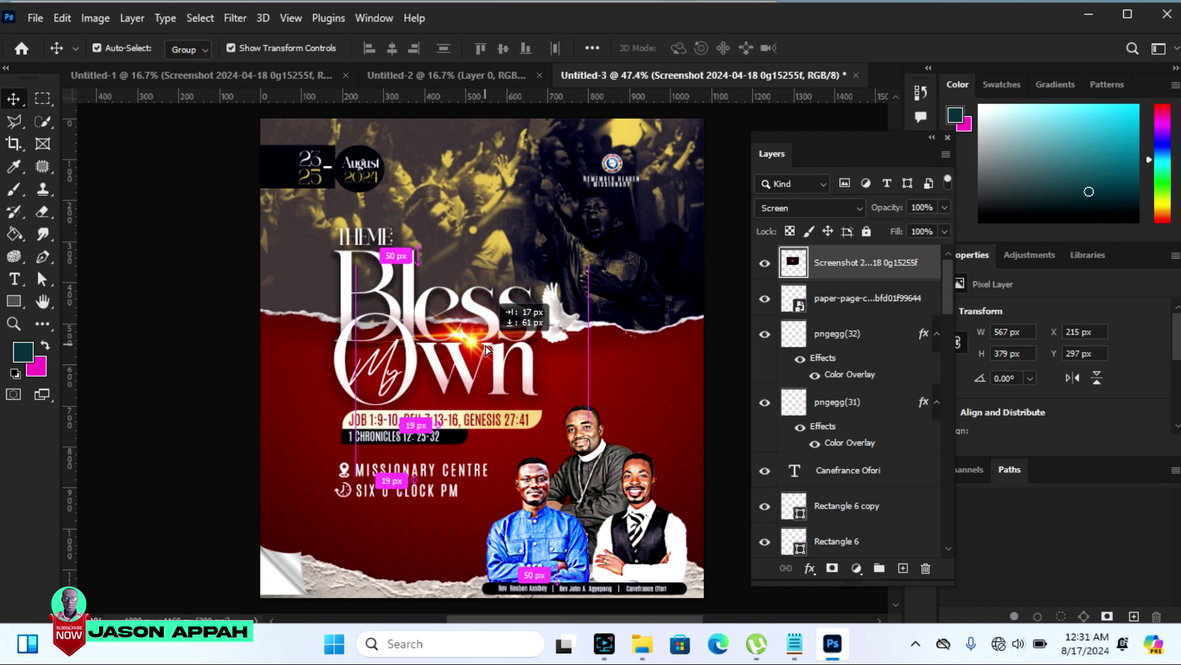
pyautogui.moveTo(490, 326); pyautogui.dragTo(485, 354)
pyautogui.moveTo(600, 265); pyautogui.dragTo(586, 229)
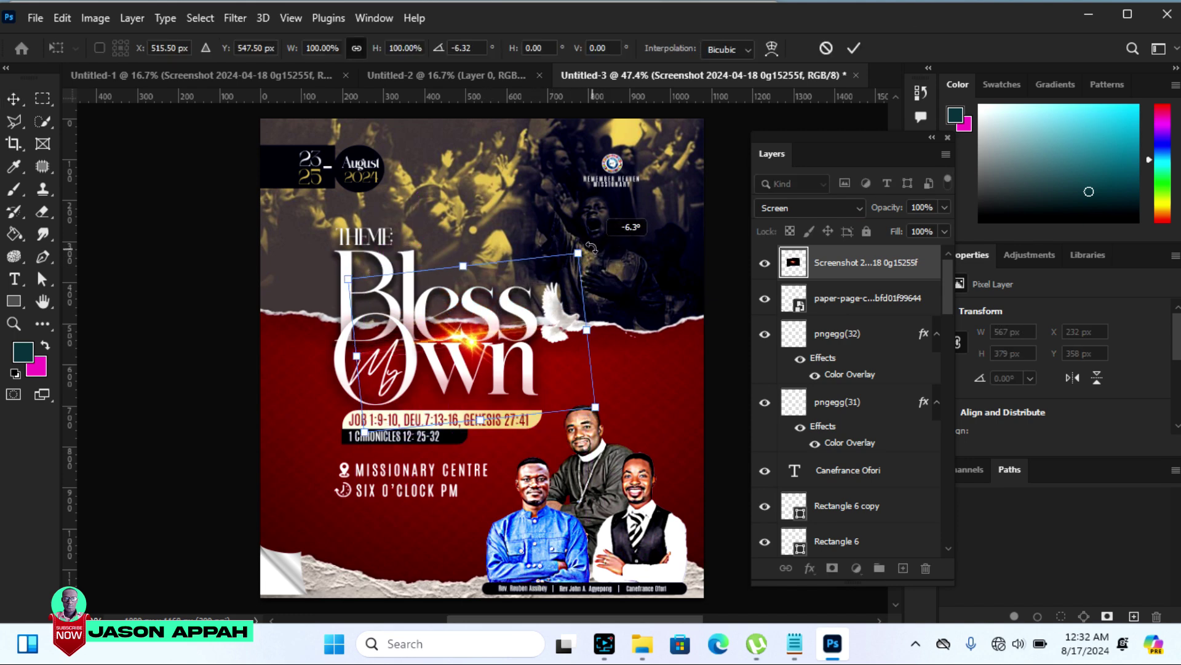
pyautogui.moveTo(481, 344); pyautogui.dragTo(482, 330)
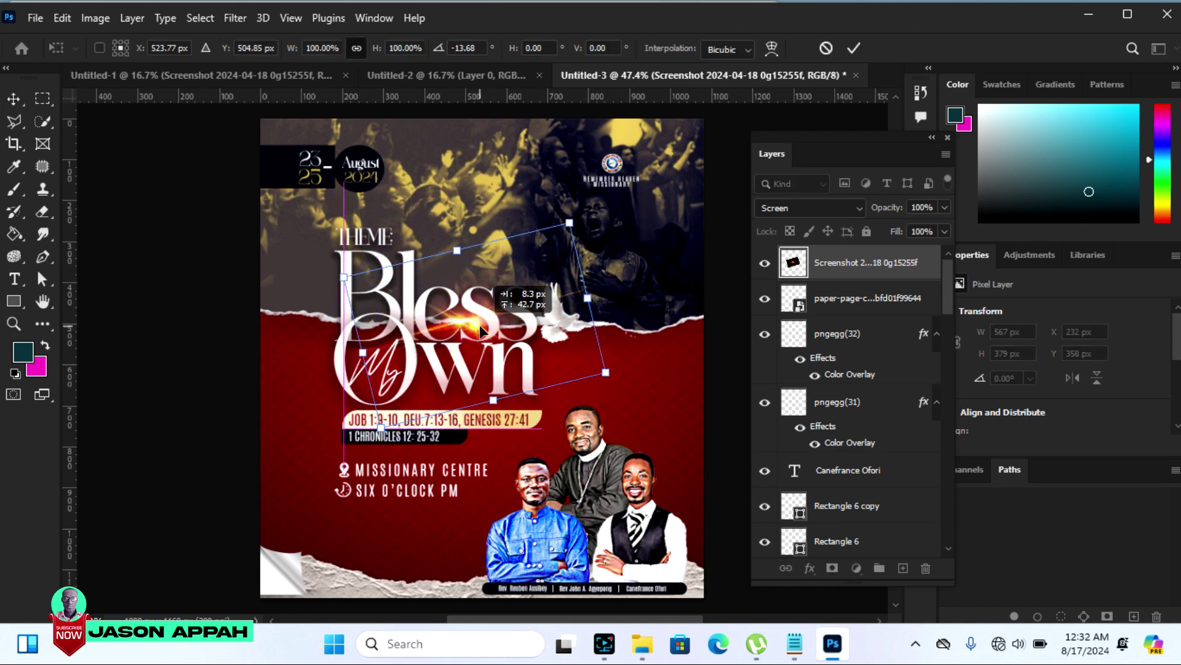
pyautogui.moveTo(629, 377); pyautogui.dragTo(641, 371)
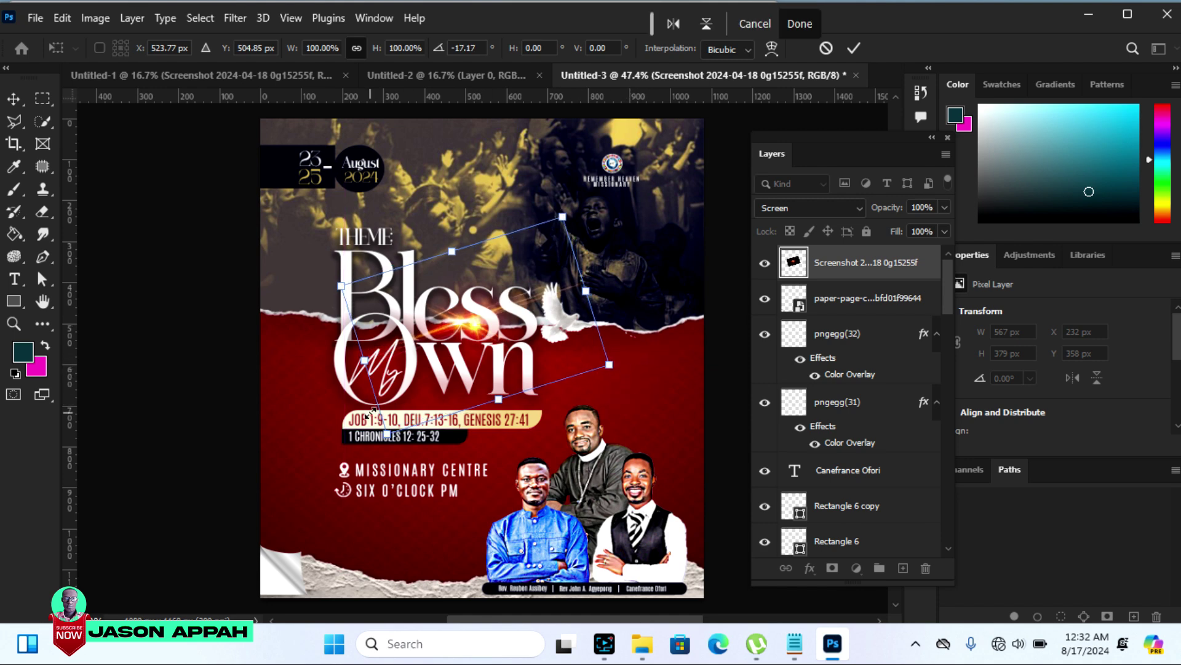
pyautogui.moveTo(387, 434); pyautogui.dragTo(337, 497)
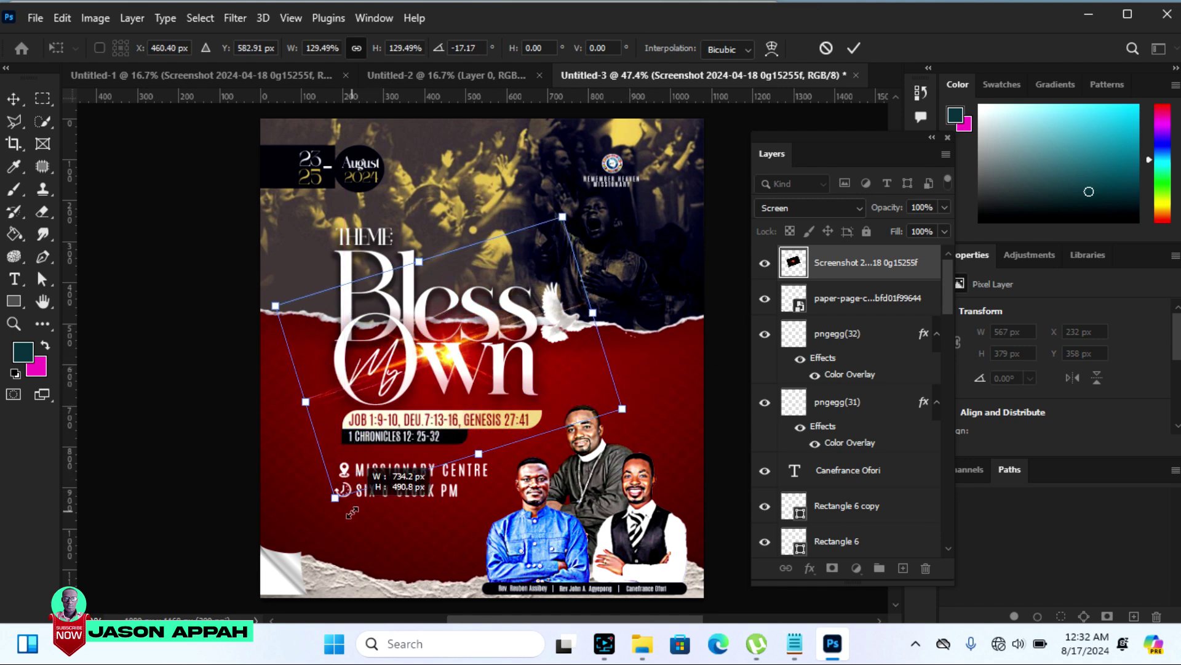
pyautogui.moveTo(461, 361); pyautogui.dragTo(478, 327)
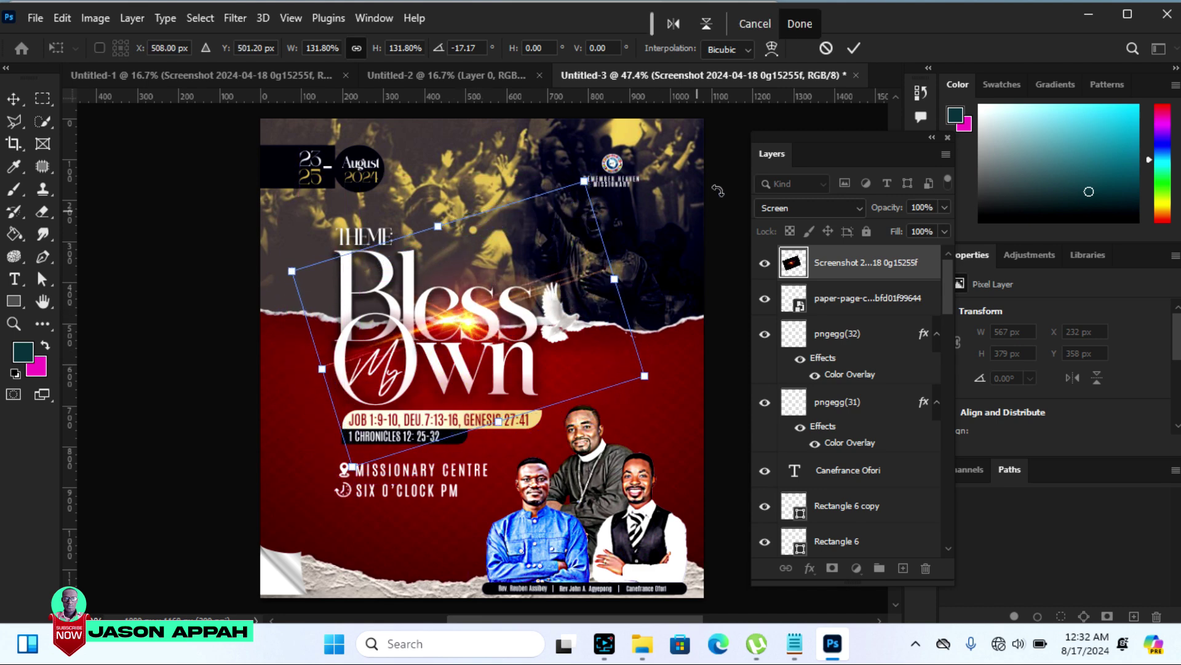
pyautogui.click(853, 48)
# Lower the flare's opacity to 48%, settle it behind the title, then set the screenshot layer to 53%
pyautogui.click(943, 208)
pyautogui.moveTo(931, 225); pyautogui.dragTo(902, 228)
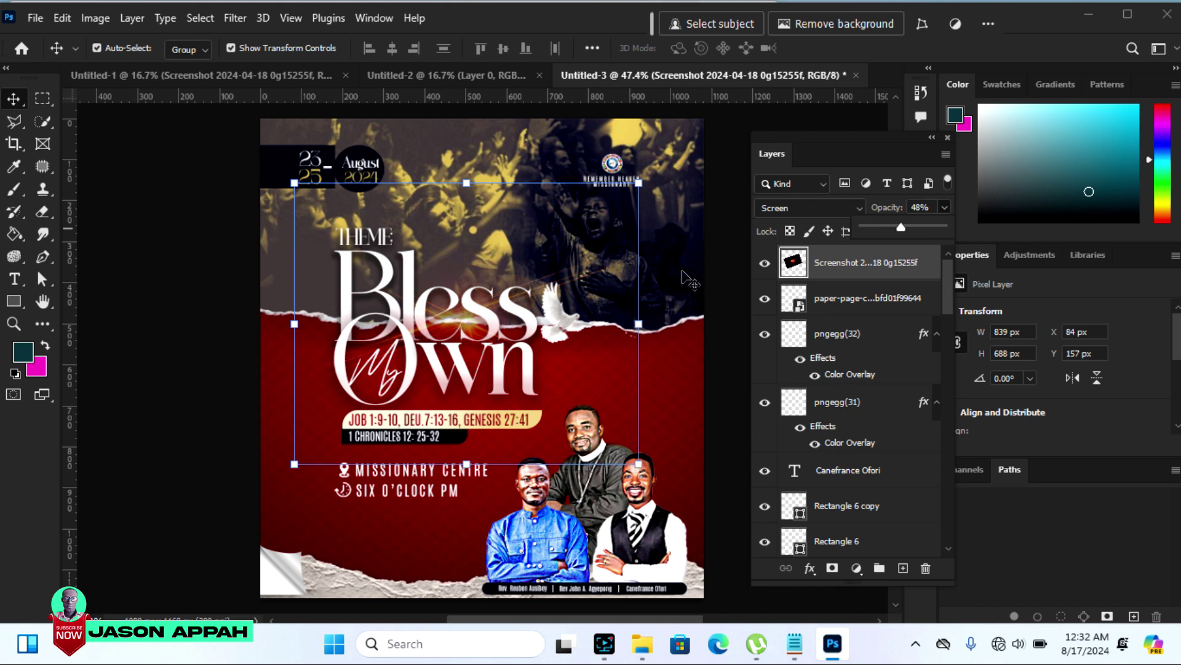
pyautogui.moveTo(469, 327); pyautogui.dragTo(495, 340)
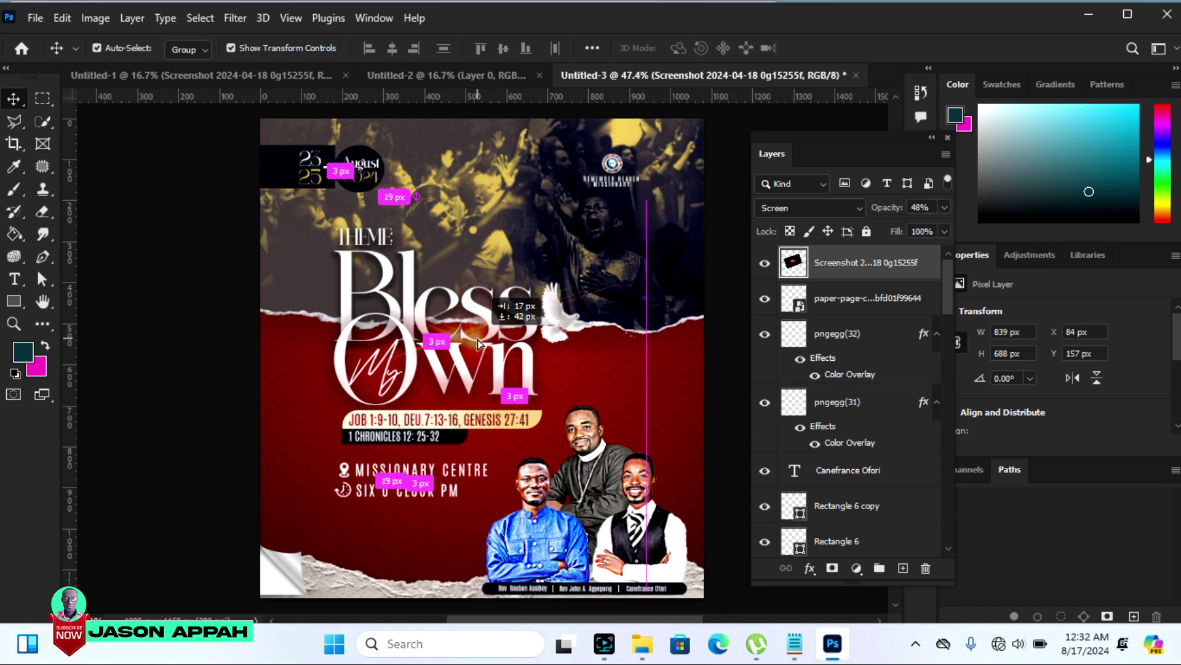
pyautogui.moveTo(495, 340); pyautogui.dragTo(477, 339)
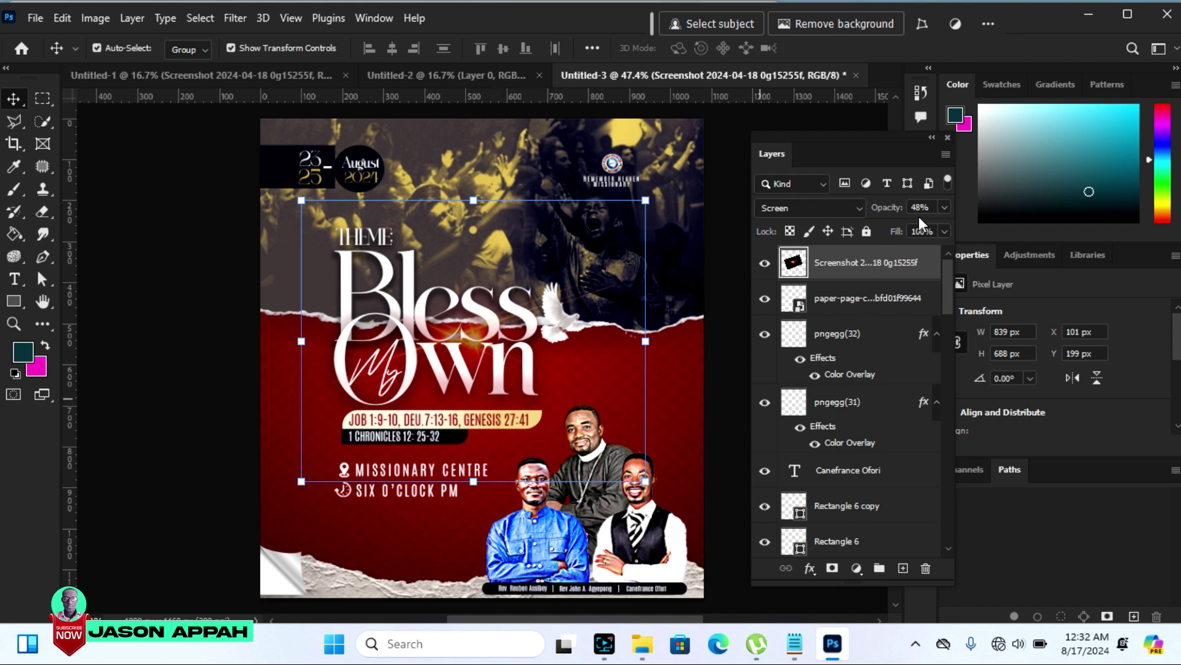
pyautogui.click(945, 208)
pyautogui.moveTo(903, 223); pyautogui.dragTo(905, 223)
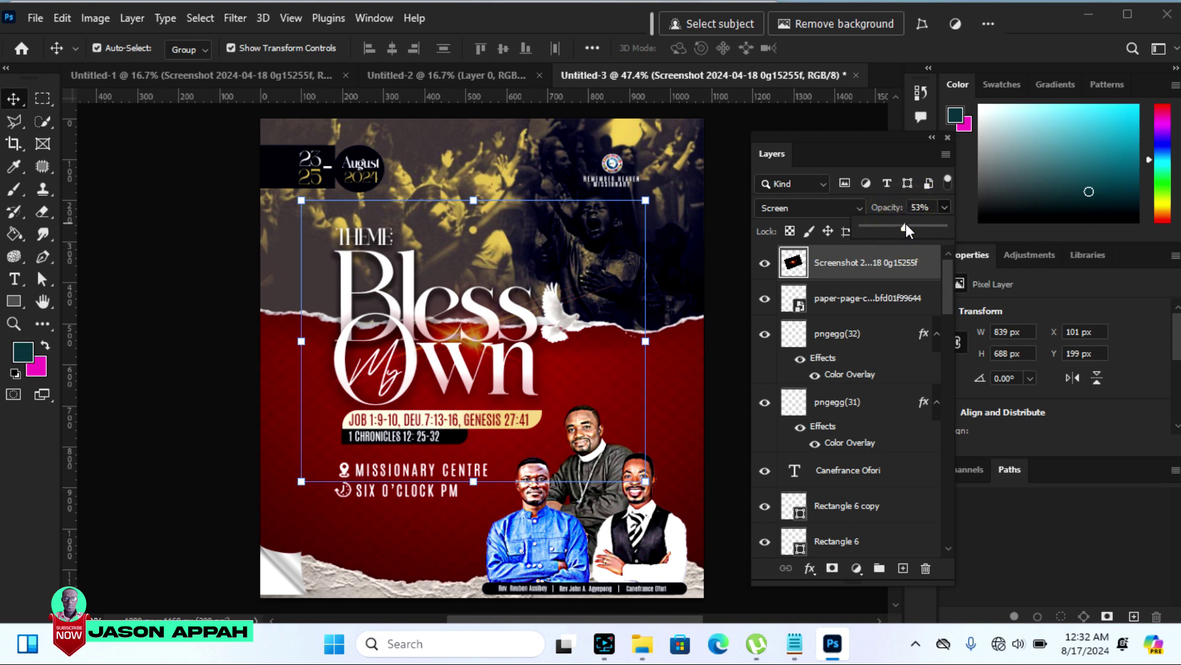
pyautogui.click(735, 147)
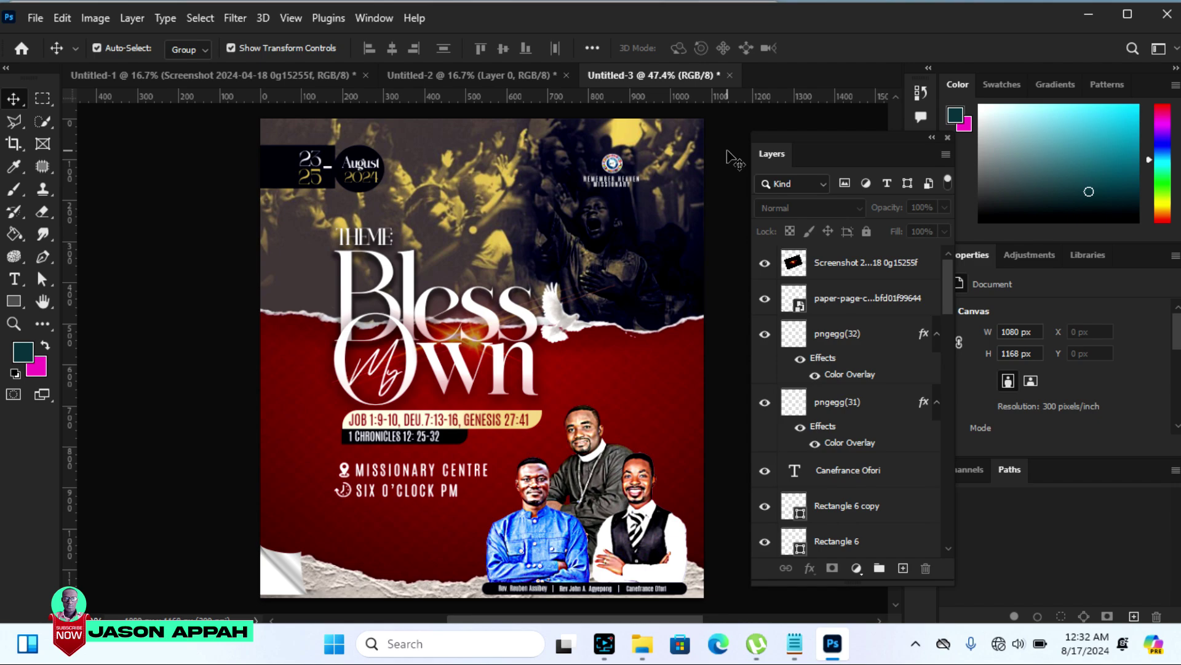
# Copy the final CONTACT heading and both phone numbers from the Notepad wording notes
pyautogui.scroll(-2, 800, 369)
pyautogui.click(794, 643)
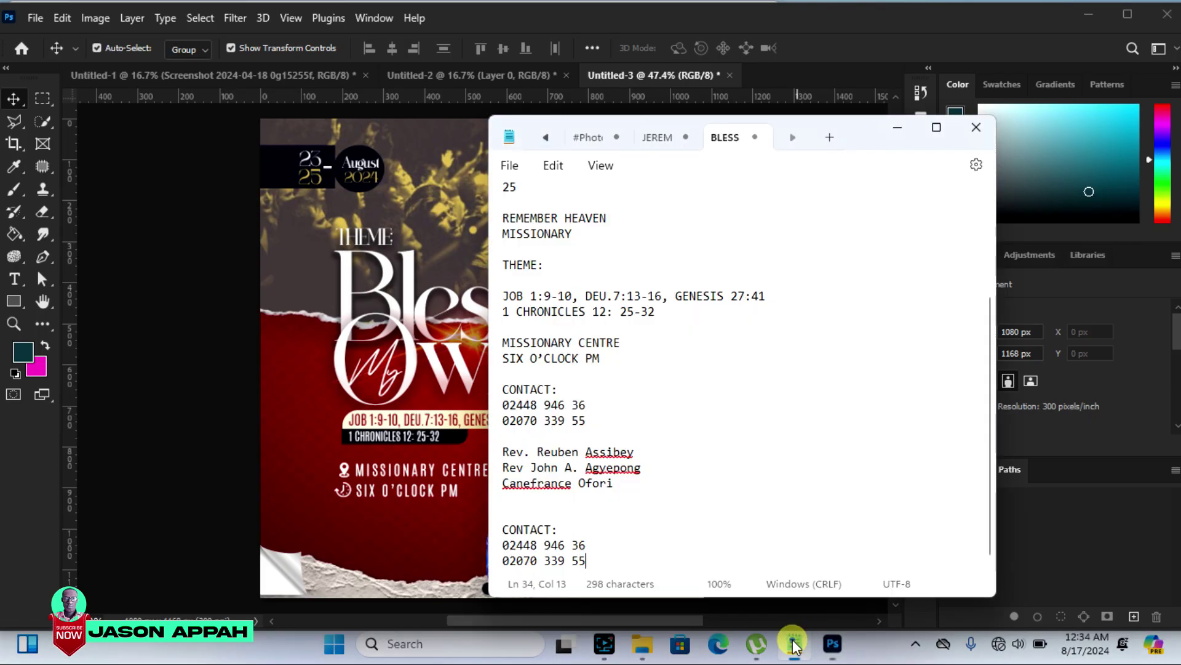
pyautogui.moveTo(504, 529); pyautogui.dragTo(588, 561)
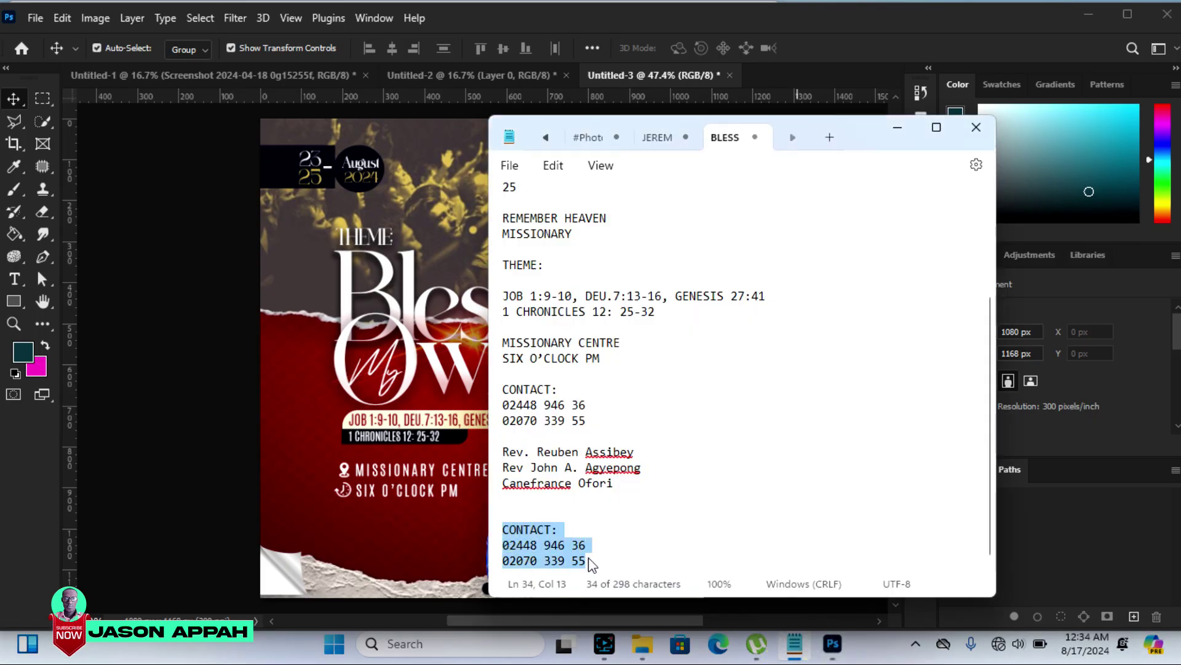
pyautogui.rightClick(583, 569)
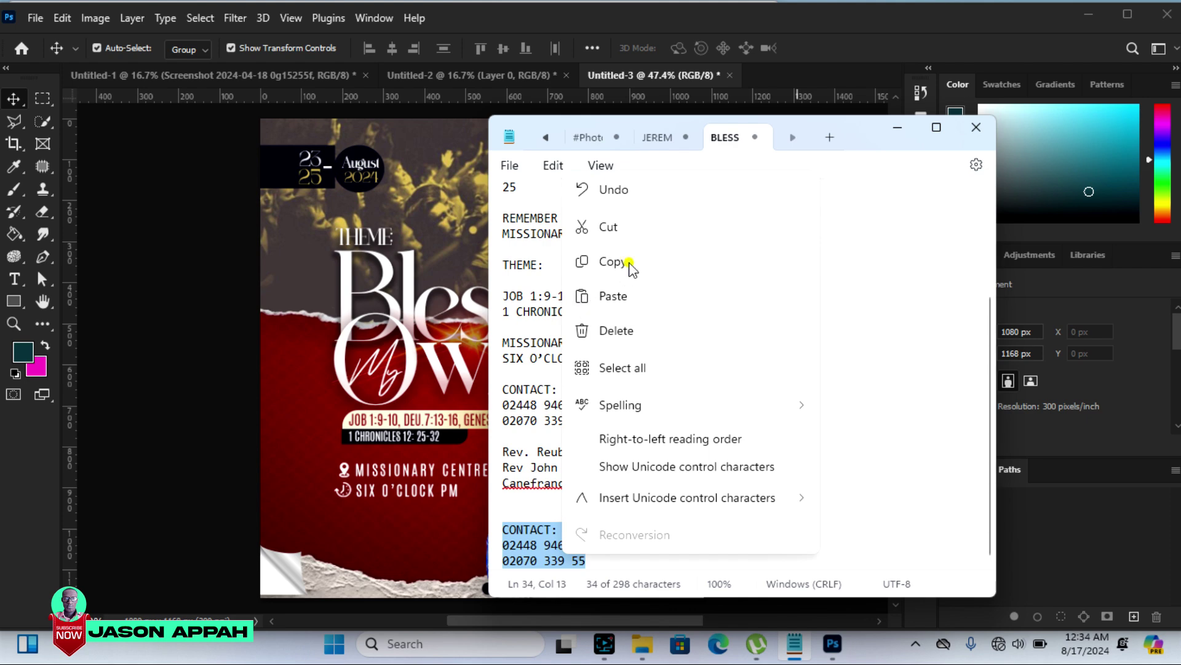
pyautogui.click(629, 264)
pyautogui.click(14, 280)
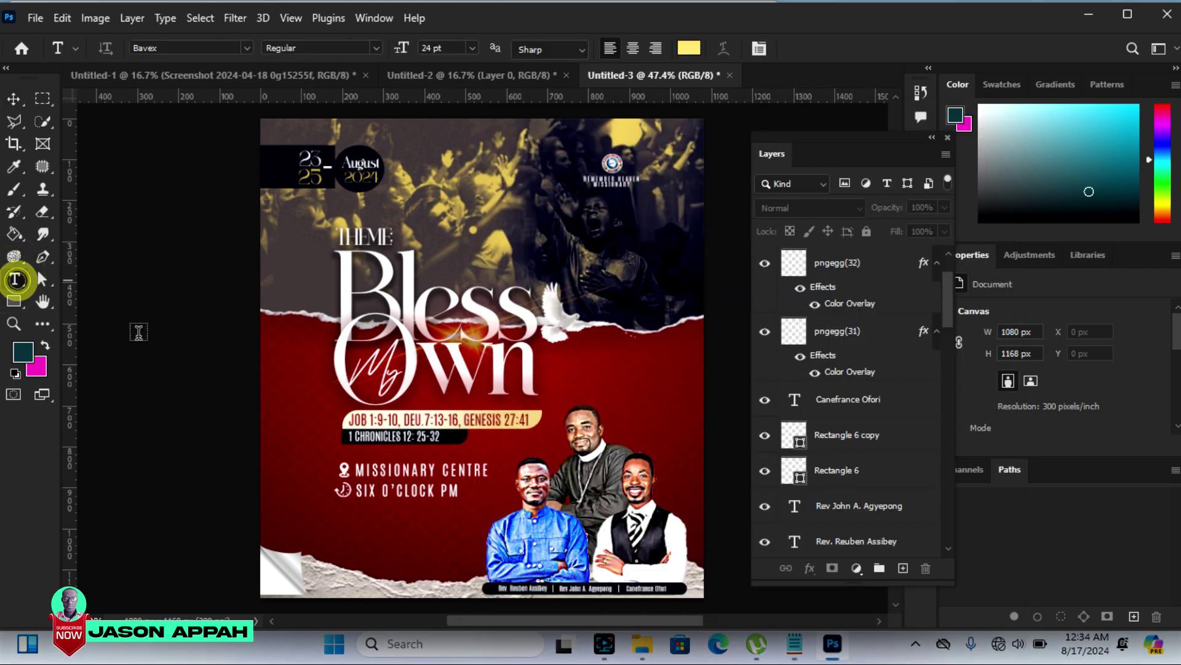
# Paste the contact lines as new 8 pt text with 0 tracking below the venue details
pyautogui.click(345, 531)
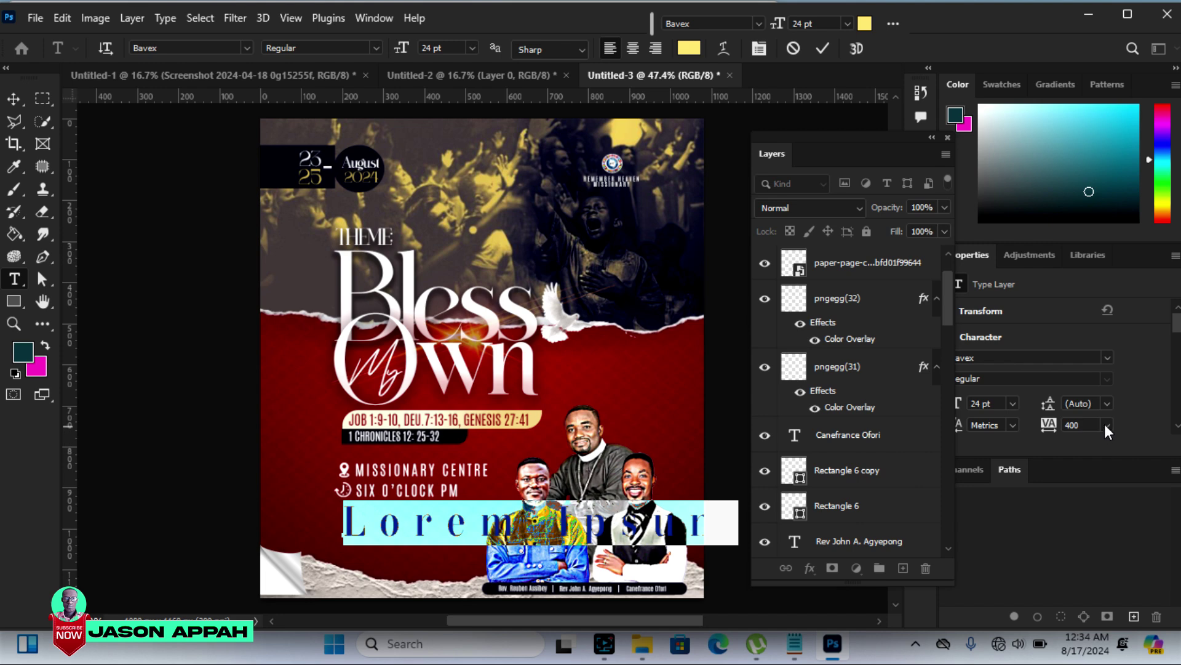
pyautogui.click(1107, 426)
pyautogui.click(1078, 307)
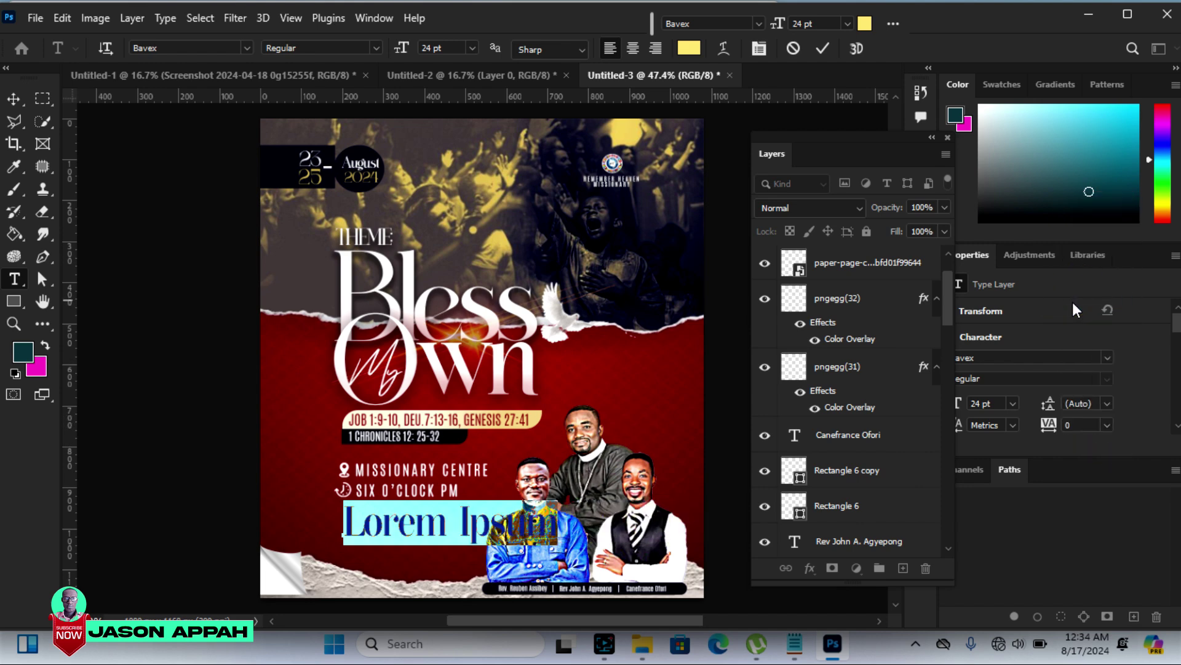
pyautogui.moveTo(401, 48); pyautogui.dragTo(387, 56)
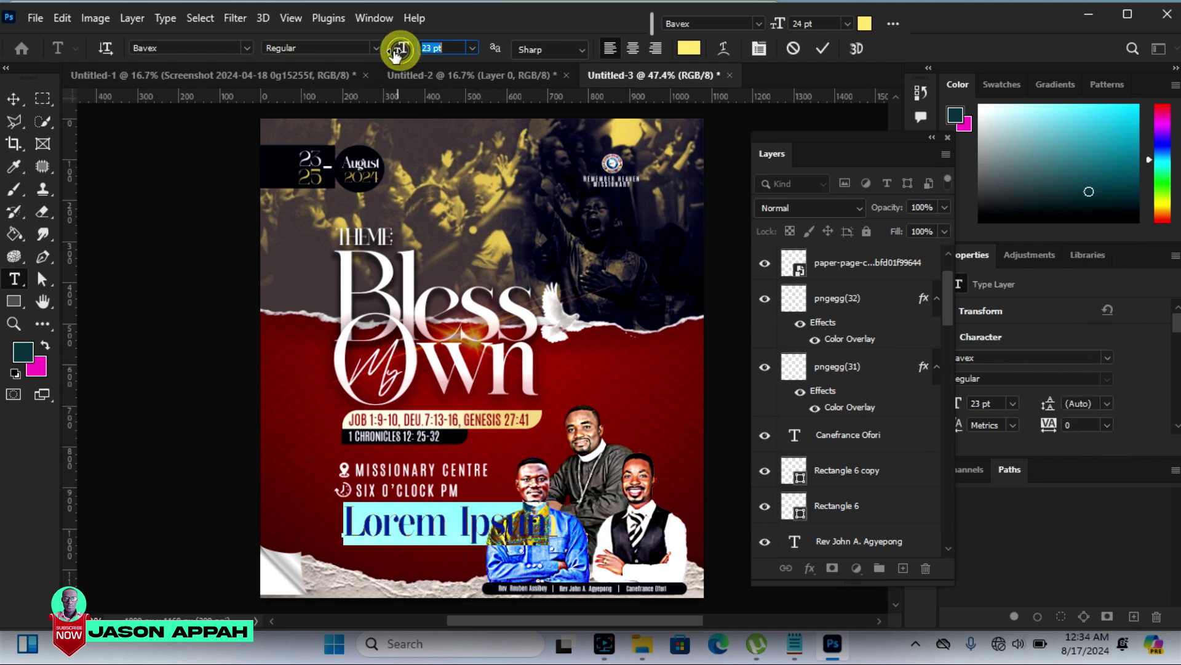
pyautogui.rightClick(350, 529)
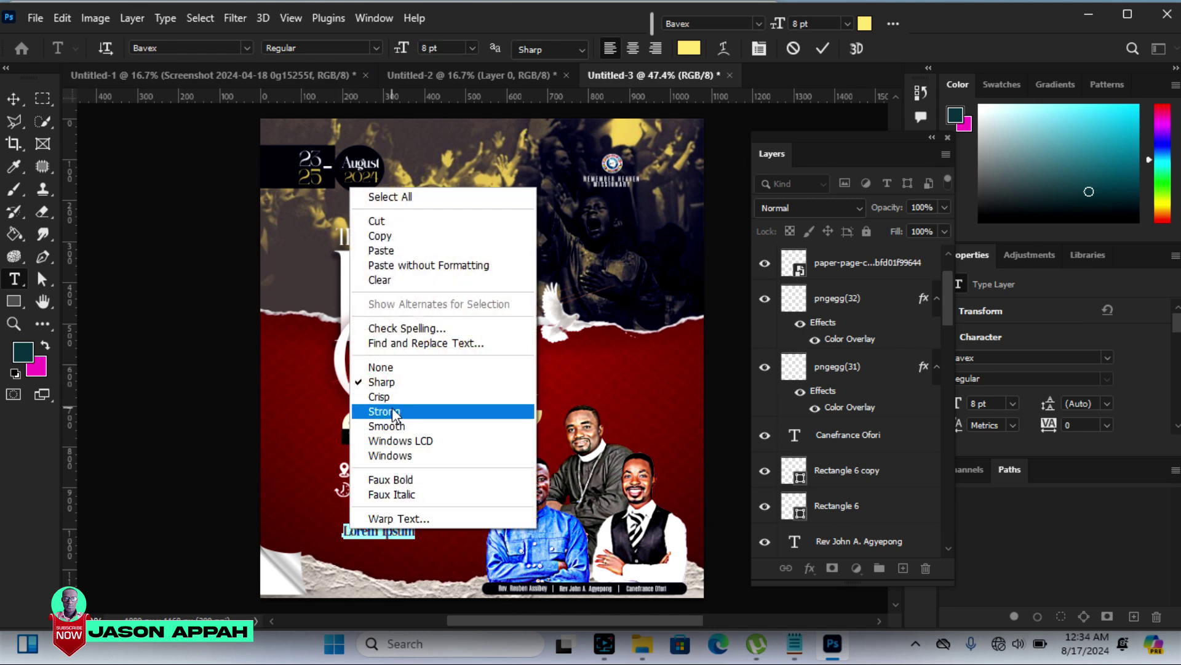
pyautogui.click(380, 252)
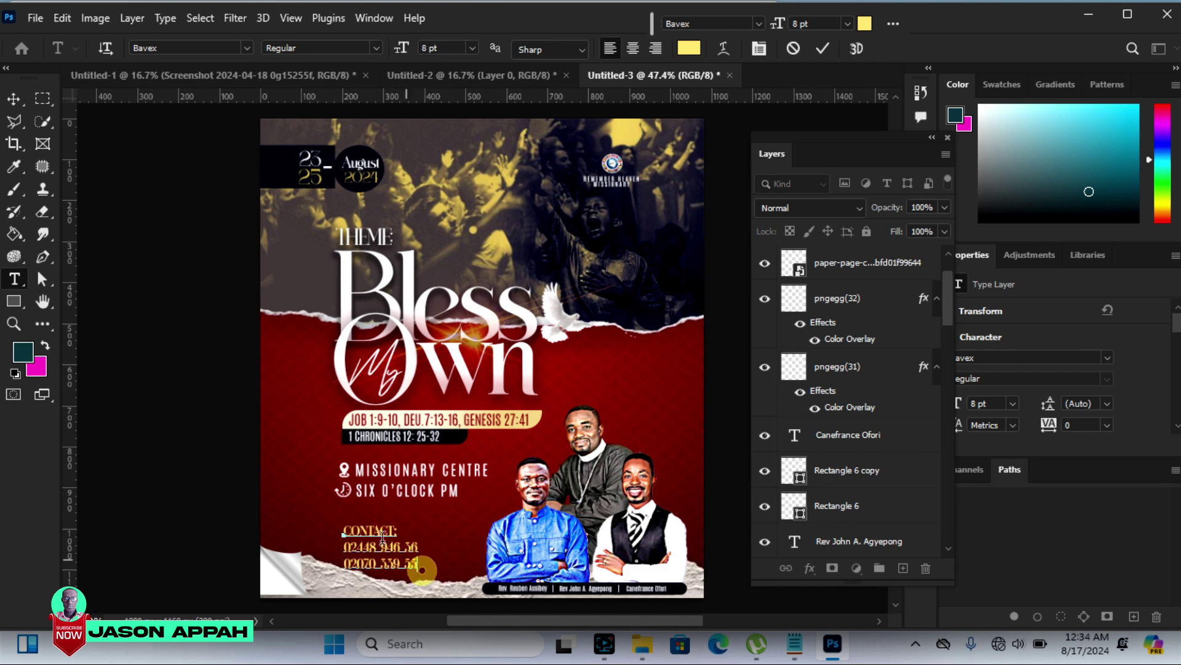
pyautogui.click(13, 99)
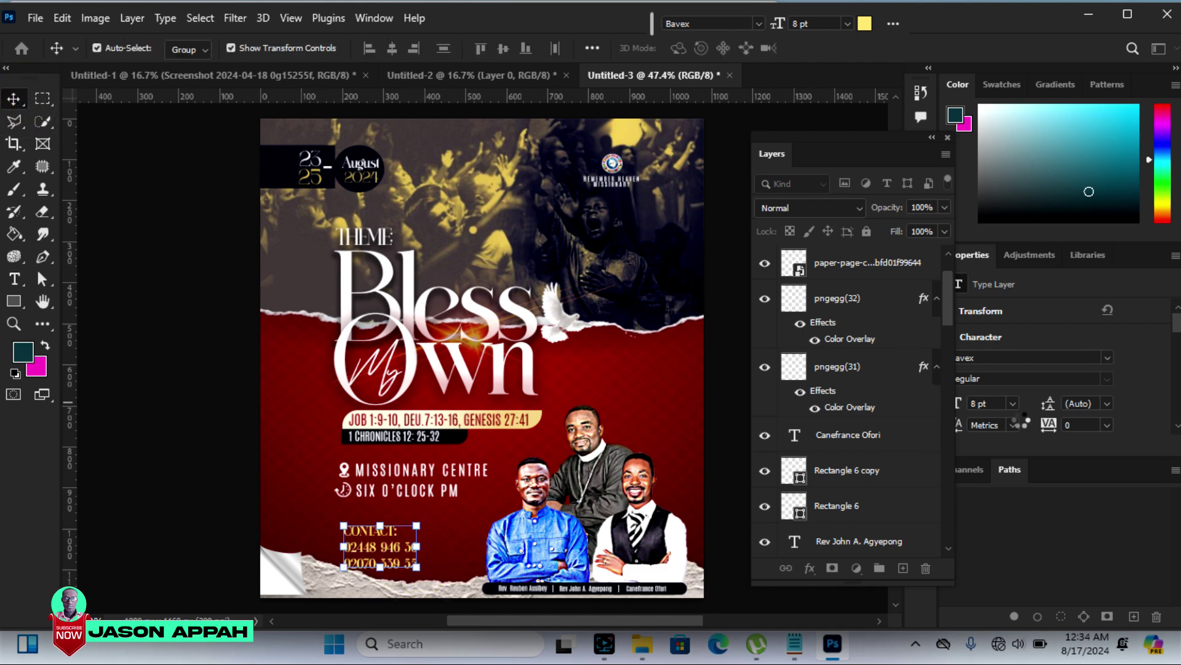
# Set the contact text leading to 7 pt, scale it to 87%, and nudge it into place
pyautogui.moveTo(1048, 409); pyautogui.dragTo(1038, 405)
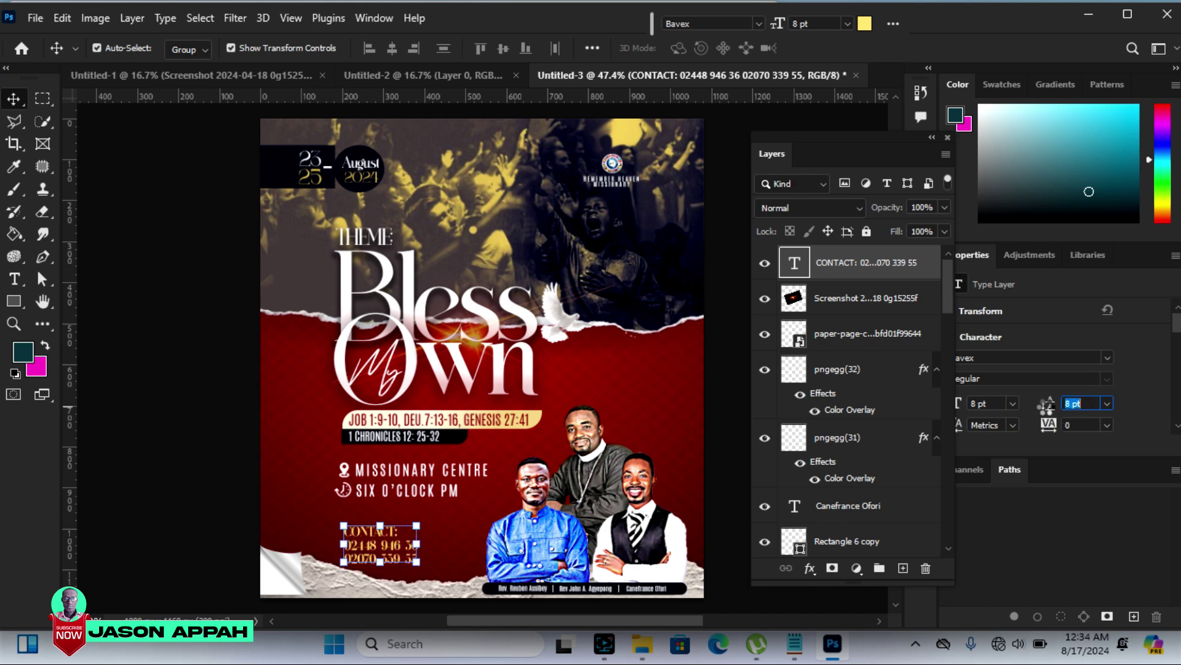
pyautogui.moveTo(1037, 405); pyautogui.dragTo(1046, 404)
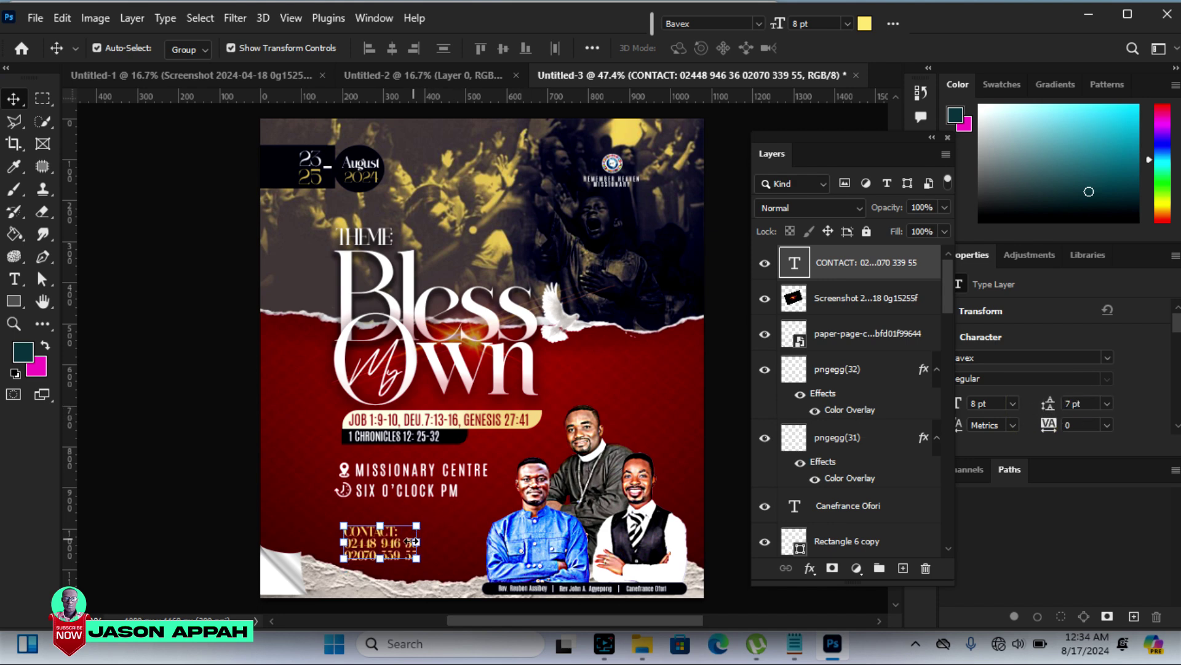
pyautogui.moveTo(400, 549); pyautogui.dragTo(412, 517)
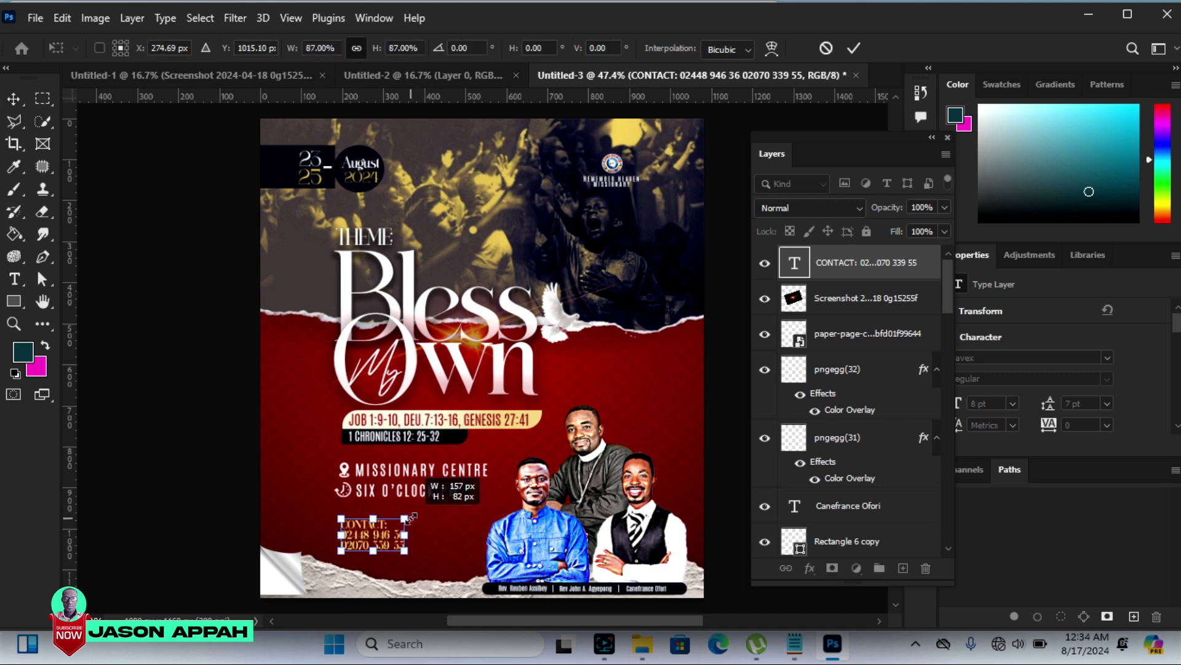
pyautogui.press('Up')
pyautogui.press('Up')
pyautogui.press('Up')
pyautogui.press('Up')
pyautogui.press('Up')
pyautogui.press('Up')
pyautogui.press('Up')
pyautogui.press('Up')
pyautogui.press('Up')
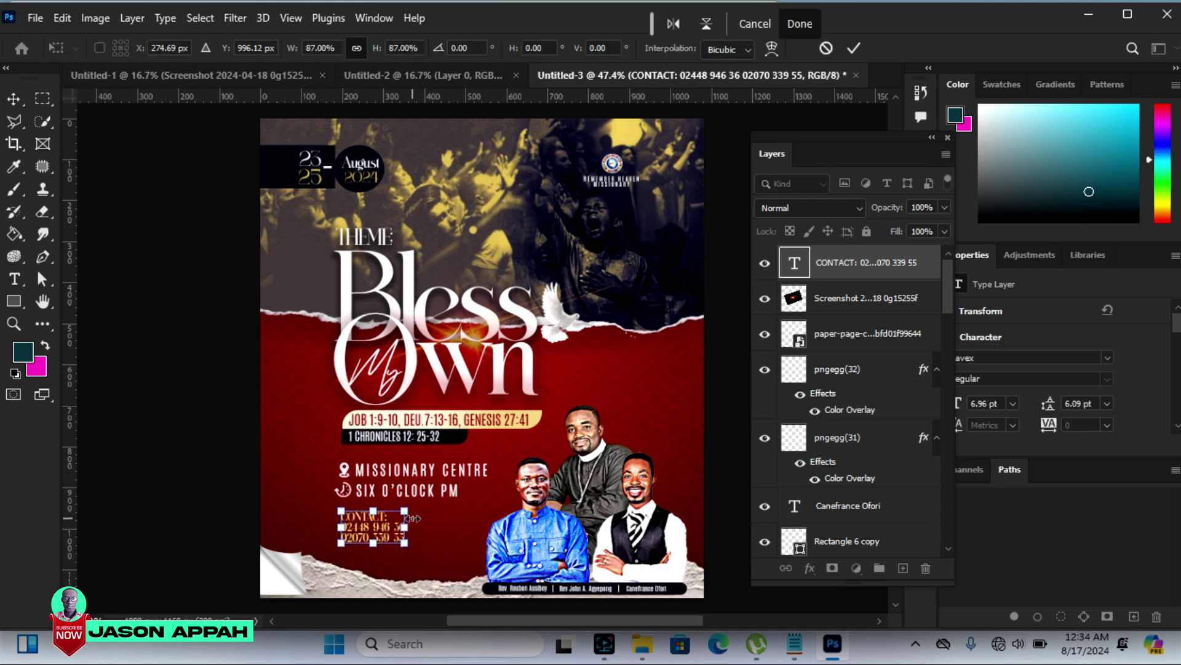
pyautogui.press('Left')
pyautogui.press('Left')
pyautogui.press('Left')
pyautogui.press('Left')
pyautogui.press('Left')
pyautogui.press('Left')
pyautogui.press('Down')
pyautogui.press('Down')
pyautogui.press('Down')
pyautogui.press('Down')
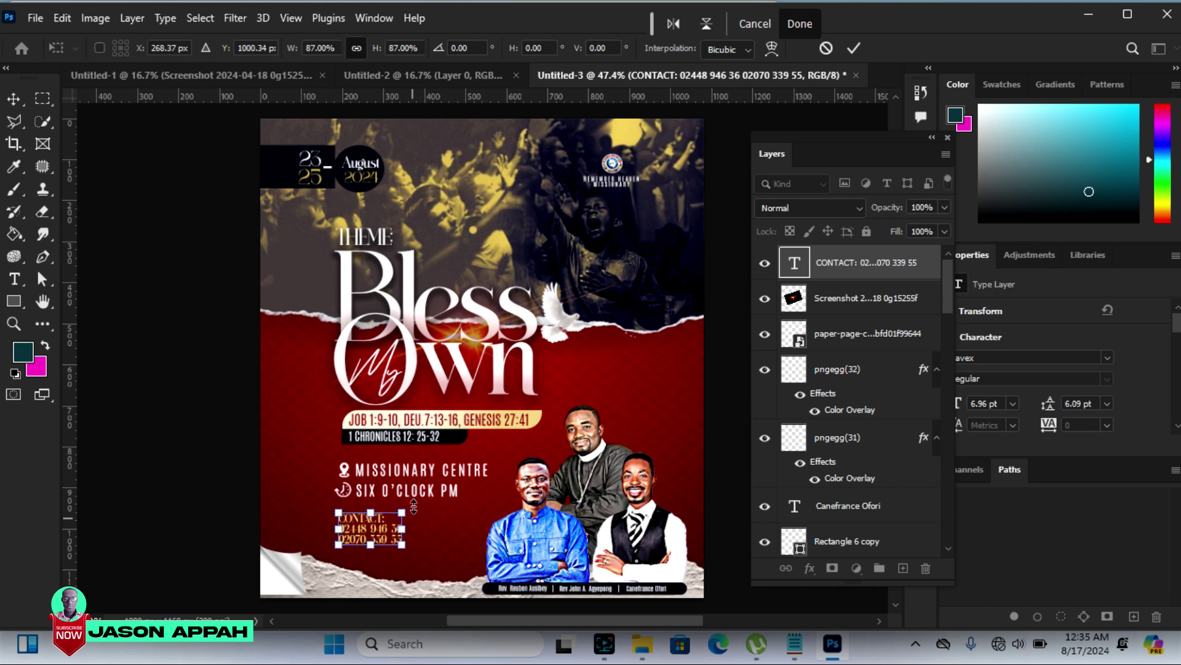
pyautogui.click(854, 49)
pyautogui.click(151, 348)
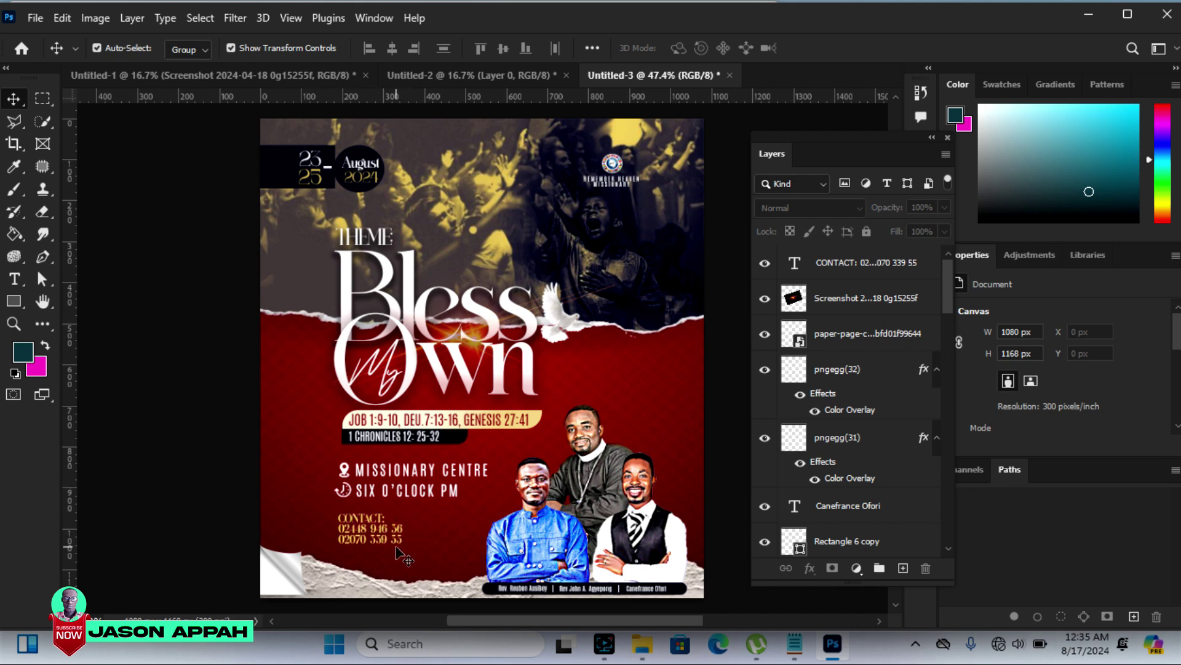
# Scale the paper-corner clip-art down to about 61 × 63 px in the bottom-left corner
pyautogui.click(297, 559)
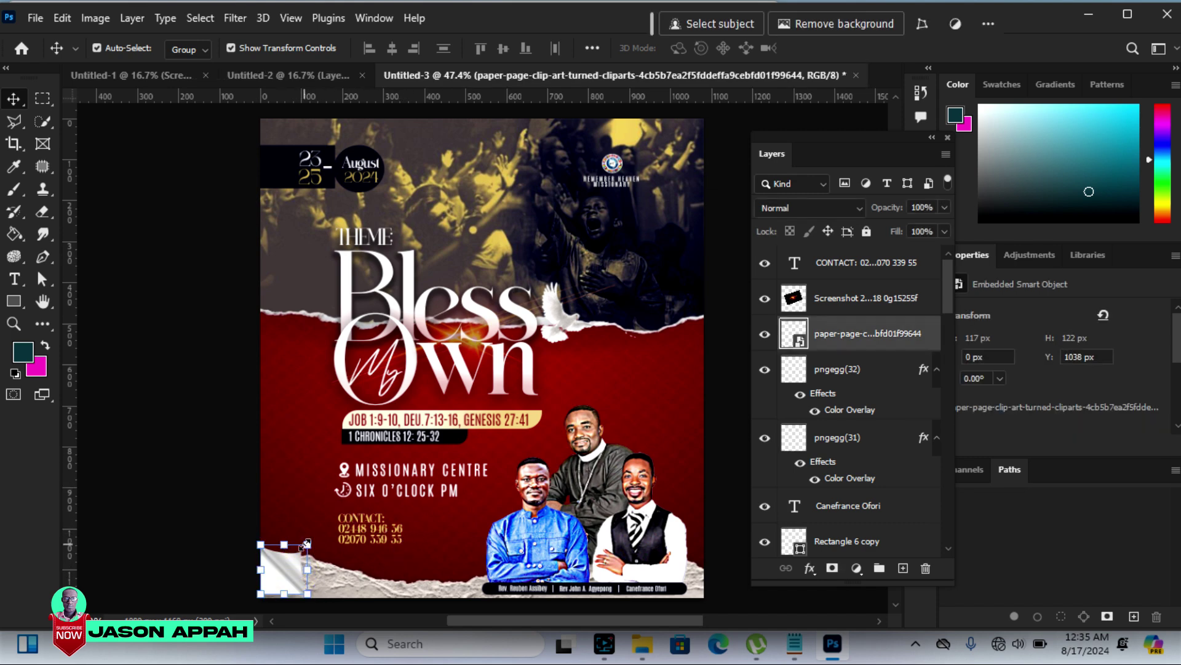
pyautogui.moveTo(299, 558); pyautogui.dragTo(296, 586)
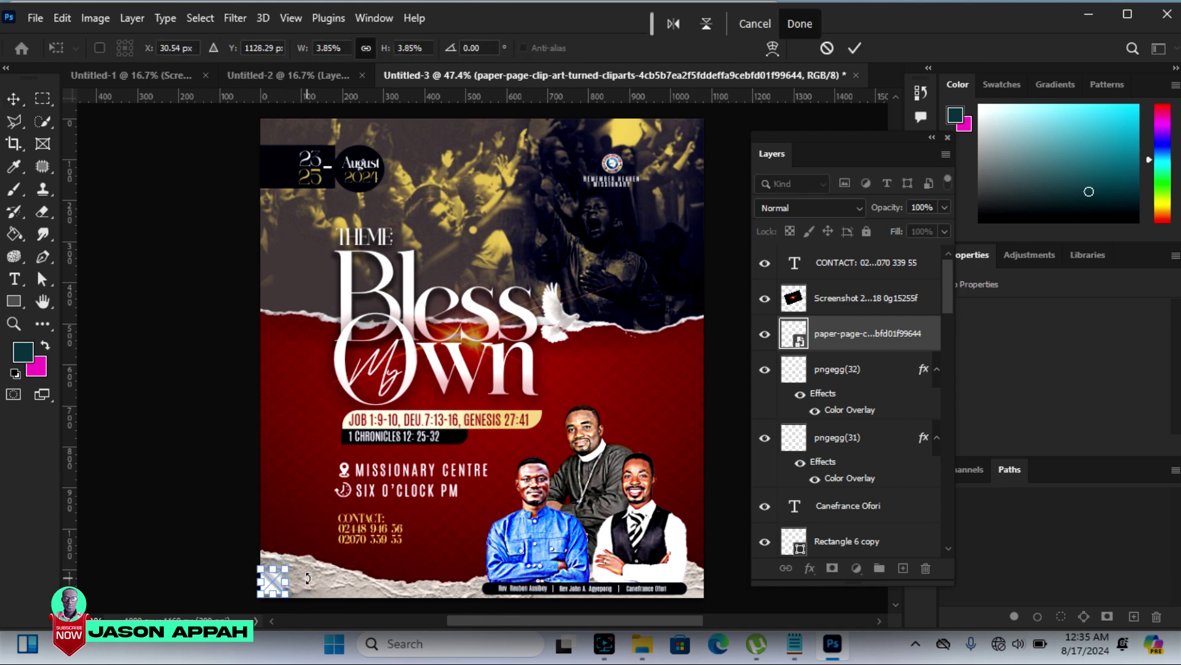
pyautogui.click(13, 99)
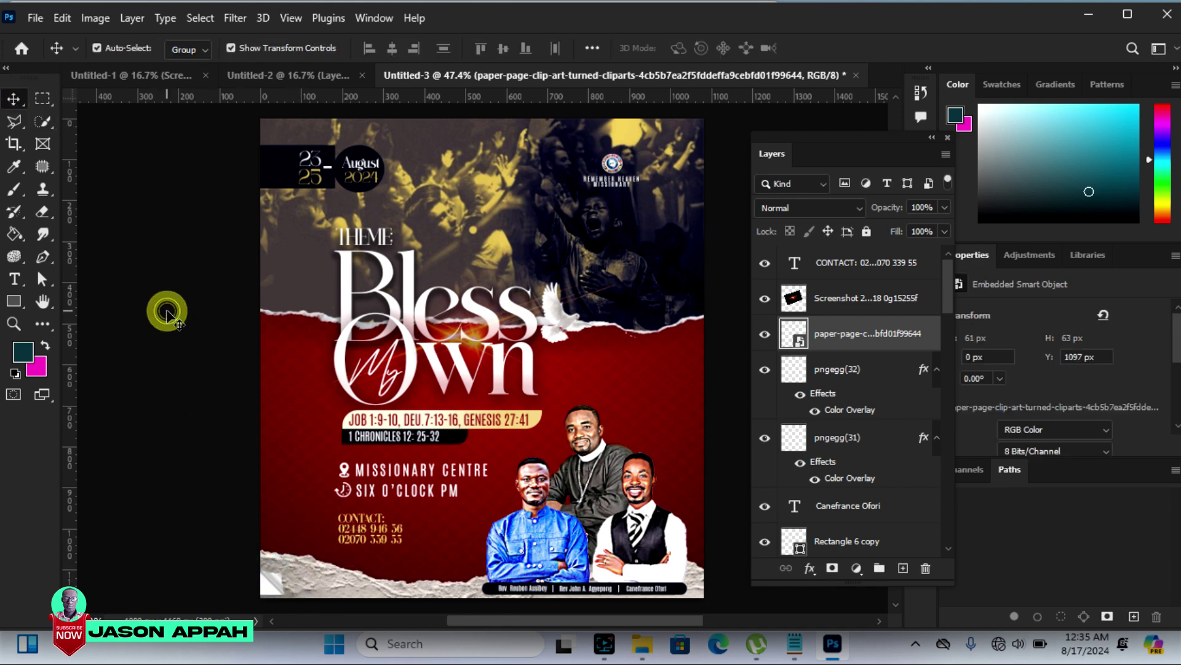
pyautogui.click(280, 583)
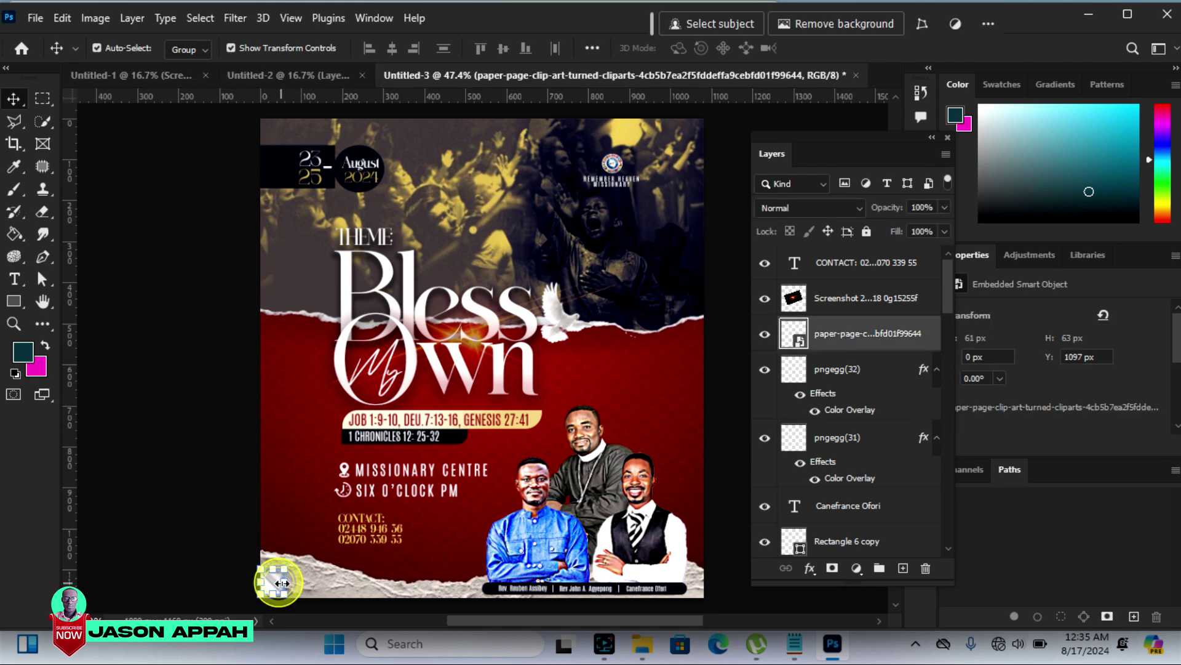
pyautogui.click(185, 483)
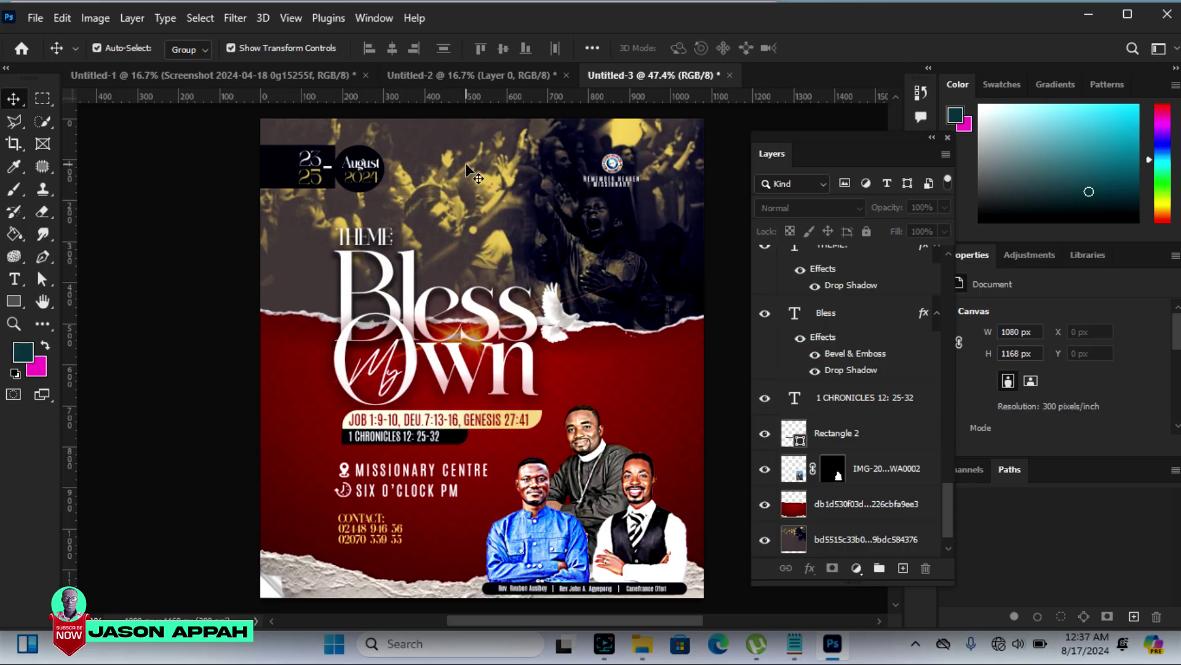
# Switch the crowd photo layer's blend mode to Luminosity, turning it black and white
pyautogui.click(465, 163)
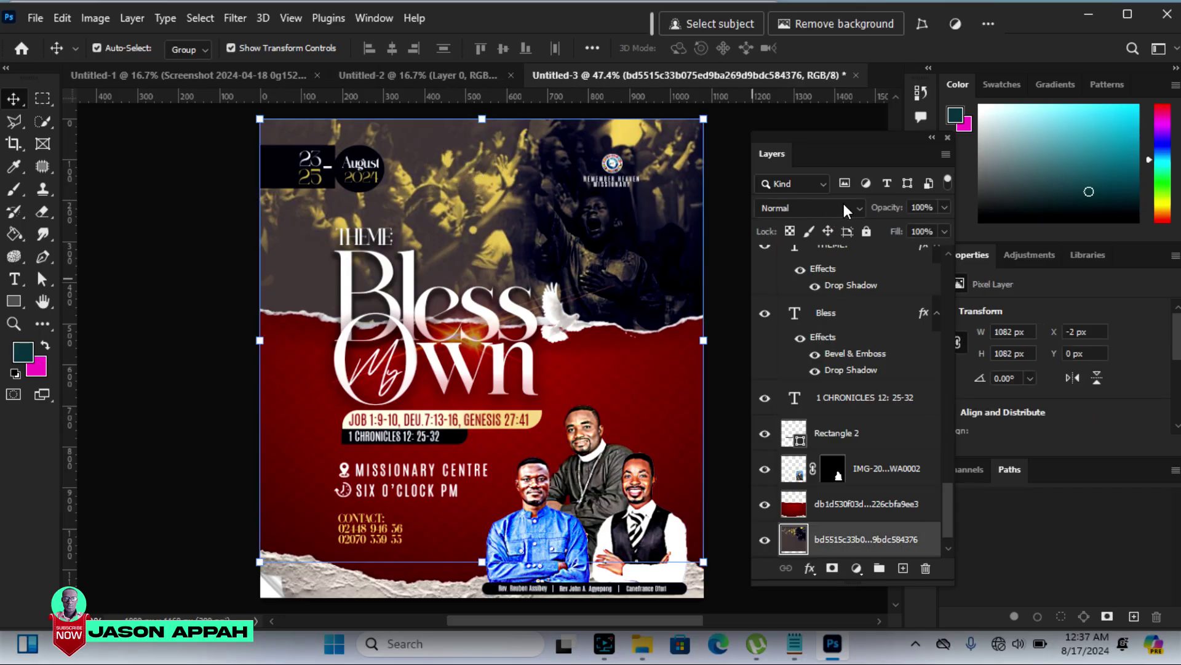
pyautogui.click(859, 208)
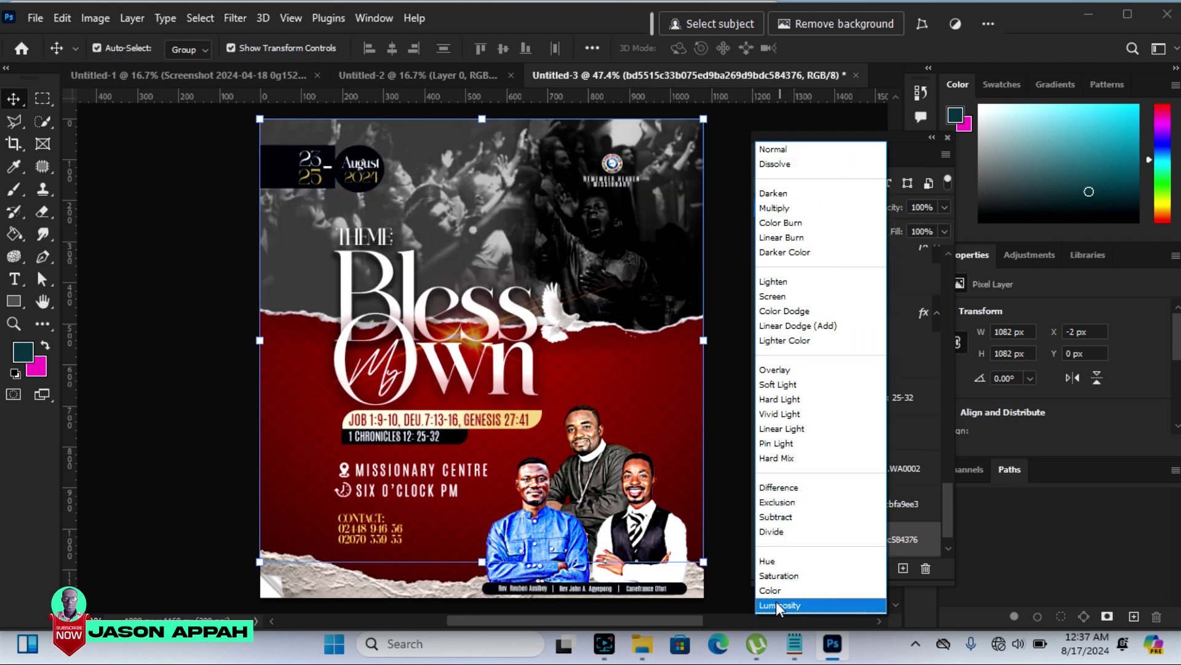
pyautogui.click(776, 604)
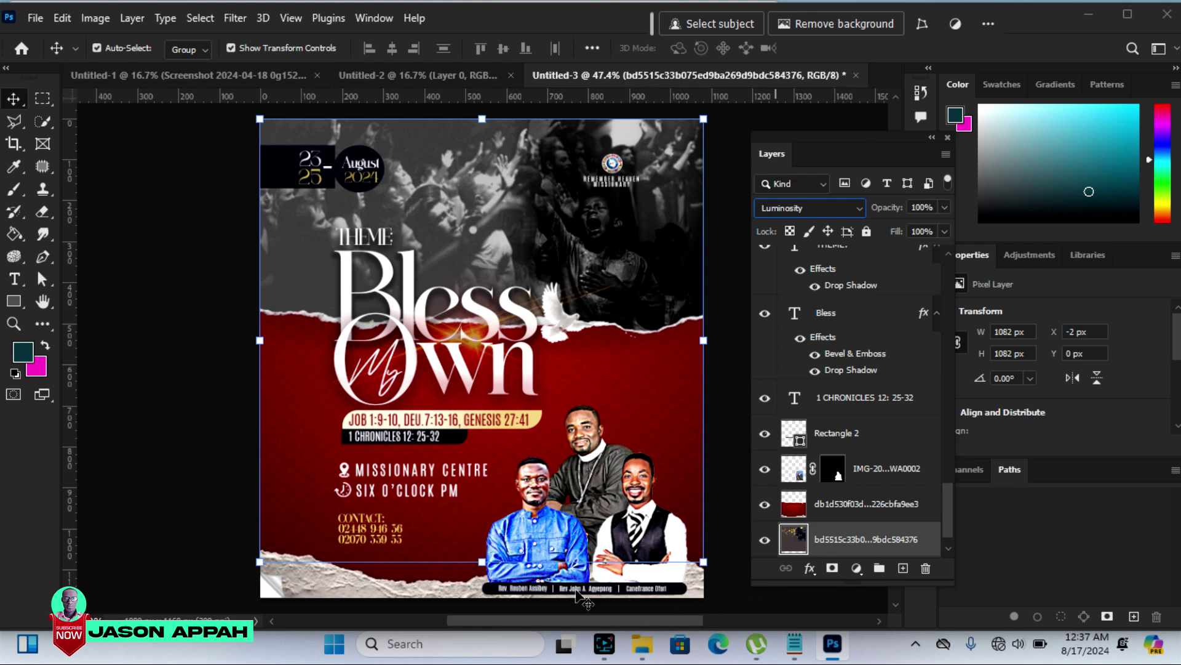
pyautogui.click(185, 280)
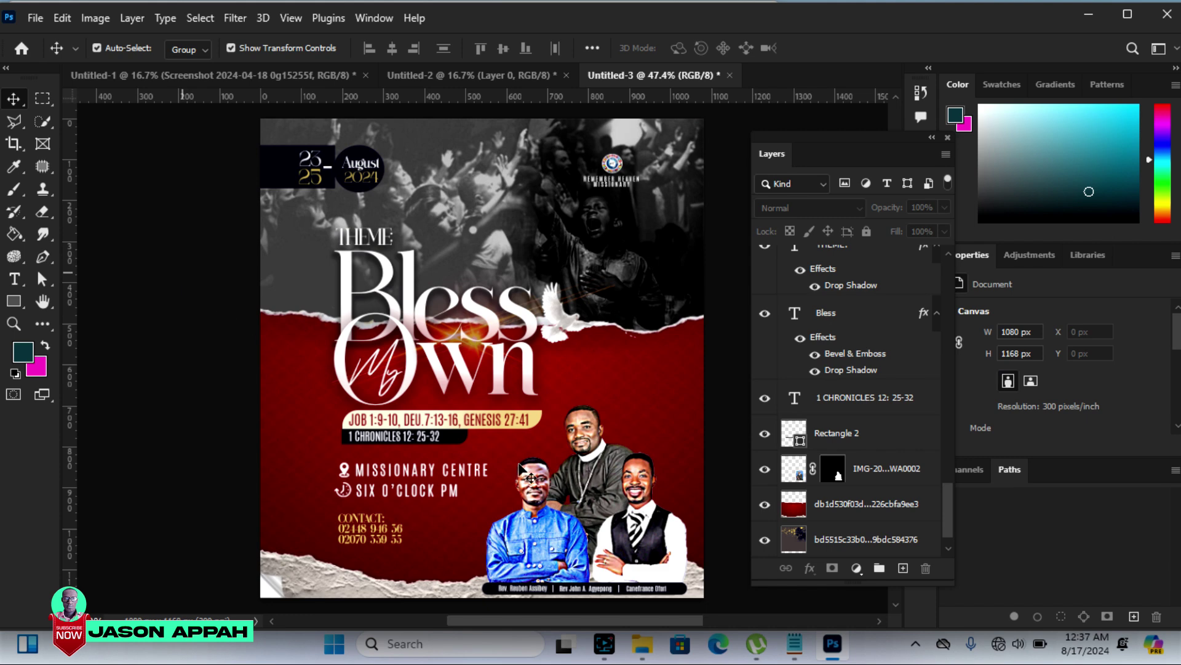
# Add a 'Present' text layer above the THEME heading and scale it up
pyautogui.click(383, 389)
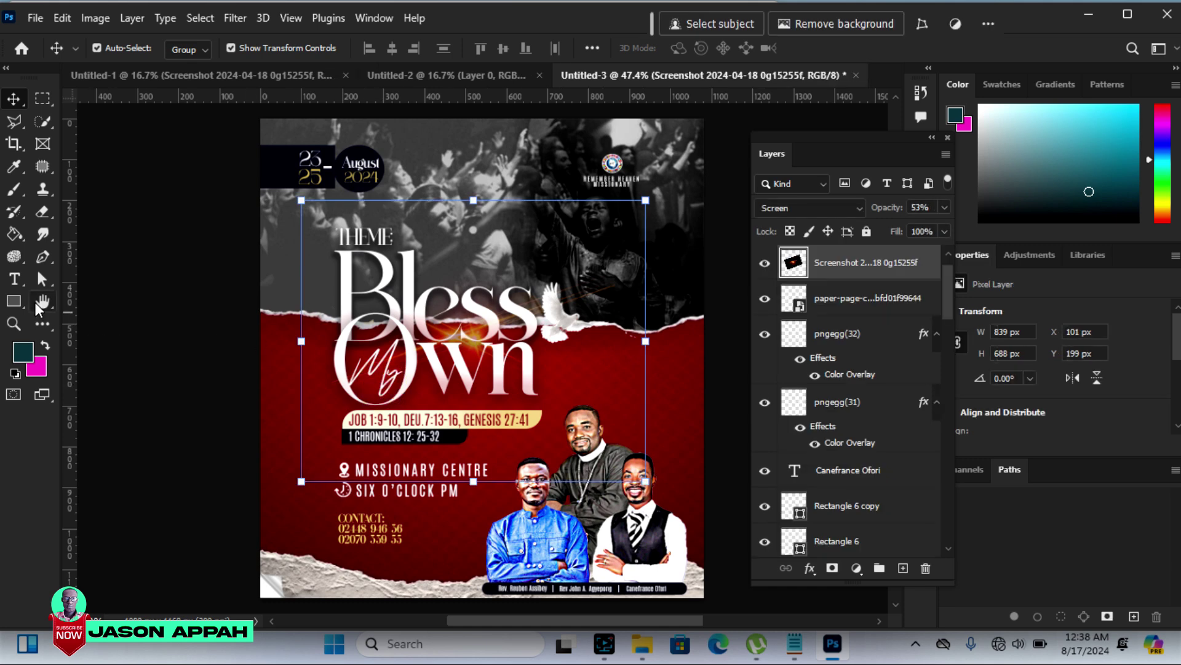
pyautogui.click(15, 277)
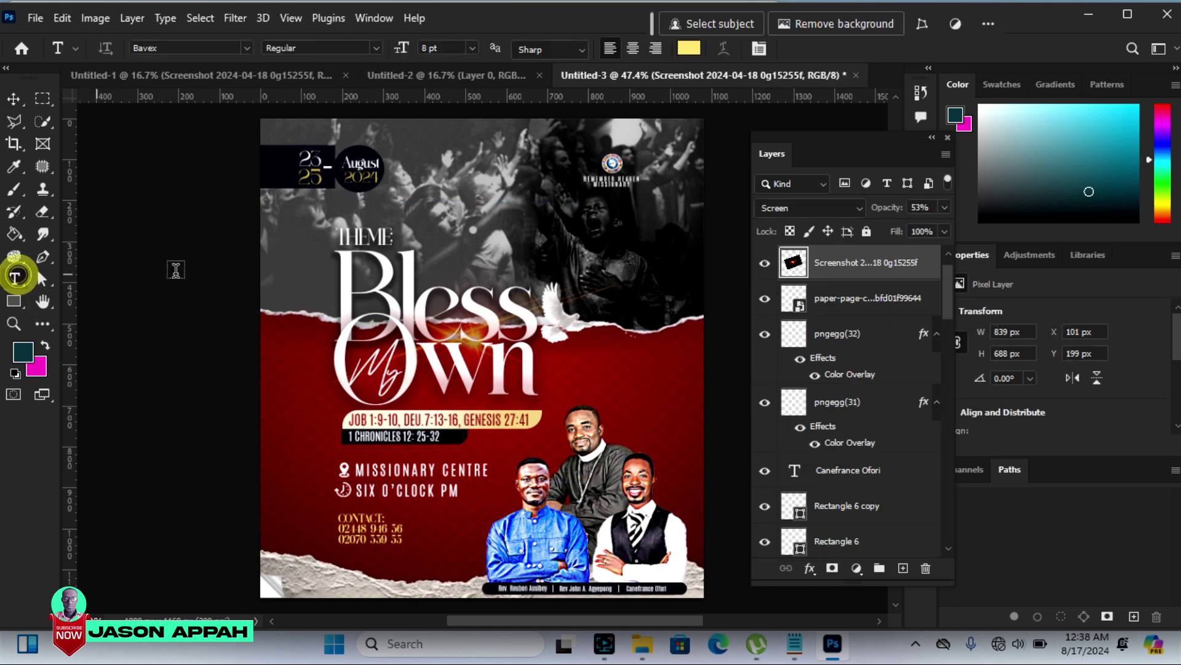
pyautogui.click(478, 223)
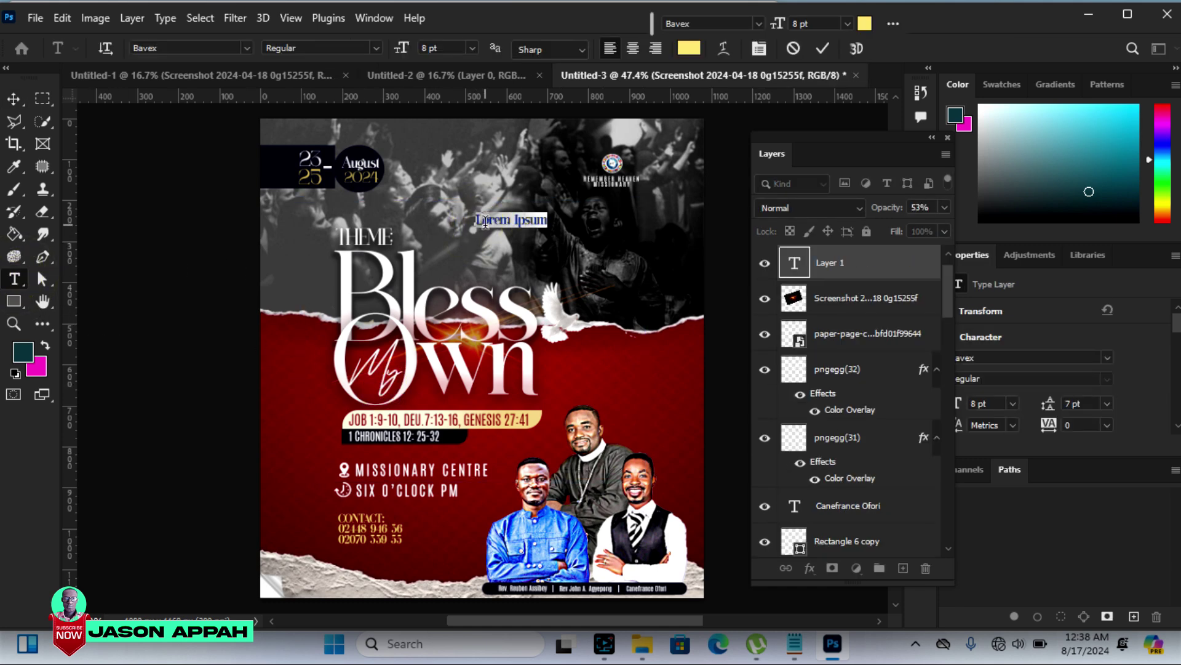
pyautogui.write('Present')
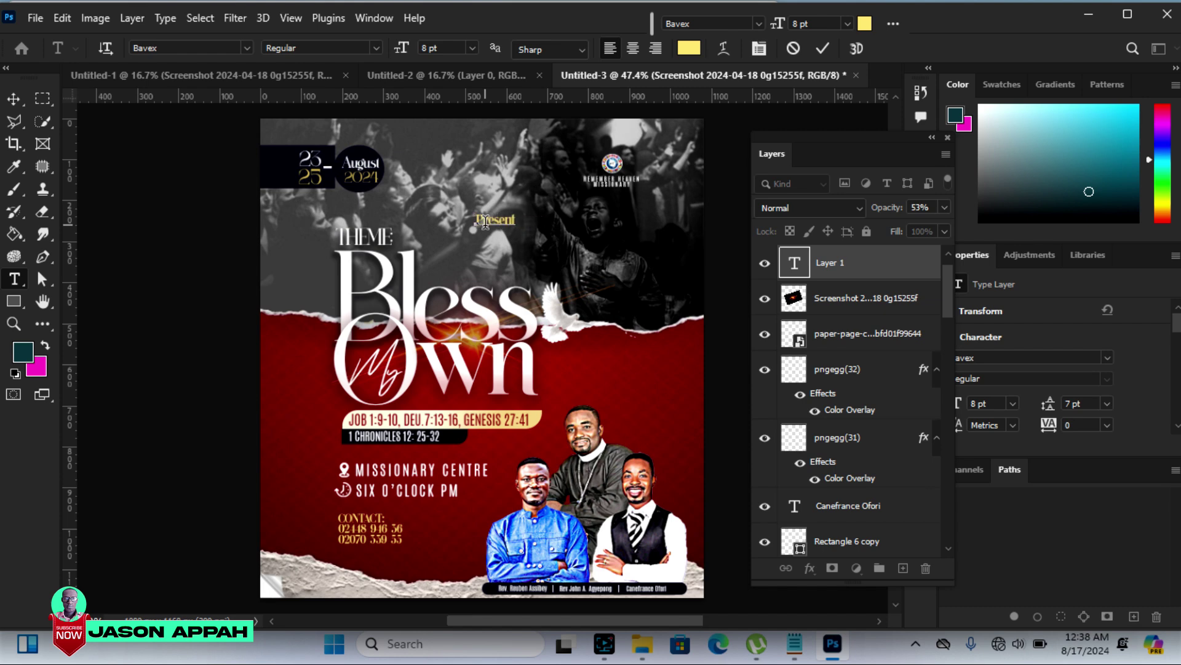
pyautogui.click(14, 99)
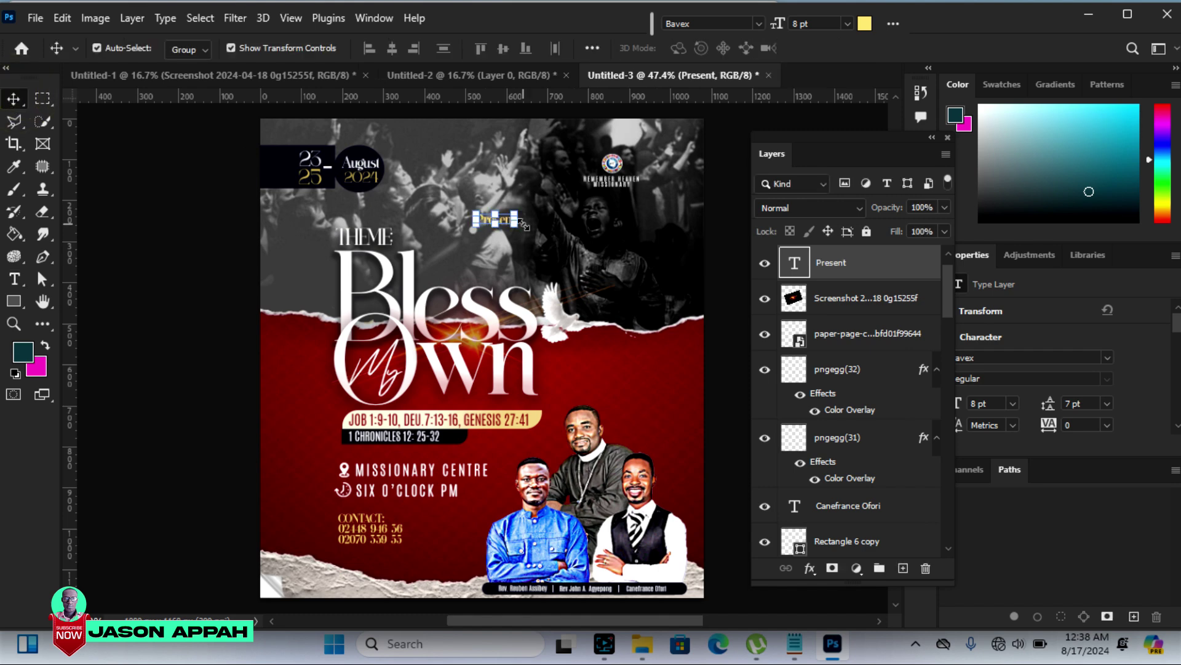
pyautogui.moveTo(518, 224)
pyautogui.mouseDown()
pyautogui.moveTo(541, 249)
pyautogui.moveTo(561, 243)
pyautogui.mouseUp()
pyautogui.press('Return')
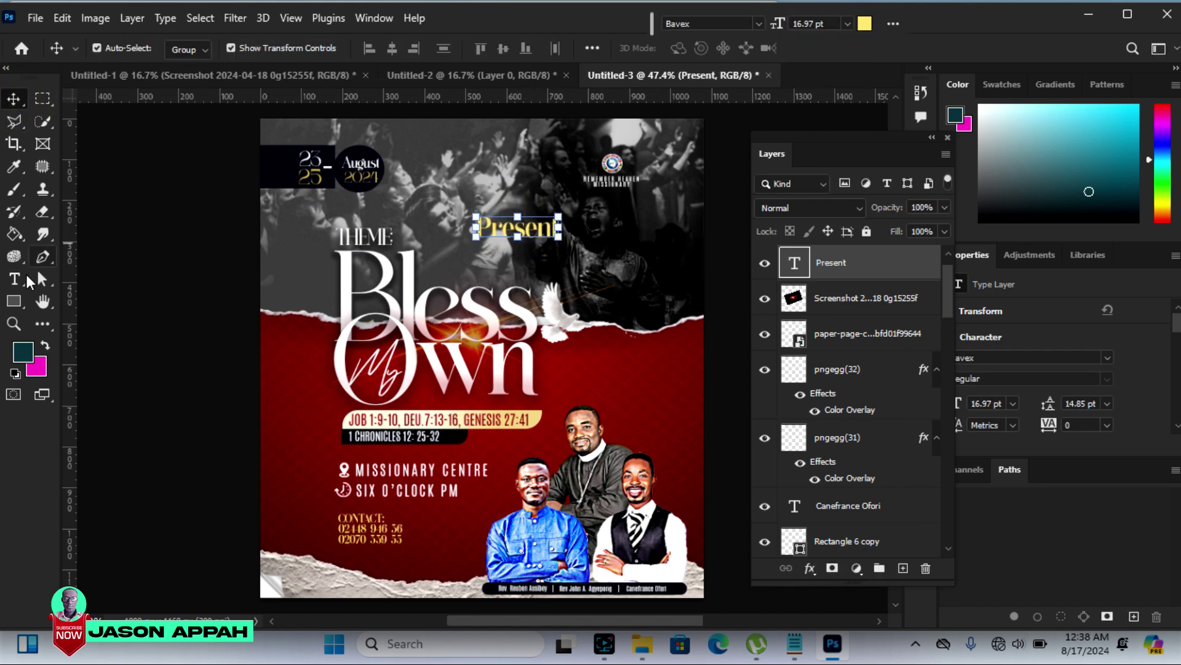
# Set the Present text in the Tuesday Night script font
pyautogui.click(14, 279)
pyautogui.click(488, 221)
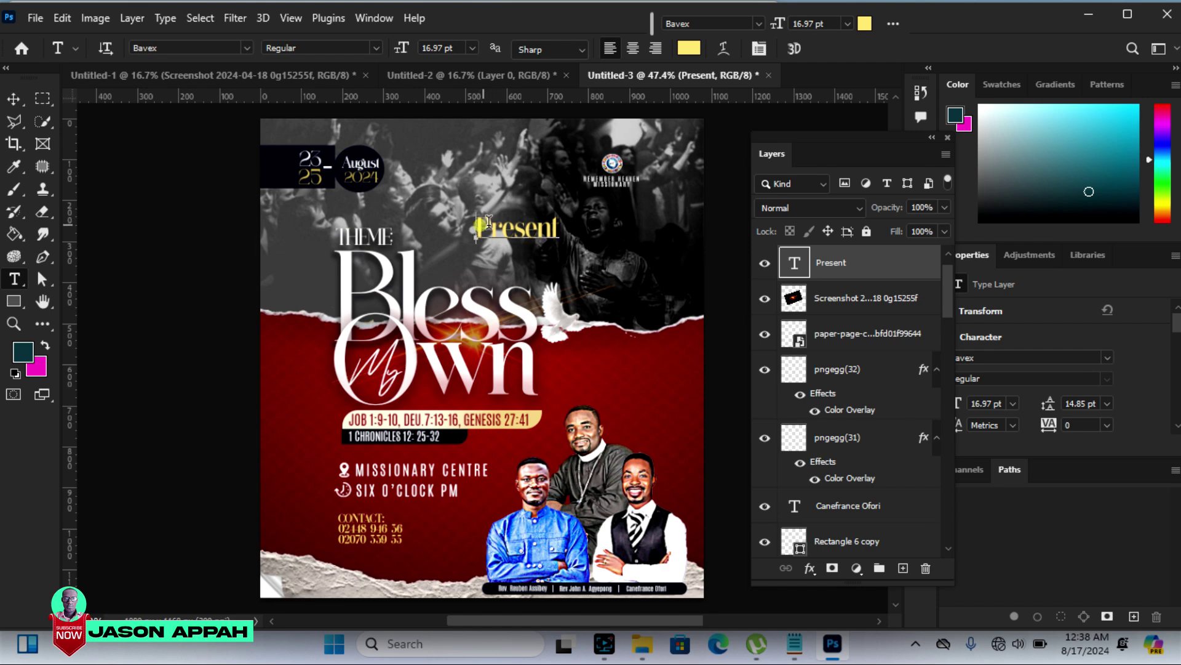
pyautogui.doubleClick(488, 221)
pyautogui.click(247, 47)
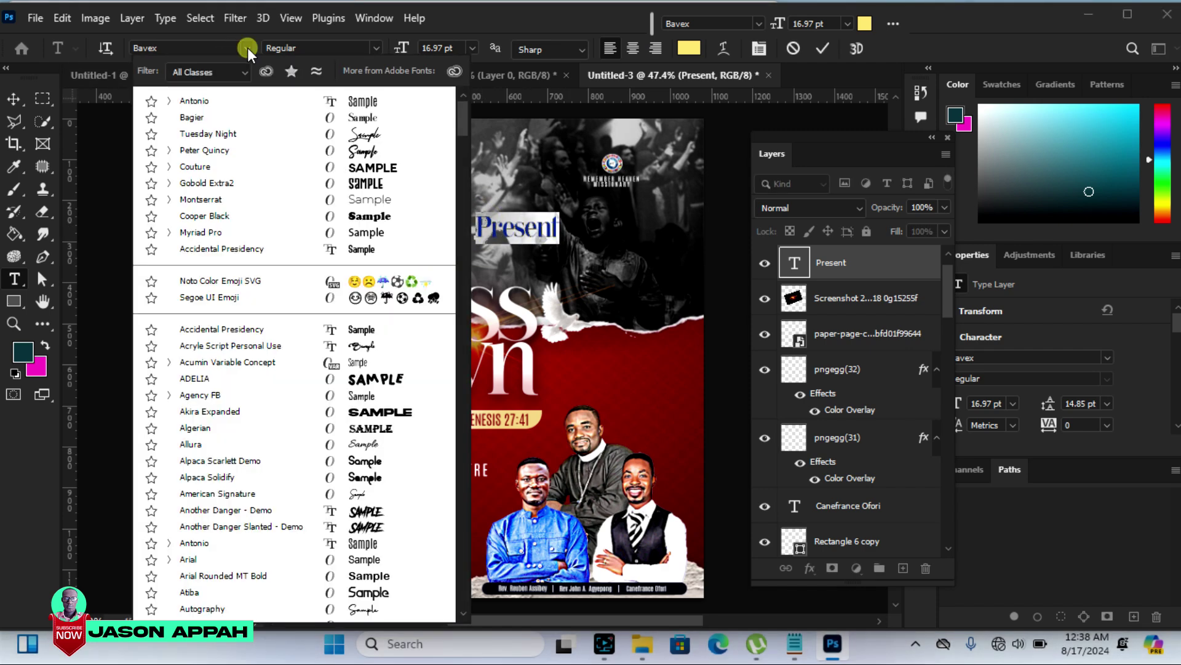
pyautogui.press('Up')
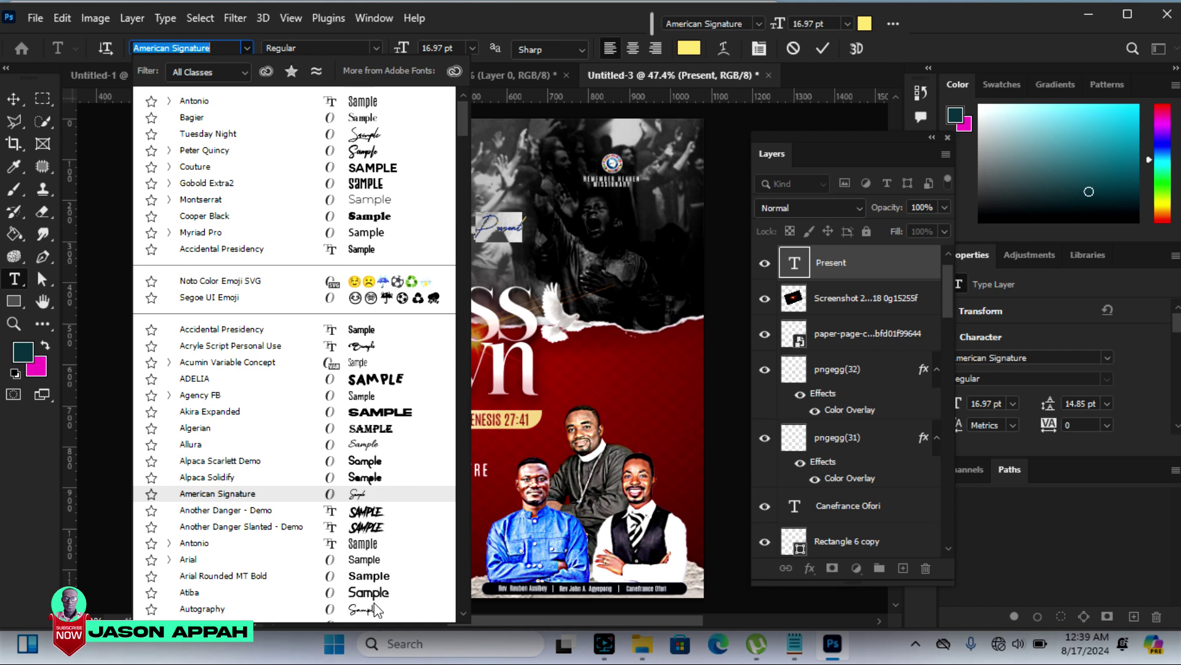
pyautogui.press('Up')
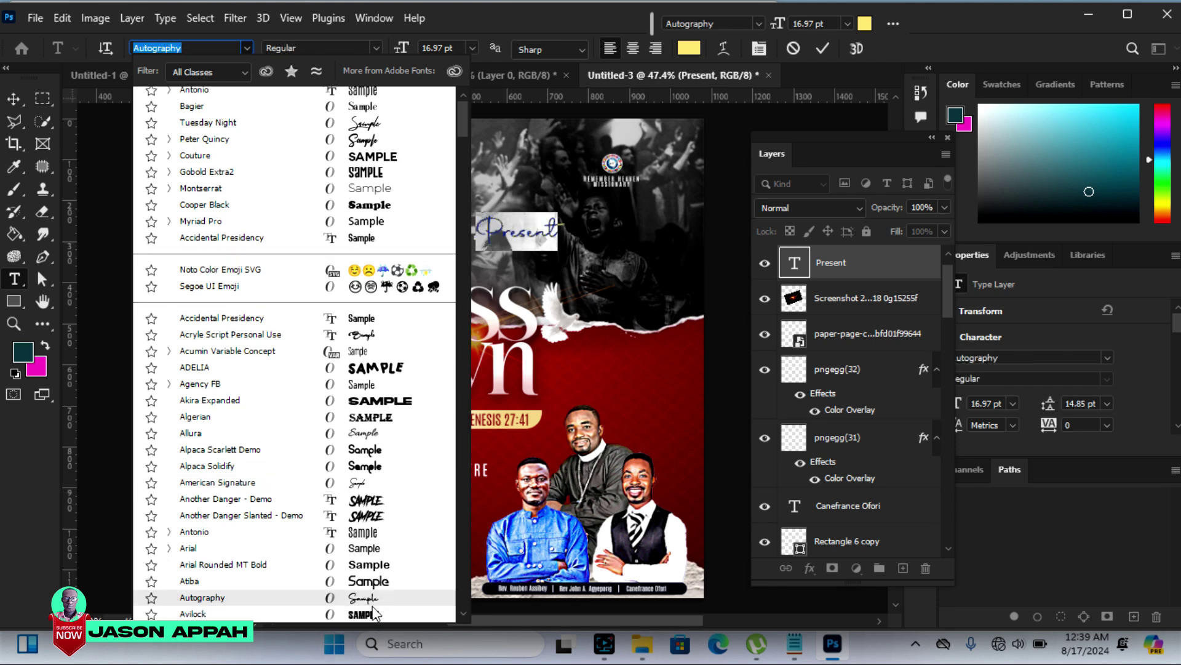
pyautogui.click(368, 123)
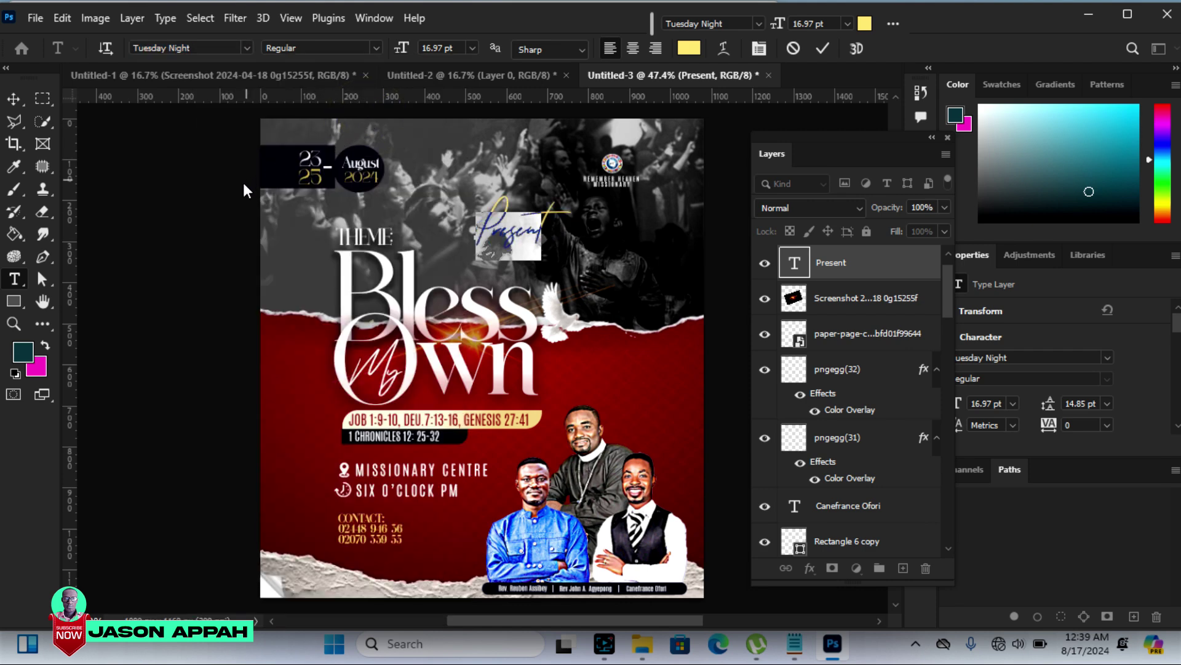
# Move the Present text so it sits just above the Bless title
pyautogui.click(13, 99)
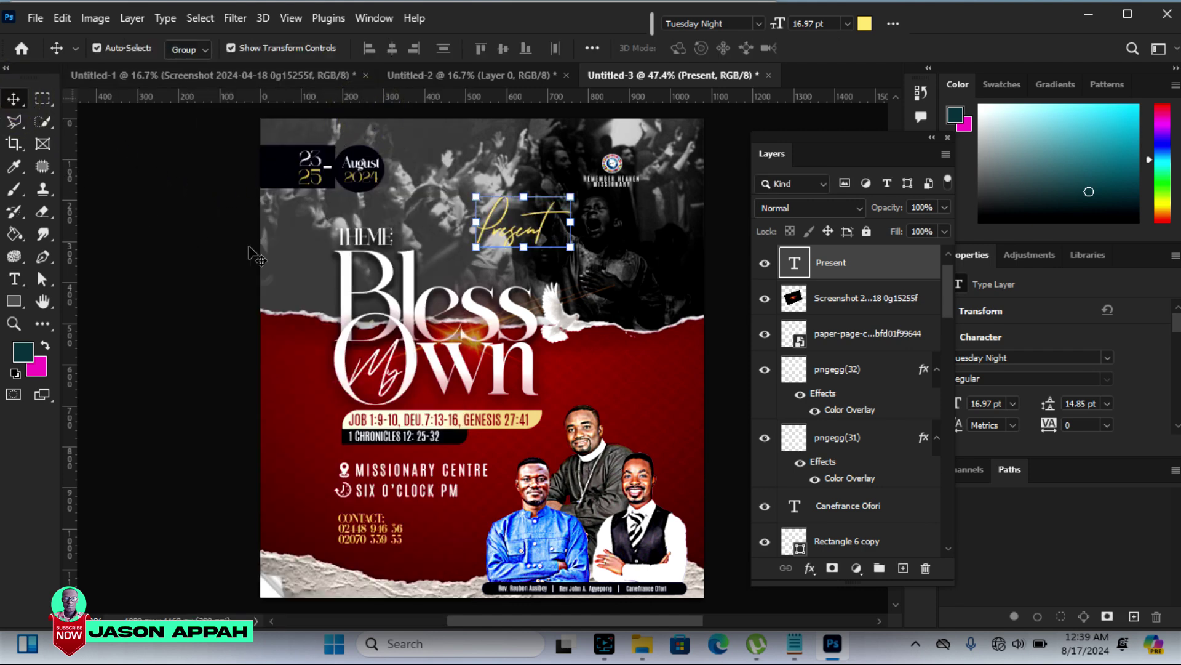
pyautogui.moveTo(546, 215); pyautogui.dragTo(576, 220)
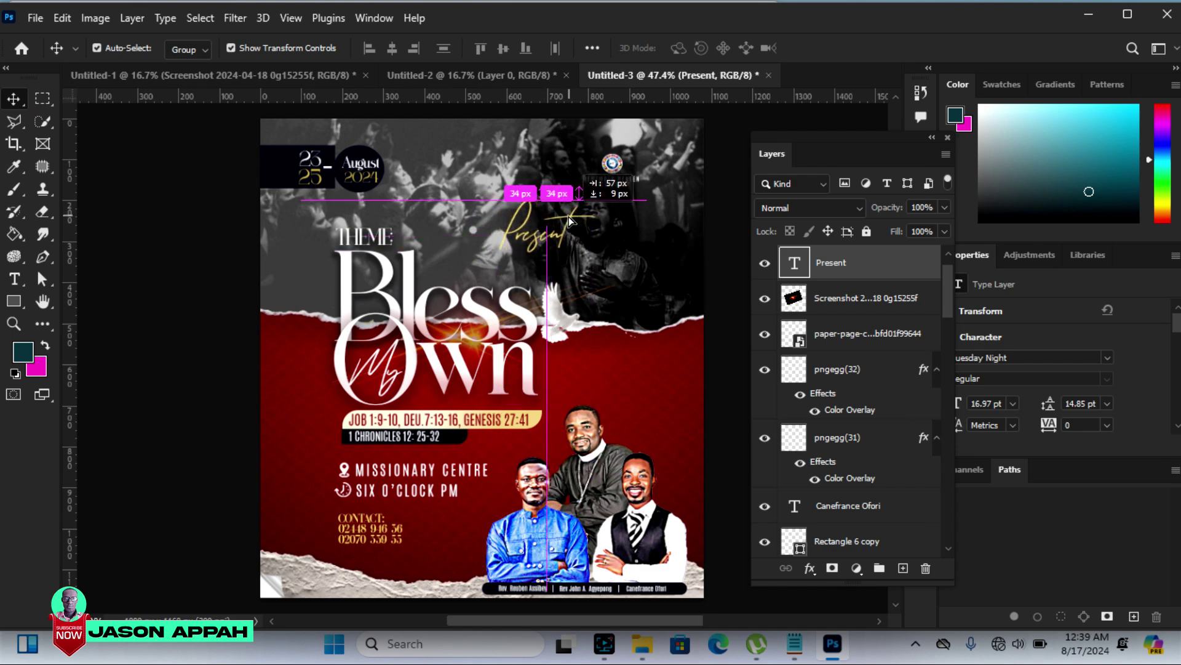
pyautogui.moveTo(576, 220); pyautogui.dragTo(569, 232)
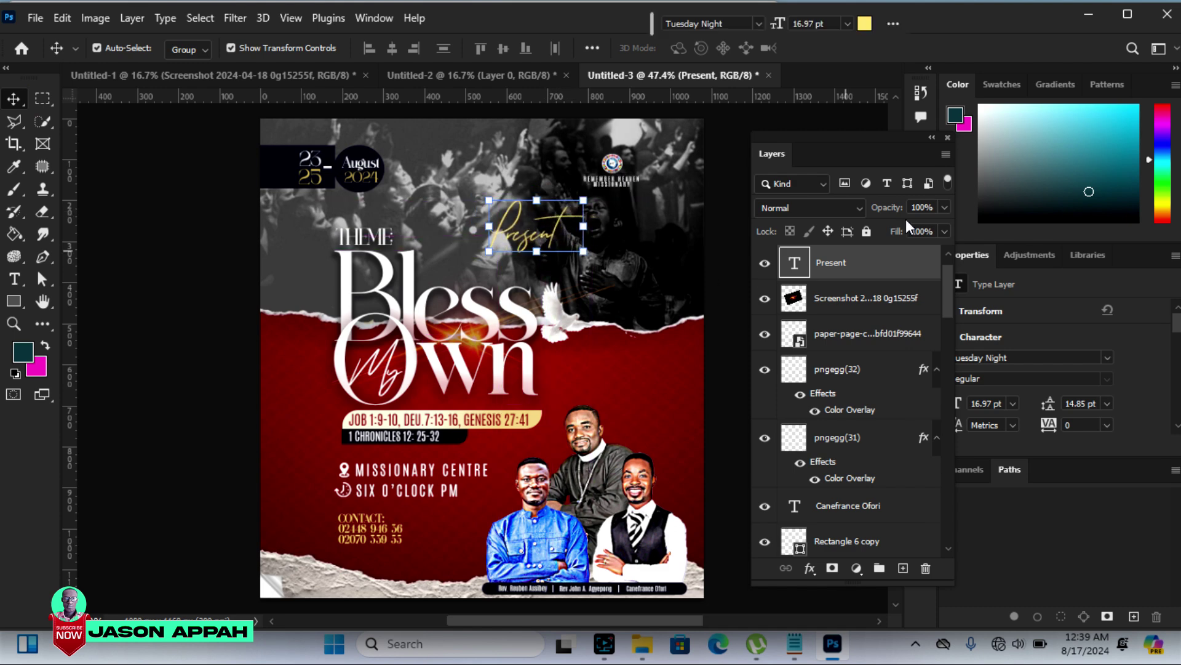
# Lower the Present layer's opacity to 65% and deselect it
pyautogui.click(945, 207)
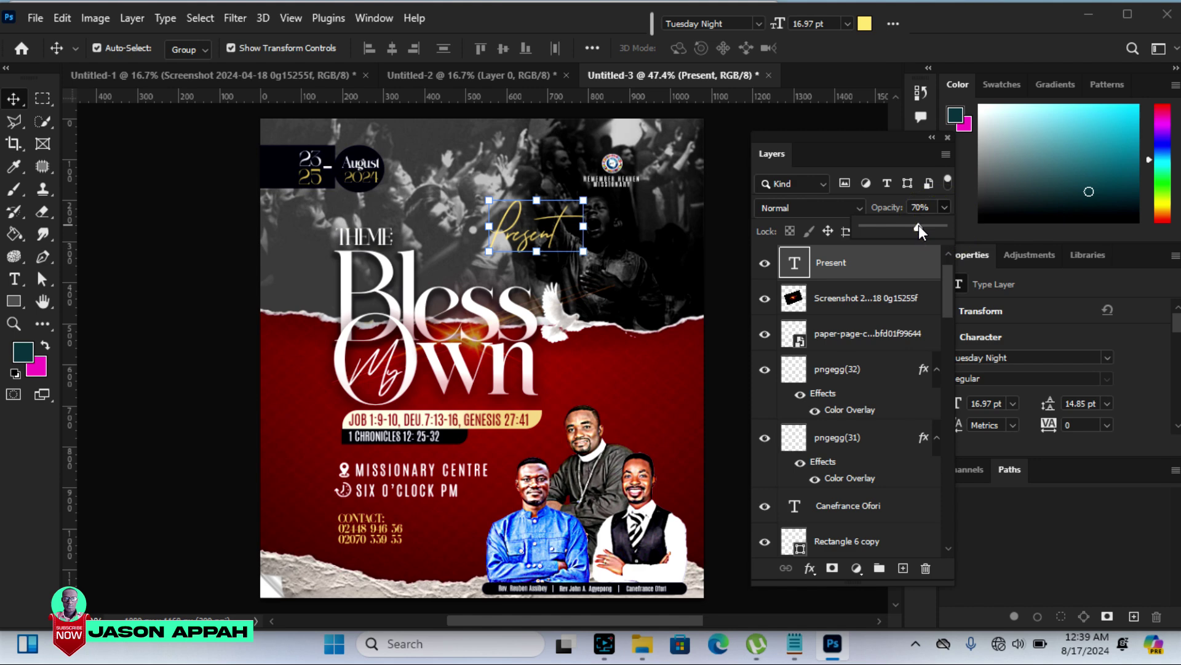
pyautogui.click(918, 227)
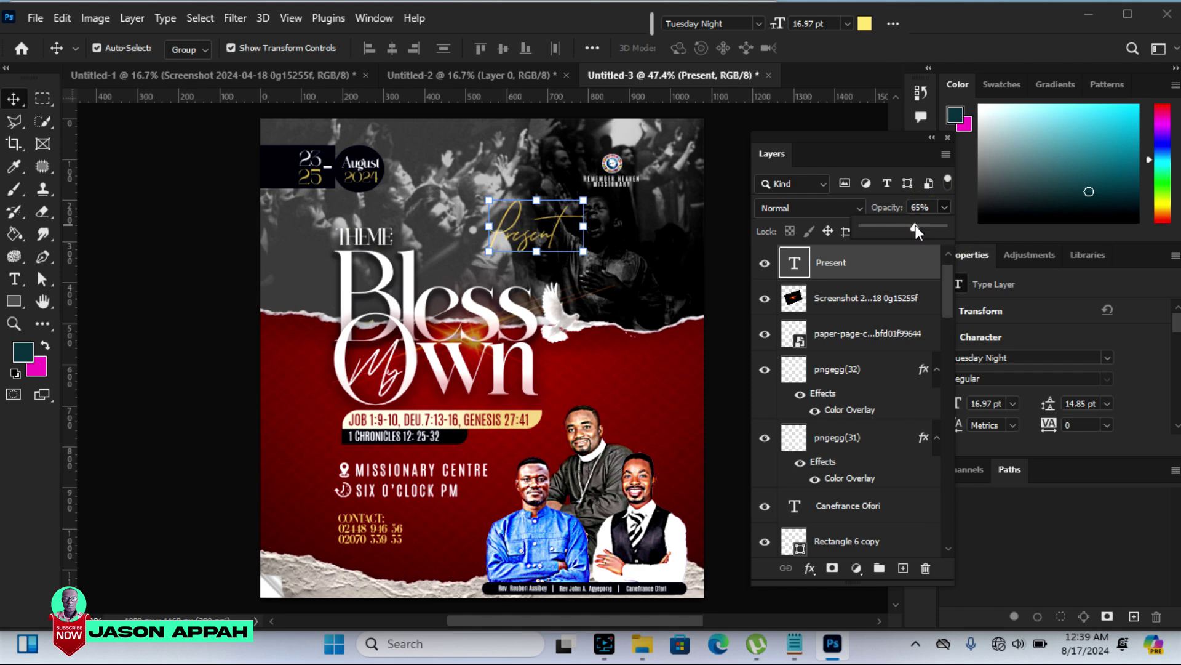
pyautogui.click(915, 227)
pyautogui.click(160, 205)
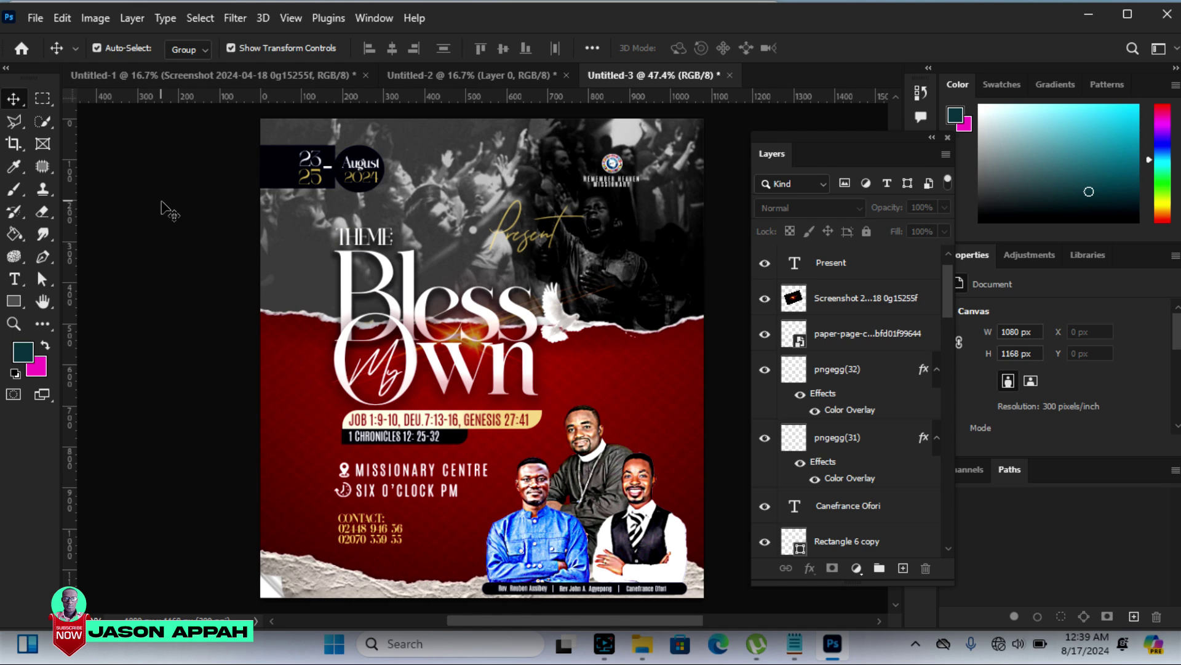
# Apply Hue/Saturation with Hue -117 to the background layer, turning red to deep blue
pyautogui.click(291, 428)
pyautogui.click(290, 428)
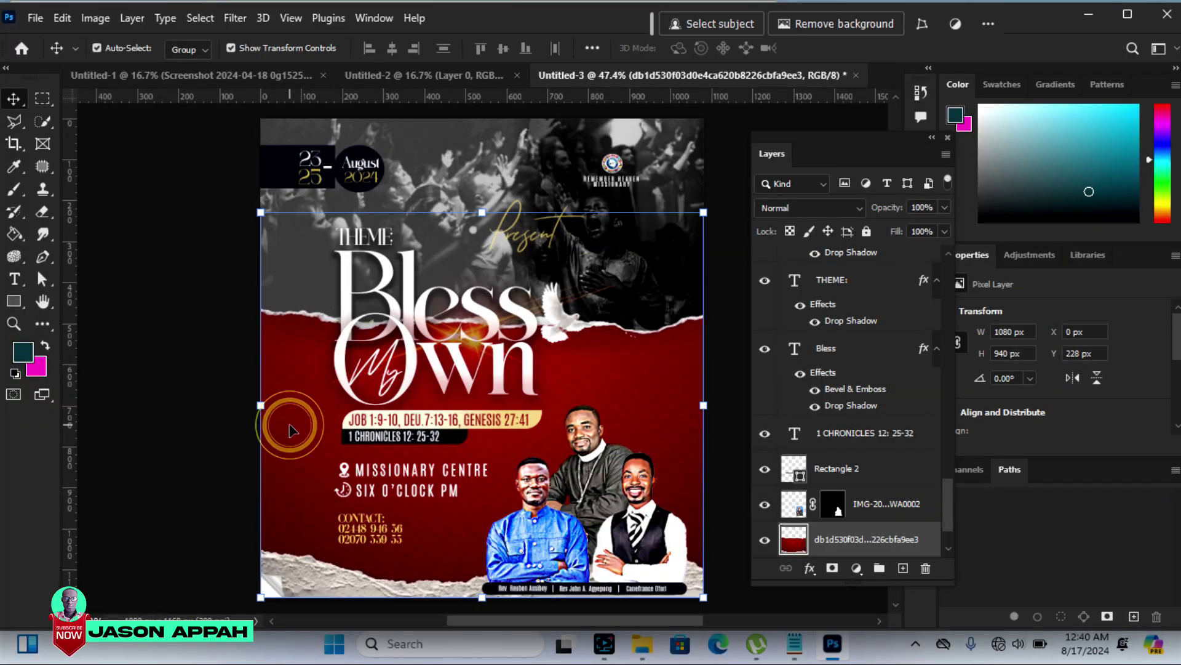
pyautogui.click(95, 17)
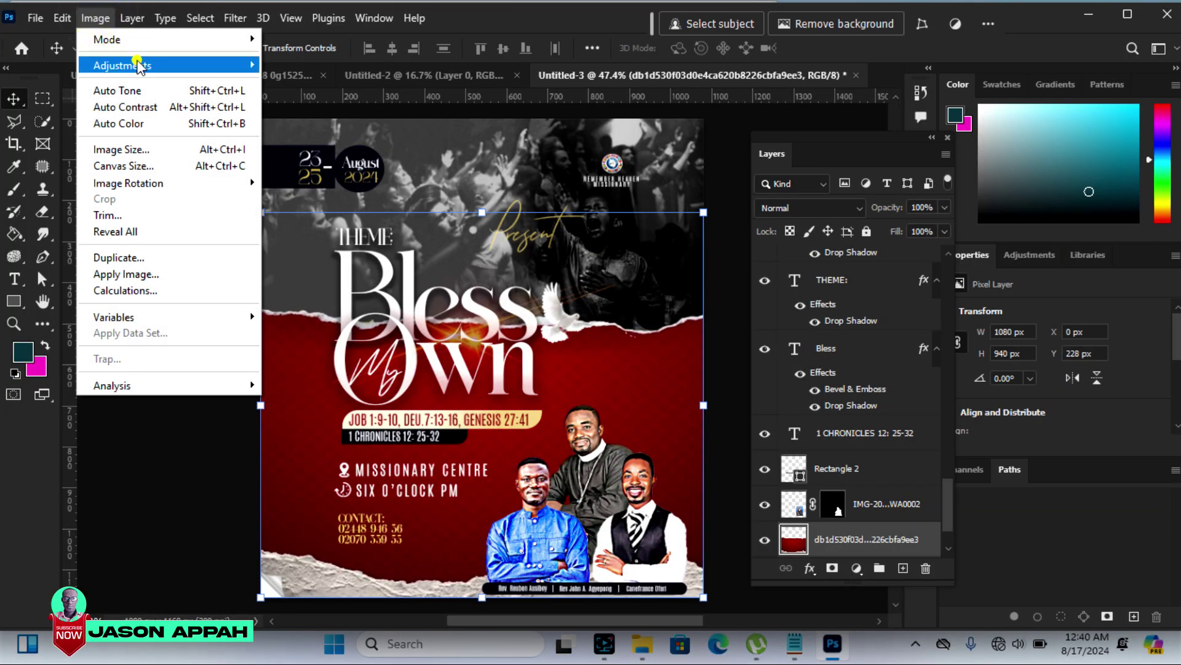
pyautogui.moveTo(122, 65)
pyautogui.click(318, 155)
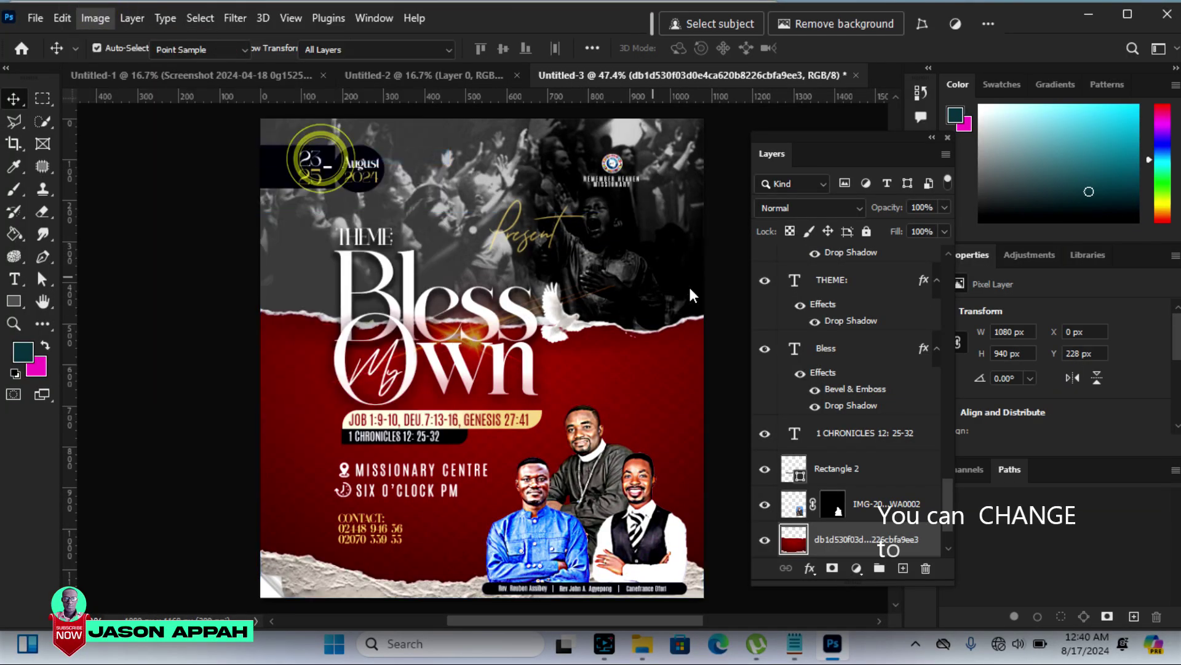
pyautogui.moveTo(922, 253)
pyautogui.mouseDown()
pyautogui.moveTo(936, 253)
pyautogui.moveTo(869, 261)
pyautogui.mouseUp()
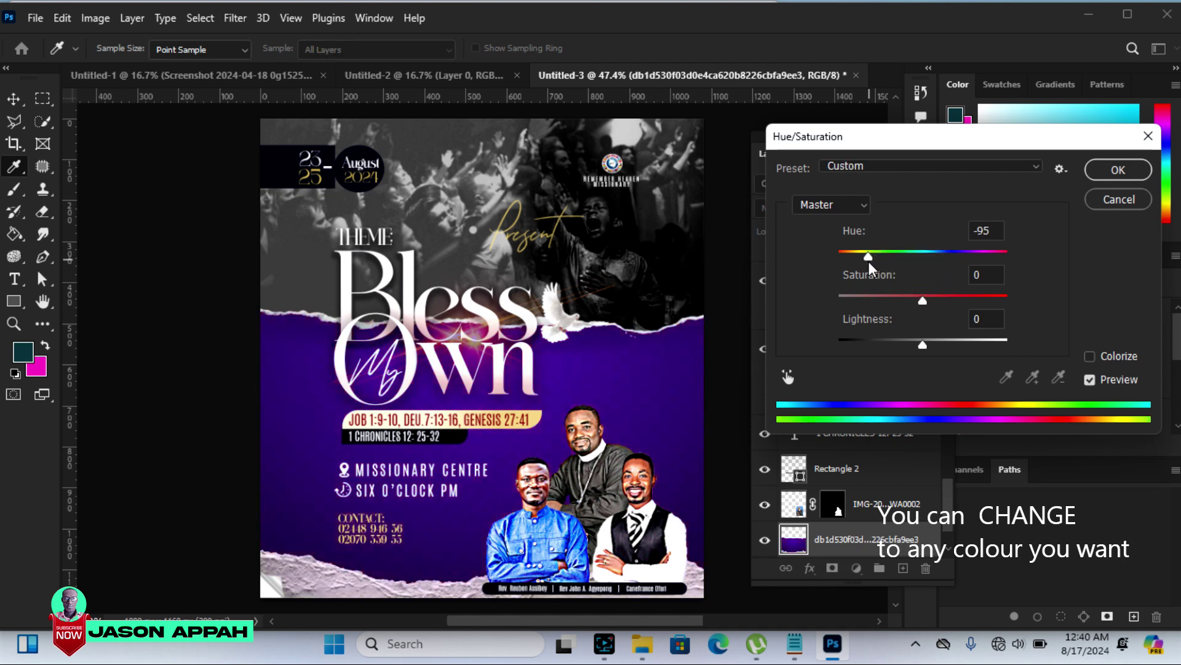
pyautogui.moveTo(869, 261)
pyautogui.mouseDown()
pyautogui.moveTo(829, 267)
pyautogui.moveTo(933, 274)
pyautogui.moveTo(862, 283)
pyautogui.mouseUp()
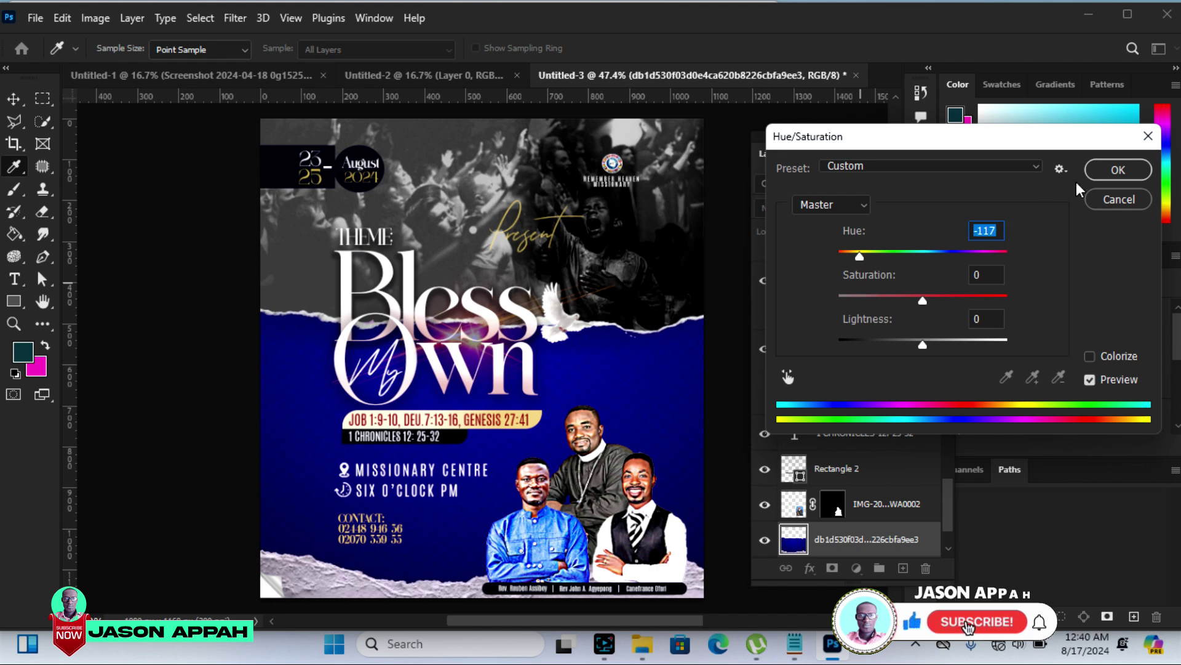
pyautogui.click(1131, 170)
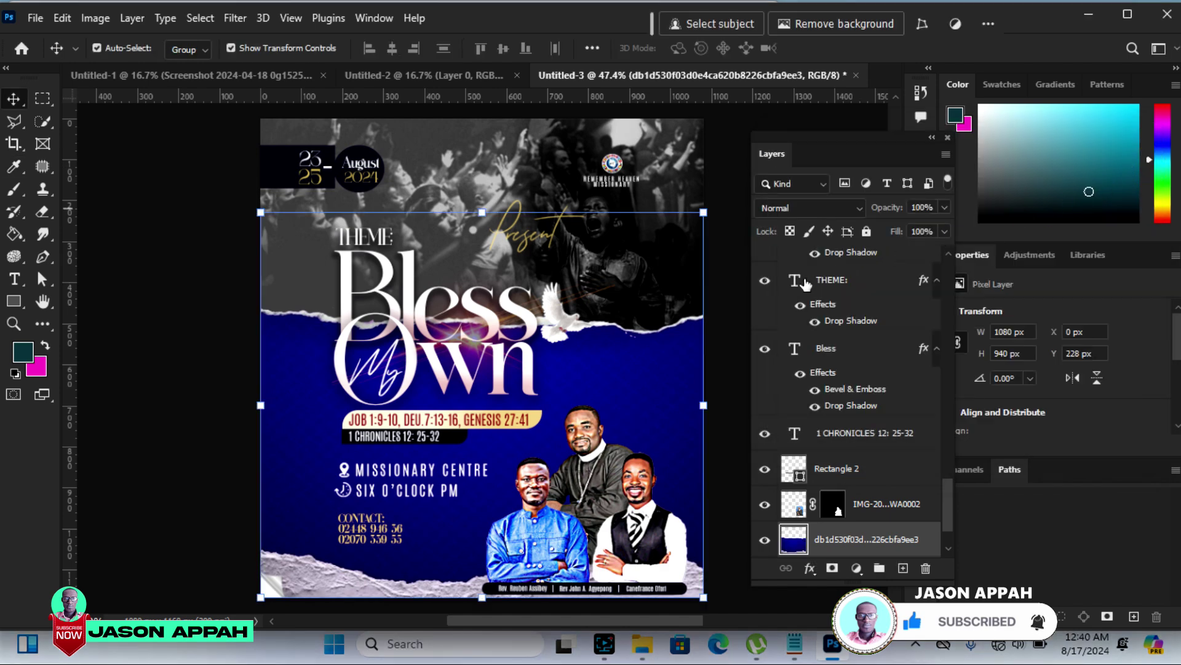
pyautogui.click(185, 426)
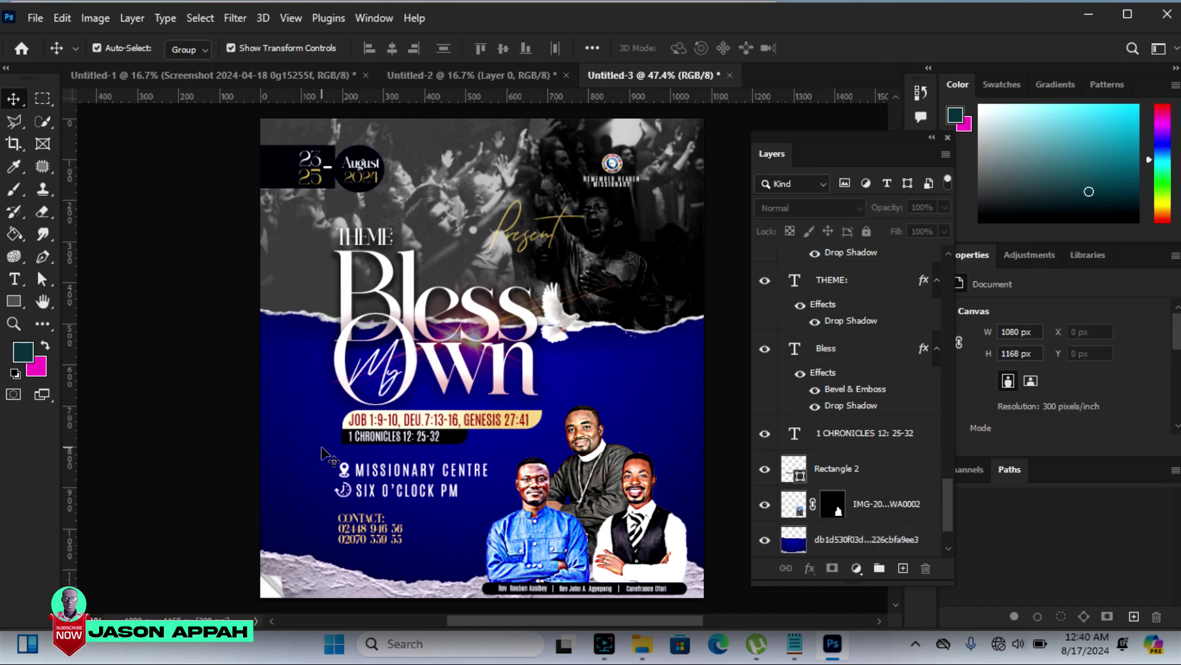